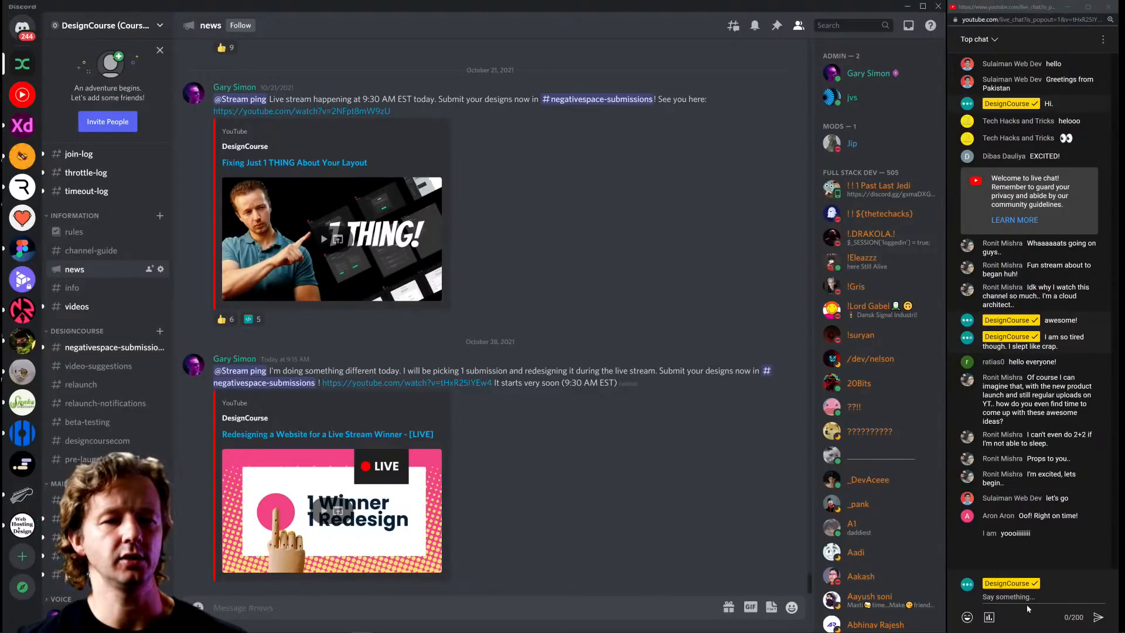
Open the negativespace-submissions channel and highlight the SUBMIT BELOW divider where today's entries start.
left_click(1047, 597)
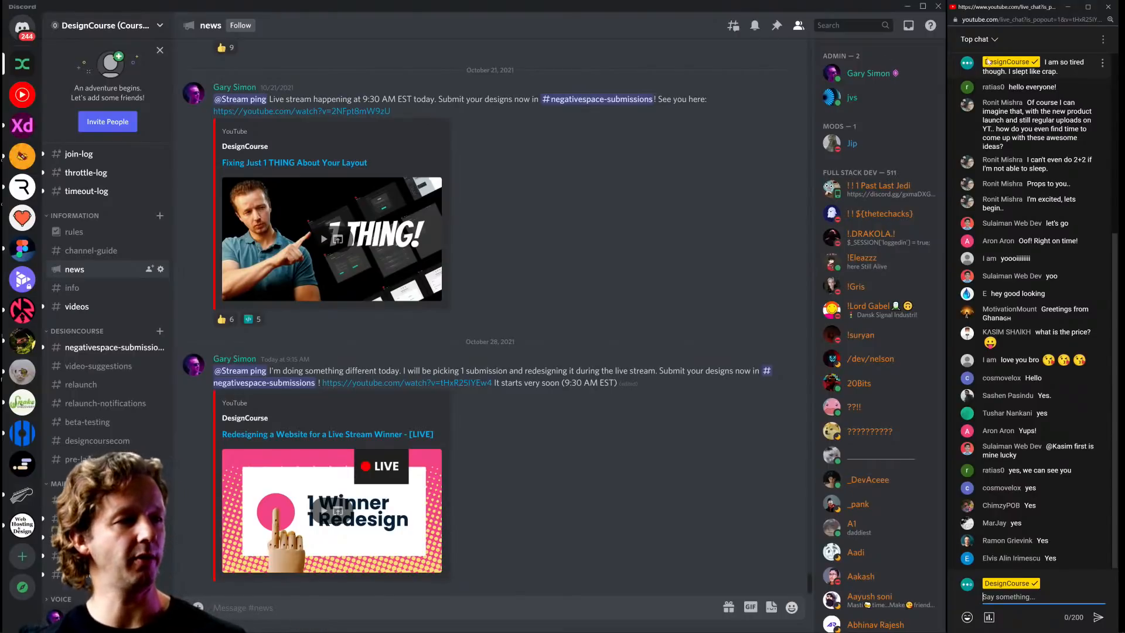
left_click(108, 346)
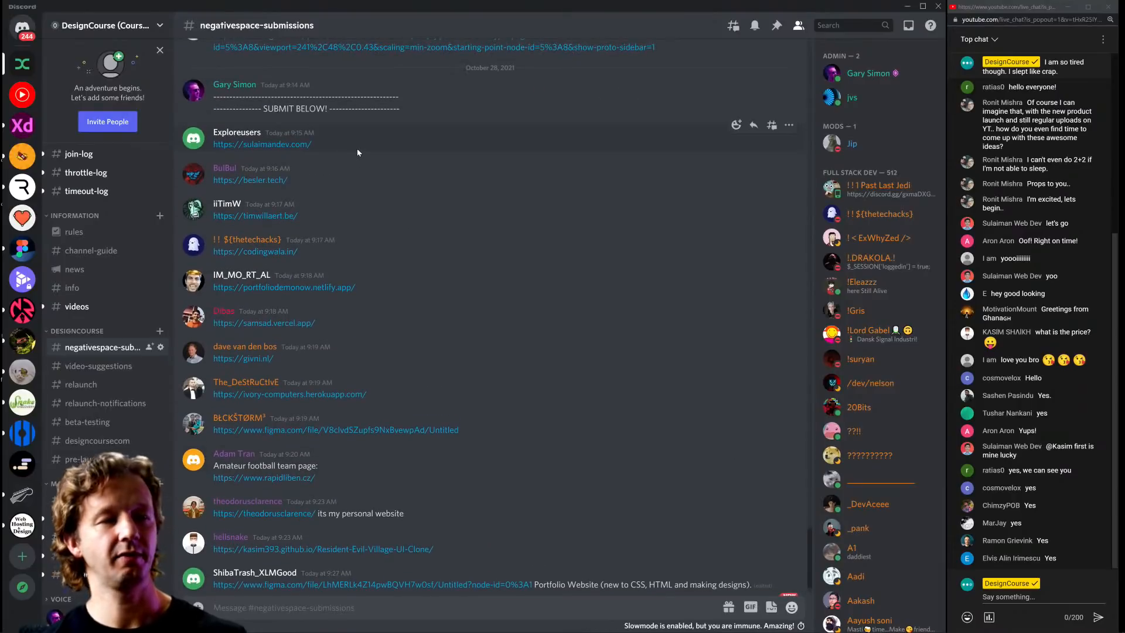
left_click_drag(425, 109, 213, 96)
left_click(364, 287)
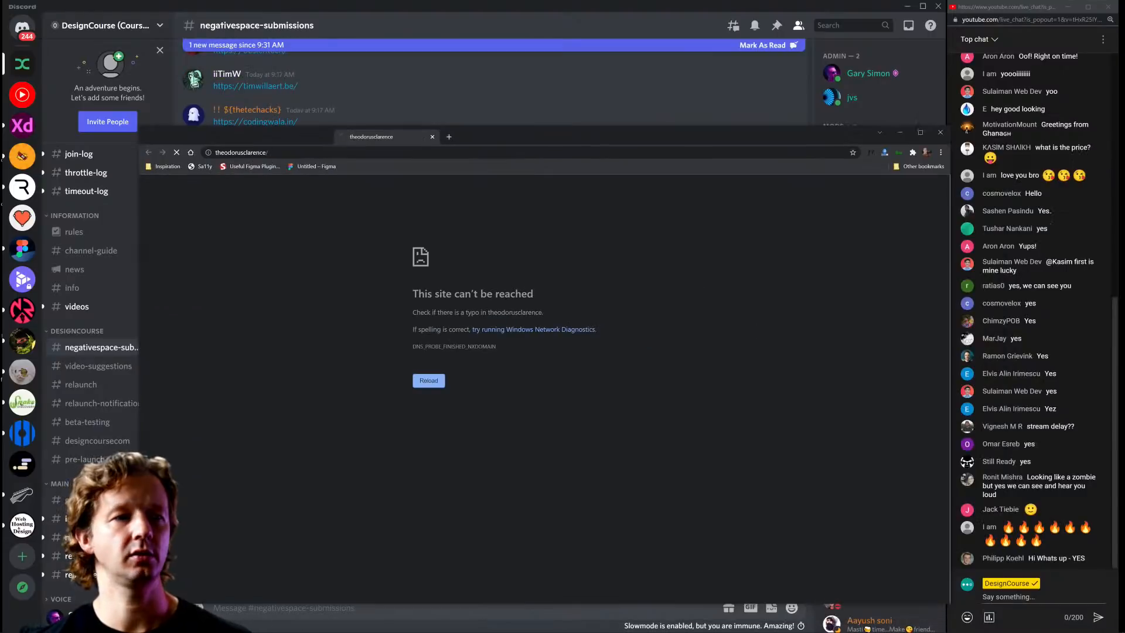
Close the personal website page, and open, look over and close the Resident-Evil-Village-UI-Clone submission.
left_click(240, 137)
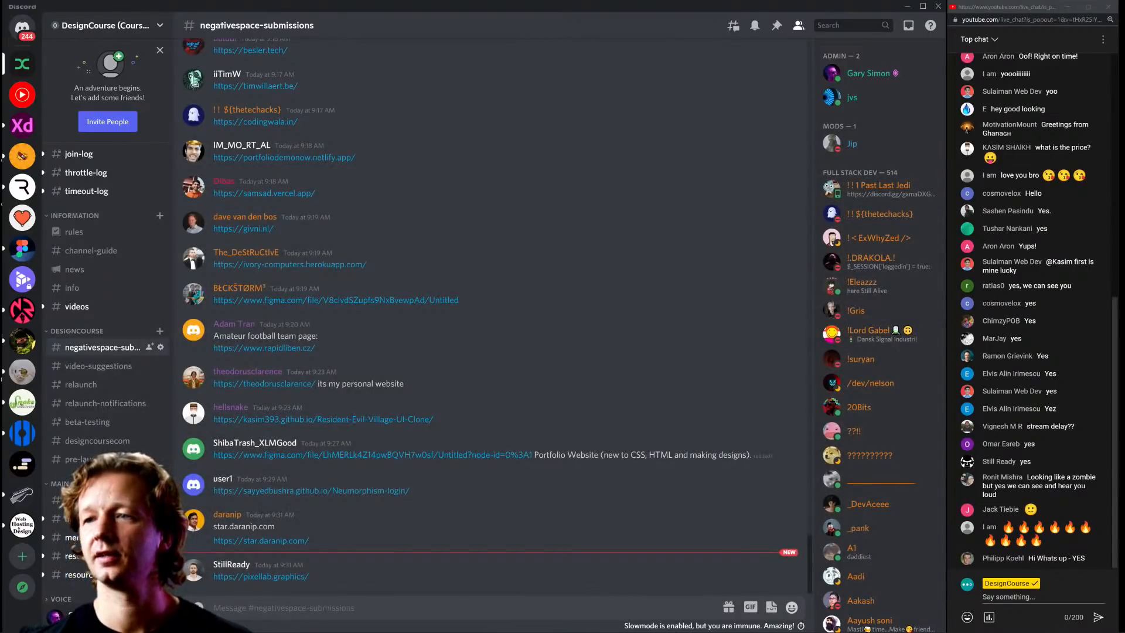
left_click_drag(1050, 132, 341, 44)
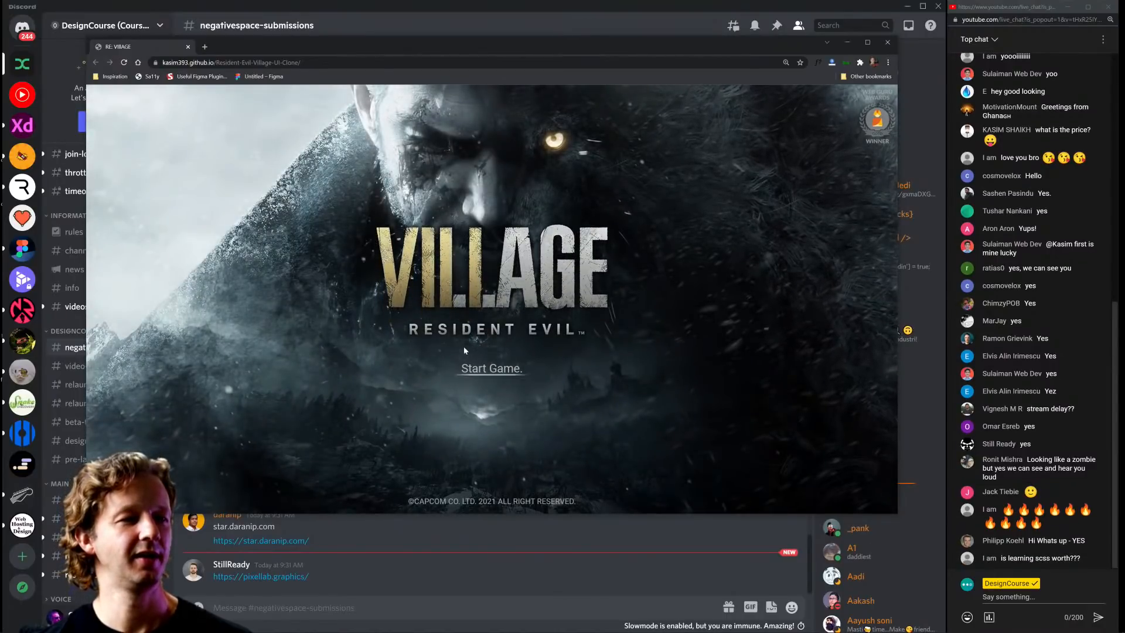
left_click(187, 47)
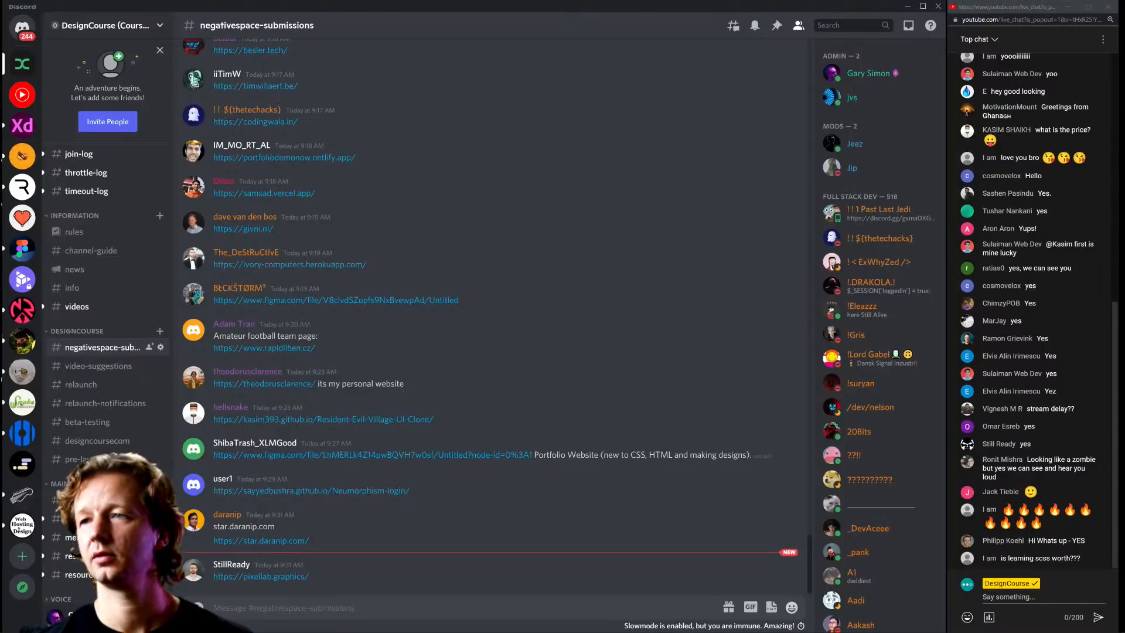
Examine the hero and projects sections of the portfolio website Figma submission in an enlarged browser window, and close it.
left_click_drag(1101, 136, 260, 27)
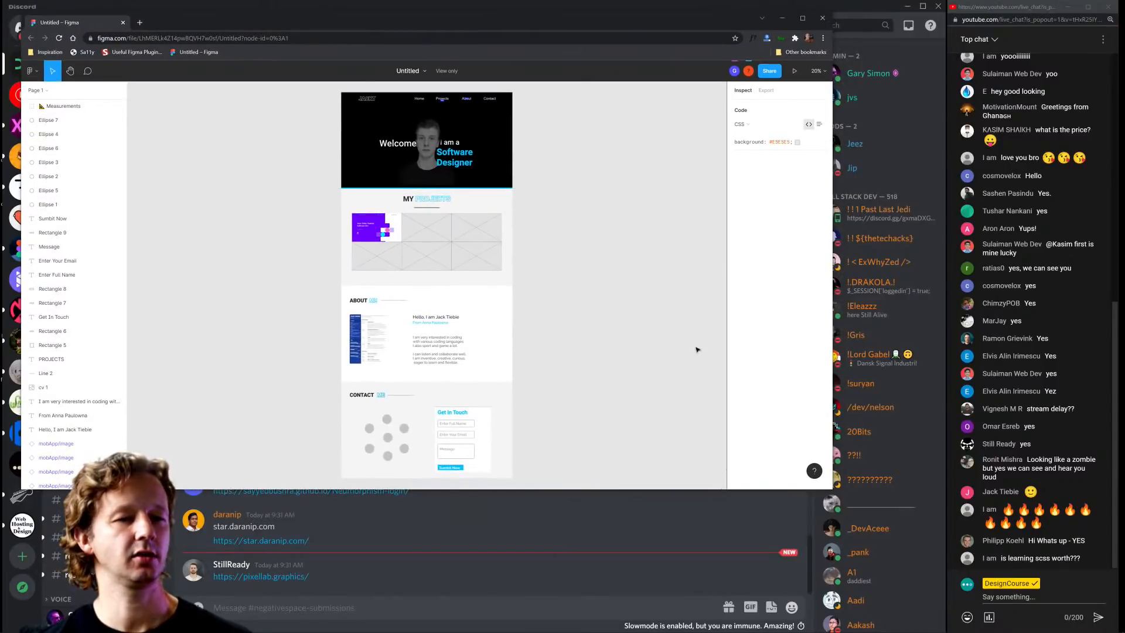
left_click_drag(830, 489, 938, 609)
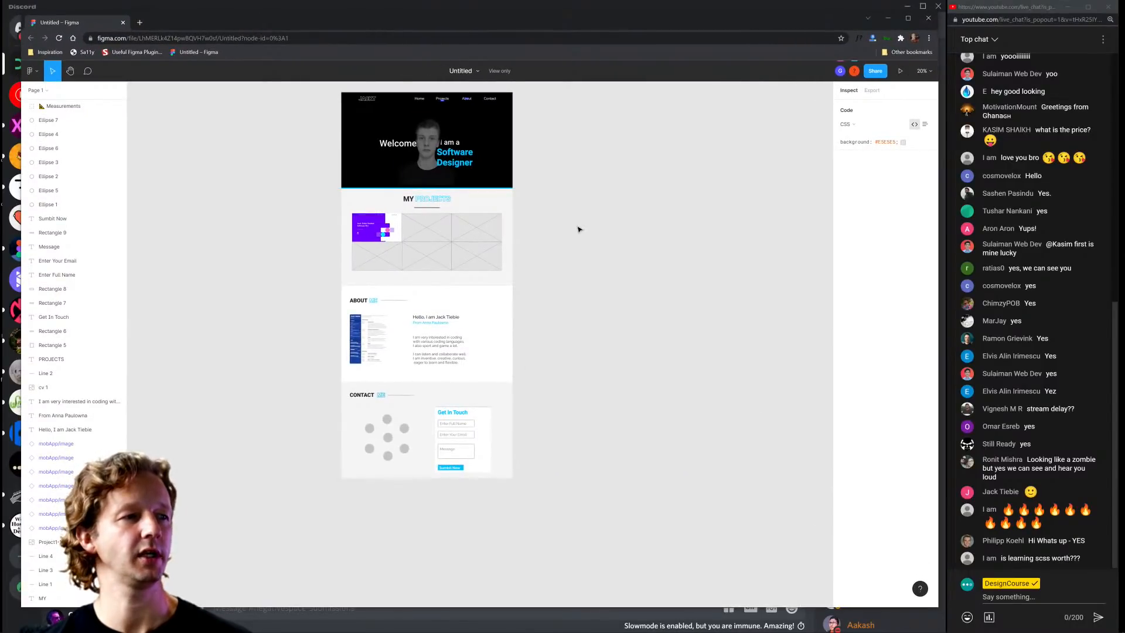
scroll(563, 230, "up", 2)
scroll(545, 229, "up", 1)
scroll(310, 206, "up", 5)
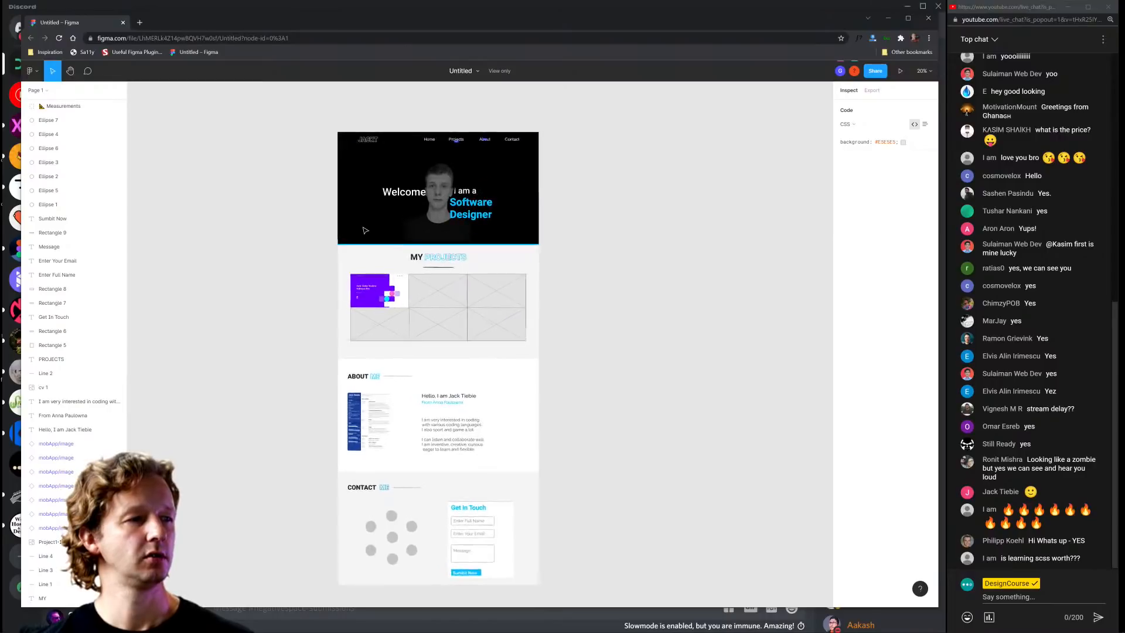
scroll(311, 205, "up", 2)
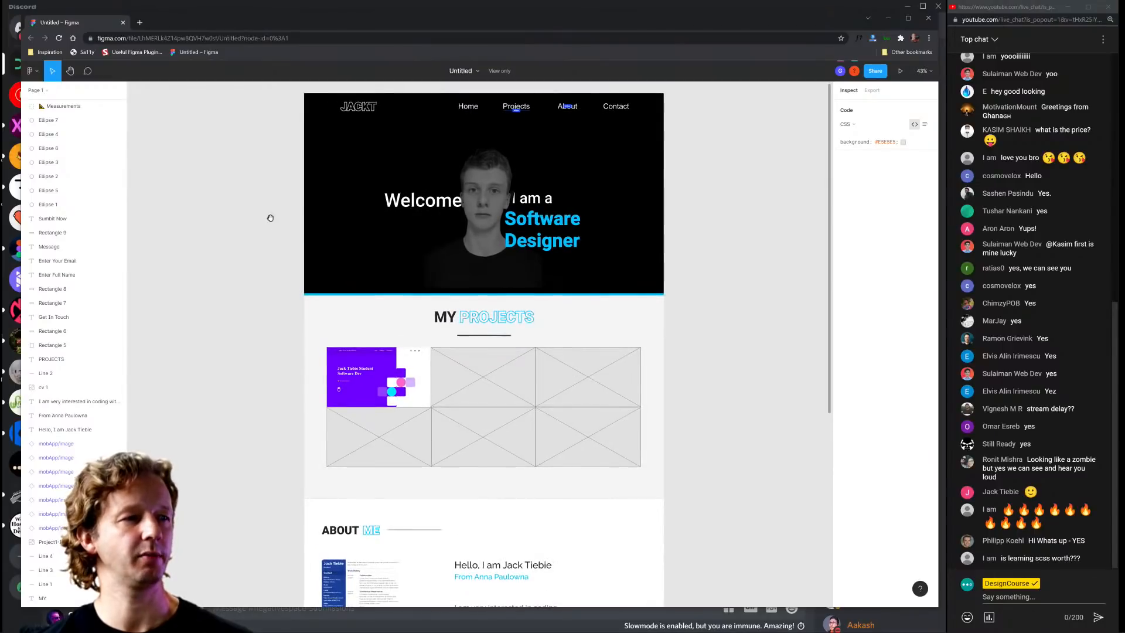
left_click_drag(271, 217, 269, 231)
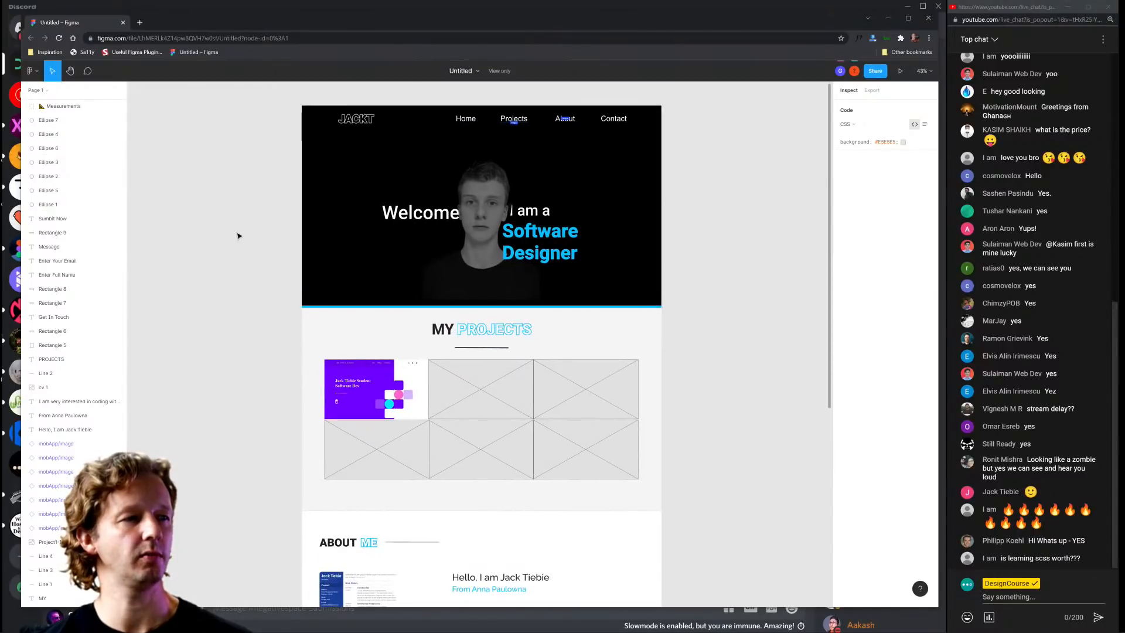
left_click(123, 22)
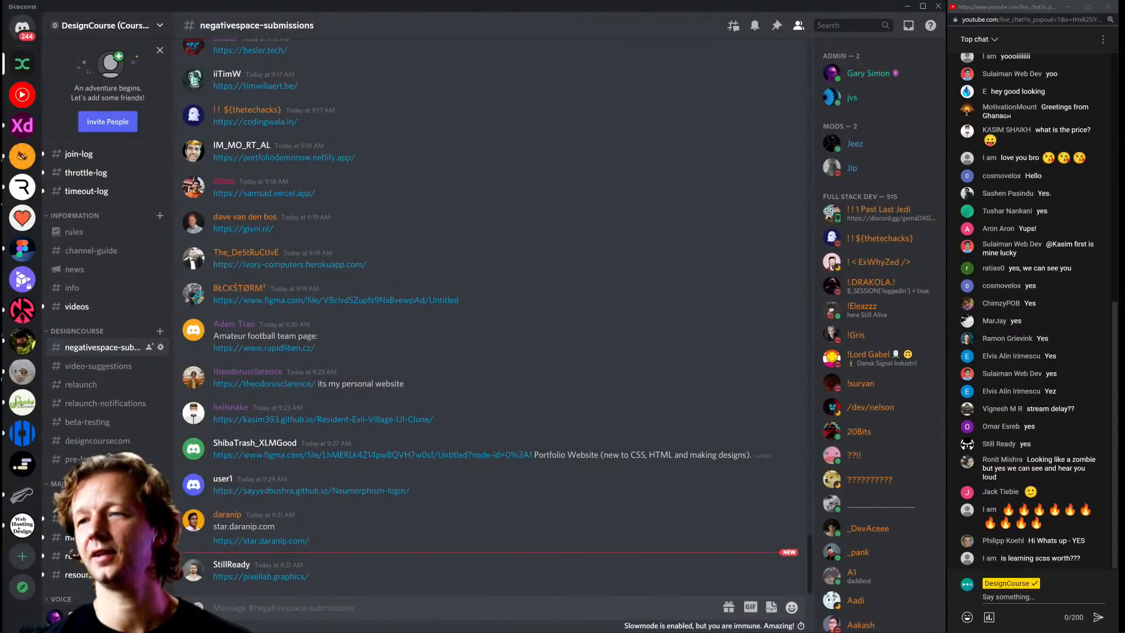
Review the Neumorphism-login page and the full star.daranip.com site from the submissions list, closing each one.
left_click(310, 490)
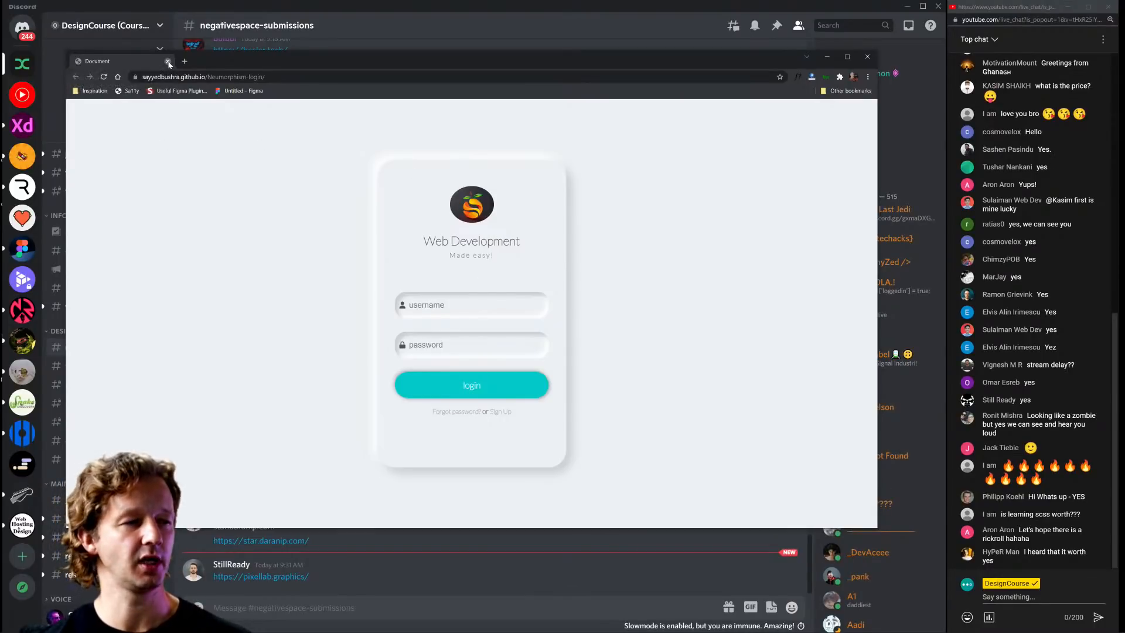
left_click(168, 61)
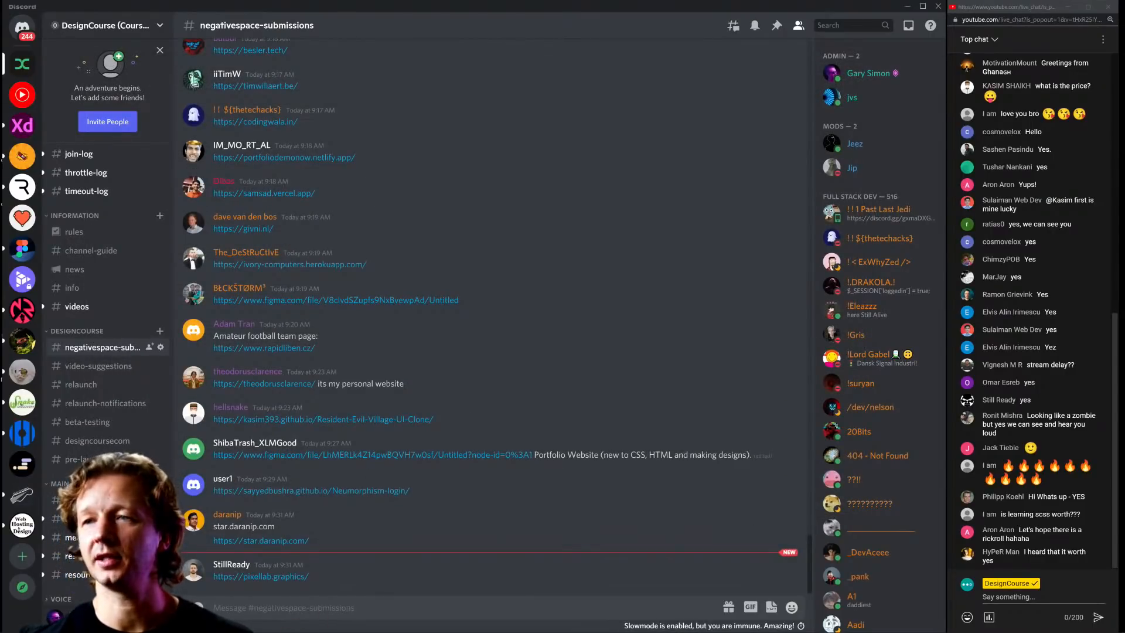
left_click(261, 540)
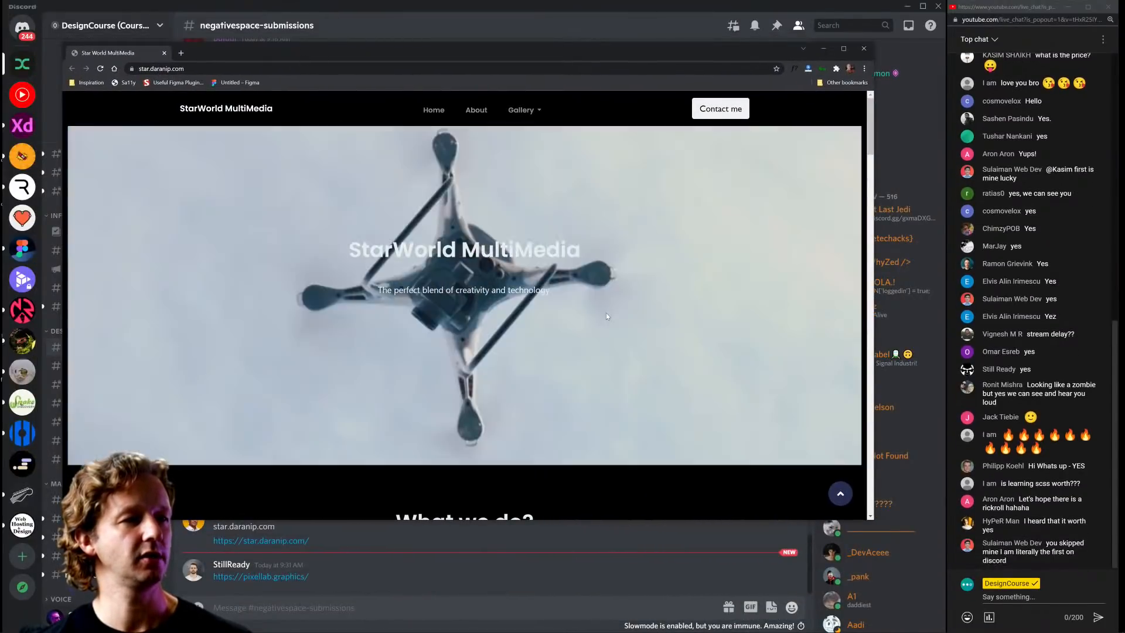
scroll(667, 316, "down", 10)
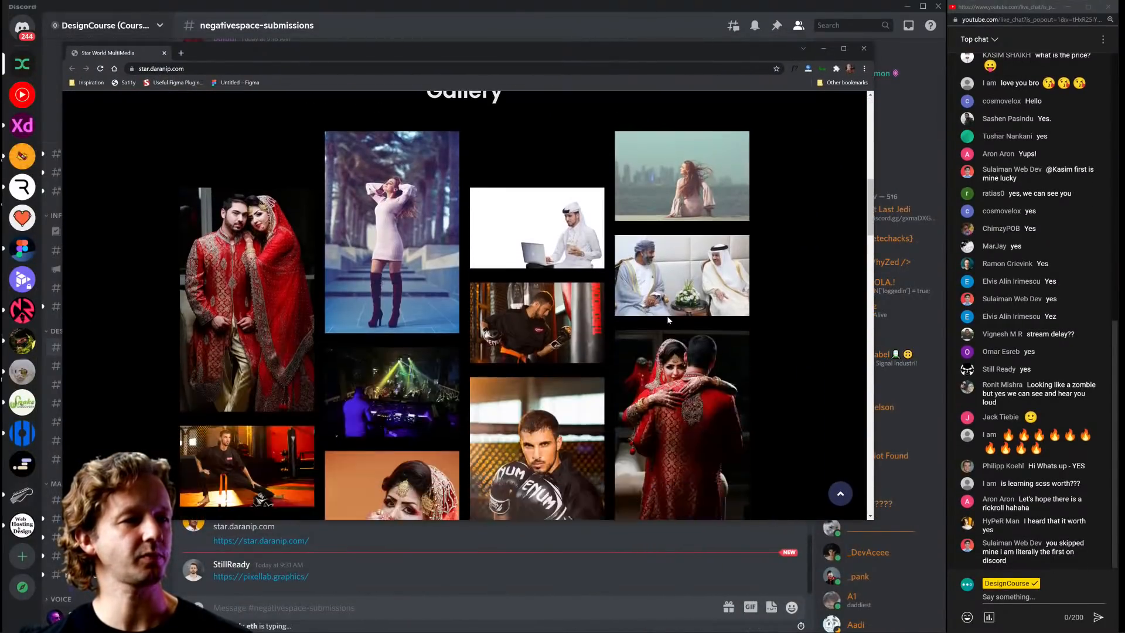
scroll(668, 319, "down", 4)
scroll(668, 320, "up", 10)
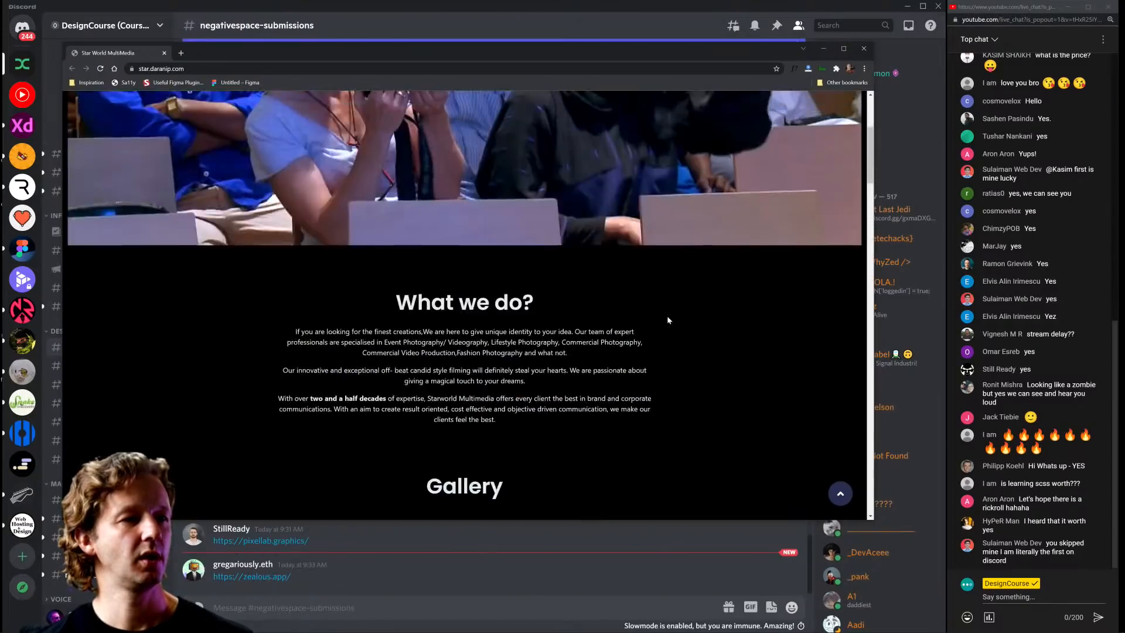
scroll(668, 320, "up", 3)
left_click(863, 49)
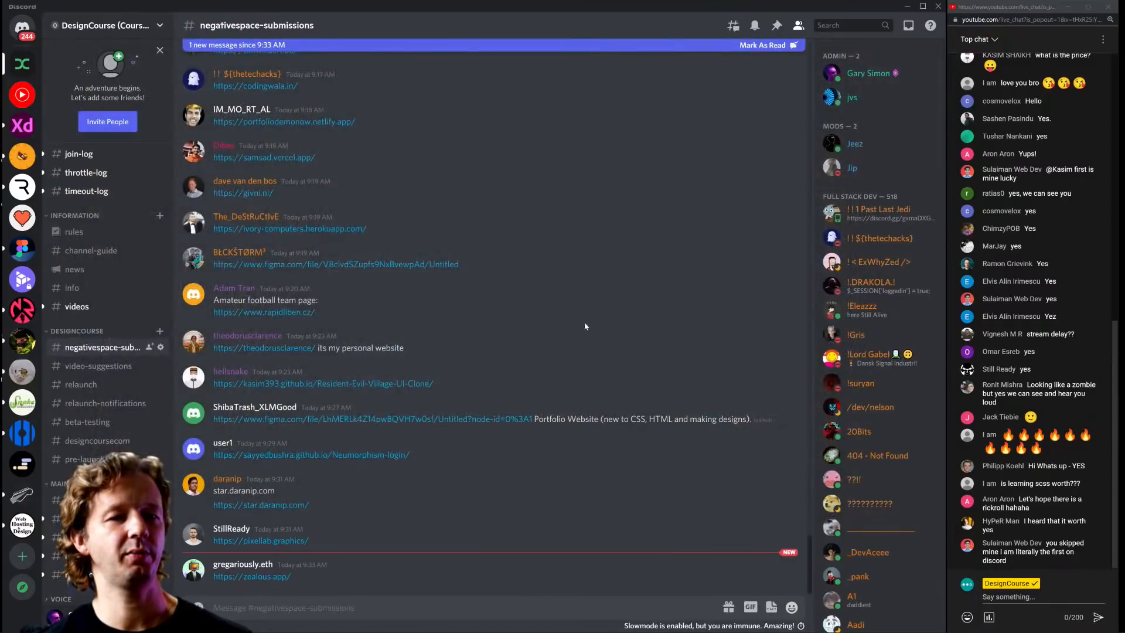
Find the skipped viewer's entry, first below the SUBMIT BELOW divider, and look through its services and projects sections before closing it.
left_click(1058, 535)
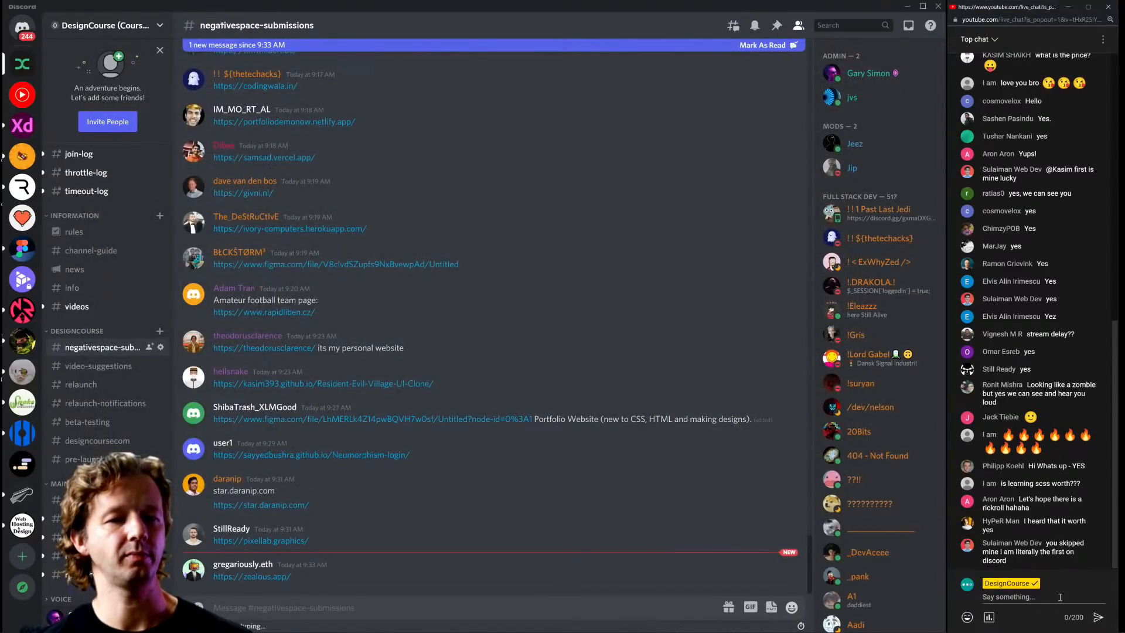
double_click(995, 543)
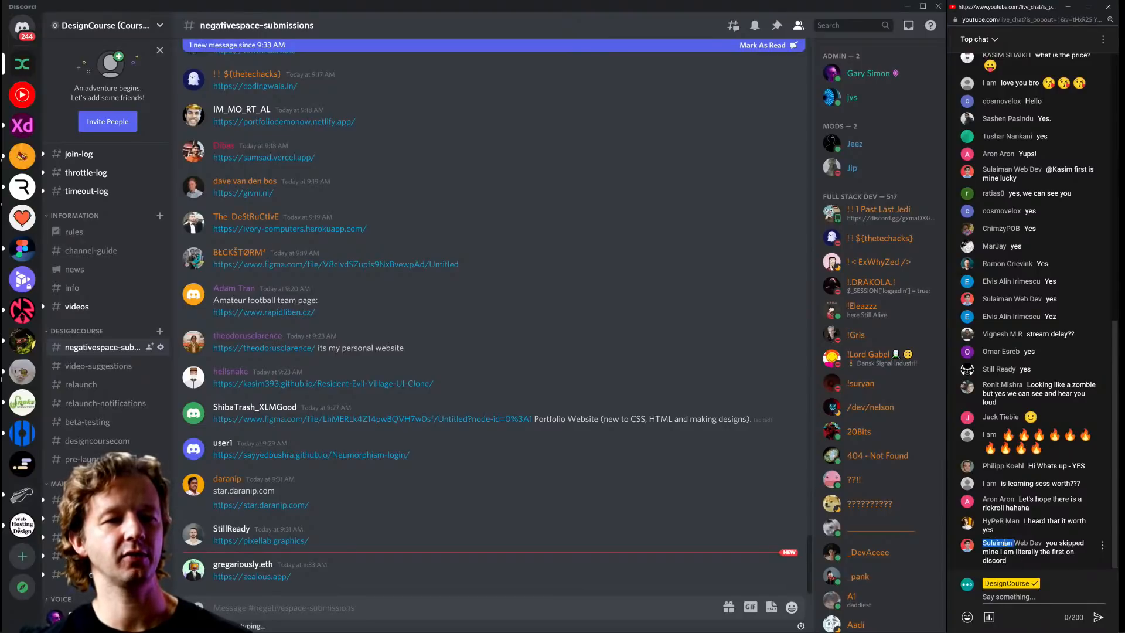
scroll(589, 330, "up", 4)
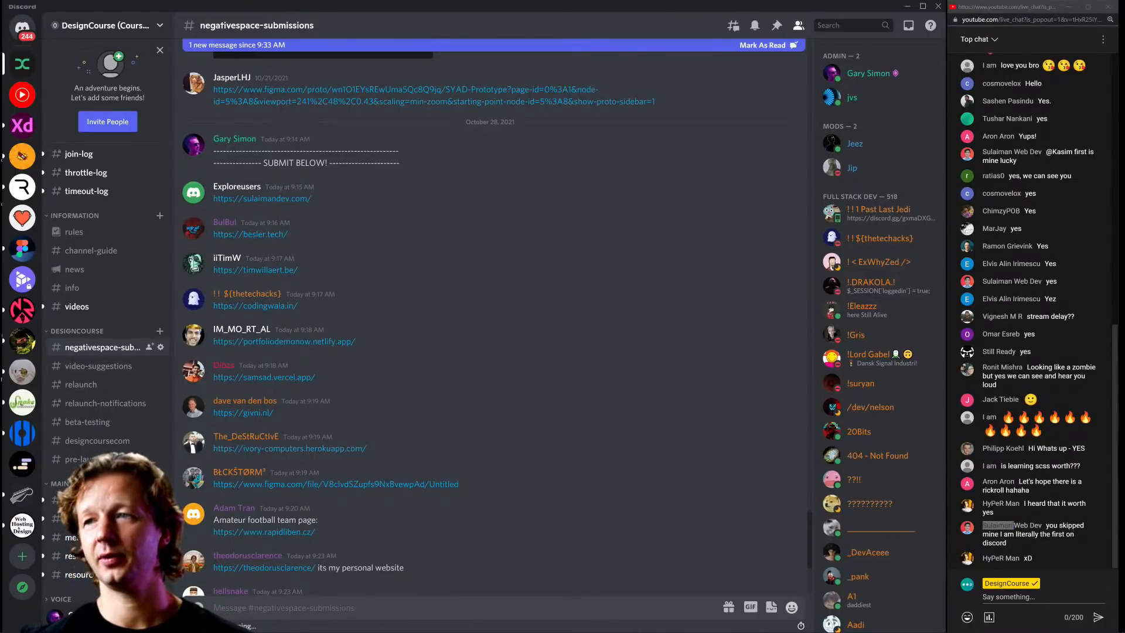
left_click(262, 198)
scroll(416, 373, "down", 15)
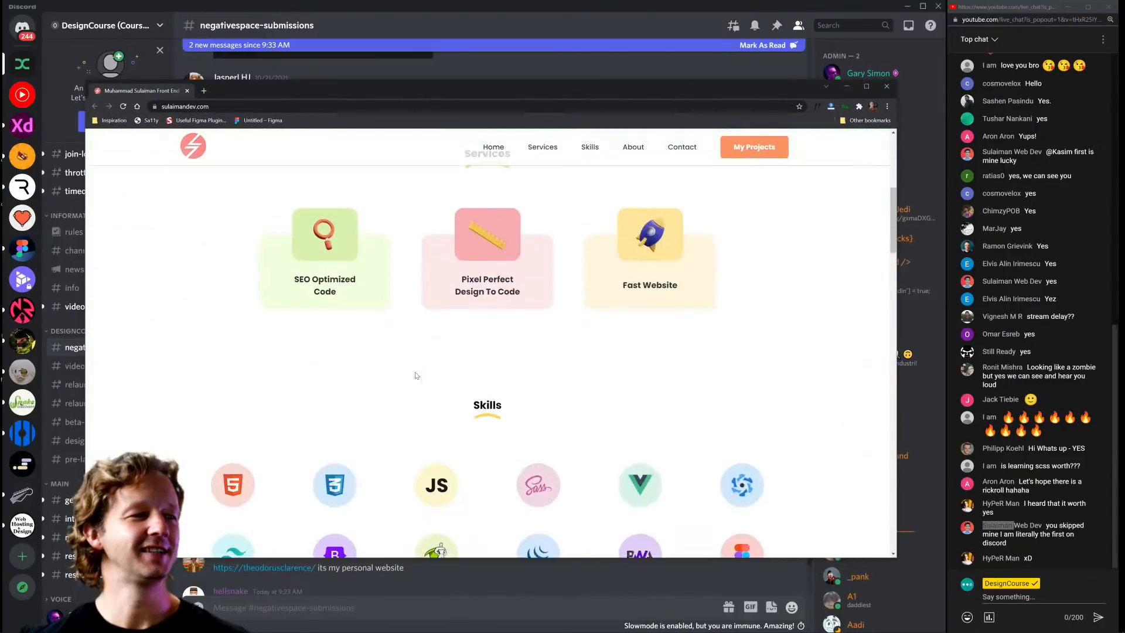
scroll(415, 375, "down", 5)
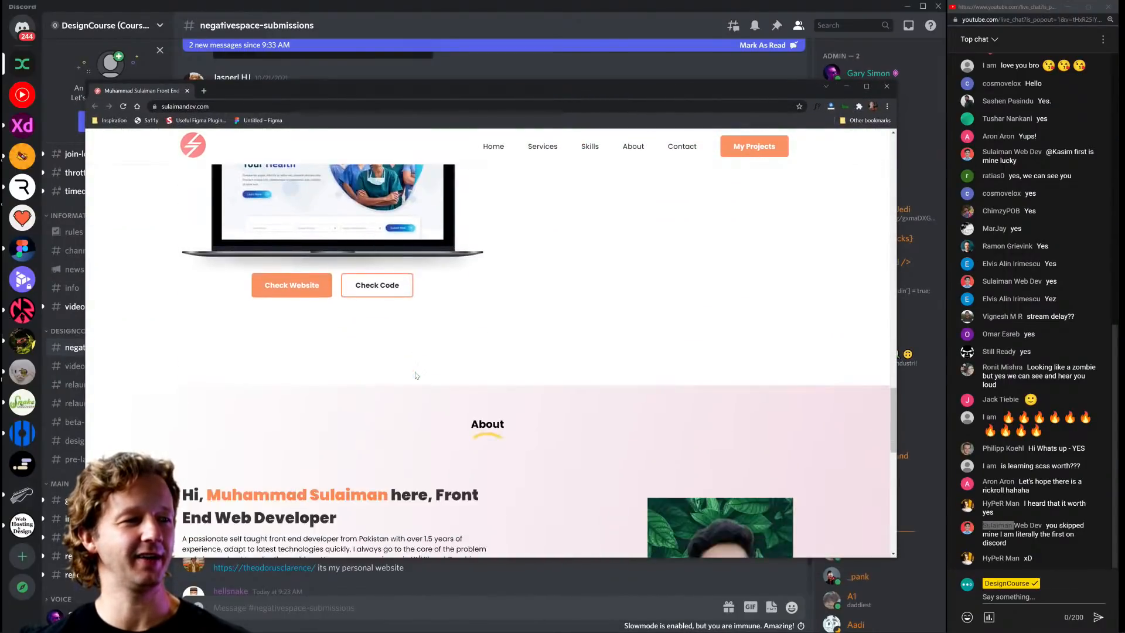
scroll(416, 375, "up", 12)
scroll(416, 375, "up", 2)
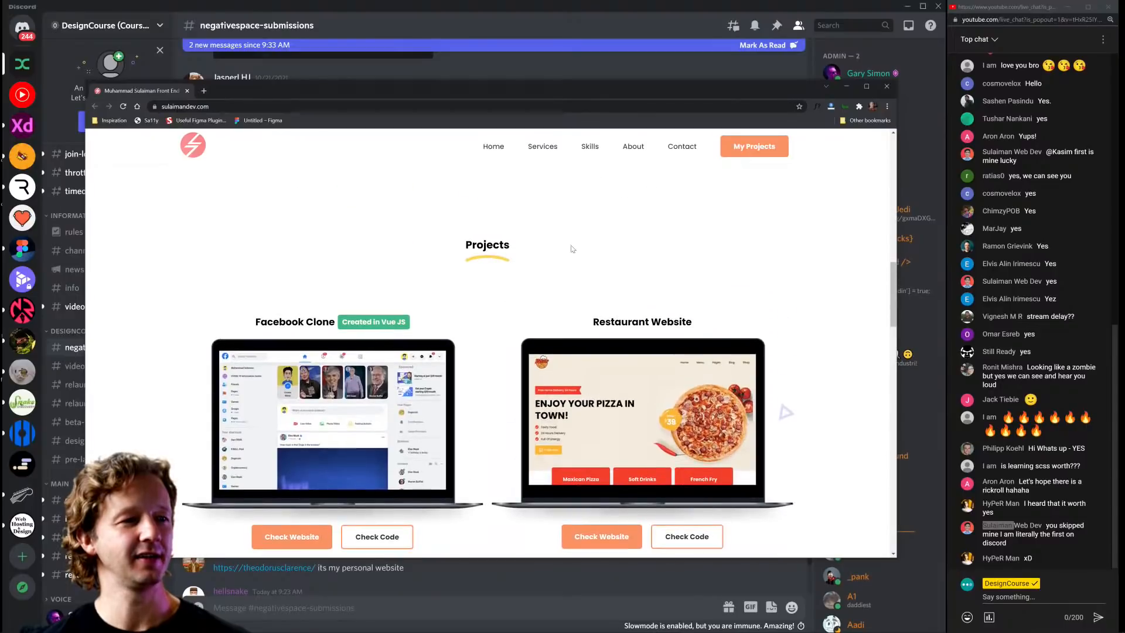
scroll(653, 217, "down", 4)
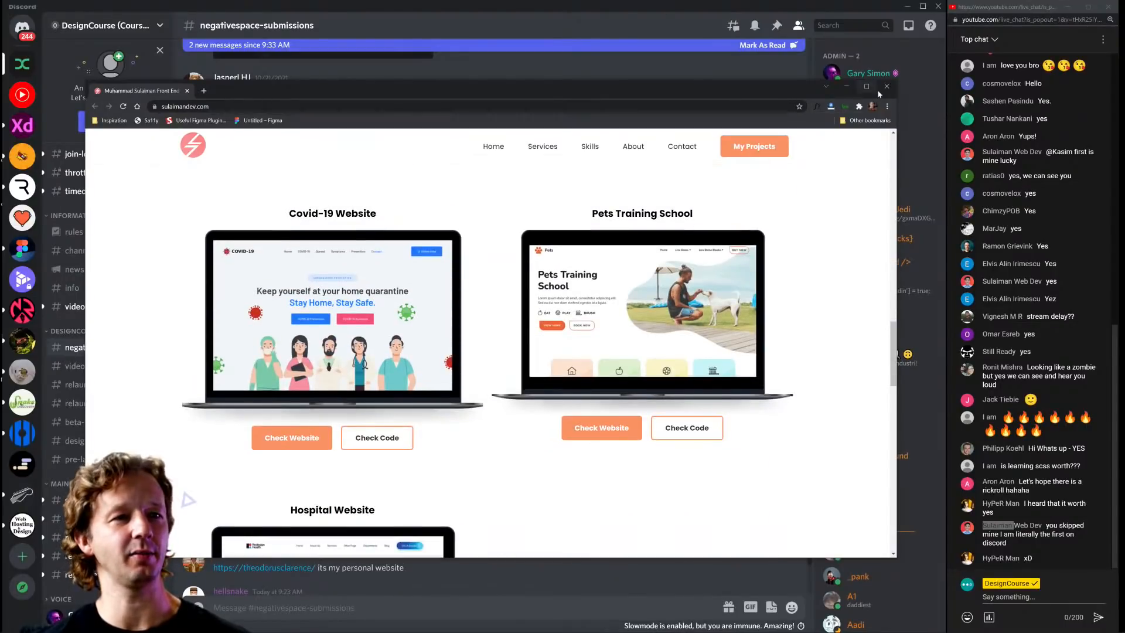
left_click(886, 86)
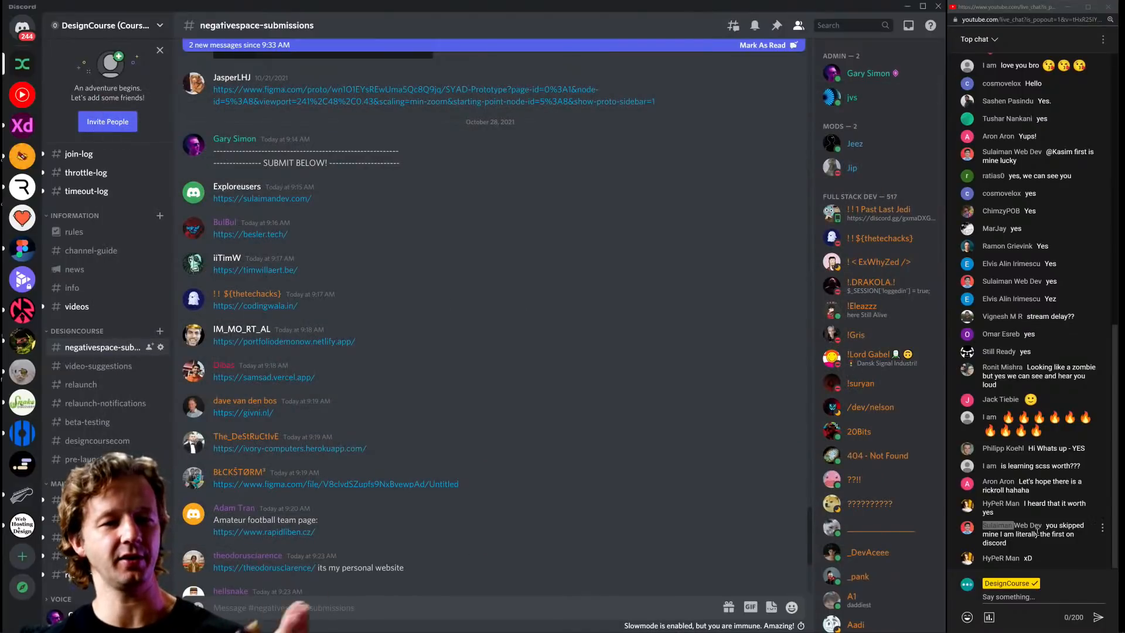
Look over the remaining submissions and highlight the submitter's username on the ivory-computers.herokuapp.com entry.
scroll(620, 439, "down", 3)
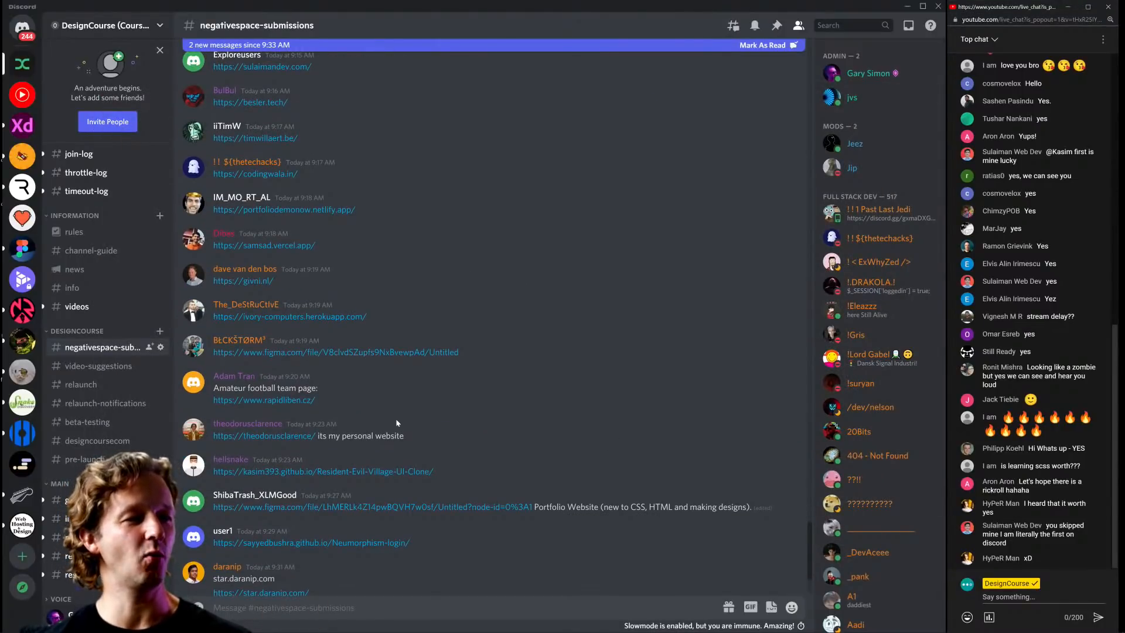
scroll(379, 411, "down", 3)
scroll(378, 411, "up", 5)
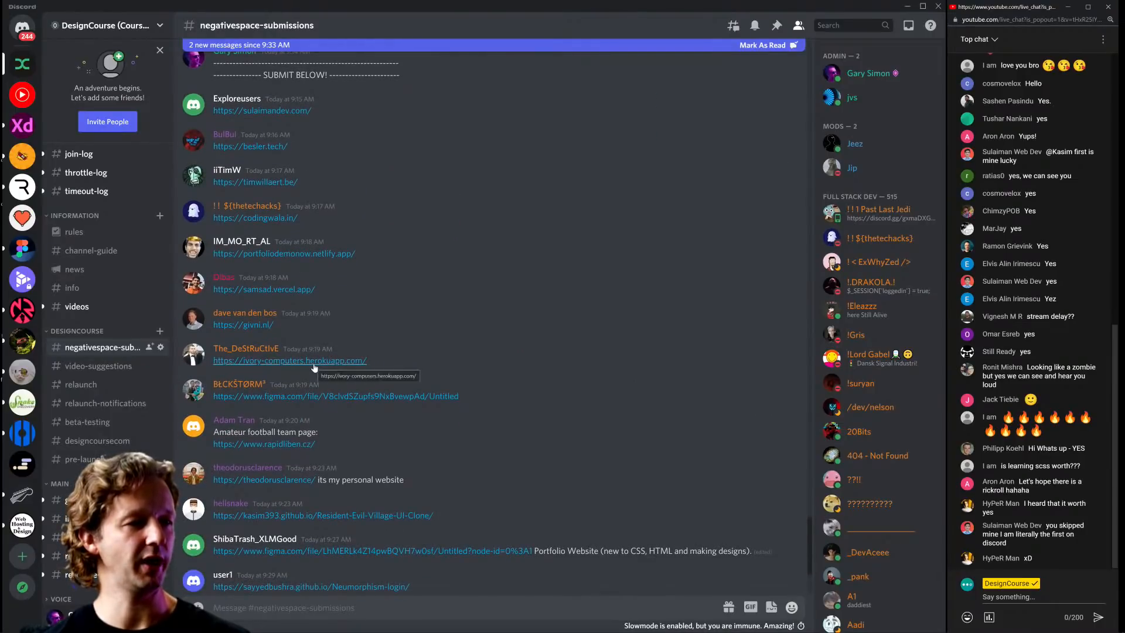
left_click(217, 349)
left_click_drag(218, 349, 293, 345)
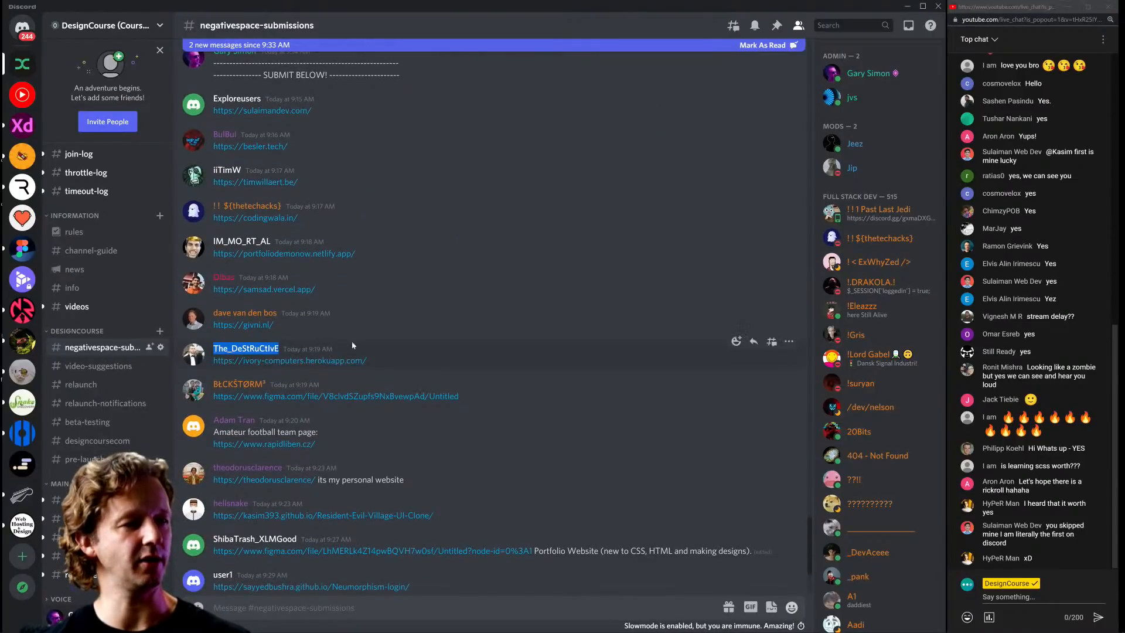
left_click(446, 330)
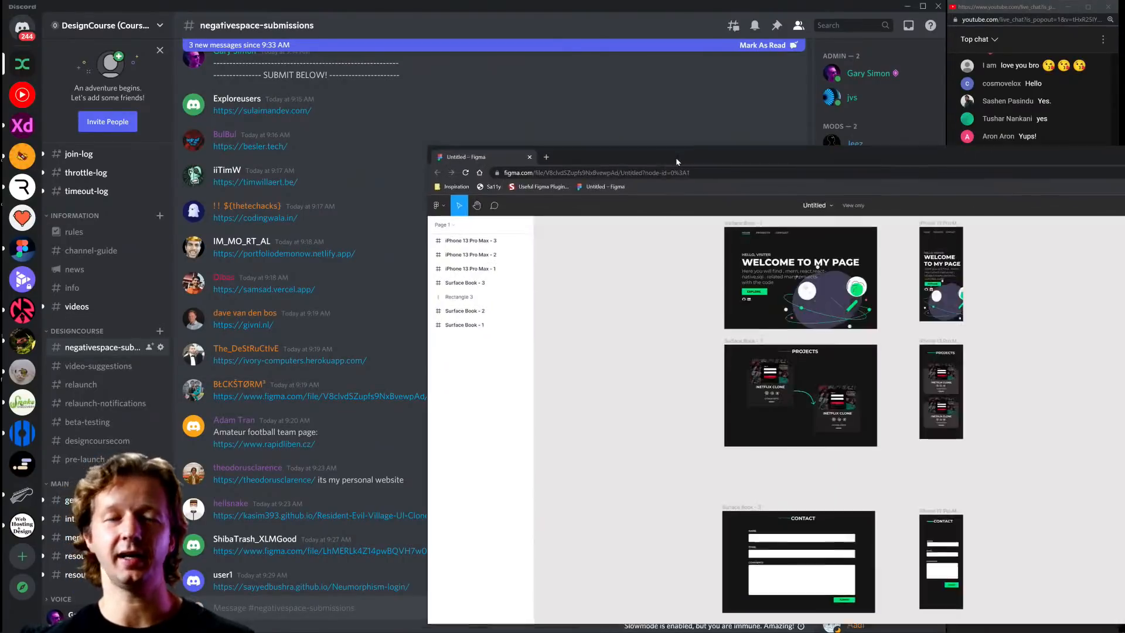
Enlarge the browser window with the WELCOME TO MY PAGE Figma submission and examine its desktop home and projects frames.
left_click_drag(676, 157, 290, 45)
left_click_drag(517, 43, 483, 22)
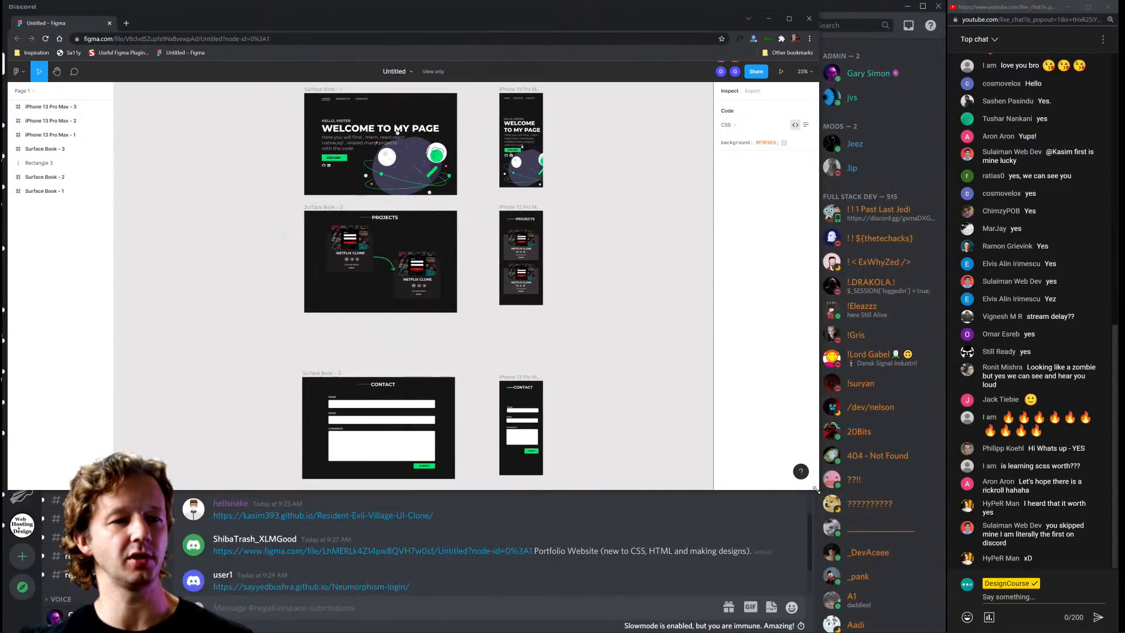
left_click_drag(816, 490, 944, 624)
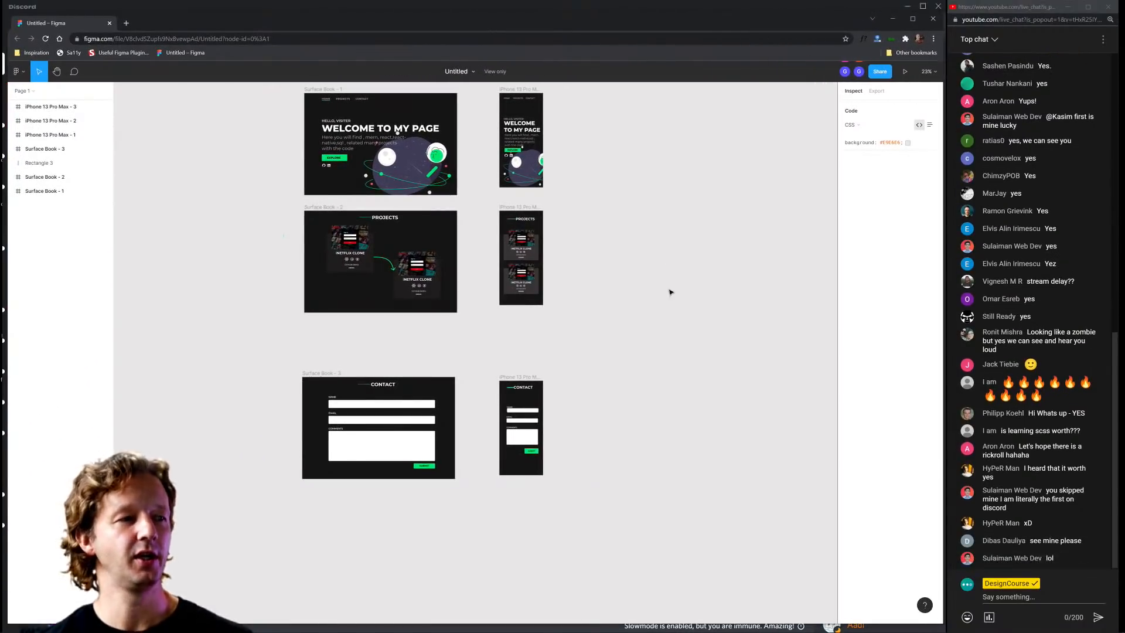
scroll(598, 185, "up", 5)
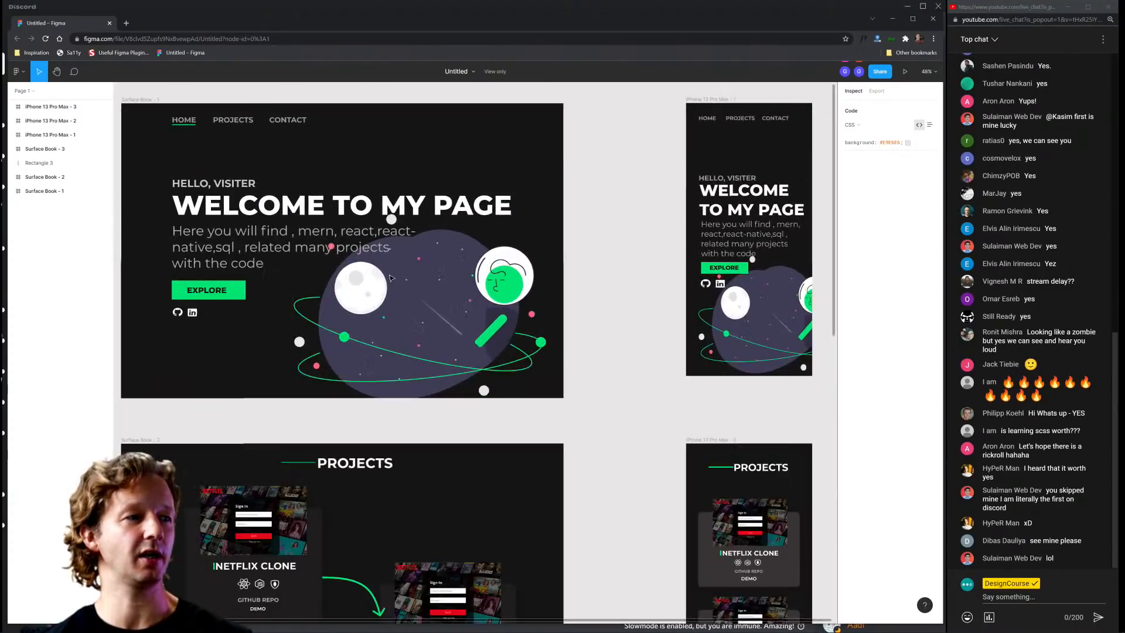
left_click_drag(391, 278, 487, 290)
scroll(693, 267, "down", 3)
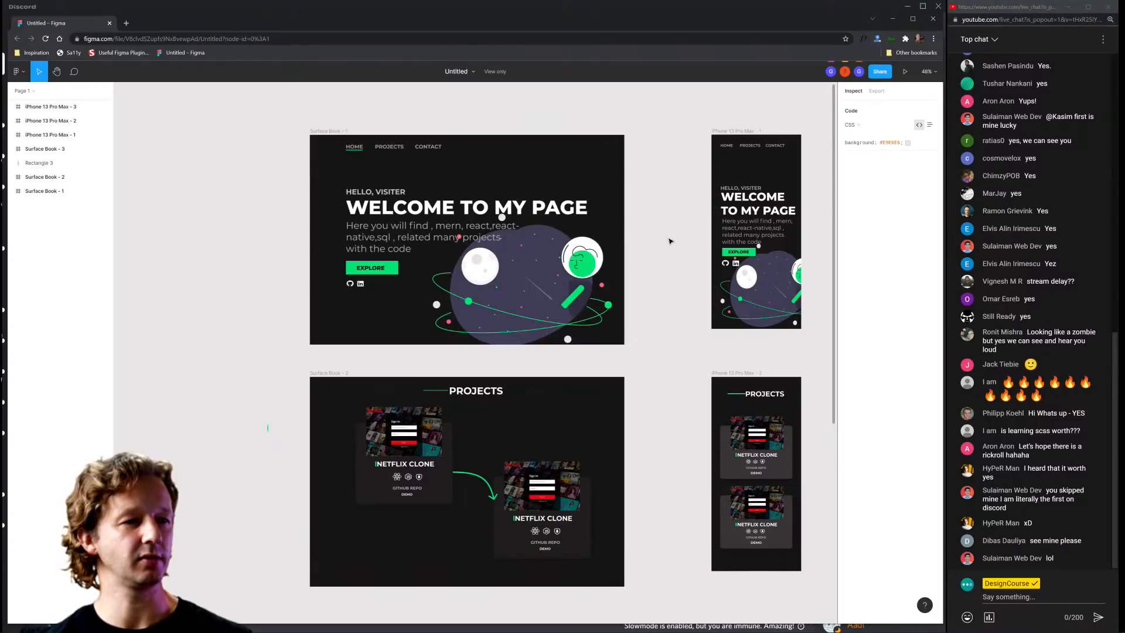
scroll(455, 127, "up", 2)
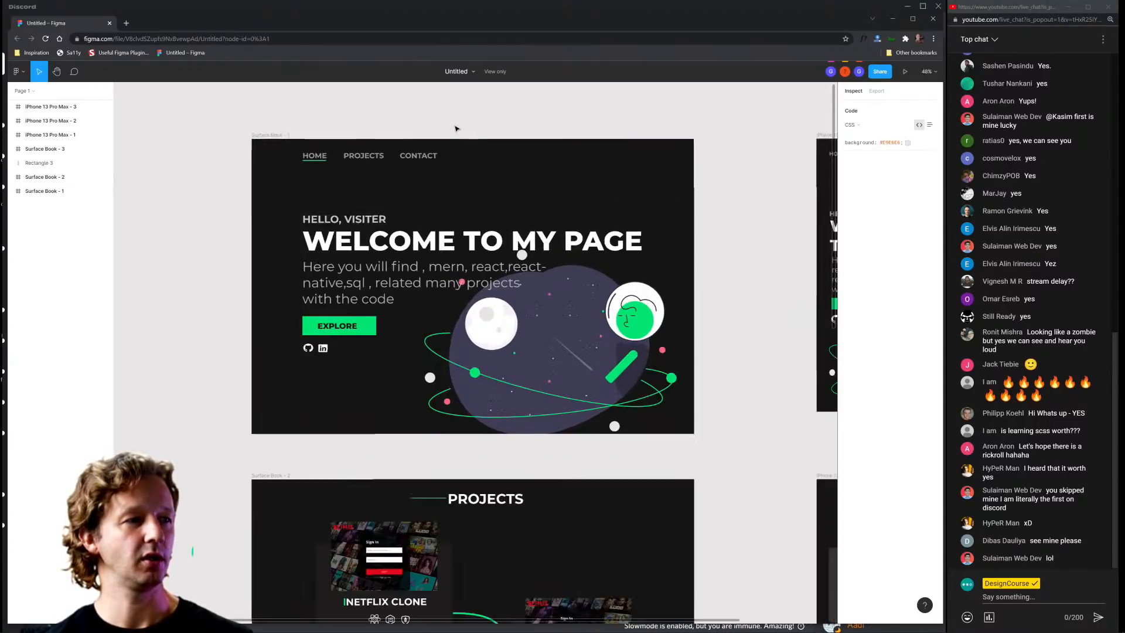
Examine the WELCOME TO MY PAGE home frame and the PROJECTS frame beneath it in the Figma submission.
scroll(454, 127, "down", 1)
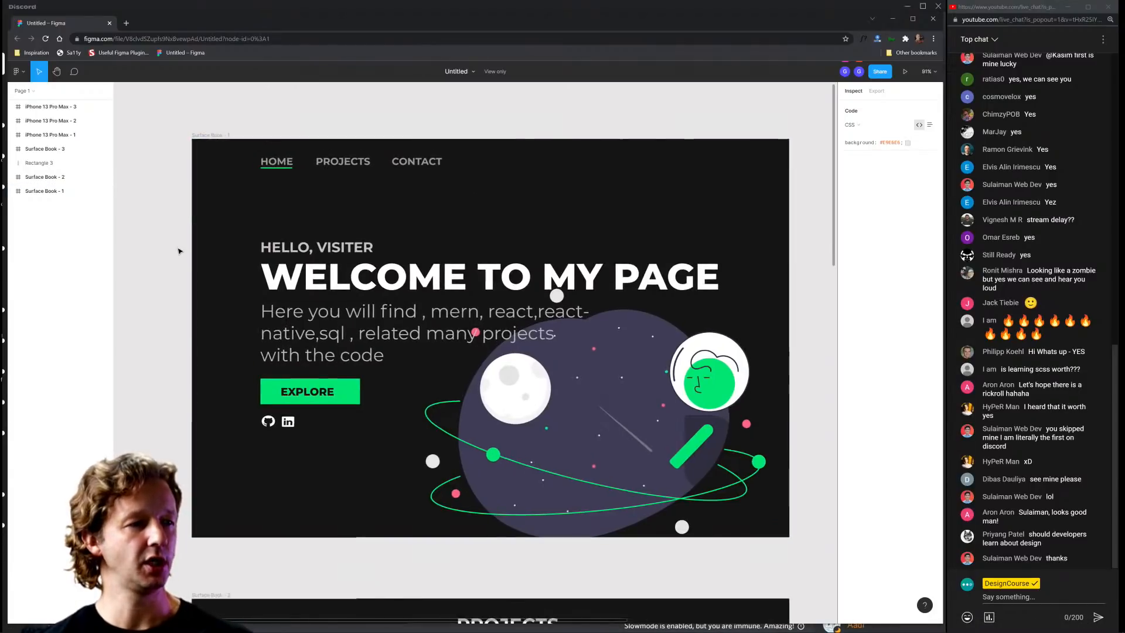
scroll(537, 382, "down", 2)
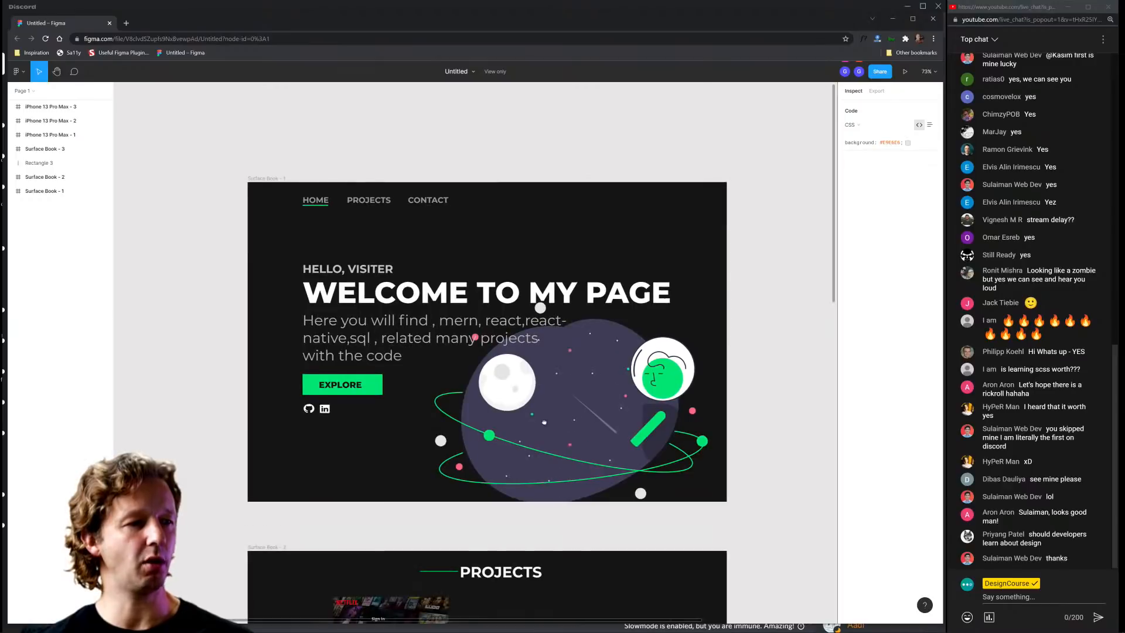
scroll(537, 382, "down", 5)
scroll(527, 419, "up", 2)
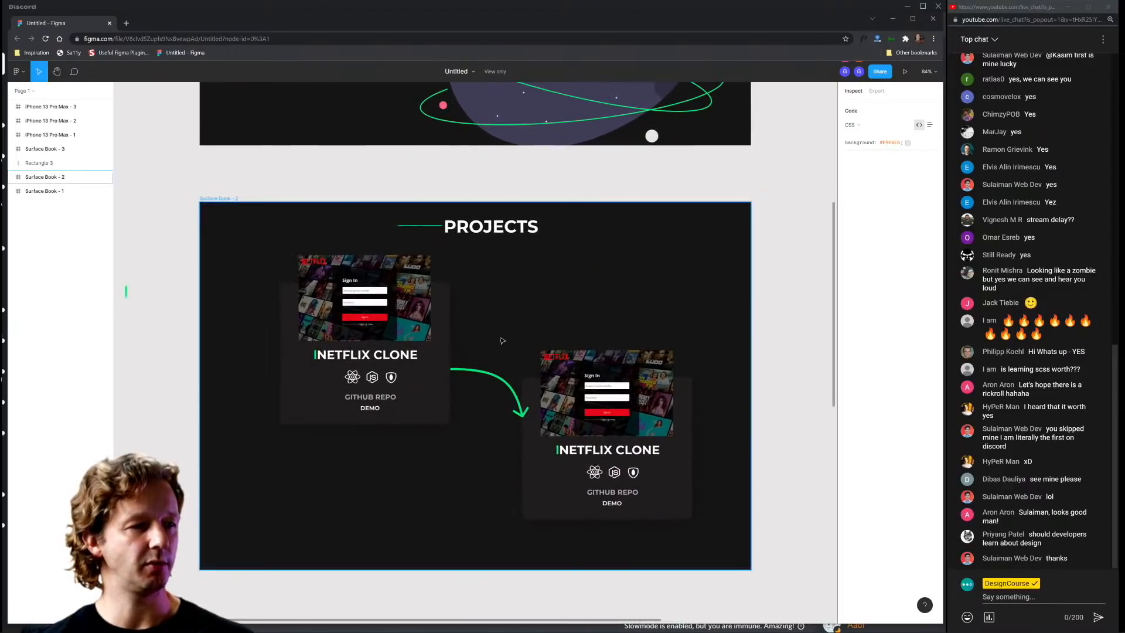
scroll(505, 318, "down", 5)
scroll(467, 228, "up", 7)
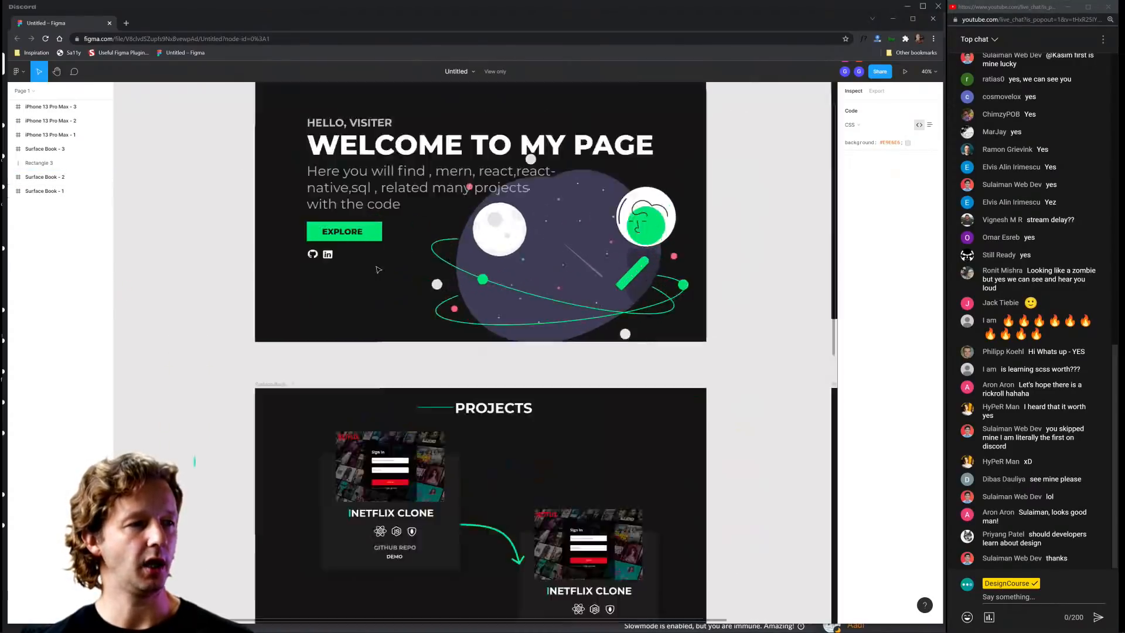
scroll(467, 227, "down", 1)
scroll(350, 295, "up", 3)
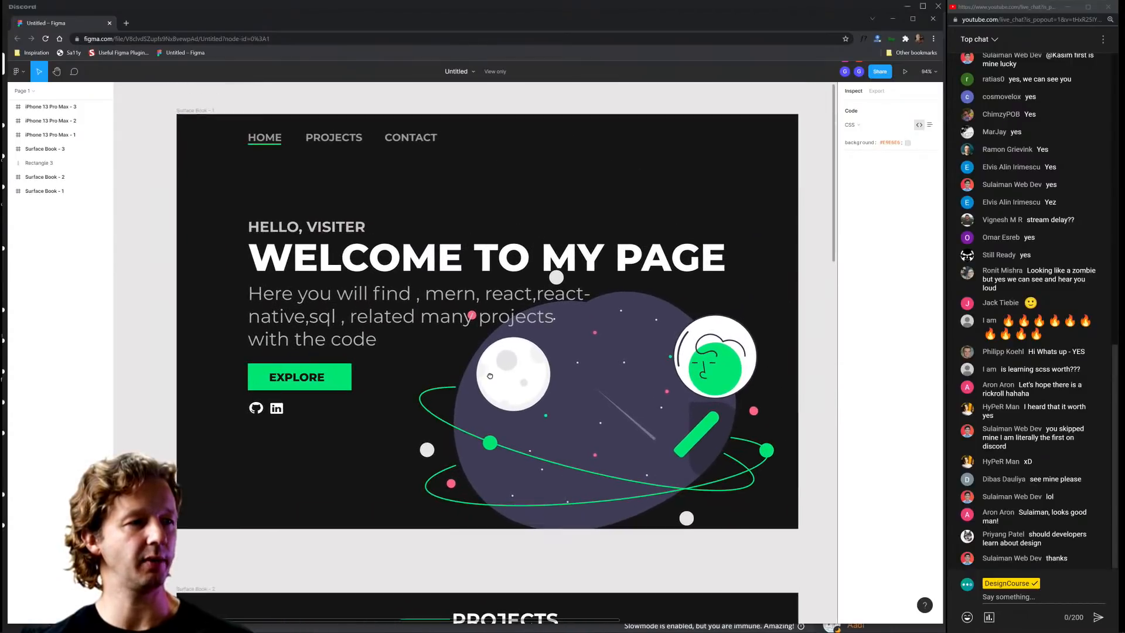
Capture a screenshot of the entire WELCOME TO MY PAGE home frame, and minimize the browser and Discord windows.
key("super+shift+s")
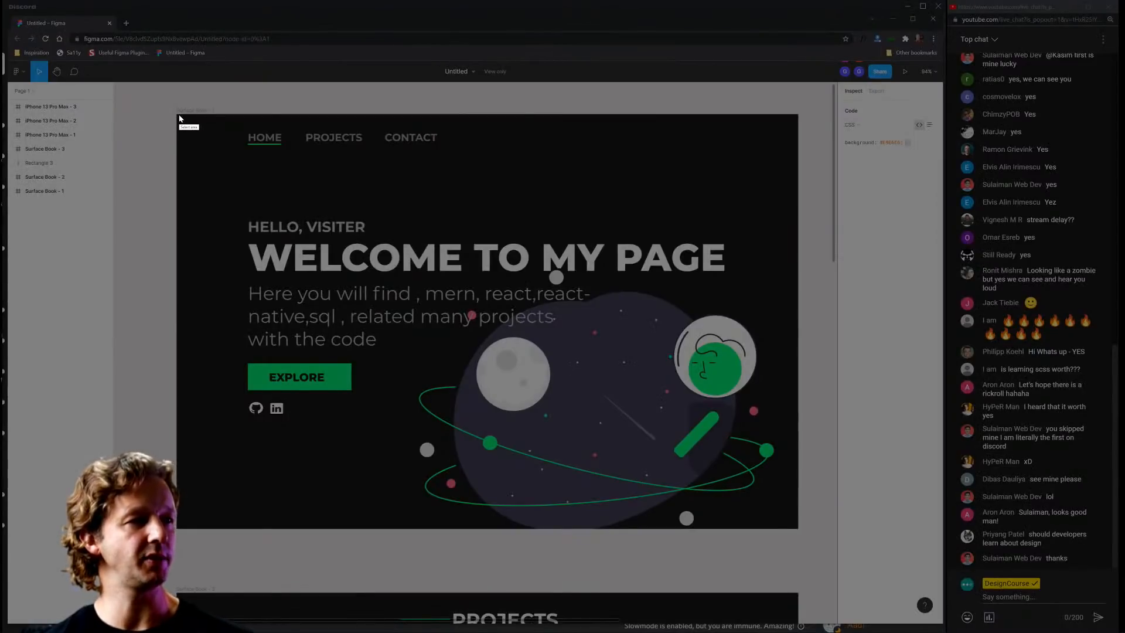
left_click_drag(179, 117, 798, 530)
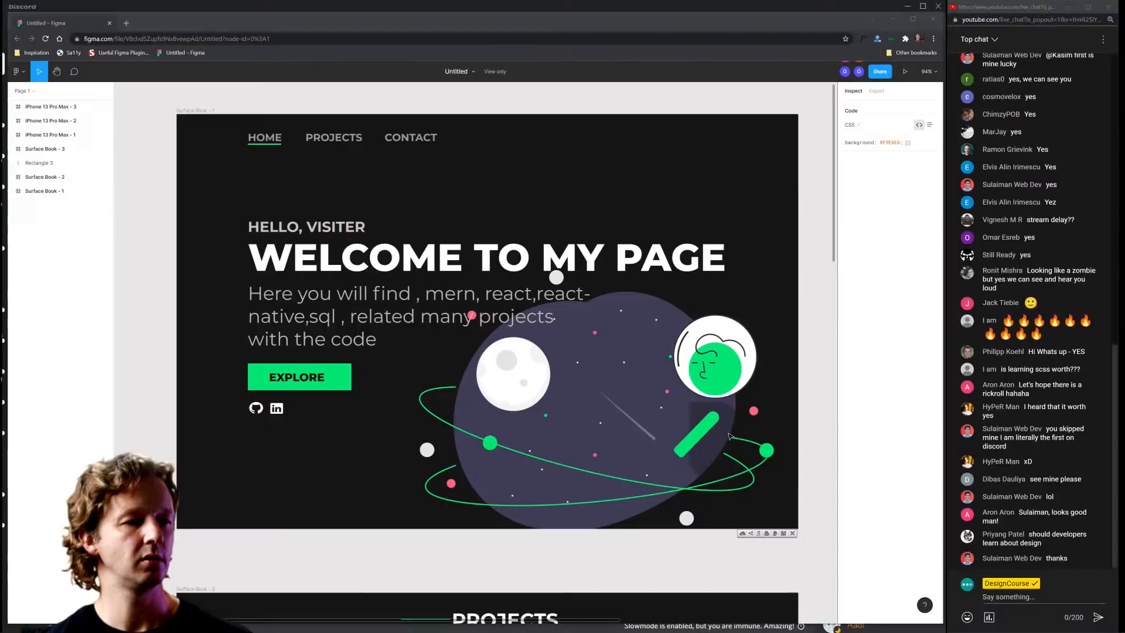
left_click(892, 18)
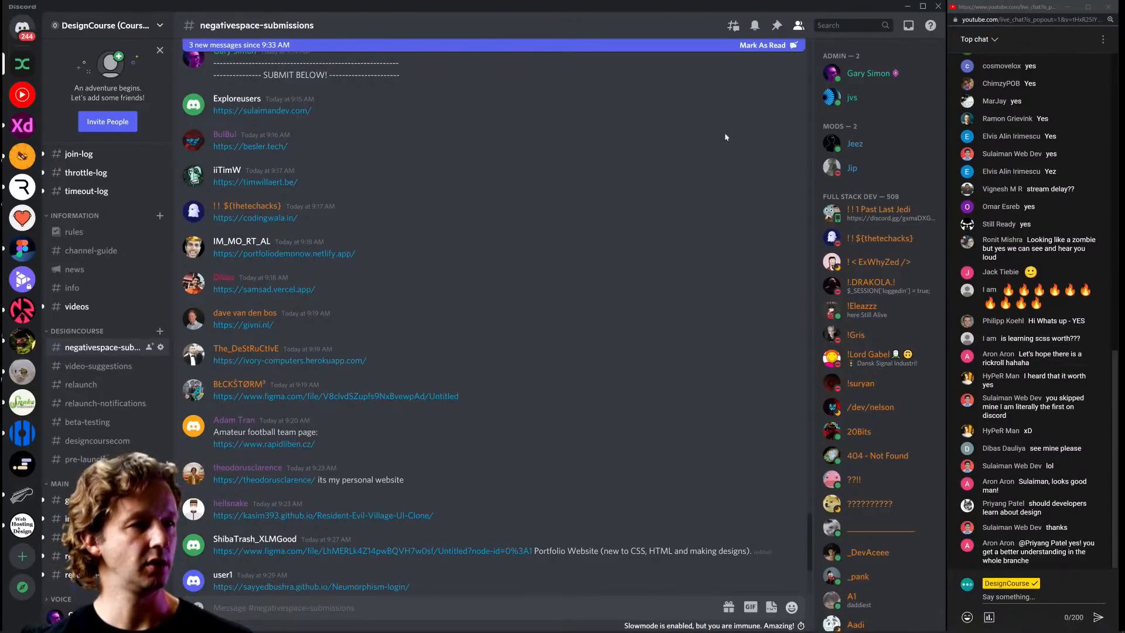
left_click(905, 10)
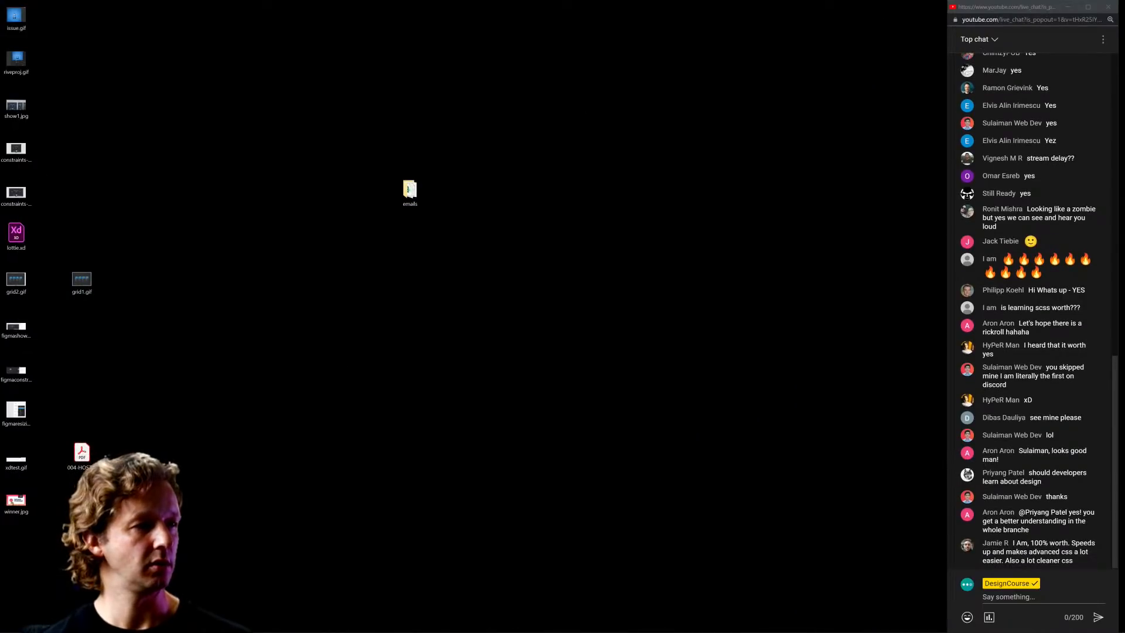
Switch to the lottie document in Adobe XD, delete its iPhone artboard and return from LottieFiles to the plugin list.
mouse_move(316, 629)
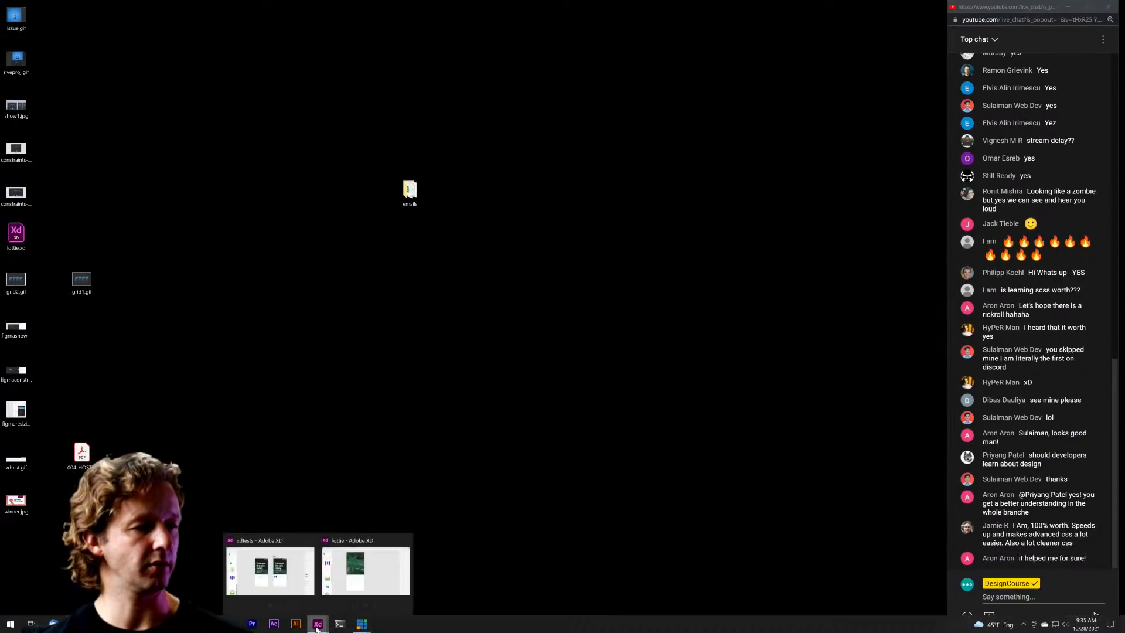
left_click(382, 561)
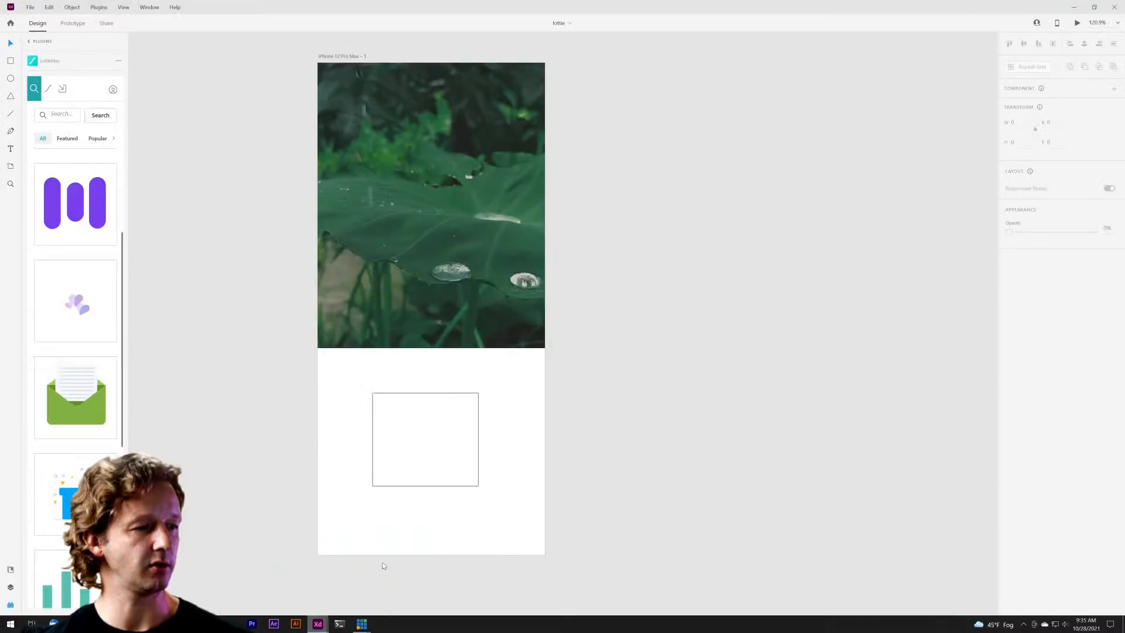
left_click(353, 57)
key("Delete")
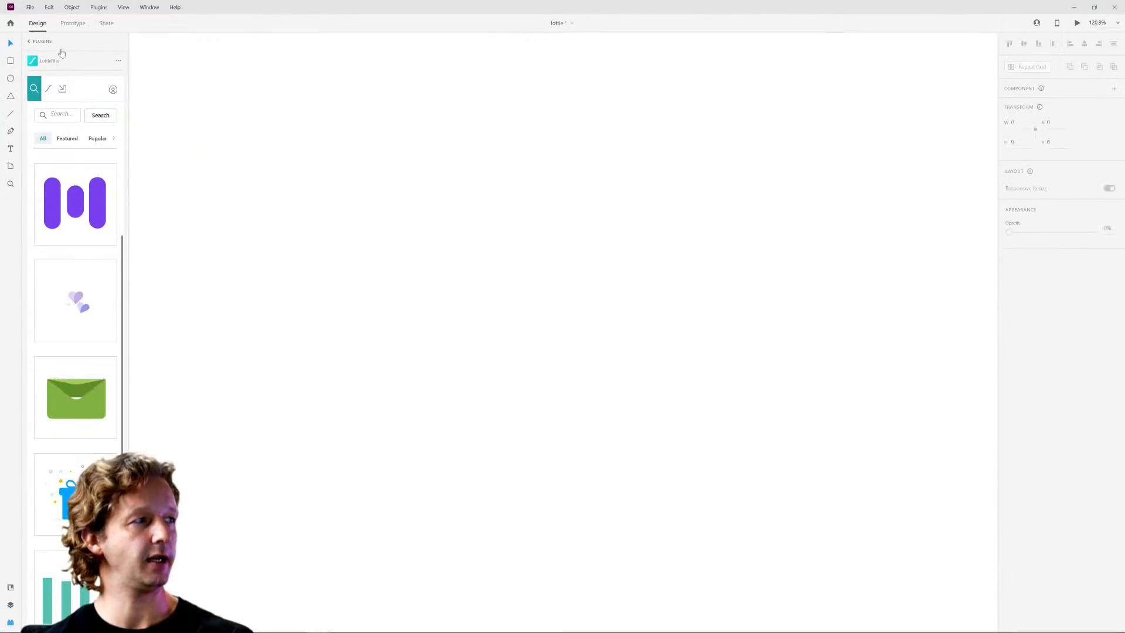
left_click(30, 41)
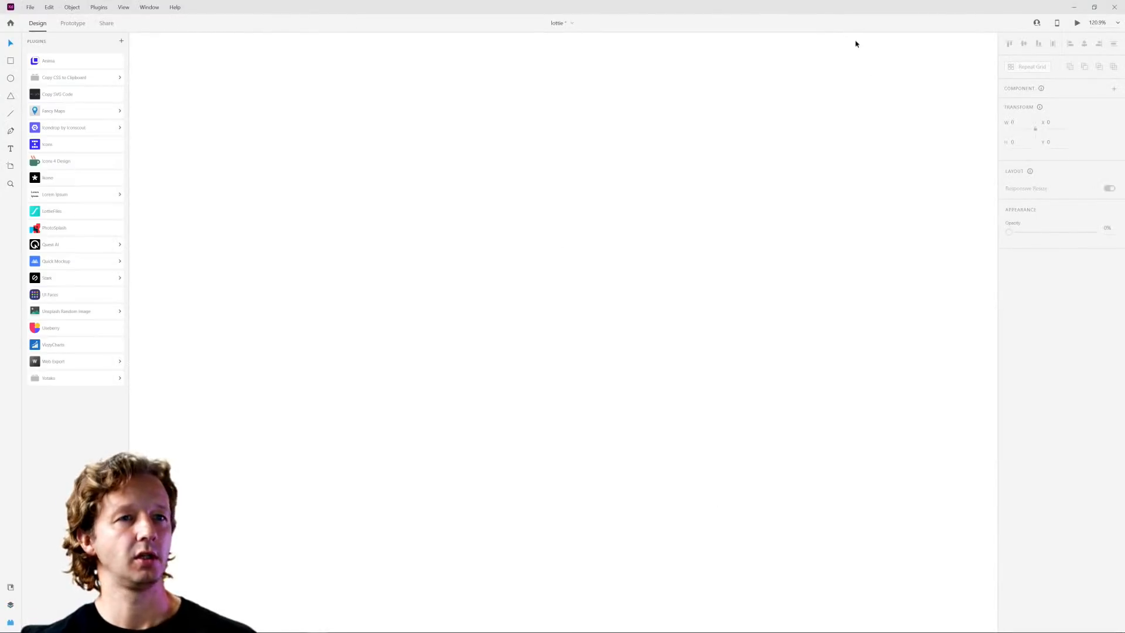
Restore the lottie document's window from full screen and resize it to fill the space beside the live chat.
left_click_drag(816, 7, 242, 18)
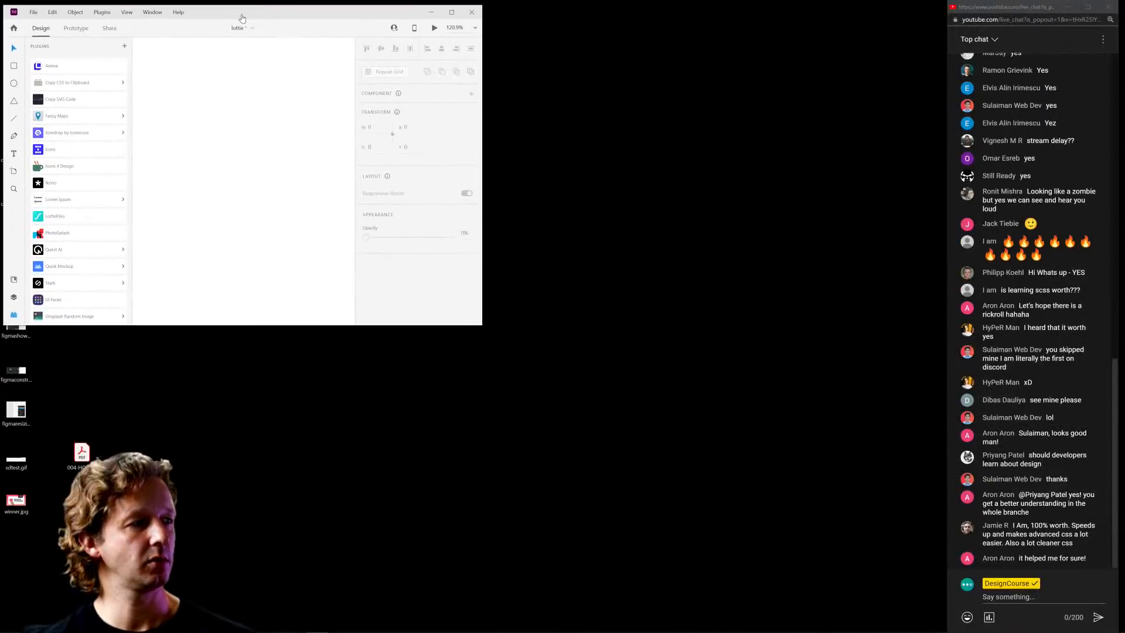
left_click_drag(484, 328, 944, 628)
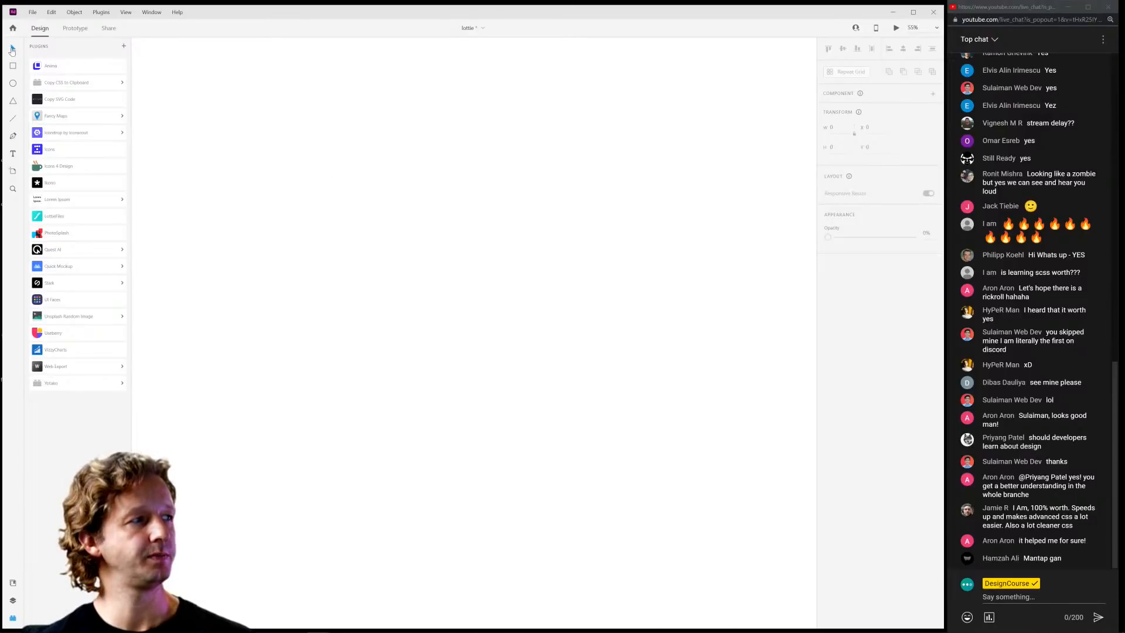
left_click_drag(209, 97, 239, 123)
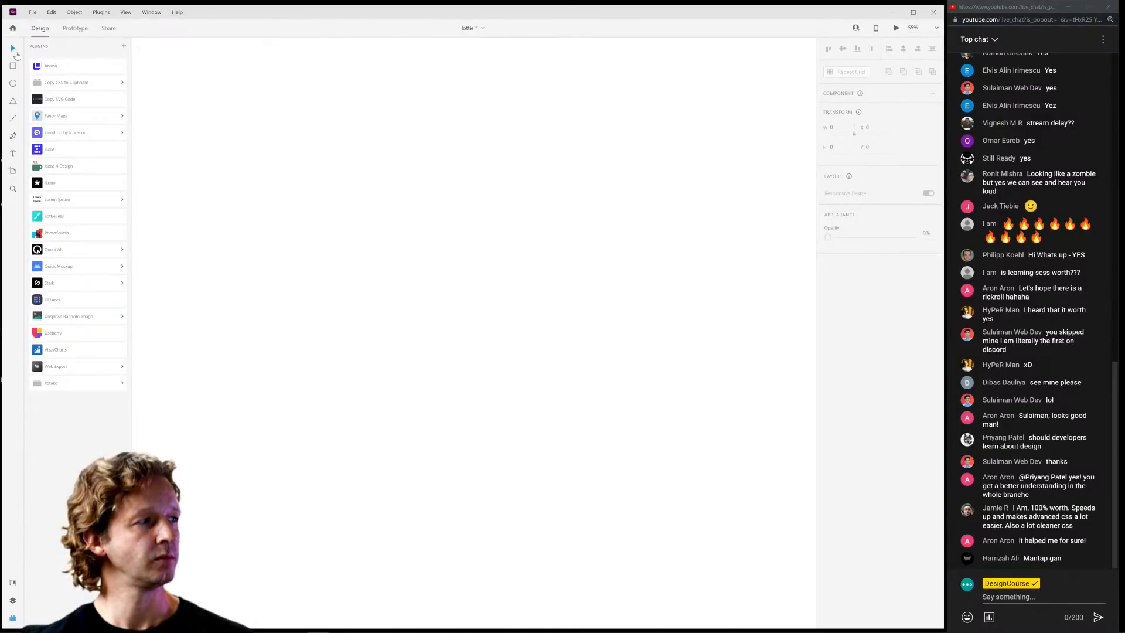
scroll(229, 157, "down", 5)
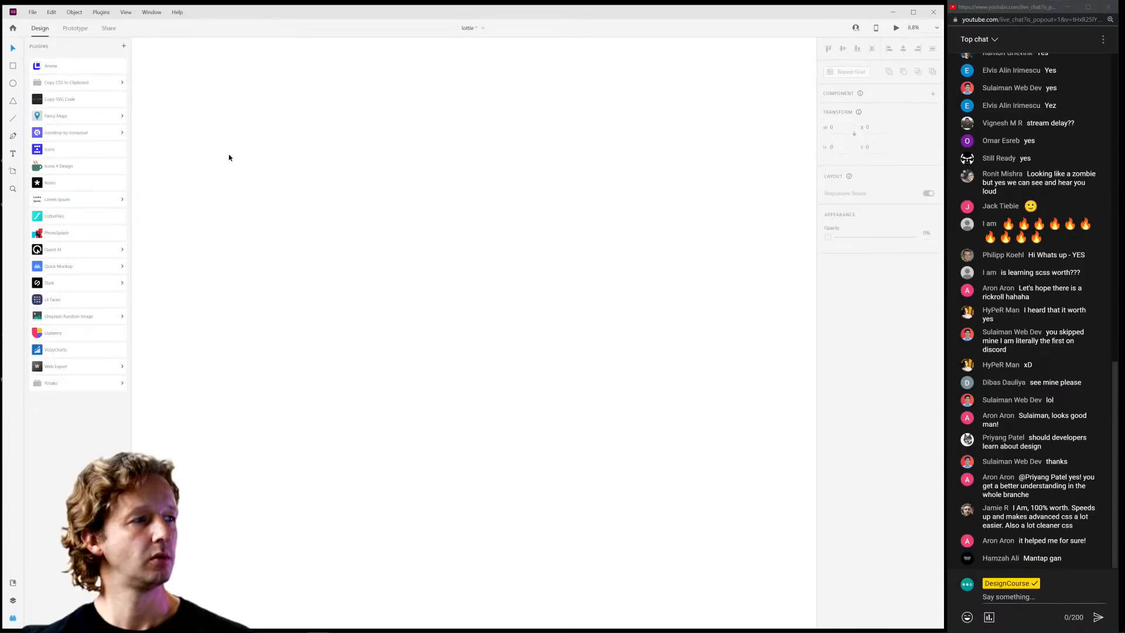
Create a new document from the Web 1920 preset (1920 x 1080 px).
left_click(32, 11)
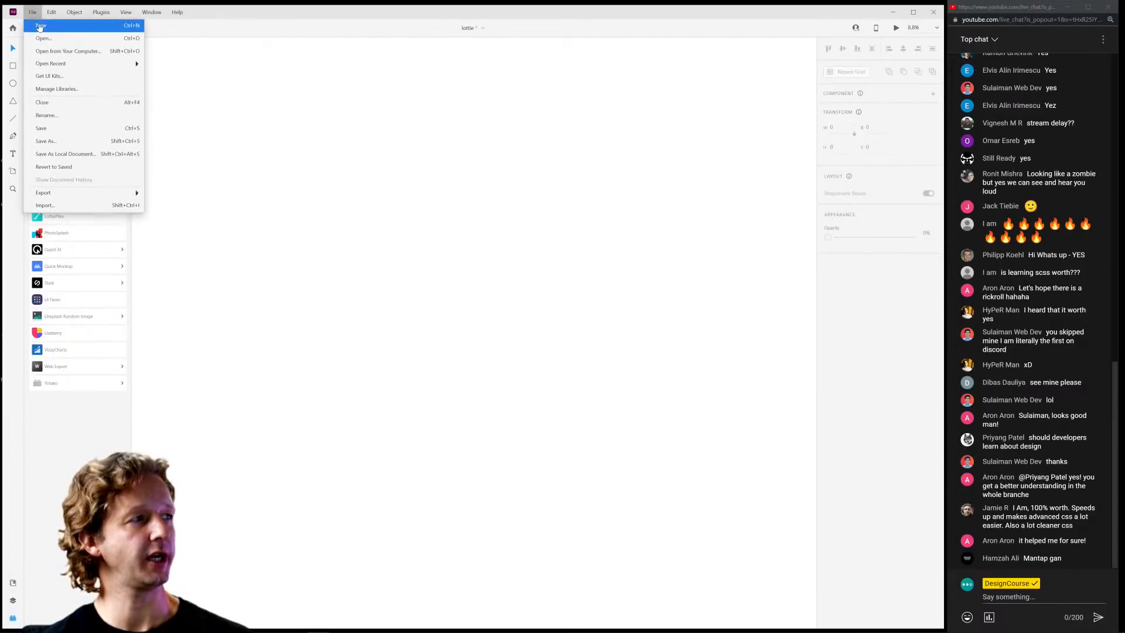
left_click(40, 26)
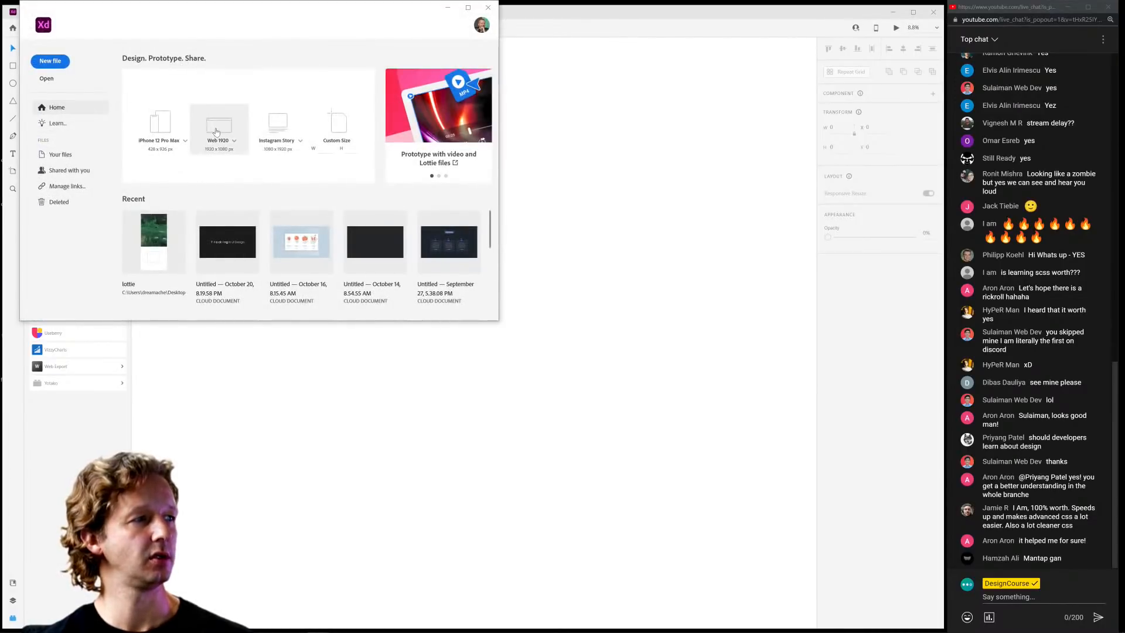
left_click(216, 131)
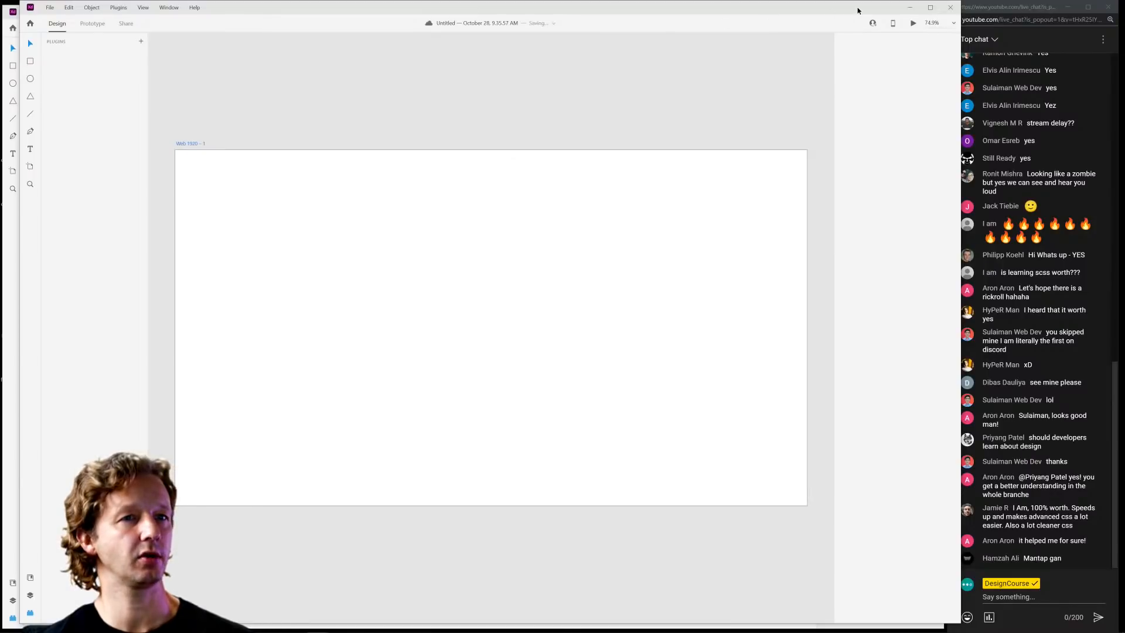
Close the lottie document without saving its changes and align the new document's window beside the live chat.
key("ctrl+q")
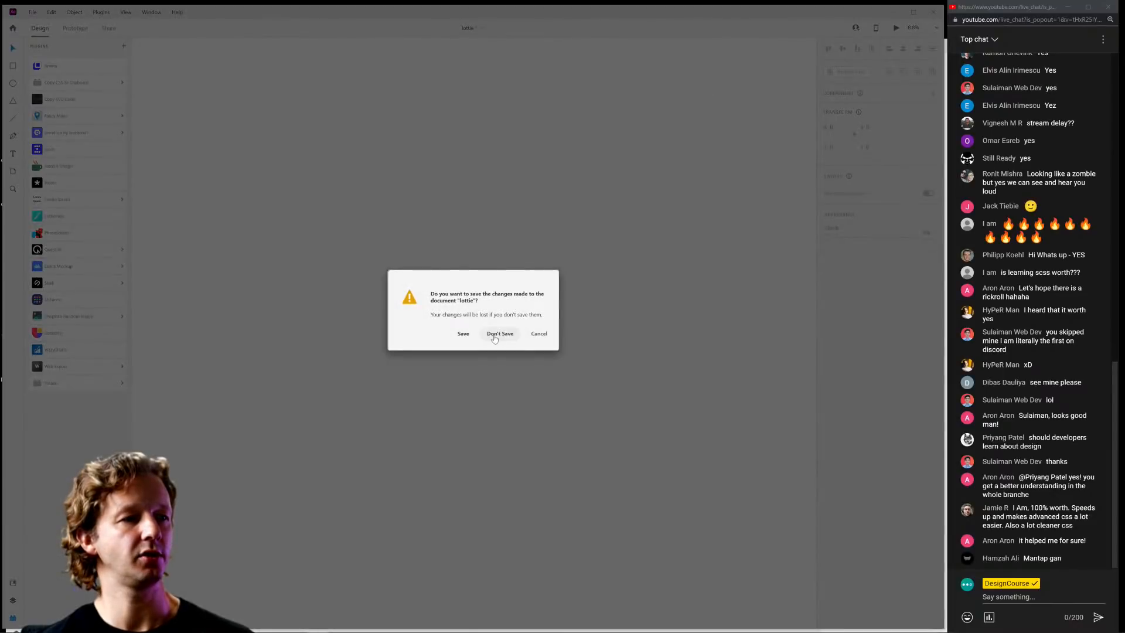
left_click(494, 335)
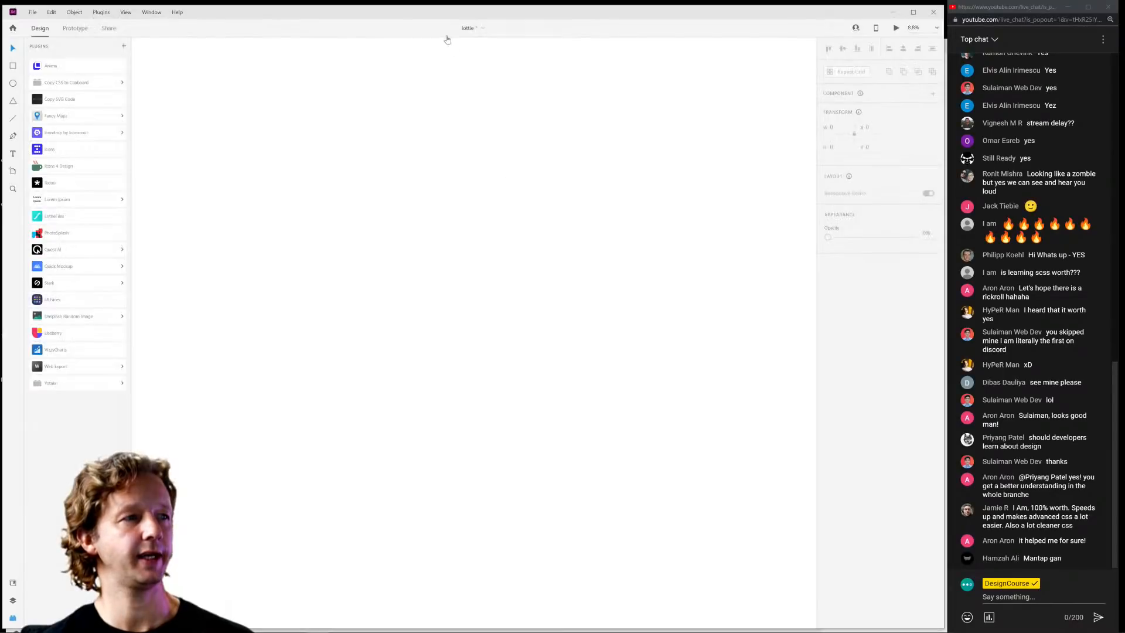
left_click_drag(450, 44, 448, 10)
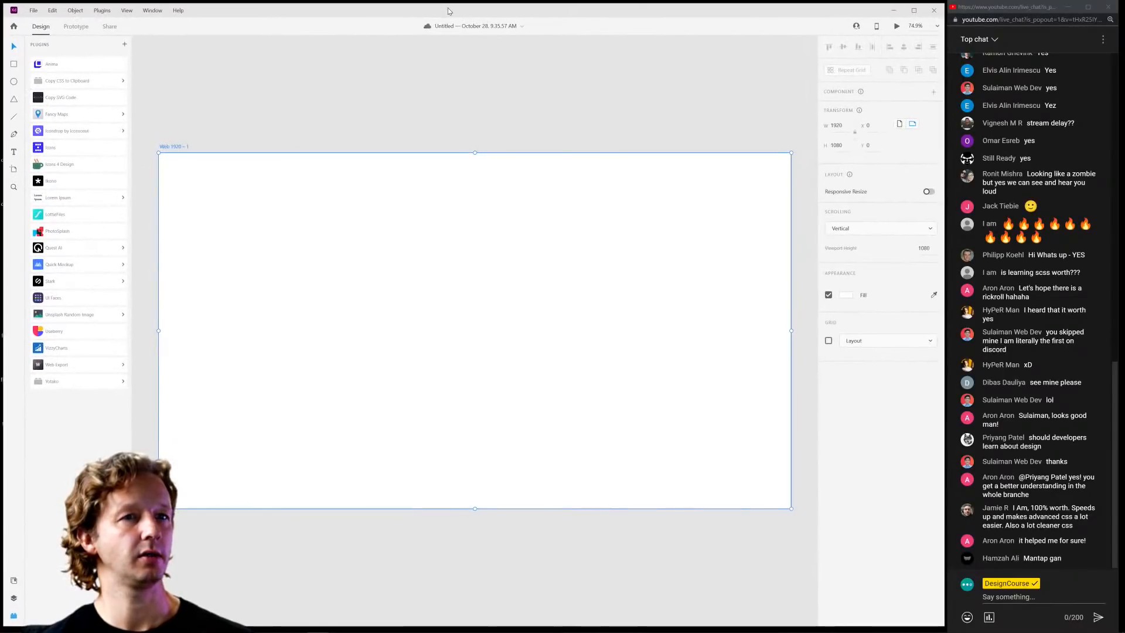
Paste the captured home page screenshot beside the Web 1920 artboard and scale it to the artboard's height, about 1618 x 1081.
scroll(442, 119, "down", 5)
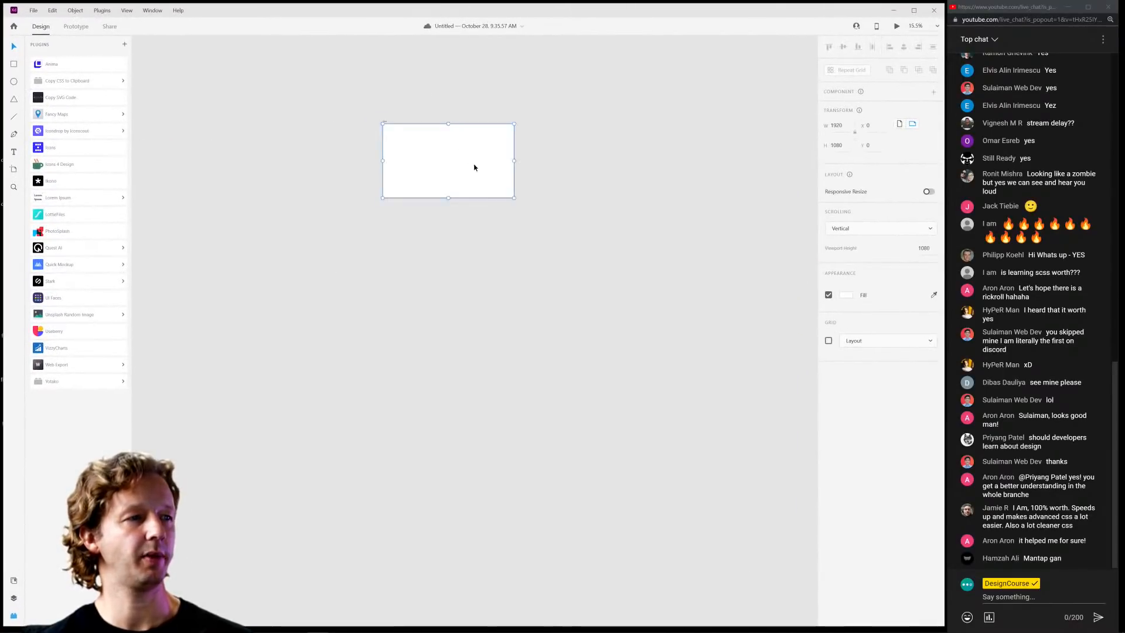
key("ctrl+v")
left_click_drag(469, 168, 319, 182)
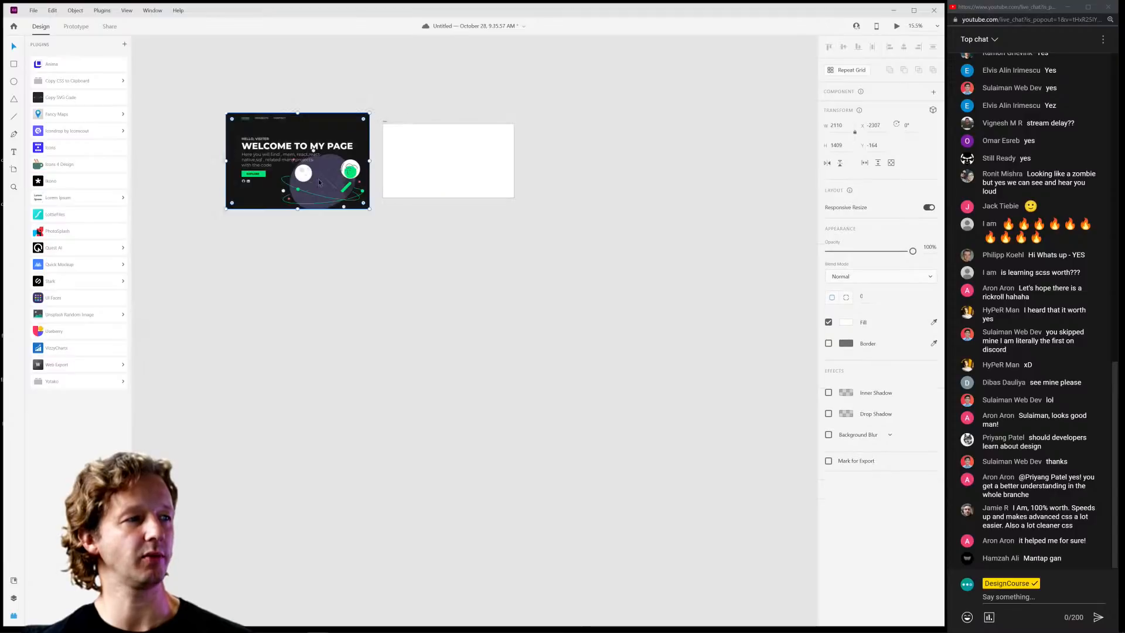
left_click_drag(370, 209, 353, 197)
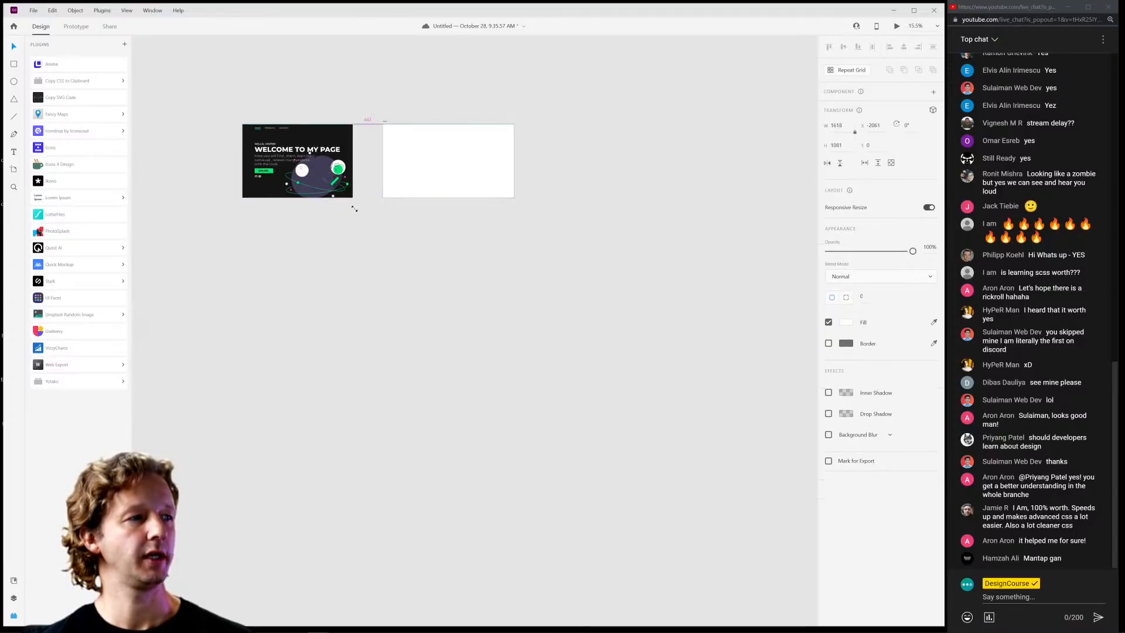
left_click(364, 223)
Inspect the pasted home page screenshot alongside the blank Web 1920 artboard.
scroll(240, 122, "up", 5)
scroll(322, 96, "right", 10)
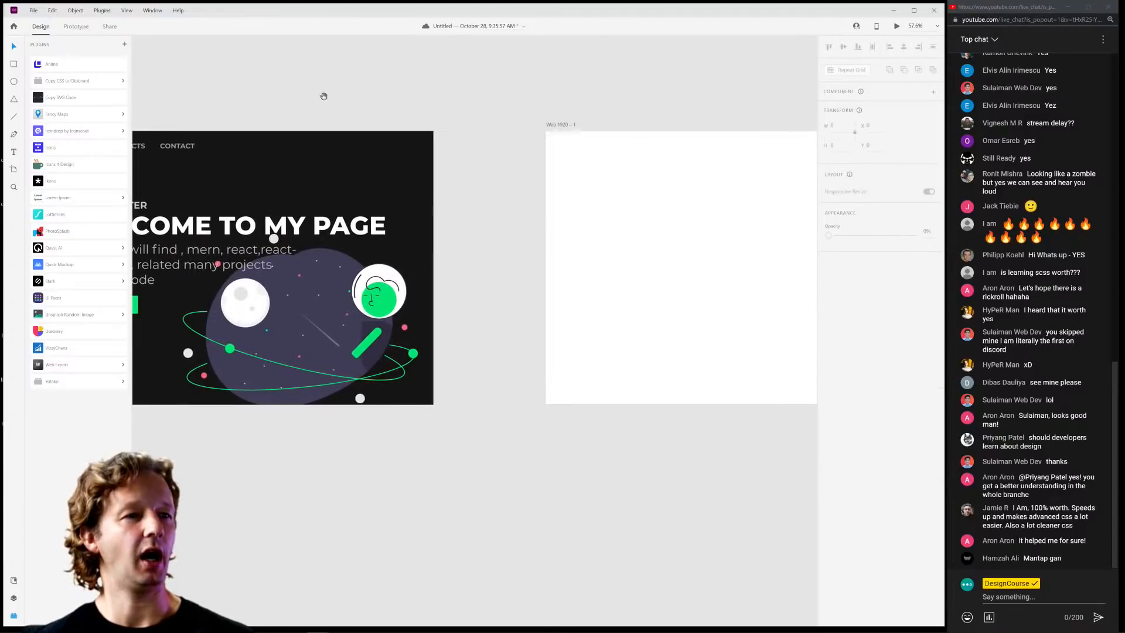
left_click_drag(390, 112, 350, 152)
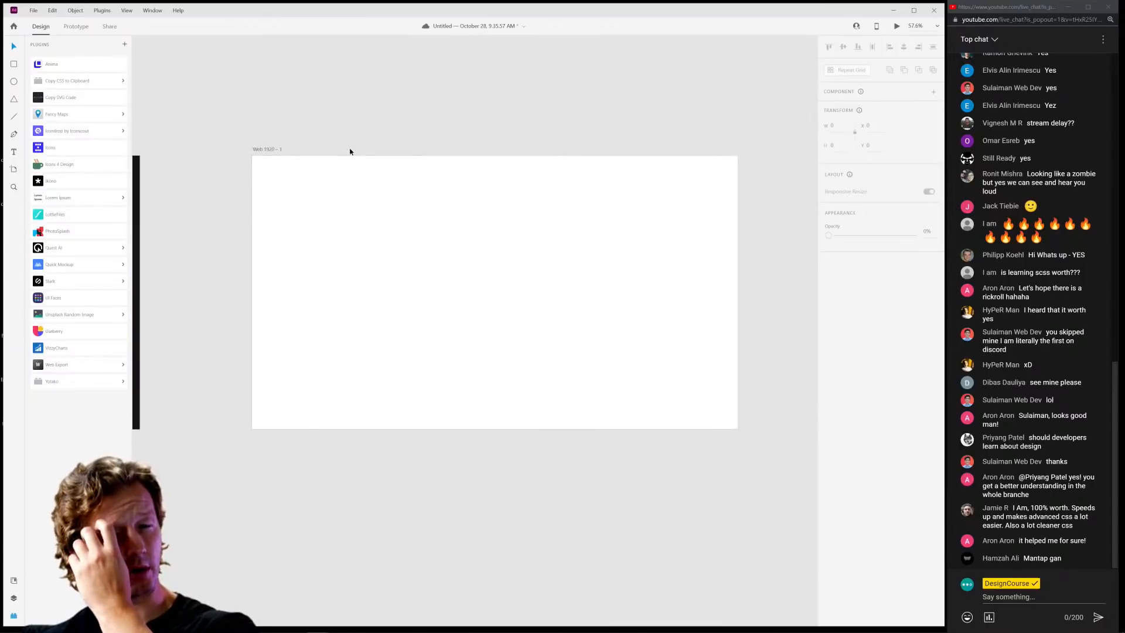
left_click(256, 150)
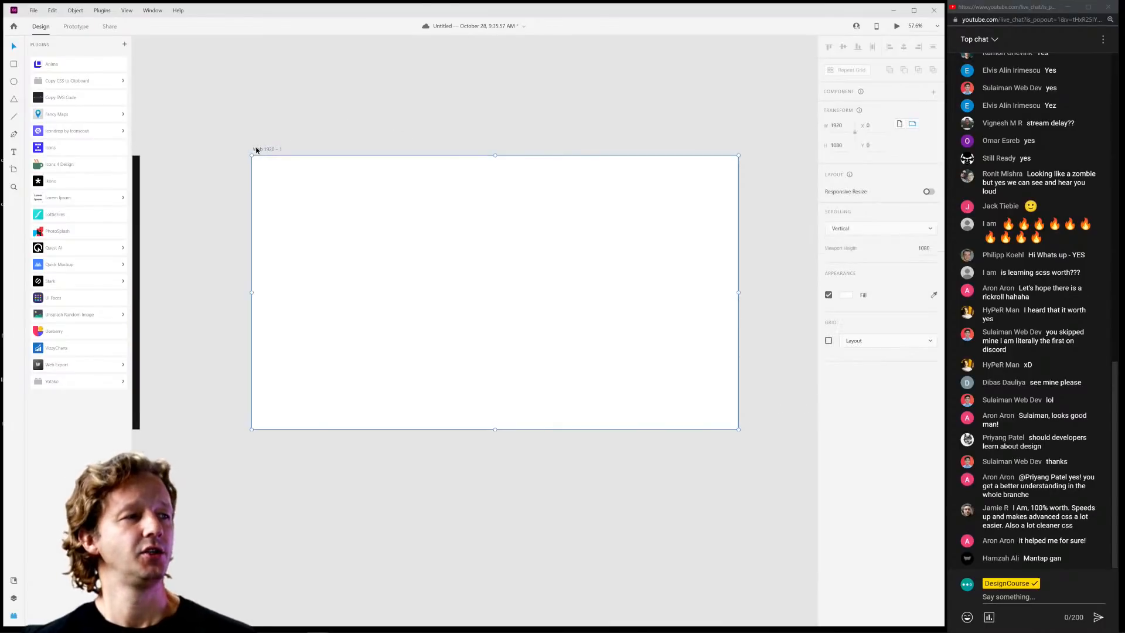
scroll(395, 201, "up", 2)
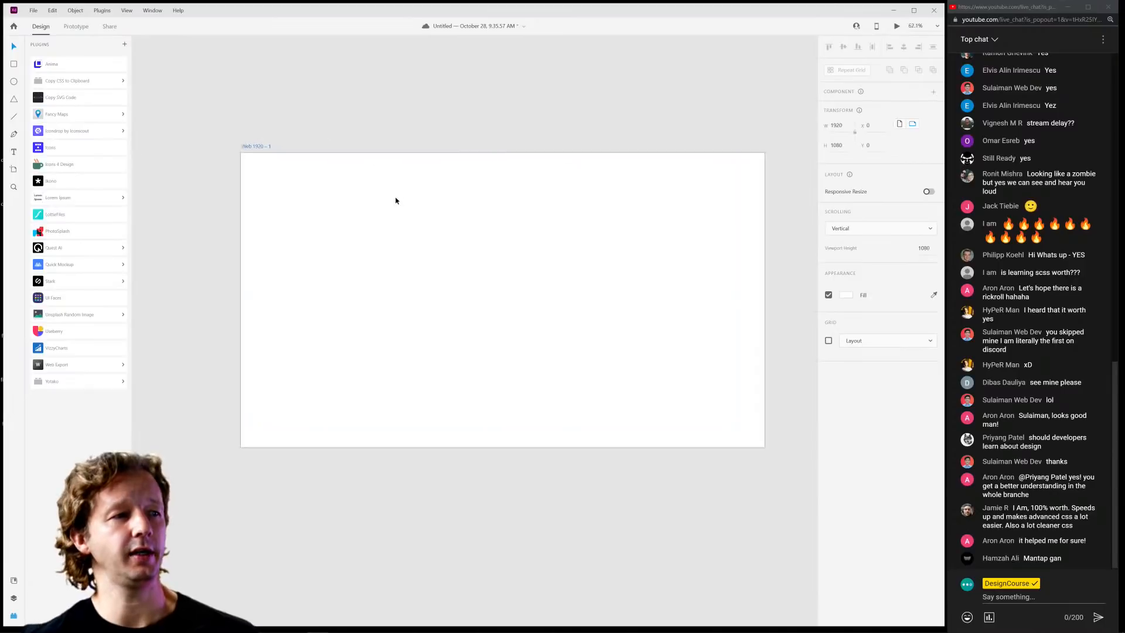
left_click_drag(543, 235, 495, 243)
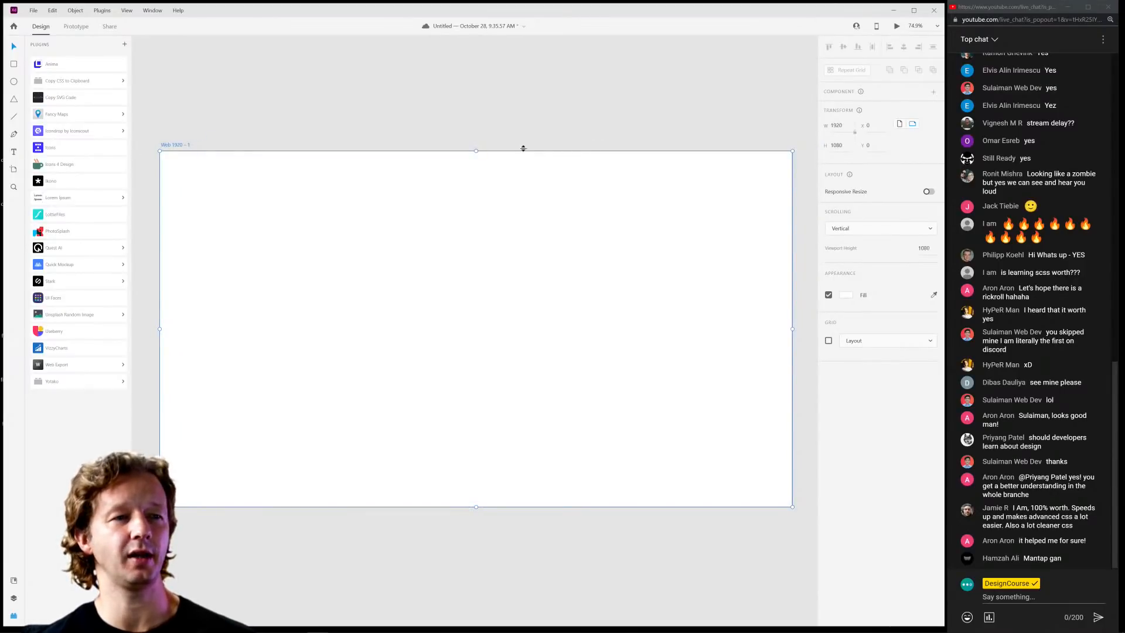
left_click(523, 89)
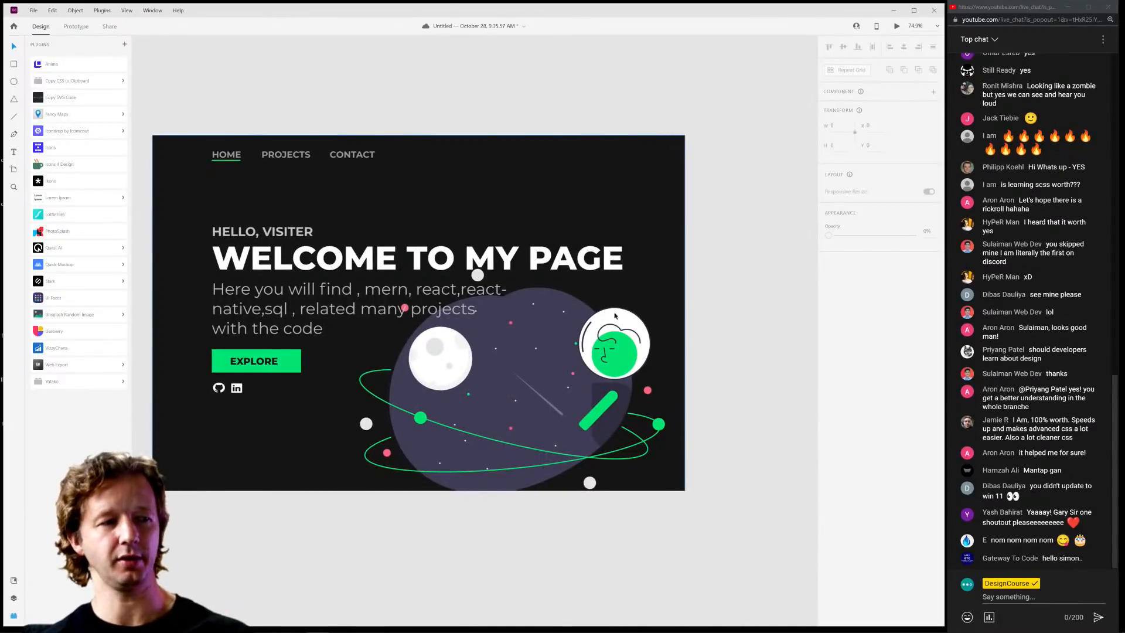
scroll(556, 341, "down", 5)
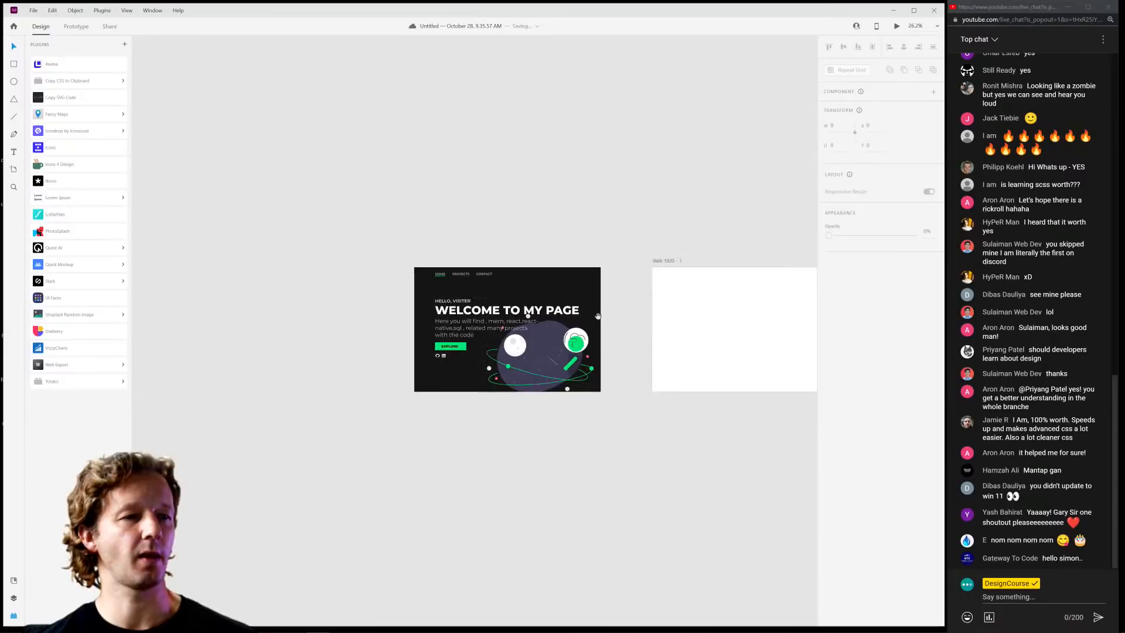
left_click_drag(590, 319, 367, 311)
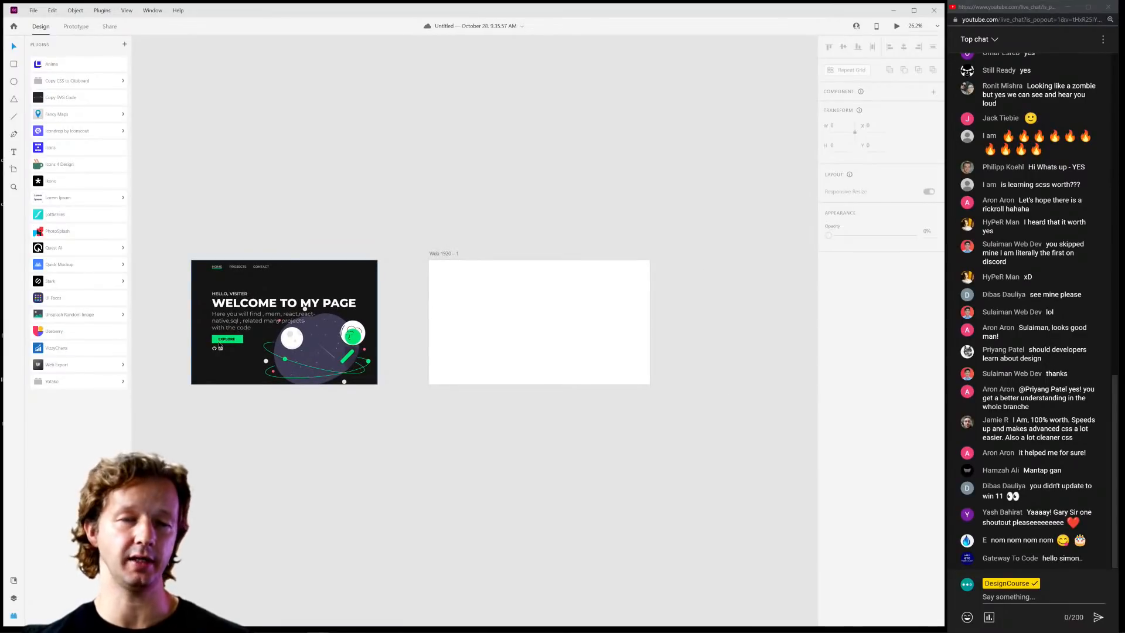
scroll(454, 318, "up", 5)
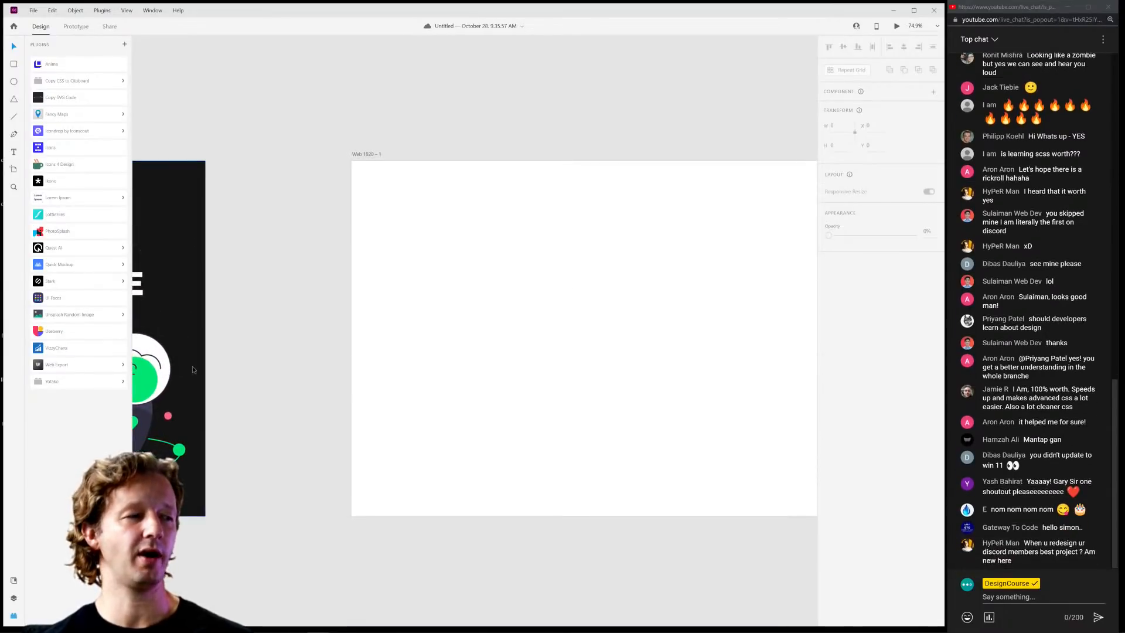
Draw a 1920 x 1080 rectangle covering the entire Web 1920 artboard.
scroll(193, 369, "down", 4)
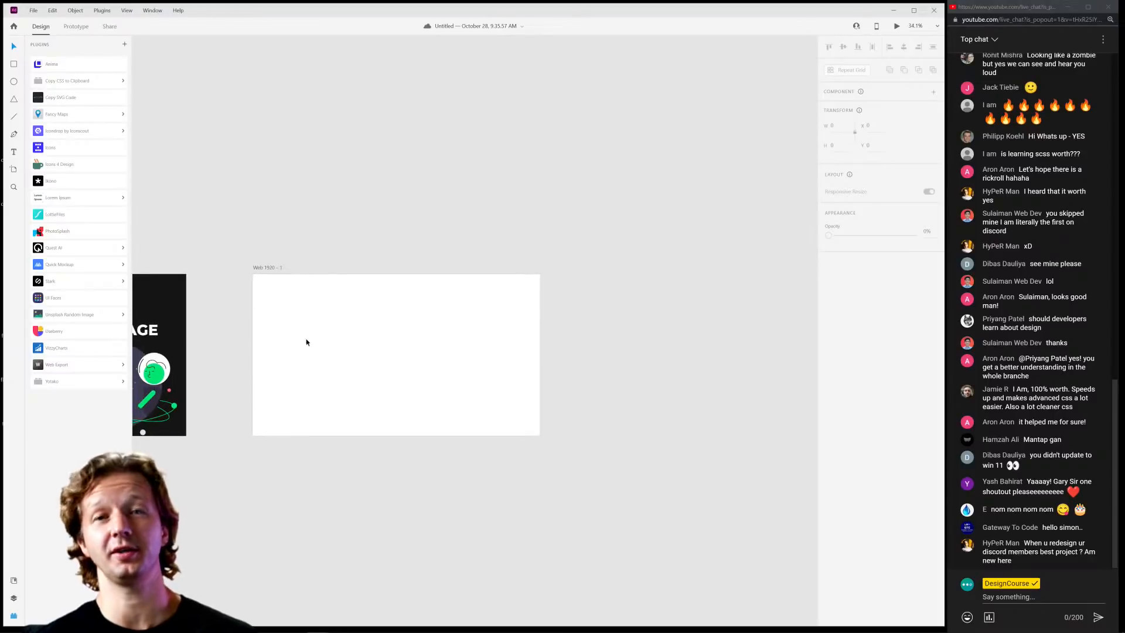
scroll(306, 343, "up", 5)
scroll(347, 346, "down", 3)
left_click_drag(362, 317, 366, 268)
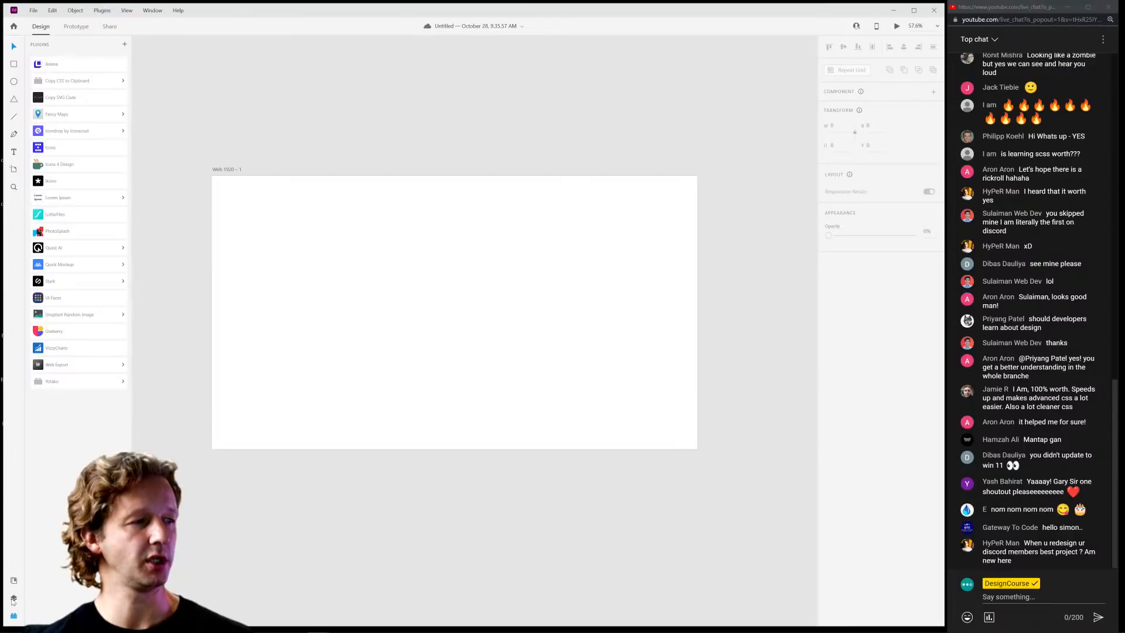
left_click(263, 309)
scroll(327, 244, "up", 1)
left_click_drag(391, 249, 365, 238)
left_click(239, 97)
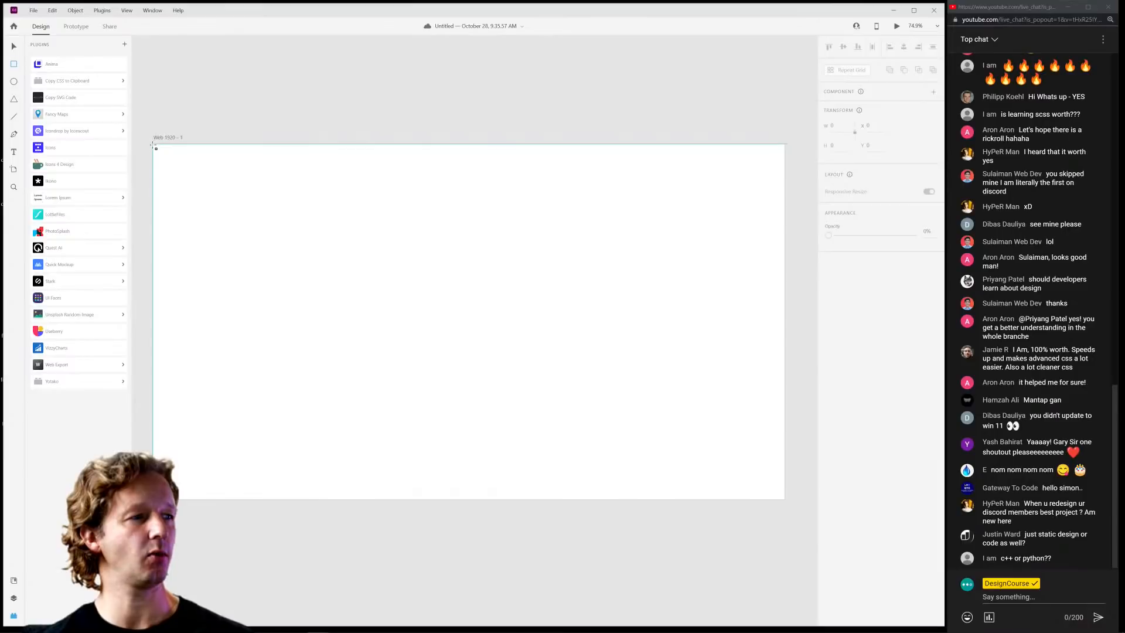
left_click_drag(154, 145, 684, 502)
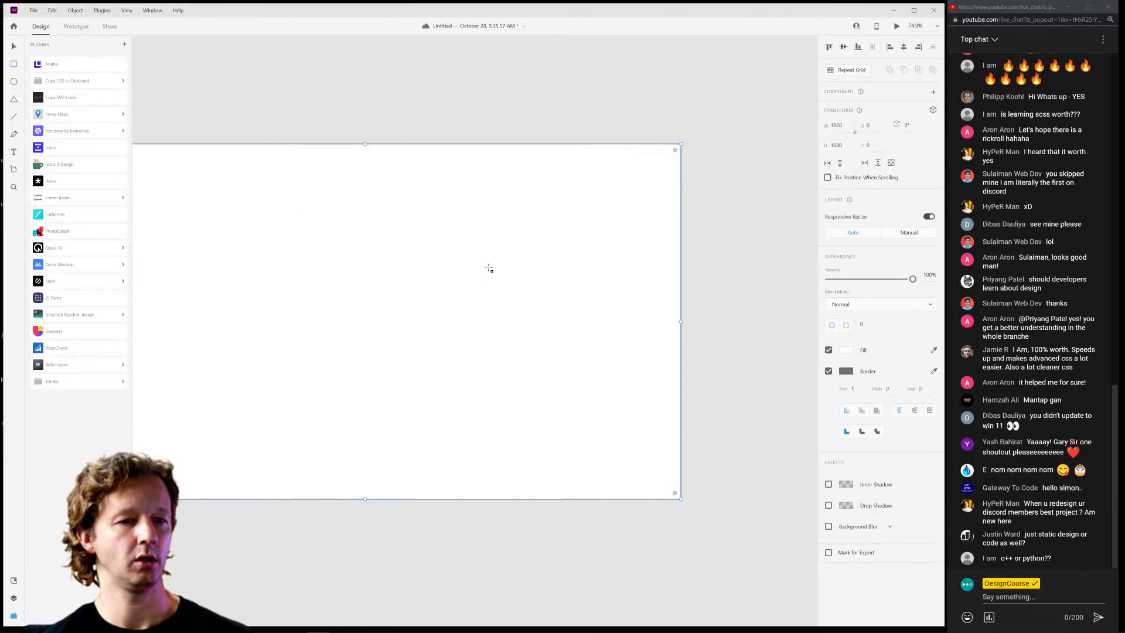
left_click(272, 106)
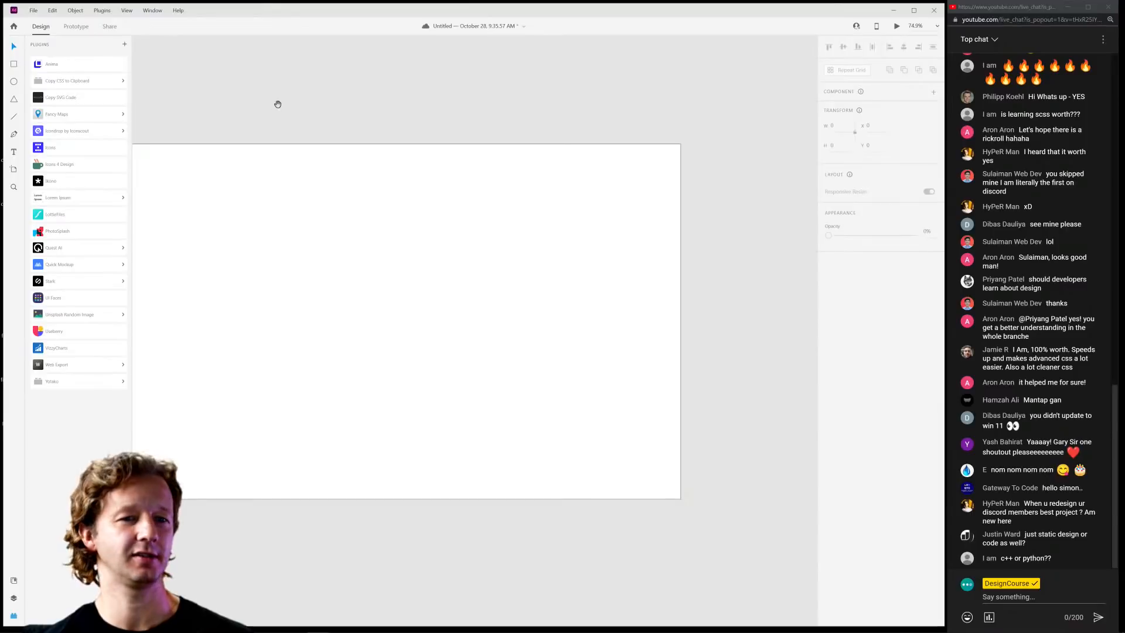
Remove the border from the white rectangle covering the artboard.
scroll(352, 118, "up", 2)
left_click(428, 272)
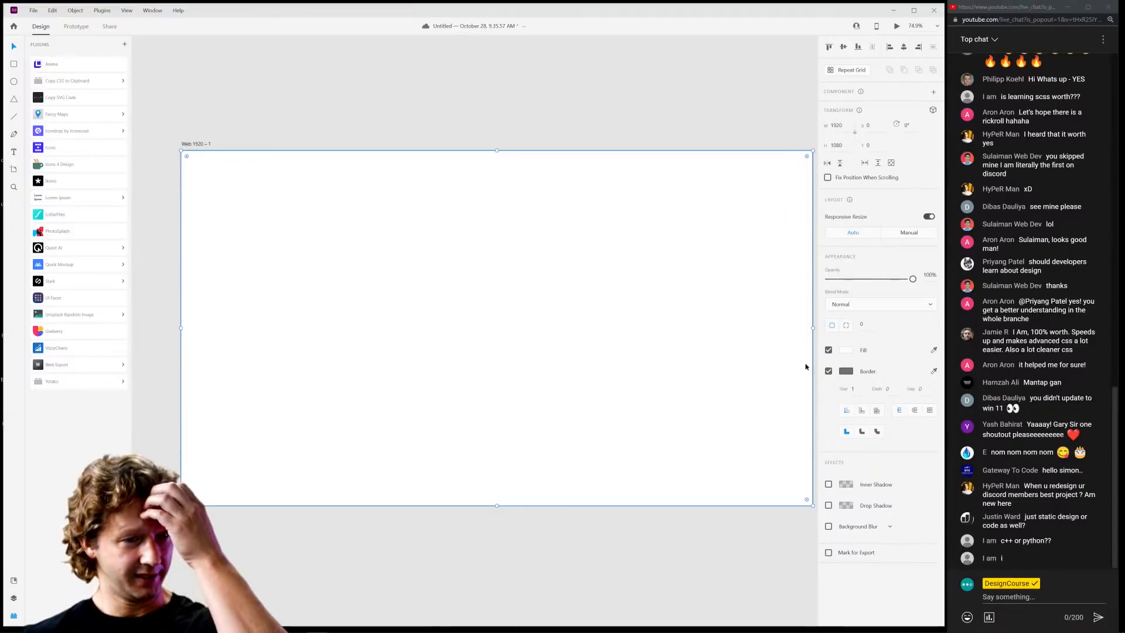
left_click(828, 371)
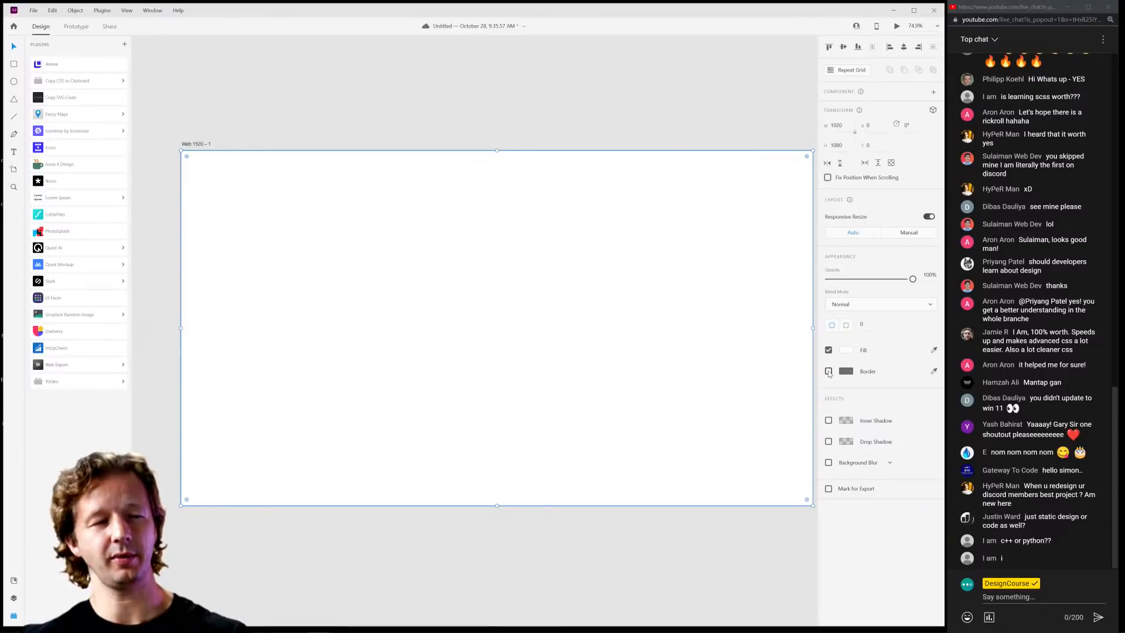
scroll(424, 110, "down", 1)
scroll(424, 110, "right", 1)
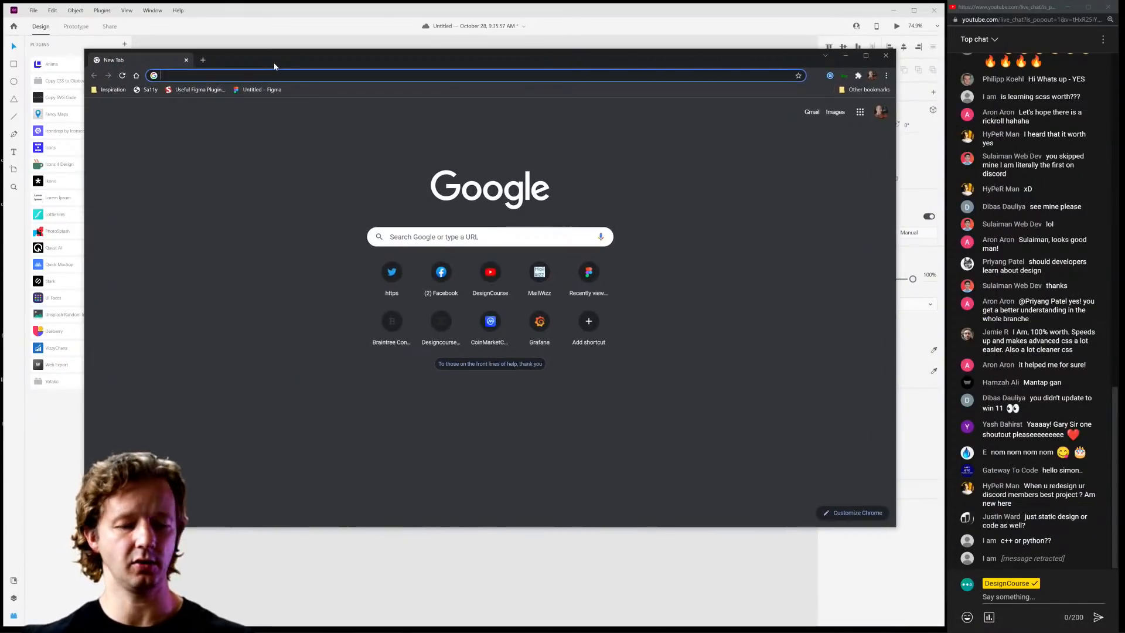
Switch to the Chrome browser and open the designcourse.com home page instead of its admin page.
type("designcourse.com/admin")
key("Return")
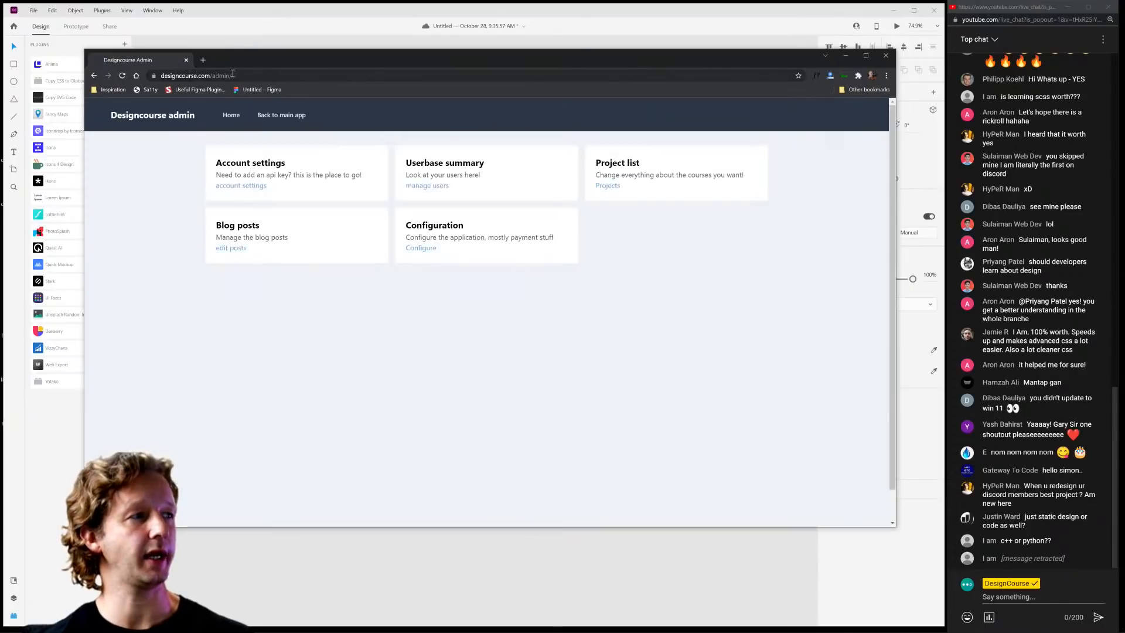
left_click(248, 75)
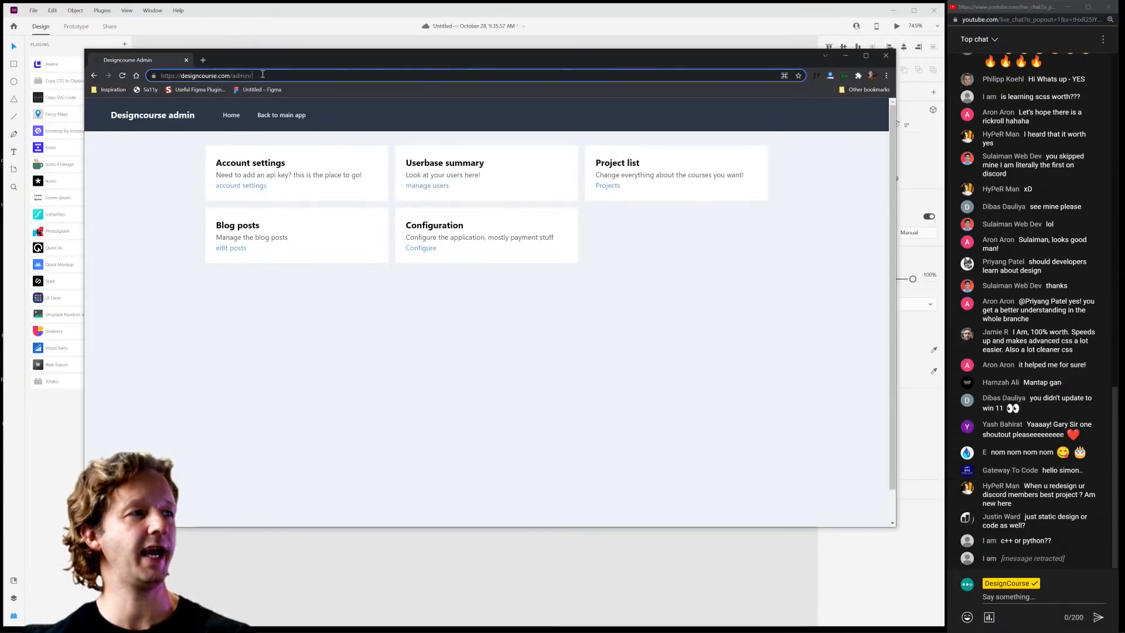
key("BackSpace")
key("BackSpace")
key("BackSpace")
key("BackSpace")
key("BackSpace")
key("BackSpace")
key("Return")
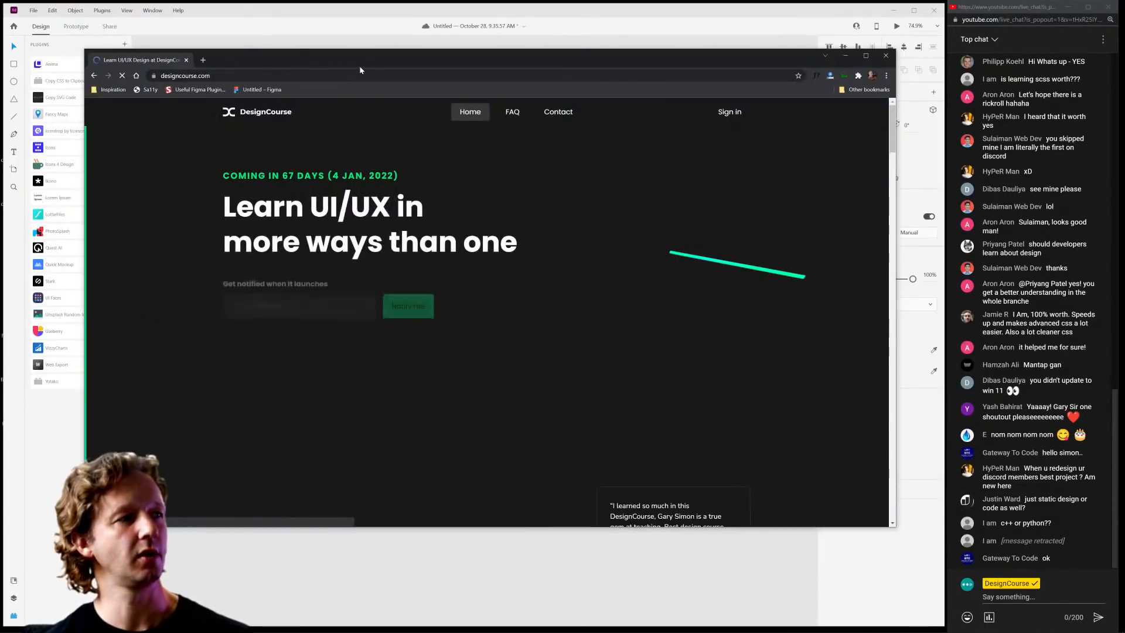
Maximize the DesignCourse page, enlarge its zoom to examine the hero section, and close the page.
double_click(479, 68)
key("ctrl+plus")
key("ctrl+plus")
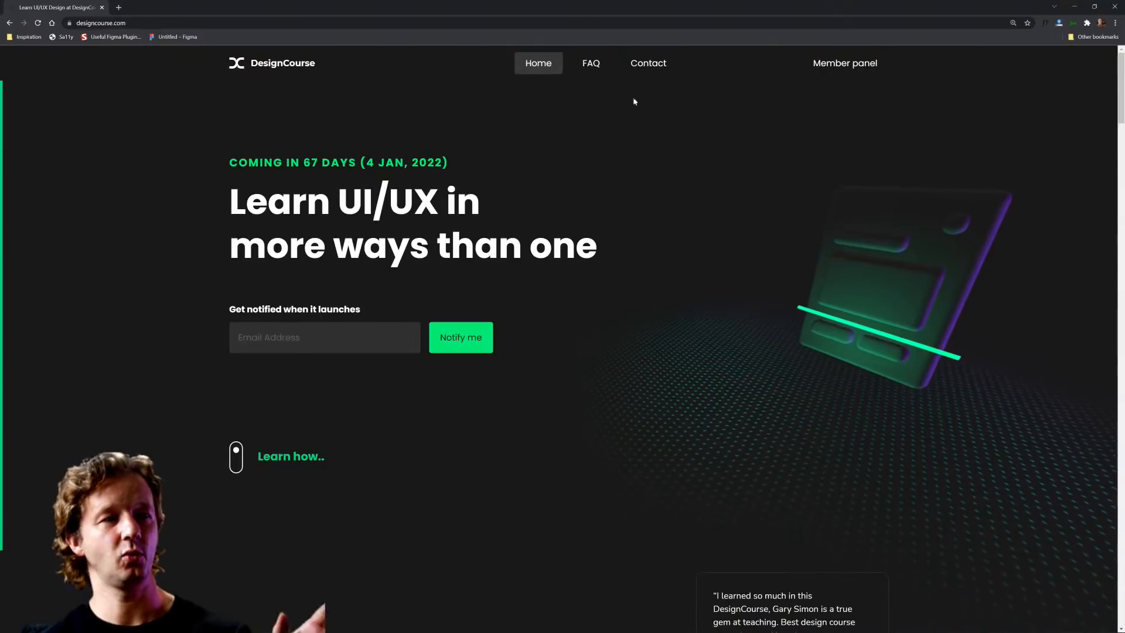
left_click(102, 10)
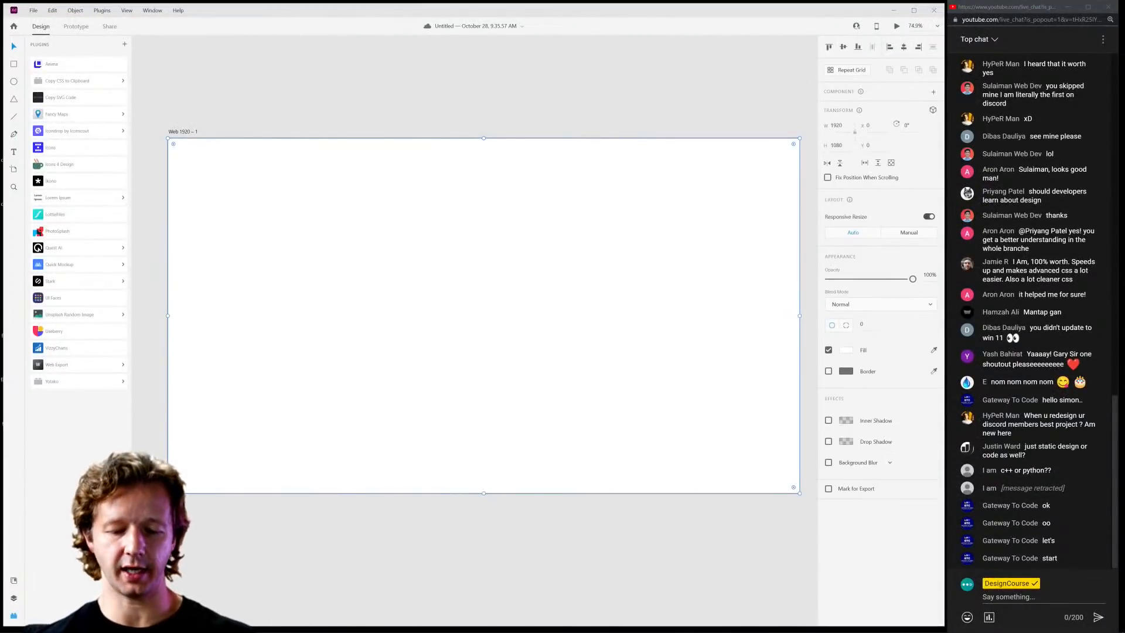
Open pexels.com/videos in a new browser window and resize the window to fill the space beside the live chat.
left_click_drag(1122, 62, 345, 86)
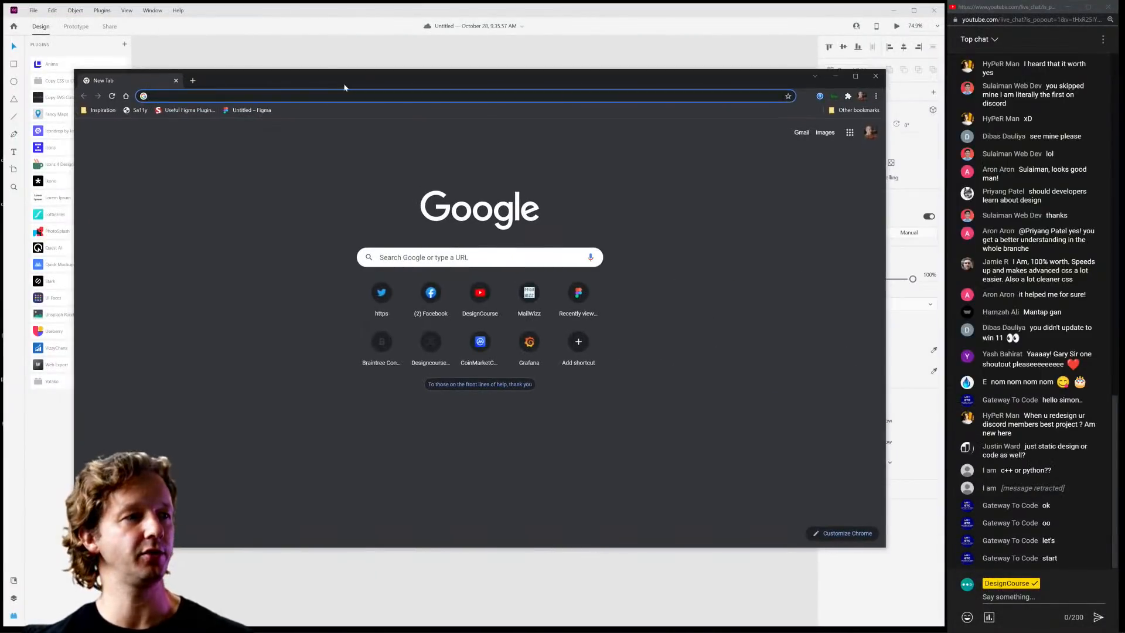
type("pexe")
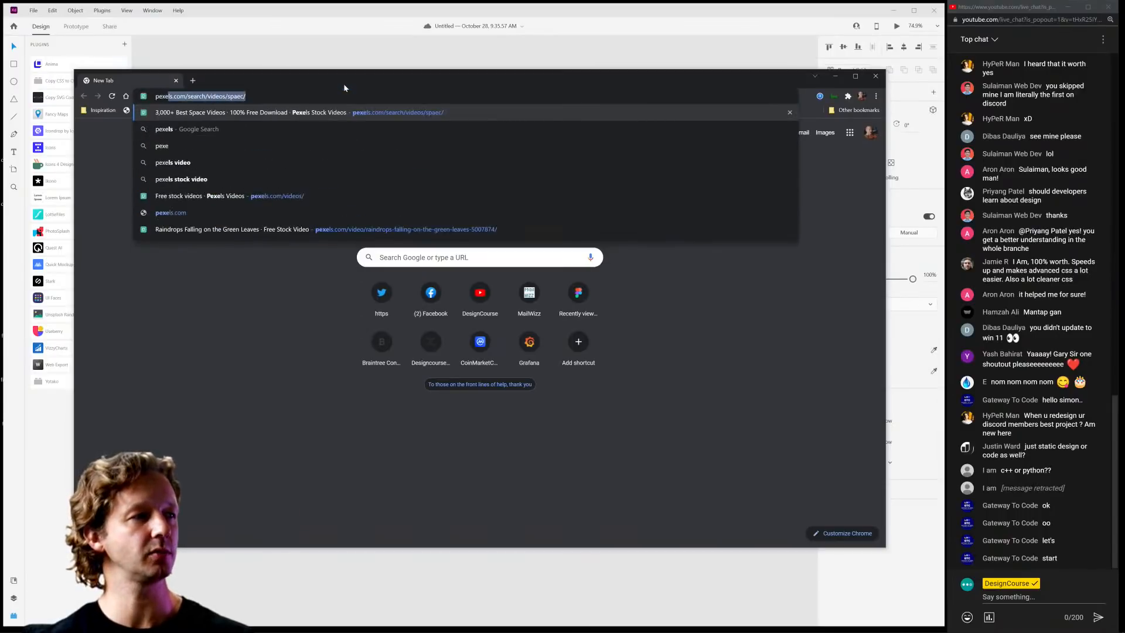
type("ls.c")
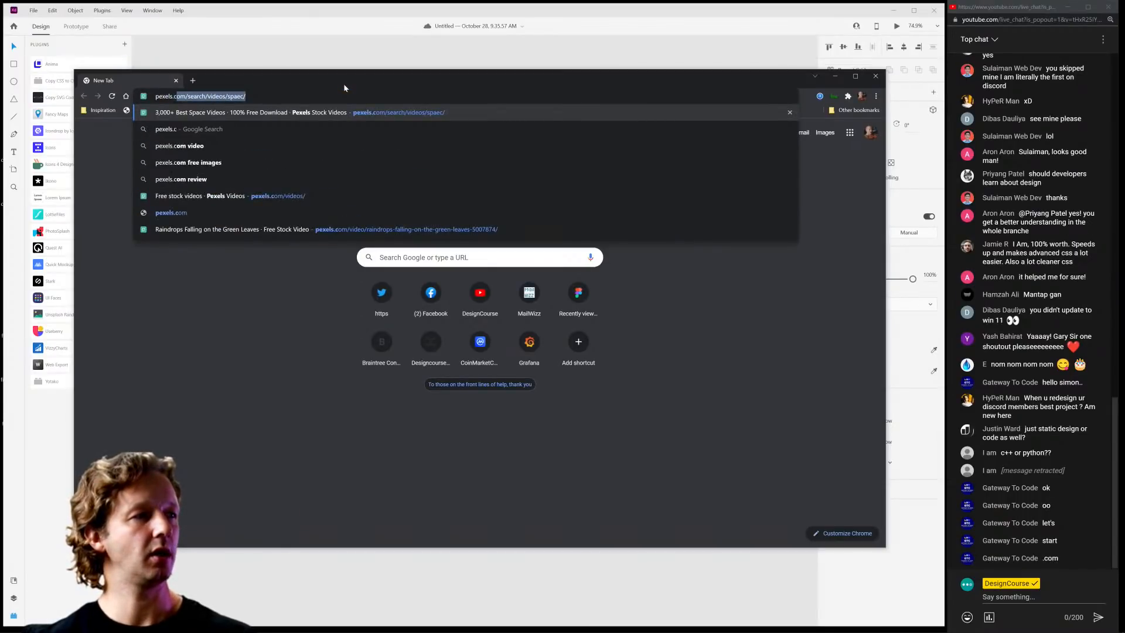
type("om/vide")
key("Return")
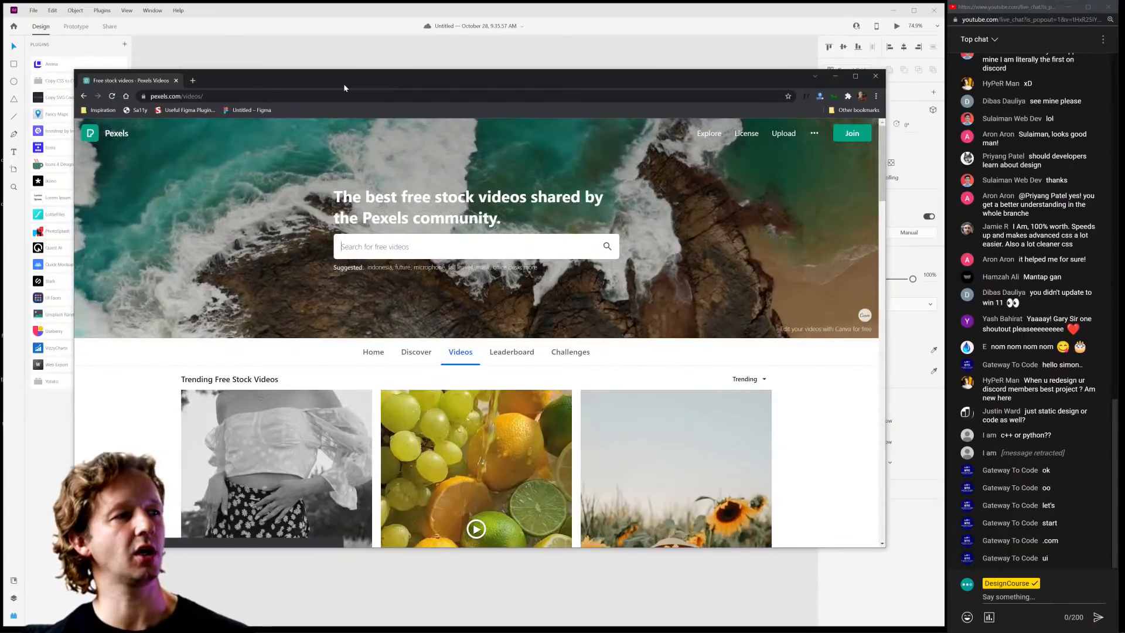
left_click_drag(343, 83, 278, 22)
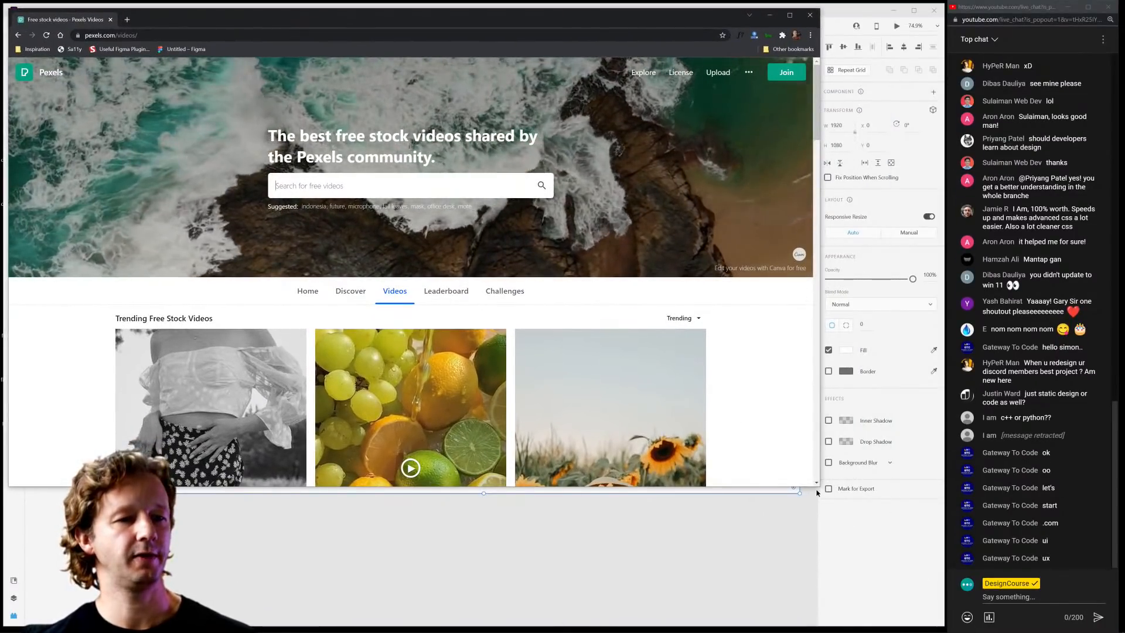
left_click_drag(819, 486, 938, 622)
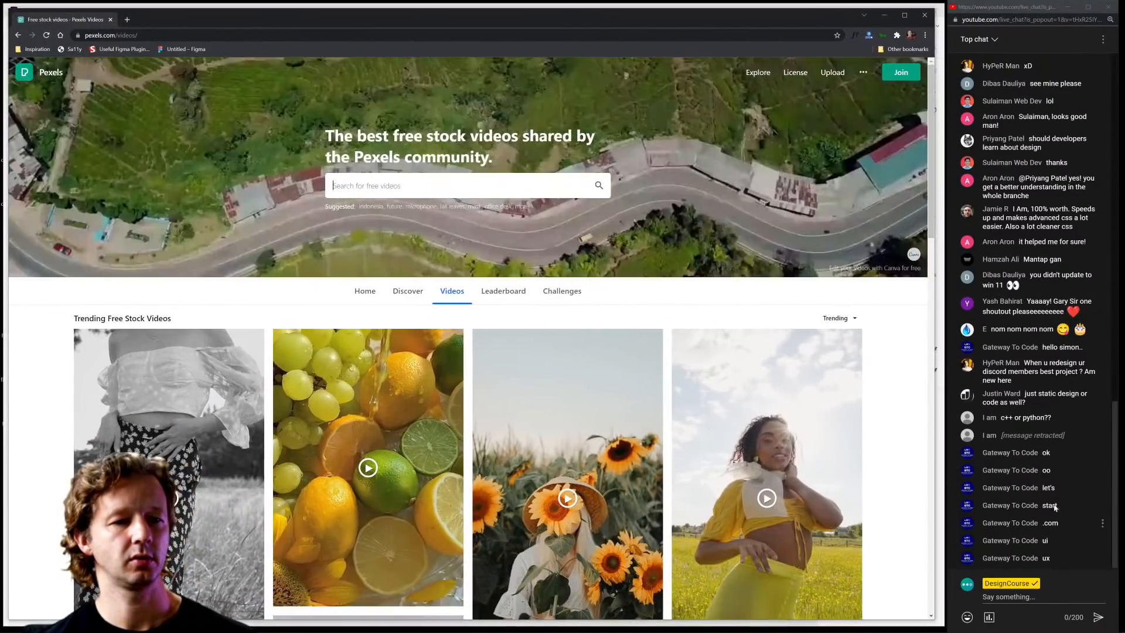
Put the live chat participant posting repeated one-word messages in timeout.
left_click(1103, 455)
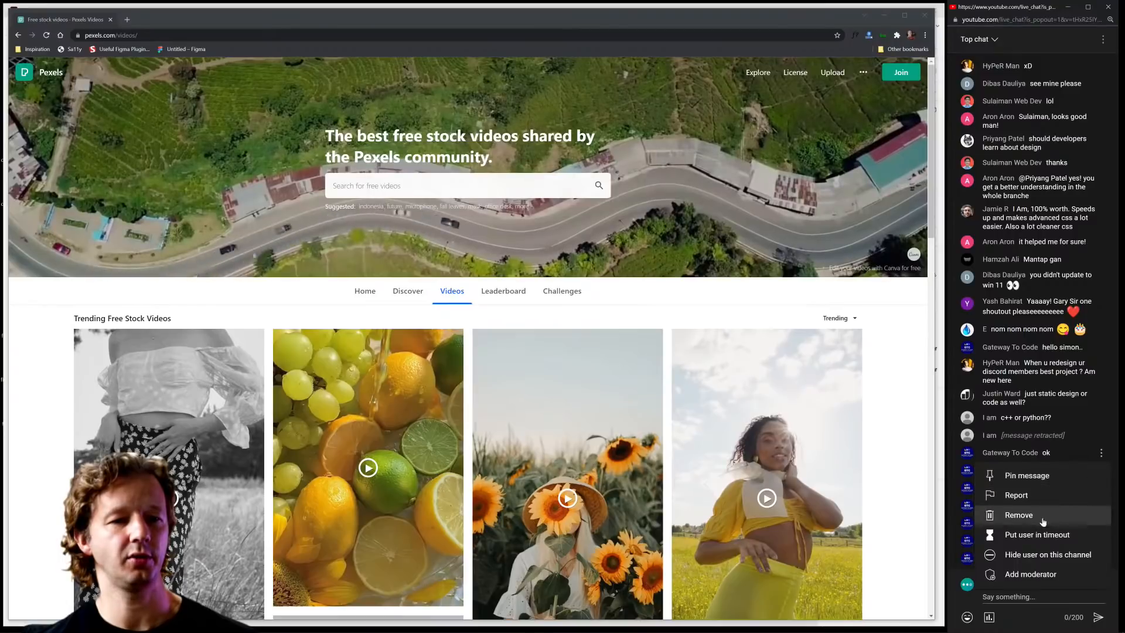
key("Escape")
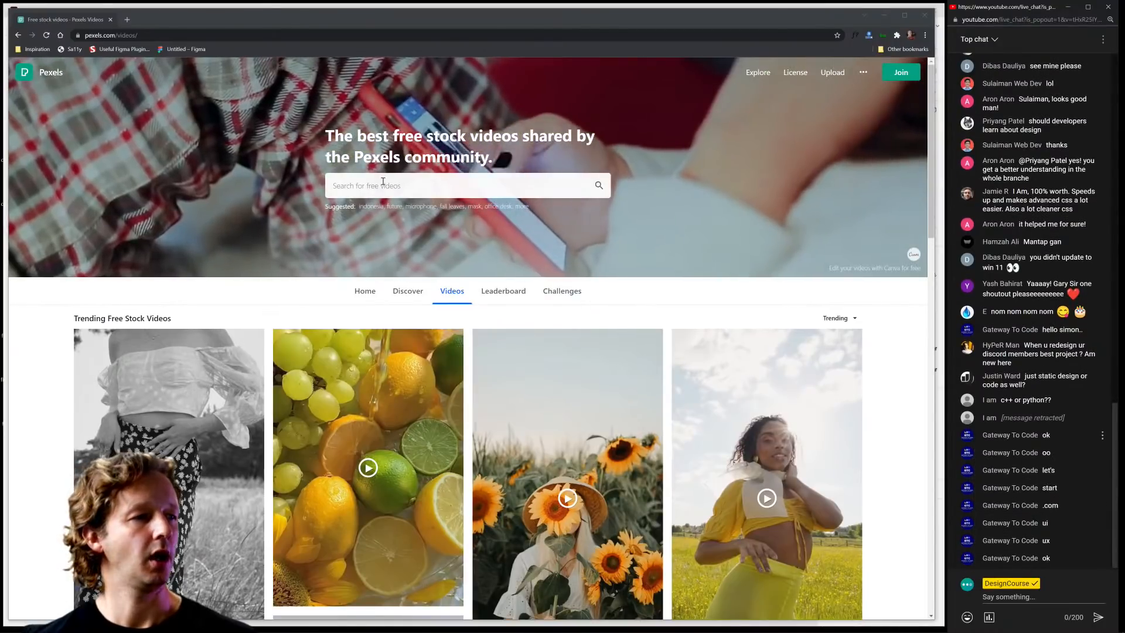
Search the Pexels free stock videos for "space".
left_click(410, 185)
type("space")
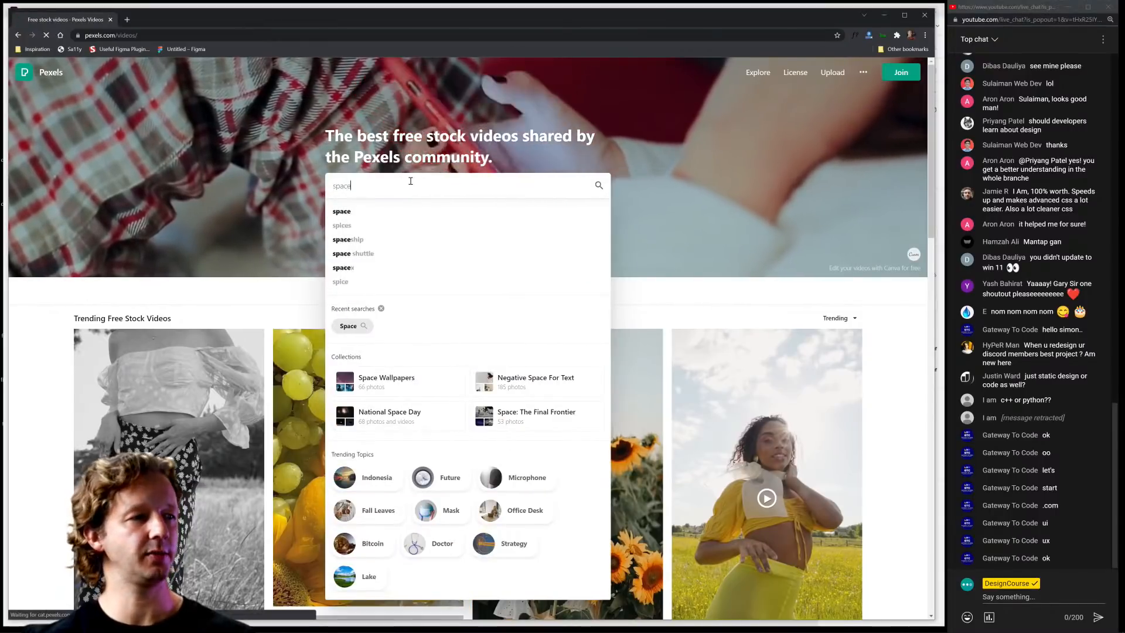
key("Return")
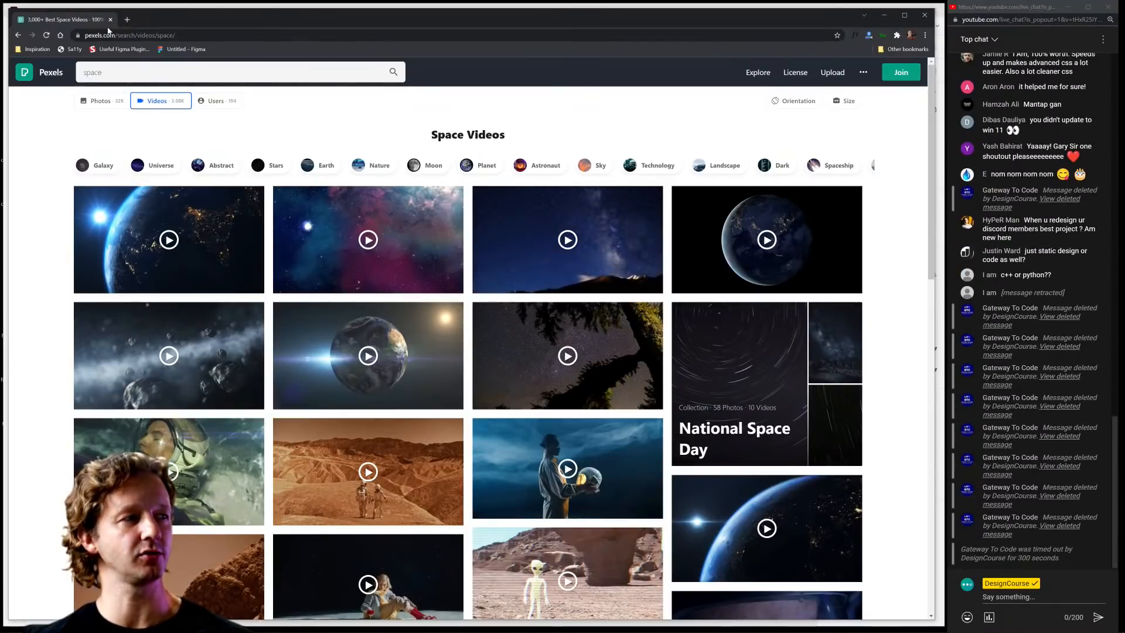
Browse the space videos, preview the green digital planet projection video in a separate tab, and close that tab.
mouse_move(593, 385)
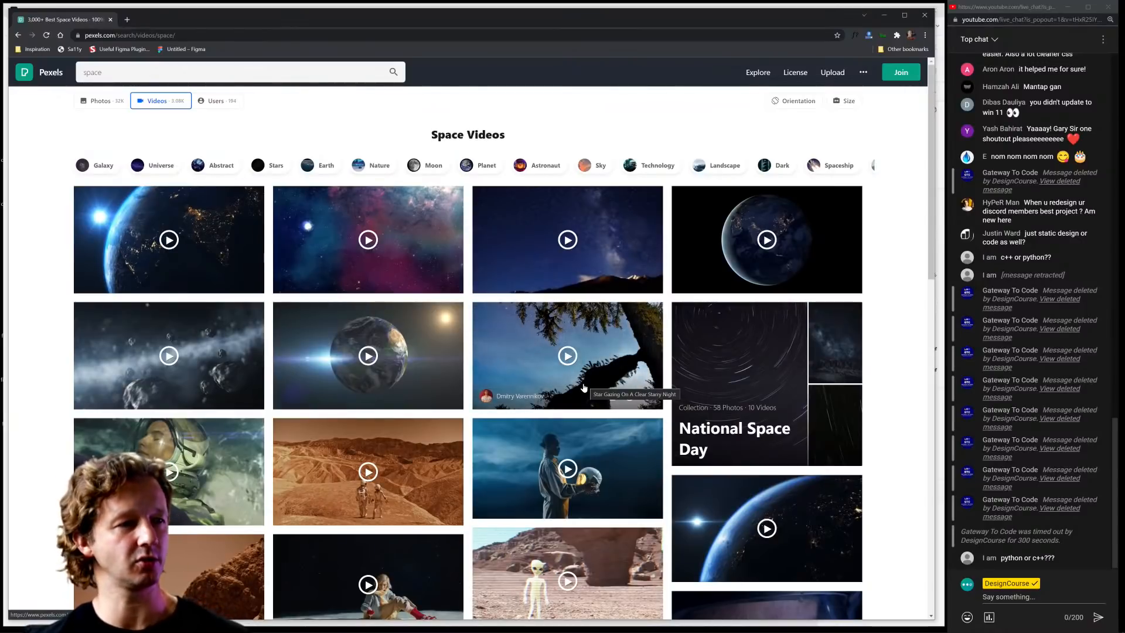
scroll(583, 387, "down", 6)
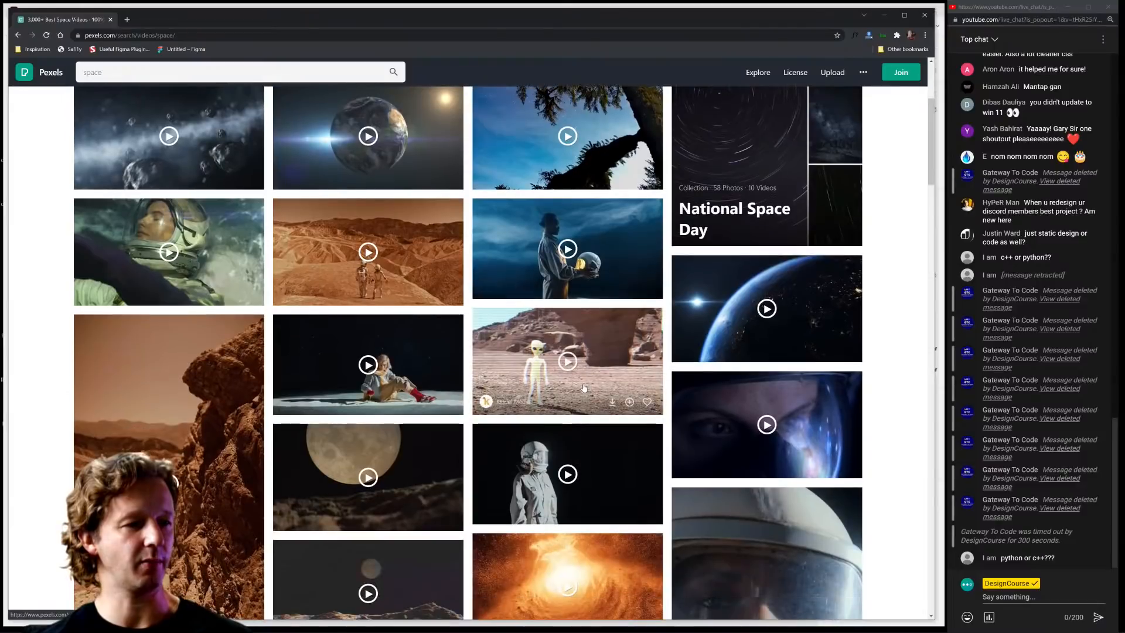
scroll(584, 386, "down", 2)
scroll(552, 400, "down", 2)
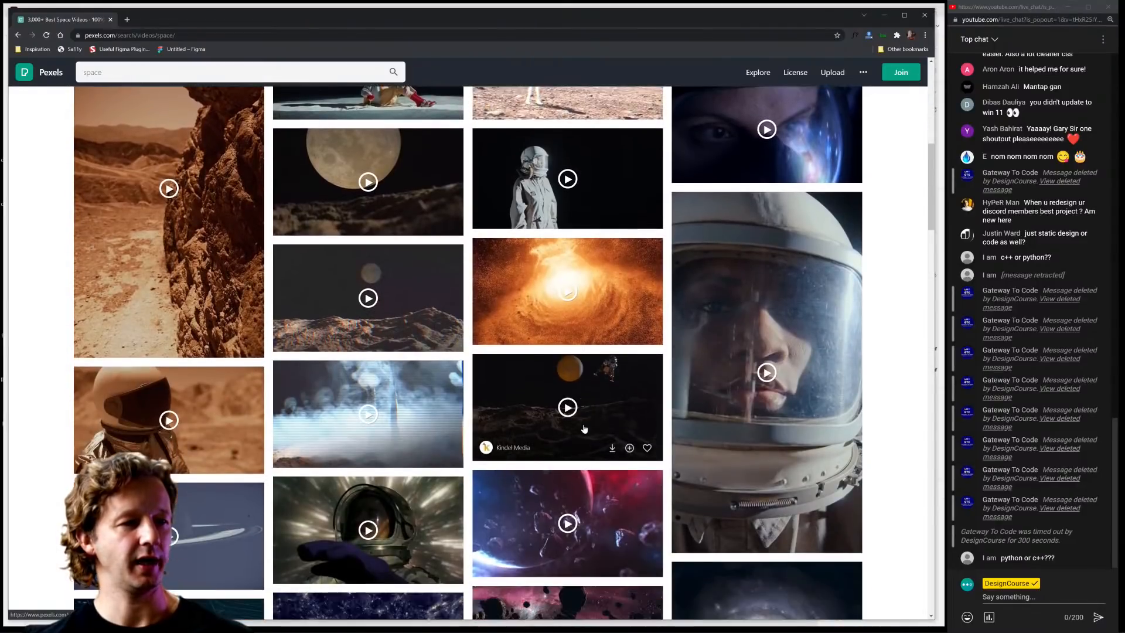
scroll(583, 429, "down", 2)
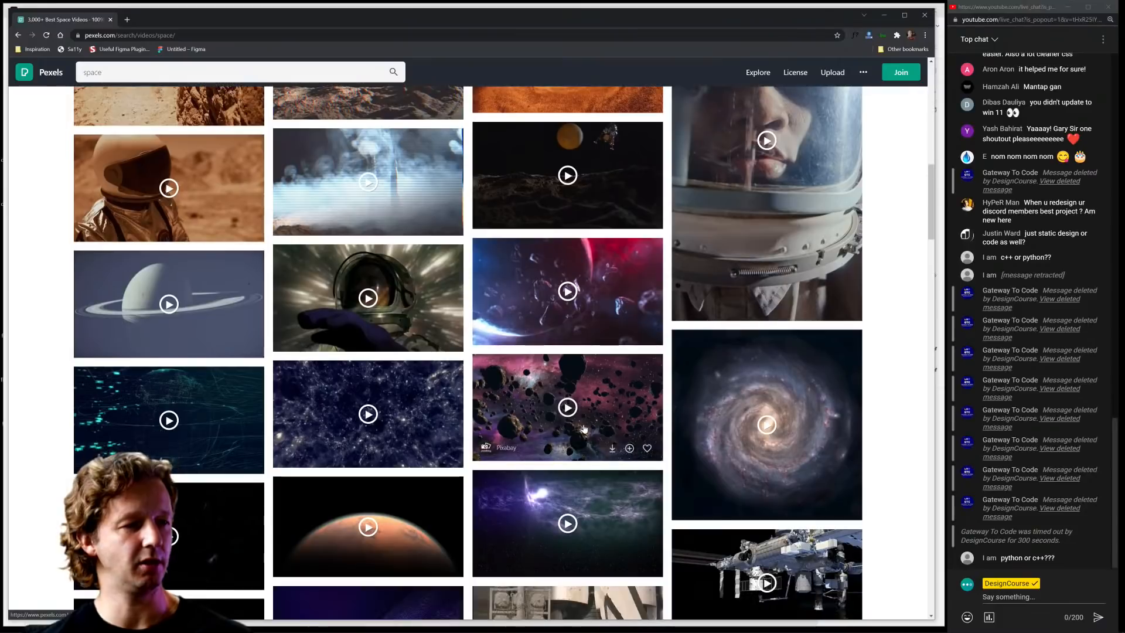
scroll(580, 428, "down", 2)
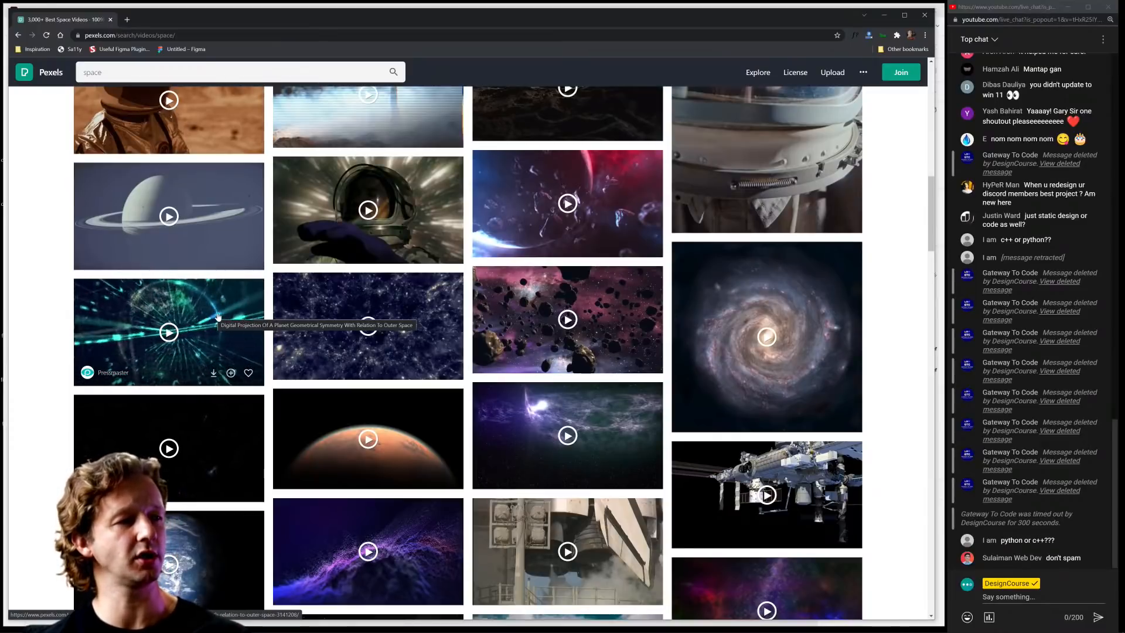
right_click(218, 317)
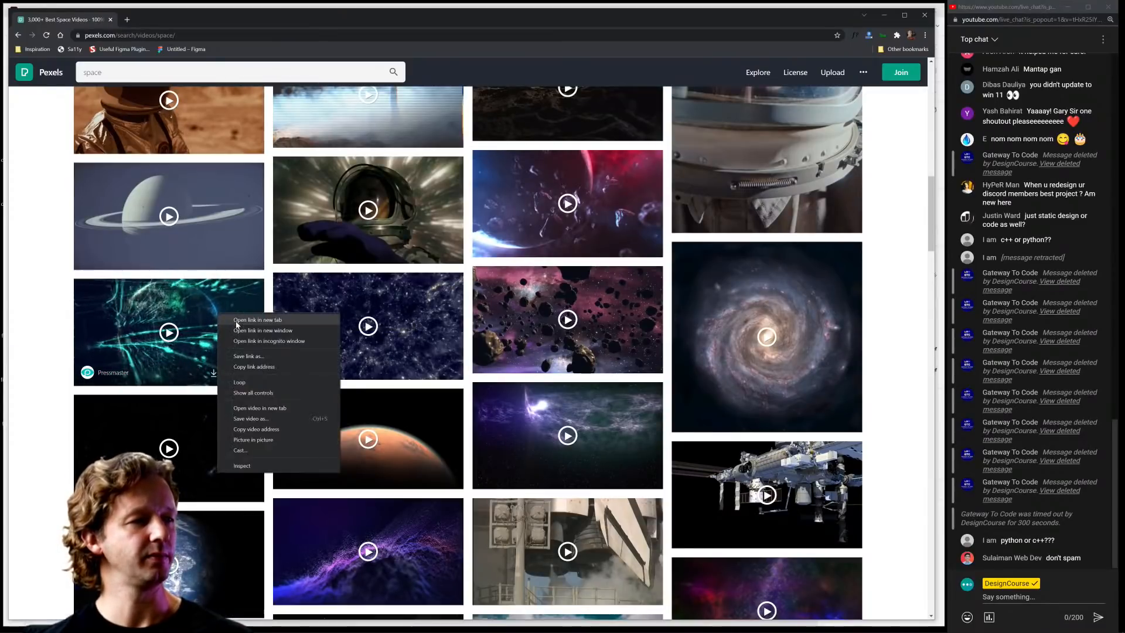
left_click(237, 321)
left_click(167, 21)
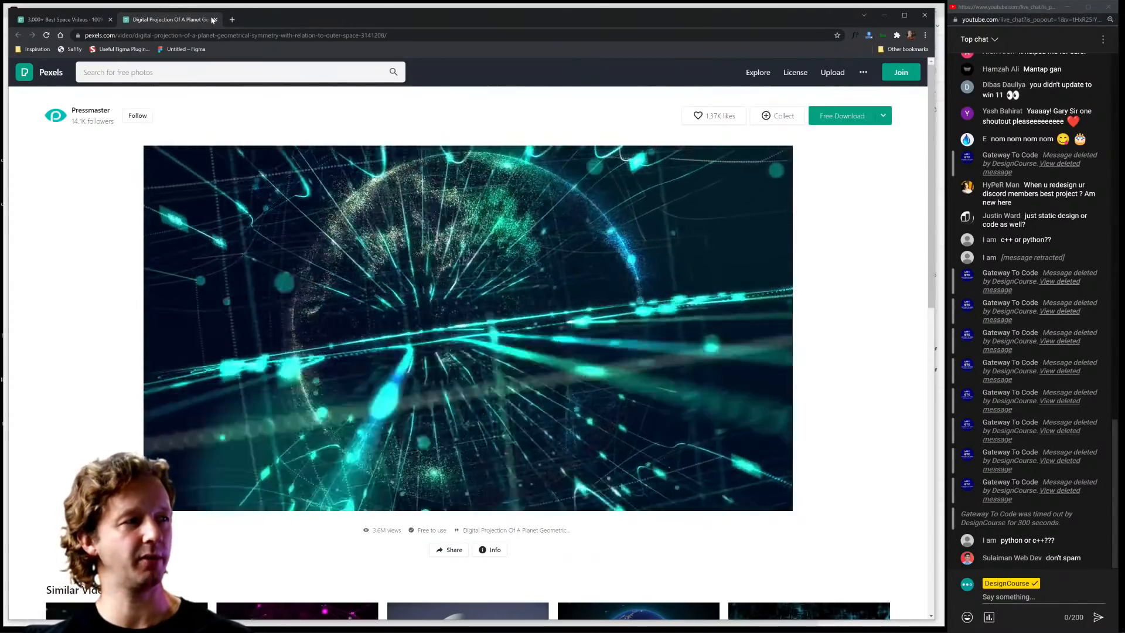
key("ctrl+w")
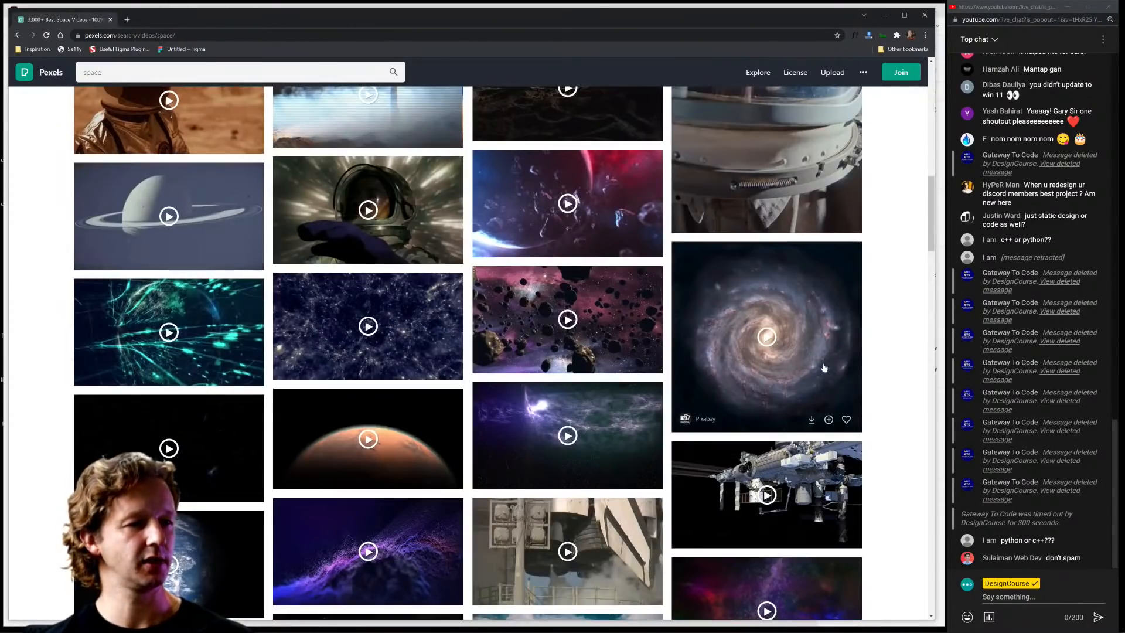
Preview the purple particle wave video and return to browsing the space video results.
scroll(824, 367, "down", 3)
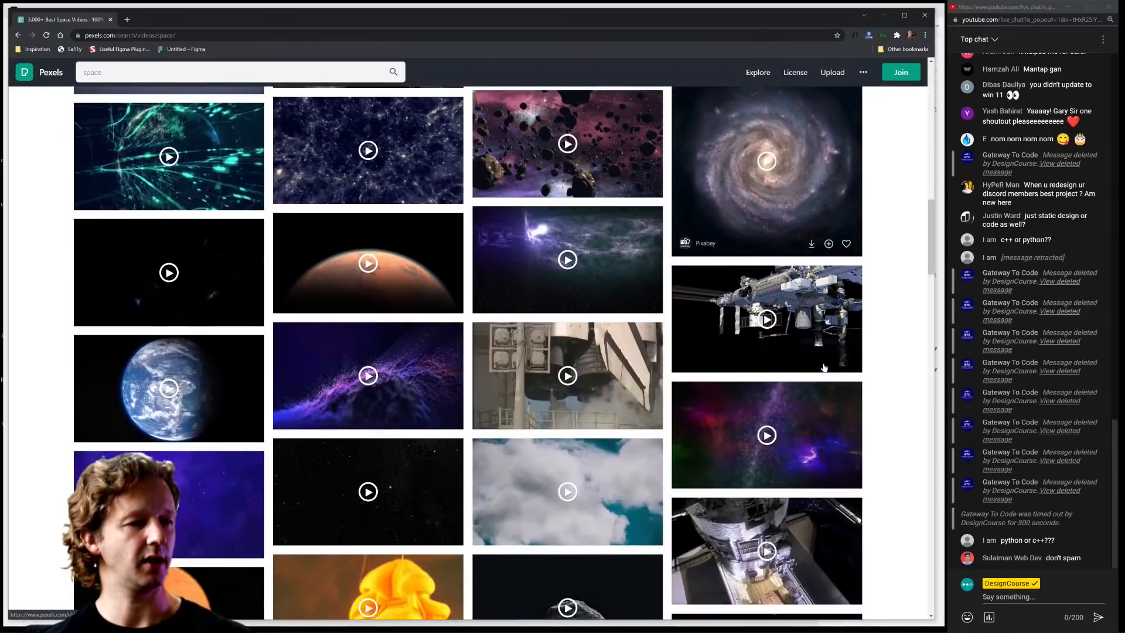
left_click(391, 367)
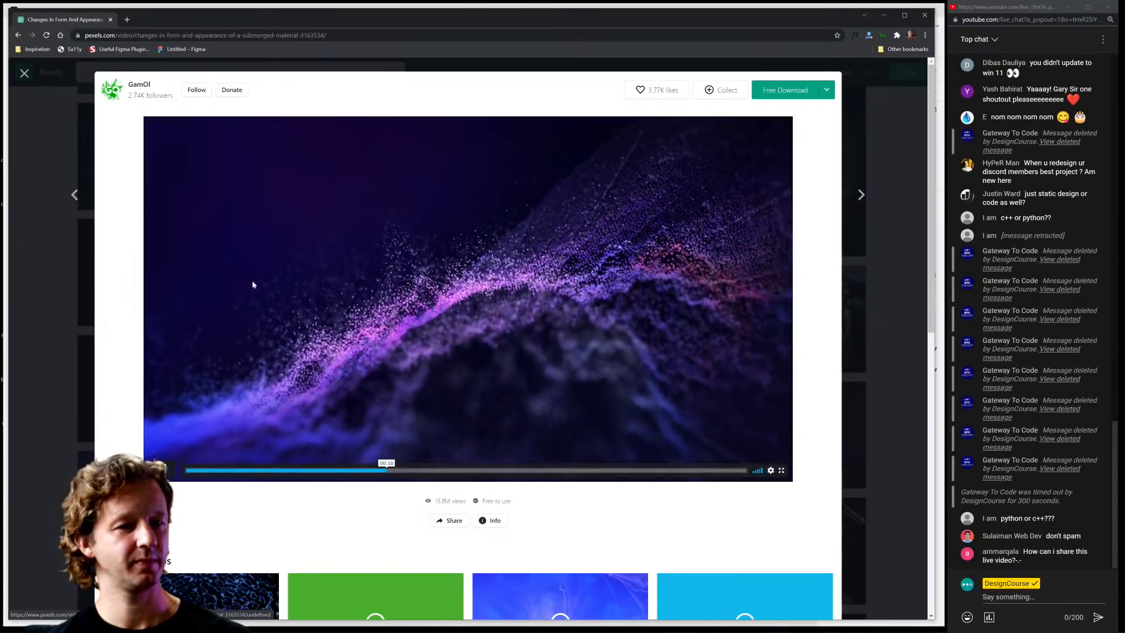
left_click(52, 249)
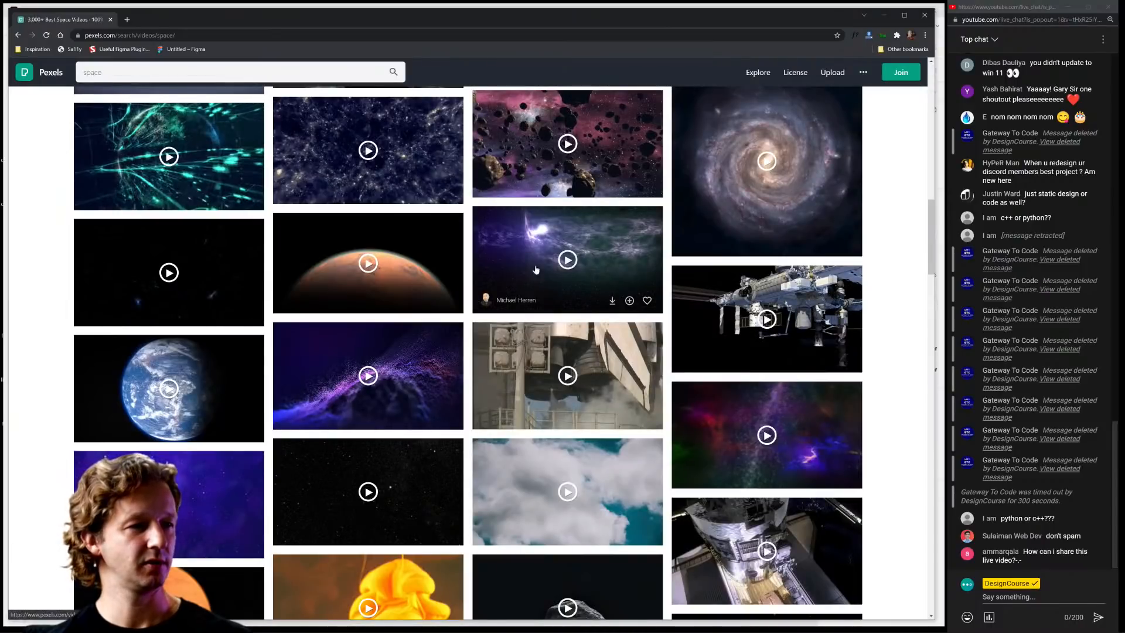
scroll(535, 270, "up", 3)
scroll(555, 317, "down", 6)
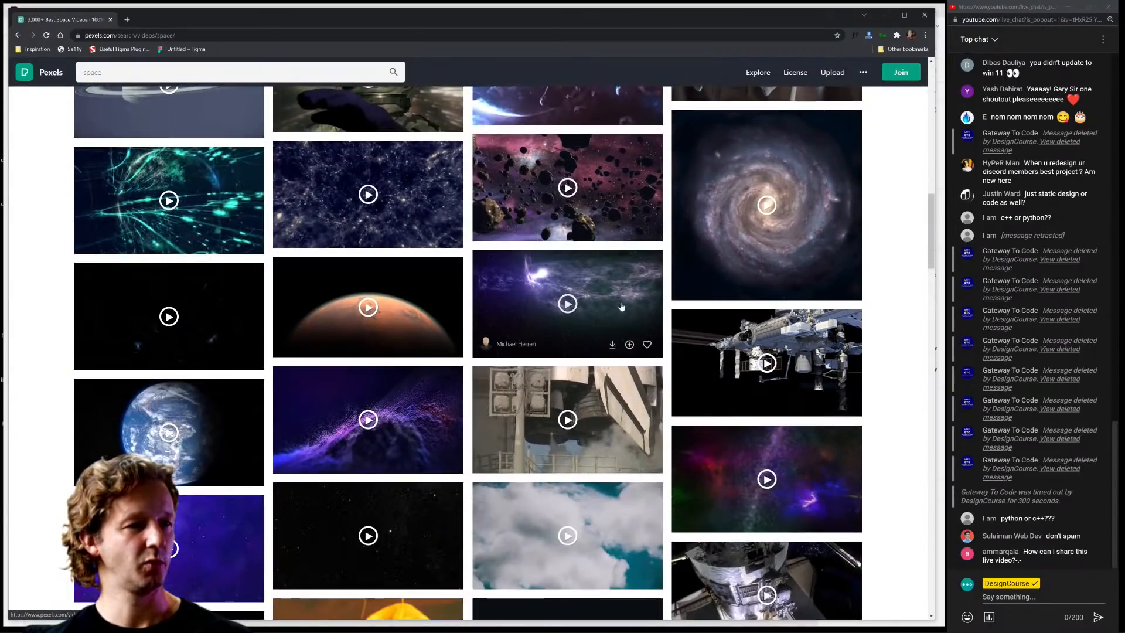
Browse further through the space video results, preview the Earth rotation animation, and close the preview.
scroll(582, 329, "down", 1)
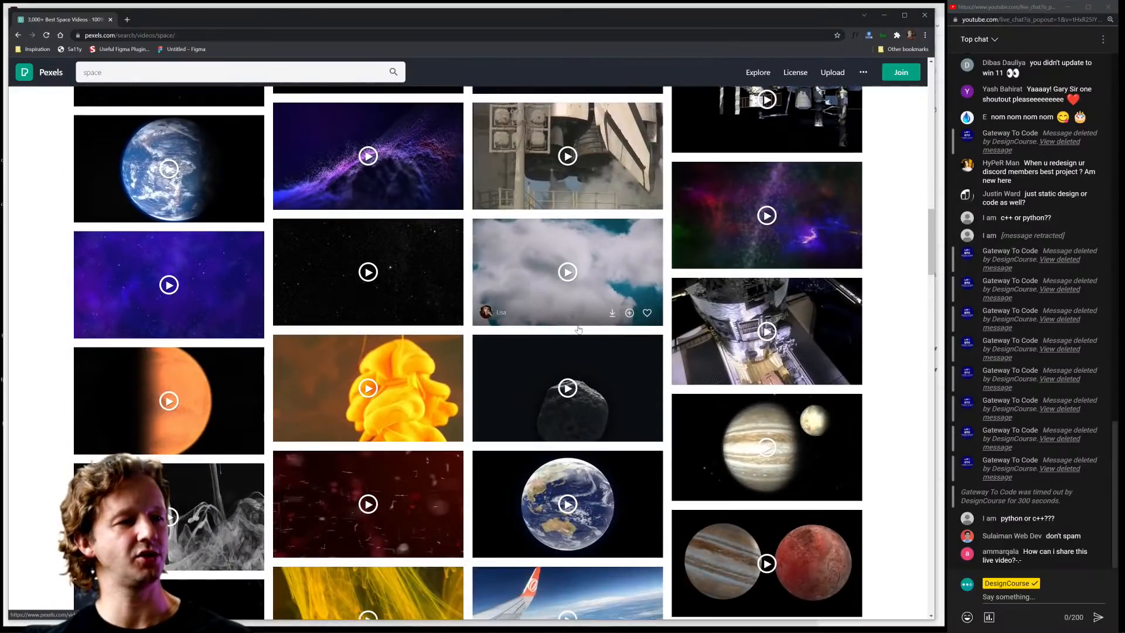
scroll(553, 284, "down", 3)
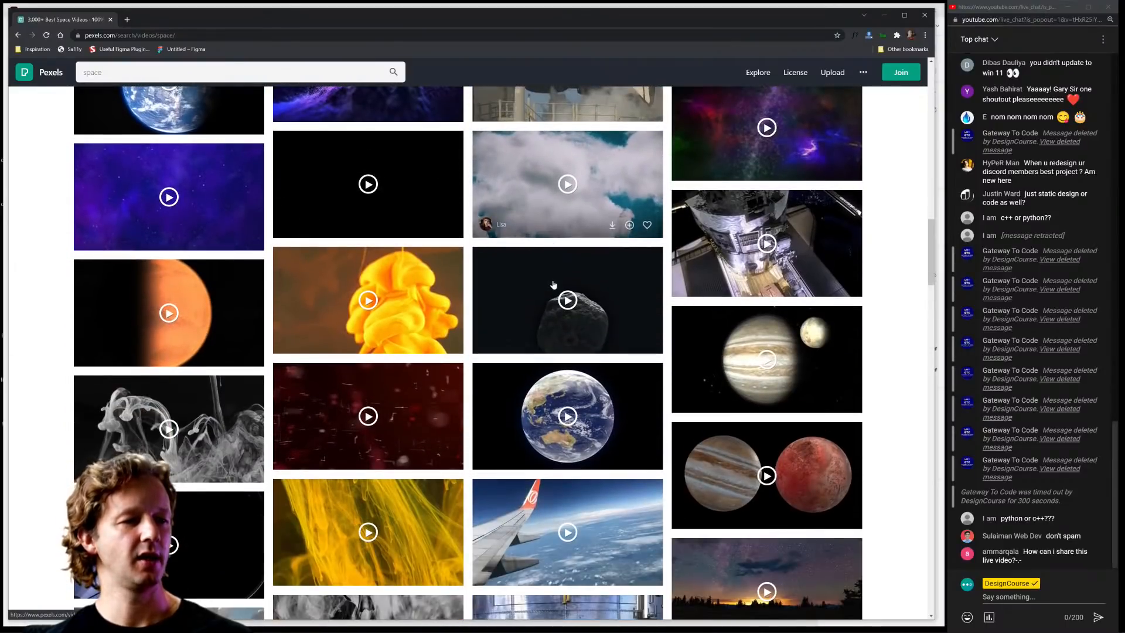
scroll(553, 284, "down", 2)
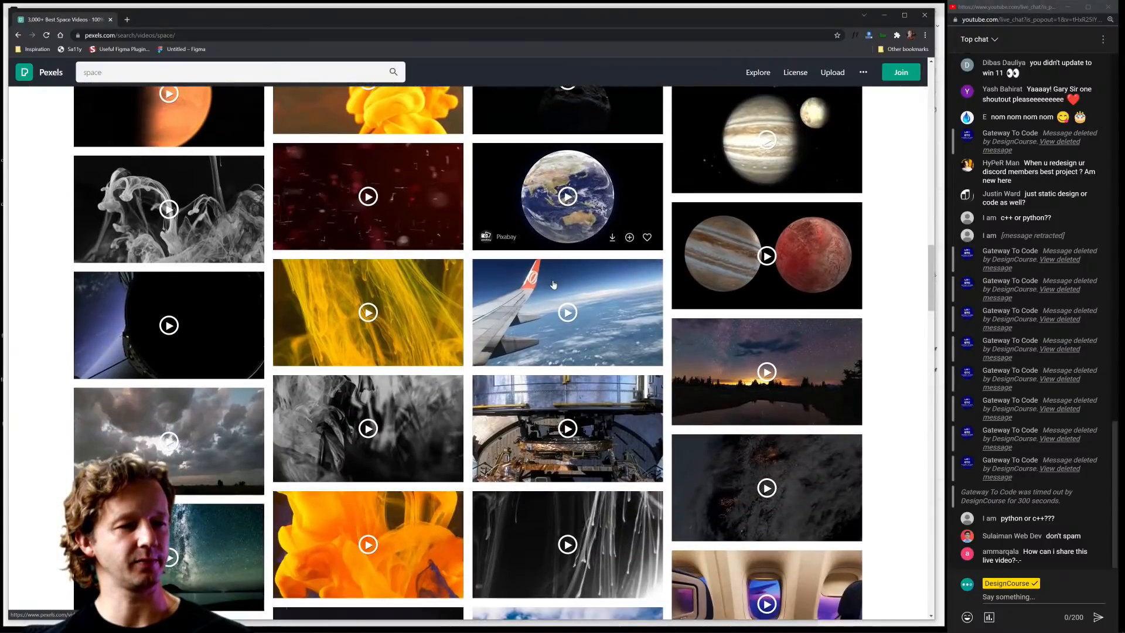
scroll(553, 284, "down", 2)
scroll(553, 284, "down", 4)
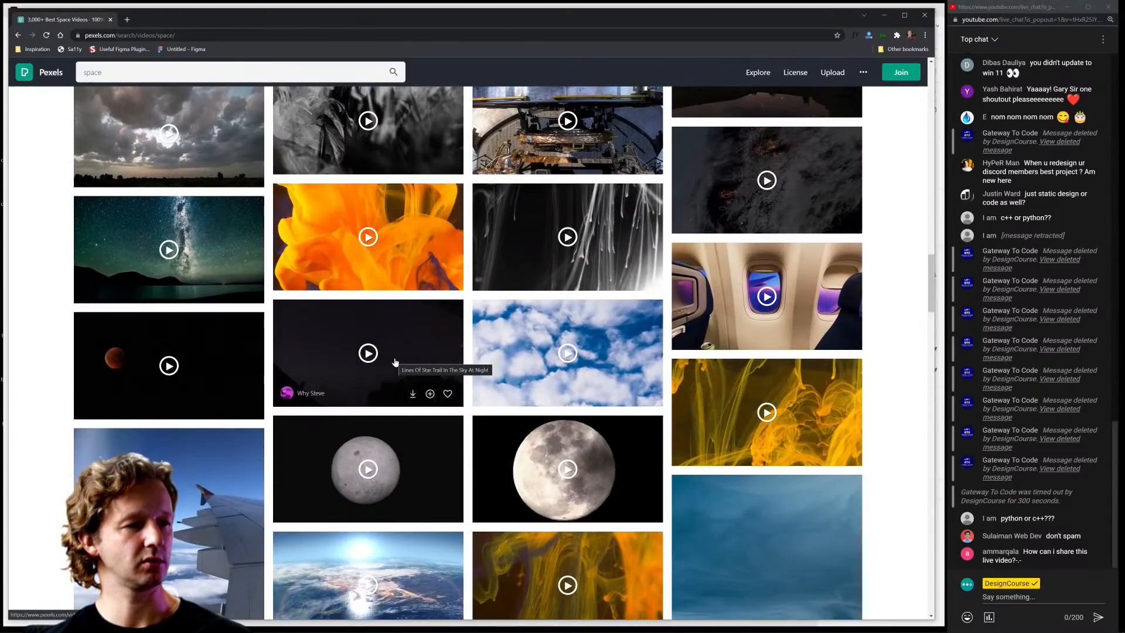
scroll(464, 360, "down", 5)
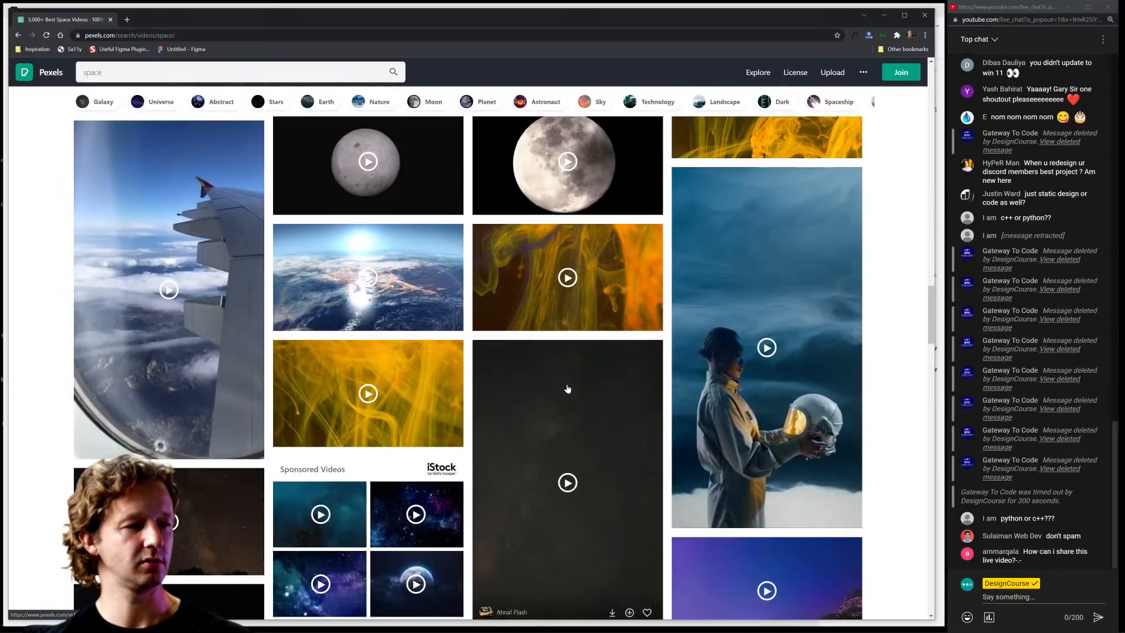
scroll(573, 390, "down", 8)
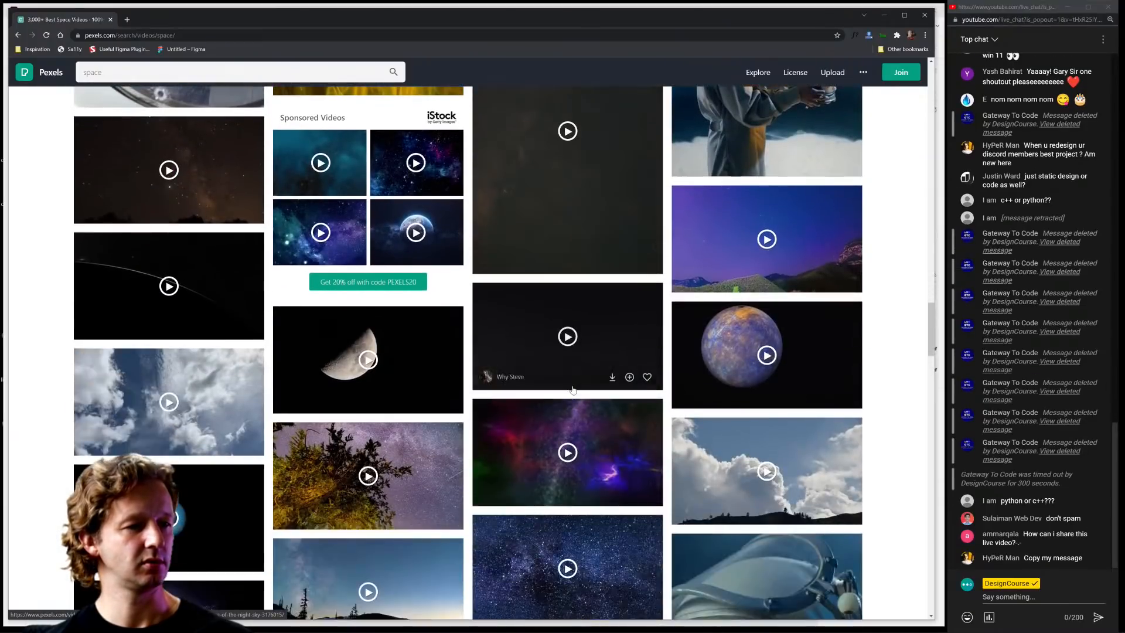
scroll(572, 390, "down", 5)
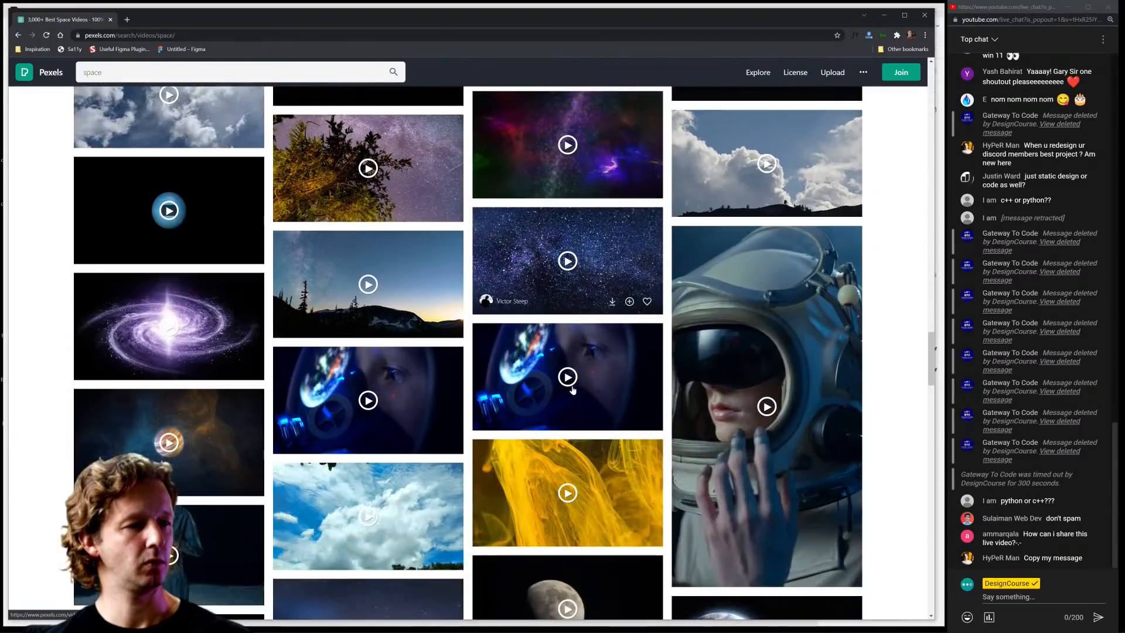
scroll(572, 389, "down", 1)
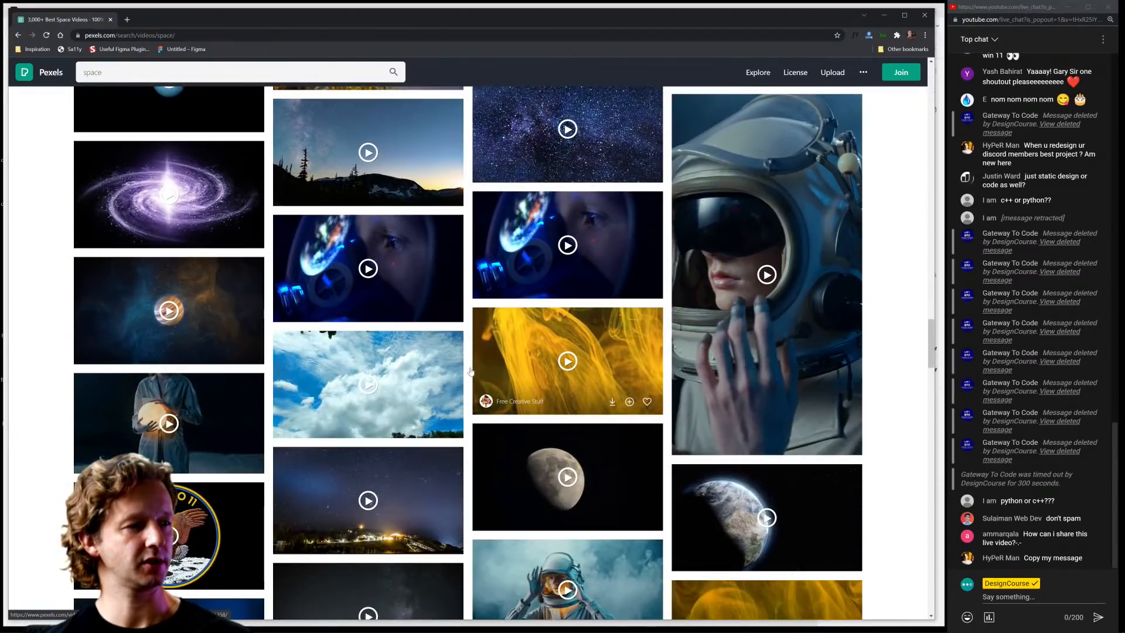
scroll(351, 322, "down", 5)
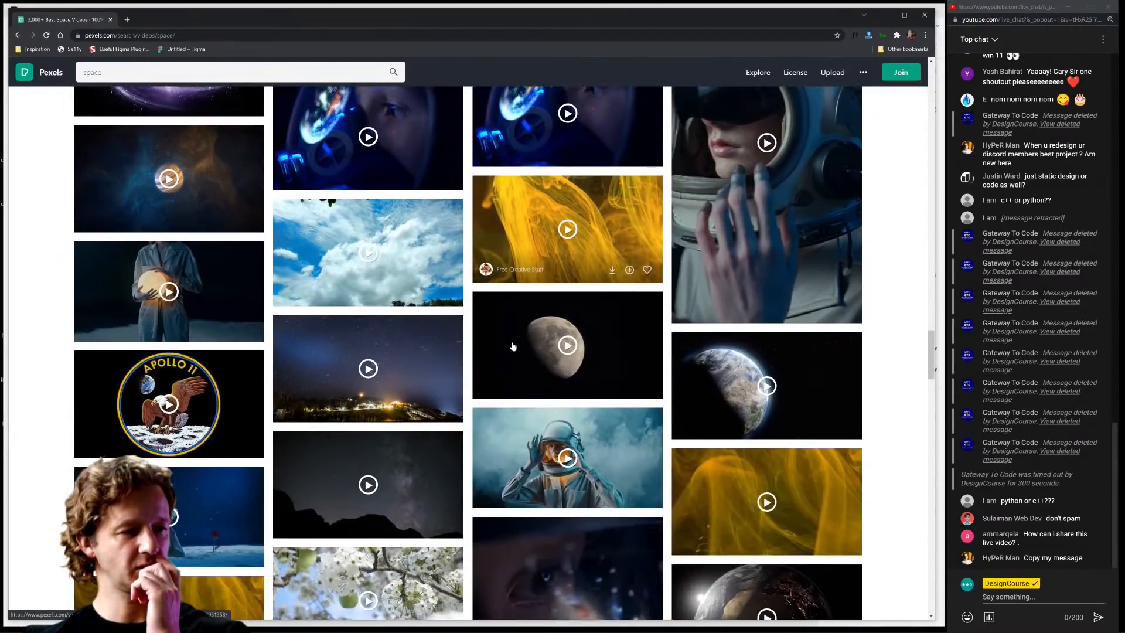
scroll(513, 345, "down", 4)
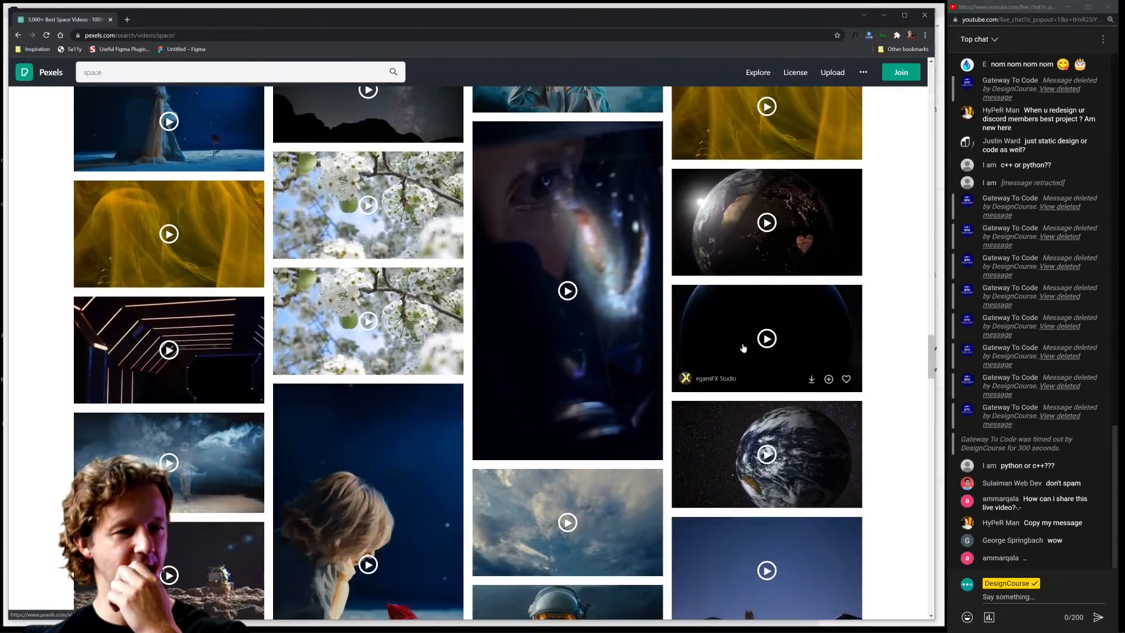
left_click(742, 346)
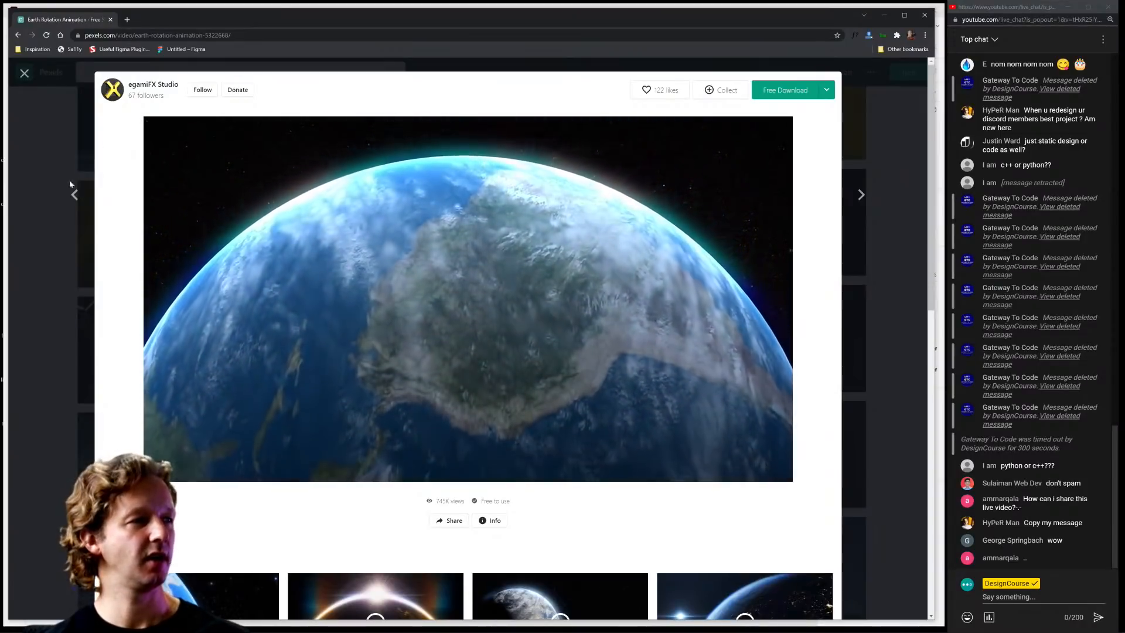
left_click(54, 187)
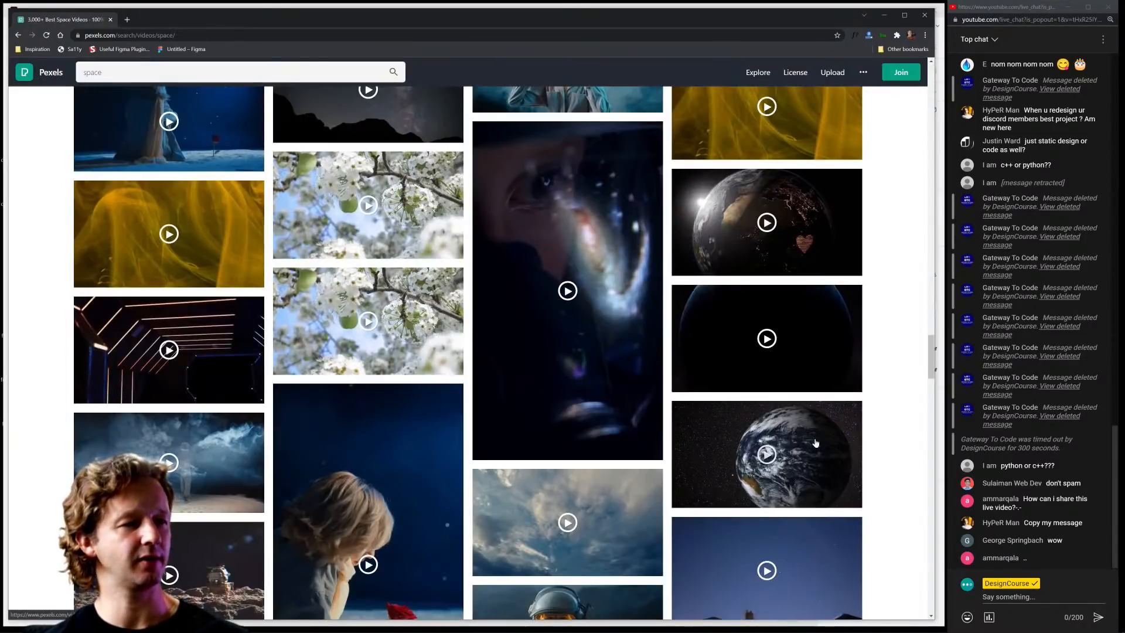
Examine more of the space video results beyond the Earth rotation animation for a suitable hero background.
scroll(902, 386, "down", 2)
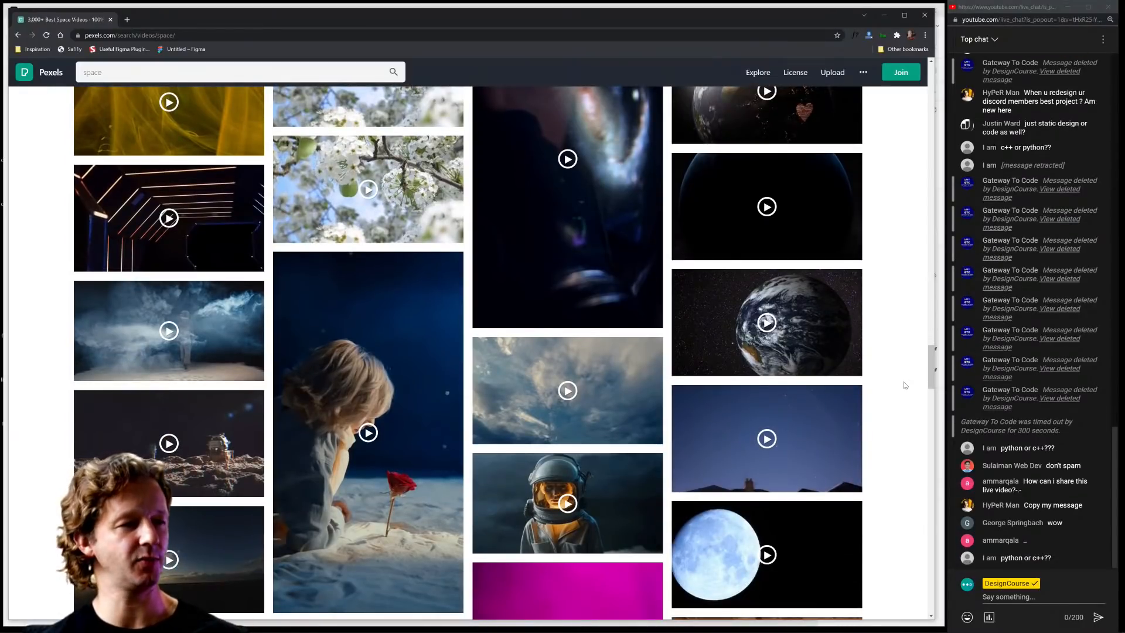
scroll(904, 384, "down", 5)
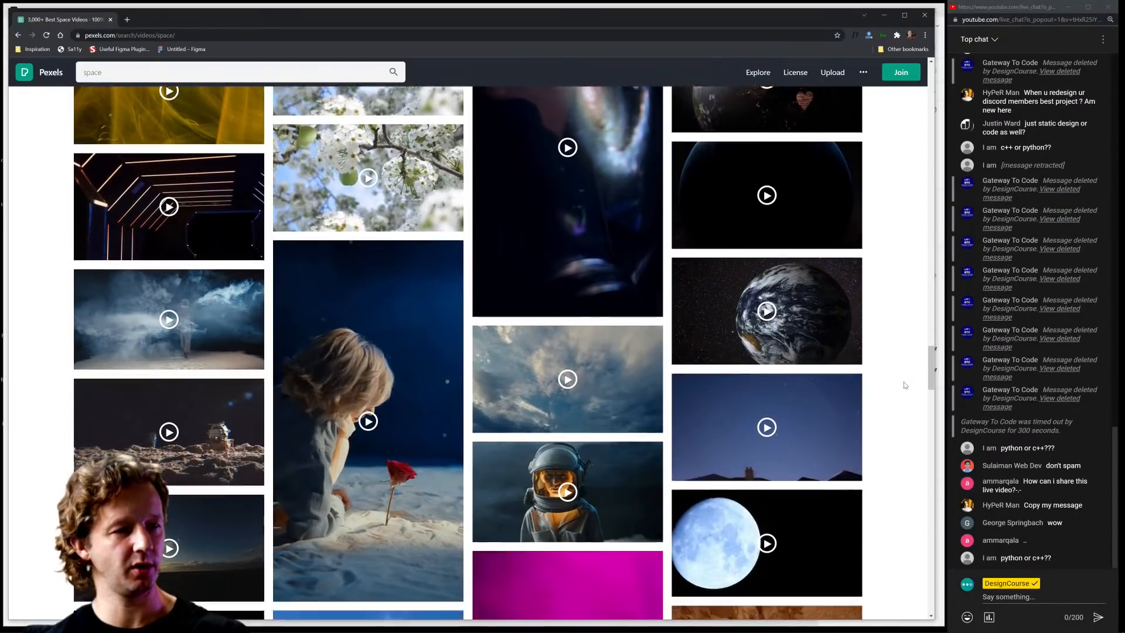
scroll(905, 385, "down", 3)
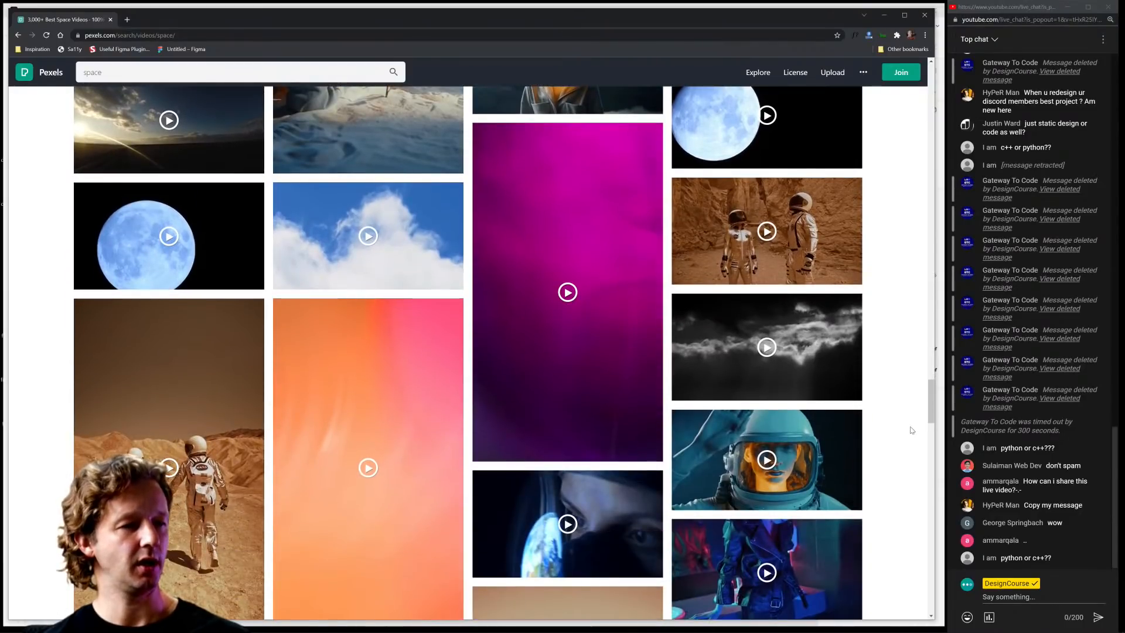
scroll(907, 389, "down", 5)
scroll(912, 430, "down", 5)
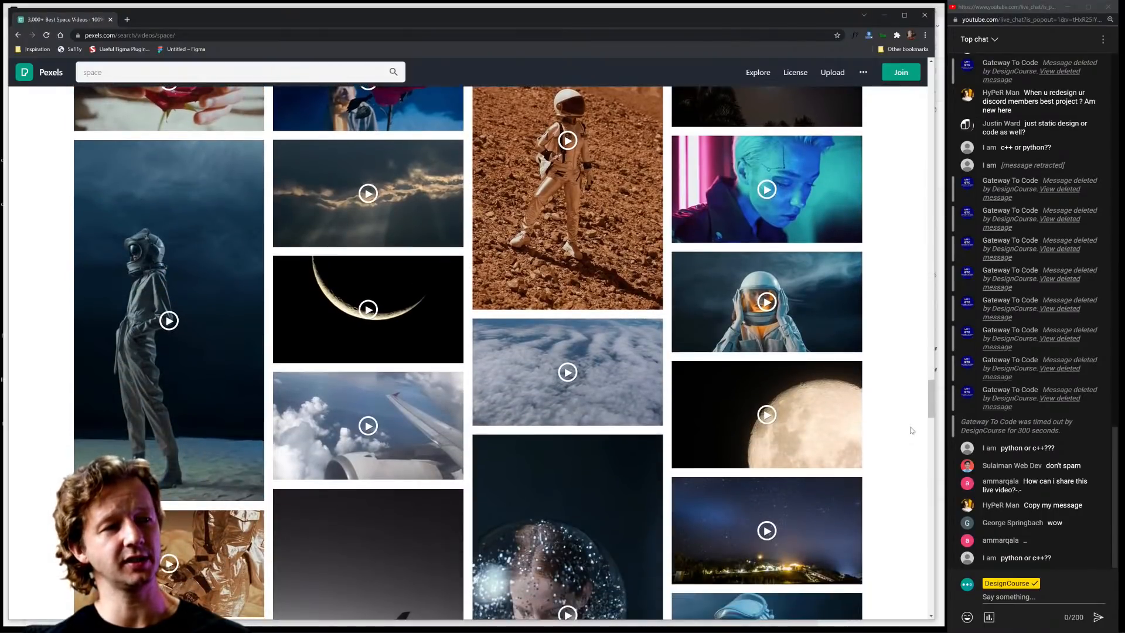
scroll(911, 430, "down", 5)
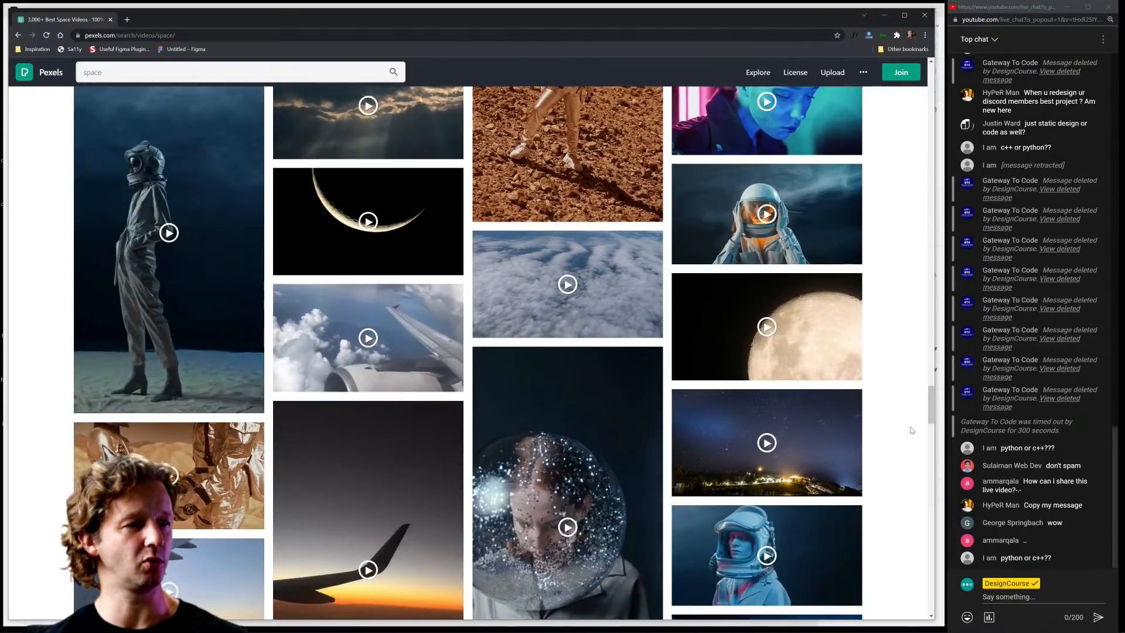
scroll(911, 430, "down", 4)
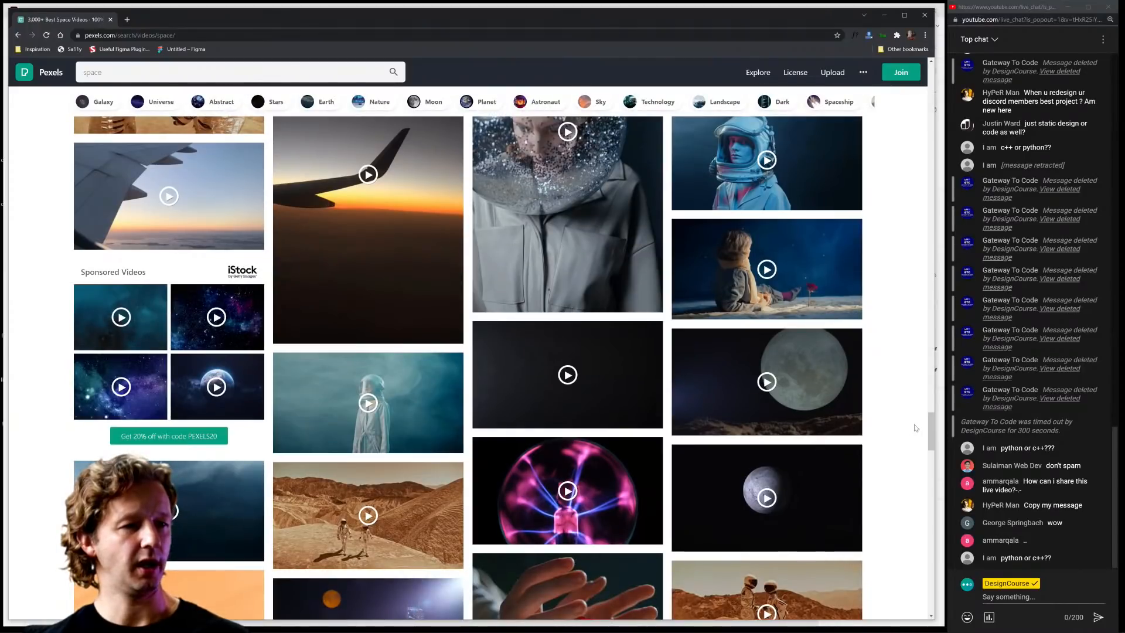
scroll(916, 427, "down", 2)
scroll(918, 427, "down", 1)
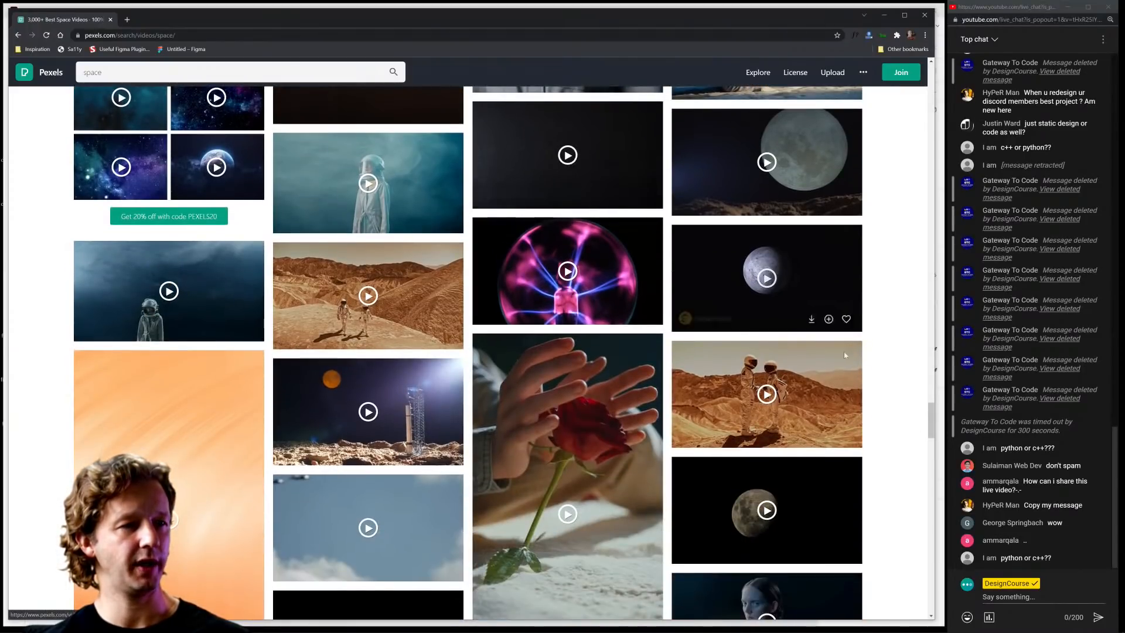
Return to the beginning of the space results, look through them again, and open the purple particle wave video.
left_click_drag(934, 424, 943, 67)
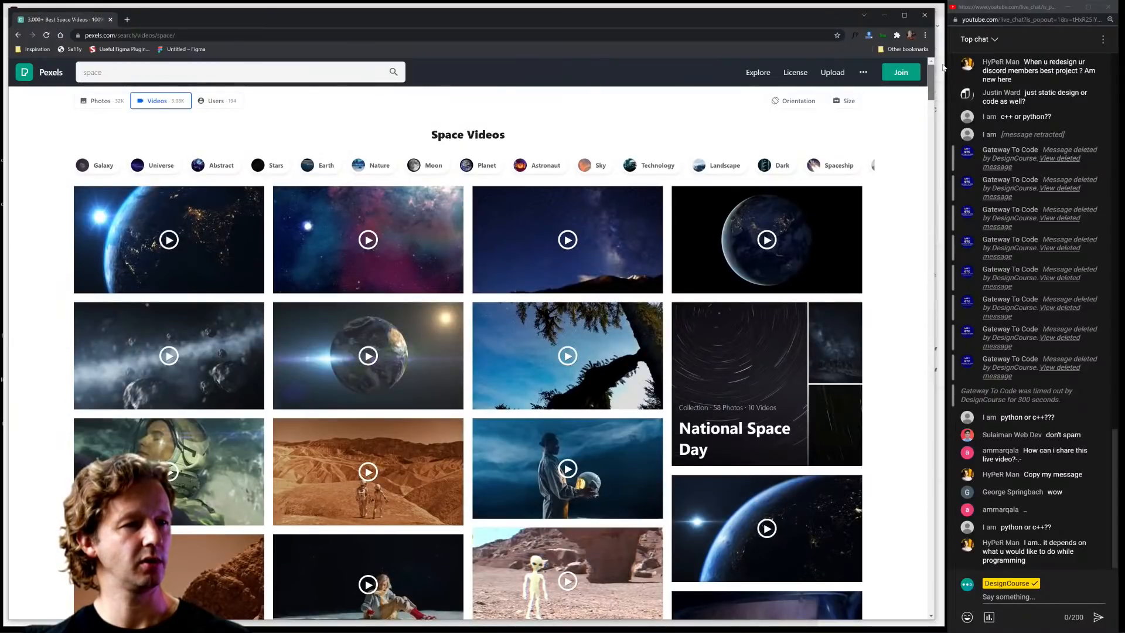
scroll(905, 271, "down", 5)
scroll(906, 271, "down", 7)
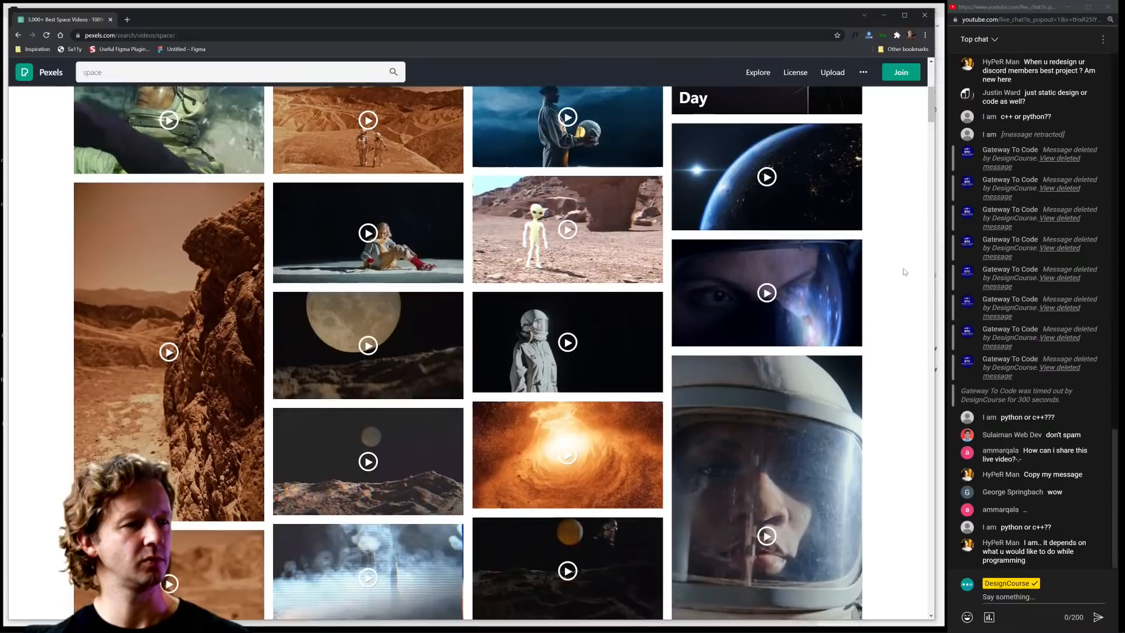
scroll(905, 271, "down", 2)
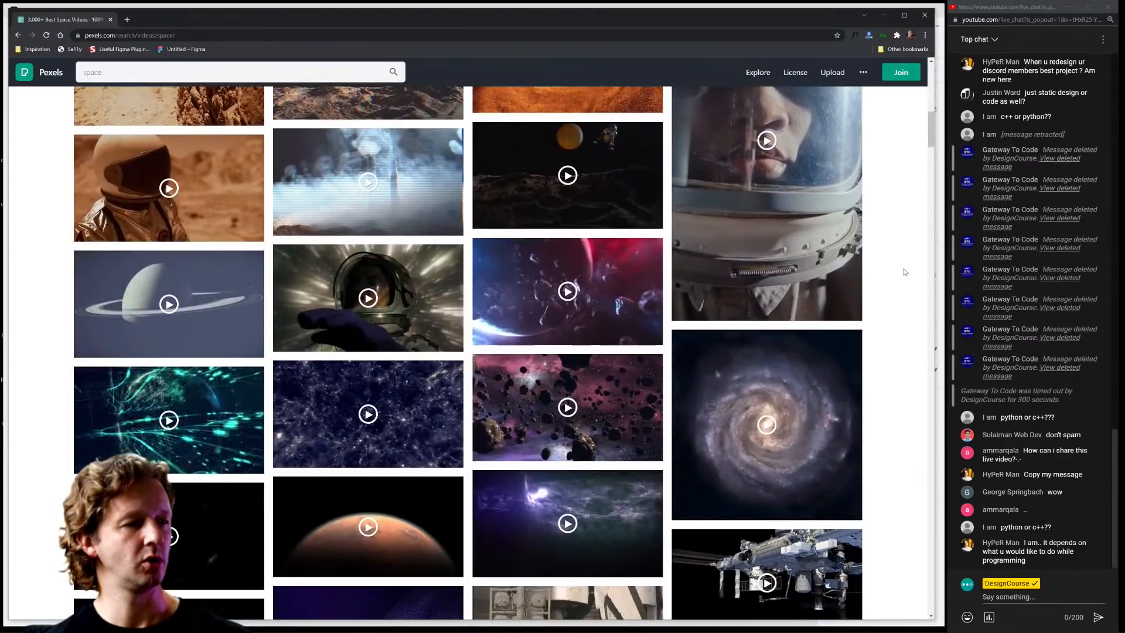
scroll(468, 322, "down", 2)
scroll(427, 324, "down", 2)
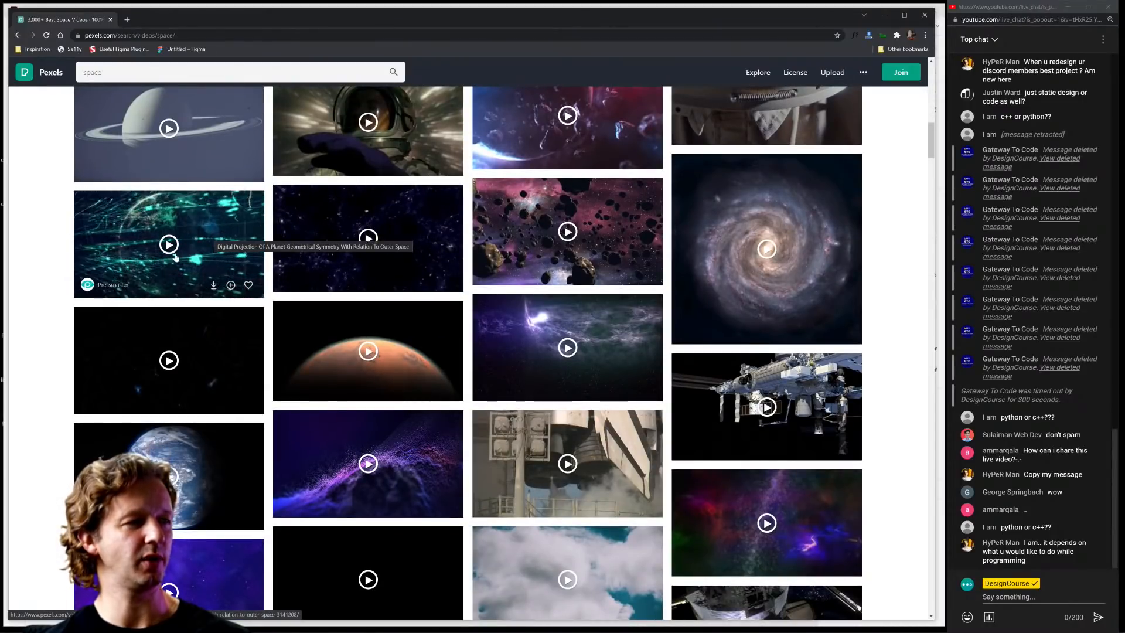
scroll(199, 240, "down", 1)
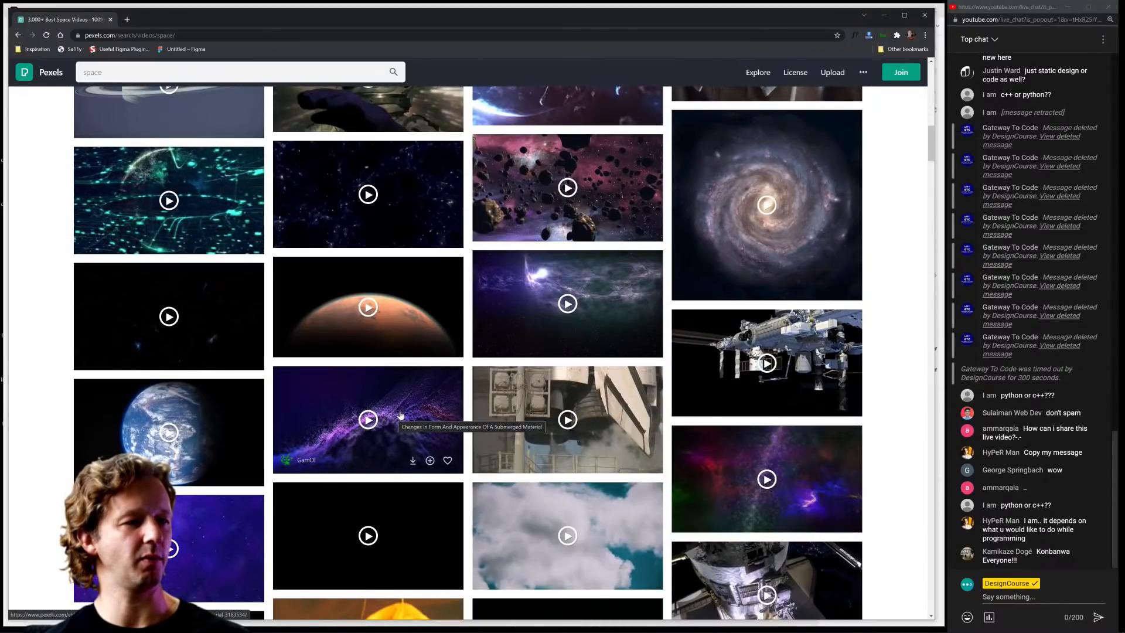
left_click(401, 414)
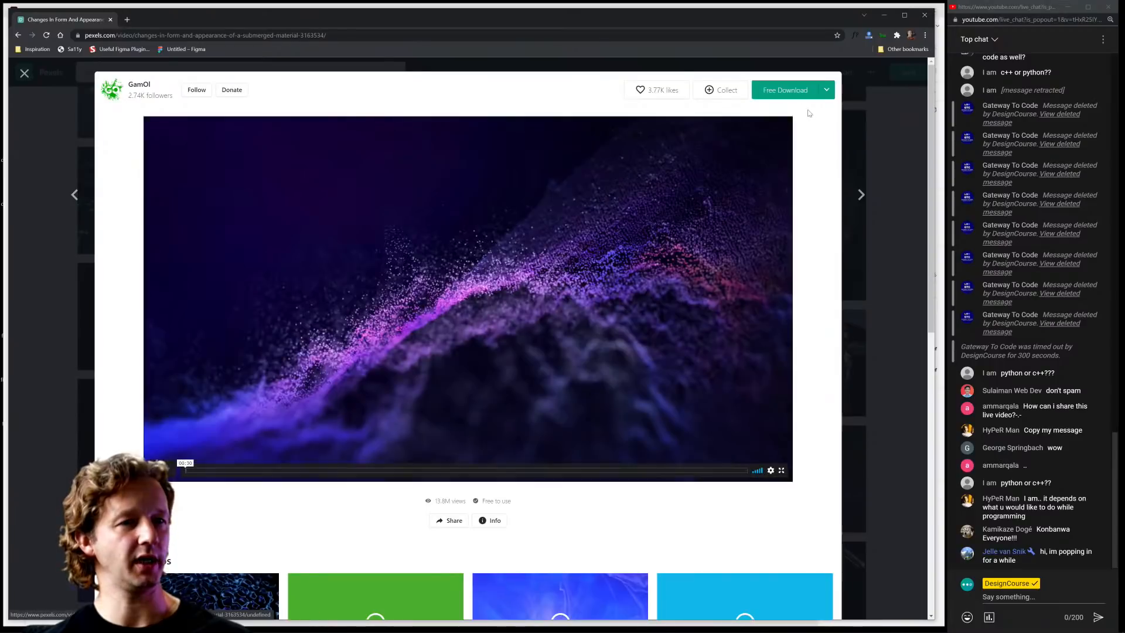
Download the purple particle wave video in Full HD (1920 x 1080).
left_click(826, 93)
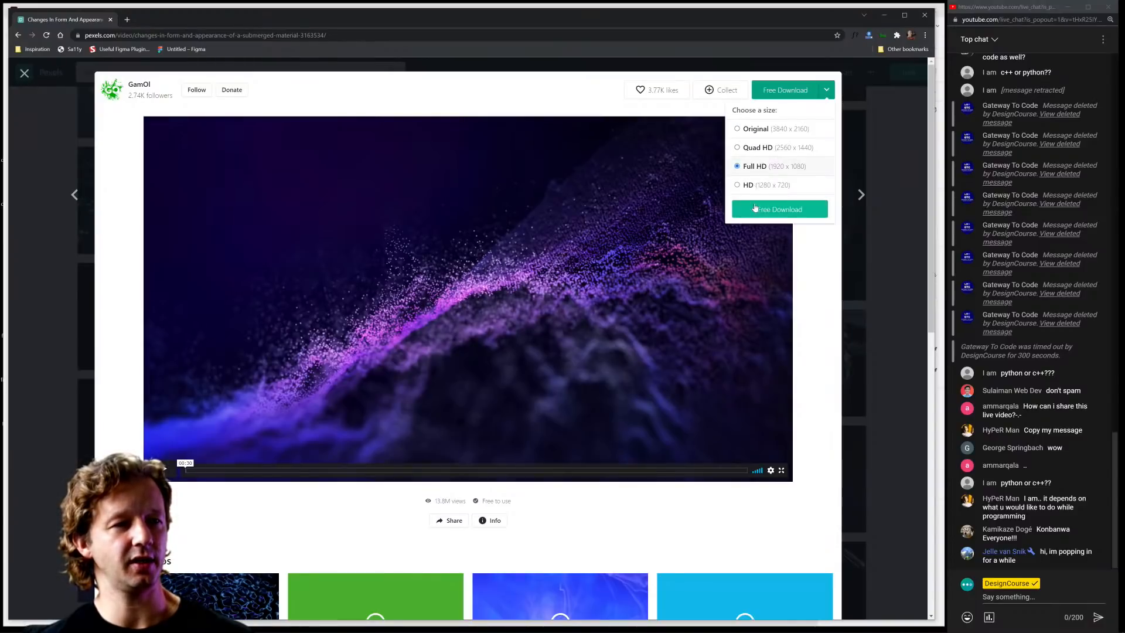
left_click(760, 210)
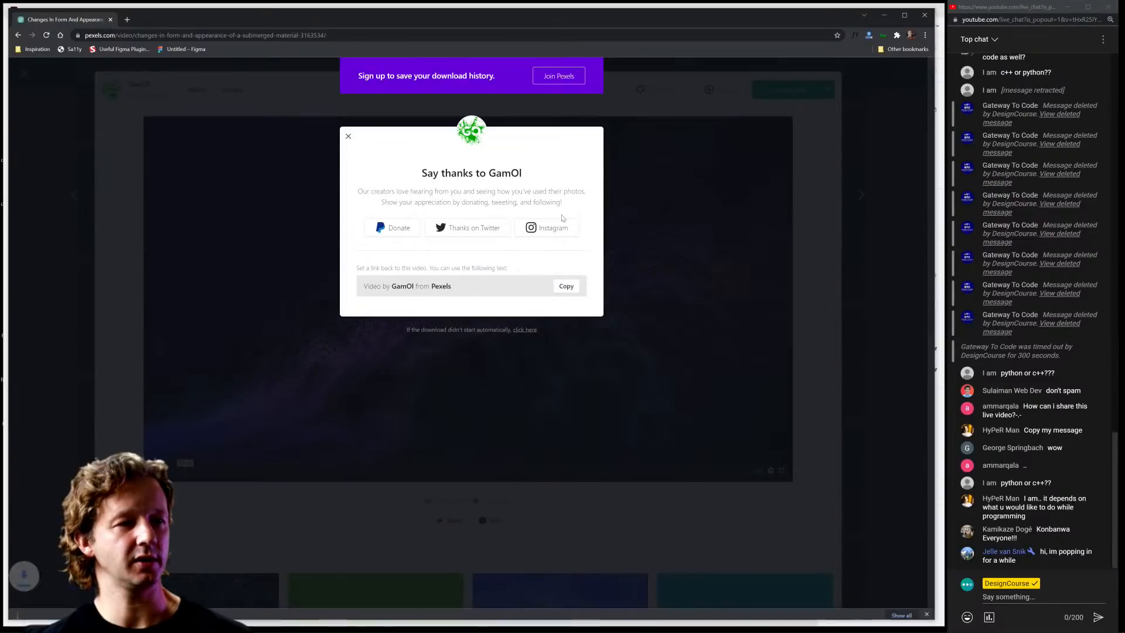
left_click_drag(420, 174, 530, 178)
left_click(495, 176)
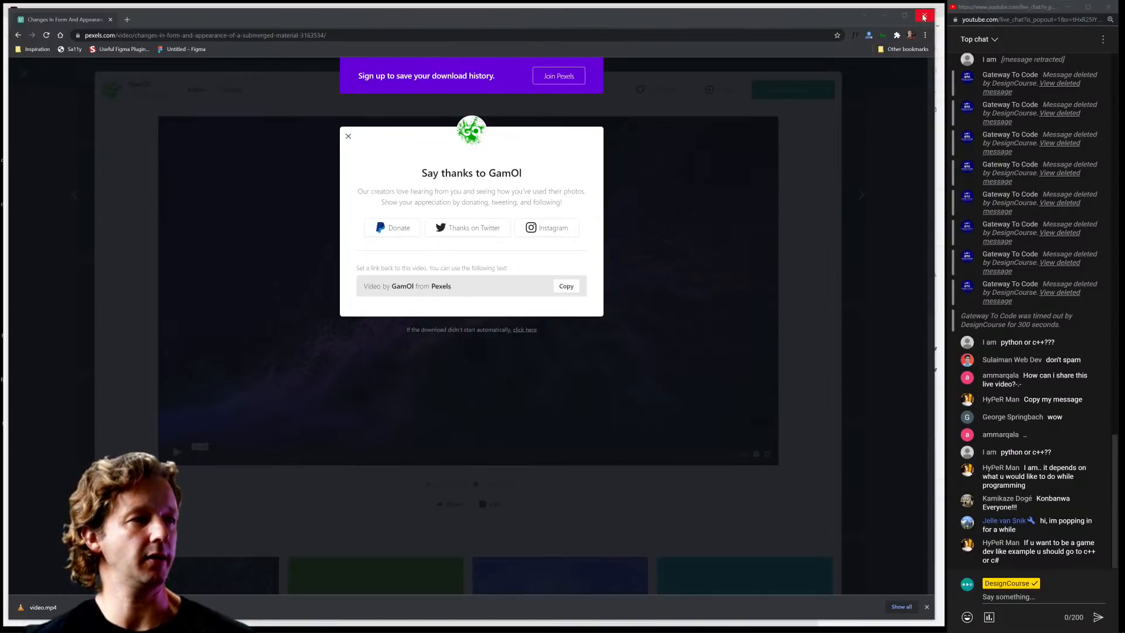
Switch to Adobe XD and try to import the downloaded video.mp4 onto the Web 1920 artboard.
left_click(882, 17)
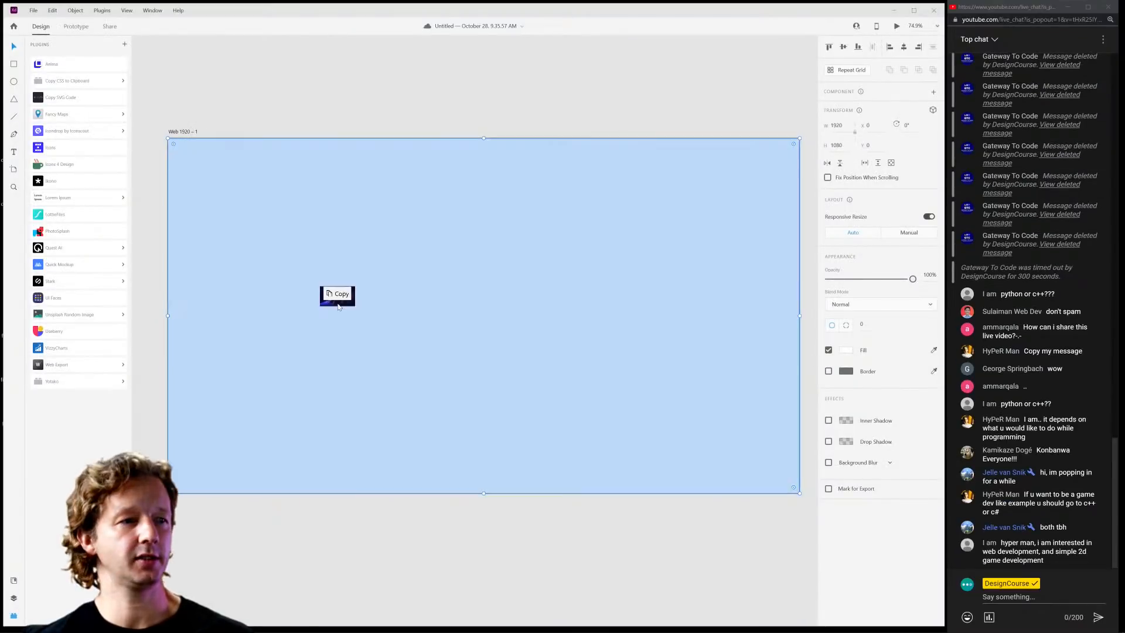
left_click_drag(337, 295, 373, 295)
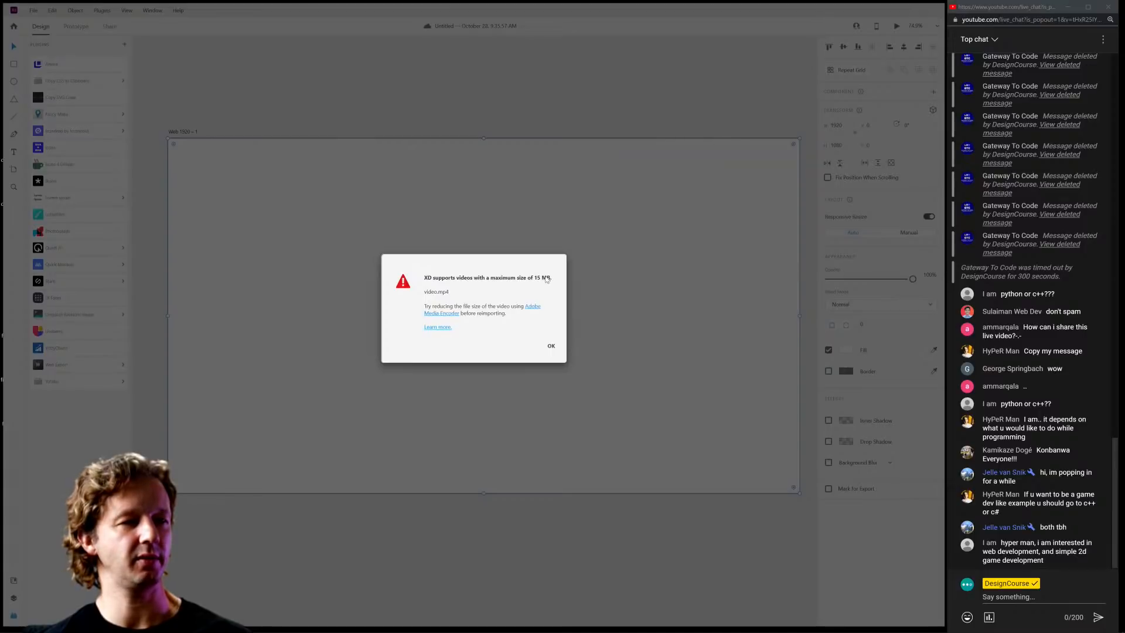
left_click(551, 346)
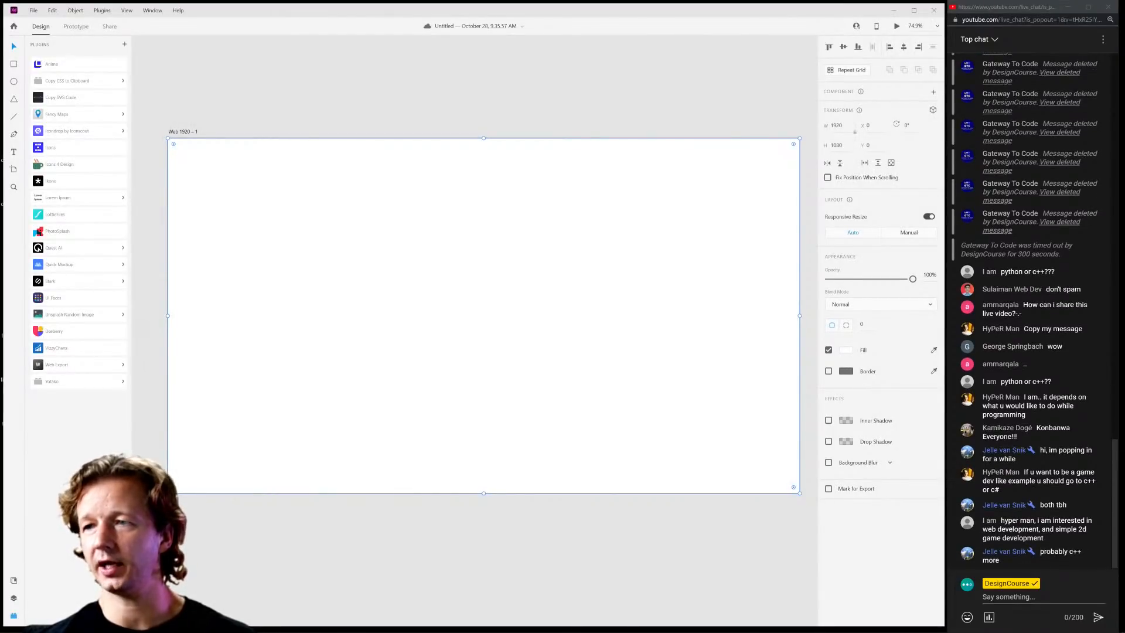
Switch back to the Pexels page in the browser, dismiss the thank-you dialog, and download the purple particle wave video again.
mouse_move(381, 629)
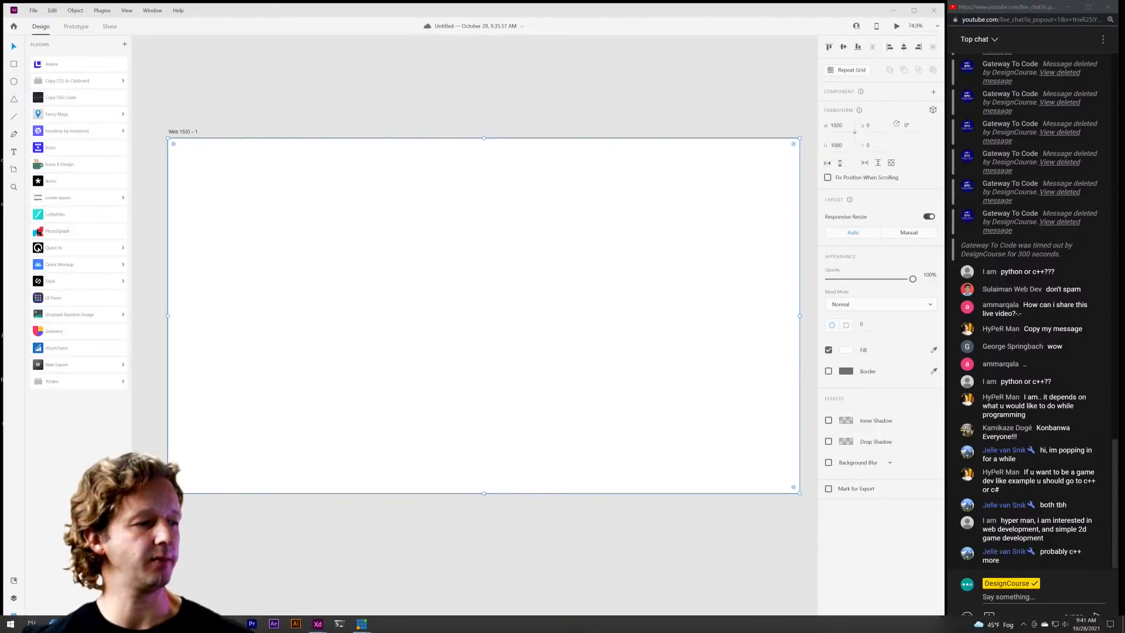
mouse_move(146, 623)
left_click(263, 582)
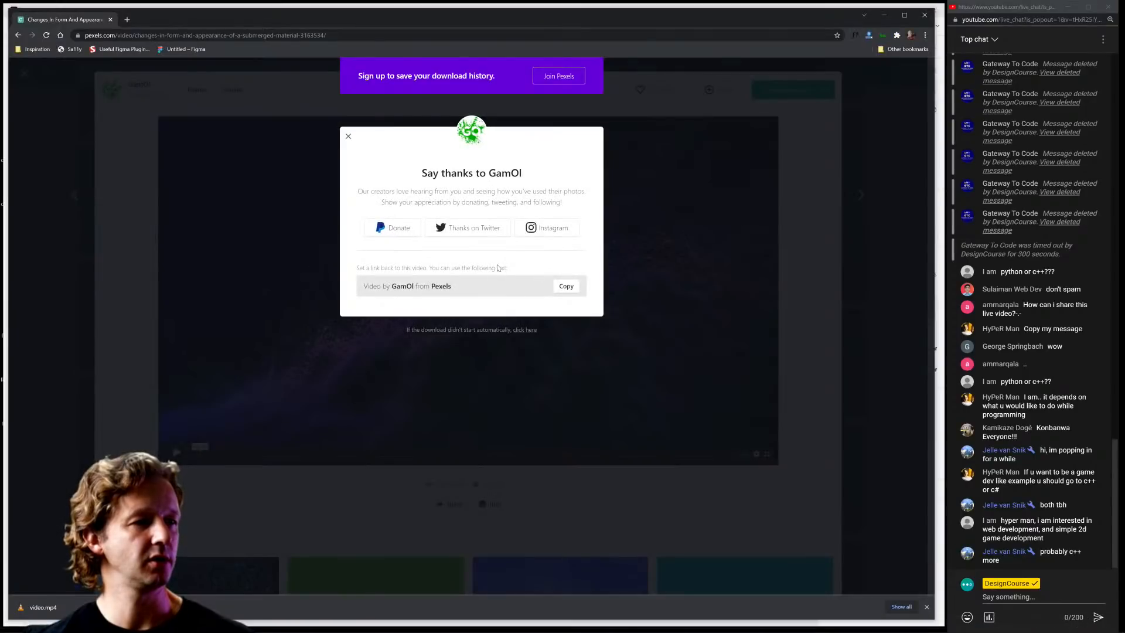
left_click(349, 138)
left_click(823, 89)
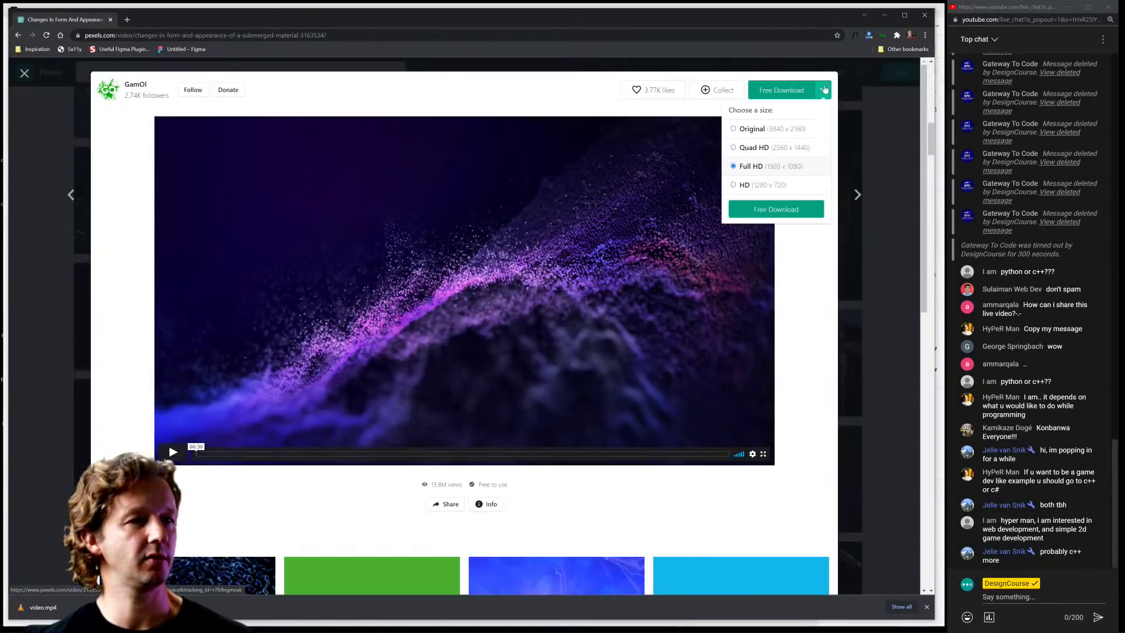
left_click(759, 208)
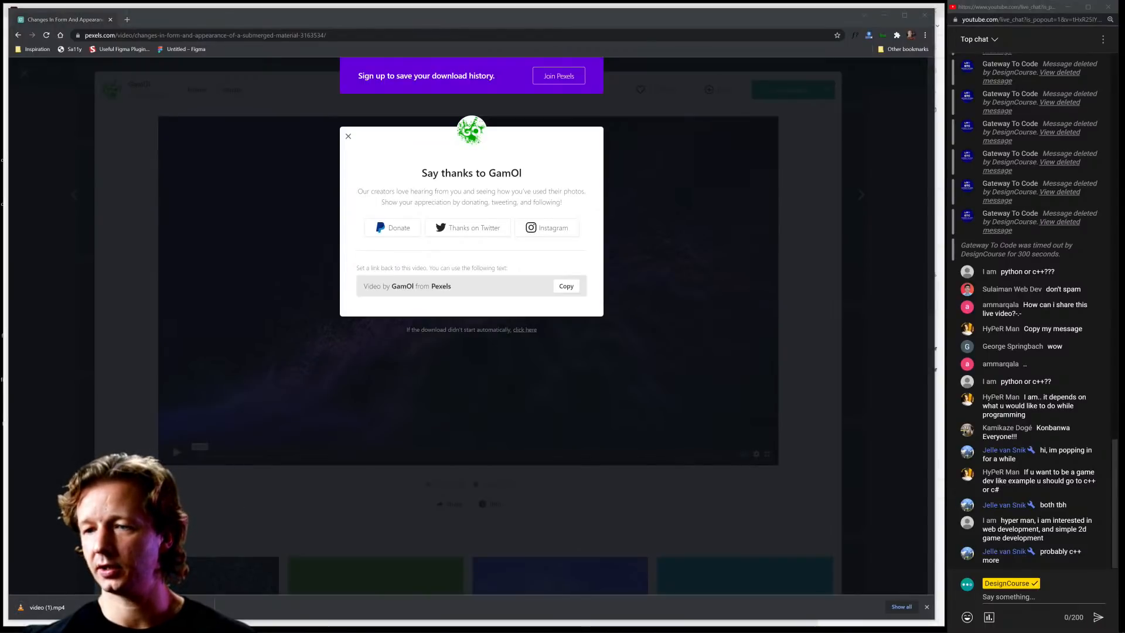
Switch to Adobe XD and place the newly downloaded video (1).mp4 so it fills the Web 1920 artboard.
left_click(881, 20)
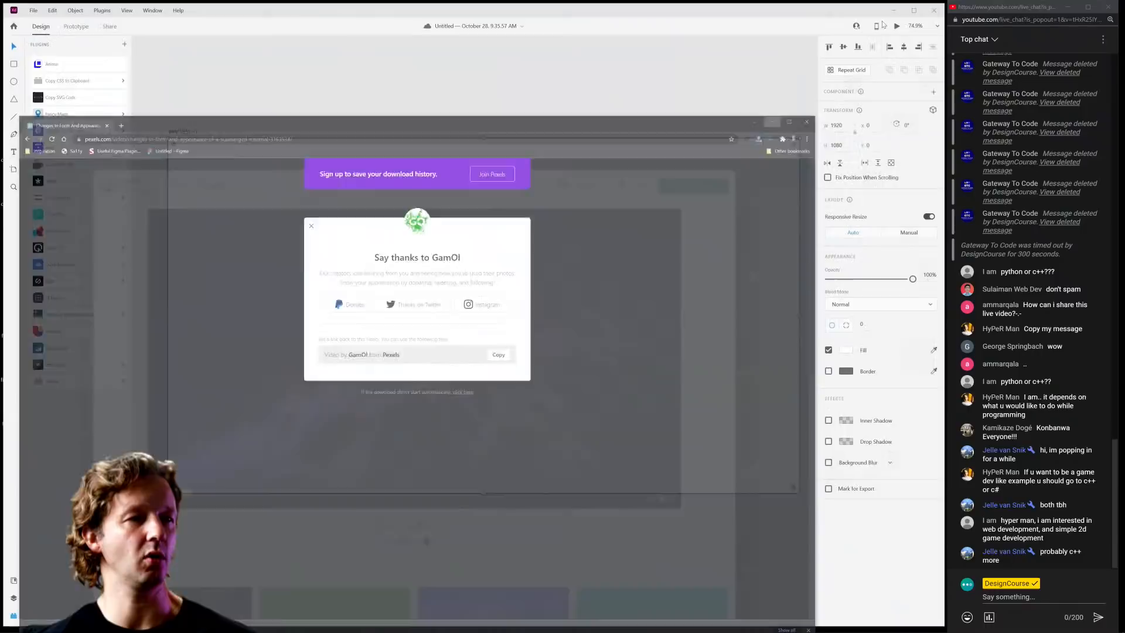
left_click_drag(572, 335, 421, 339)
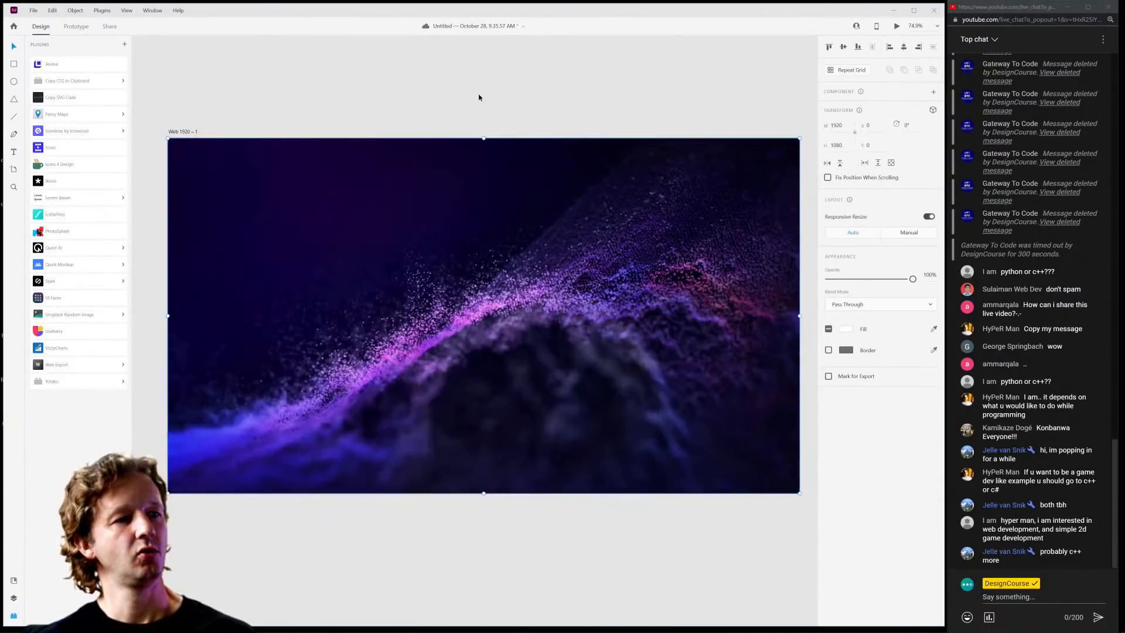
left_click(477, 93)
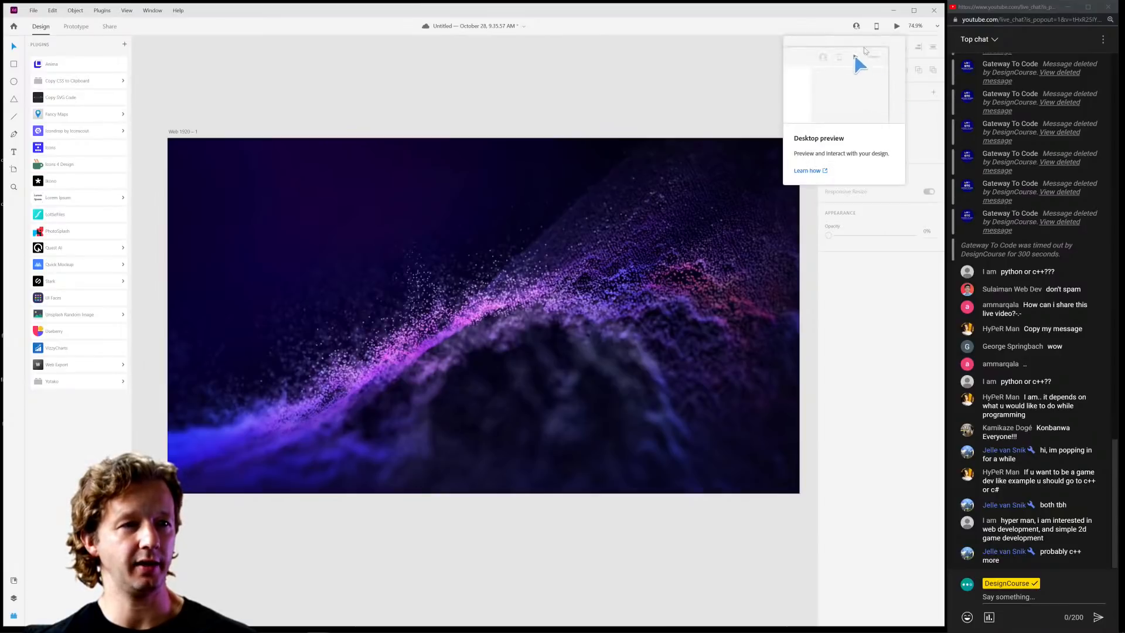
Set the particle video on the artboard to play automatically and turn on its loop playback.
left_click(605, 242)
left_click(603, 255)
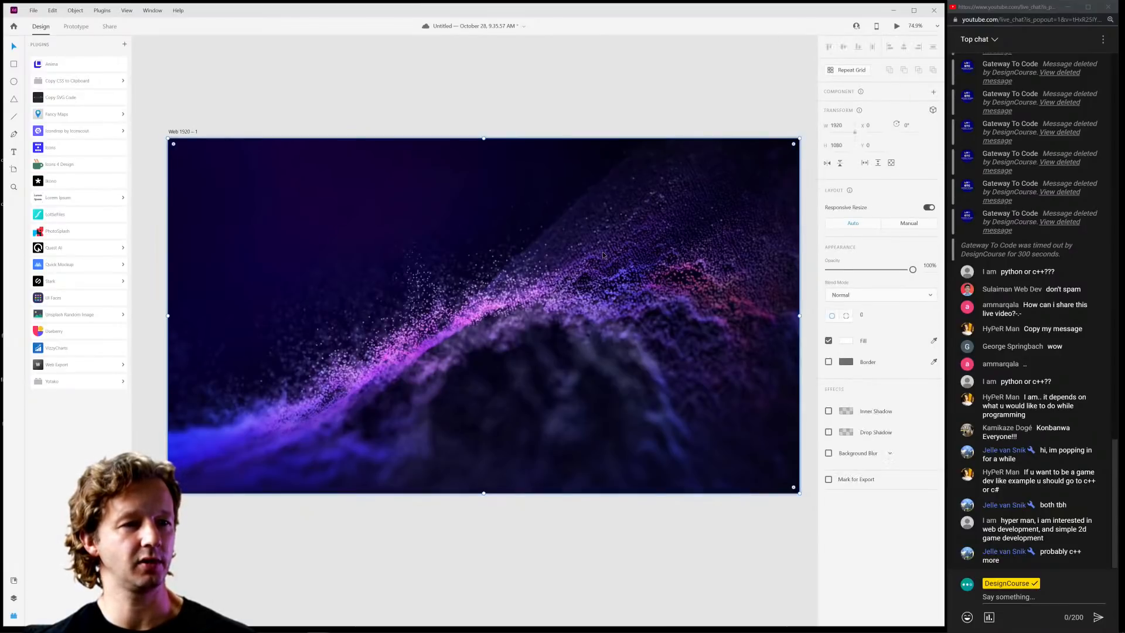
left_click(604, 255)
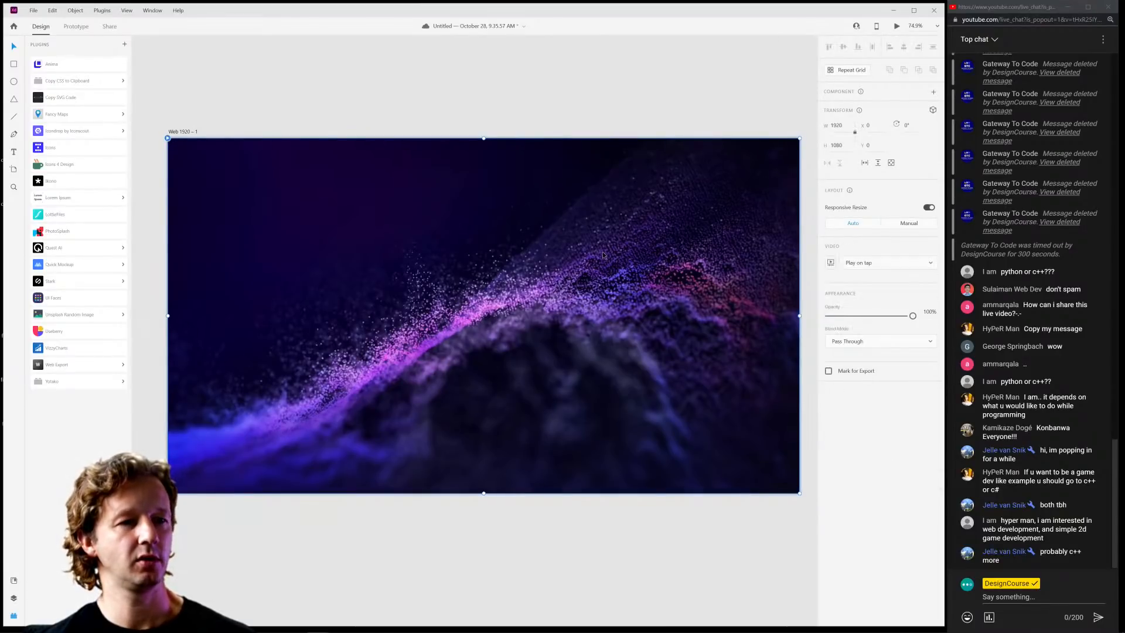
left_click(850, 265)
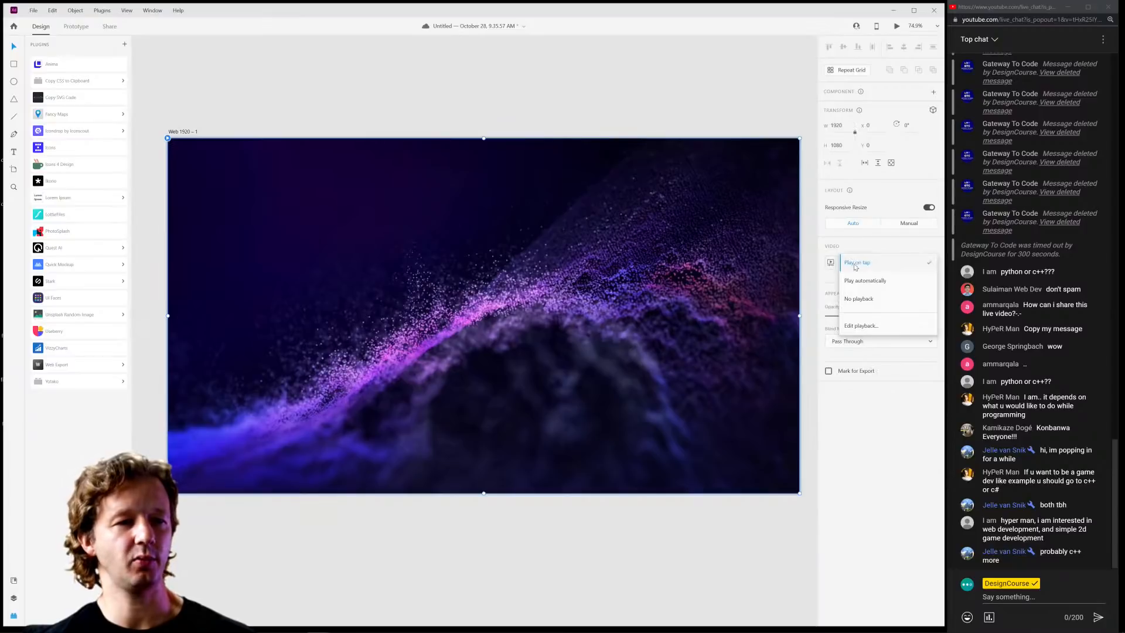
left_click(860, 281)
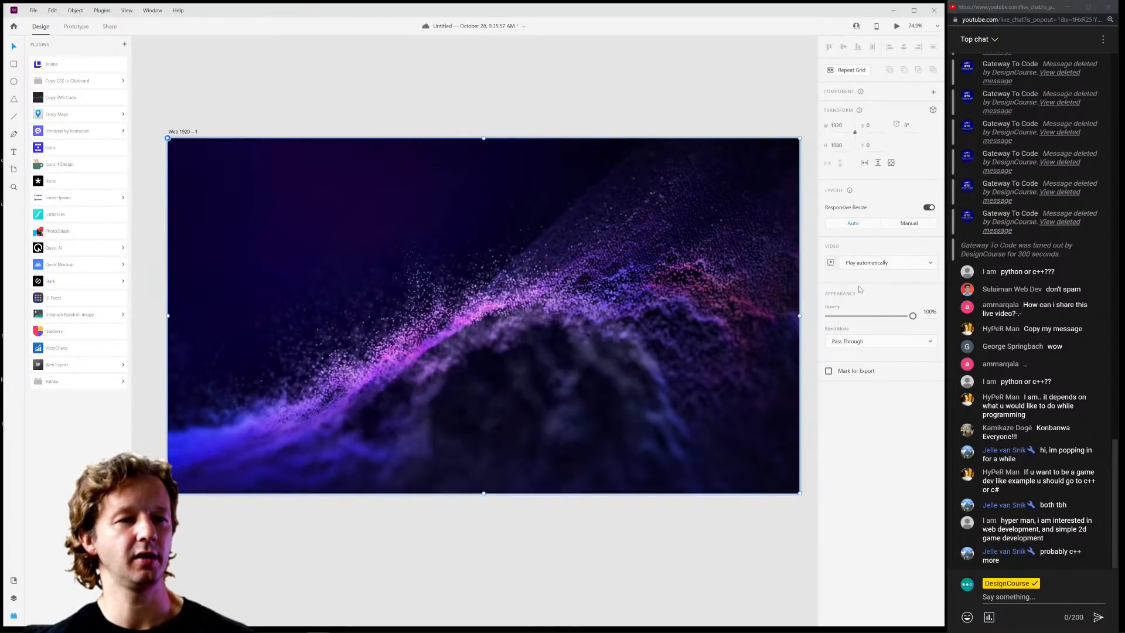
left_click(835, 269)
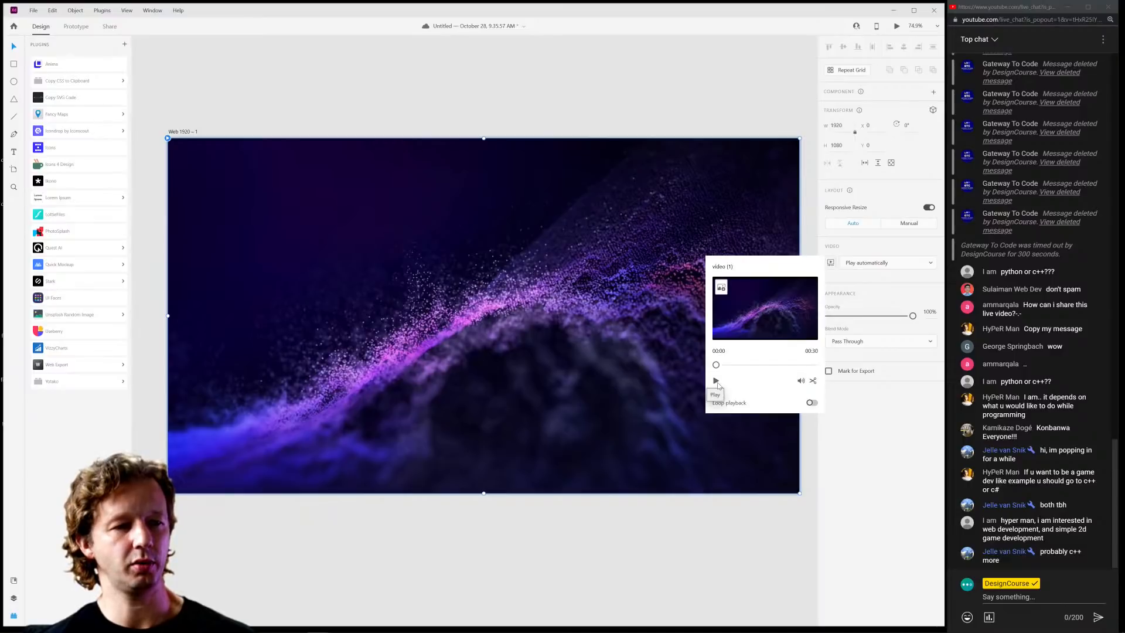
left_click(812, 403)
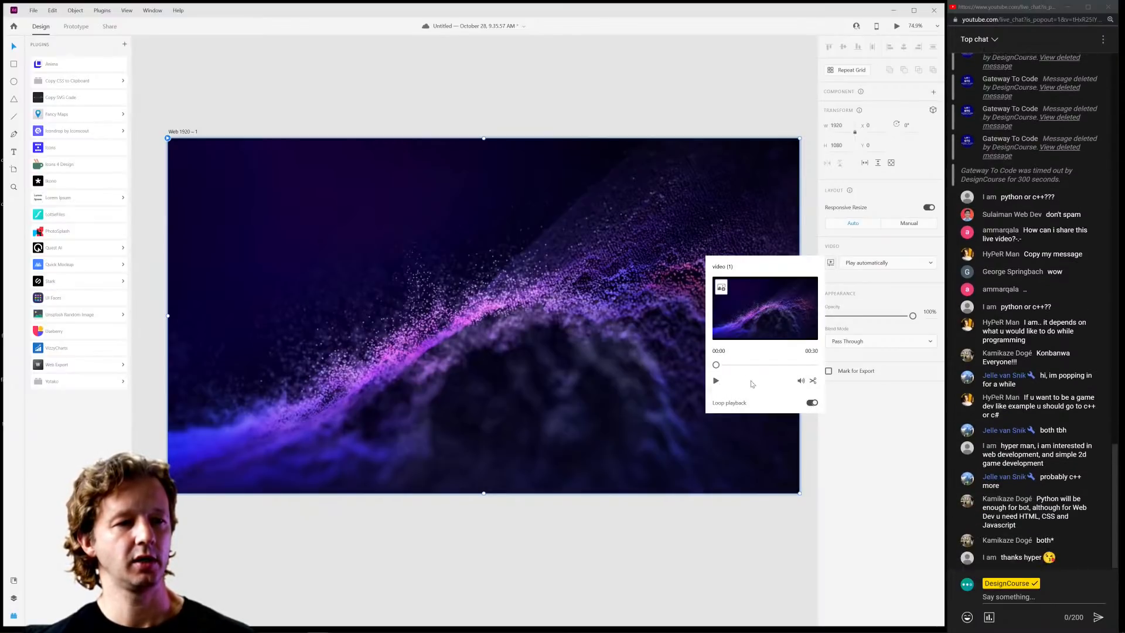
left_click_drag(716, 365, 683, 370)
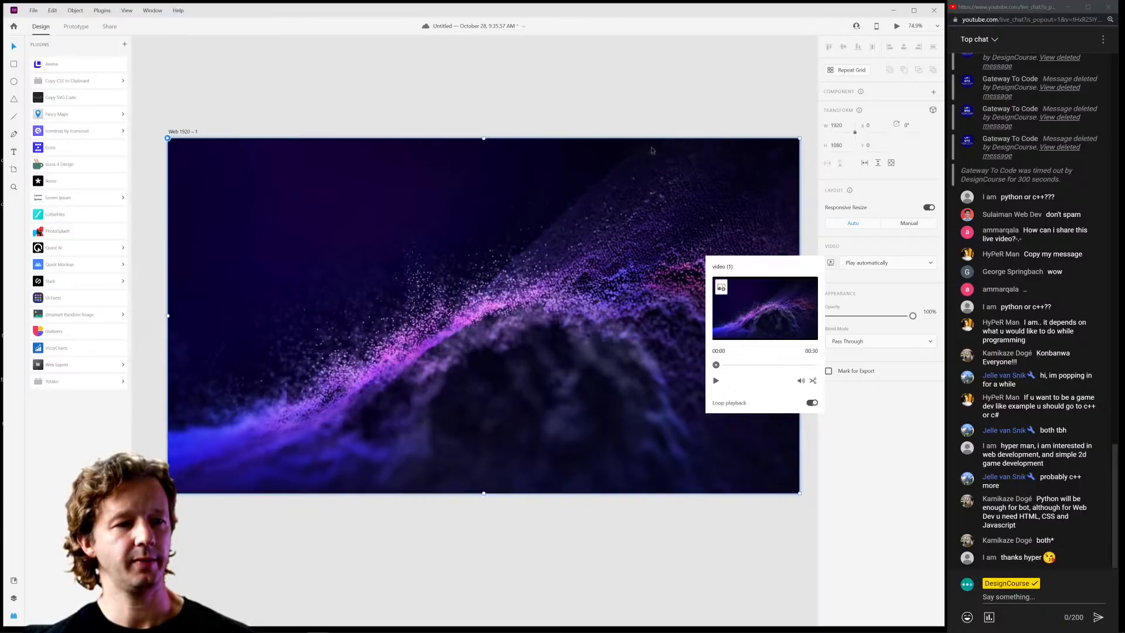
Preview the artboard with the playing video in a smaller preview window, and close the preview.
left_click(895, 27)
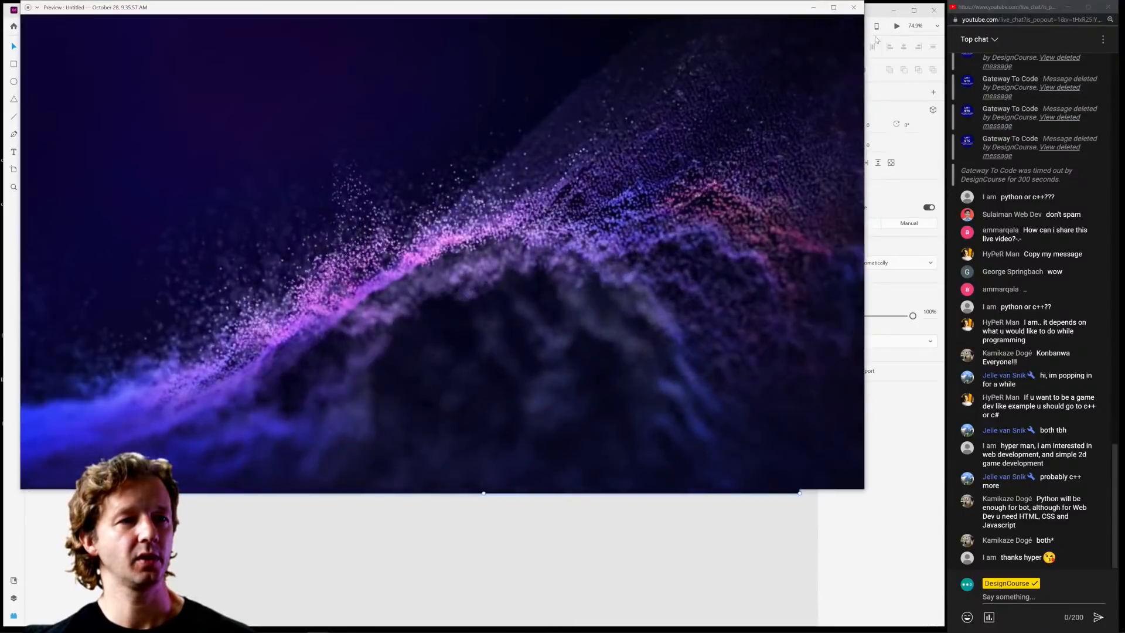
left_click_drag(630, 17, 661, 59)
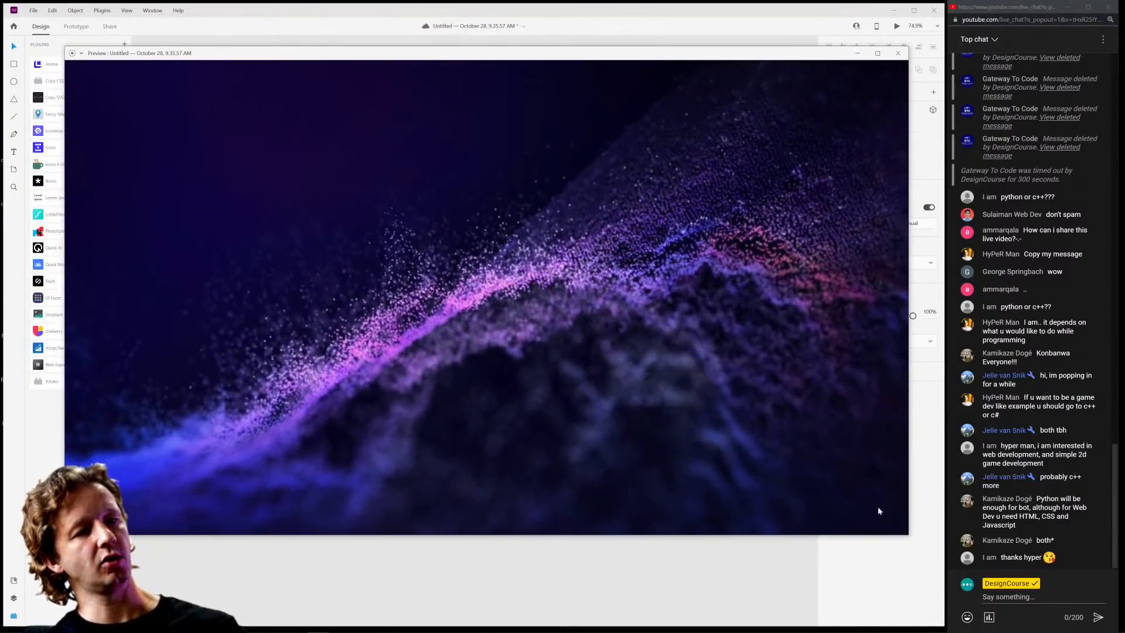
left_click_drag(907, 535, 636, 397)
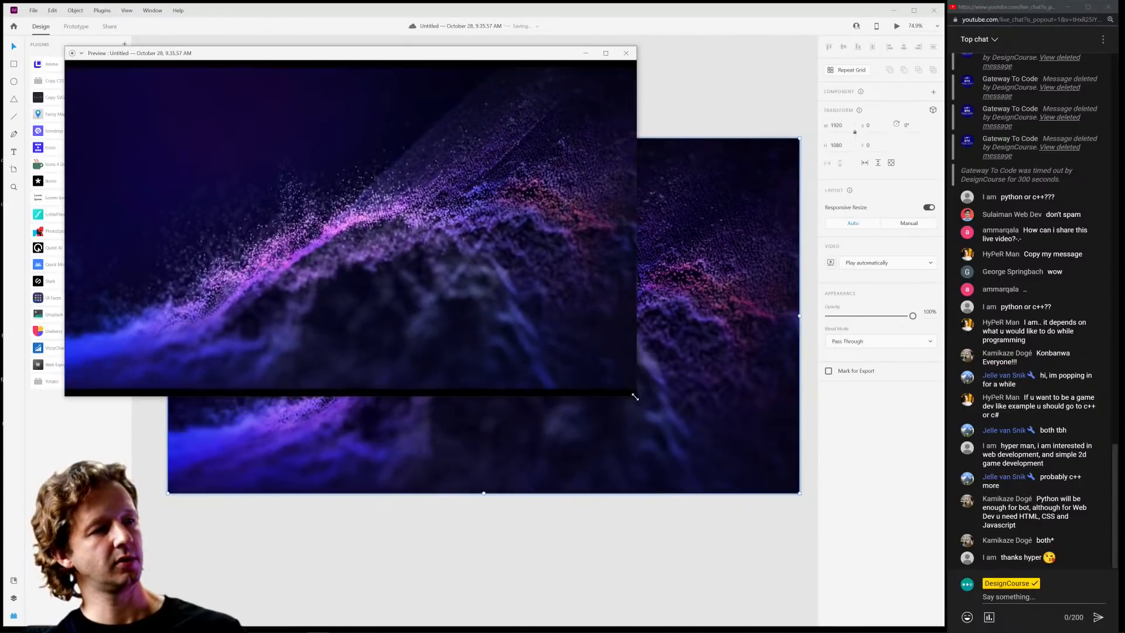
left_click(626, 53)
Compare the original WELCOME TO MY PAGE design with the video background artboard.
scroll(304, 111, "down", 5)
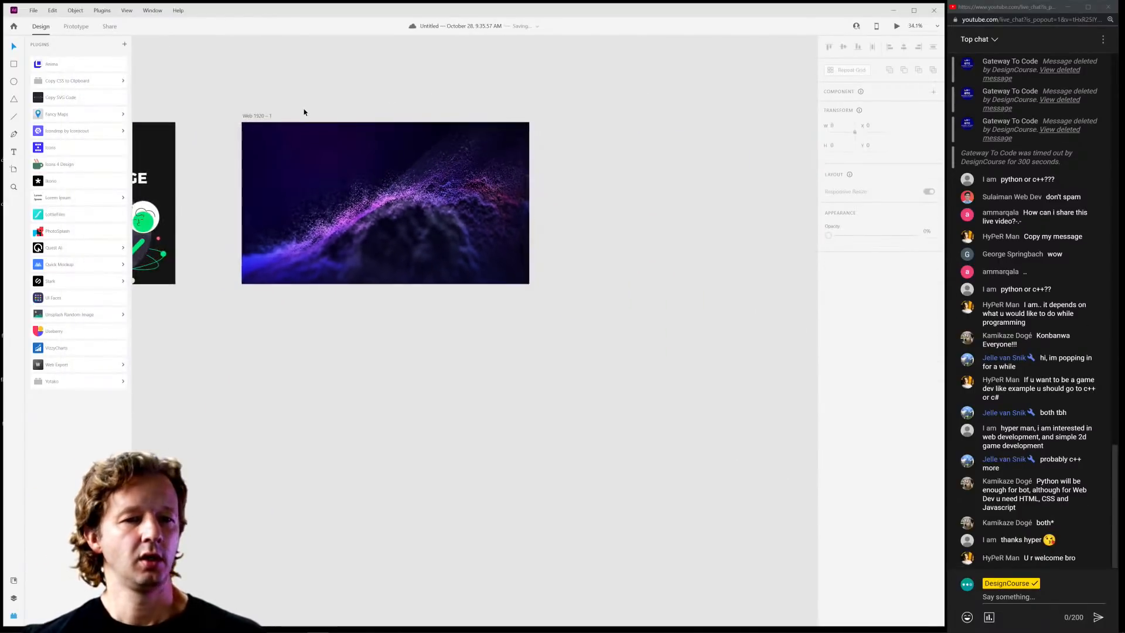
left_click_drag(252, 103, 529, 145)
scroll(341, 161, "up", 4)
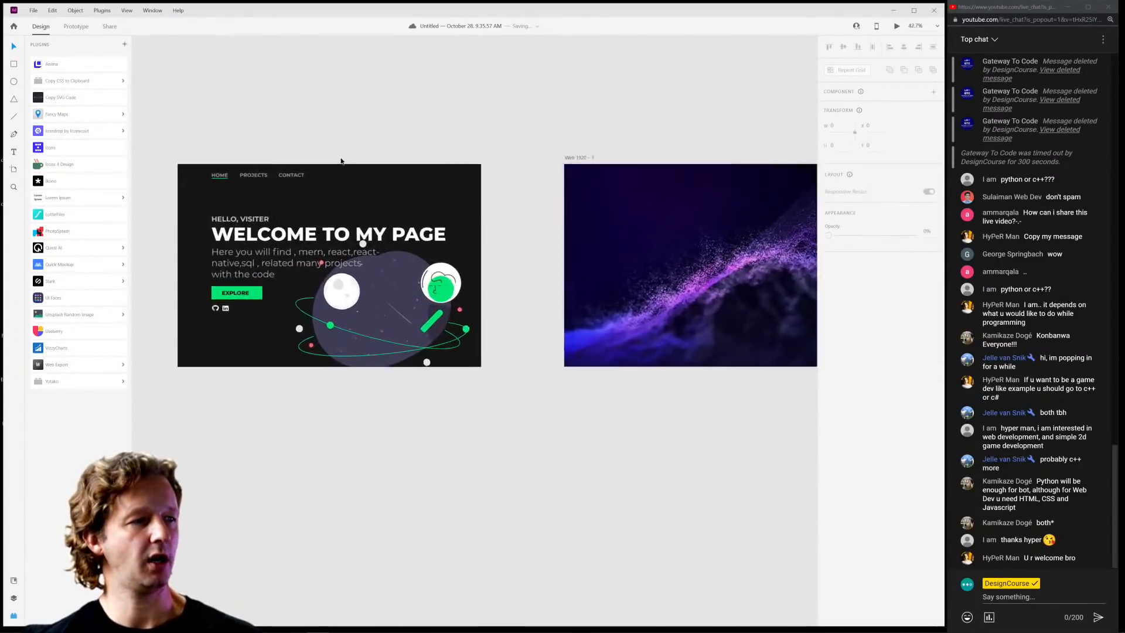
left_click_drag(426, 141, 190, 110)
left_click_drag(431, 109, 271, 102)
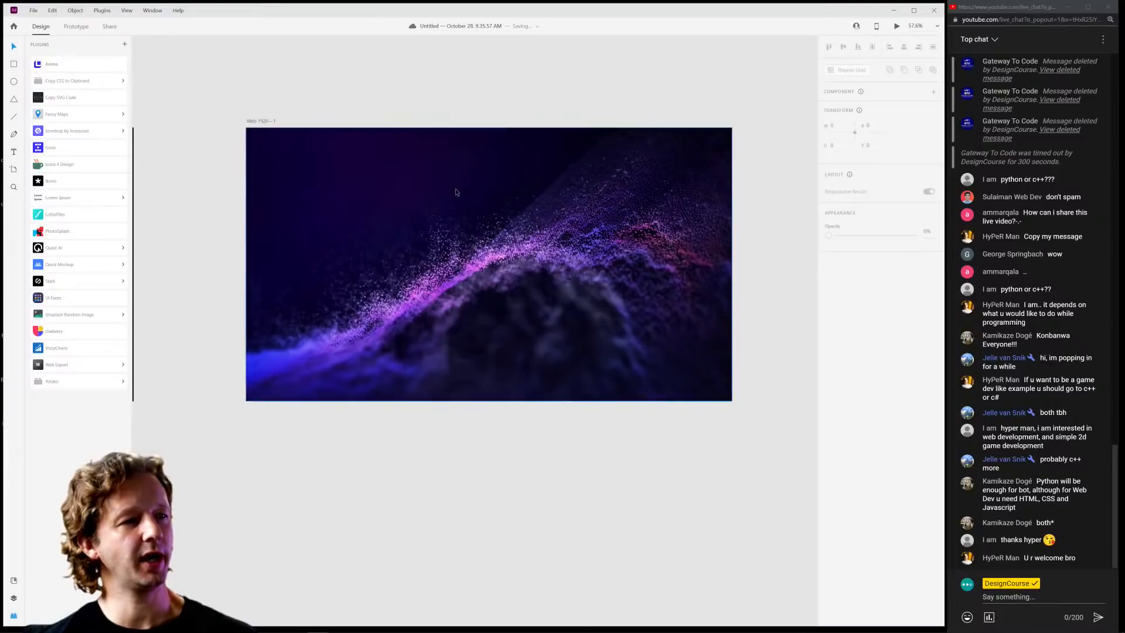
left_click(451, 193)
scroll(444, 199, "up", 3)
scroll(444, 199, "down", 2)
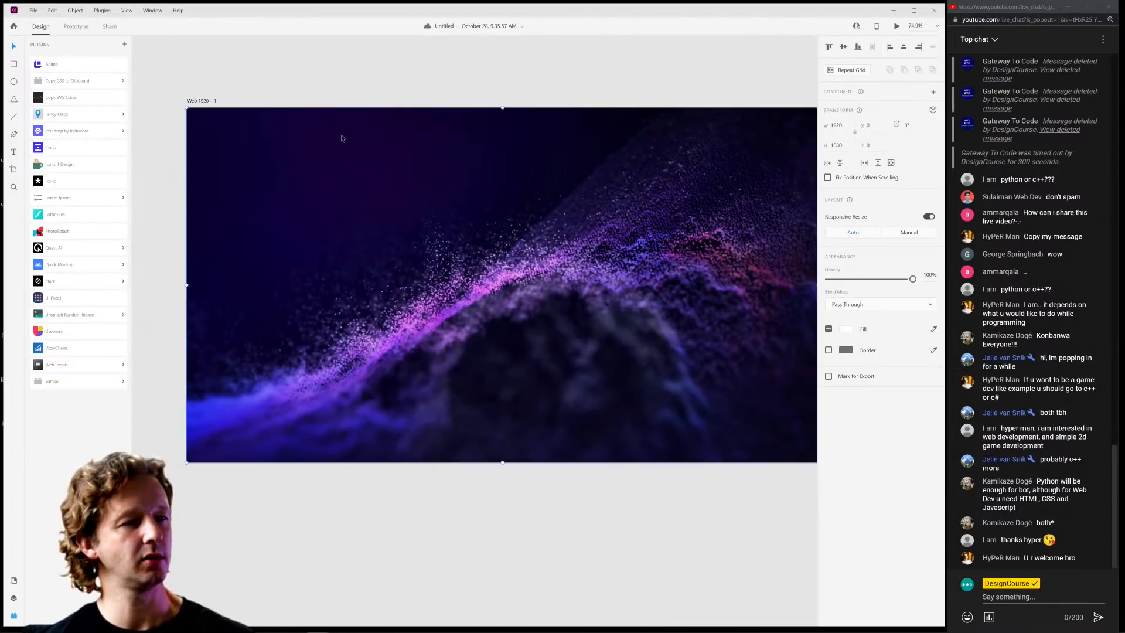
Examine the navigation, headline and space illustration of the original WELCOME TO MY PAGE design.
scroll(348, 134, "down", 3)
scroll(301, 196, "left", 5)
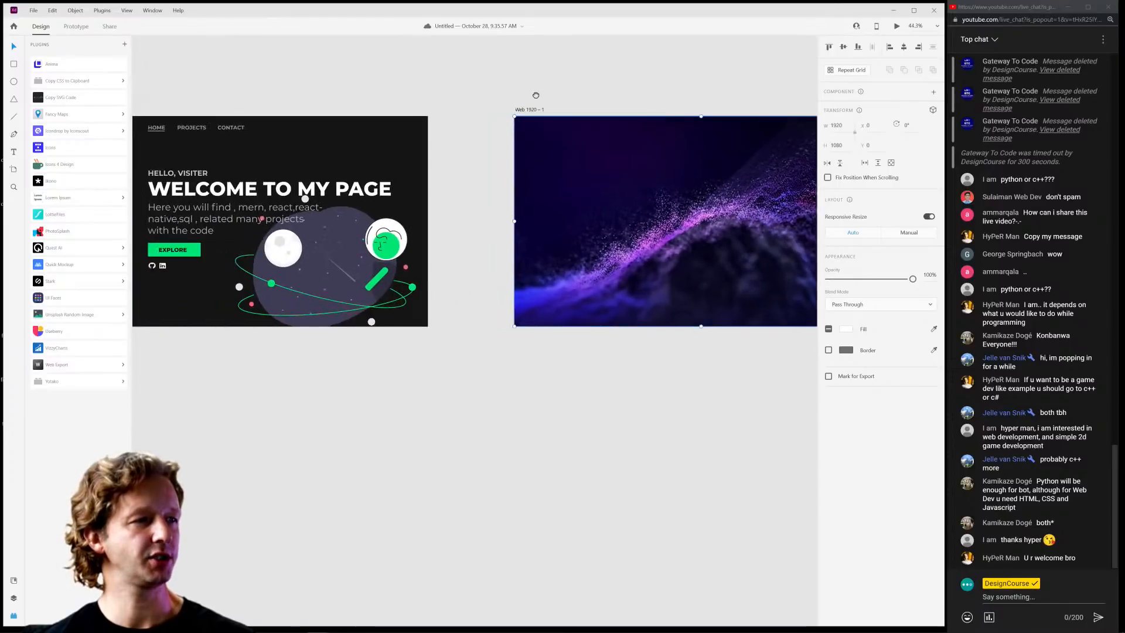
left_click_drag(473, 106, 451, 107)
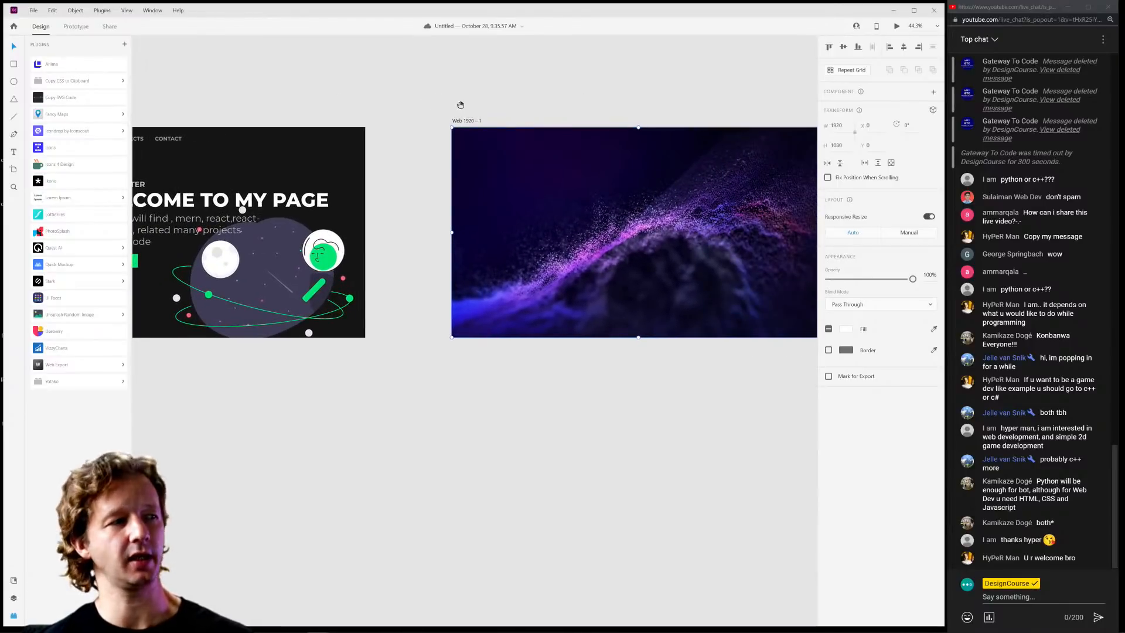
scroll(461, 105, "left", 5)
scroll(284, 116, "up", 3)
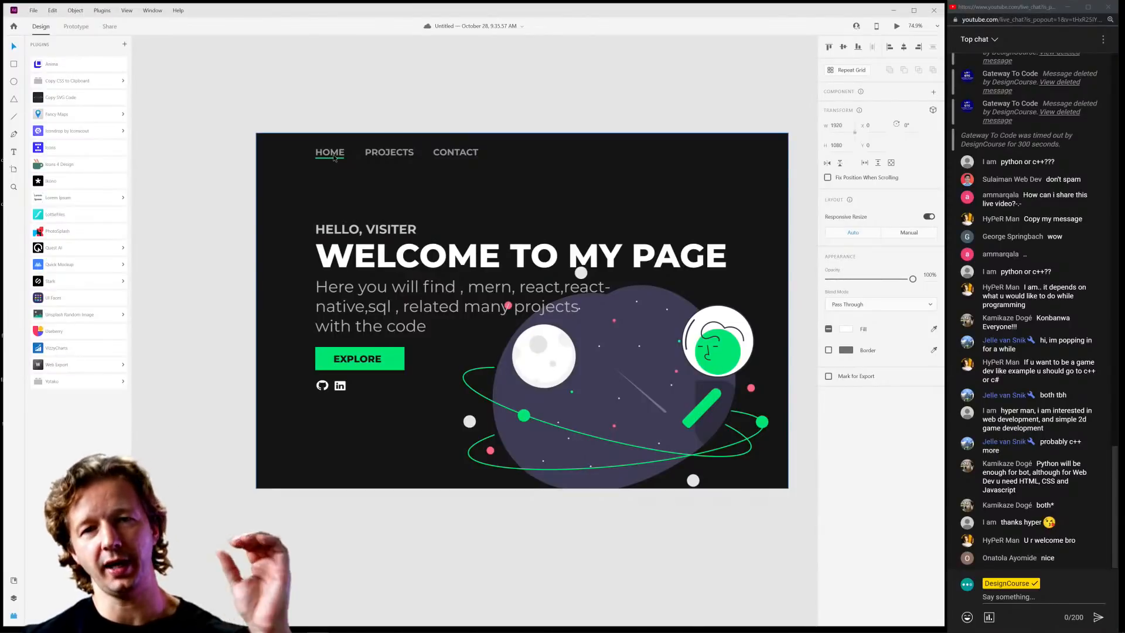
left_click(472, 94)
scroll(618, 109, "right", 5)
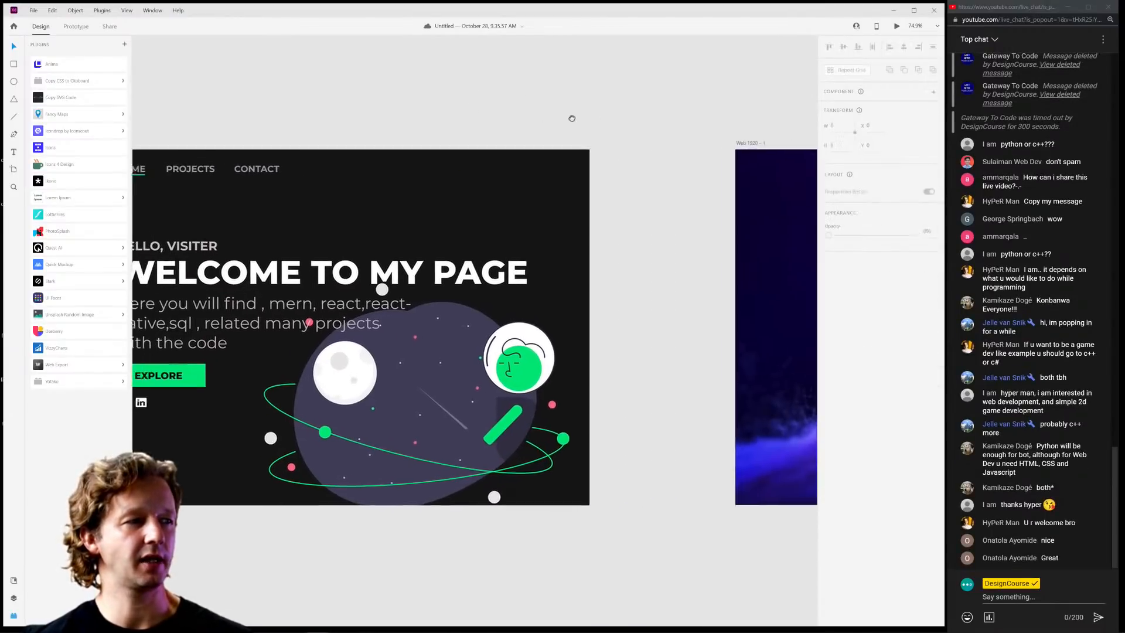
scroll(671, 118, "left", 3)
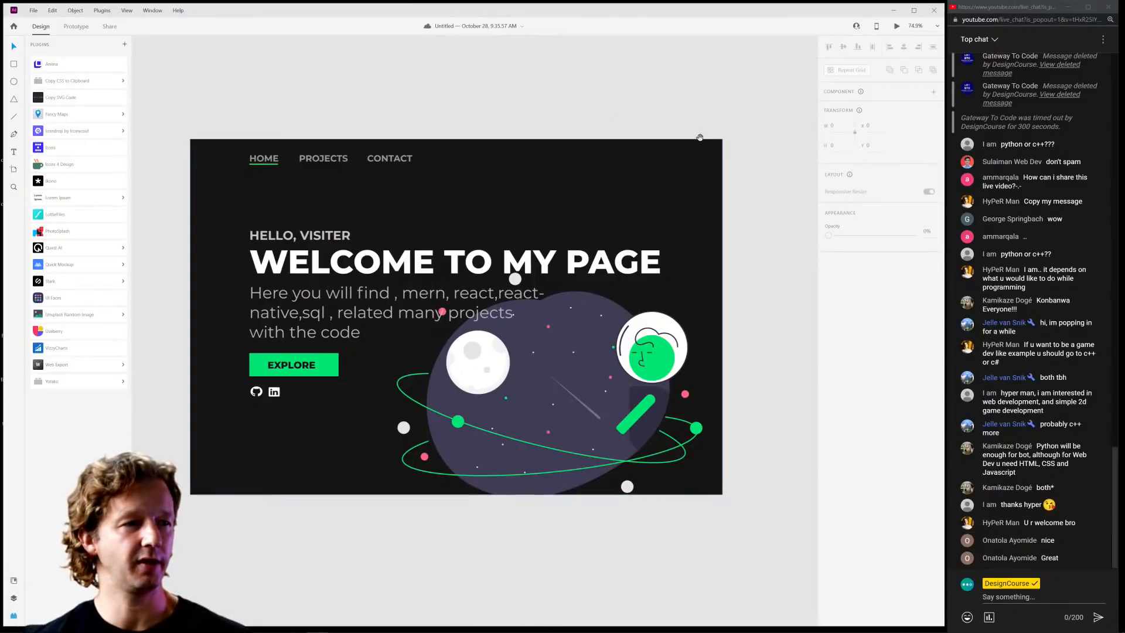
left_click_drag(720, 134, 692, 130)
Turn on the layout grid for the Web 1920 artboard.
scroll(716, 171, "down", 5)
left_click_drag(733, 170, 434, 186)
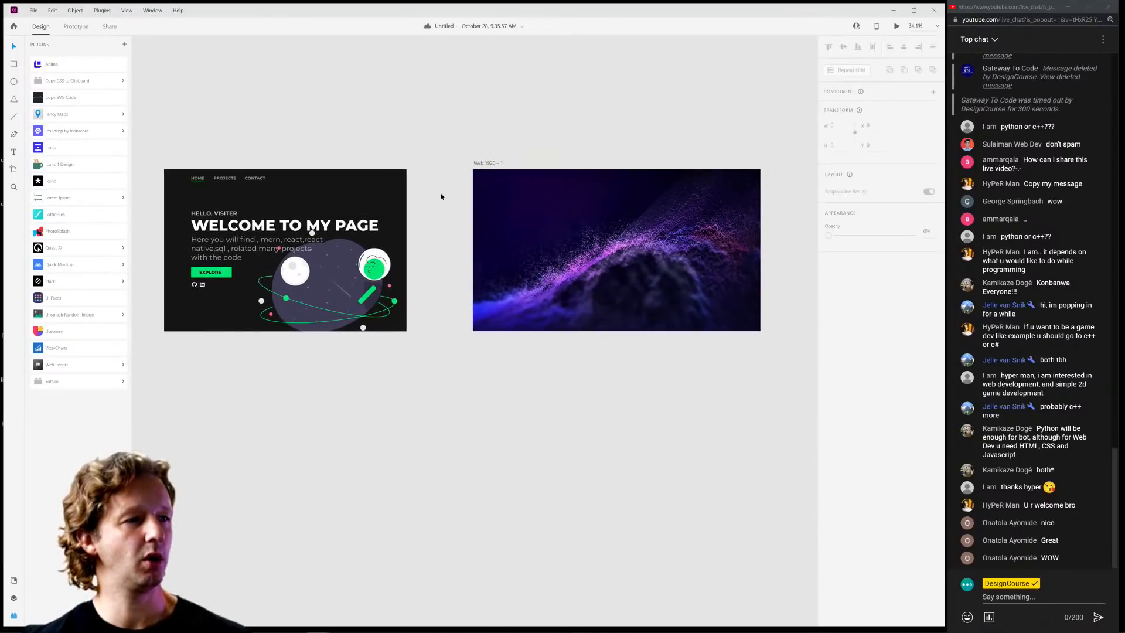
scroll(619, 199, "up", 5)
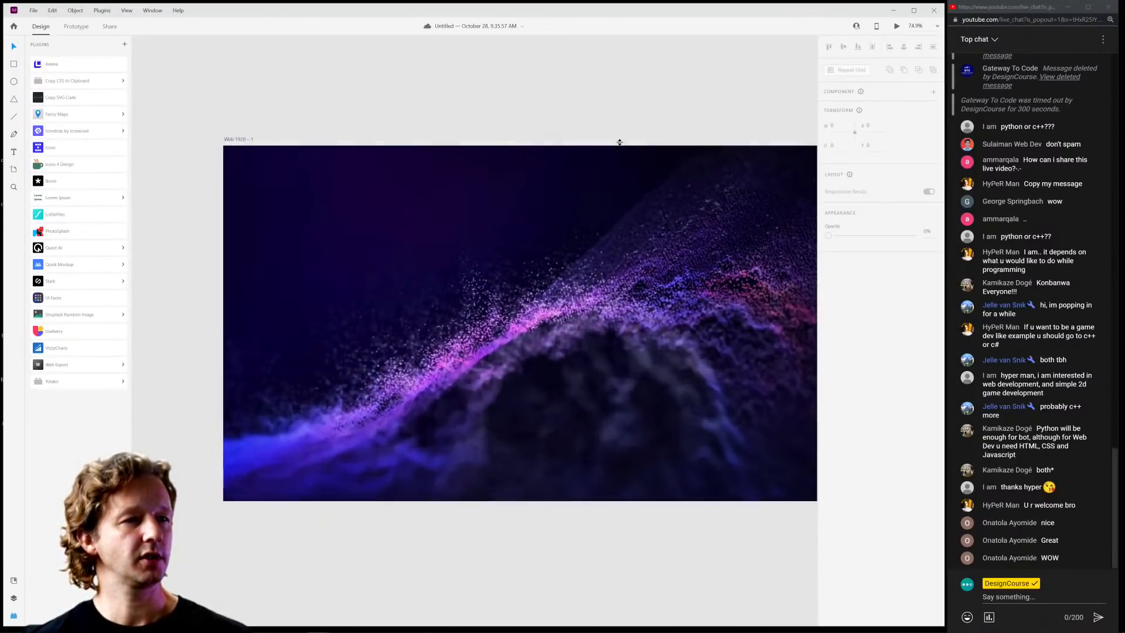
scroll(632, 133, "down", 2)
scroll(534, 119, "up", 2)
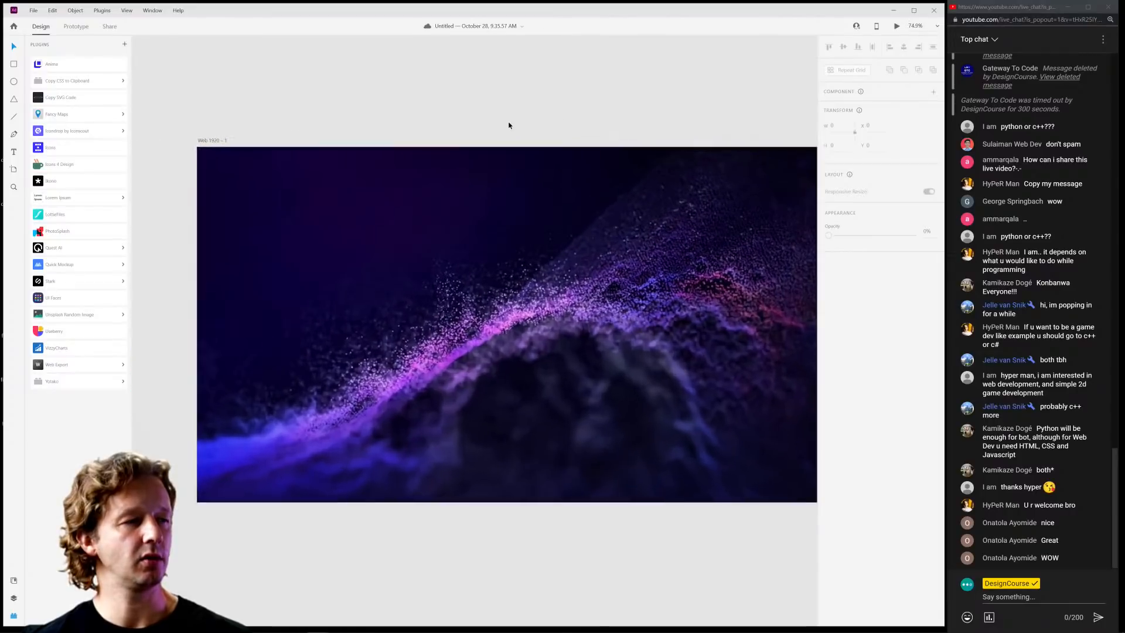
left_click(228, 140)
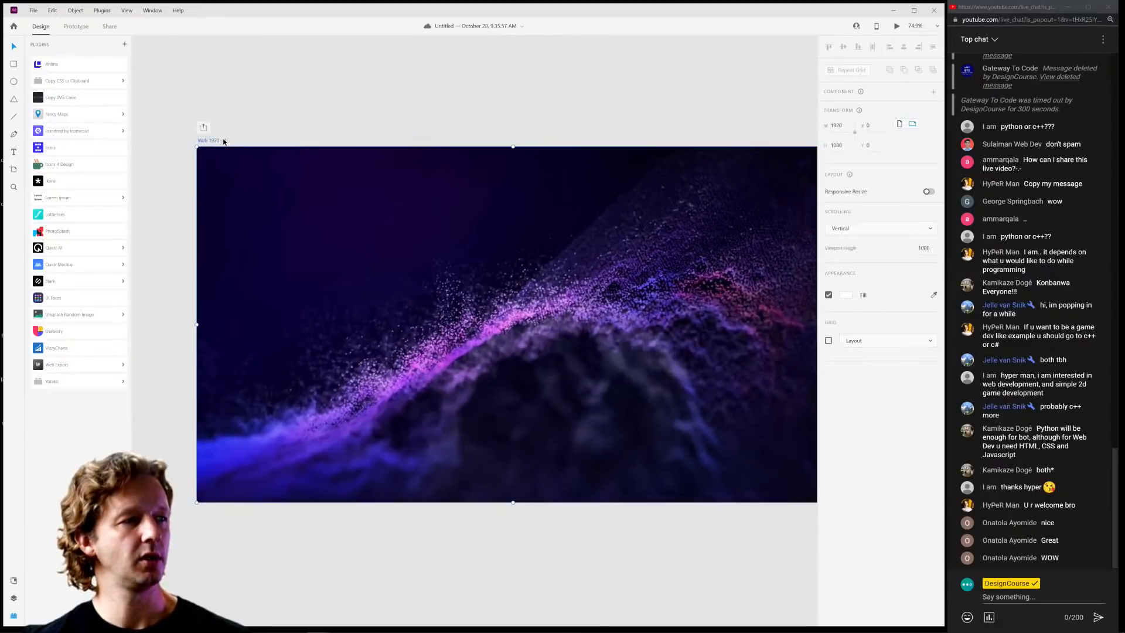
left_click(829, 341)
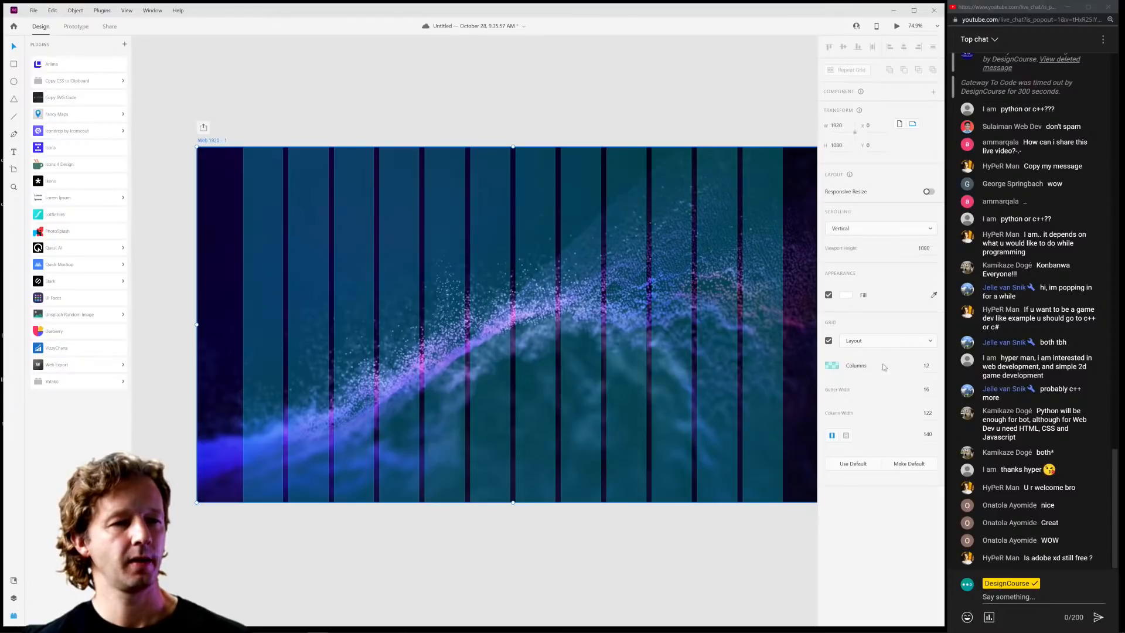
Set the layout grid's column colour to 15% opacity and increase its linked side margins.
left_click(832, 366)
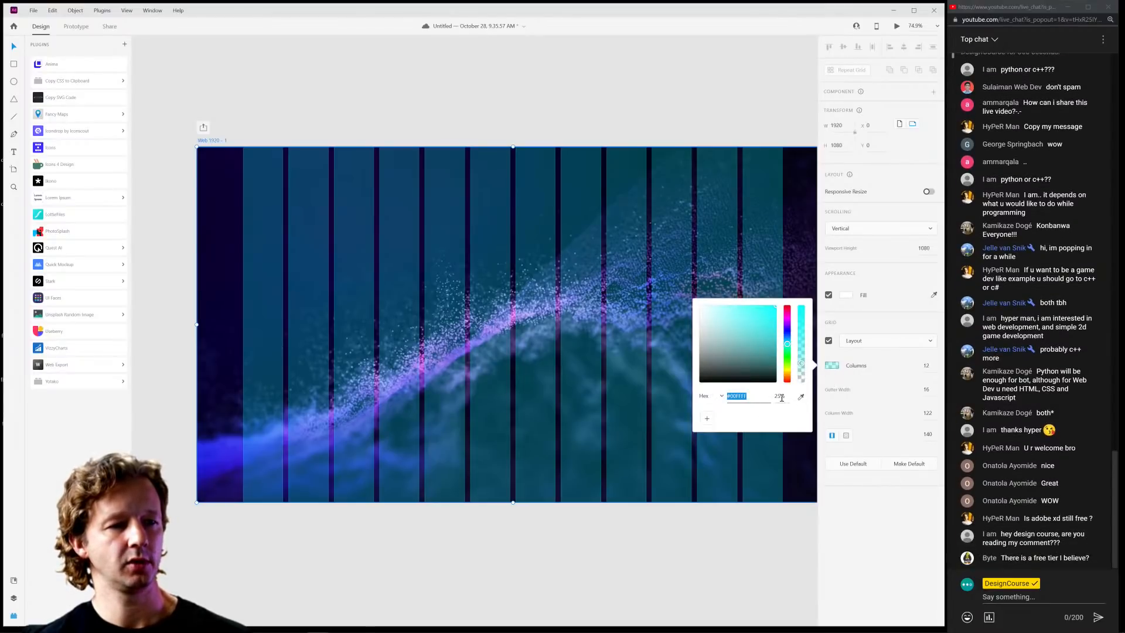
left_click(780, 397)
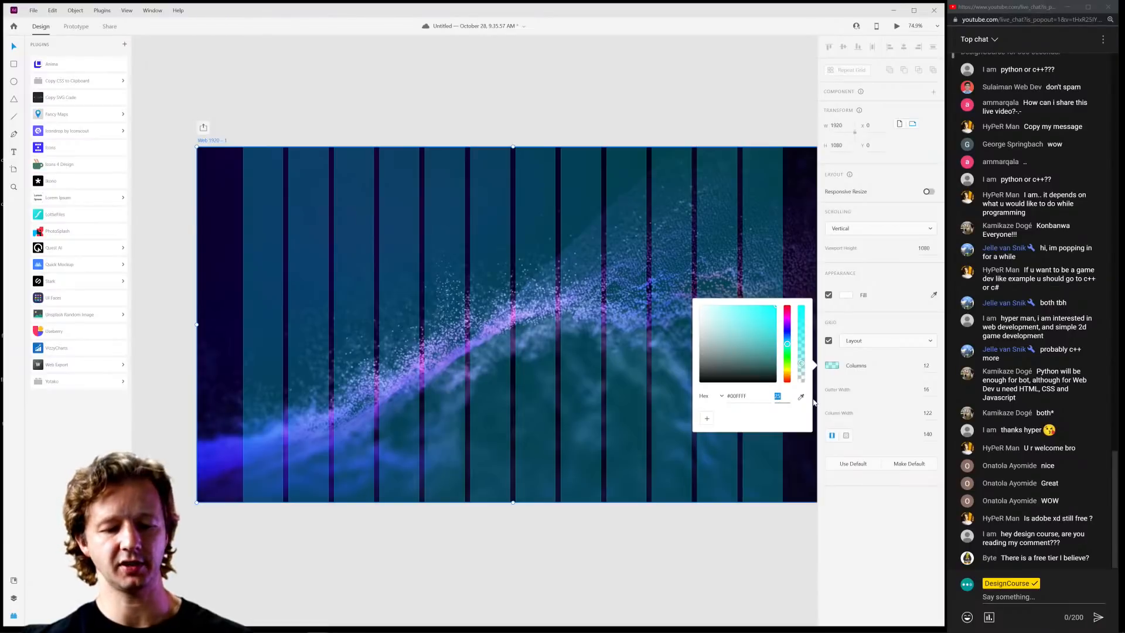
type("15")
key("Return")
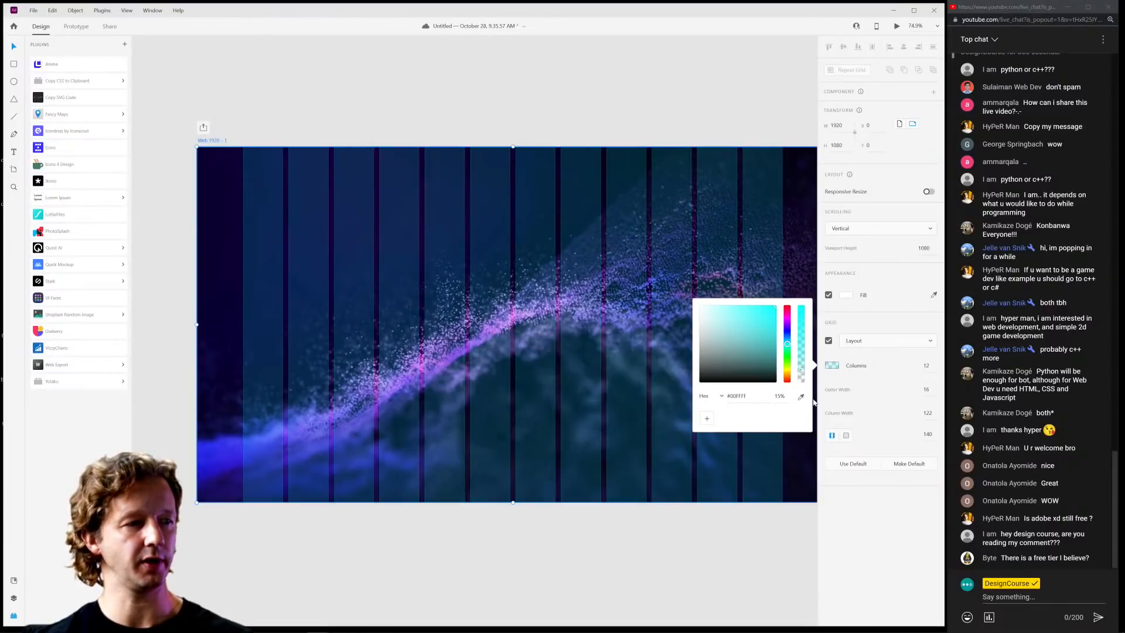
left_click(879, 537)
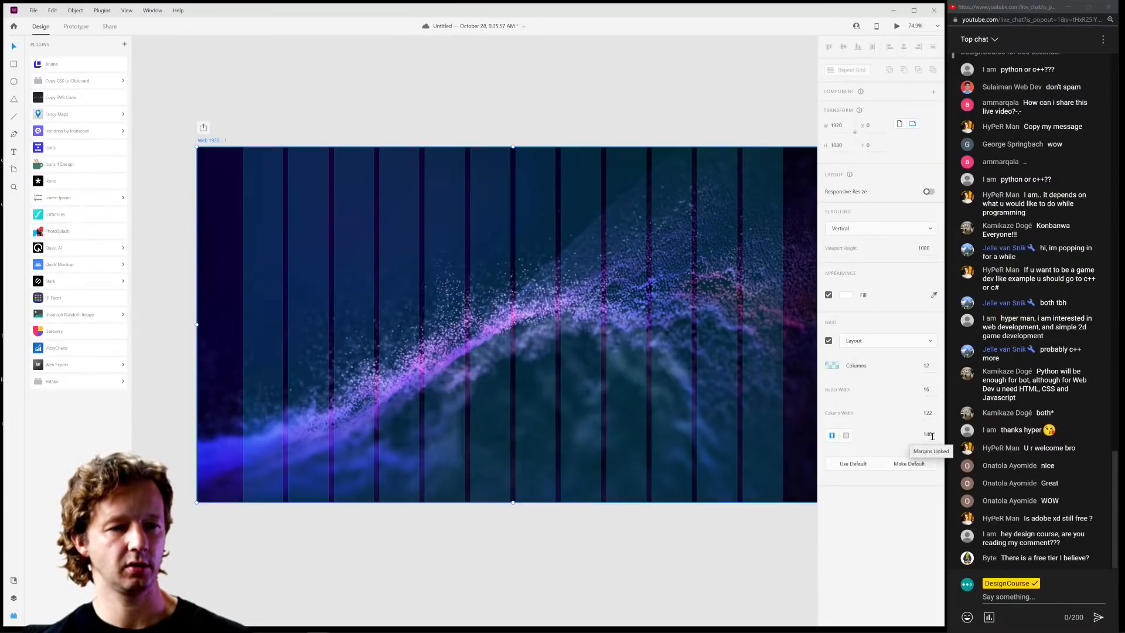
left_click_drag(932, 436, 918, 278)
left_click(638, 103)
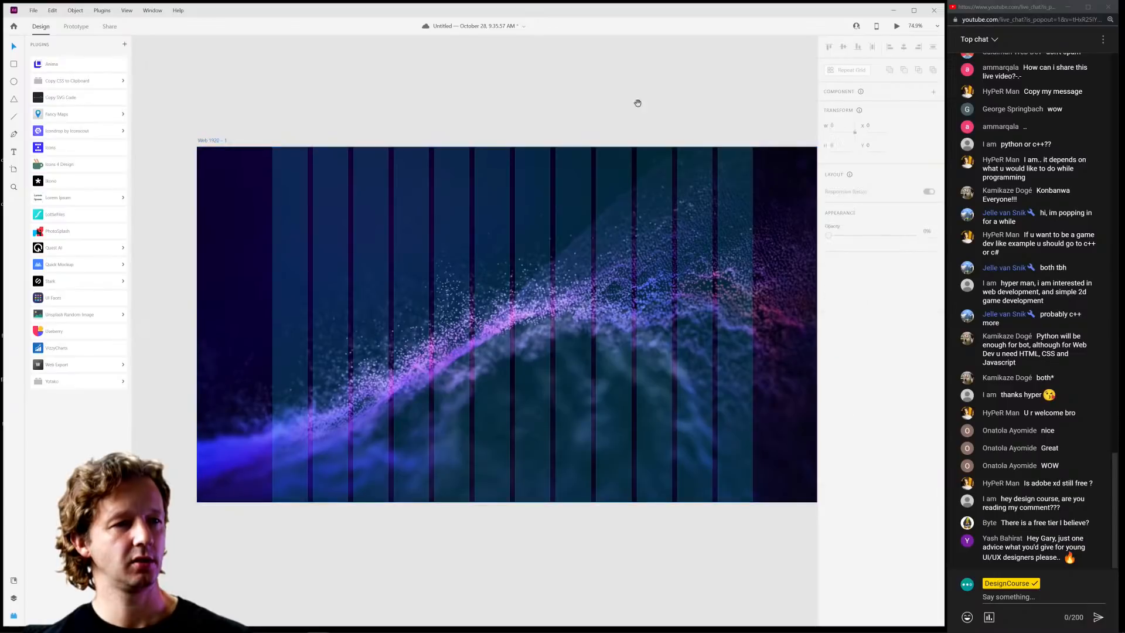
Add a text line with the placeholder full name at the first grid column near the artboard's upper edge.
left_click_drag(637, 103, 592, 96)
left_click(14, 155)
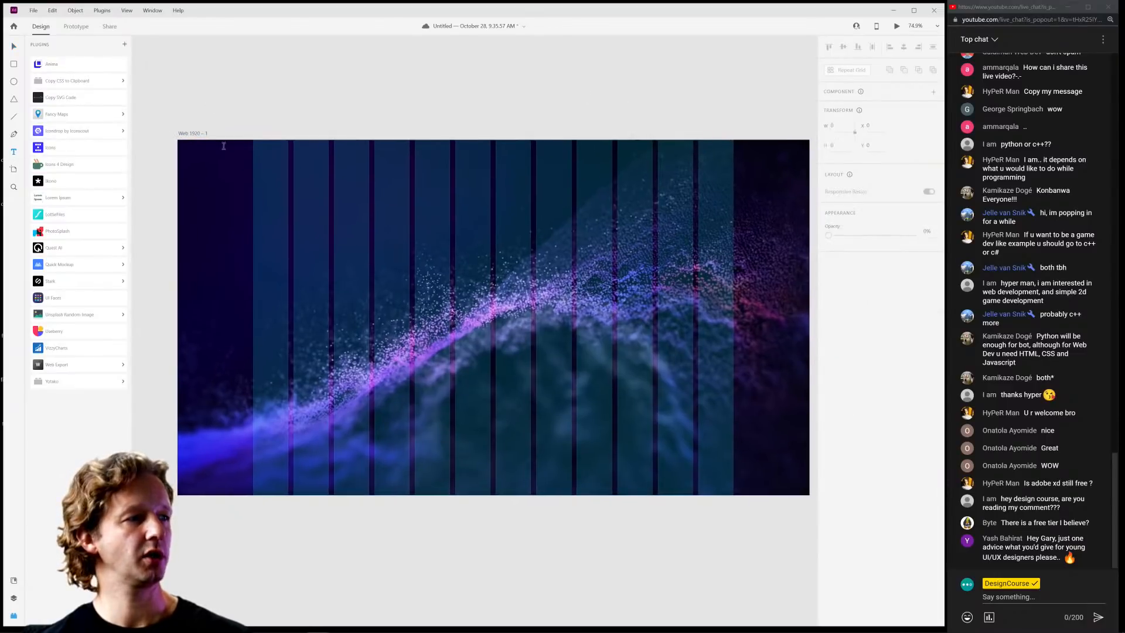
left_click(253, 162)
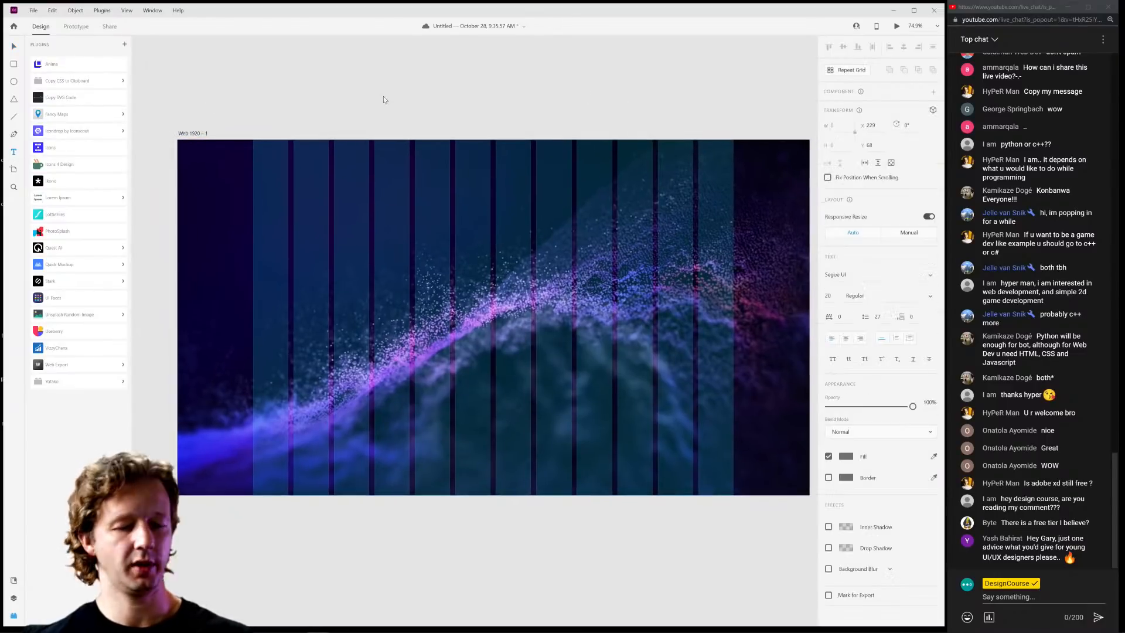
type("John Doe")
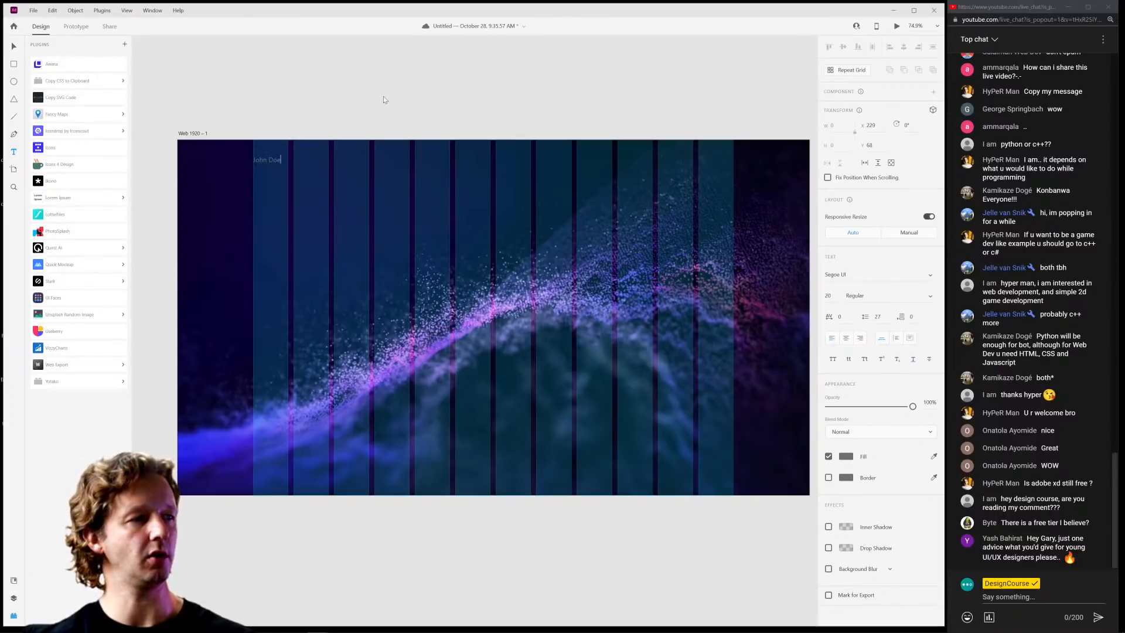
Rewrite the placeholder full name without a space between its two words and set the text's fill colour to white.
key("BackSpace")
key("BackSpace")
key("BackSpace")
key("BackSpace")
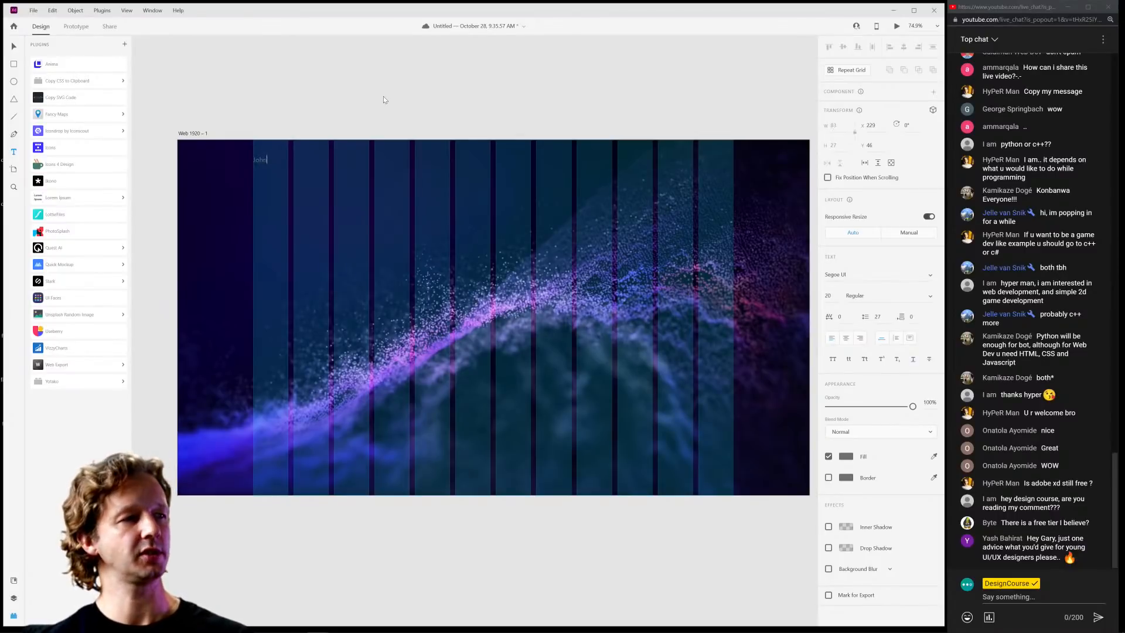
type("Doe")
key("Escape")
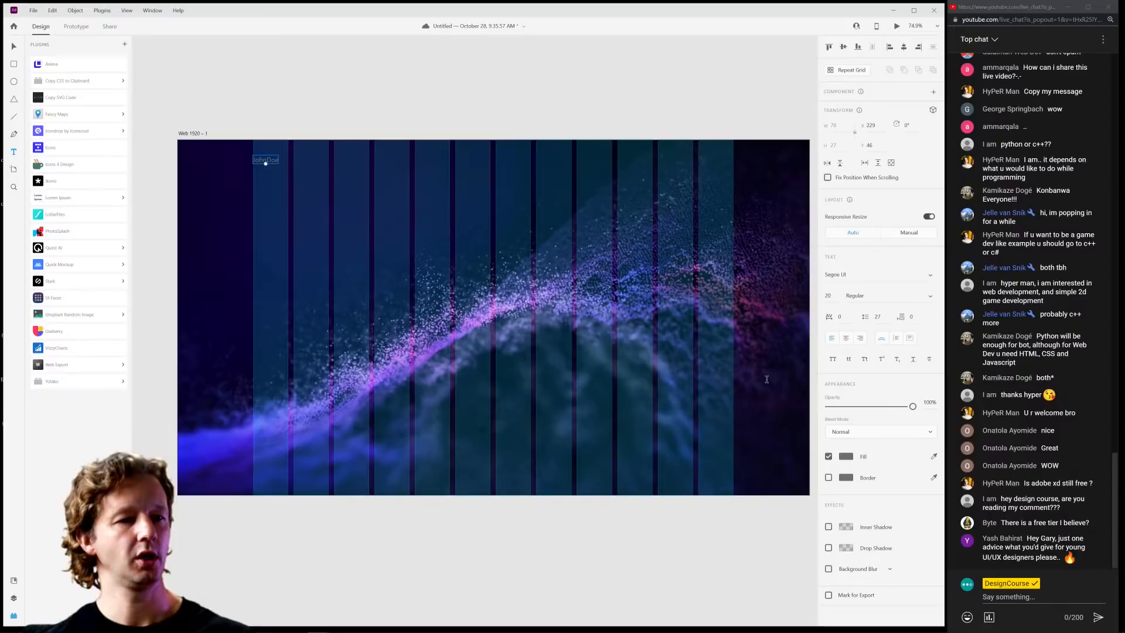
left_click(847, 458)
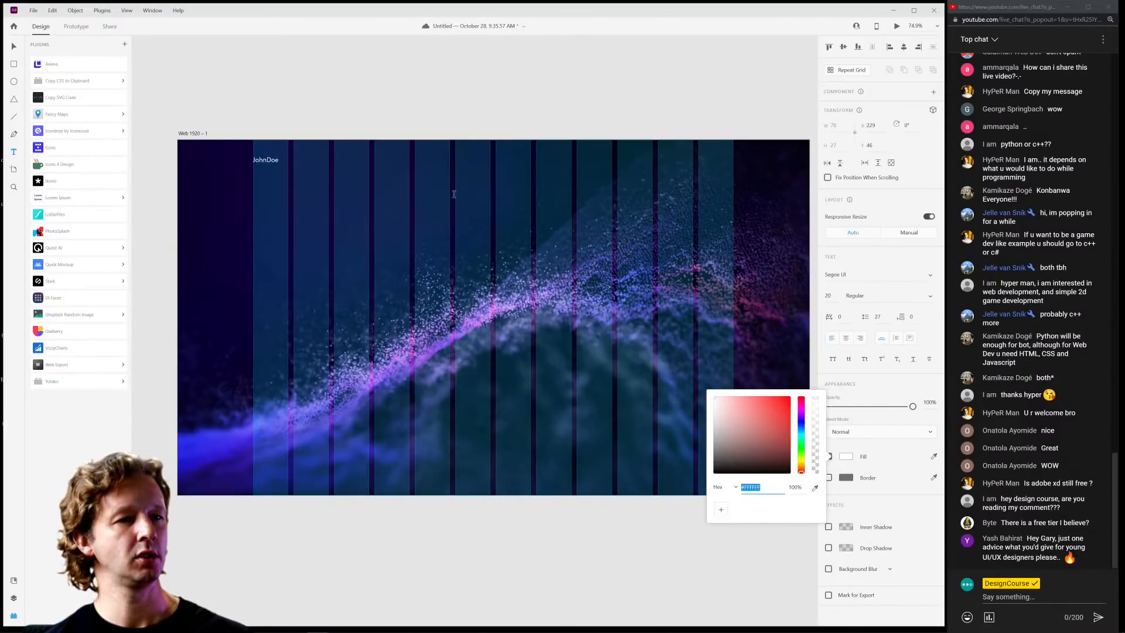
Set the name text's font to Bebas Neue.
left_click(859, 274)
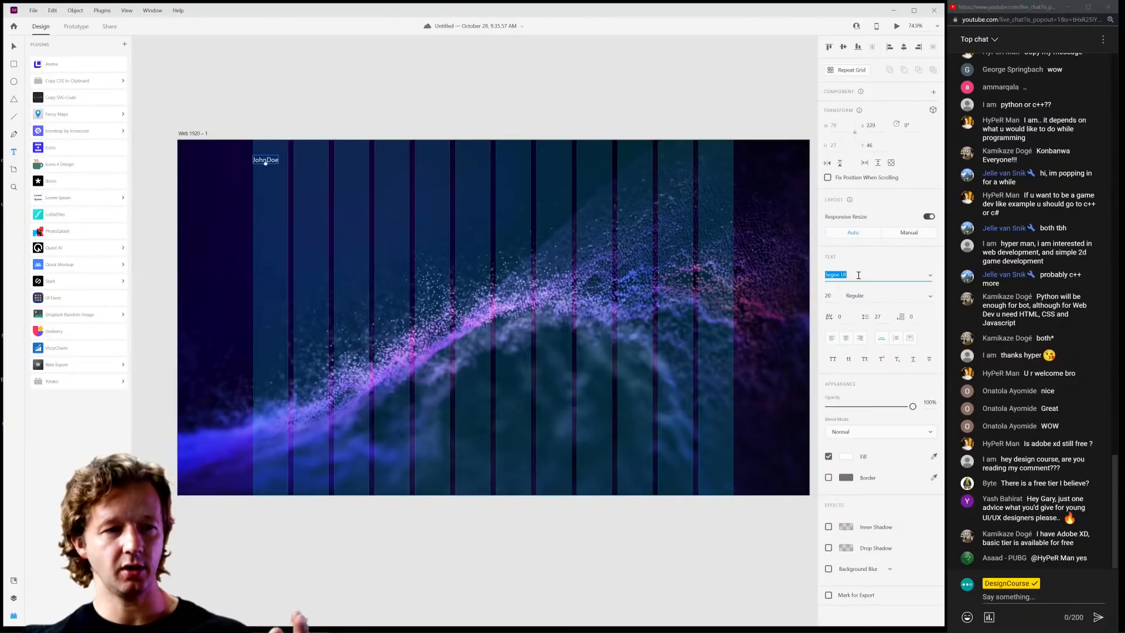
type("Beb")
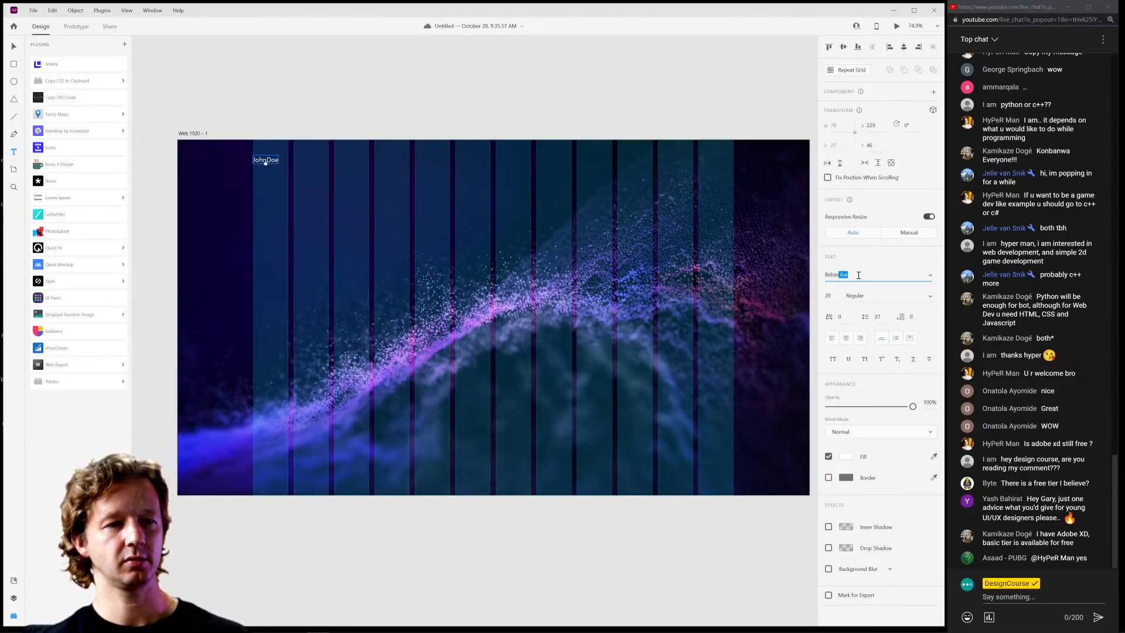
type("as N")
key("Return")
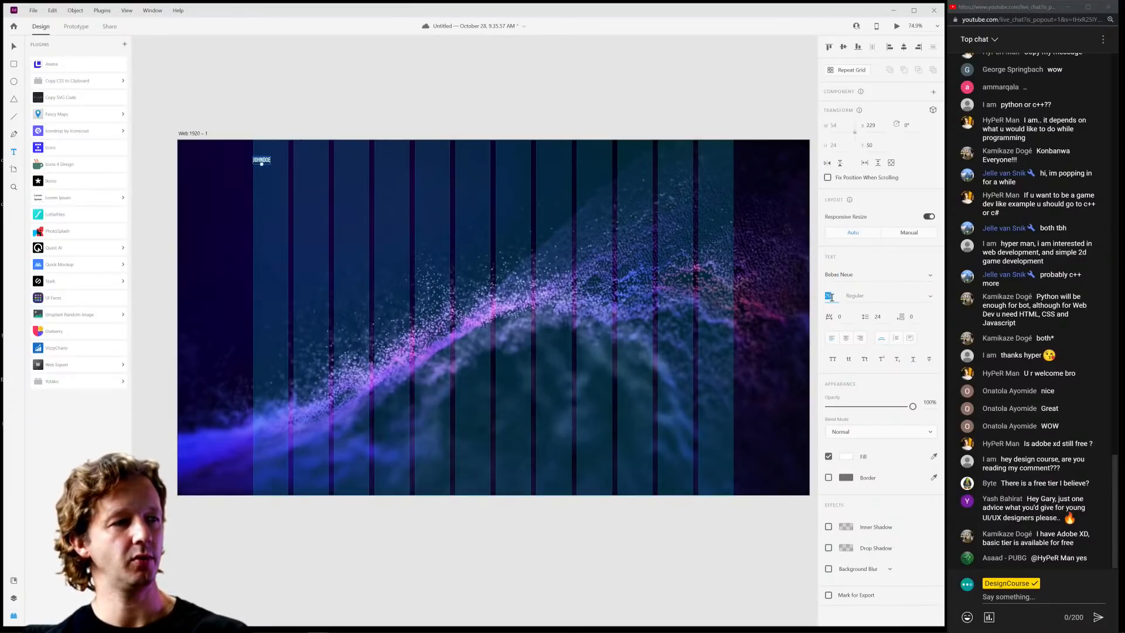
Enlarge the name text to font size 49.
type("24")
key("Up")
key("Up")
key("Up")
key("Up")
key("Up")
key("Up")
key("Up")
key("Up")
key("Up")
key("Up")
key("Up")
key("Up")
key("Up")
key("Up")
key("Up")
key("Up")
key("Up")
key("Up")
key("Up")
key("Up")
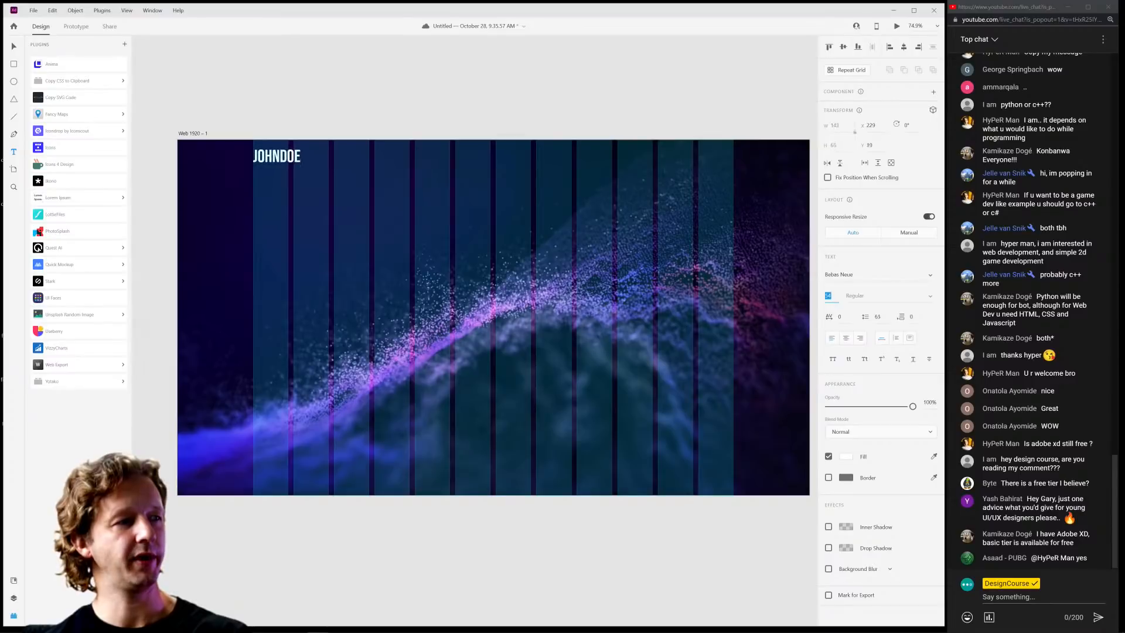
key("Down")
key("Down")
key("Down")
key("Down")
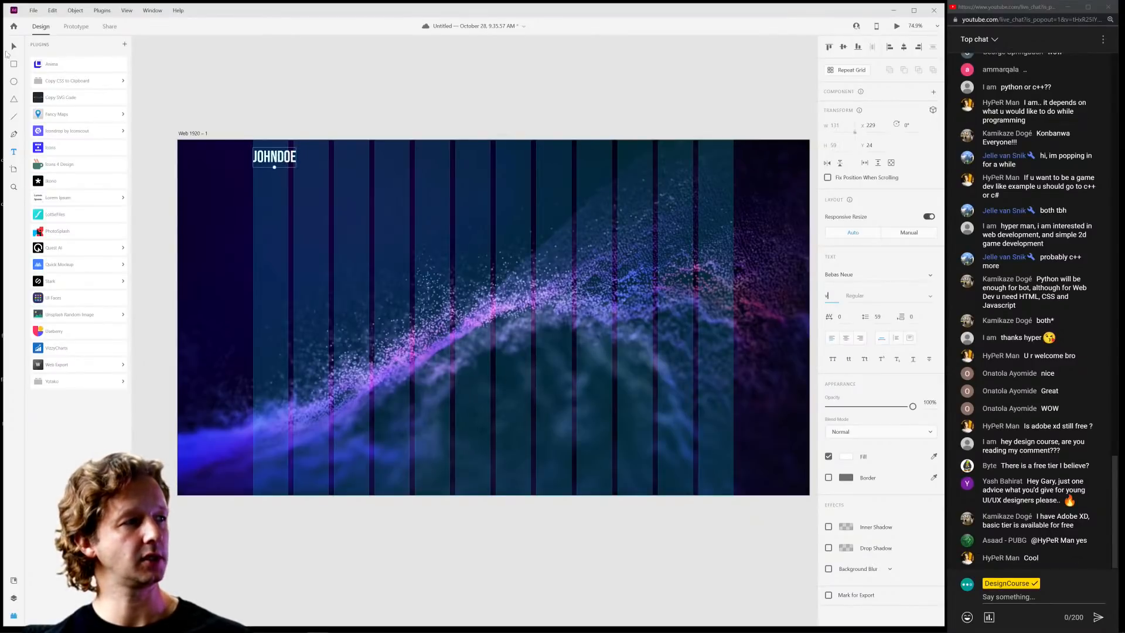
Move the name text slightly lower in the first grid column and set its font size to 37.
left_click(13, 46)
left_click_drag(274, 159, 272, 168)
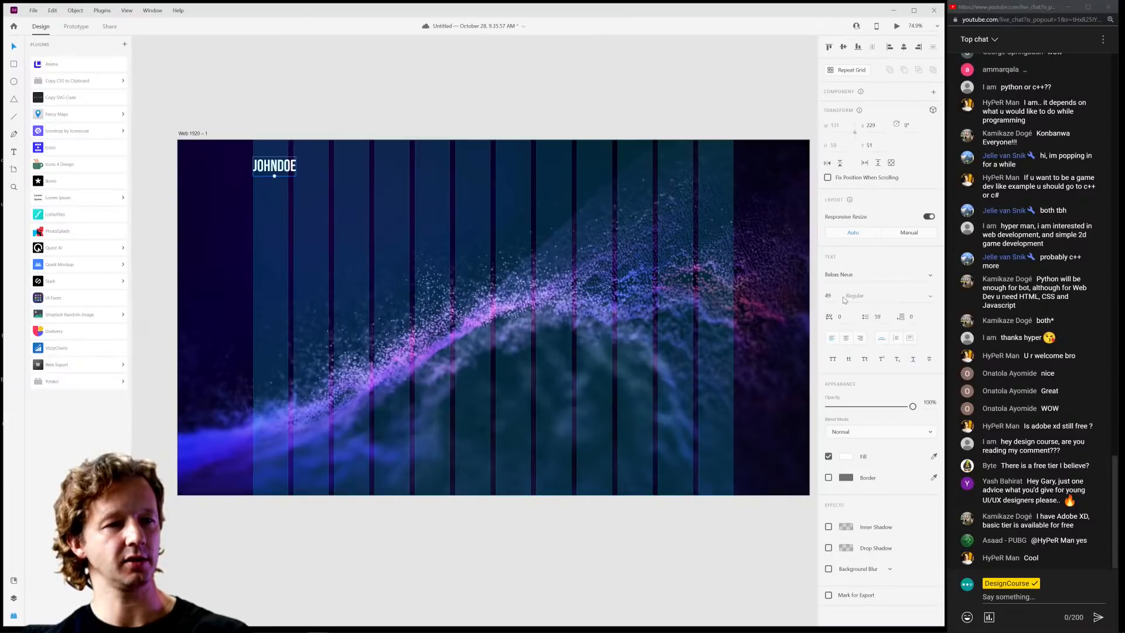
key("Down")
key("Down")
key("Down")
key("Down")
key("Down")
key("Down")
key("Down")
key("Down")
key("Down")
key("Down")
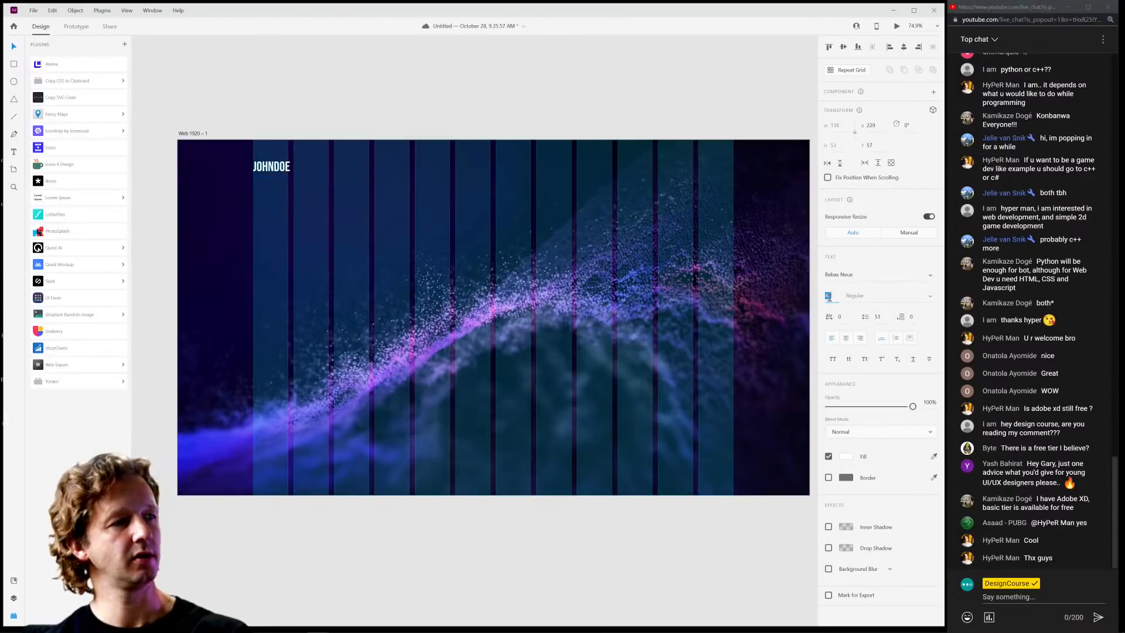
key("Down")
key("Down")
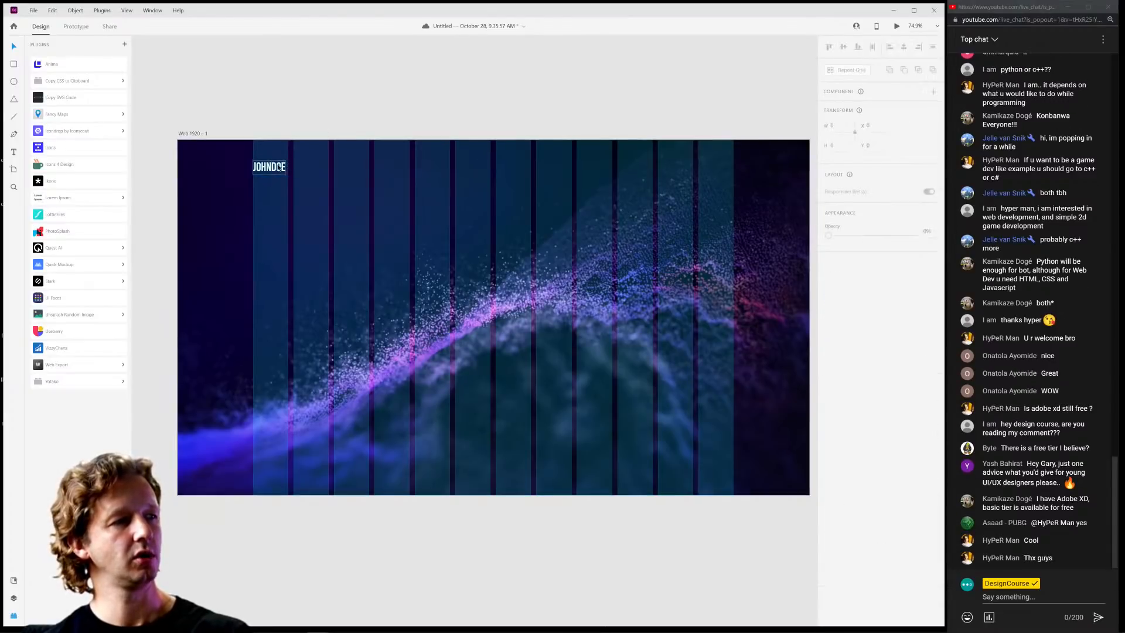
Duplicate the name text level with the original at the ninth grid column and change the copy's text to HOME.
left_click(261, 173)
left_click_drag(261, 174, 592, 191)
scroll(230, 106, "left", 8)
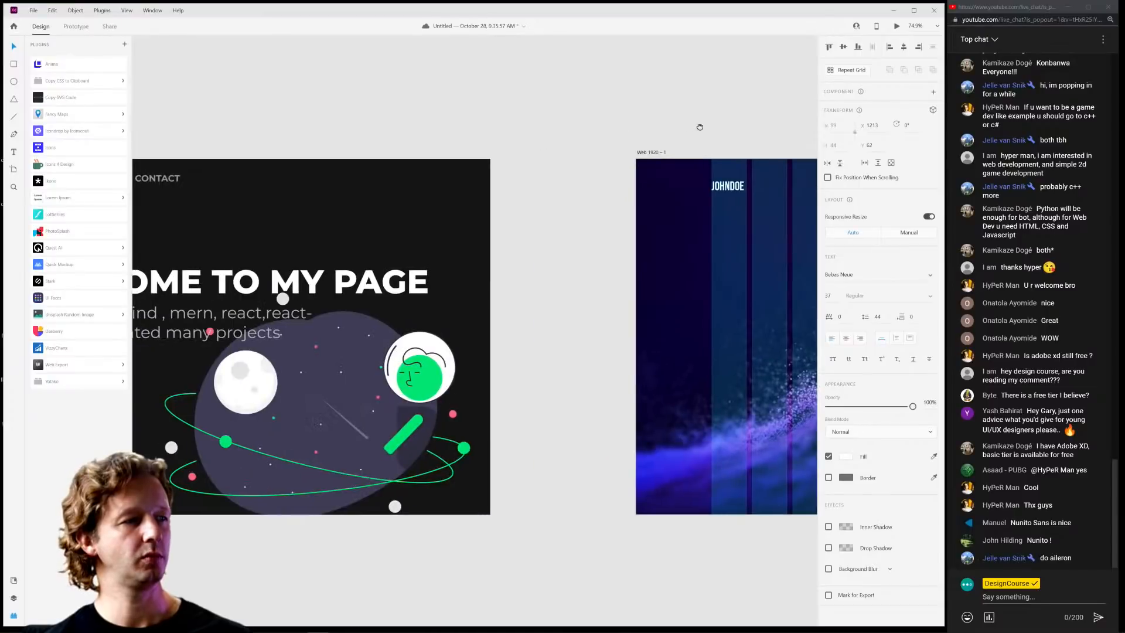
scroll(414, 121, "right", 10)
scroll(489, 119, "down", 1)
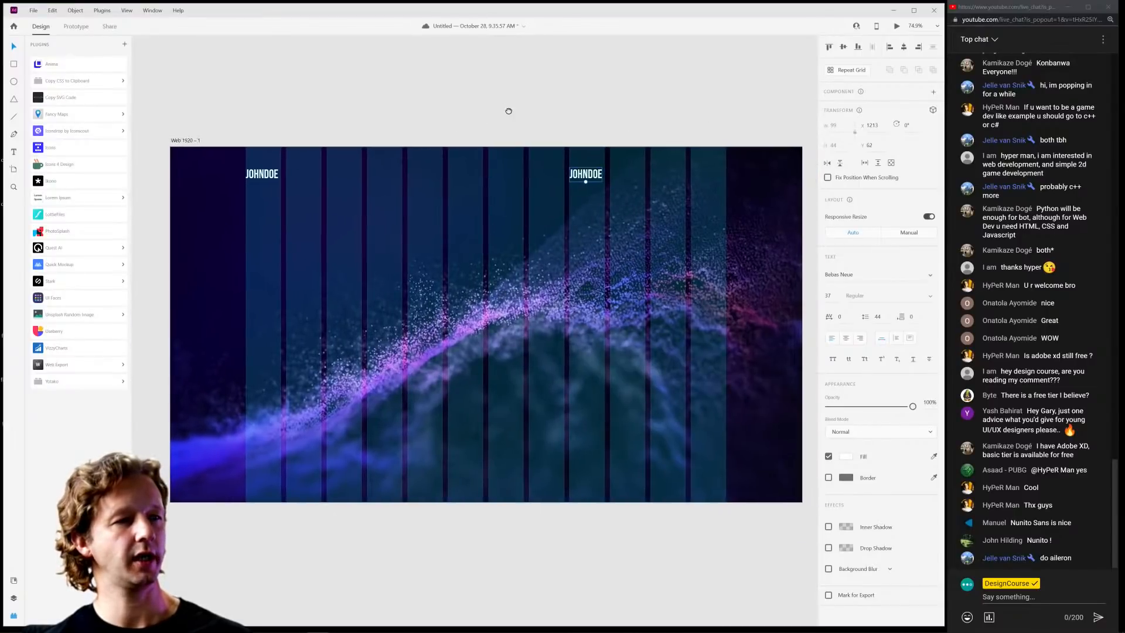
double_click(589, 173)
type("HOME")
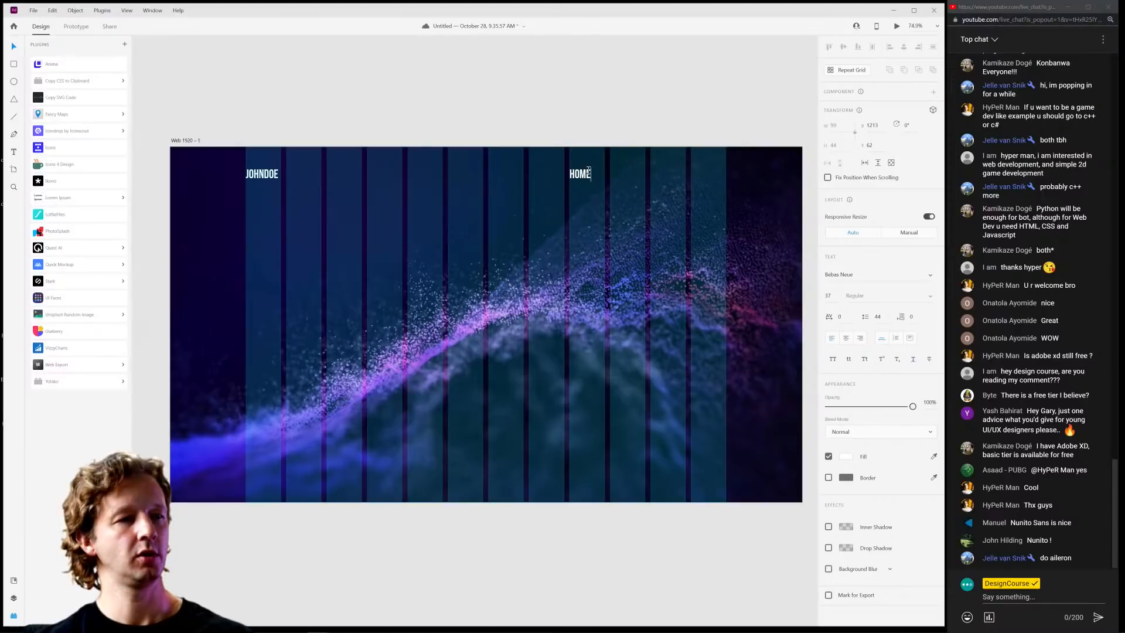
key("Escape")
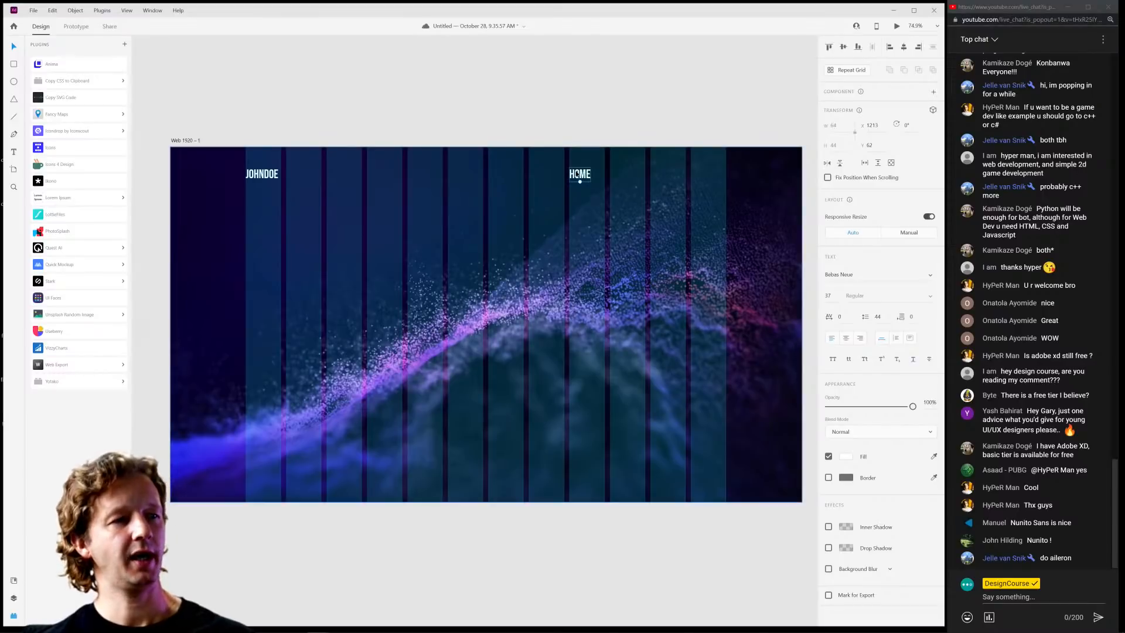
Duplicate the HOME text at the tenth grid column and change the copy's text to PROJECTS.
left_click_drag(590, 173, 623, 177)
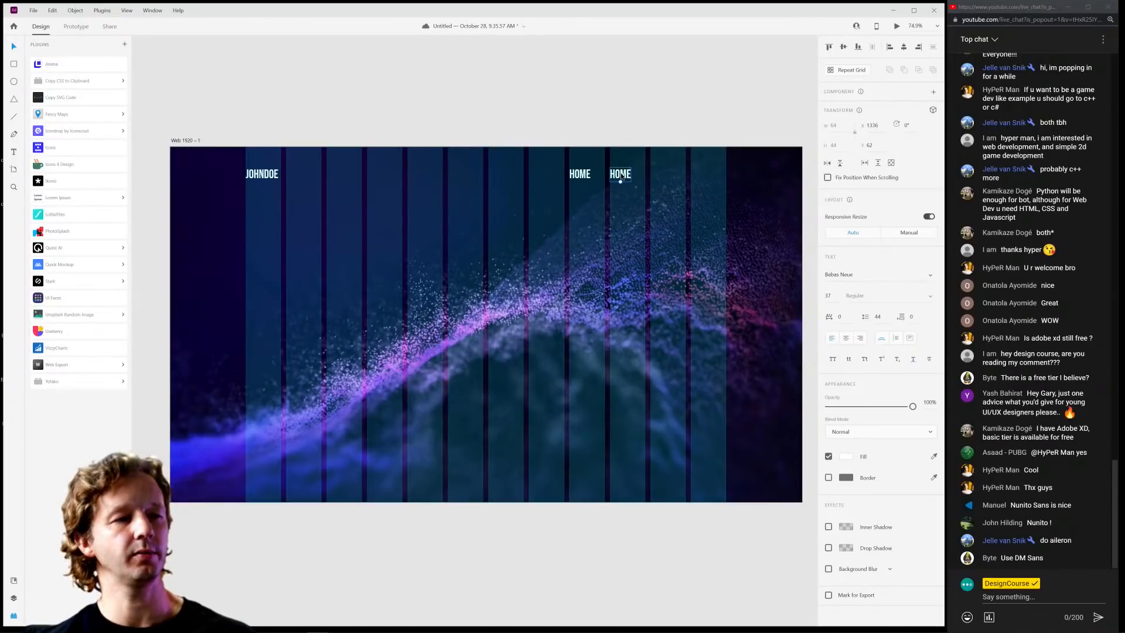
double_click(621, 175)
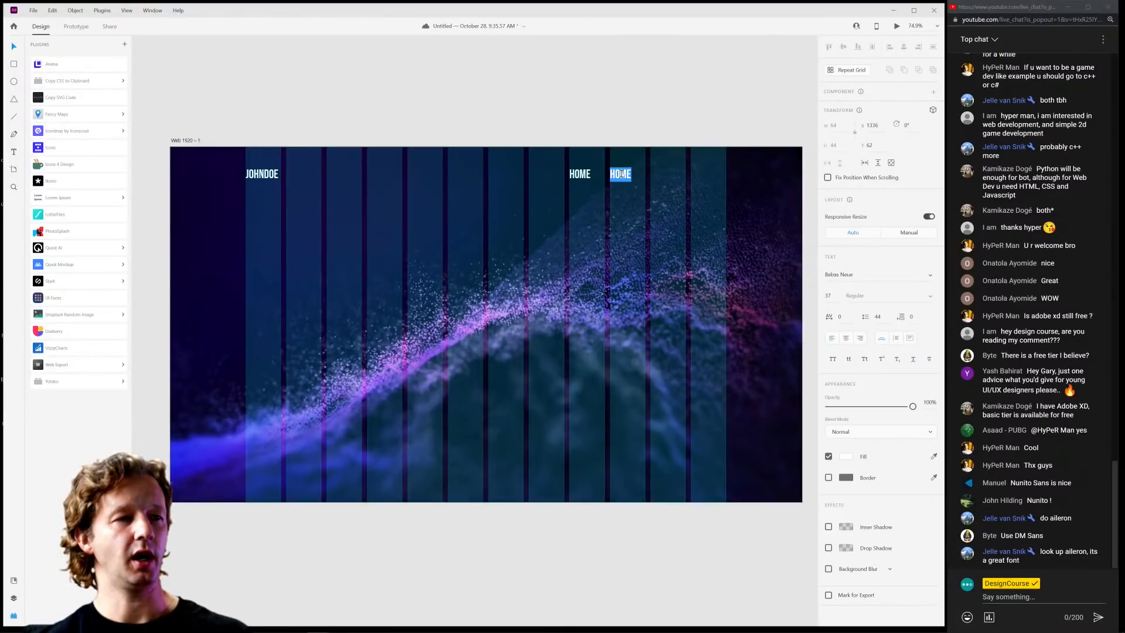
type("PROJECTS")
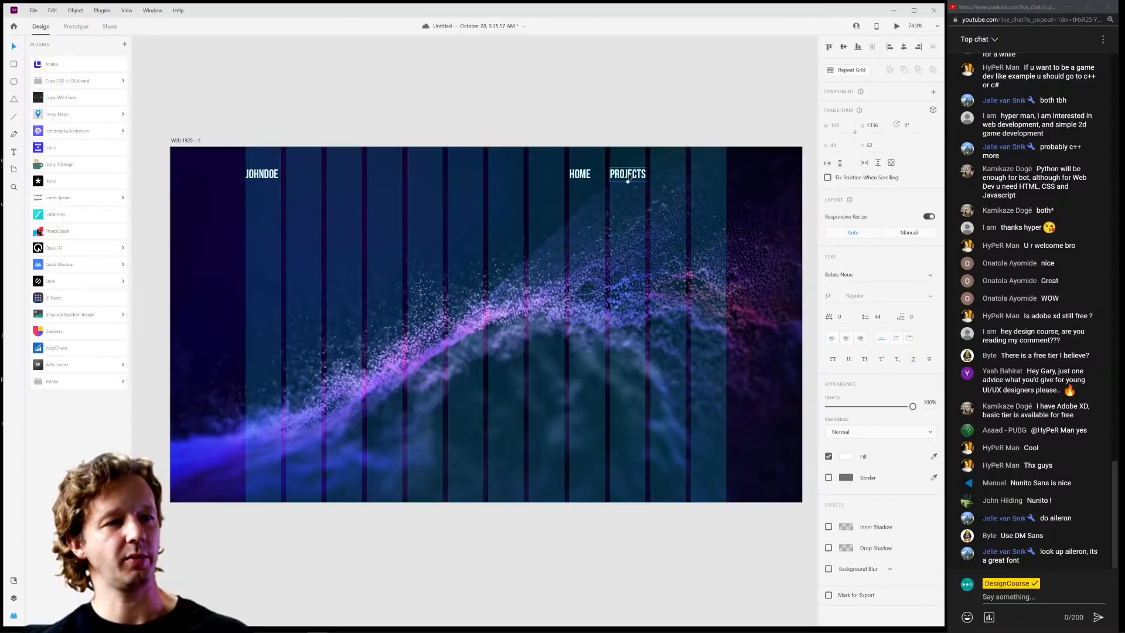
Duplicate the PROJECTS text further along the navigation row and change the copy's text to CONTACT.
left_click_drag(626, 180, 682, 178)
double_click(691, 174)
type("CONTACT")
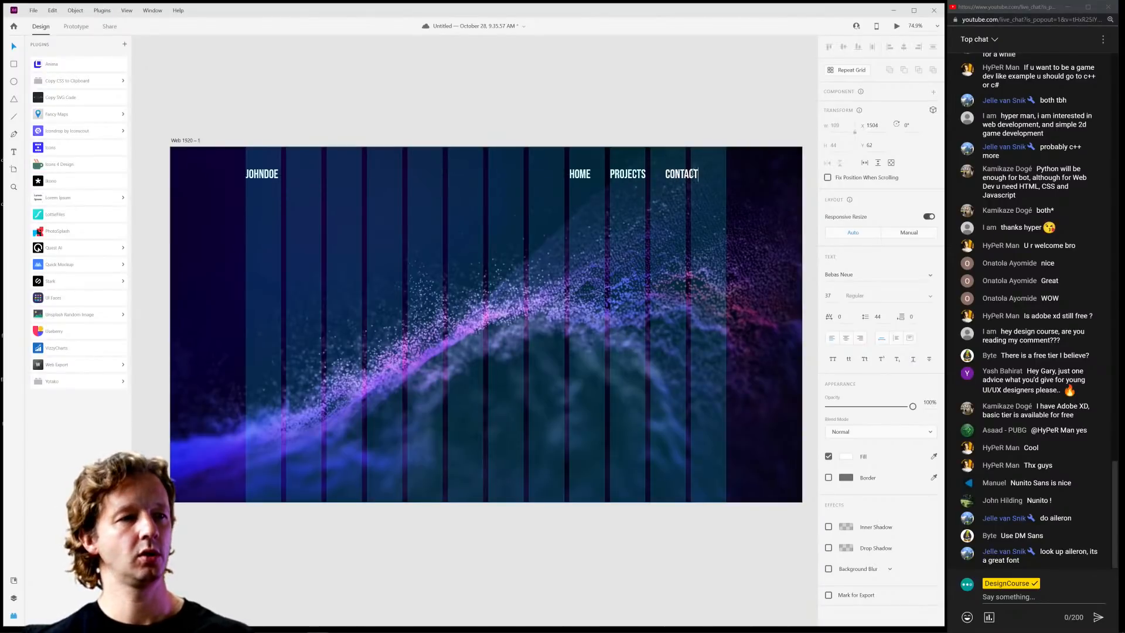
left_click(608, 88)
Move HOME, PROJECTS and CONTACT together so that CONTACT ends at the outer edge of the last grid column.
left_click(576, 174)
left_click(627, 174, "shift")
left_click(681, 174, "shift")
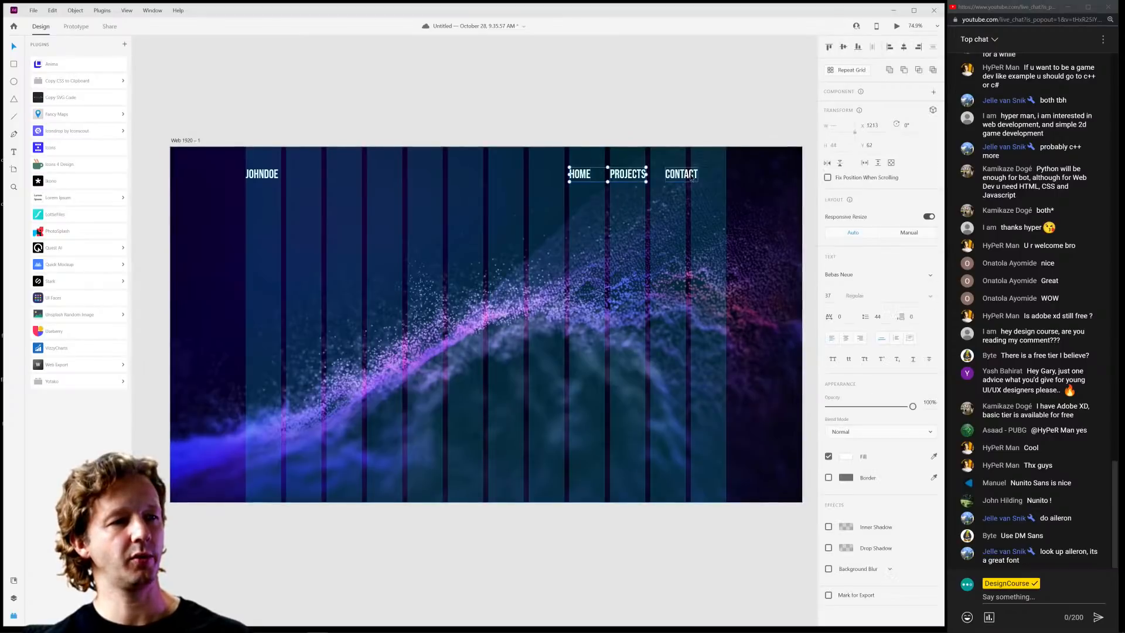
left_click_drag(693, 175, 721, 177)
Set the three navigation links' font size to 26 and realign them with the outer edge of the last grid column.
left_click(836, 299)
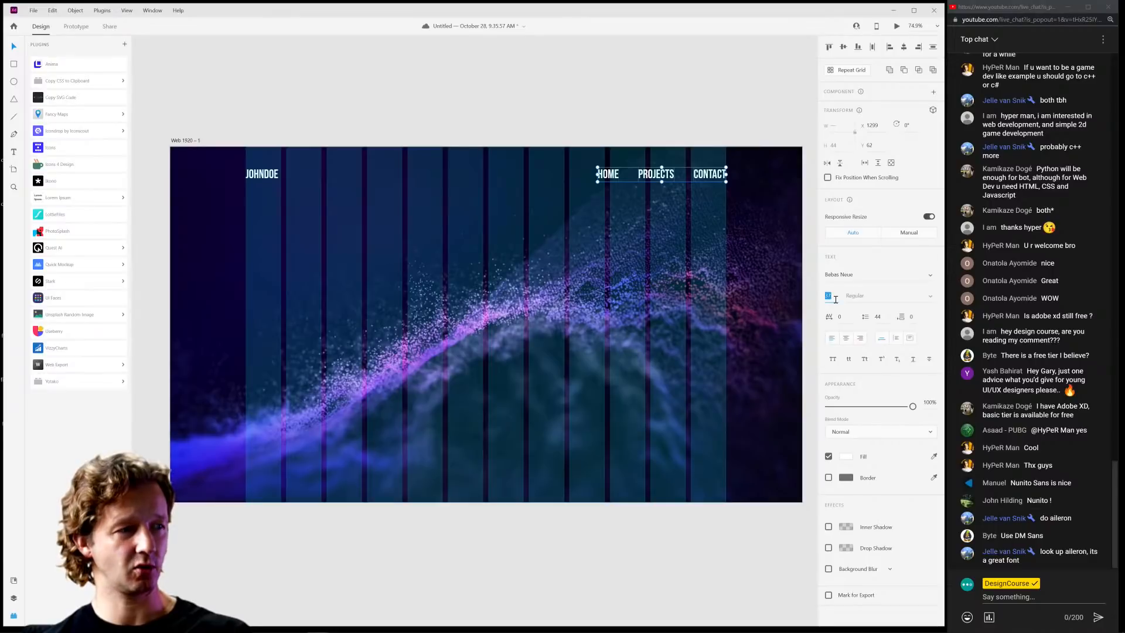
key("Down")
key("Down")
key("Down")
key("Down")
key("Down")
key("Down")
key("Down")
key("Down")
key("Down")
key("Down")
key("Down")
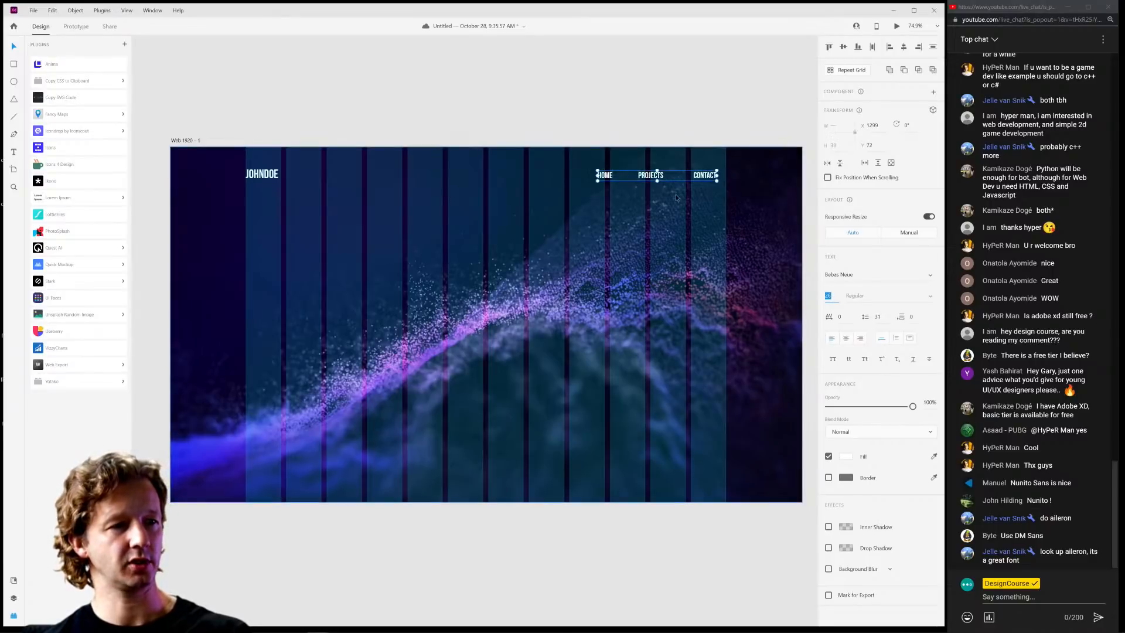
left_click_drag(652, 176, 662, 177)
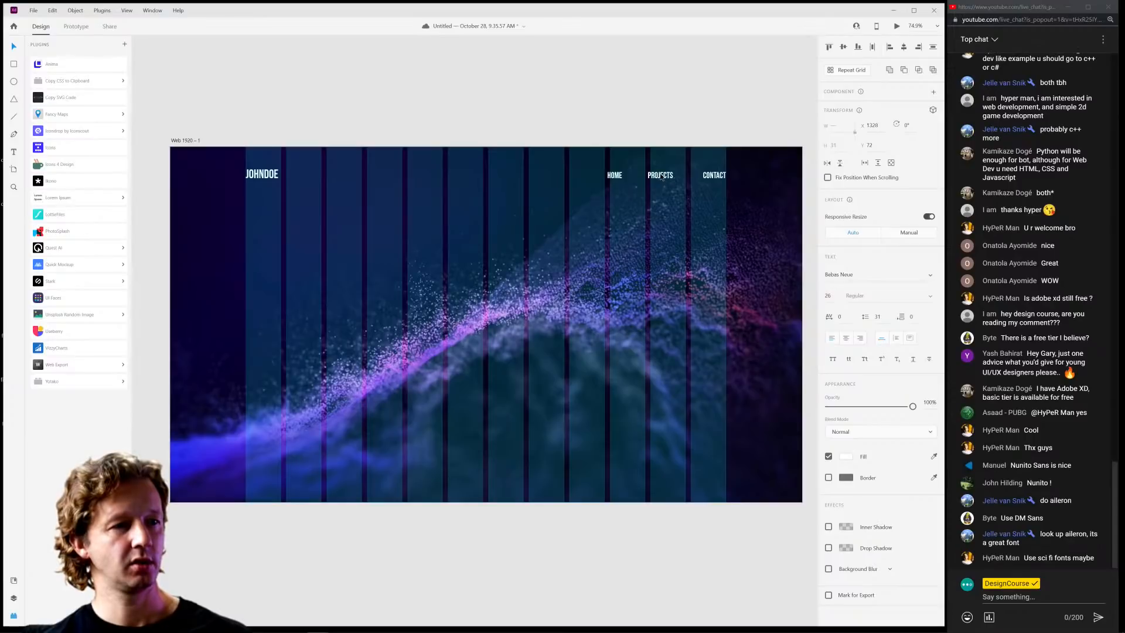
Nudge the HOME, PROJECTS and CONTACT links up to about Y 69 to line up with the name text.
left_click(584, 88)
left_click_drag(571, 129, 724, 201)
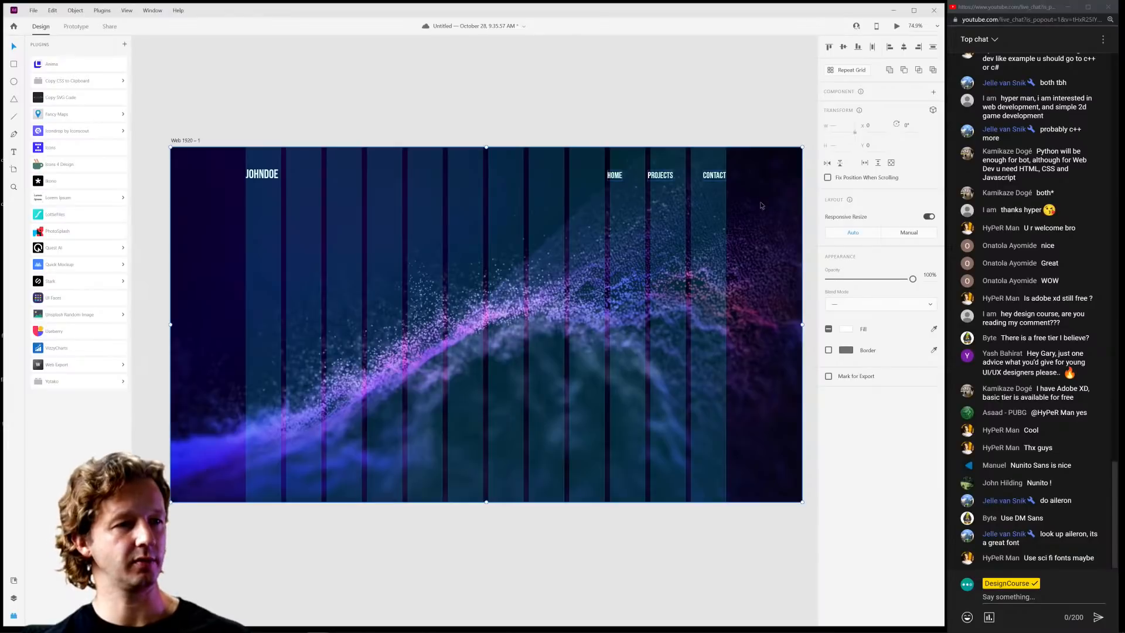
left_click(724, 177)
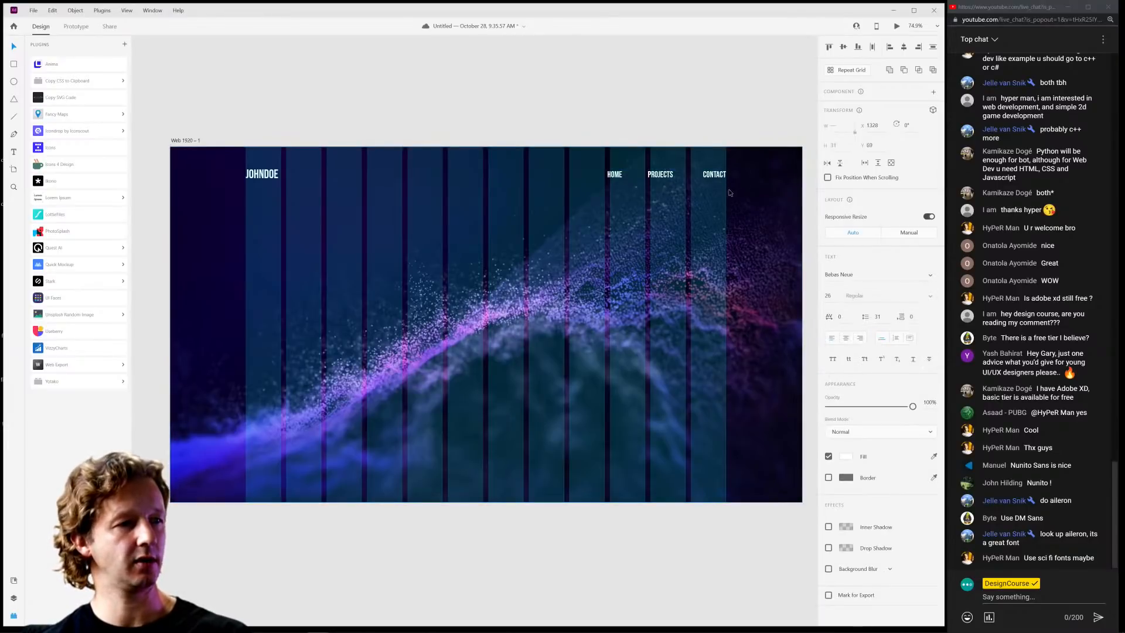
key("Down")
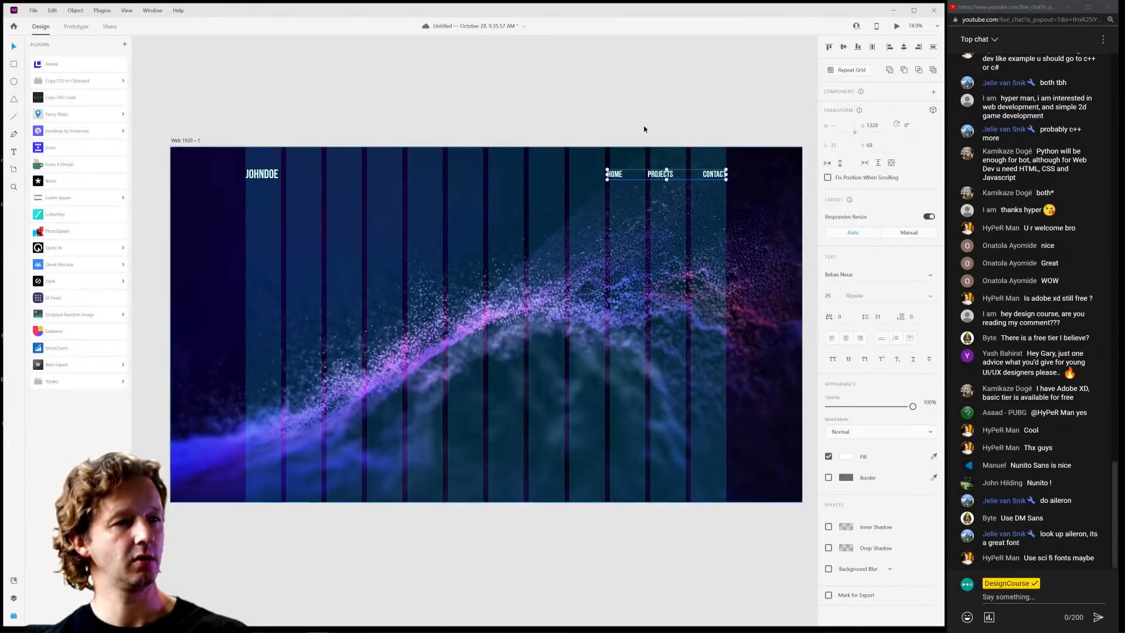
left_click(605, 106)
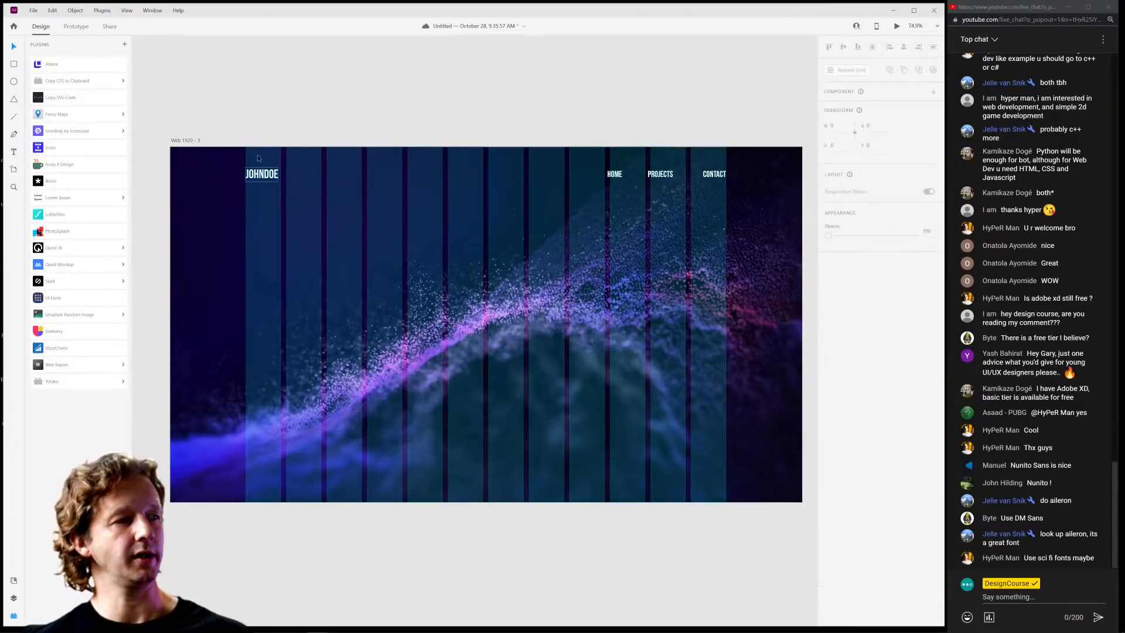
Turn off the Web 1920 artboard's layout grid and nudge the name text up to Y 58.
left_click(184, 139)
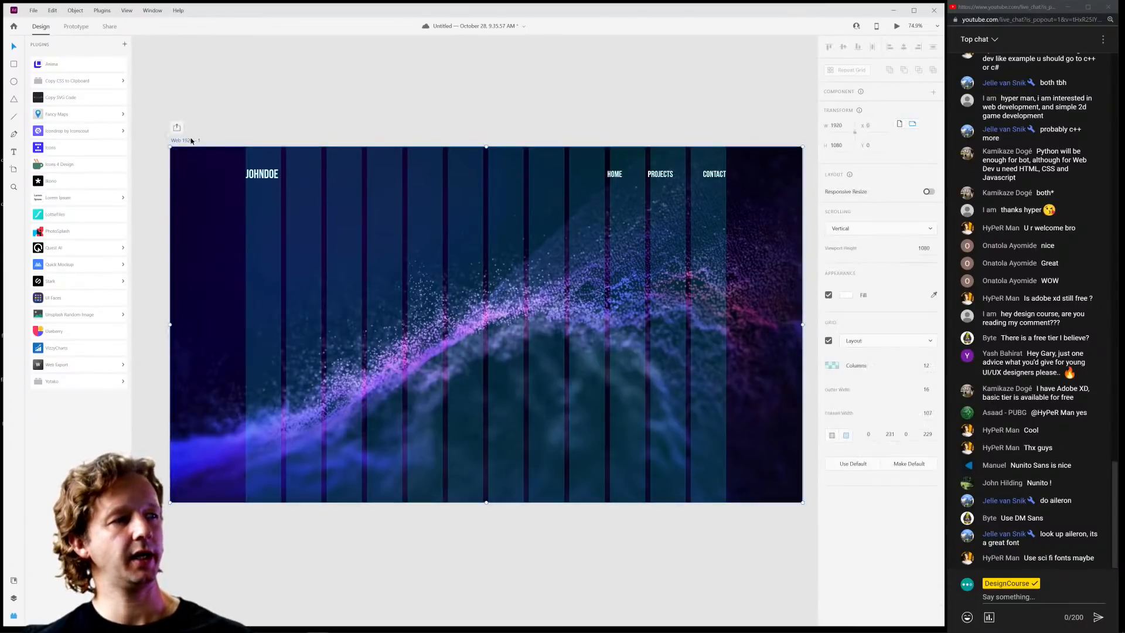
left_click(828, 341)
left_click(384, 90)
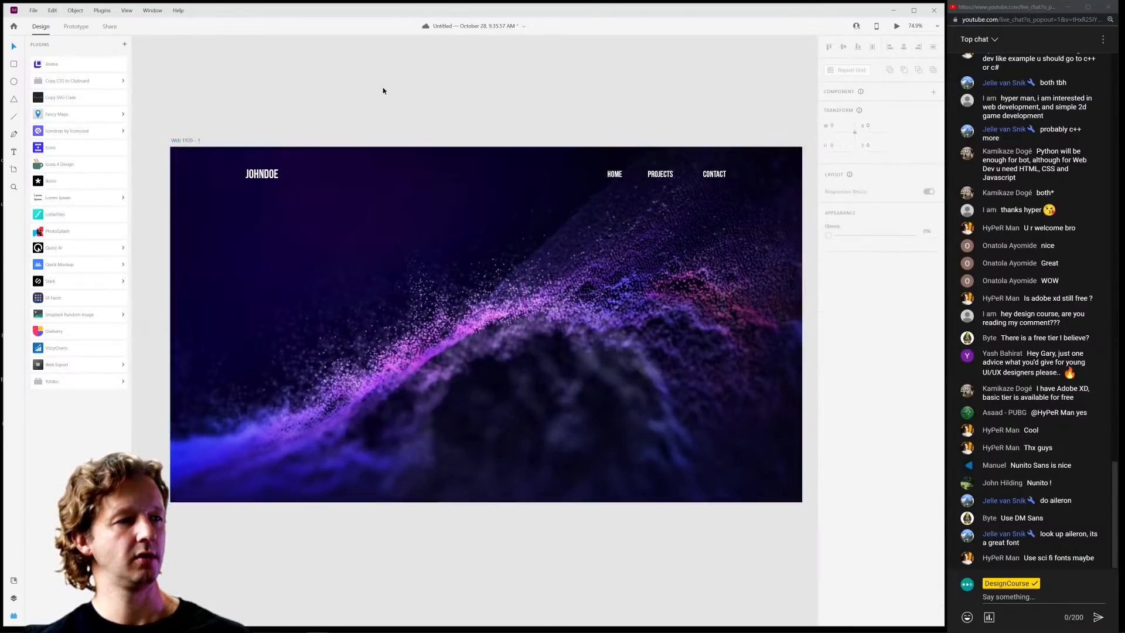
left_click(261, 173)
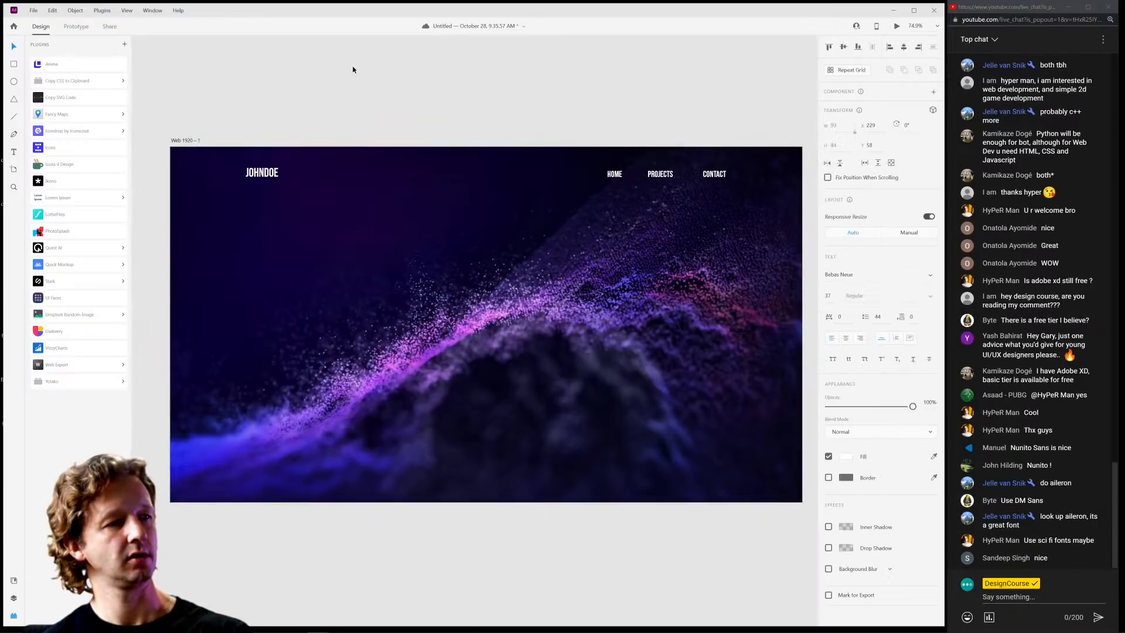
left_click(398, 88)
Duplicate the HOME link into the open area below the navigation at about X 1138, Y 274, and try Aileron as its font.
scroll(409, 96, "down", 3)
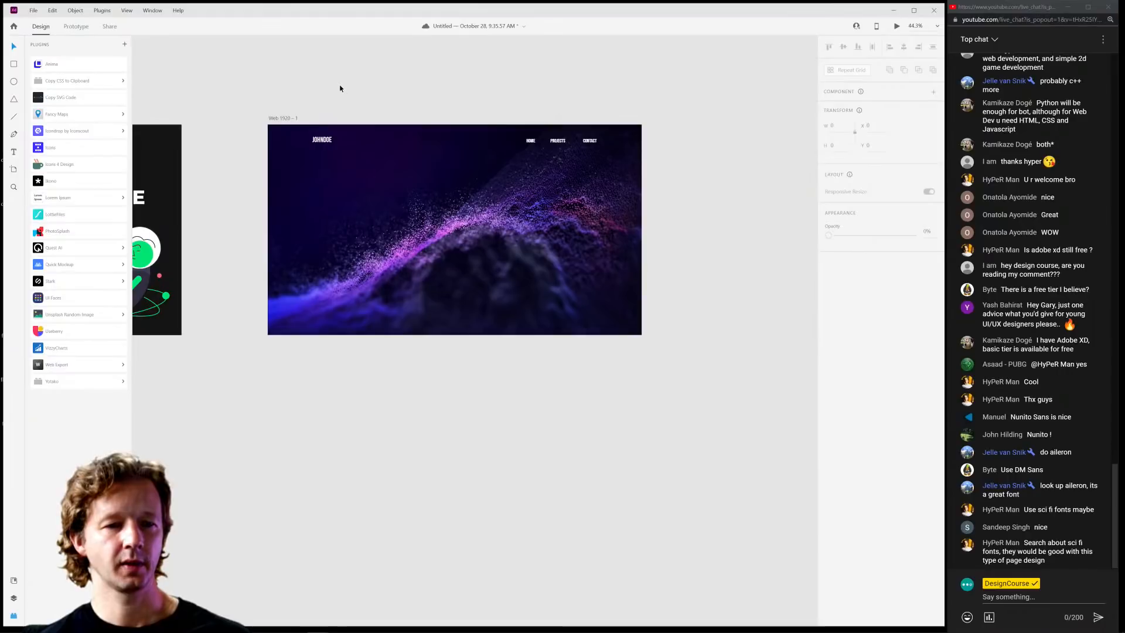
scroll(497, 109, "up", 3)
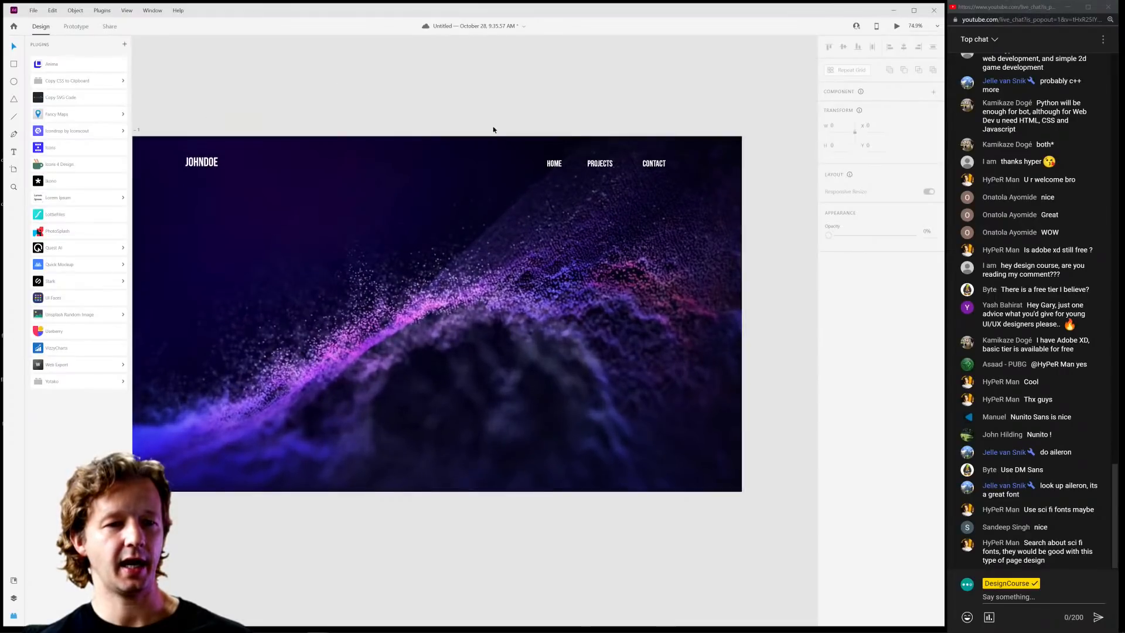
left_click(554, 165)
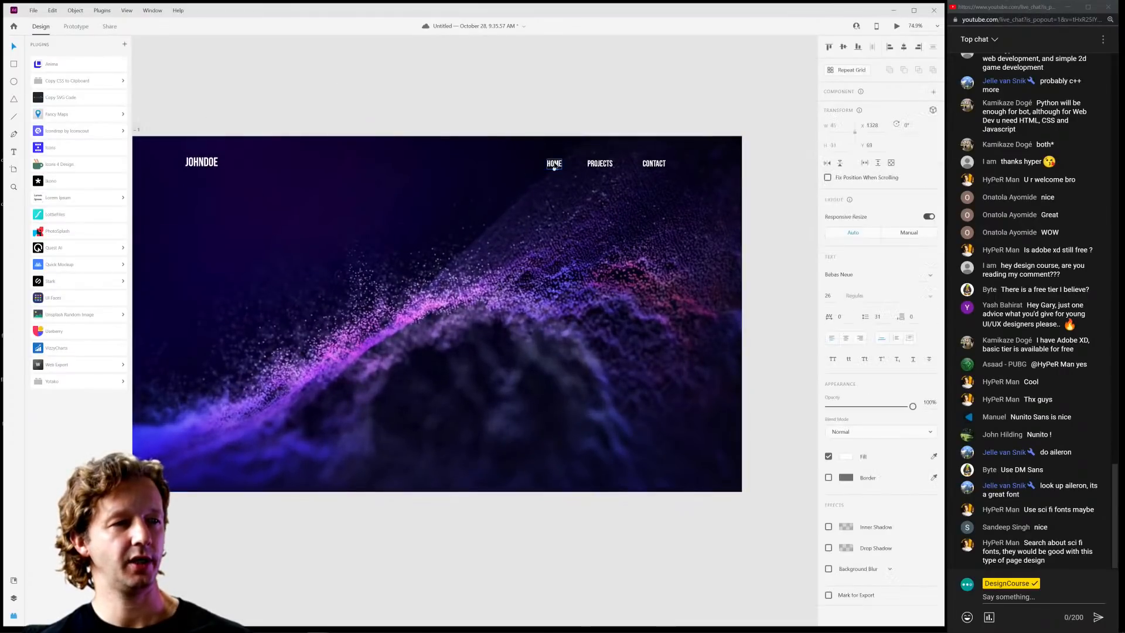
left_click_drag(554, 165, 491, 233)
left_click(858, 277)
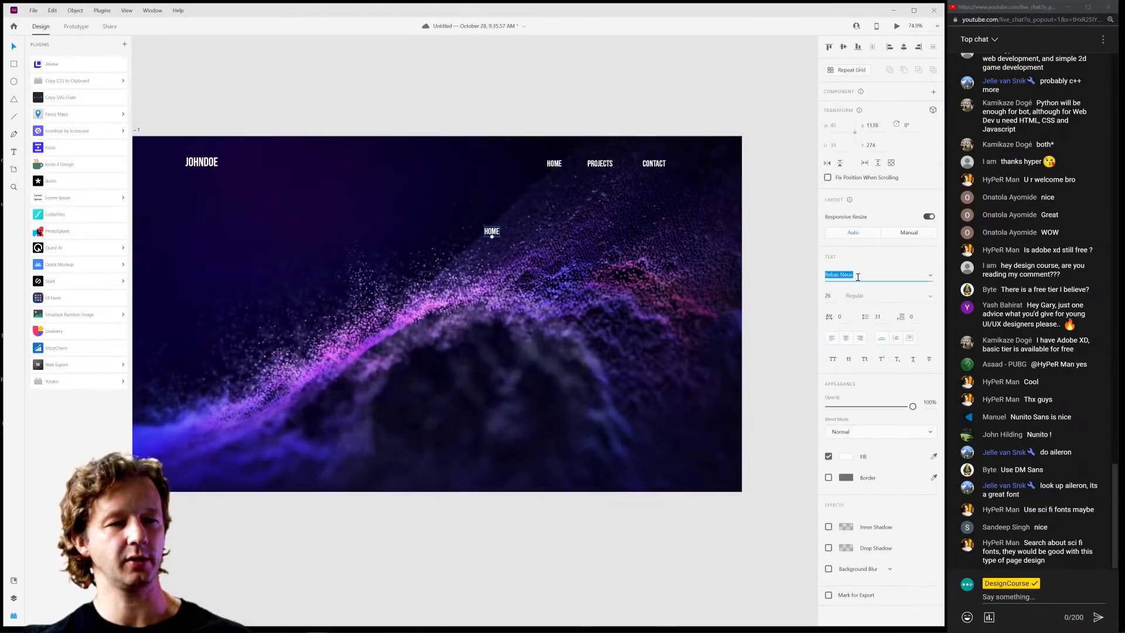
type("Aile")
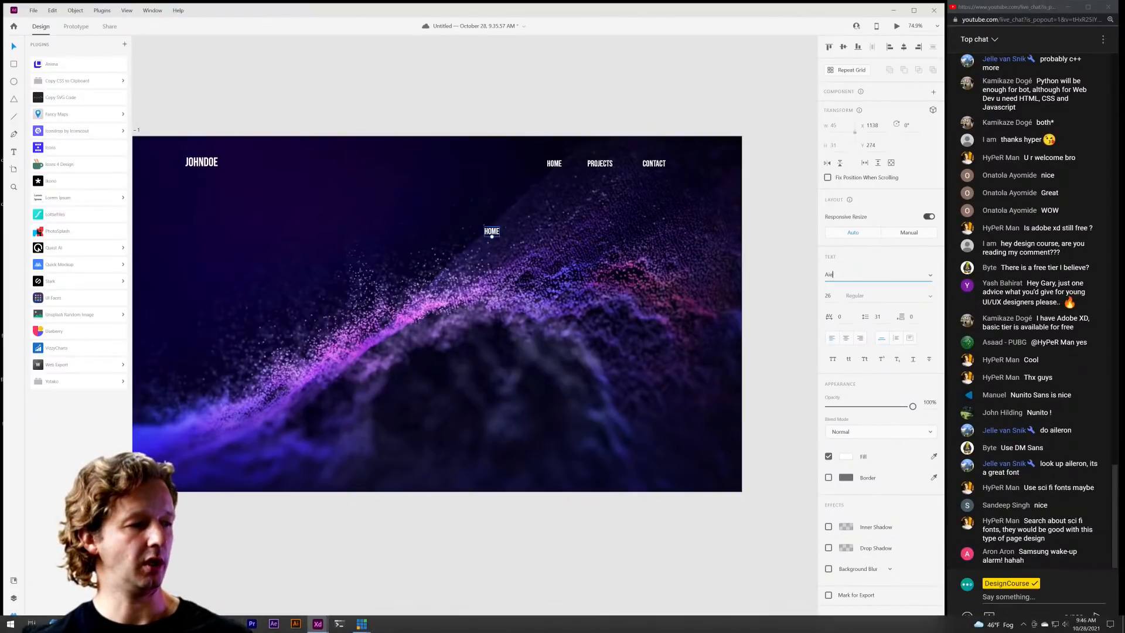
Search the web for "aileron font" in a new Chrome window and open Font Squirrel's Aileron page.
right_click(76, 624)
left_click(76, 576)
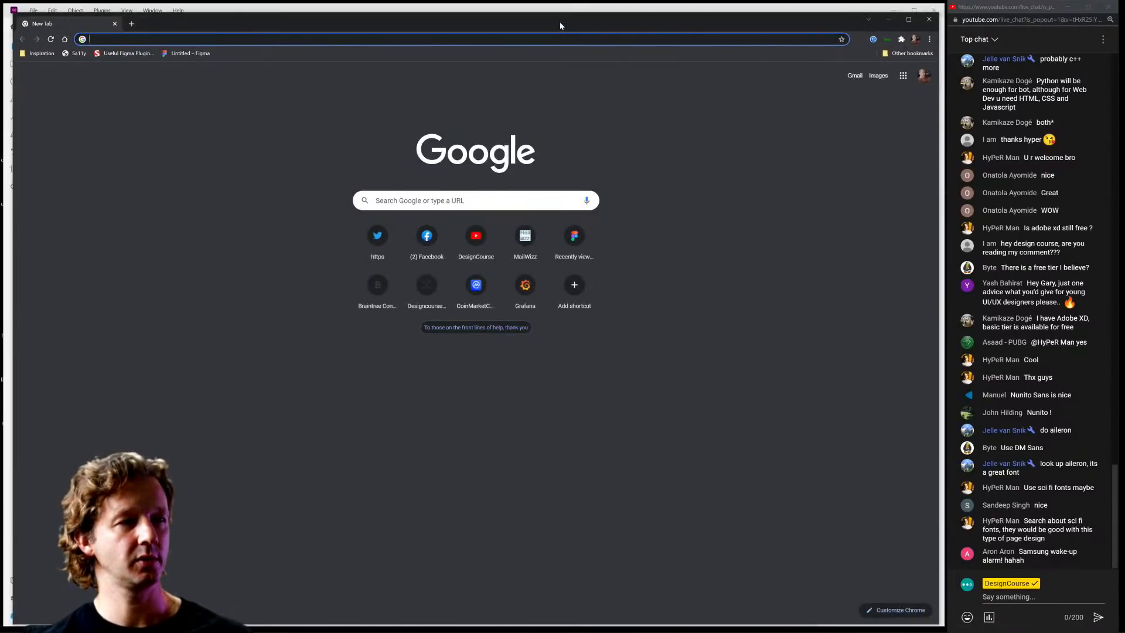
double_click(1070, 463)
key("ctrl+c")
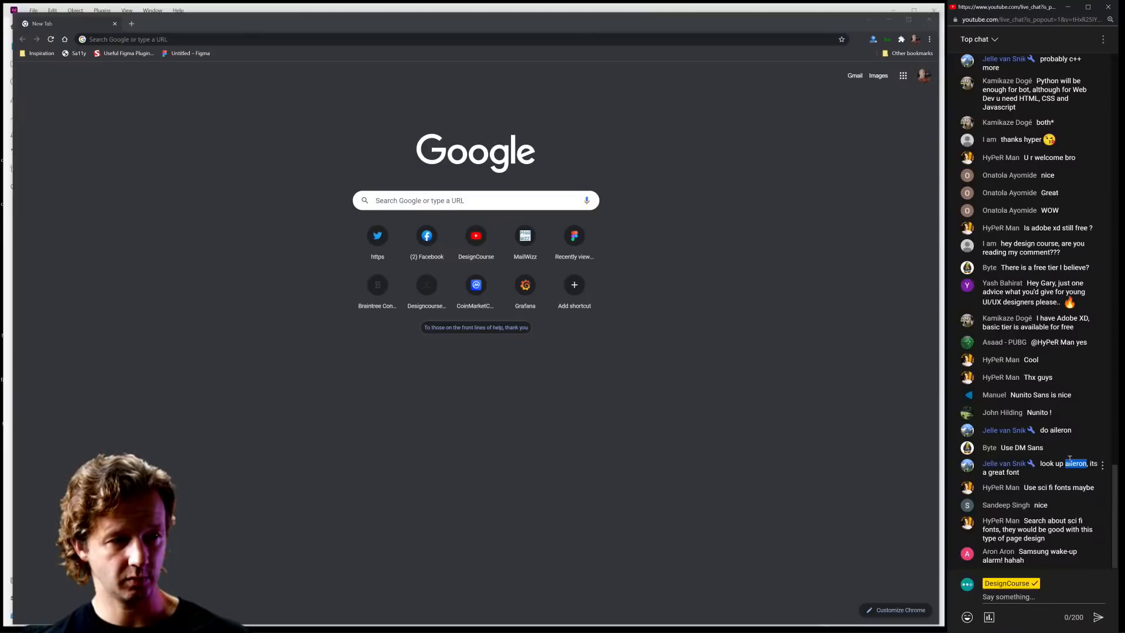
left_click(302, 40)
key("ctrl+v")
type("font")
key("Return")
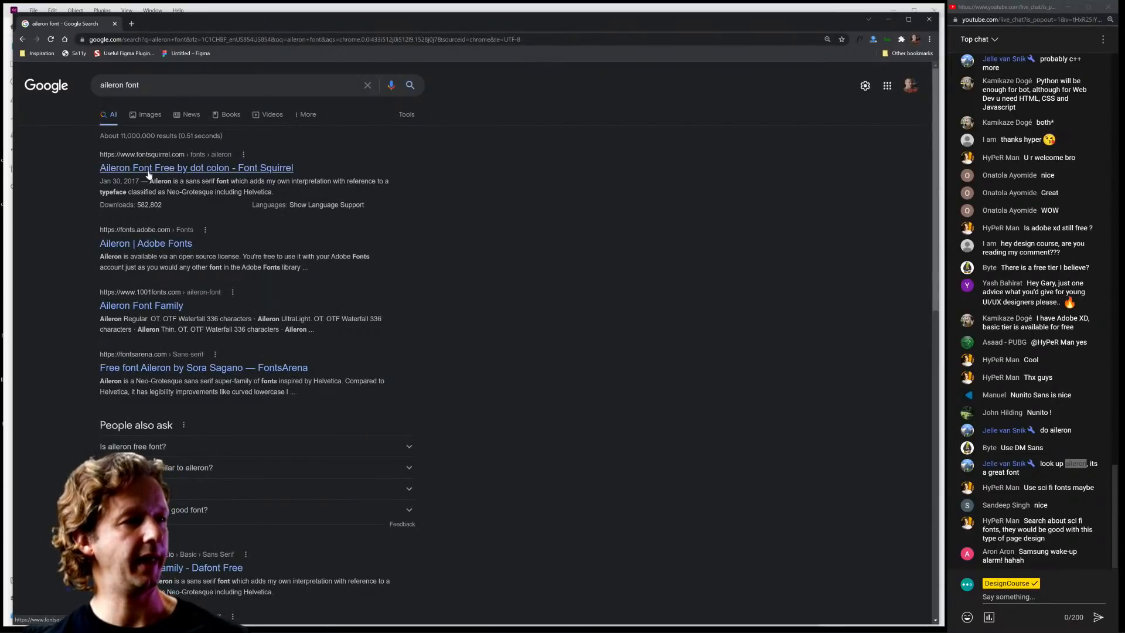
left_click(153, 170)
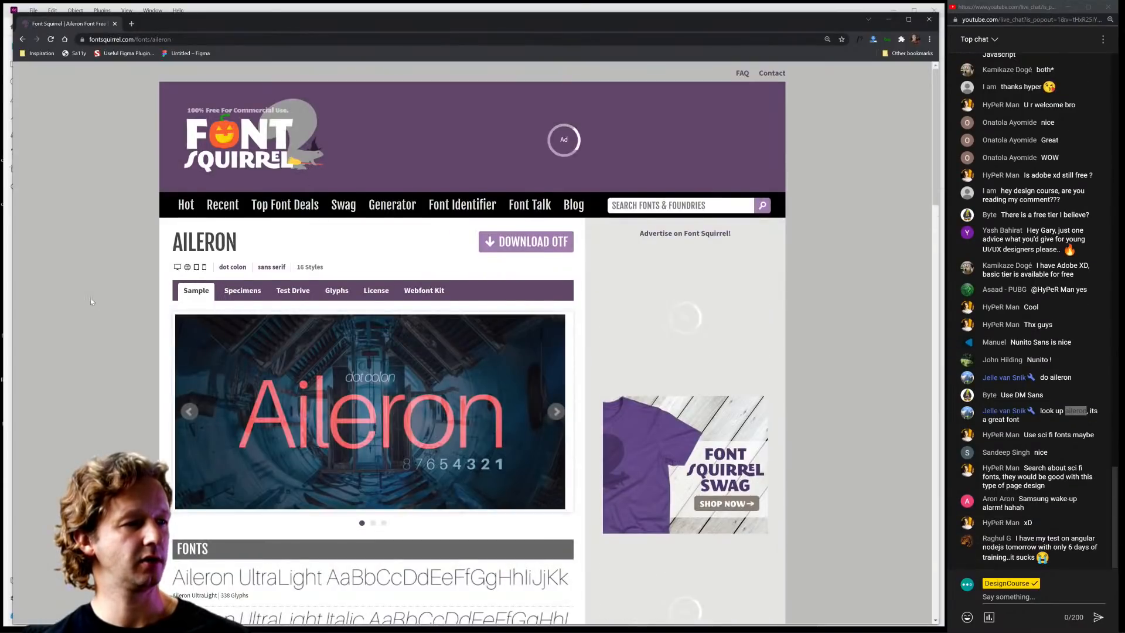
Download the Aileron OTF package from Font Squirrel and open aileron.zip.
scroll(91, 297, "down", 2)
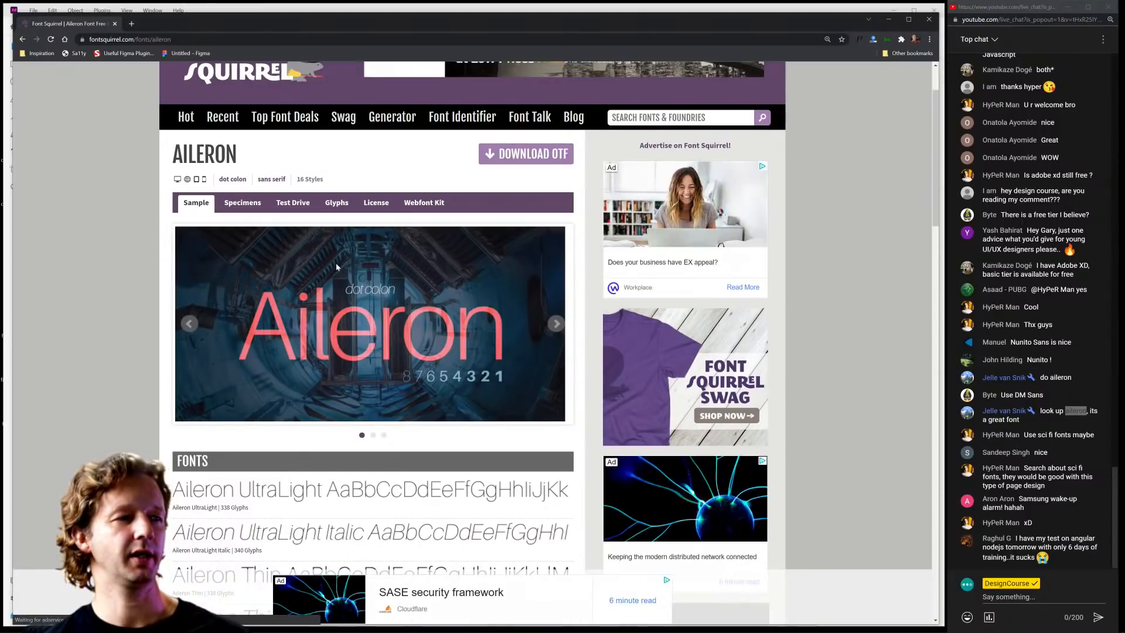
left_click(526, 153)
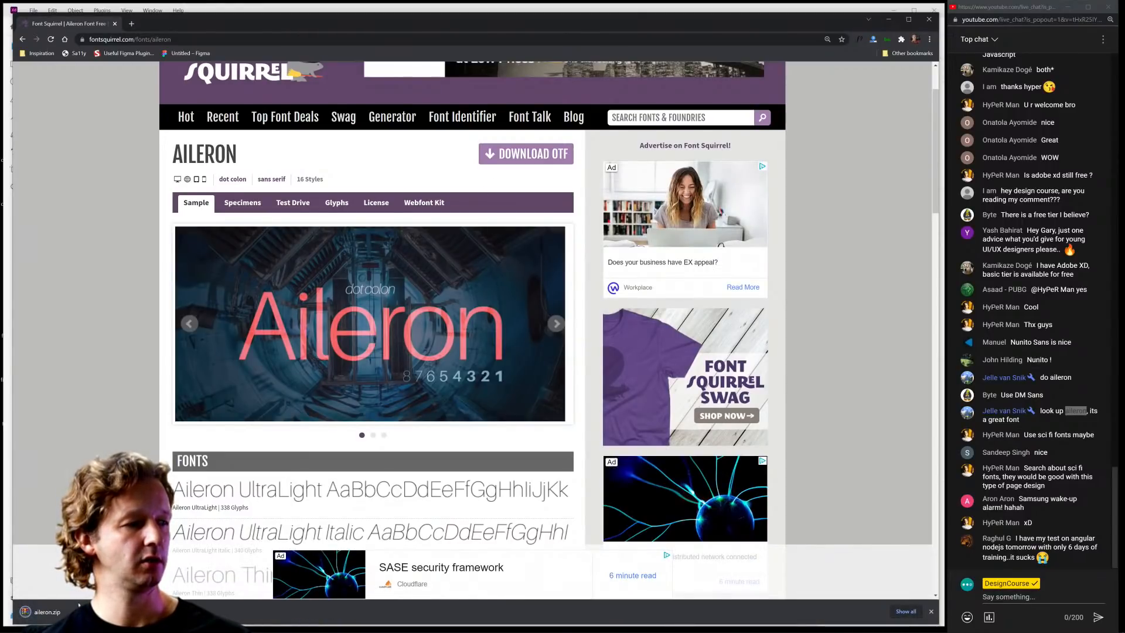
left_click(79, 604)
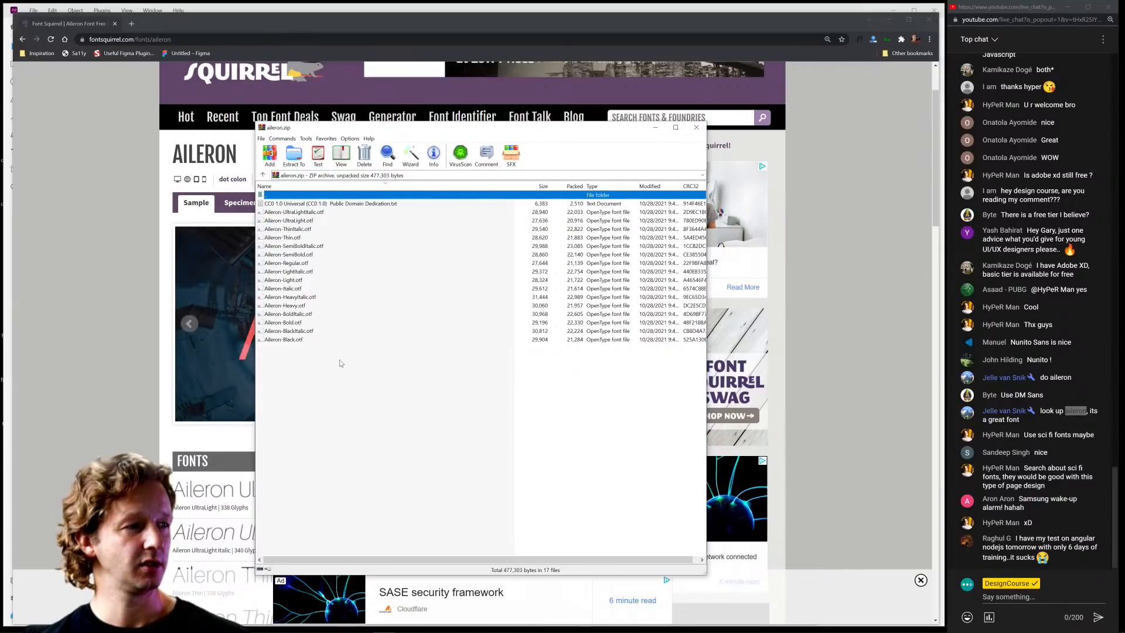
Install all the Aileron OTF files from aileron.zip, close the archive and return to Adobe XD.
left_click_drag(339, 363, 302, 213)
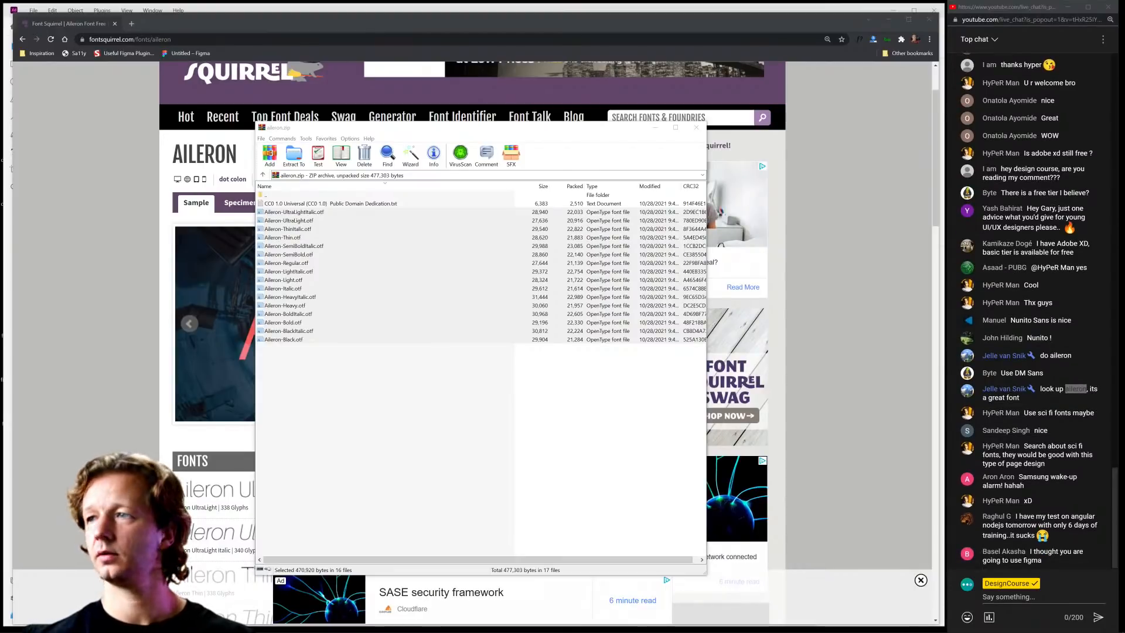
left_click(297, 224)
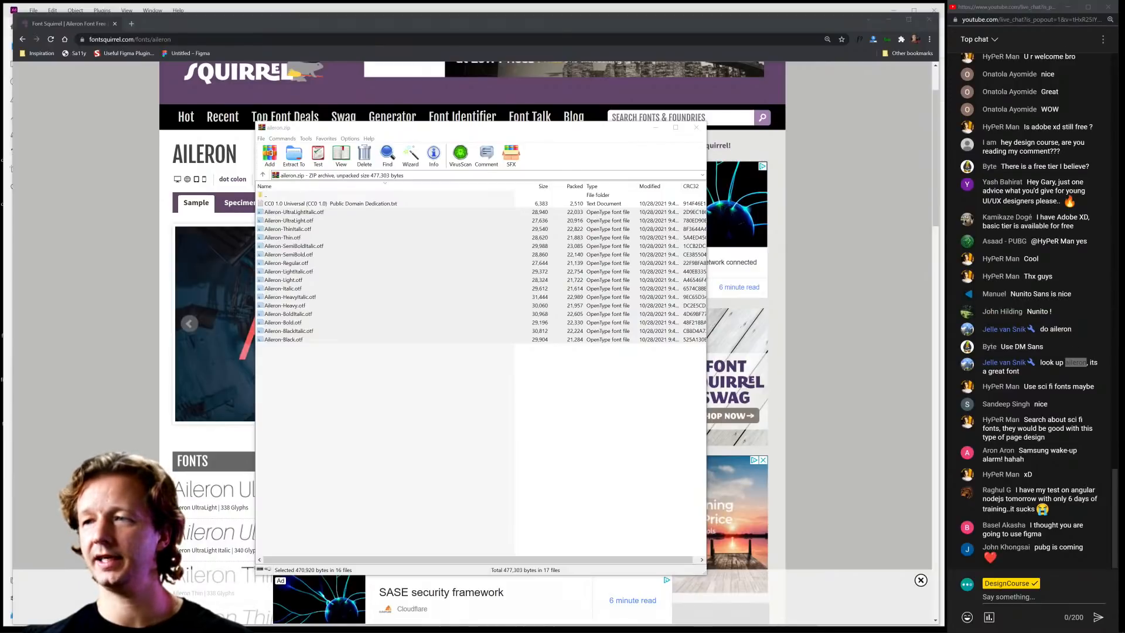
left_click(610, 128)
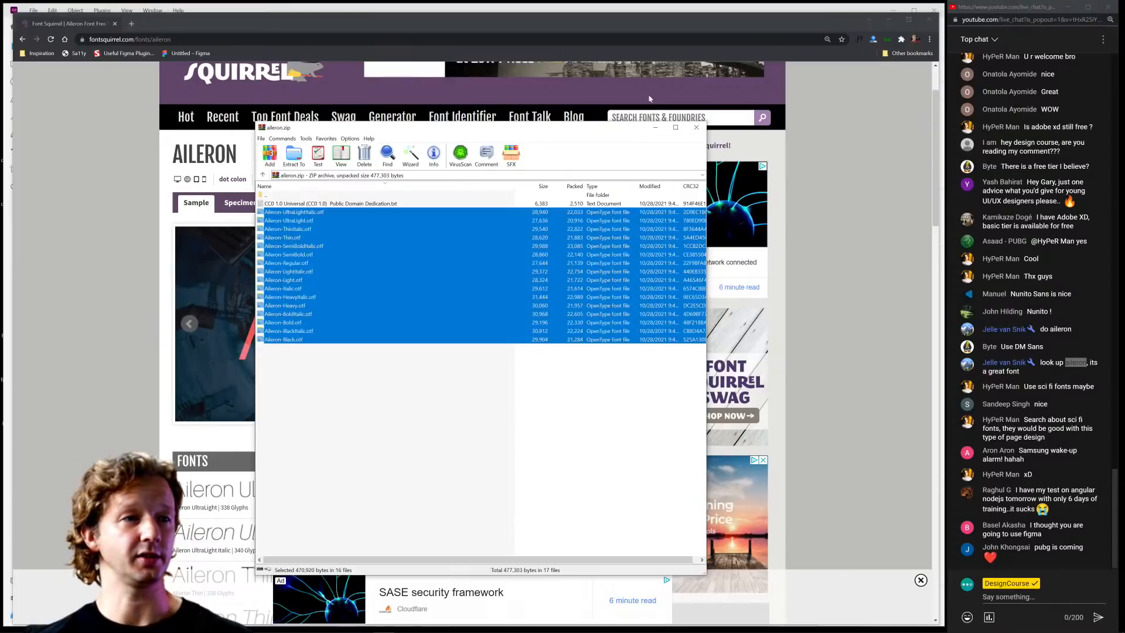
left_click(696, 128)
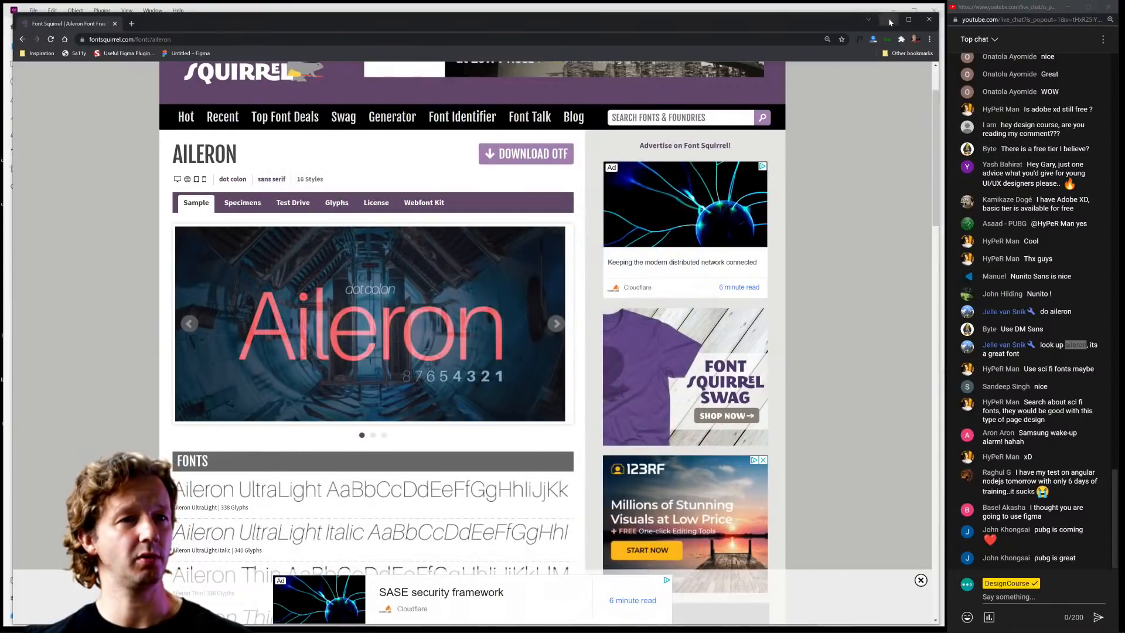
left_click(890, 21)
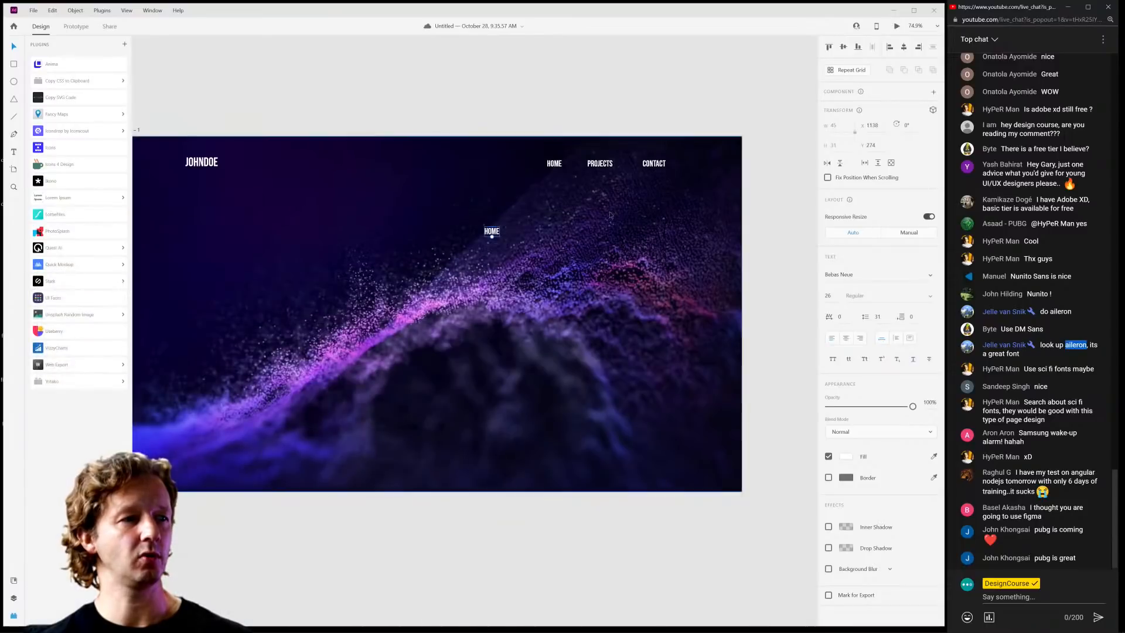
Try to apply the newly installed Aileron font to the duplicated HOME text.
left_click(492, 231)
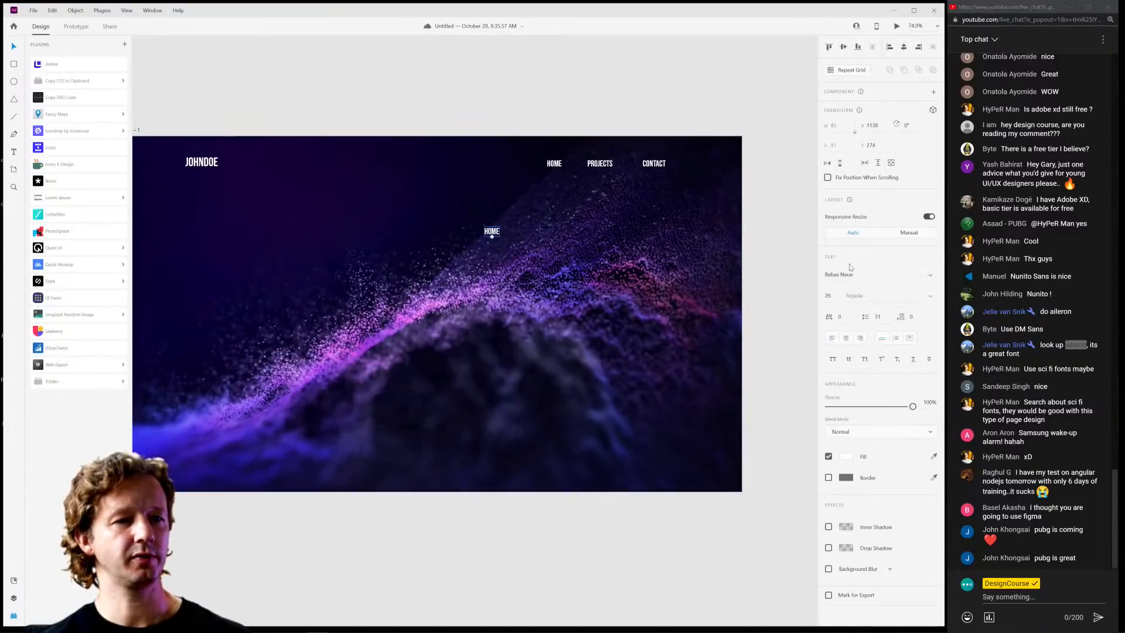
left_click(858, 271)
type("Ail")
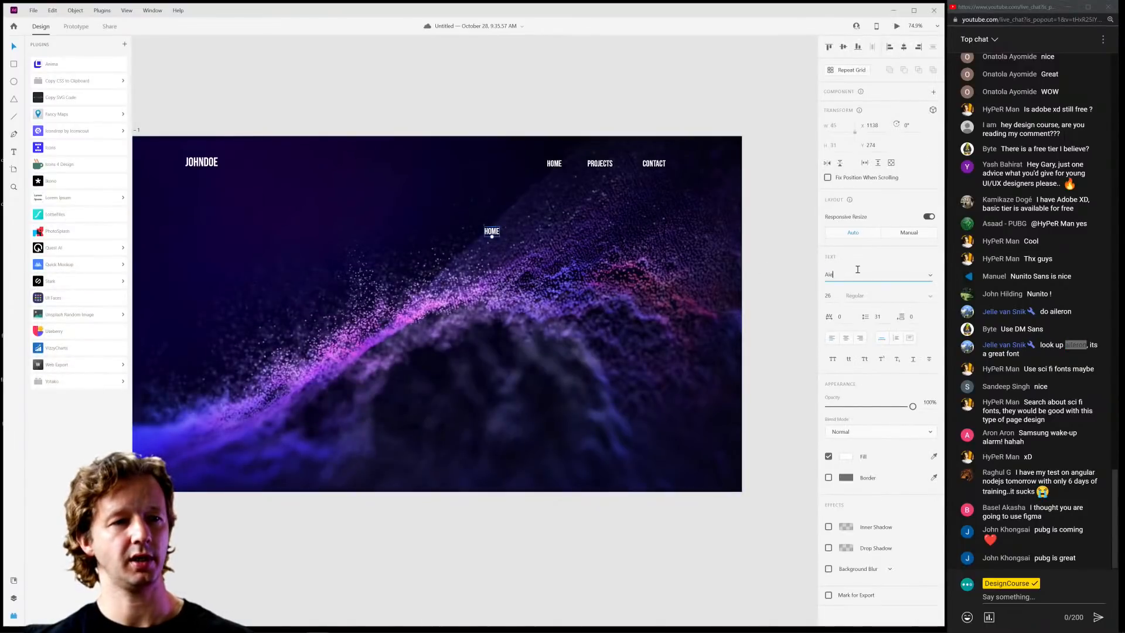
type("er")
left_click(432, 96)
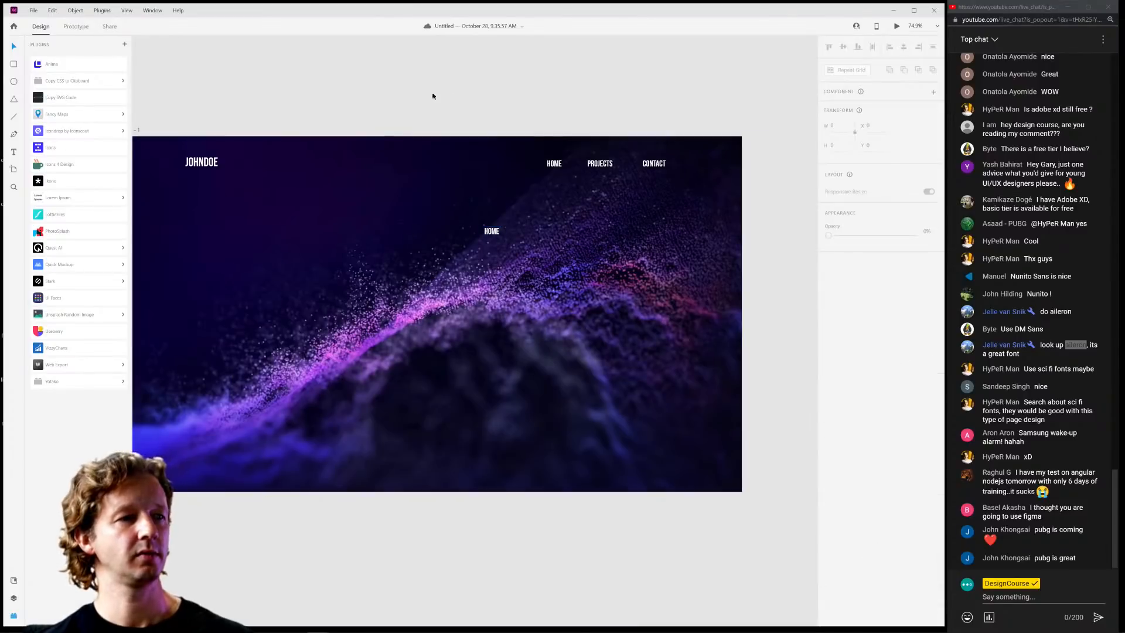
Save the document to Creative Cloud under the name liveredesign.
key("ctrl+s")
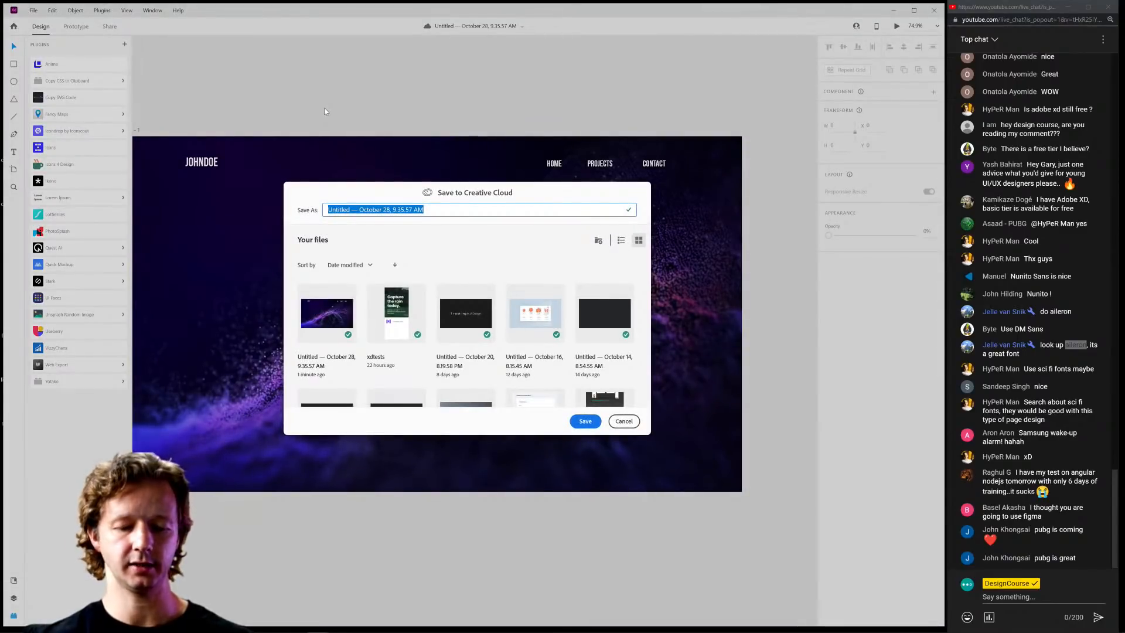
type("johndoe")
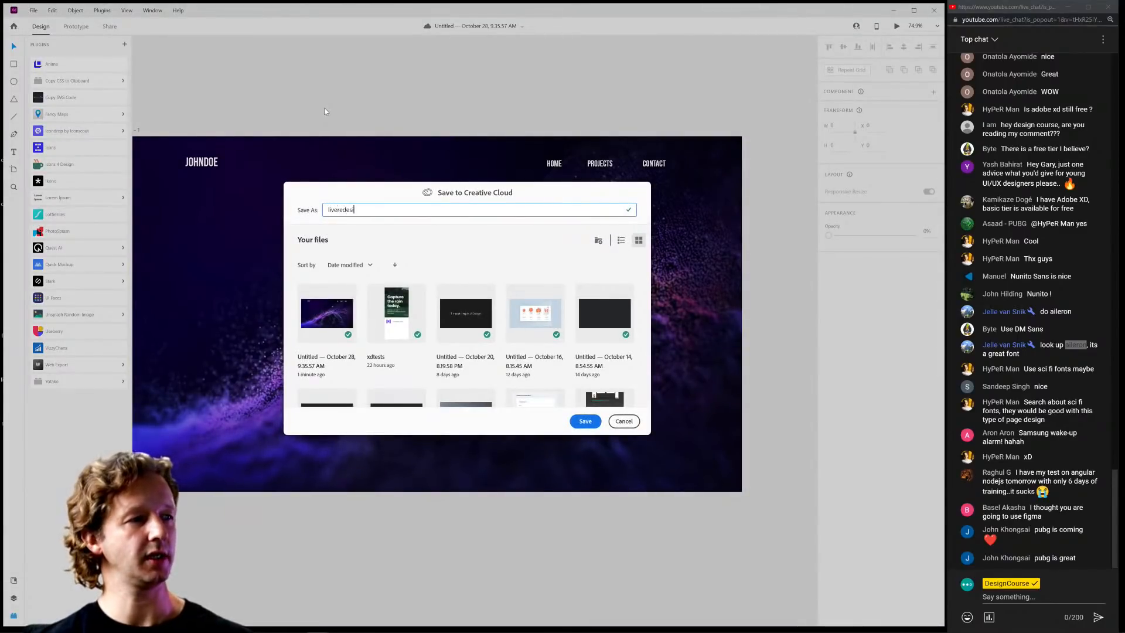
key("Return")
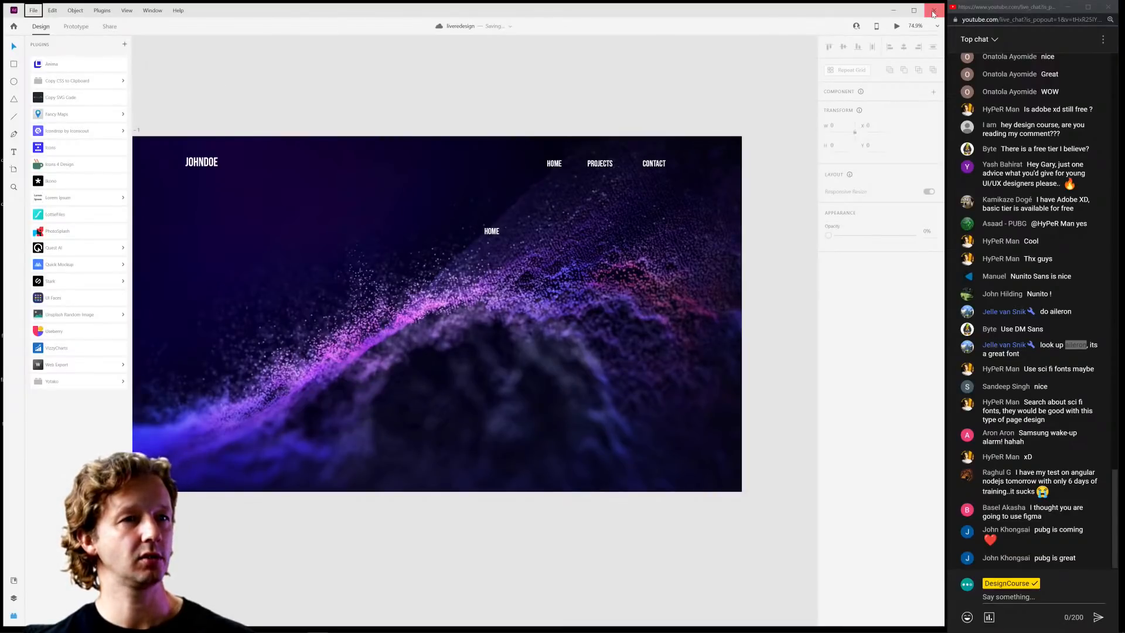
Restart Adobe XD with the liveredesign document open, and enlarge its window to fill the space beside the chat.
left_click(934, 11)
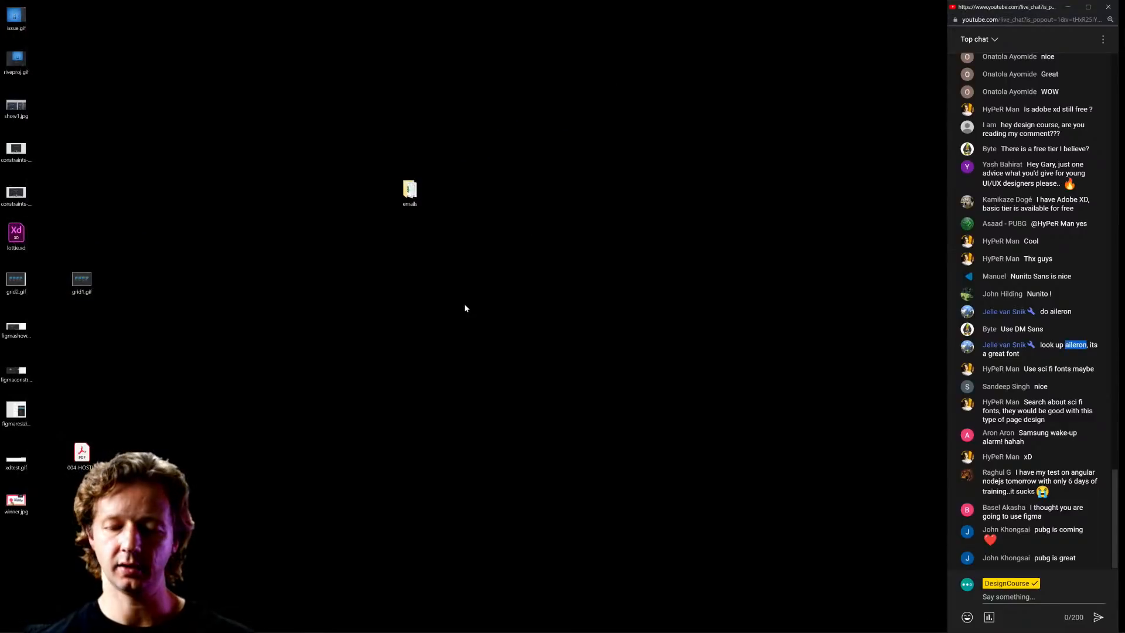
mouse_move(361, 630)
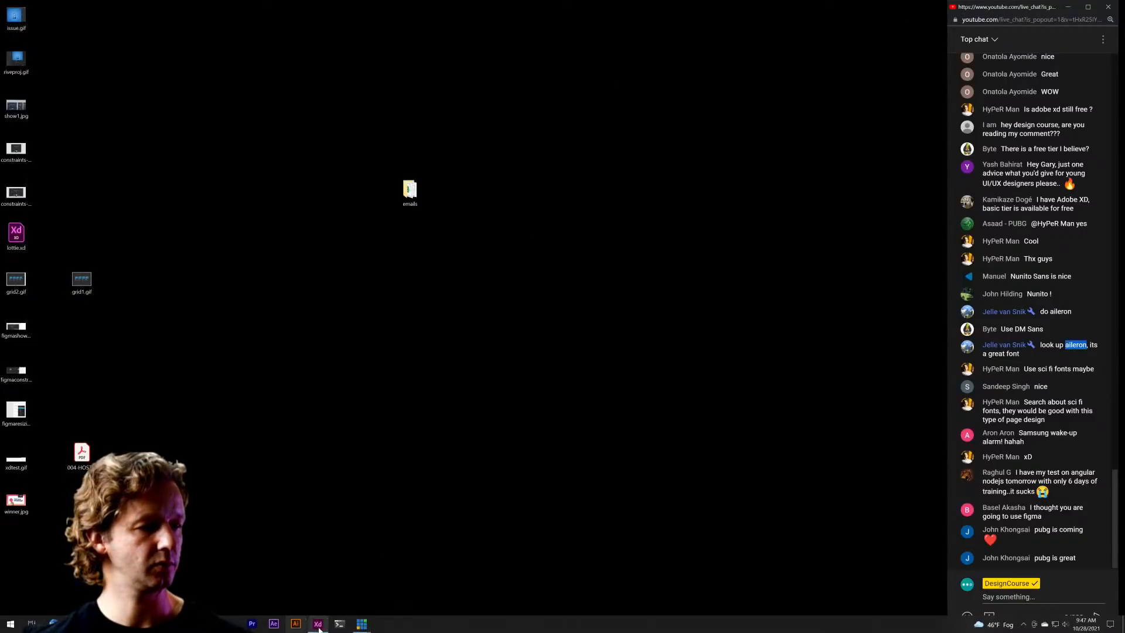
left_click(318, 624)
left_click(313, 598)
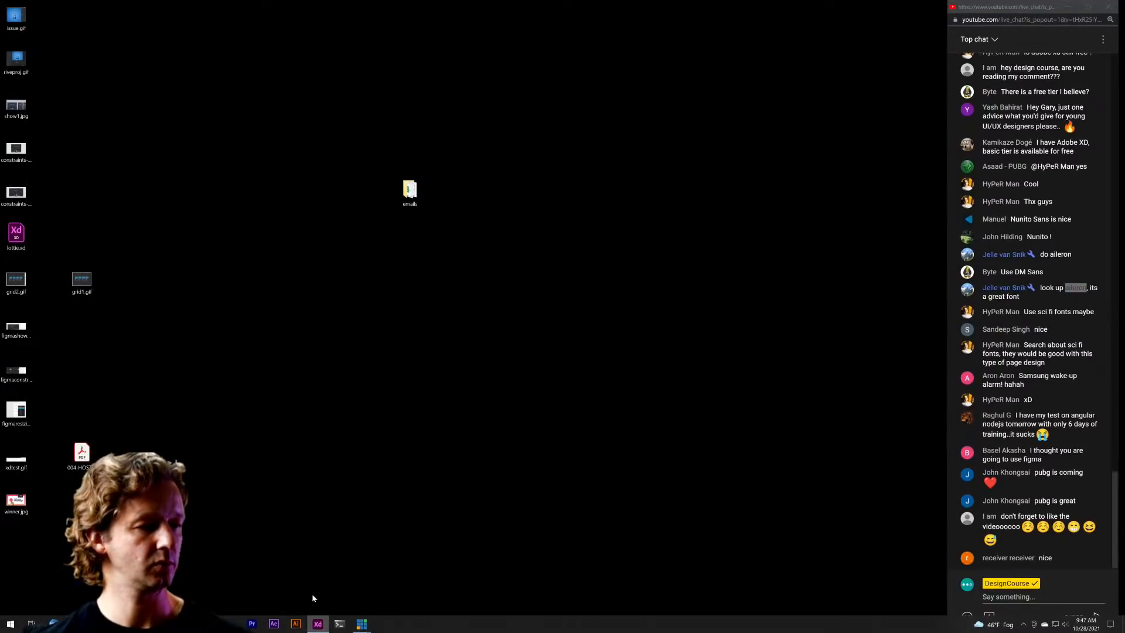
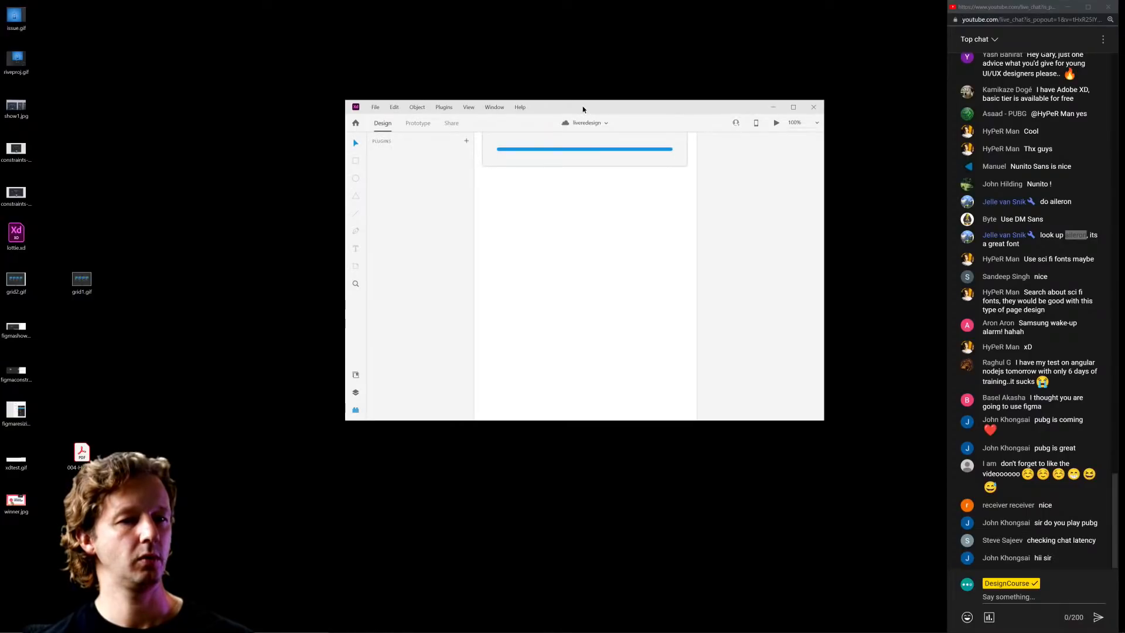
left_click_drag(586, 110, 248, 16)
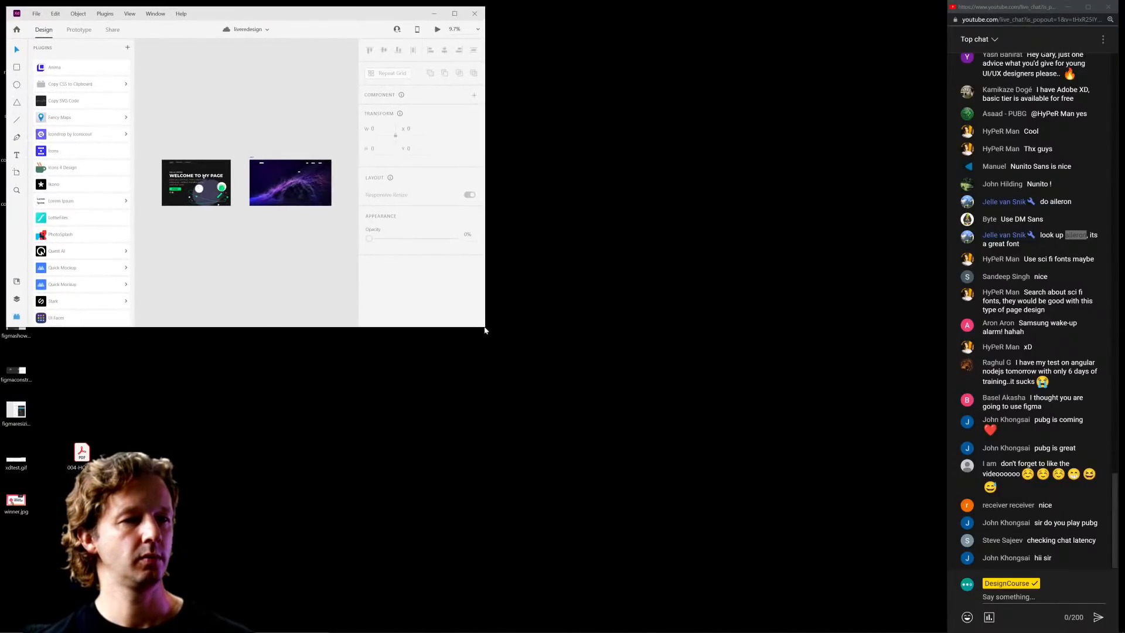
left_click_drag(486, 328, 946, 630)
scroll(186, 115, "up", 5)
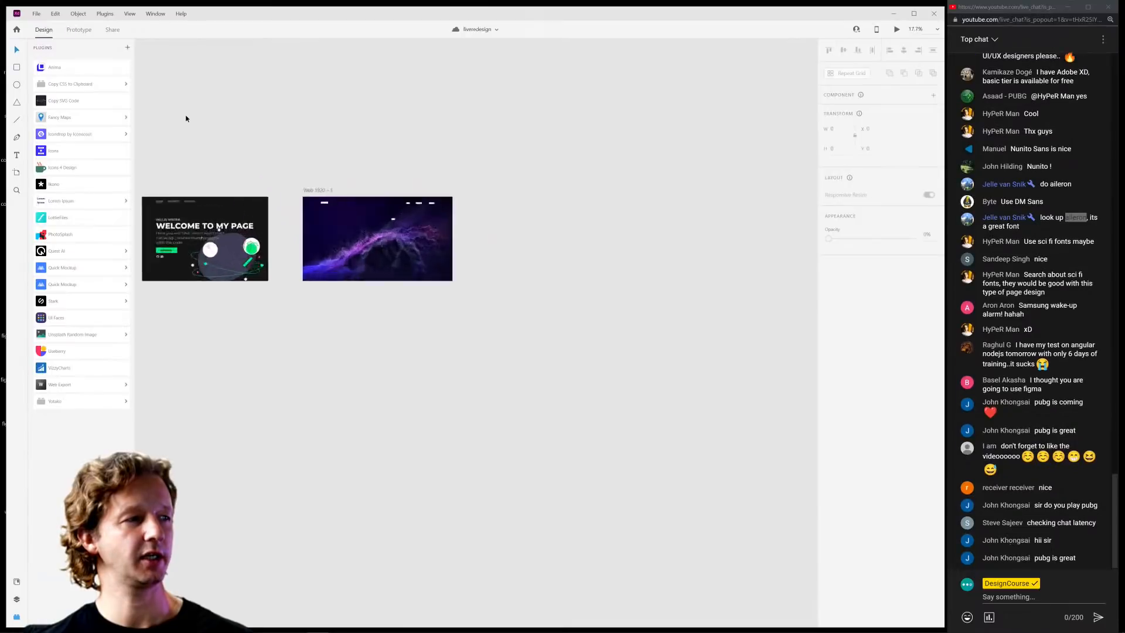
scroll(602, 271, "up", 5)
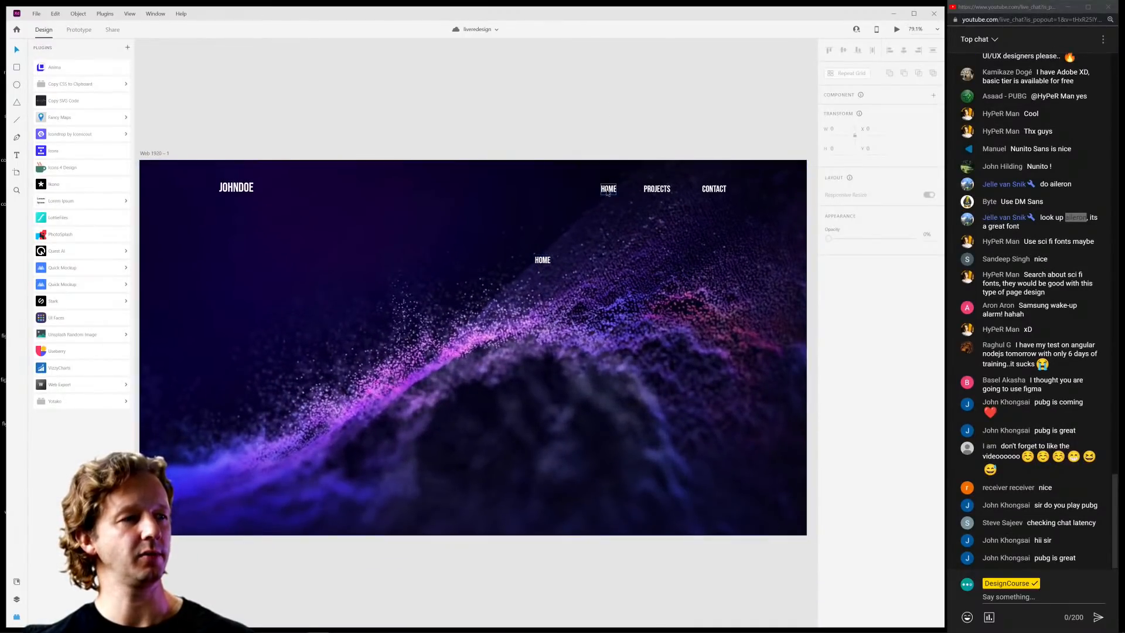
Set the font of the duplicated HOME text below the navigation to Aileron.
left_click(542, 260)
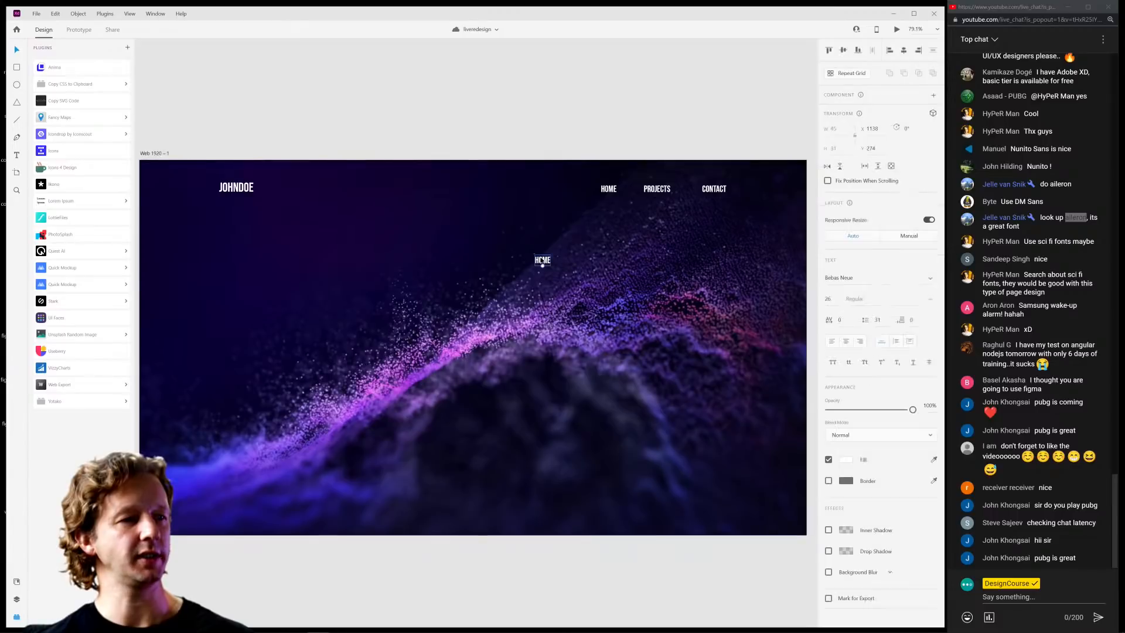
left_click(860, 280)
type("Ai")
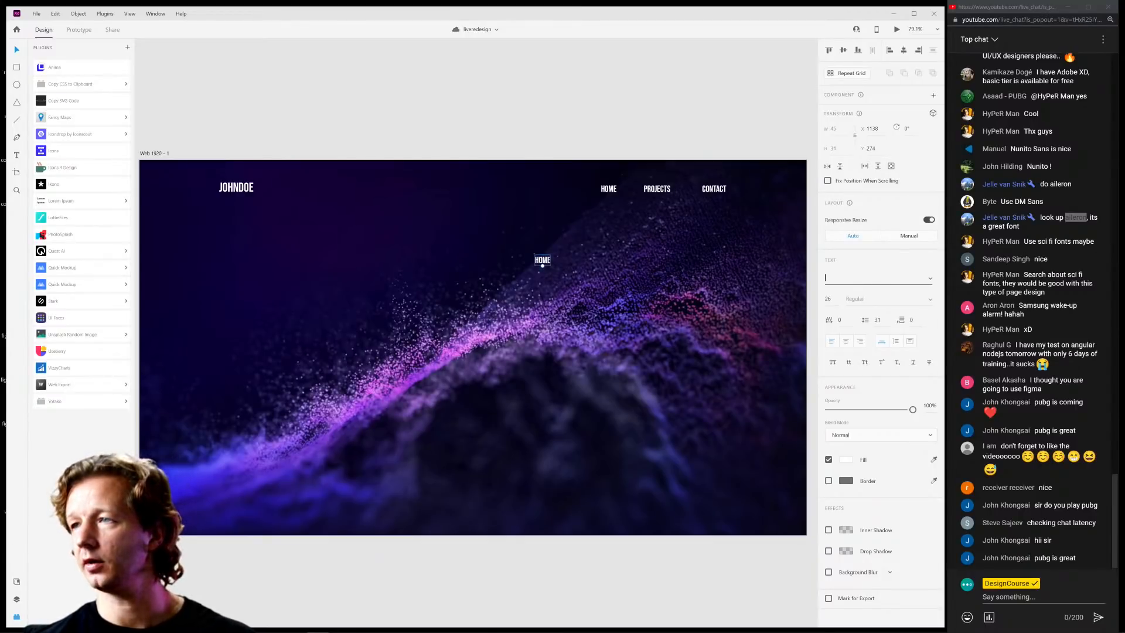
type("Aileron")
key("Return")
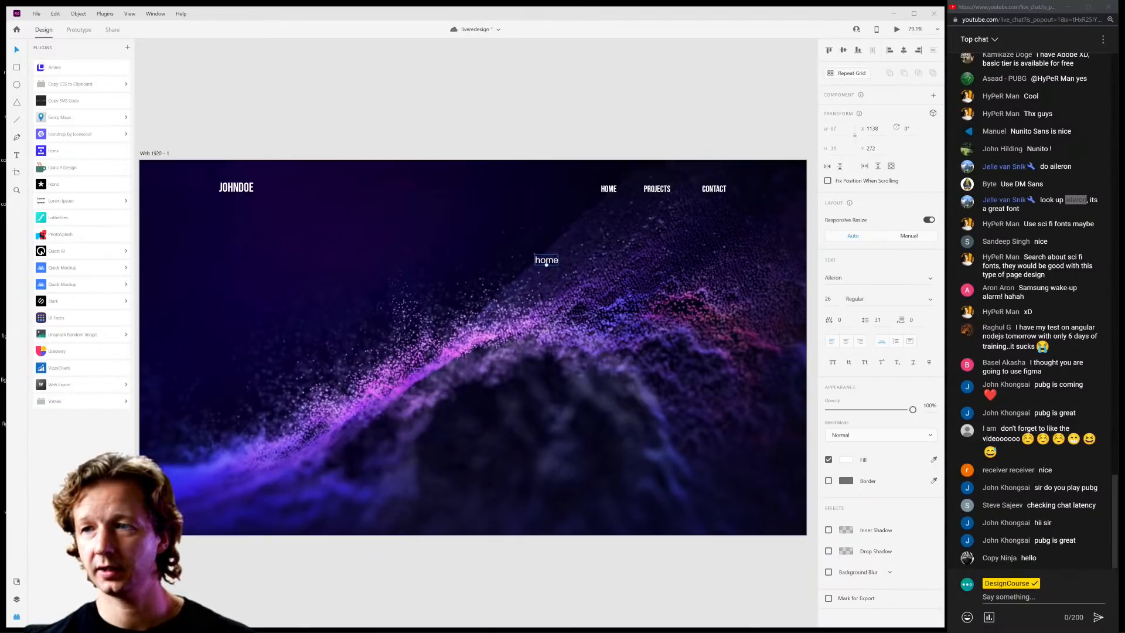
Move the Aileron home text across the artboard to about X 853, Y 275.
left_click(845, 278)
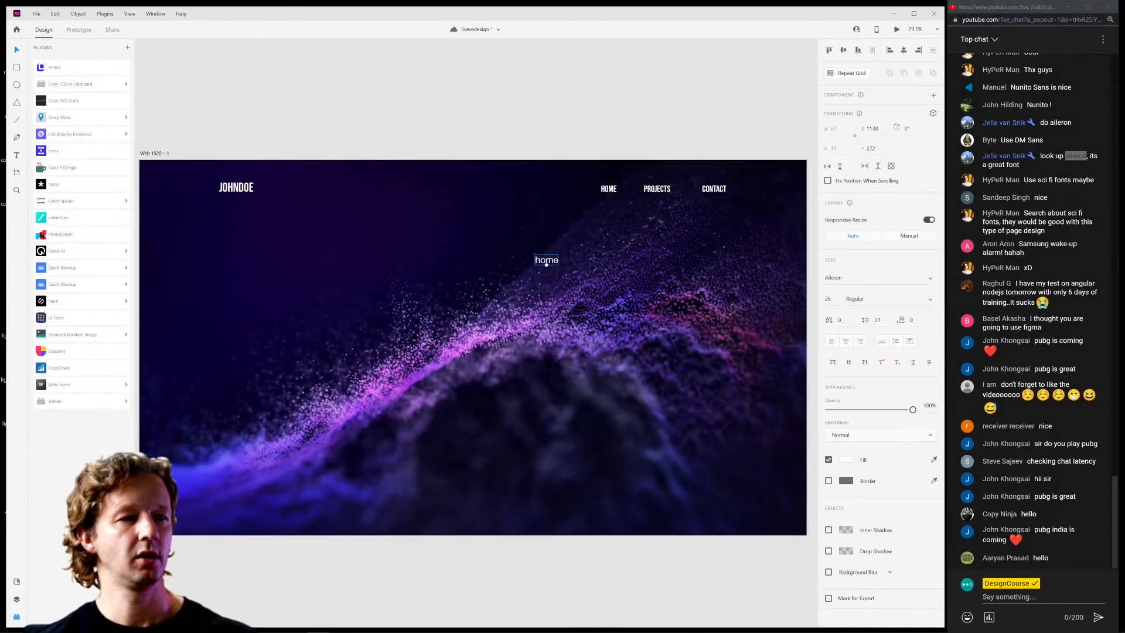
left_click(545, 263)
left_click_drag(545, 264, 447, 265)
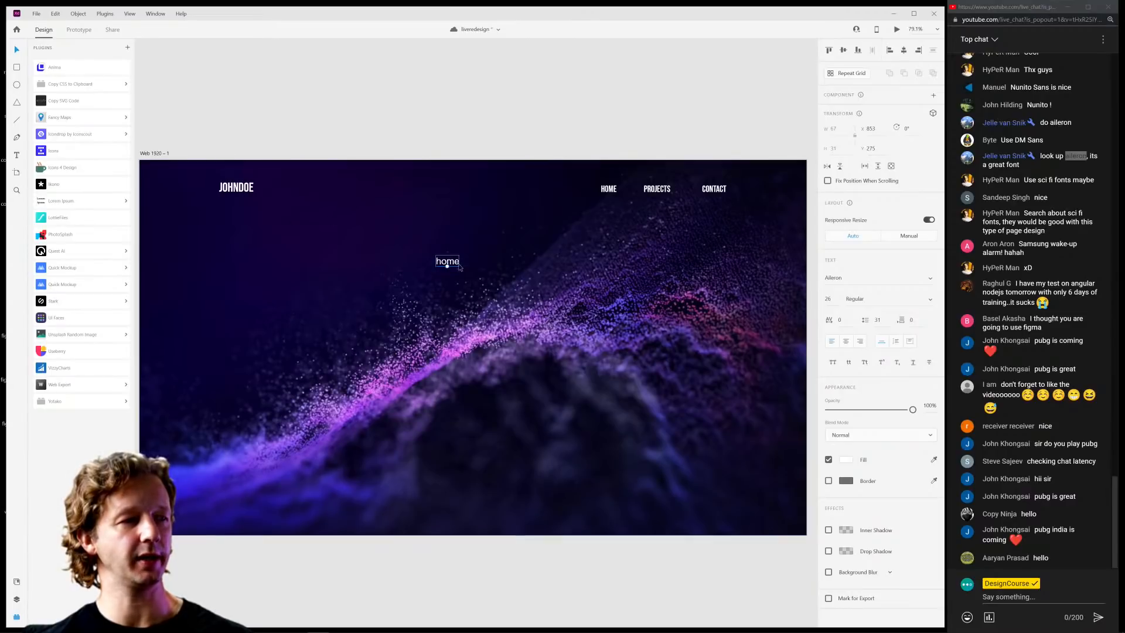
Review the original WELCOME TO MY PAGE submission beside the redesign, and save the document.
double_click(456, 263)
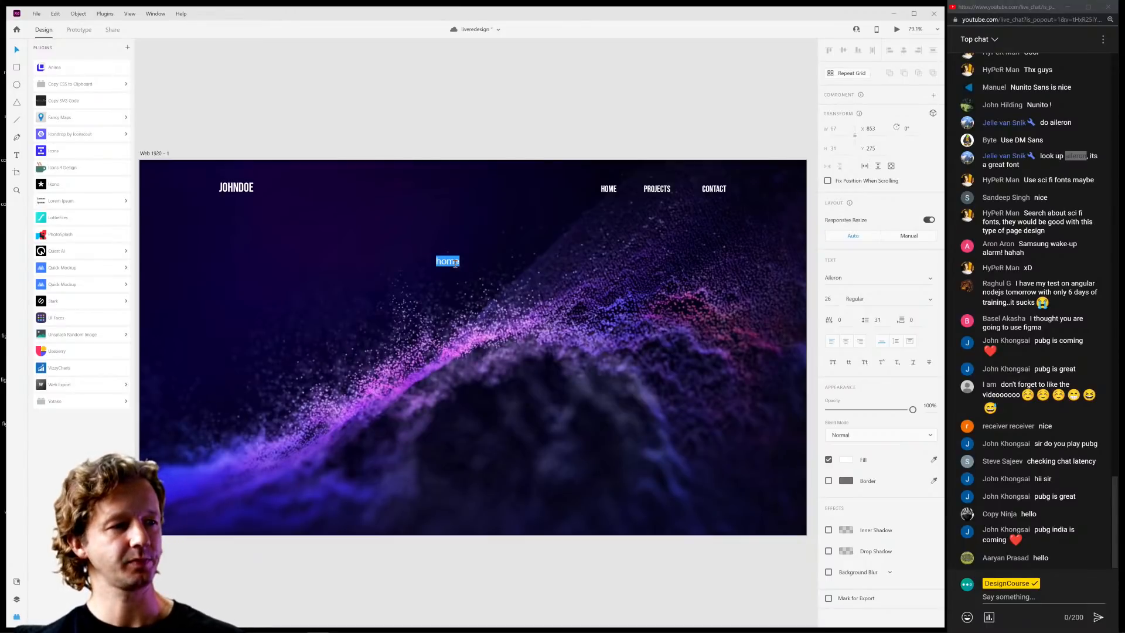
scroll(302, 126, "down", 3, "ctrl")
scroll(305, 194, "left", 7)
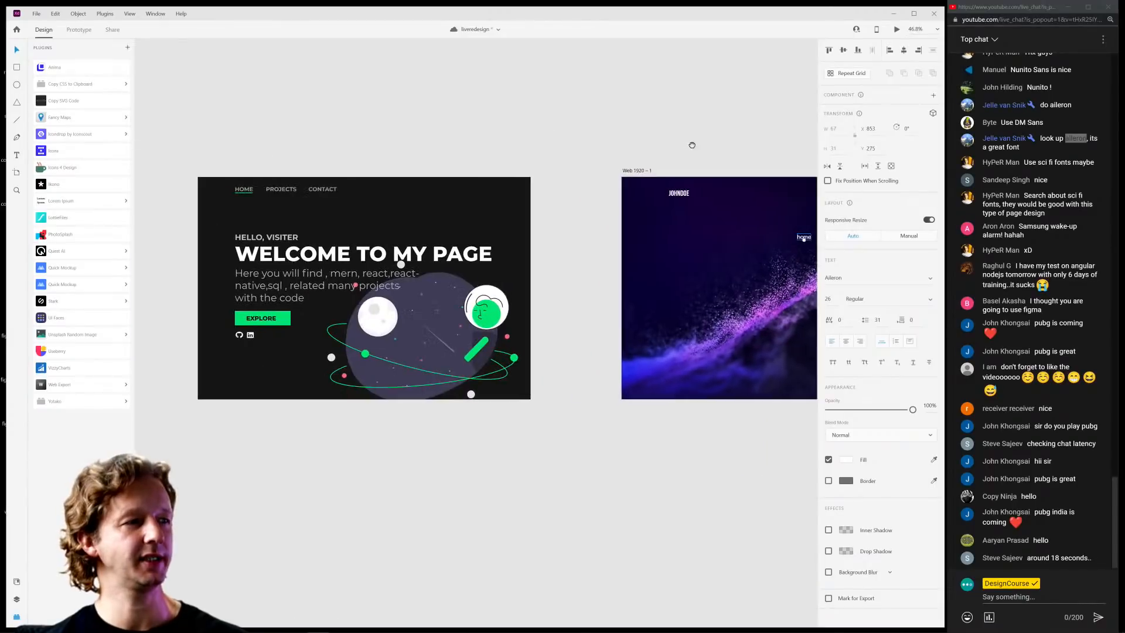
scroll(304, 194, "up", 5, "ctrl")
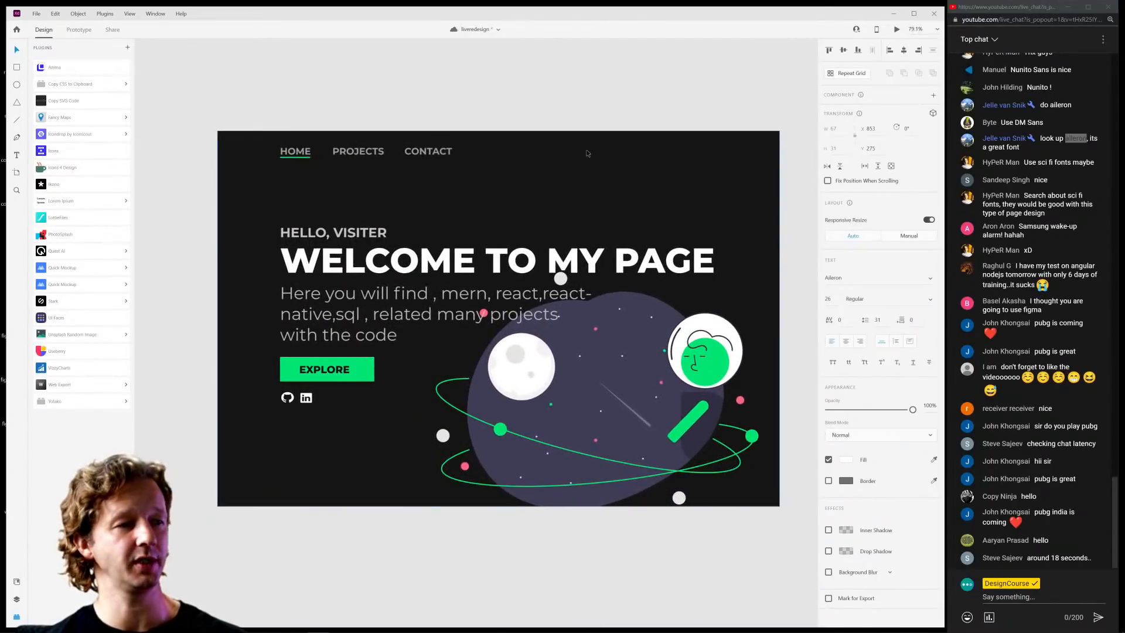
scroll(592, 135, "down", 2, "ctrl")
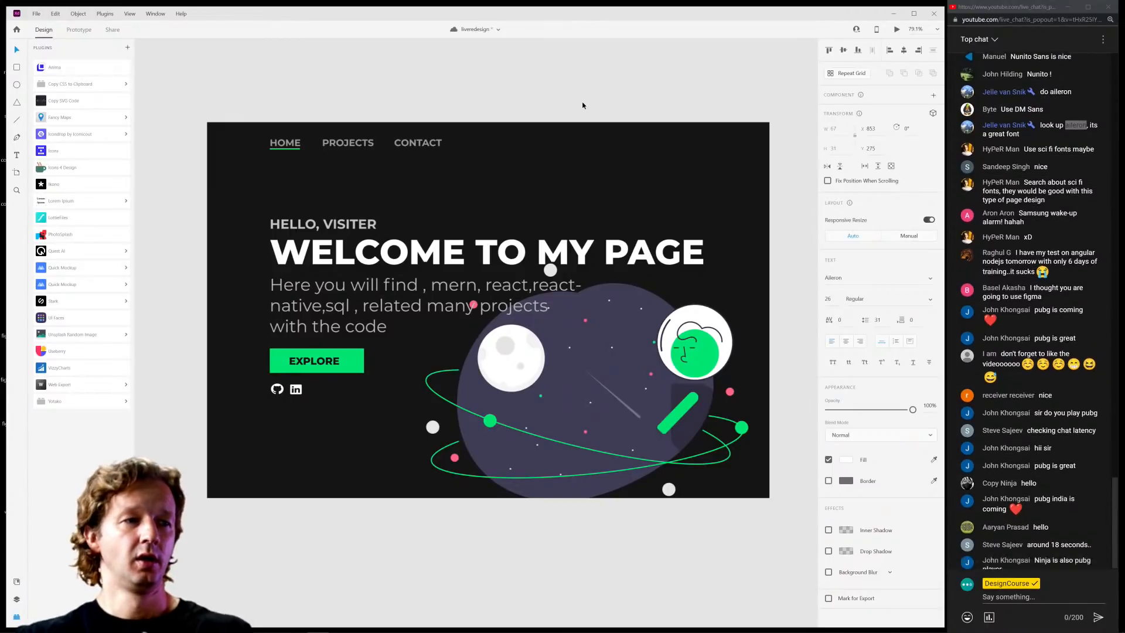
key("ctrl+s")
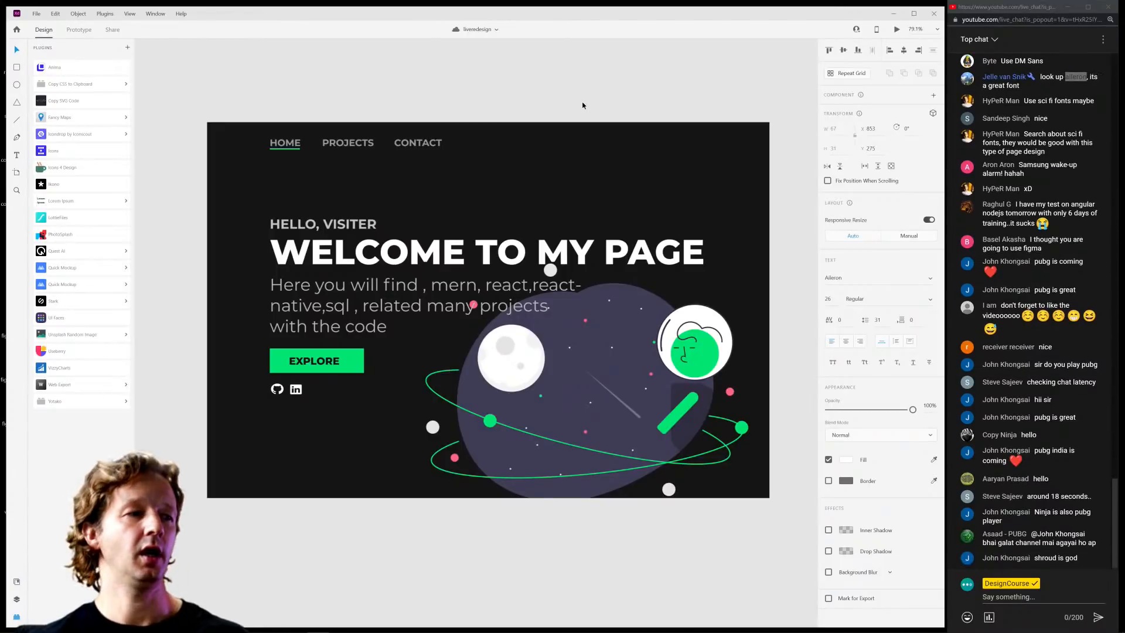
scroll(566, 265, "down", 3)
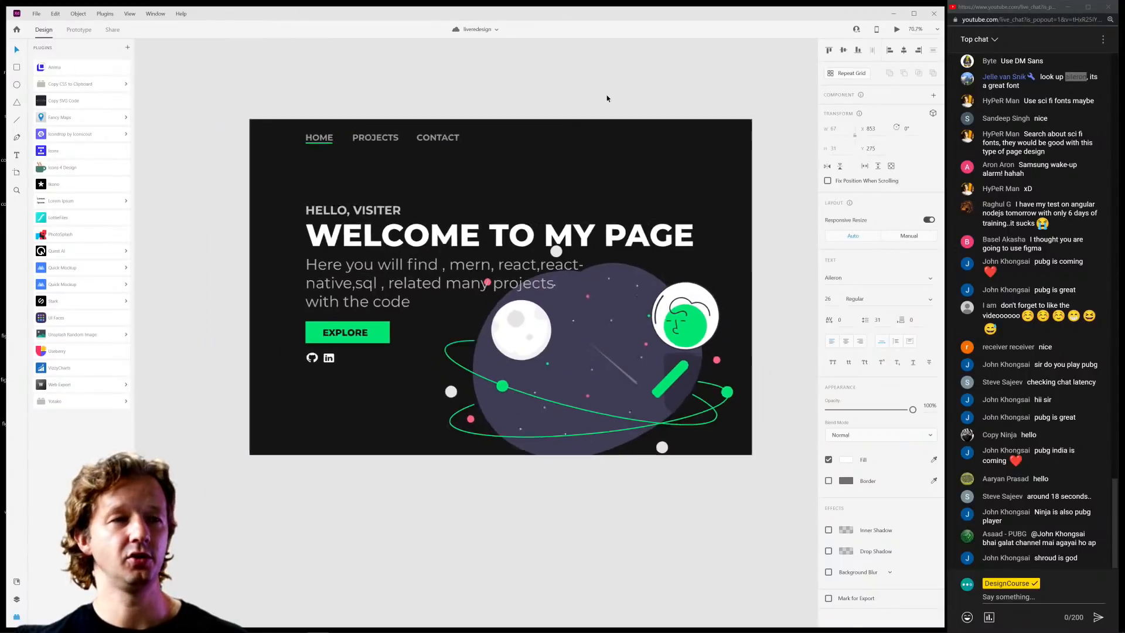
Move the Aileron home text beneath the logo, to about X 245, Y 270.
left_click_drag(653, 83, 235, 111)
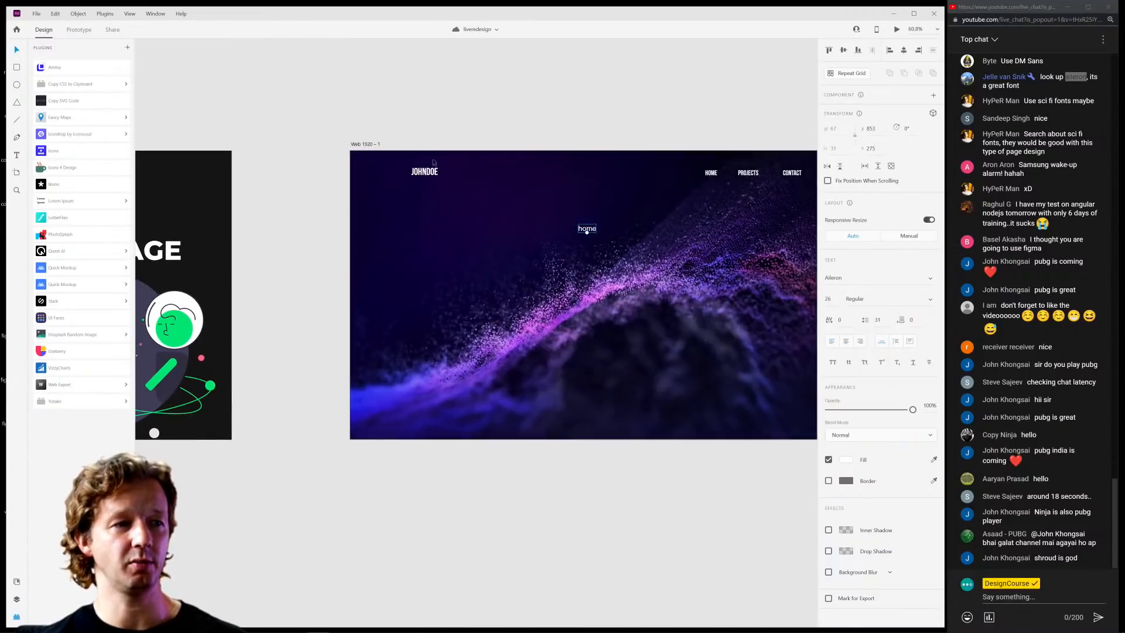
left_click_drag(587, 229, 429, 228)
double_click(429, 229)
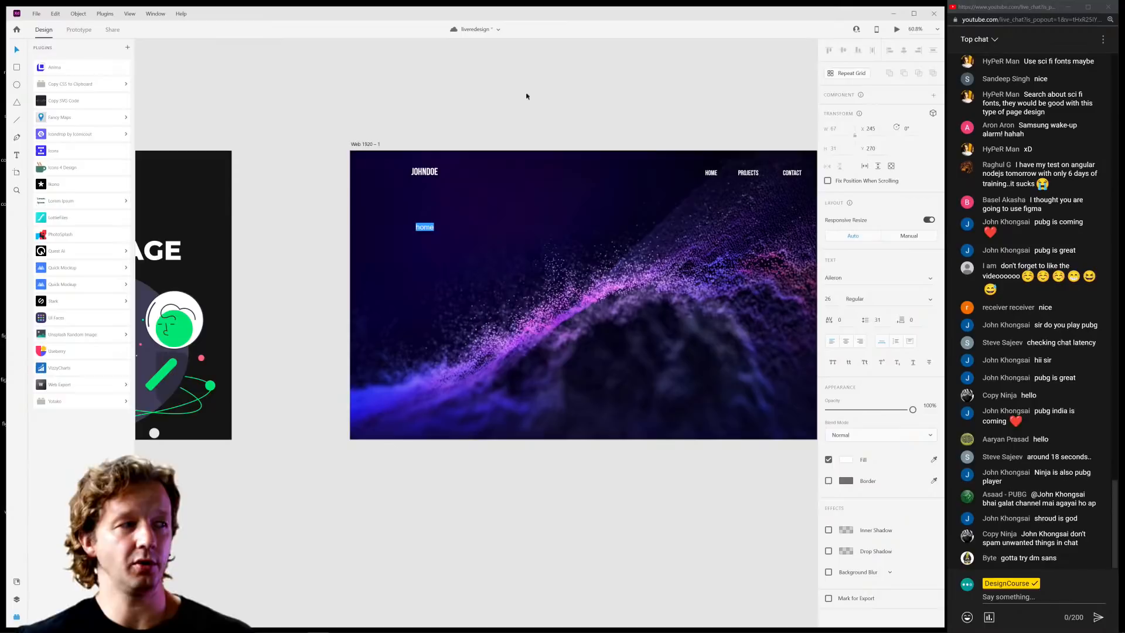
key("Escape")
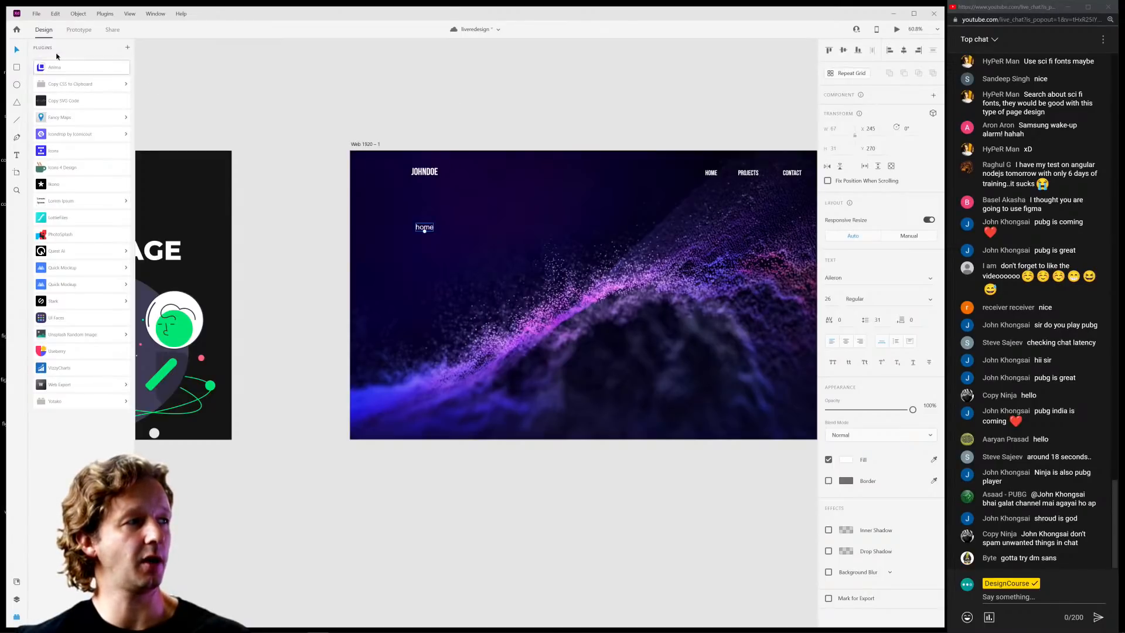
left_click(17, 67)
left_click_drag(411, 250, 661, 289)
key("Delete")
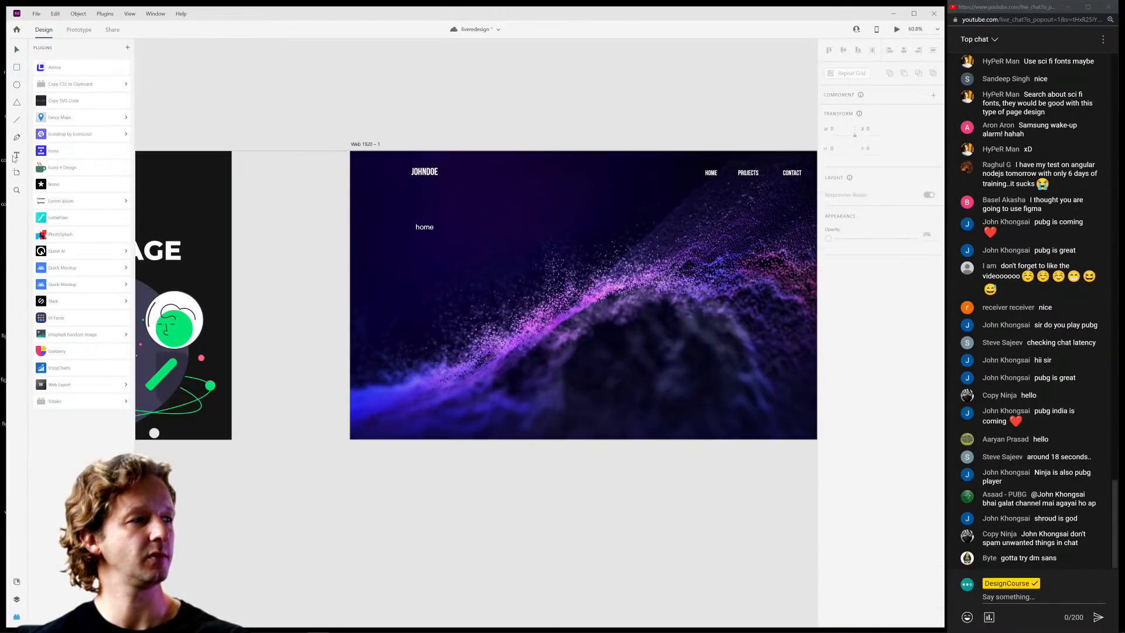
Draw a text area about 838 wide below the home text, at about X 229, Y 358, and enter Designing.
key("t")
left_click_drag(411, 246, 635, 303)
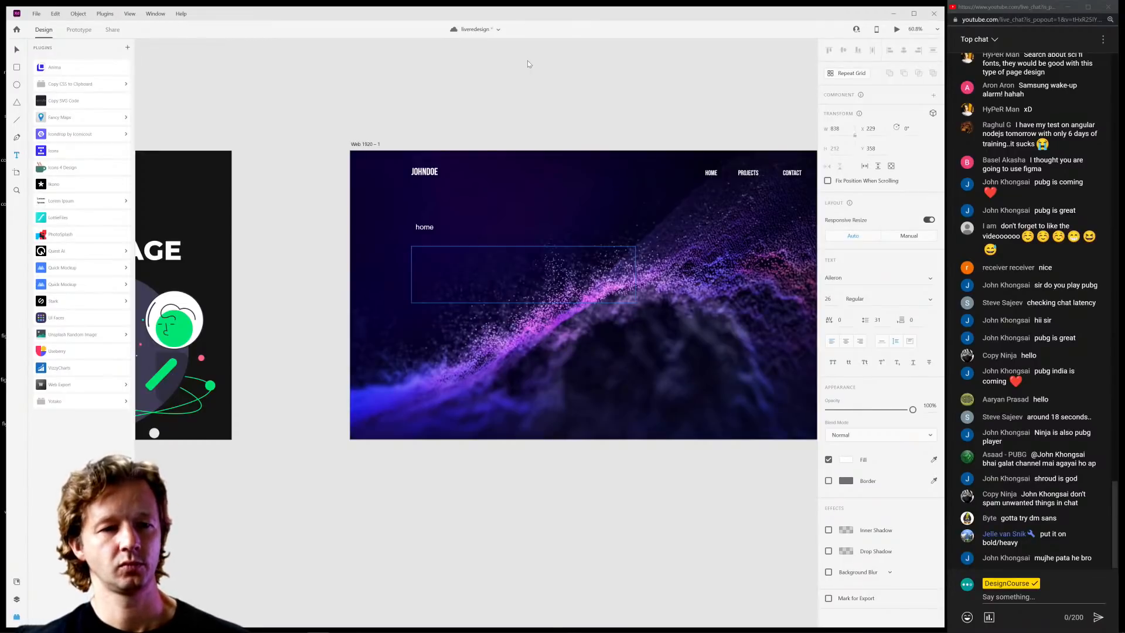
type("Designing")
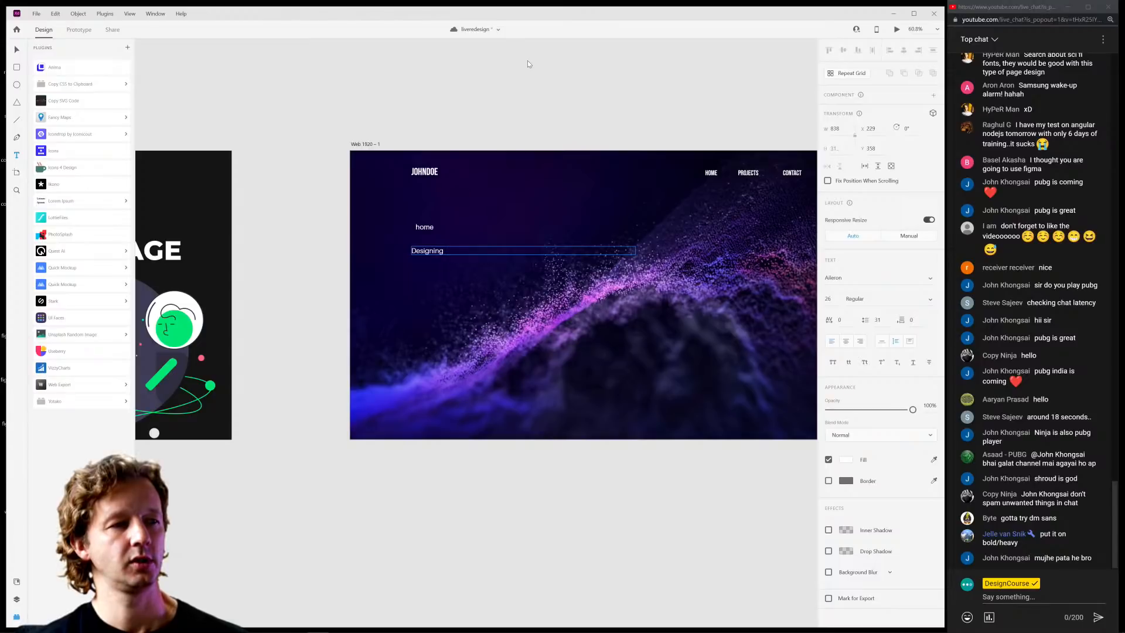
Replace the text in the new text area with the draft headline Advanced Design for.
key("ctrl+a")
key("BackSpace")
type("Ad")
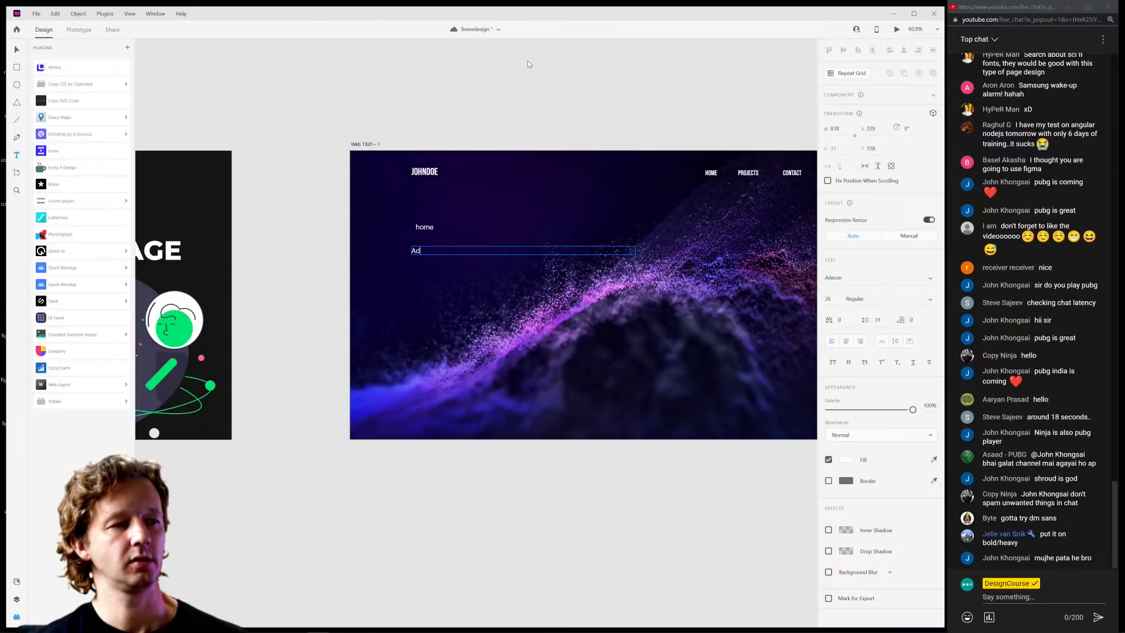
key("BackSpace")
key("BackSpace")
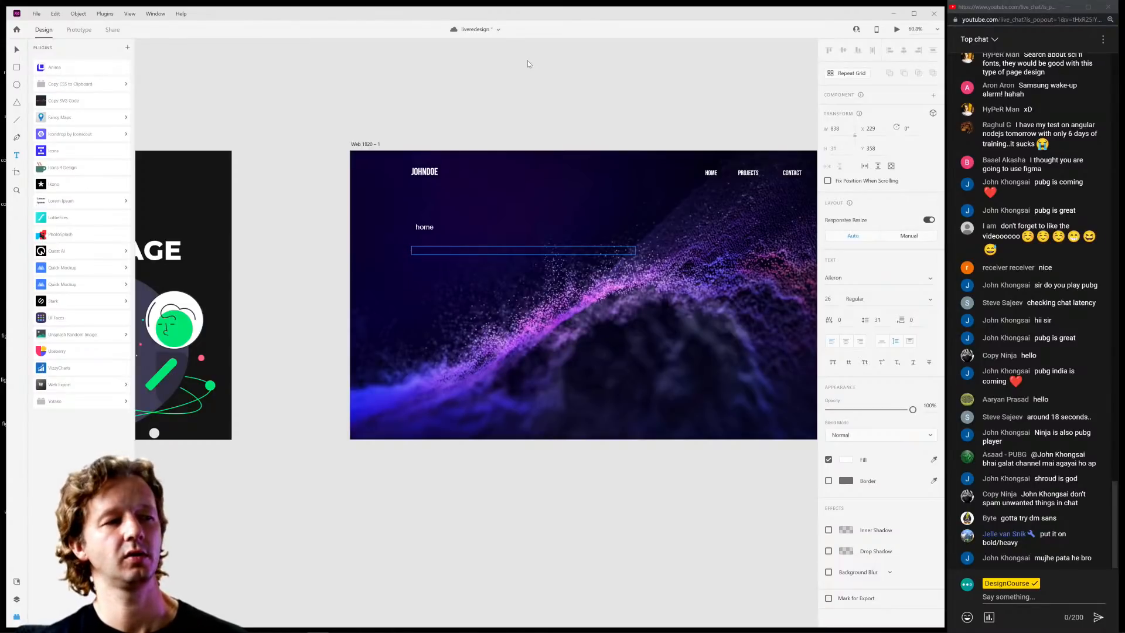
type("Adobe")
key("BackSpace")
key("BackSpace")
key("BackSpace")
key("BackSpace")
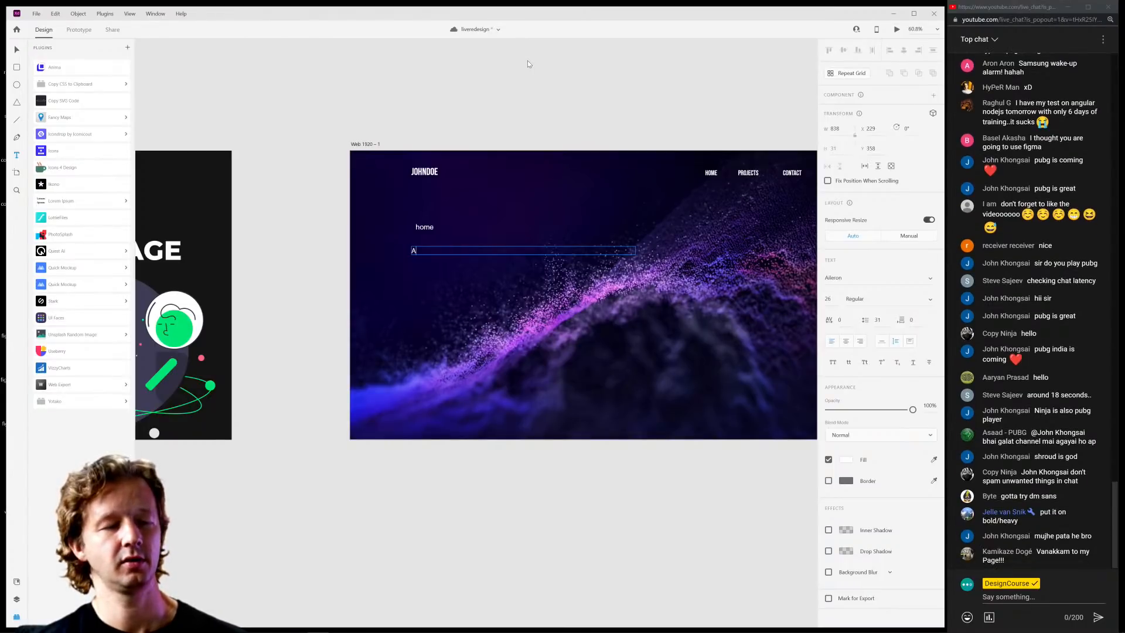
type("dvanced ")
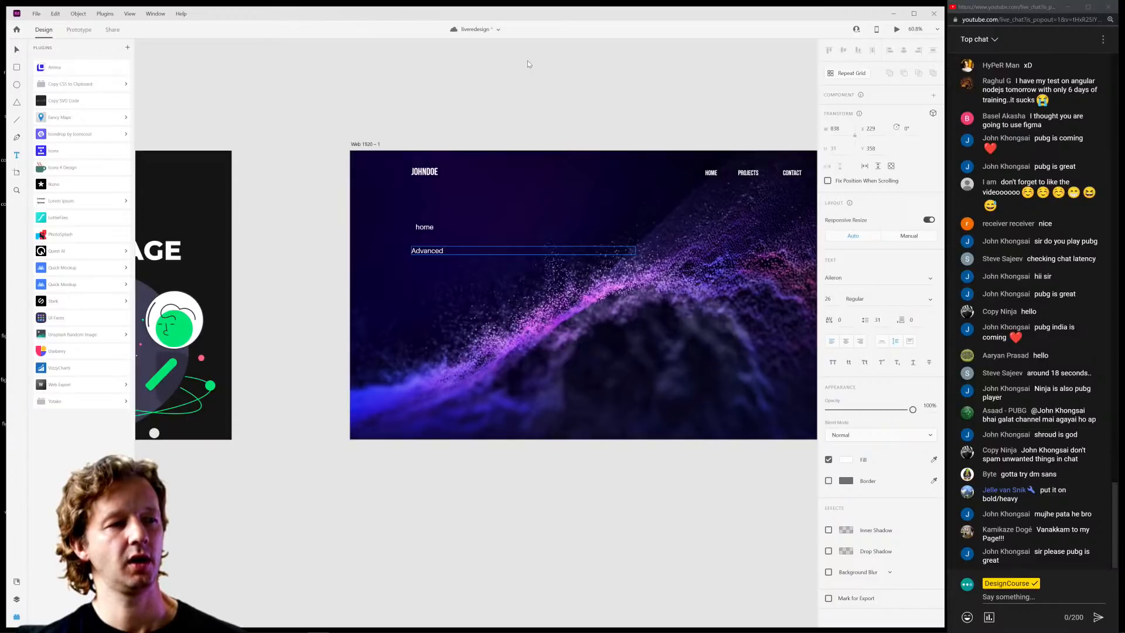
type("De")
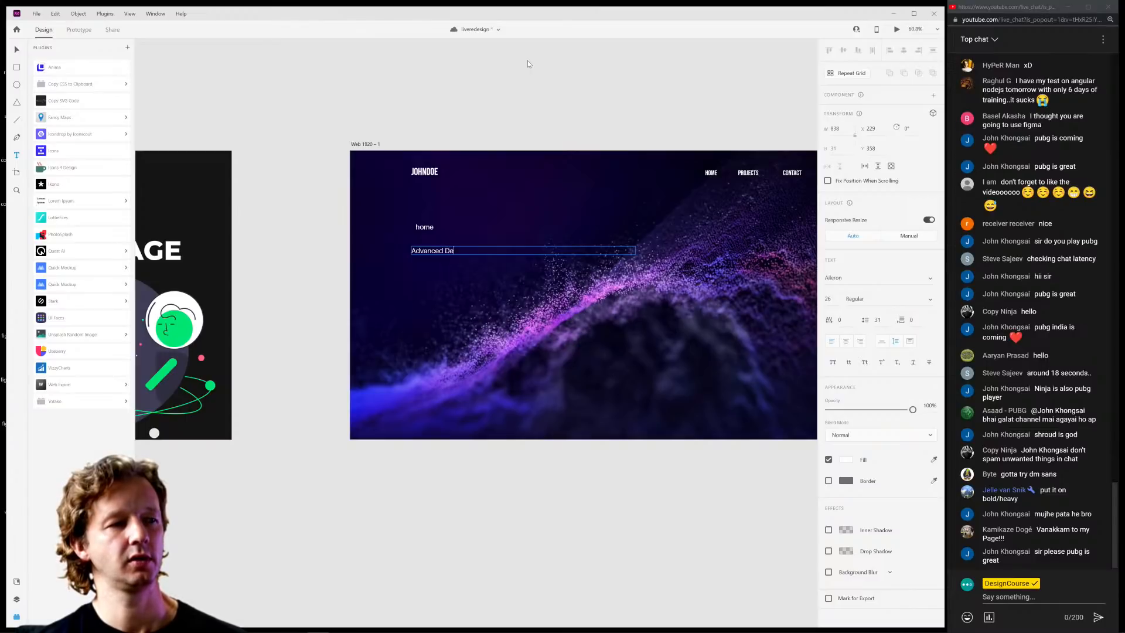
type("sign for")
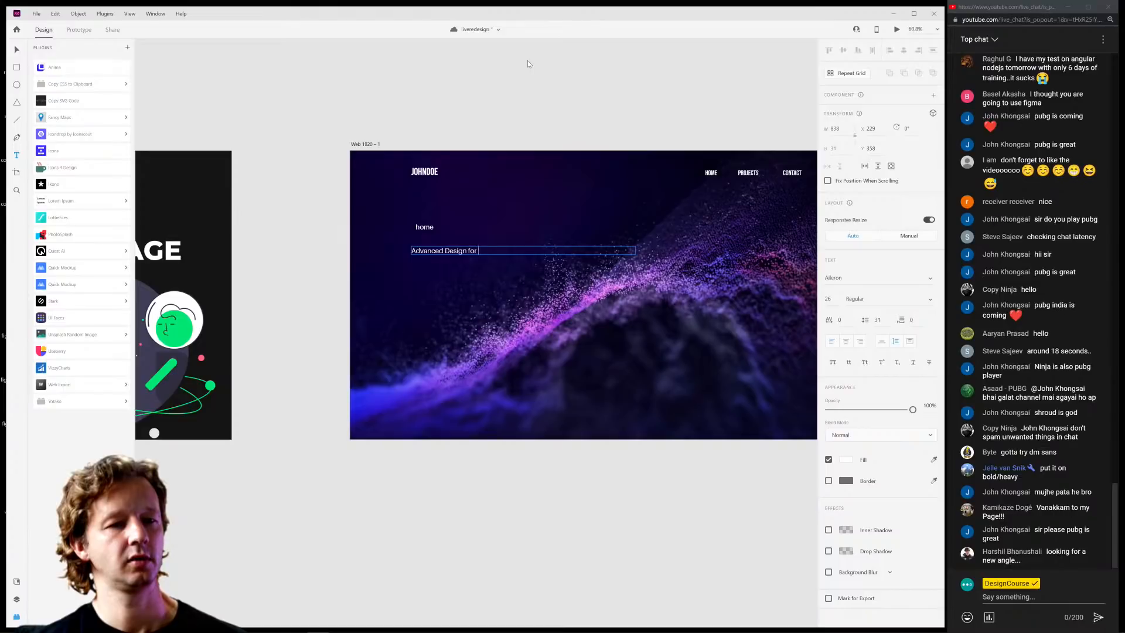
Replace the draft headline with the text Looking for a new angle?
key("ctrl+a")
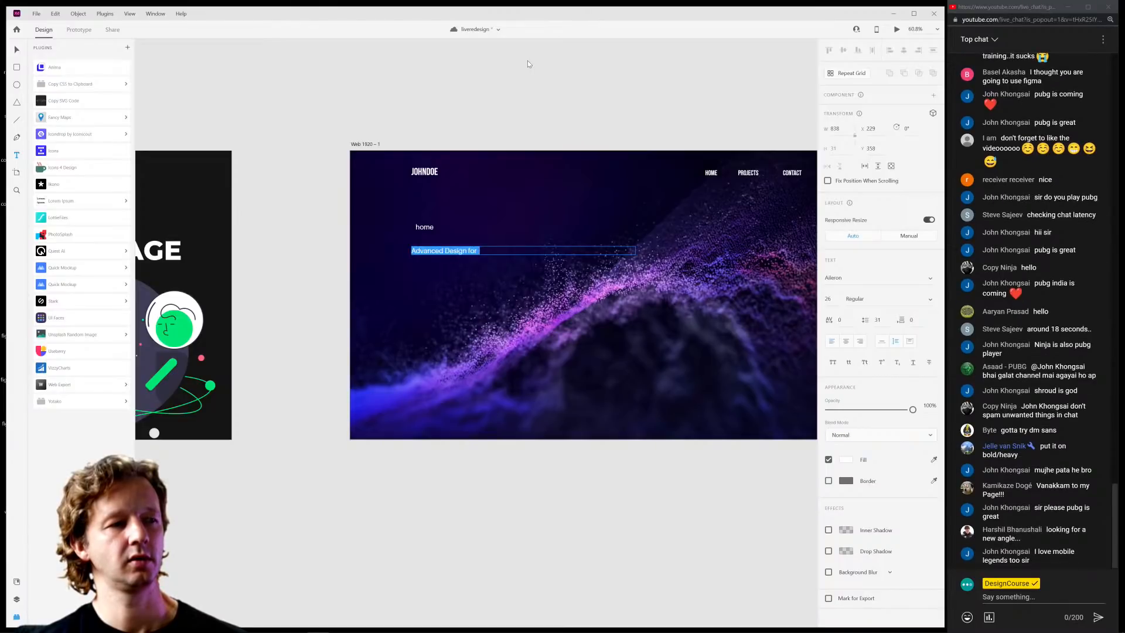
type("Looking for")
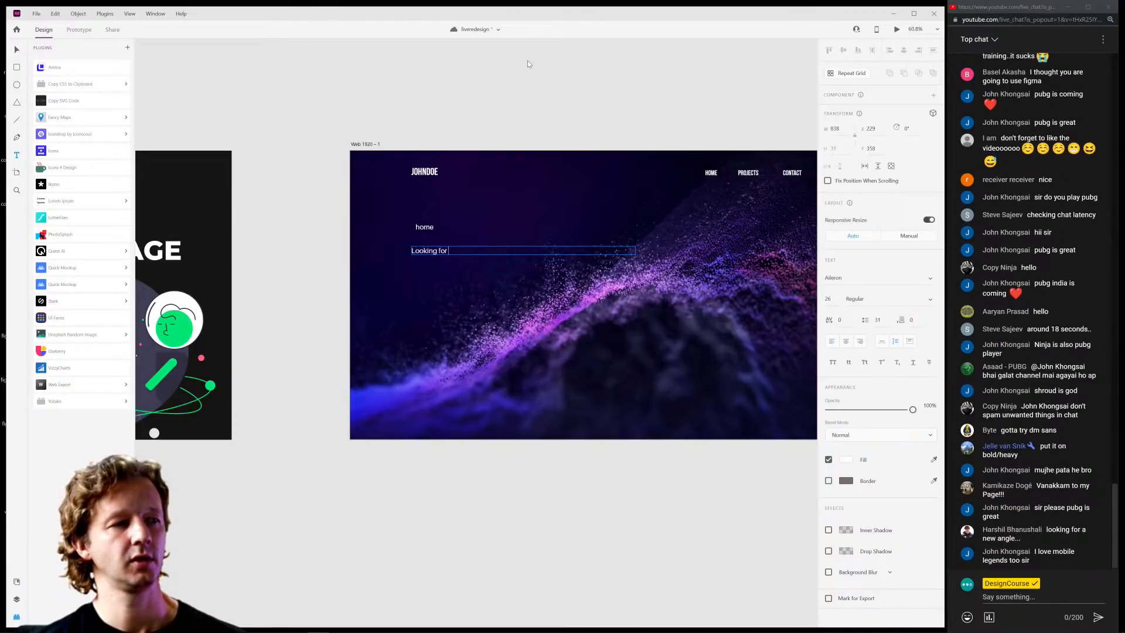
type(" a ")
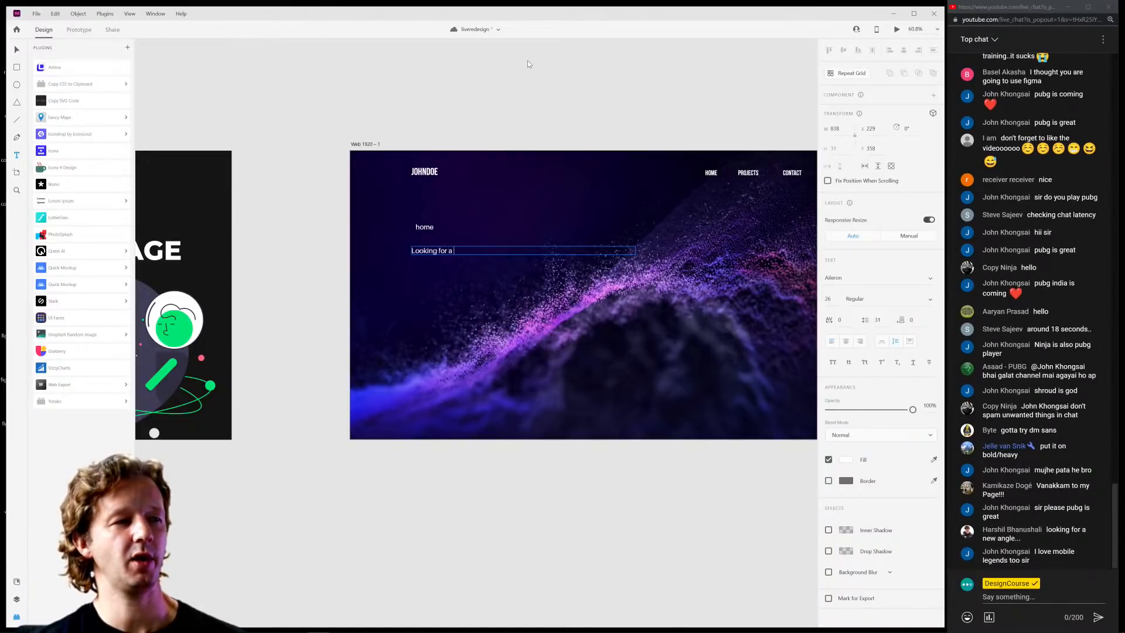
type("new angle?")
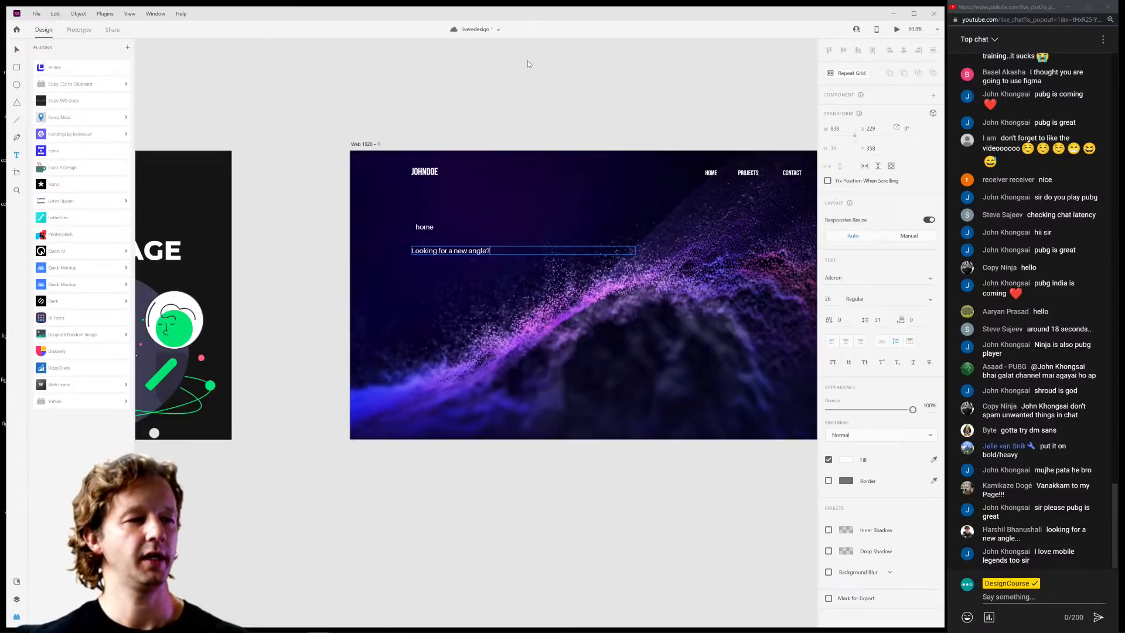
key("Escape")
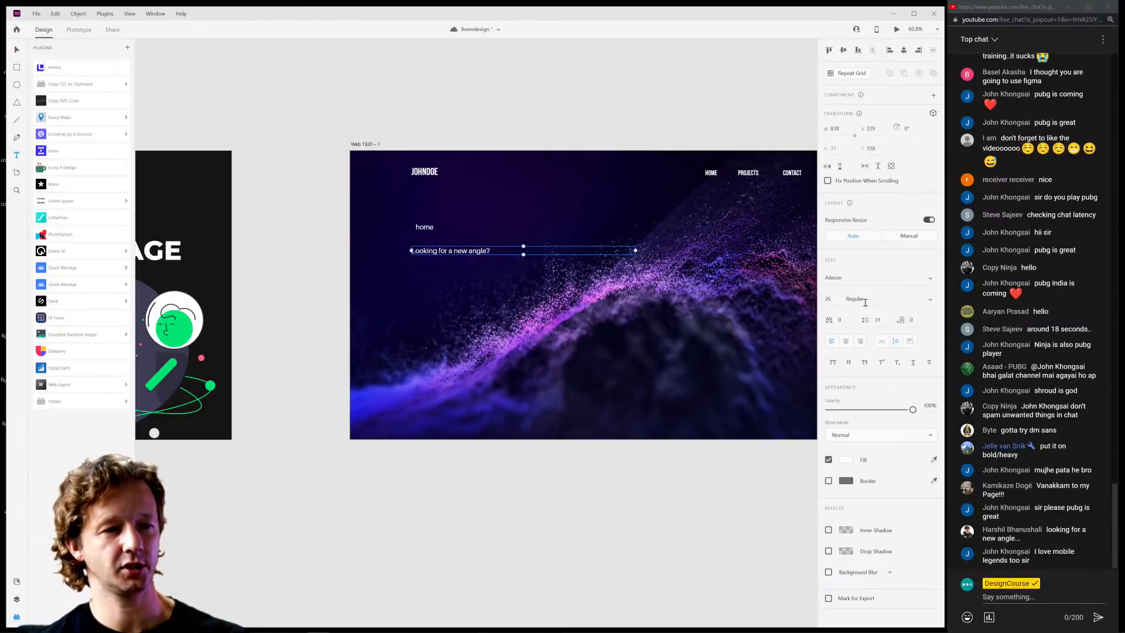
Set the Looking for a new angle? headline to Bold weight and font size 86.
left_click(927, 305)
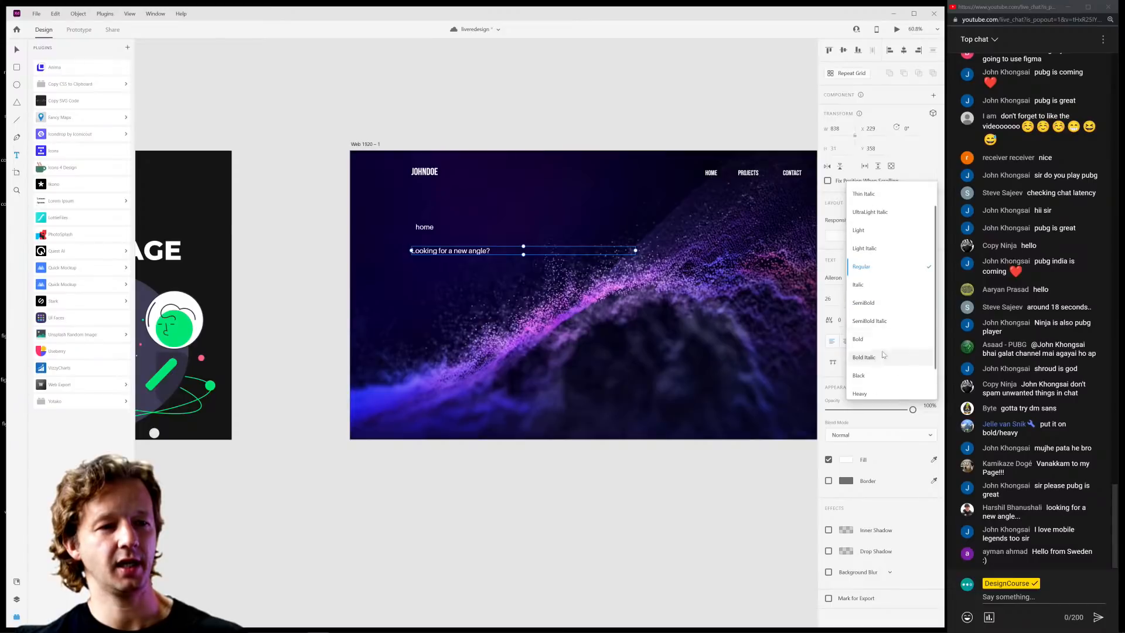
left_click(876, 341)
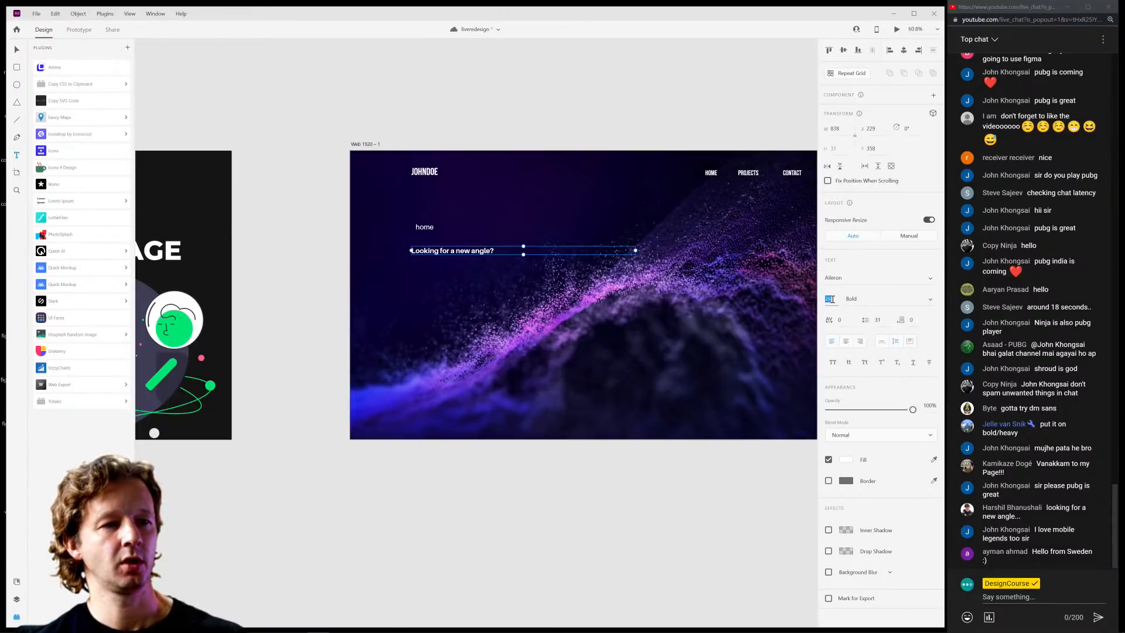
scroll(830, 299, "up", 8)
key("Up")
key("Up")
key("Up")
key("Up")
key("Up")
key("Up")
key("Up")
key("Up")
key("Up")
key("Up")
key("Up")
key("Up")
key("Up")
key("Up")
key("Up")
key("Up")
key("Up")
key("Up")
key("Up")
key("Up")
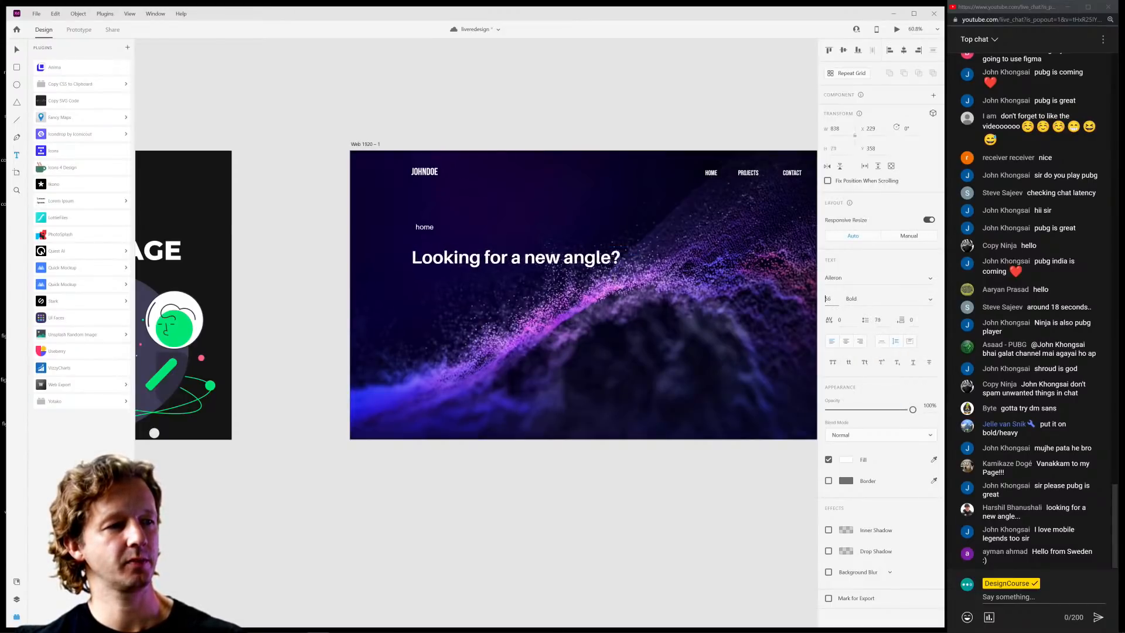
key("Return")
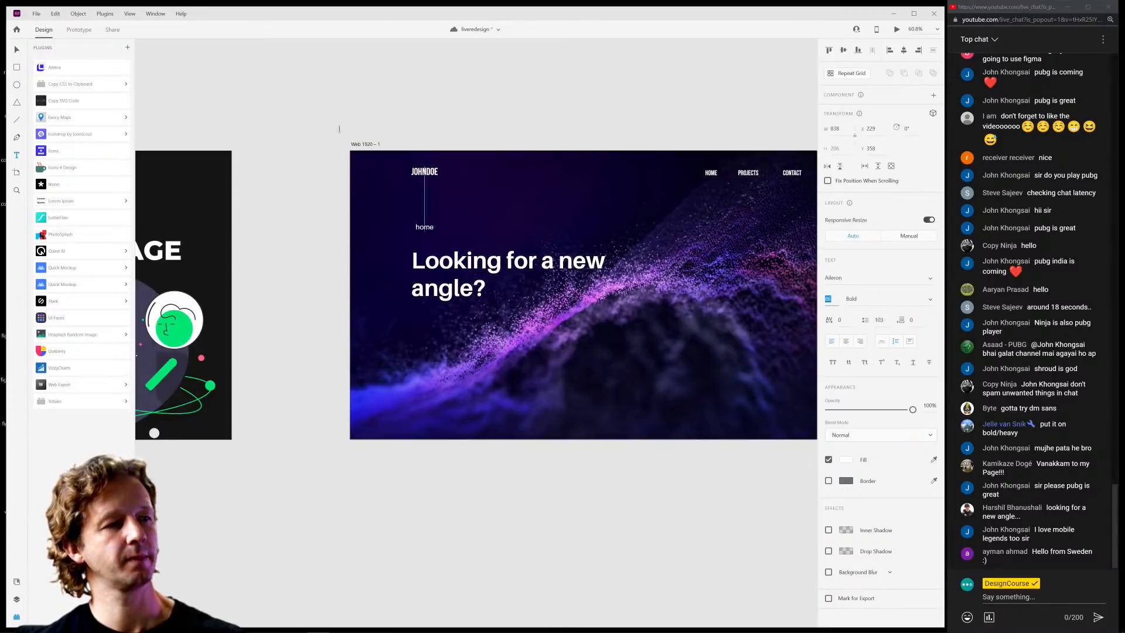
left_click(394, 71)
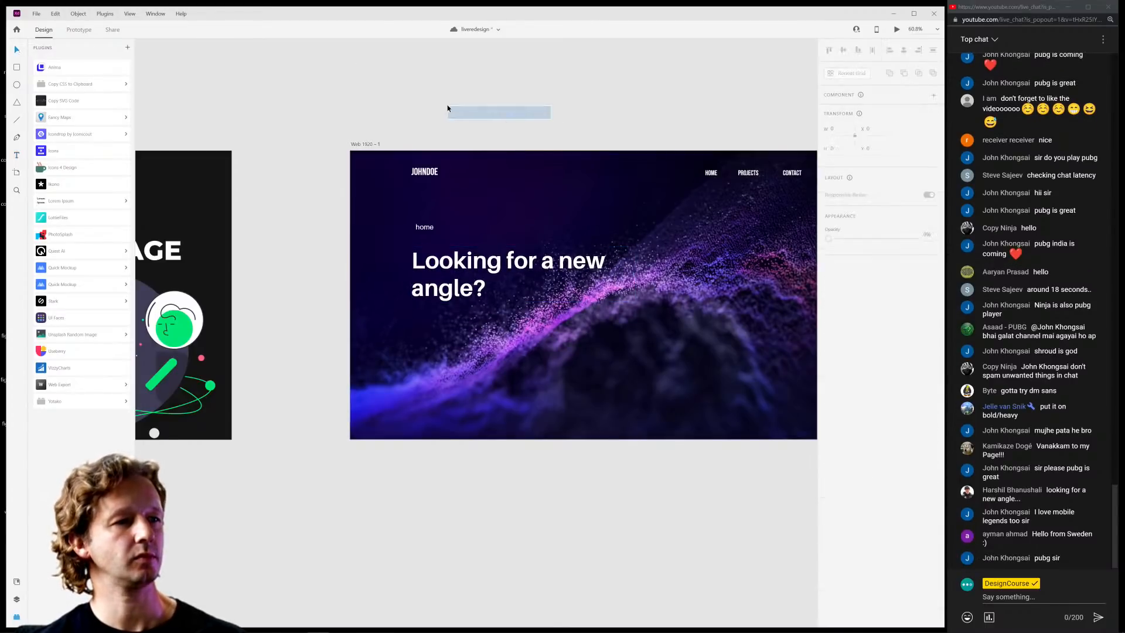
left_click_drag(447, 108, 393, 96)
scroll(403, 158, "up", 5)
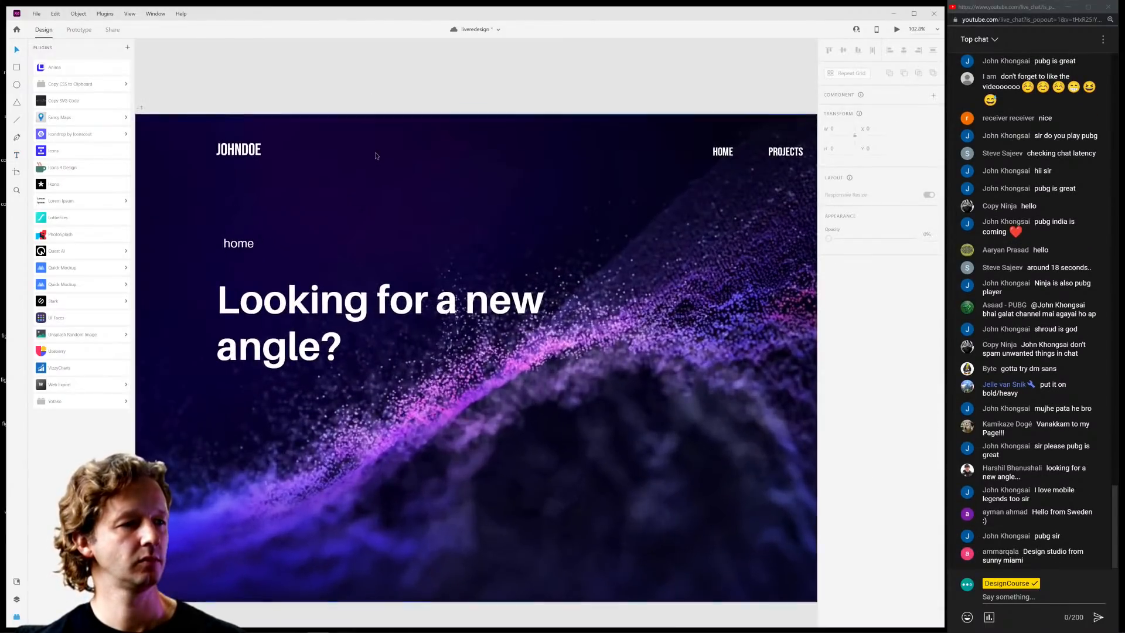
left_click(435, 273)
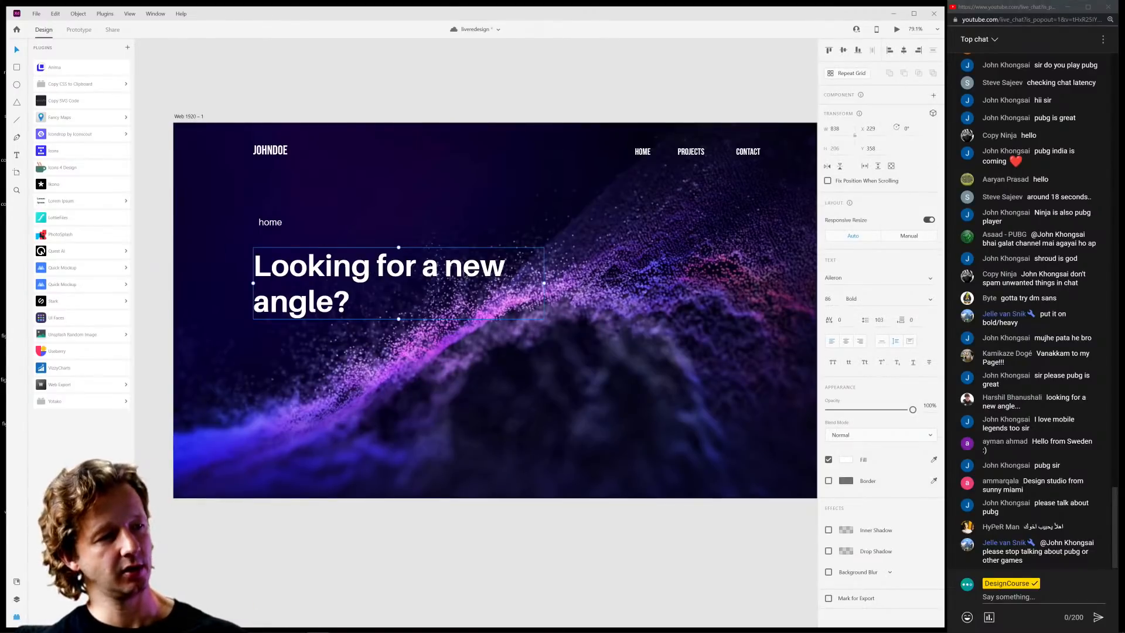
Set the font of the logo and the HOME, PROJECTS and CONTACT navigation links to Aileron.
left_click(270, 150)
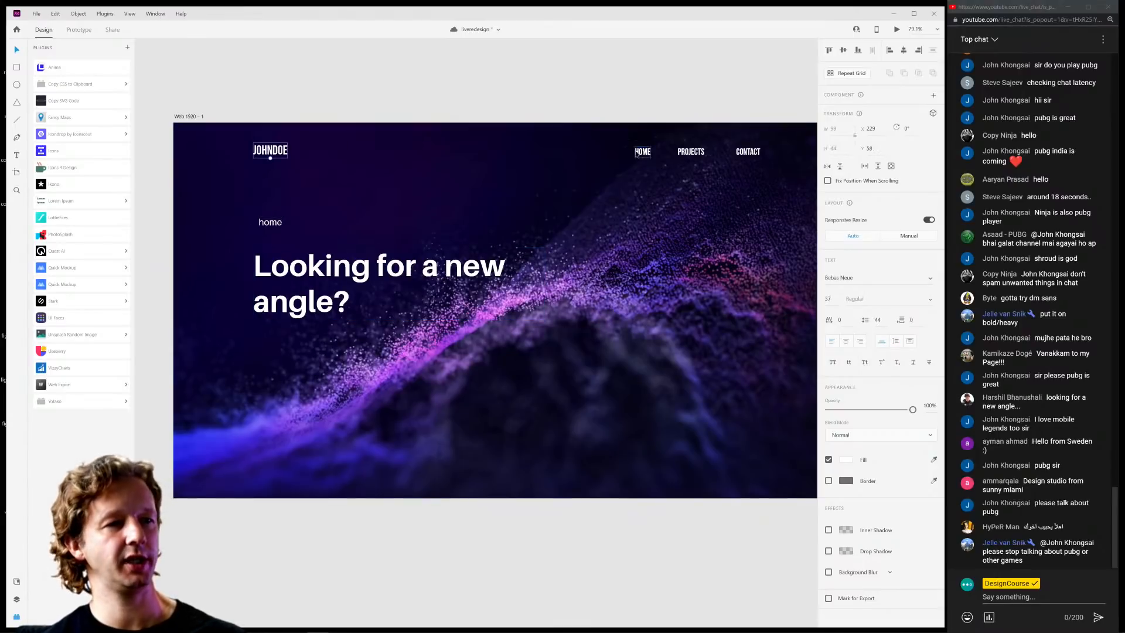
left_click(643, 152, "shift")
left_click(691, 151, "shift")
left_click(748, 152, "shift")
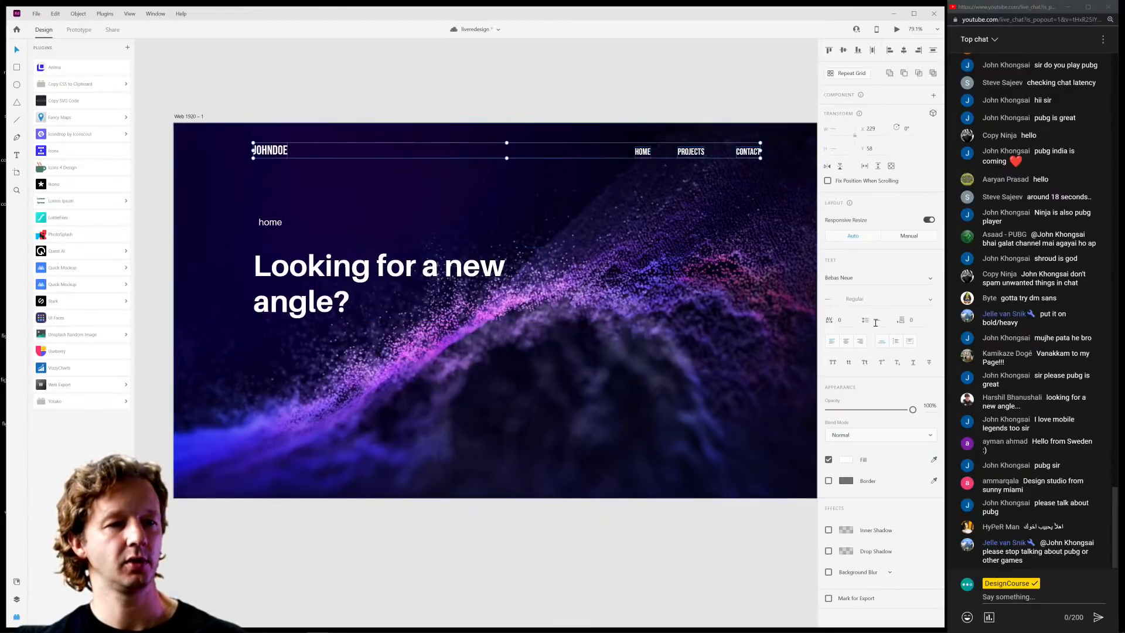
left_click(908, 283)
type("Aileron")
key("Return")
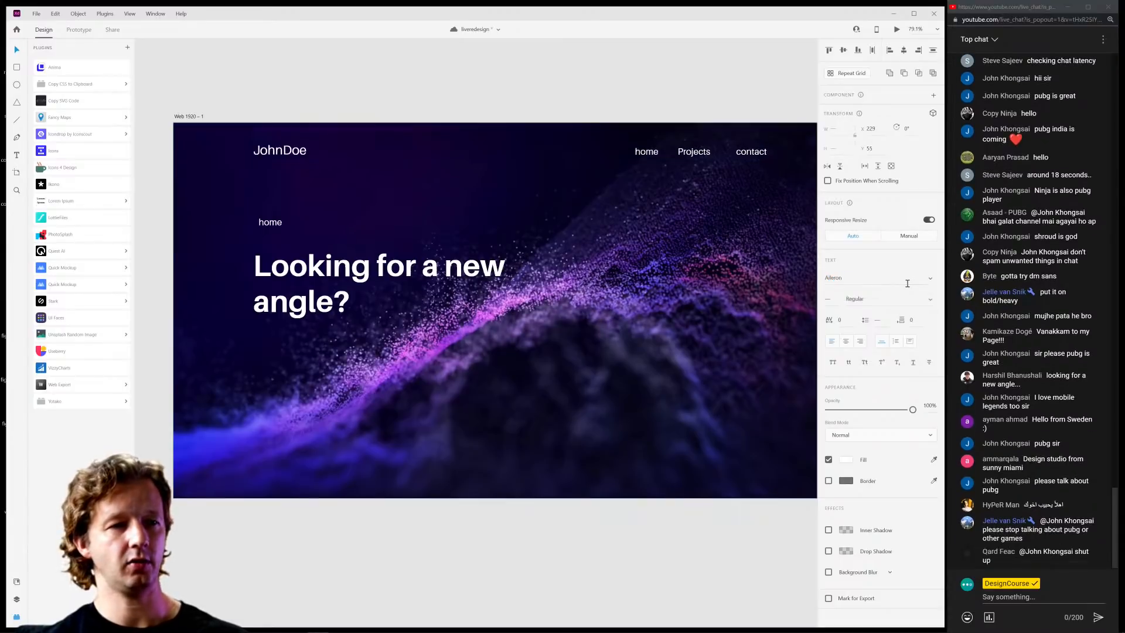
Set the logo text to Bold weight and font size 24.
left_click(279, 150)
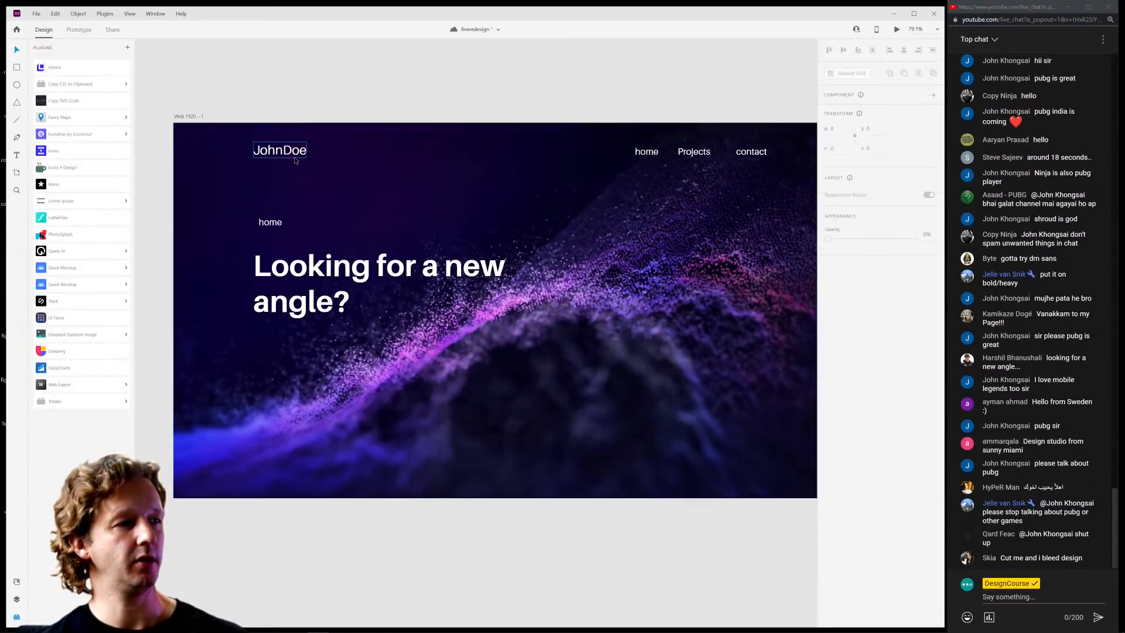
left_click(902, 299)
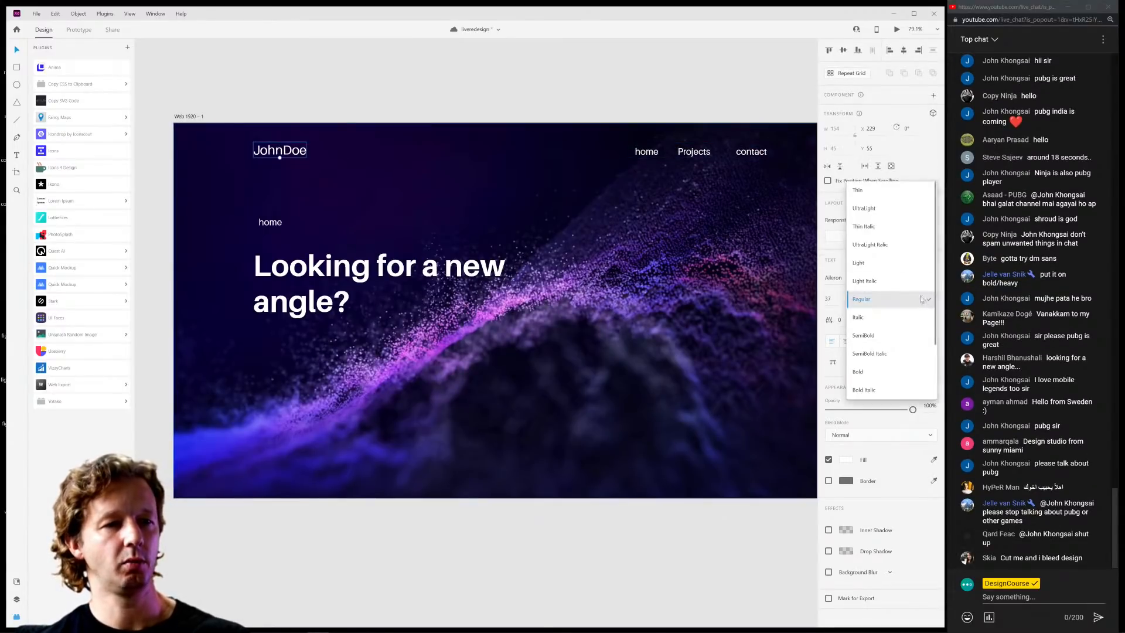
left_click(891, 375)
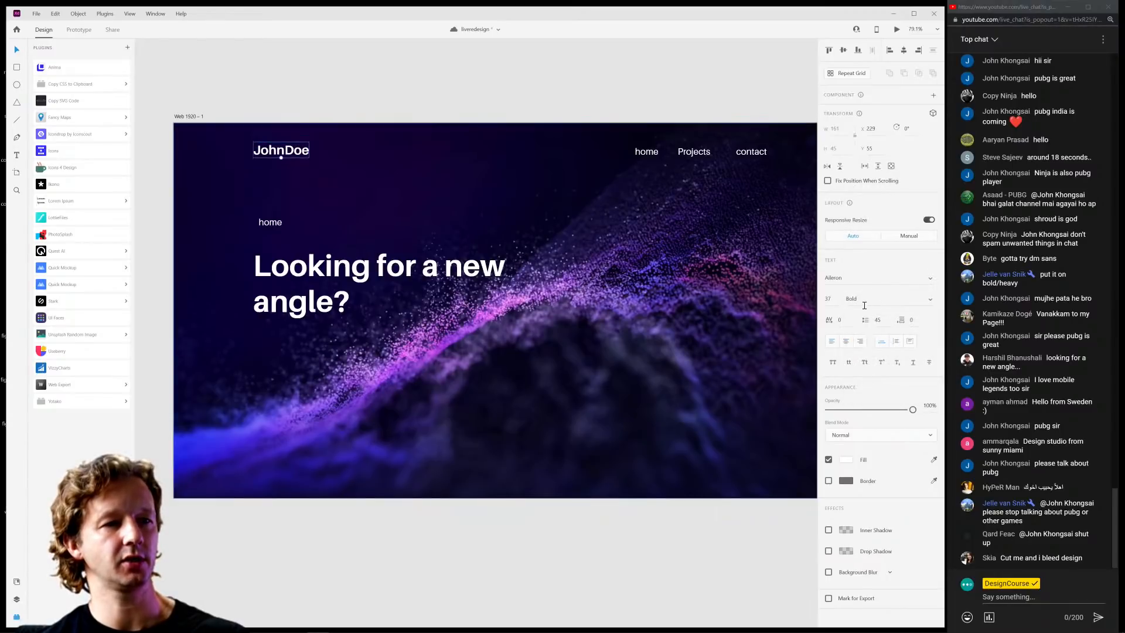
left_click(829, 299)
type("24")
key("Return")
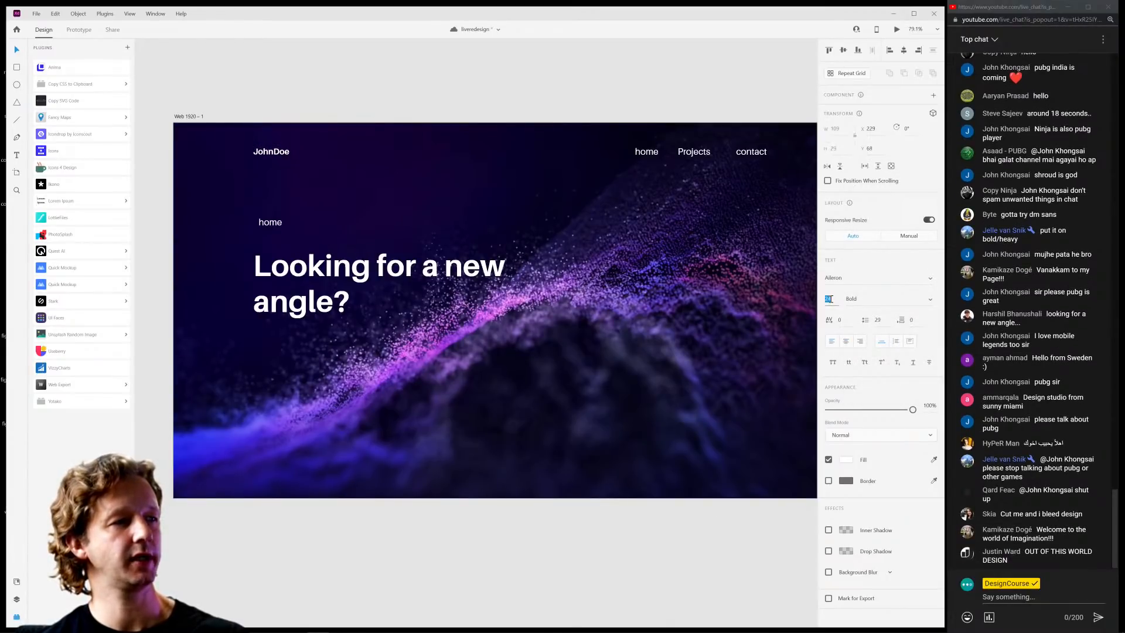
left_click_drag(284, 153, 277, 151)
Preview the artboard with its particle video, shrink the preview window, and close it.
left_click(624, 316)
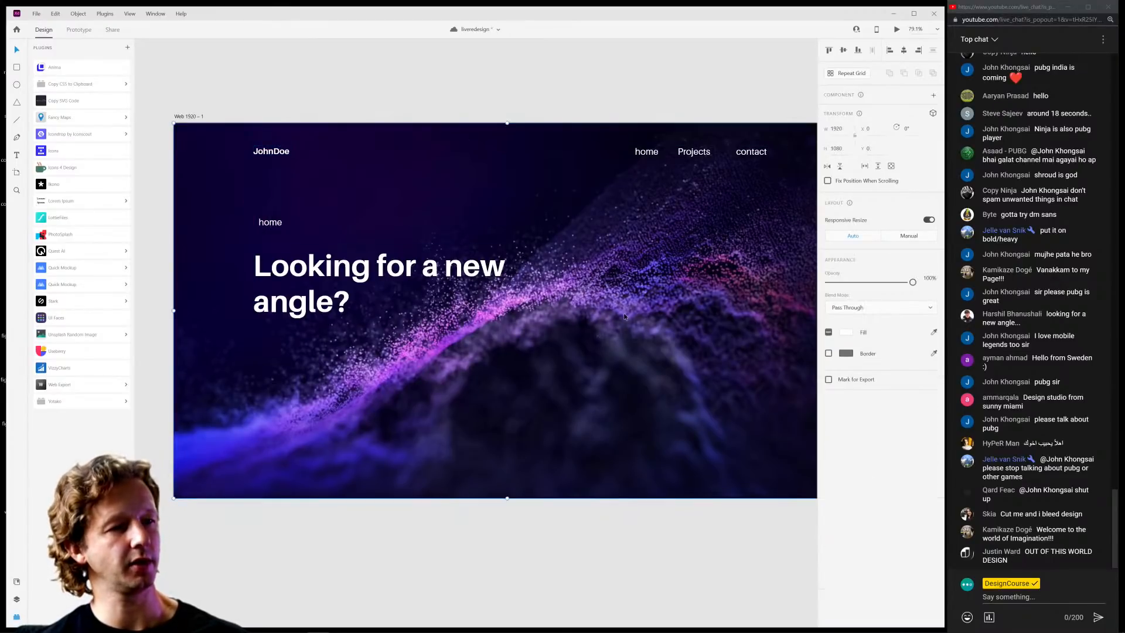
left_click(896, 29)
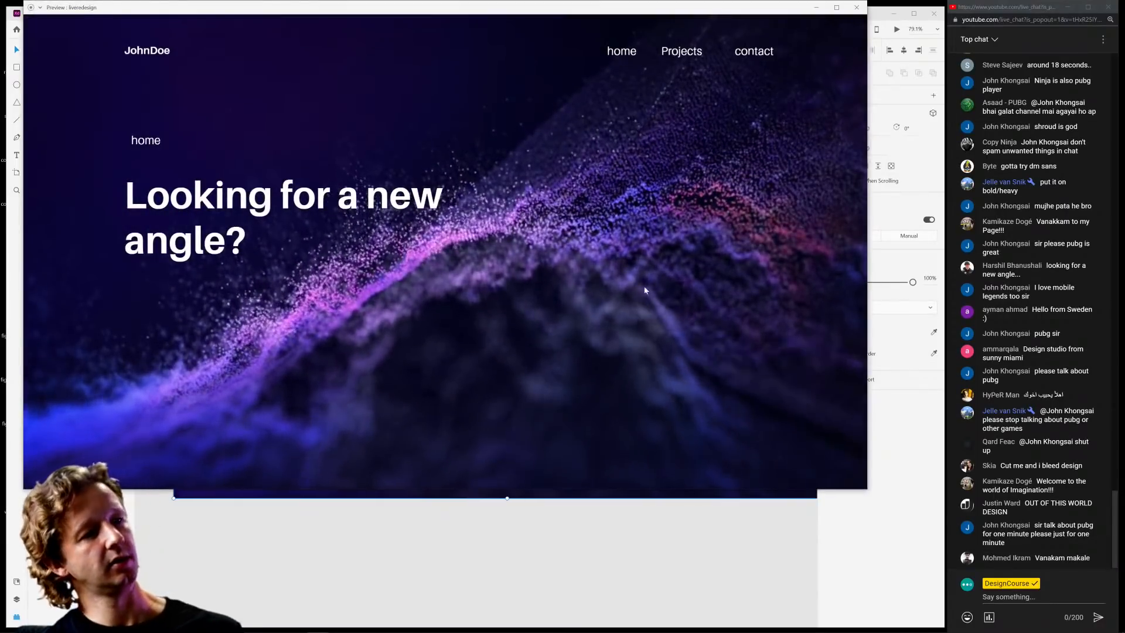
left_click_drag(869, 491, 600, 344)
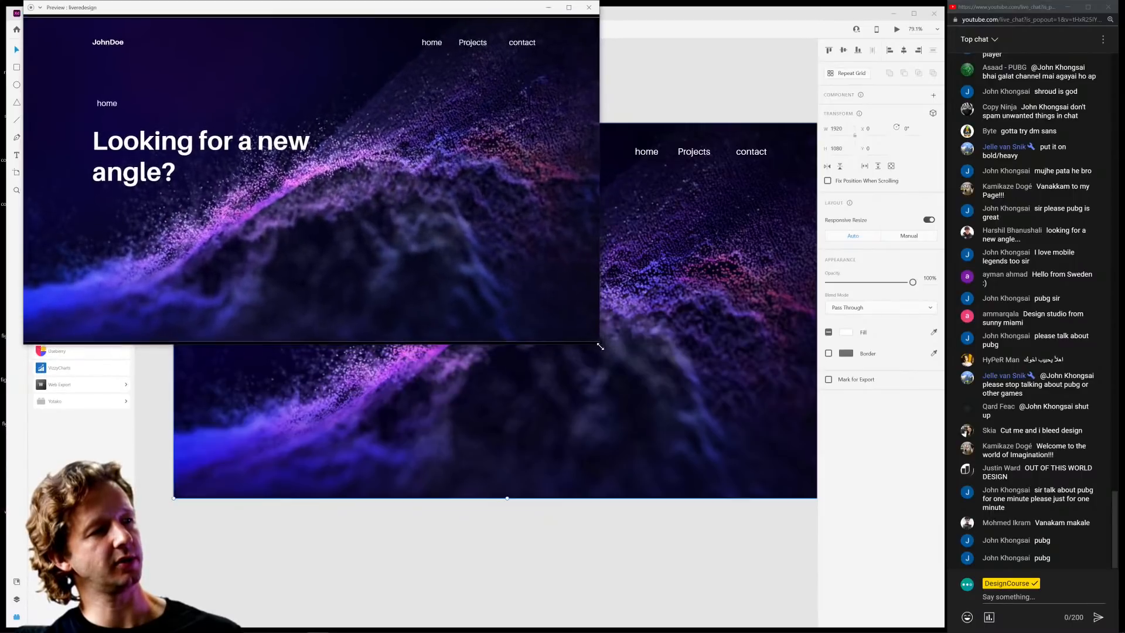
left_click(589, 8)
key("Escape")
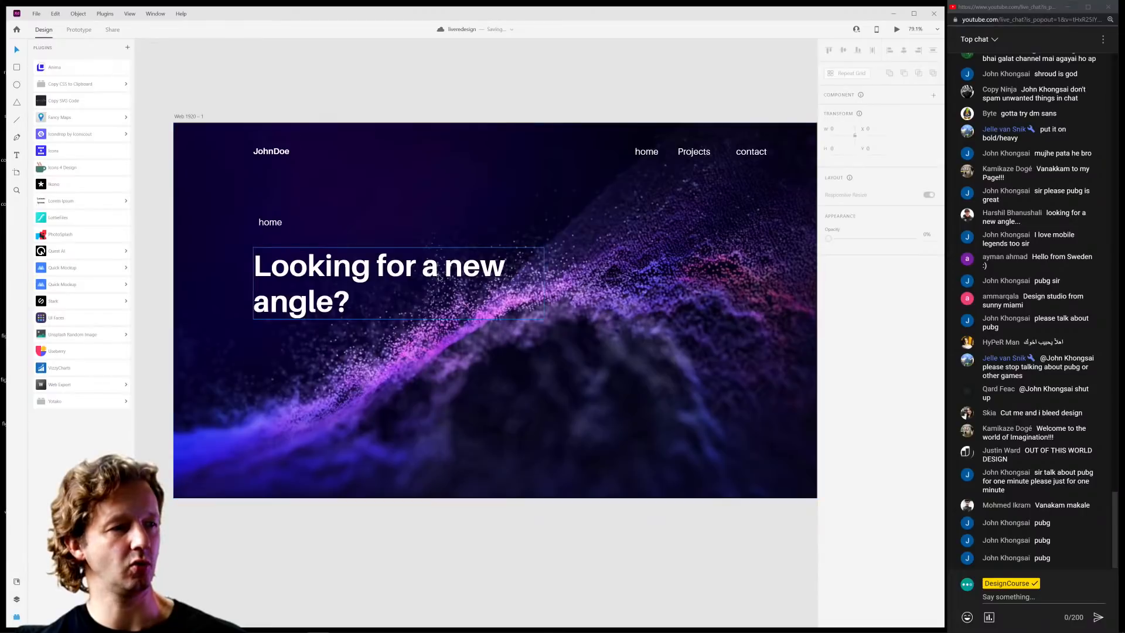
Set the font size of the home, Projects and contact navigation links to 20.
left_click(474, 283)
left_click(282, 154)
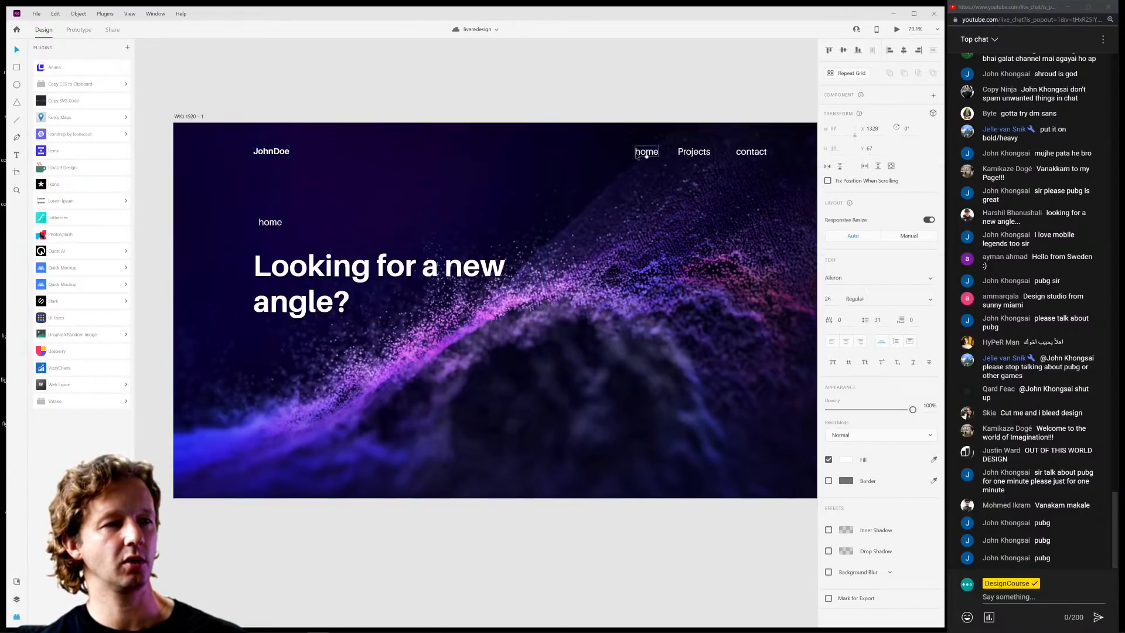
left_click_drag(631, 143, 766, 153)
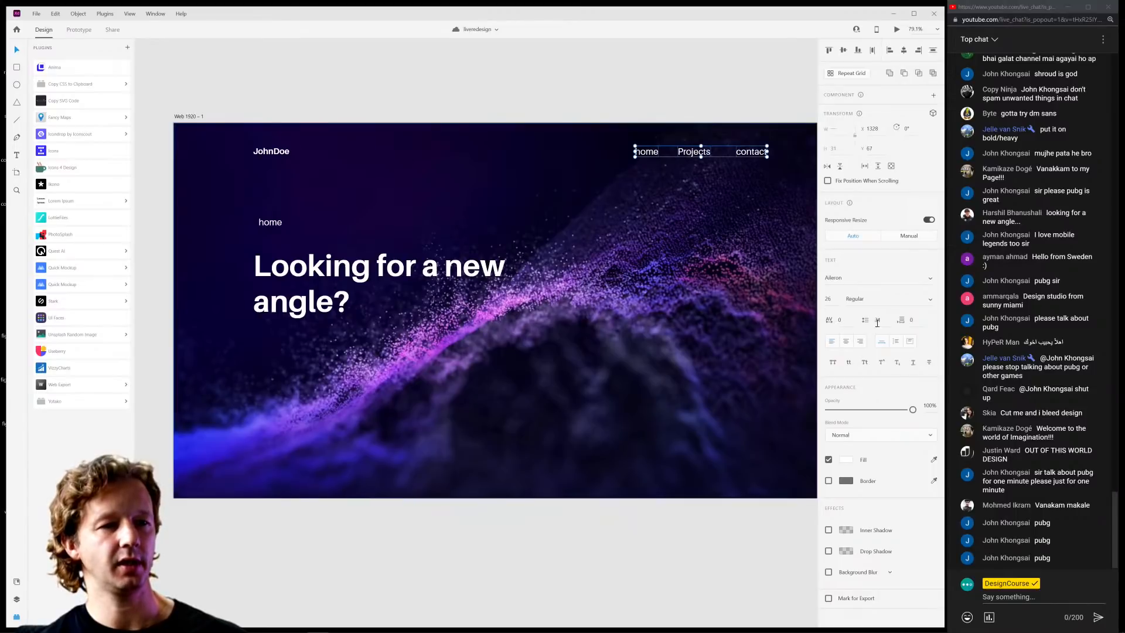
left_click(836, 303)
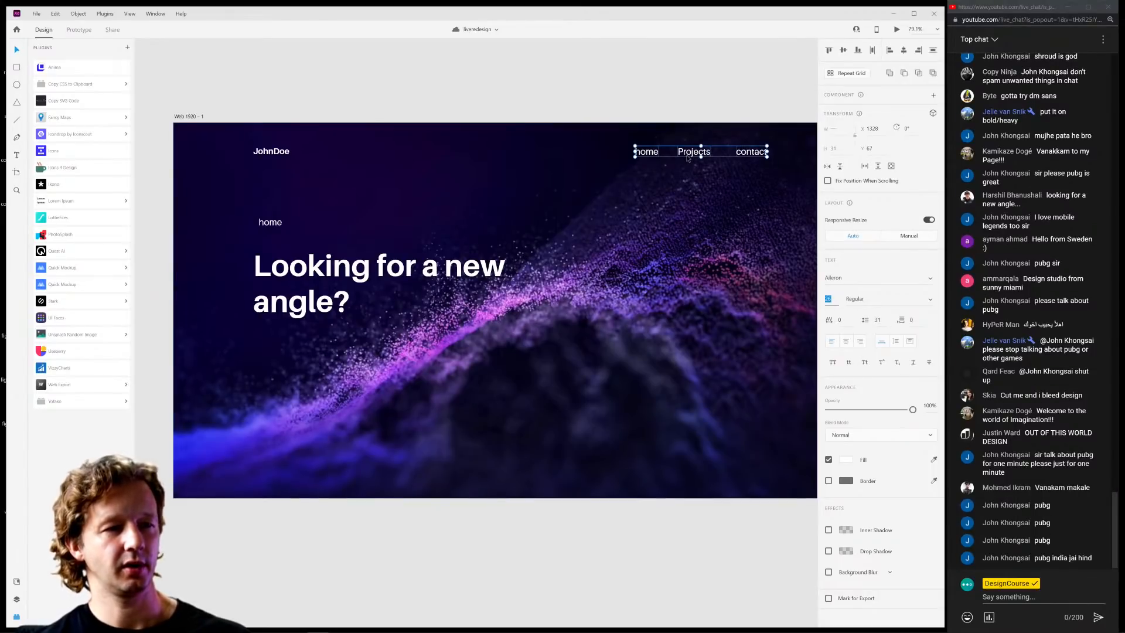
type("20")
key("Return")
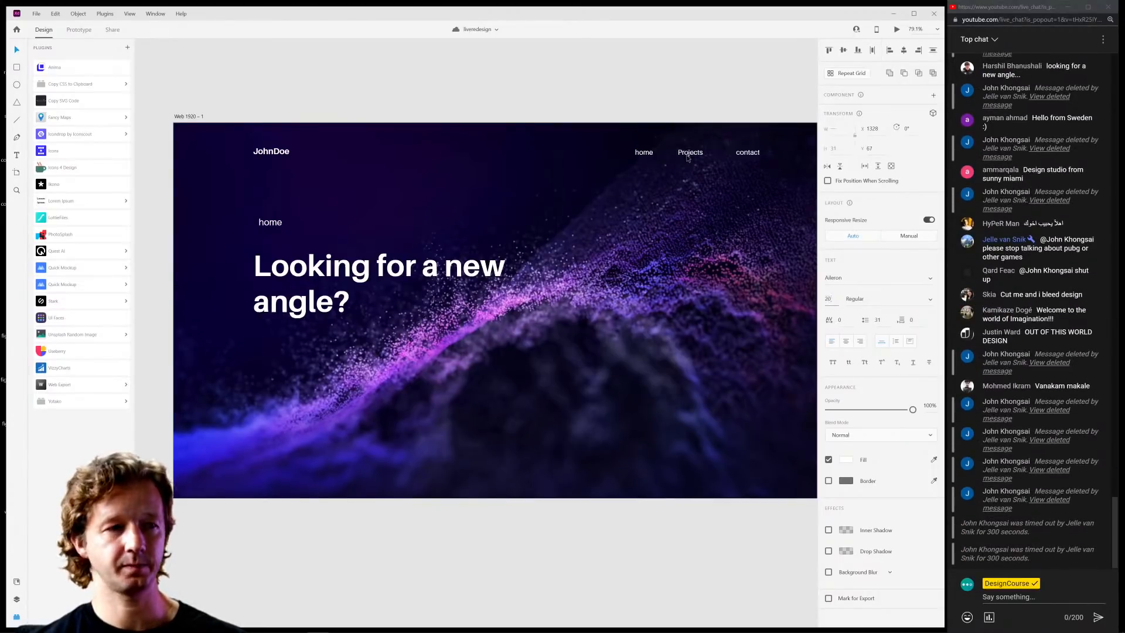
Change the Projects navigation link to lowercase so it reads projects.
double_click(688, 154)
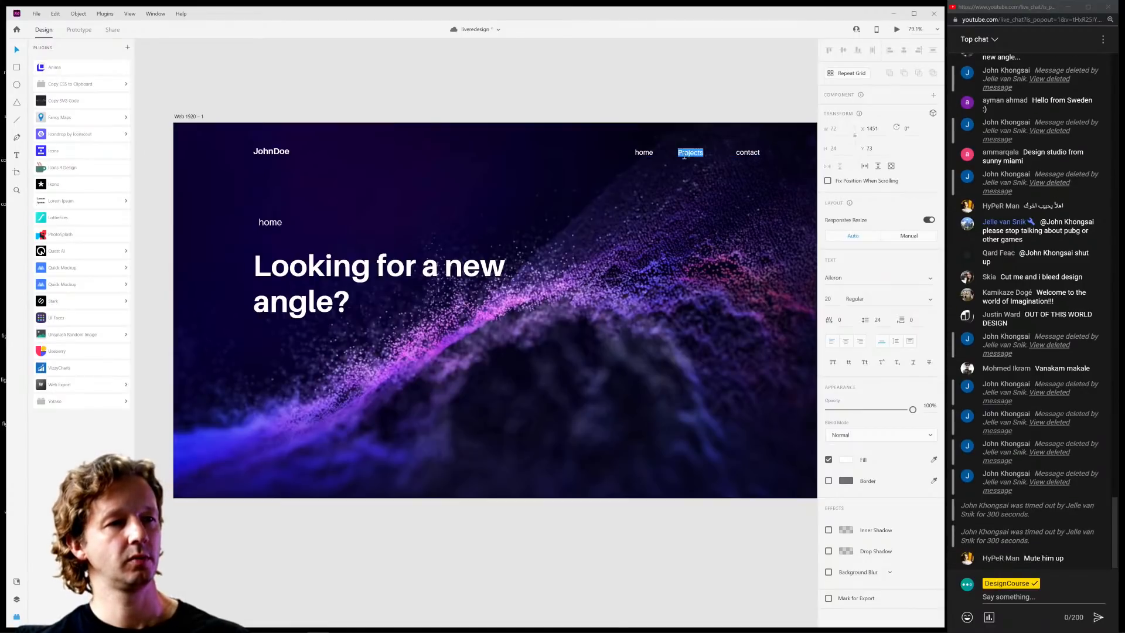
key("BackSpace")
type("p")
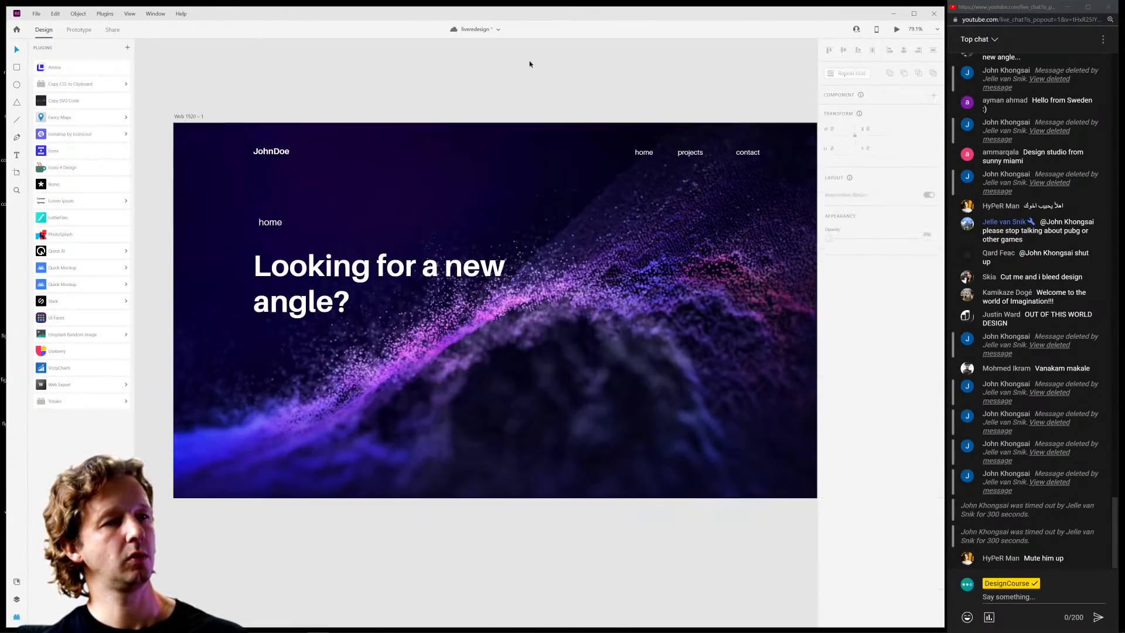
Move the projects and home navigation links closer to contact so the three links are evenly spaced.
scroll(695, 128, "up", 3)
scroll(645, 185, "down", 3)
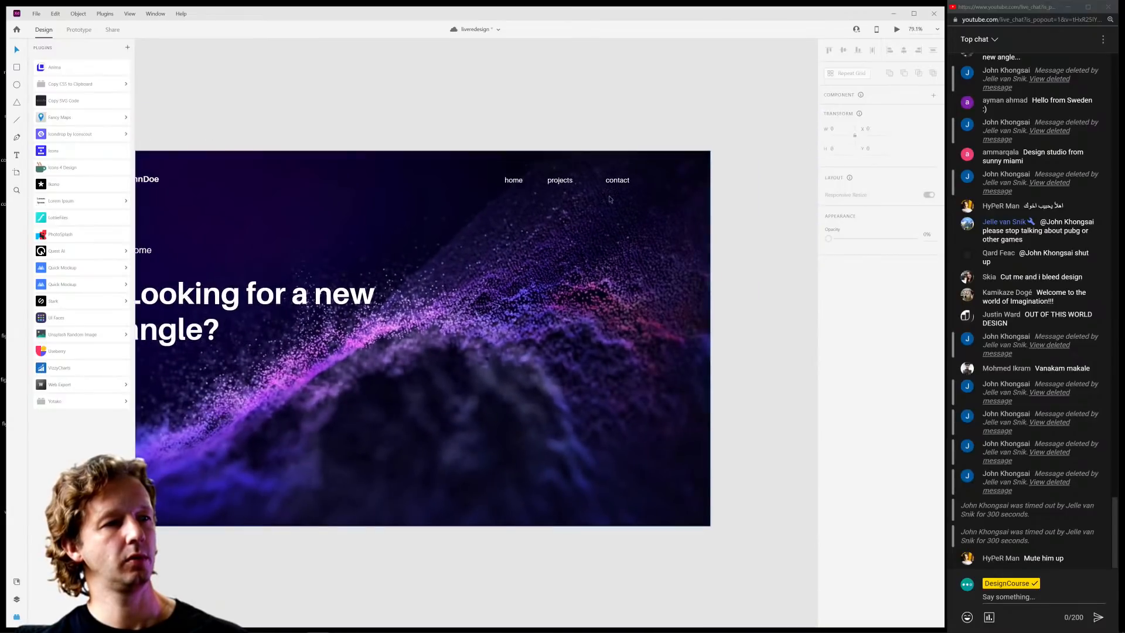
scroll(557, 181, "up", 4)
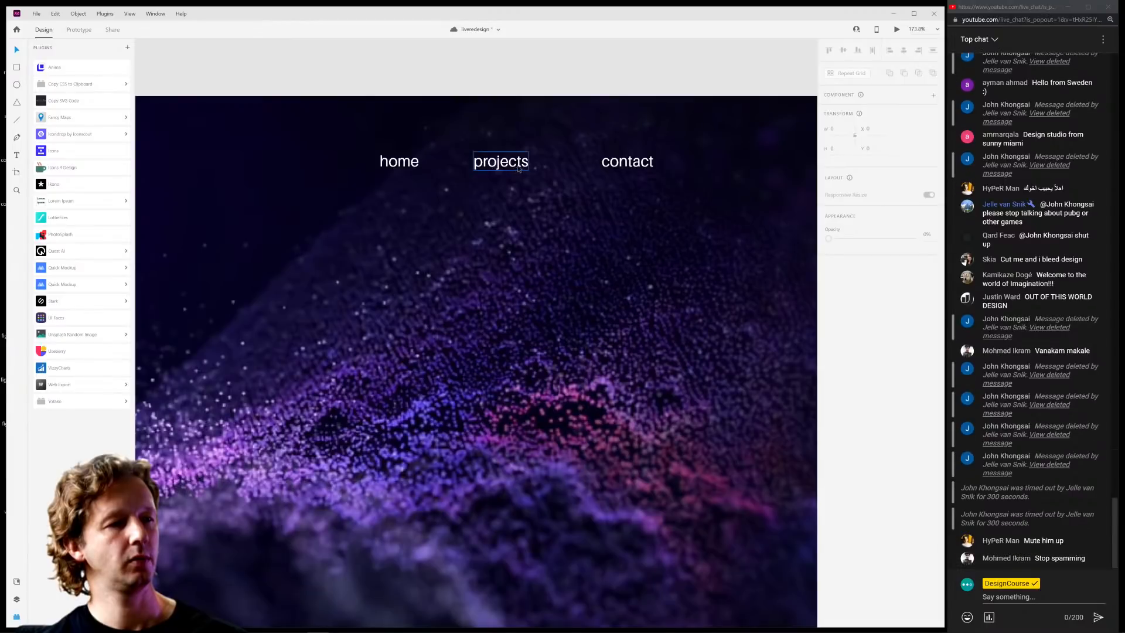
left_click_drag(519, 167, 536, 167)
left_click_drag(400, 165, 420, 164)
left_click(410, 70)
scroll(410, 70, "down", 5)
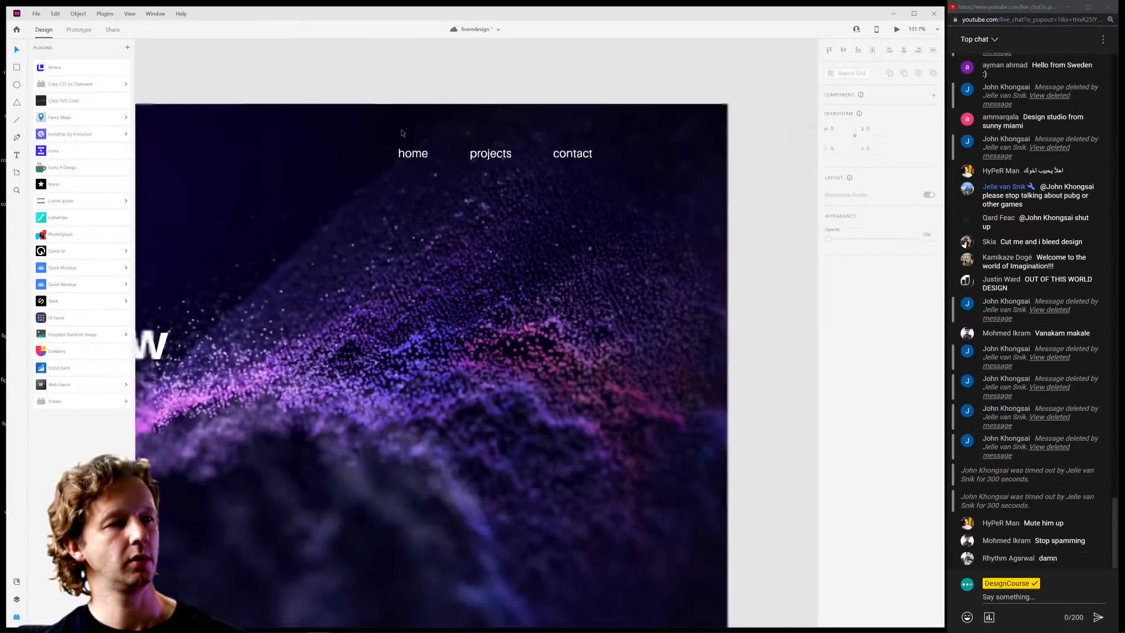
scroll(477, 163, "up", 2)
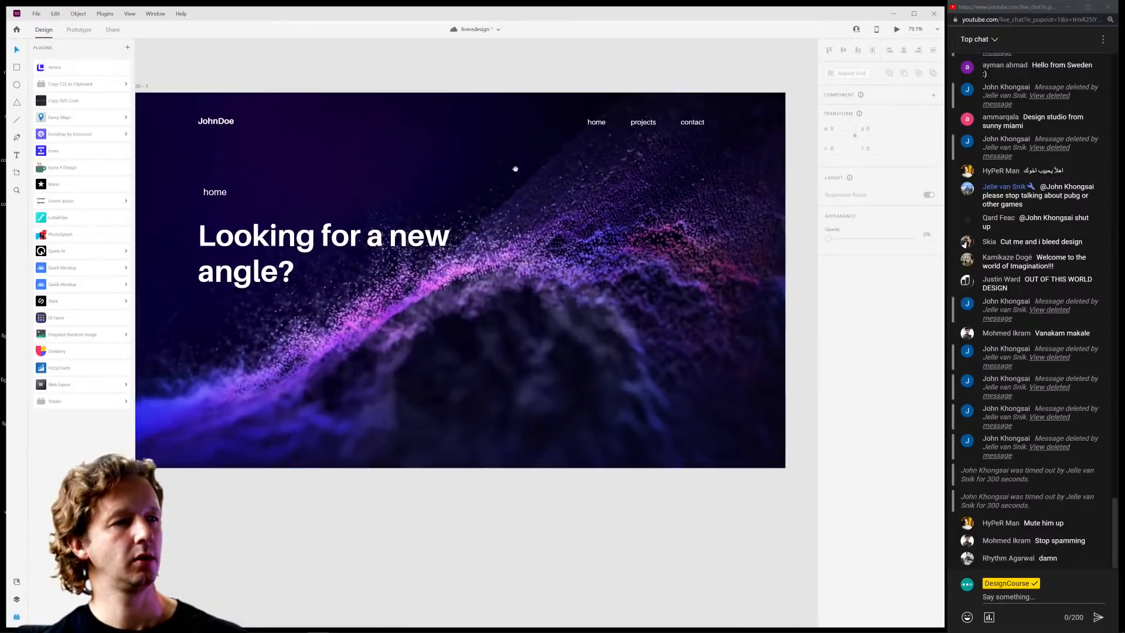
scroll(515, 169, "left", 1)
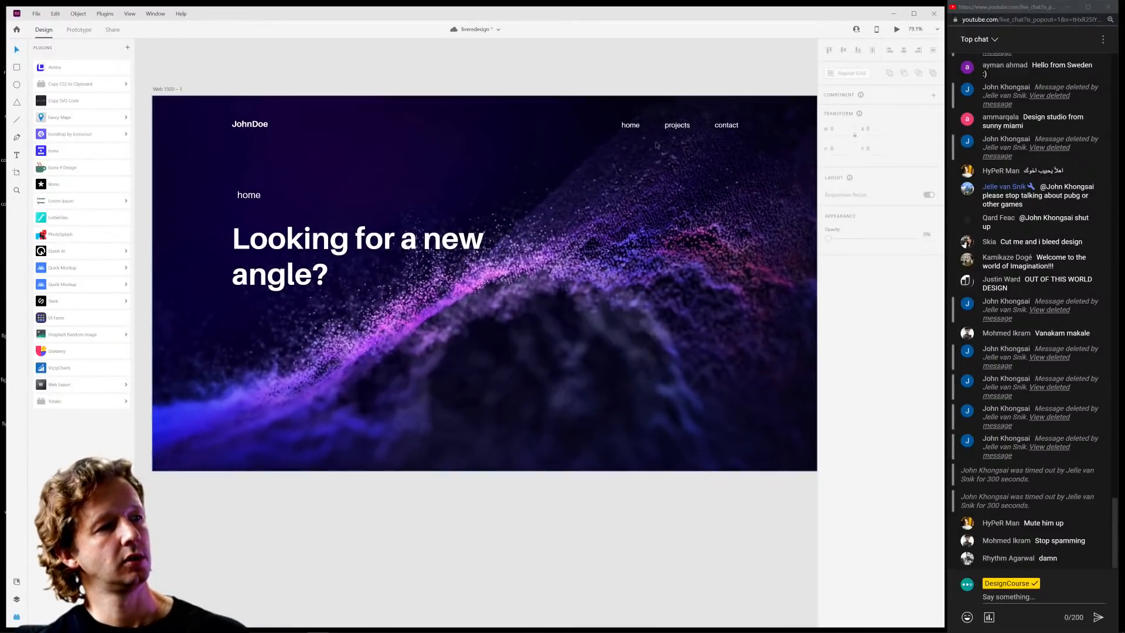
Move the Looking for a new angle? headline up to Y 315 and place the small home label just above its start.
left_click(249, 197)
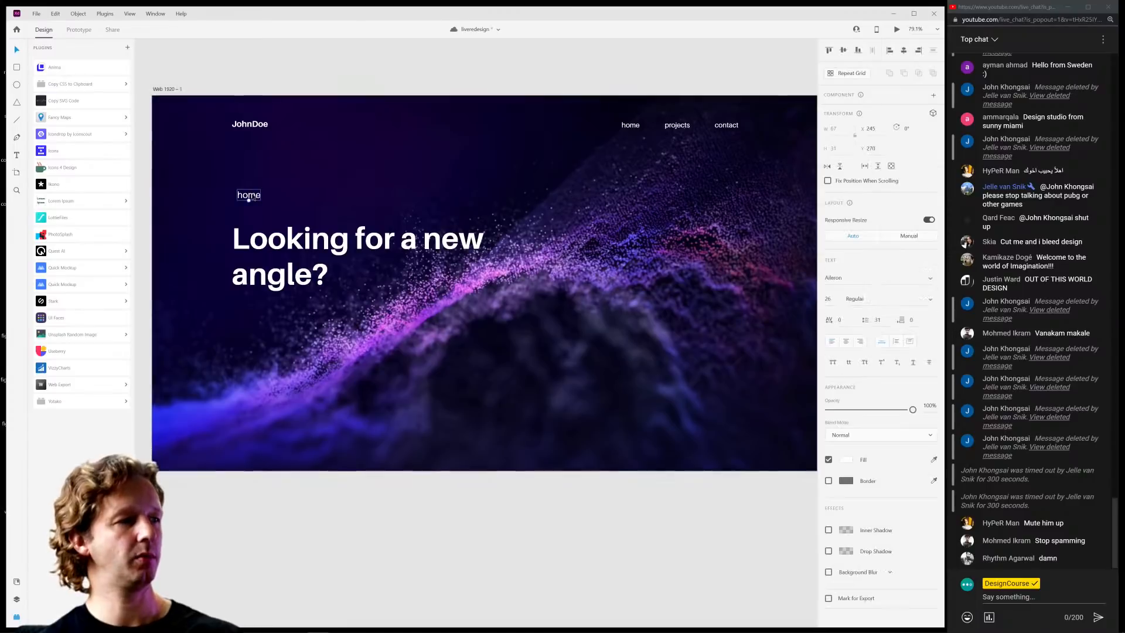
left_click(303, 257)
left_click_drag(293, 249, 293, 234)
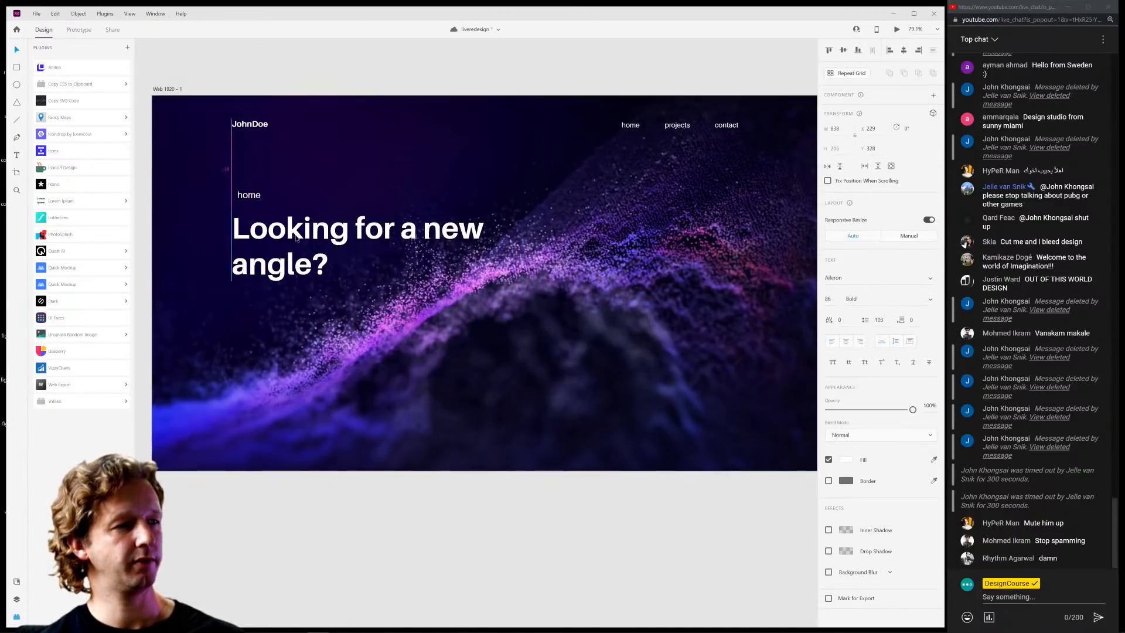
left_click_drag(241, 199, 239, 201)
left_click(275, 253)
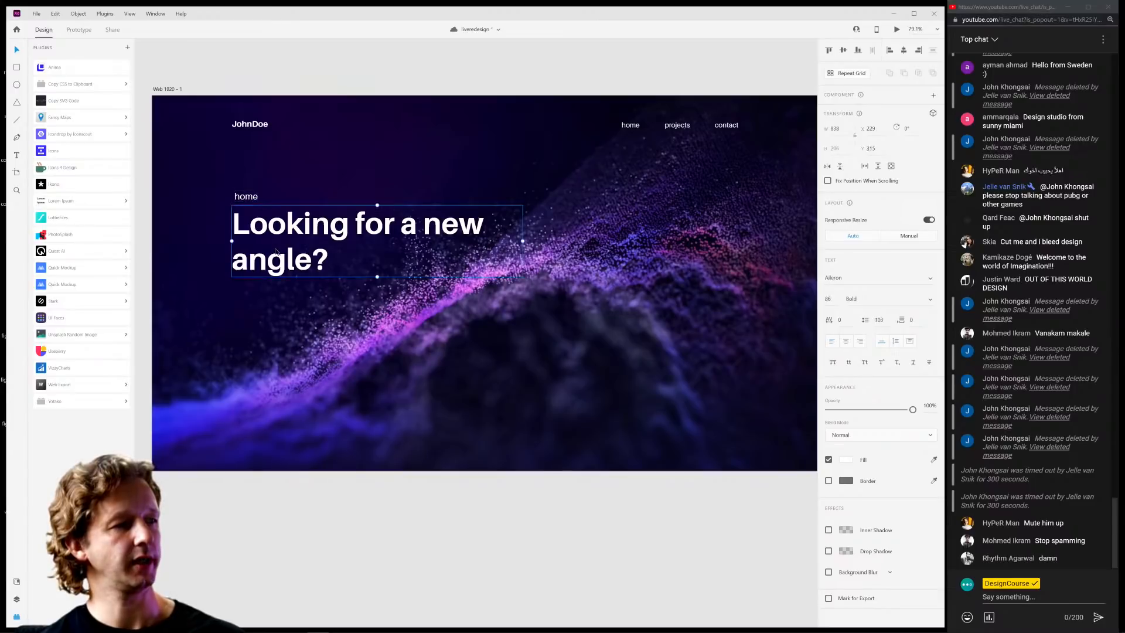
left_click(495, 68)
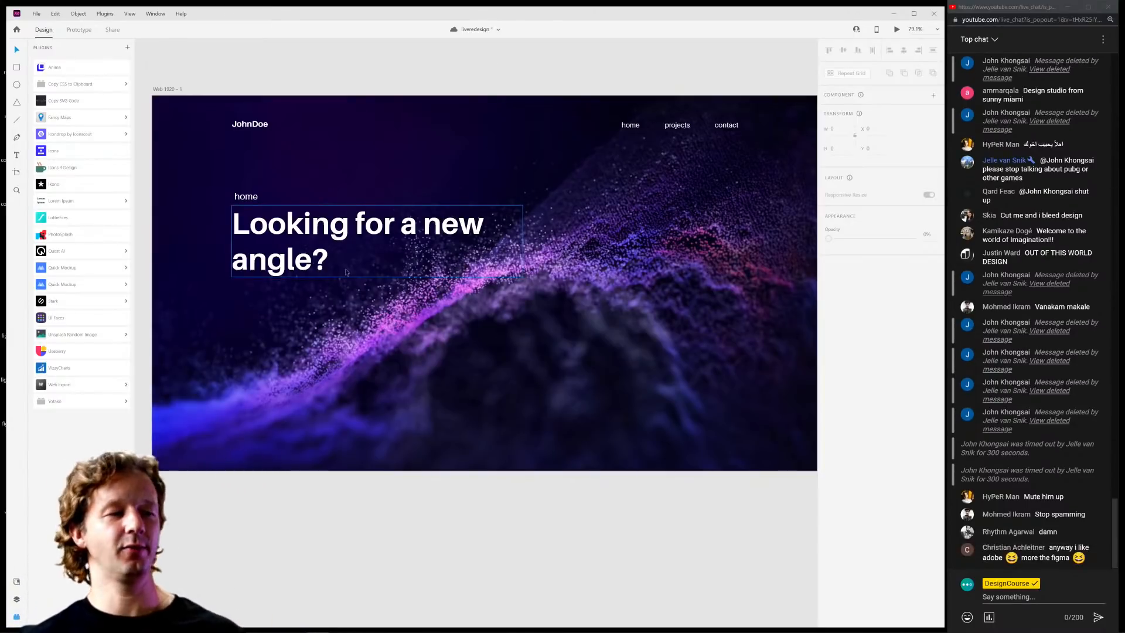
Compare the original WELCOME TO MY PAGE design, including its space illustration, with the redesigned Web 1920 artboard.
scroll(364, 359, "down", 3)
left_click_drag(90, 426, 519, 410)
scroll(520, 410, "up", 3)
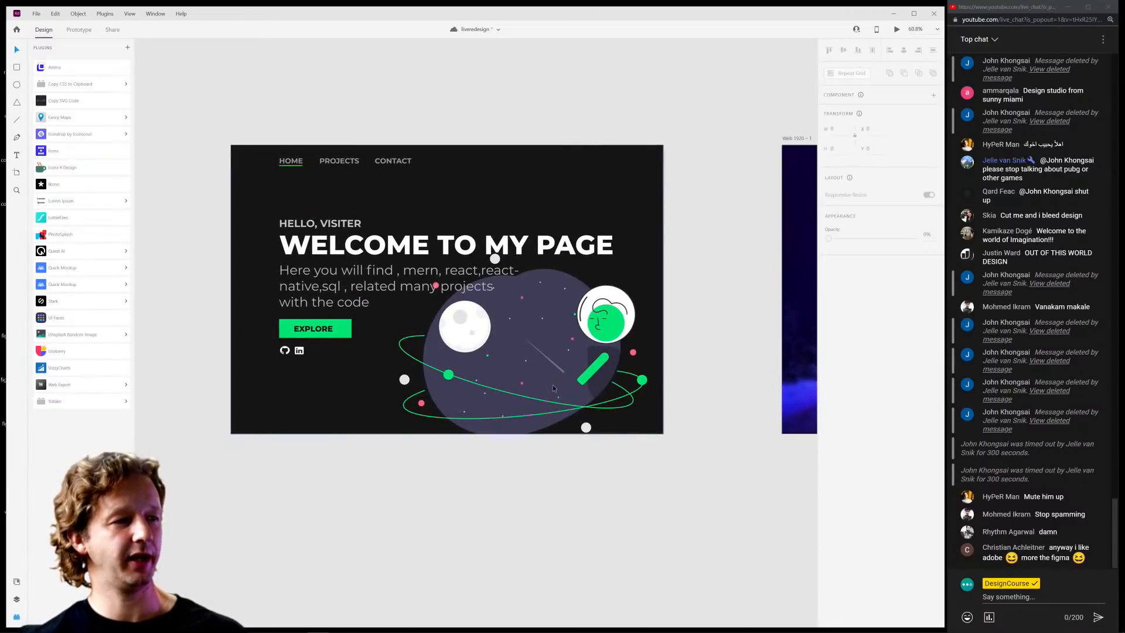
left_click_drag(491, 330, 518, 342)
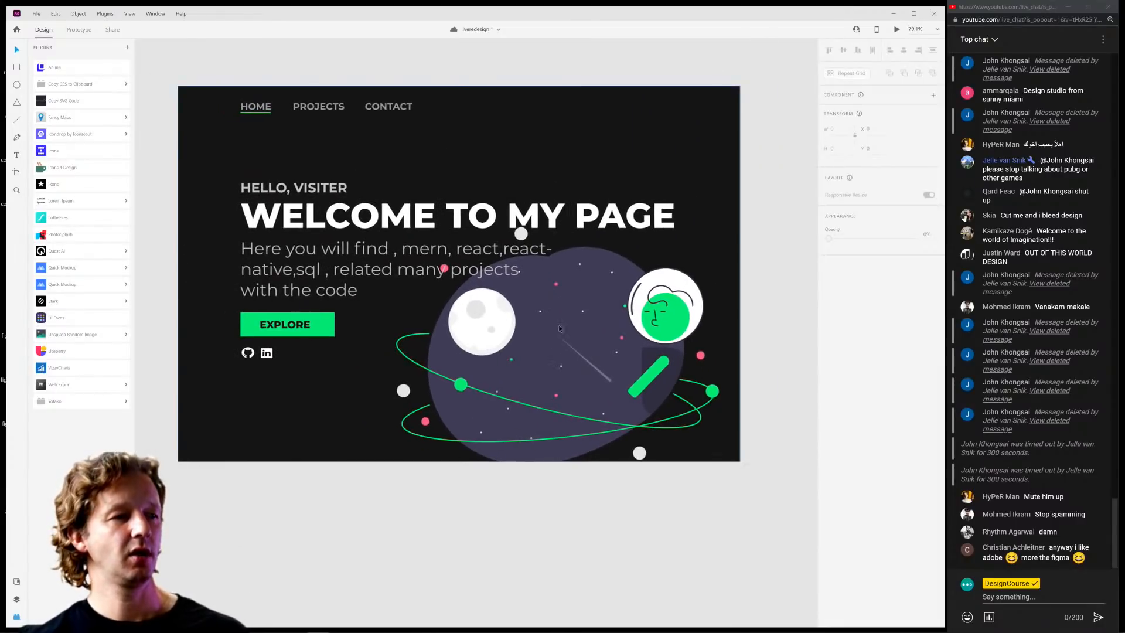
left_click(626, 371)
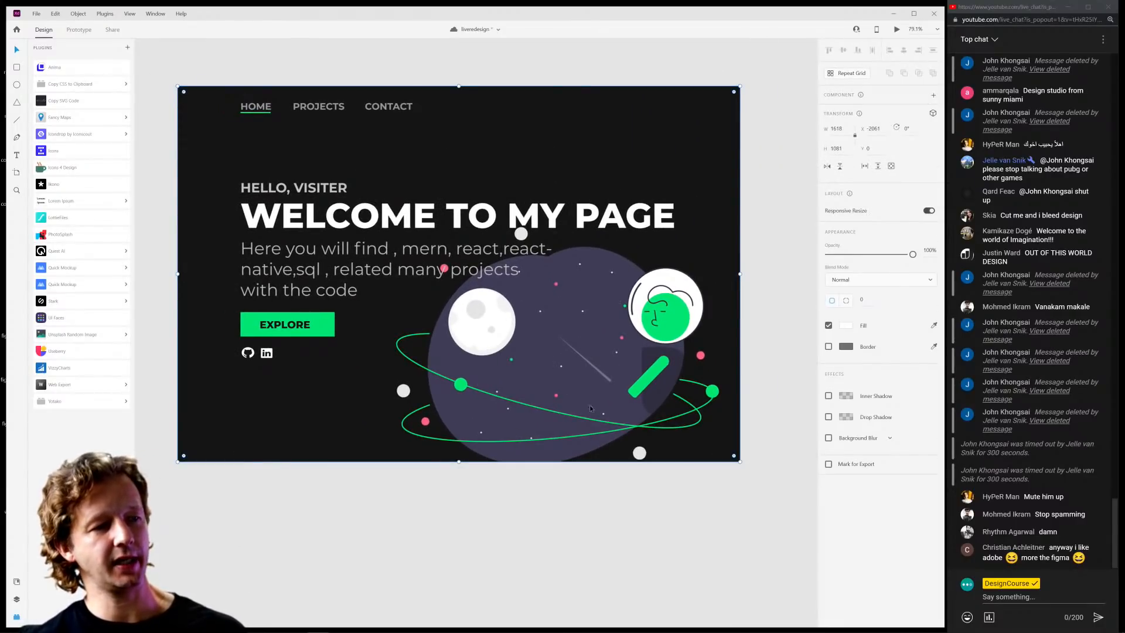
left_click(572, 480)
scroll(571, 410, "down", 3)
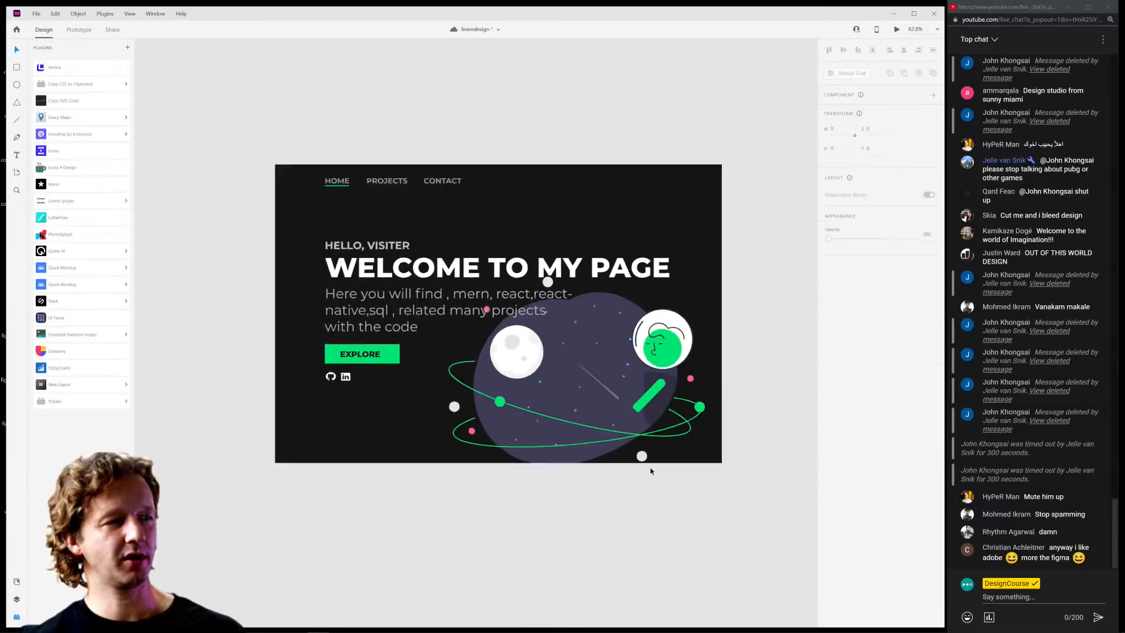
scroll(644, 351, "right", 5)
scroll(713, 357, "up", 2)
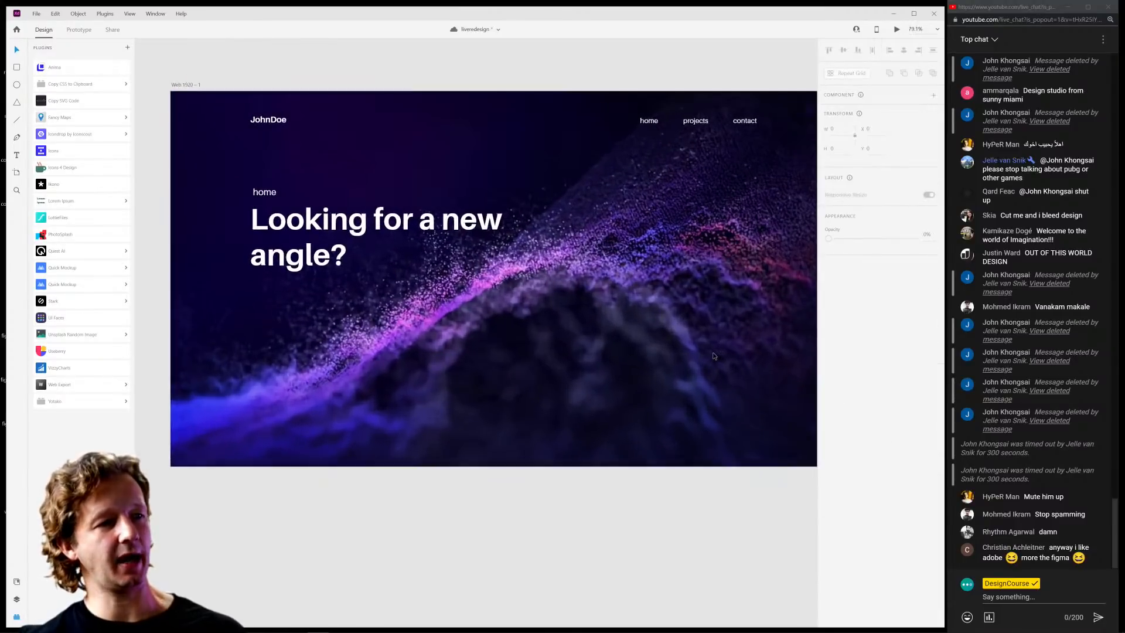
scroll(678, 309, "down", 1)
left_click_drag(678, 309, 644, 313)
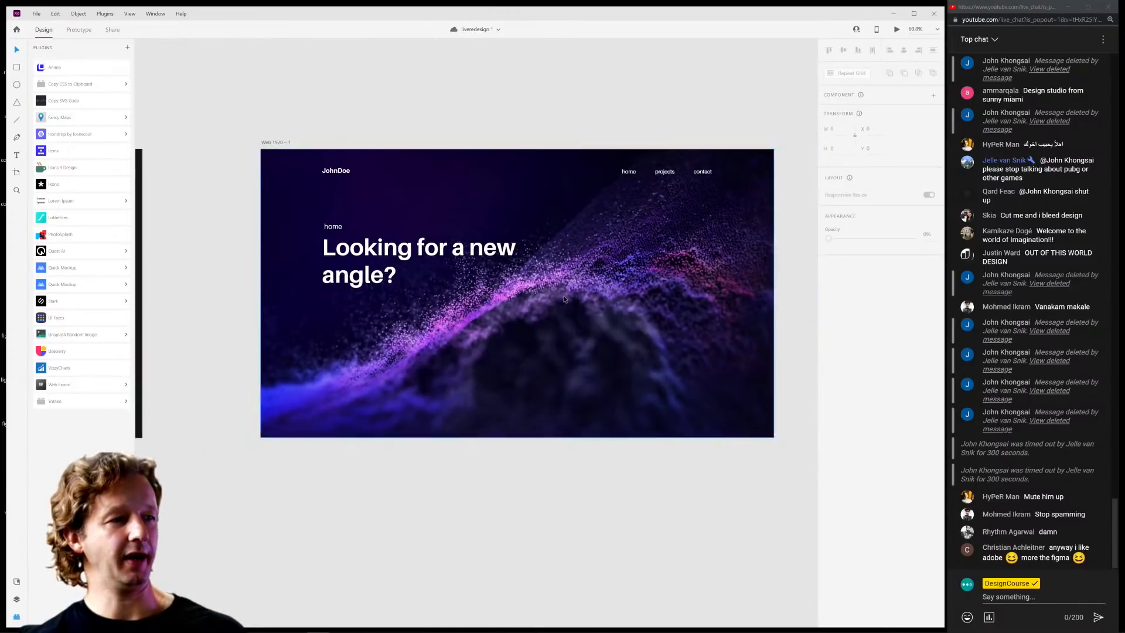
scroll(643, 313, "up", 2)
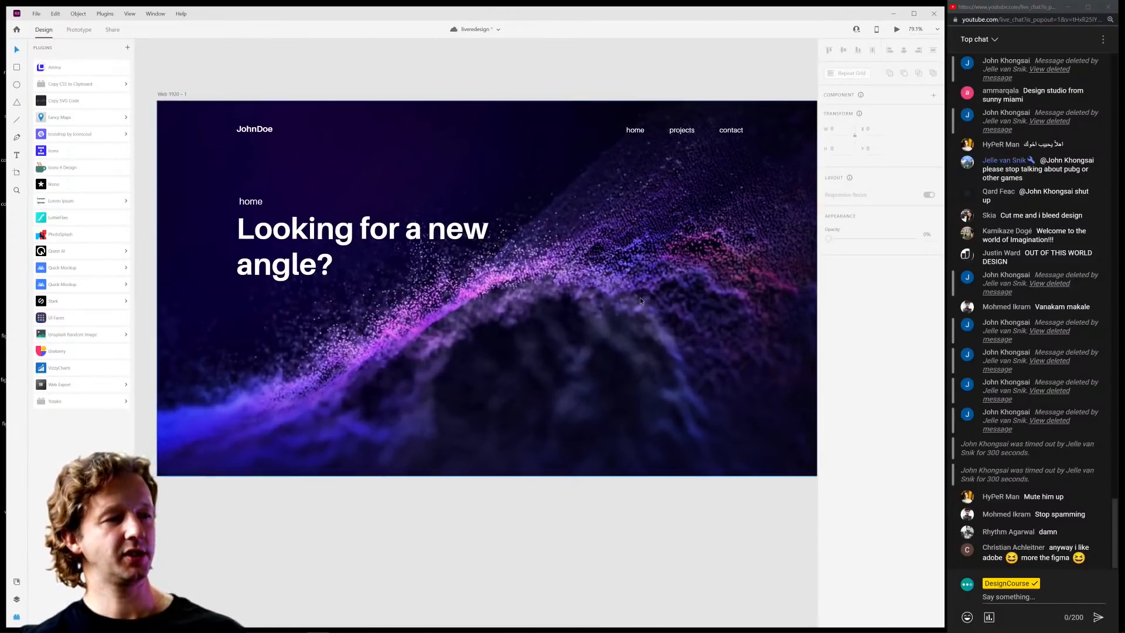
scroll(328, 465, "left", 5)
scroll(328, 465, "left", 4)
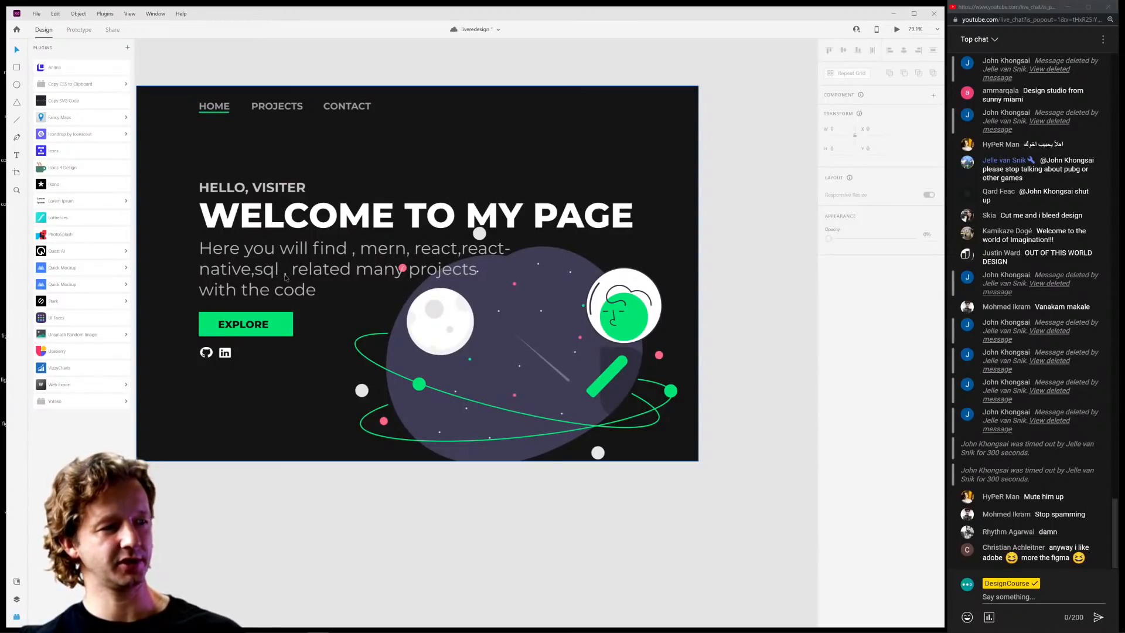
Save the document and select the Looking for a new angle? headline on the redesigned artboard.
key("ctrl+s")
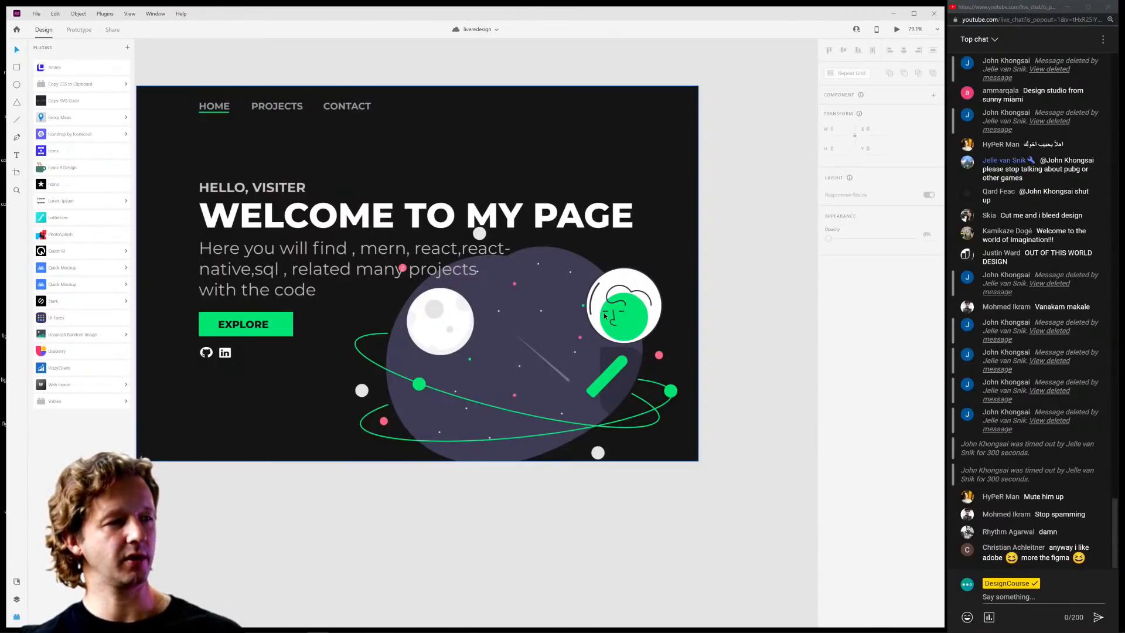
scroll(671, 305, "down", 5)
left_click_drag(729, 298, 454, 300)
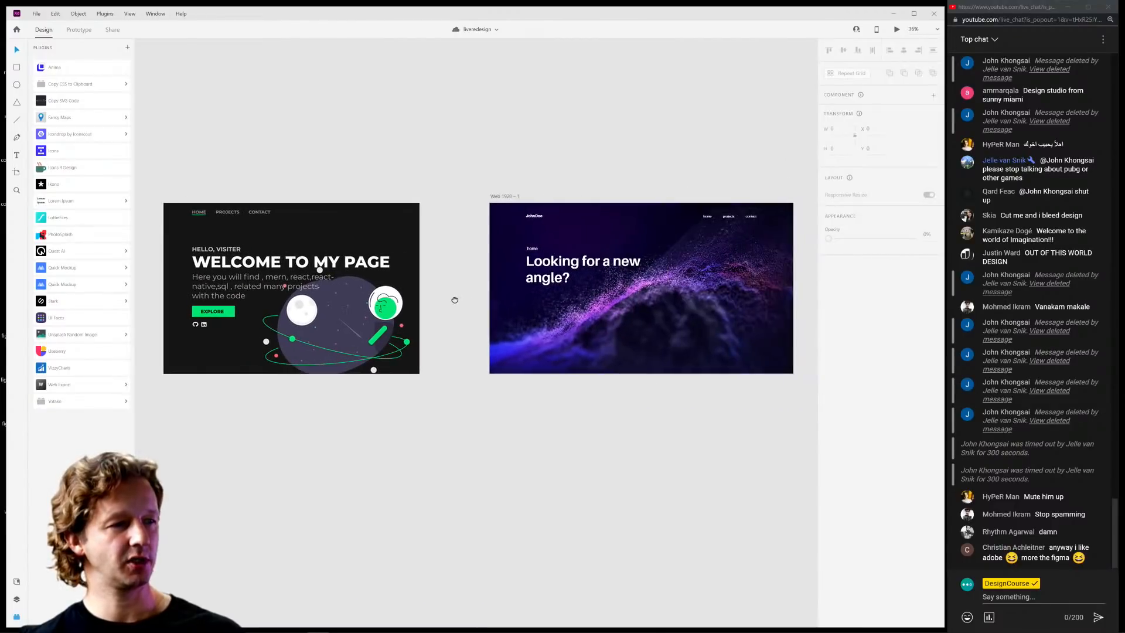
scroll(628, 290, "up", 5)
scroll(639, 287, "down", 2)
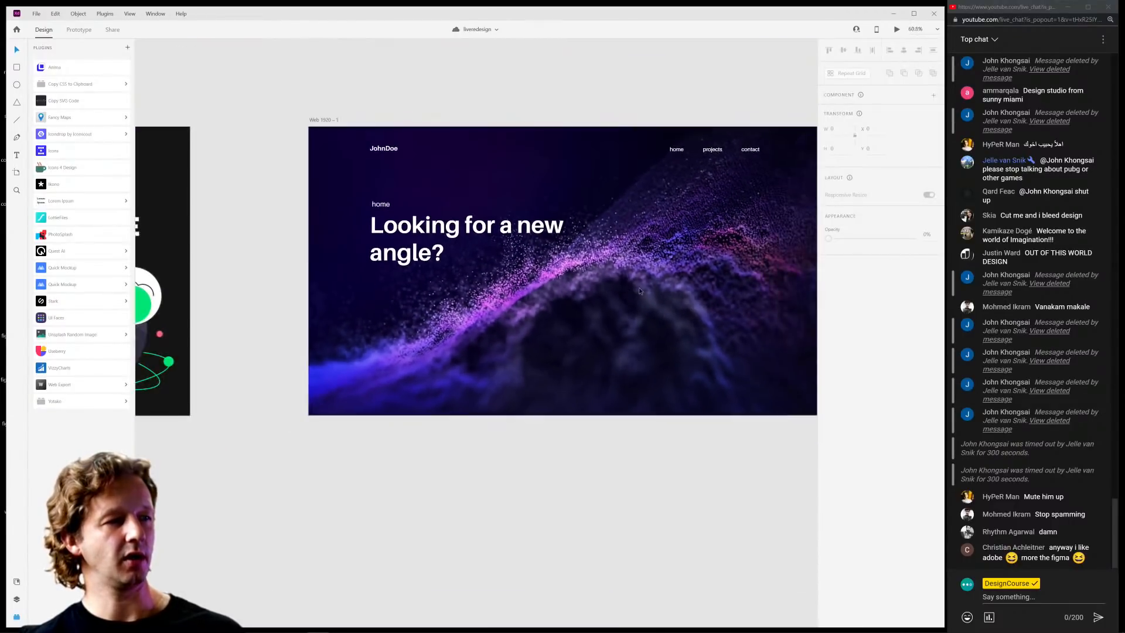
scroll(644, 286, "up", 3)
left_click(304, 226)
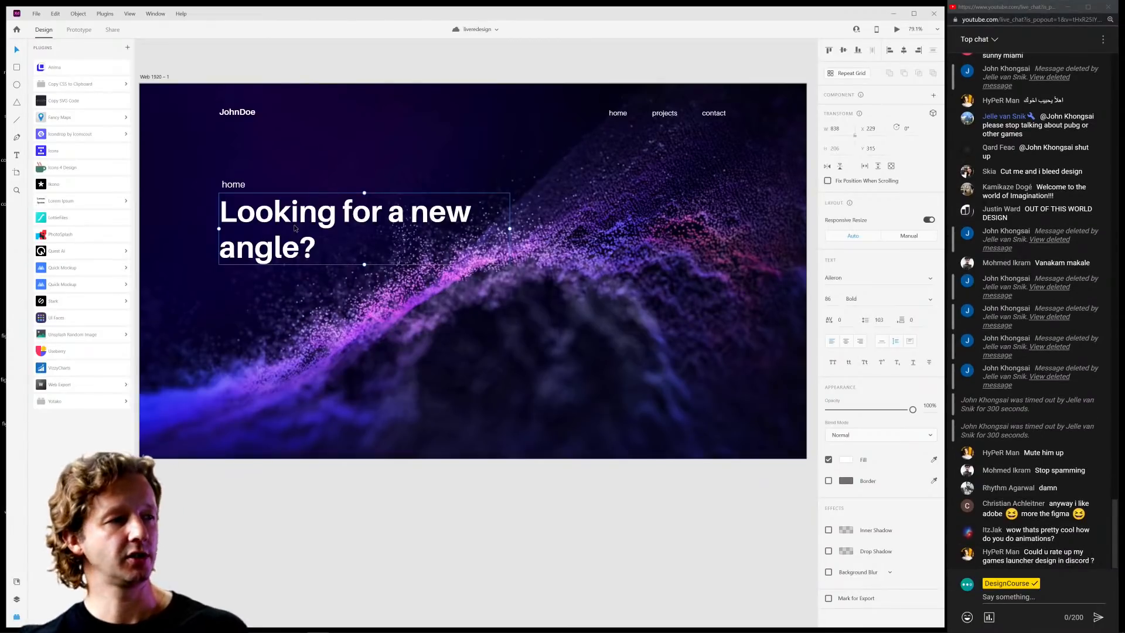
Duplicate the Looking for a new angle? headline directly below the original at Y 540 and delete the small home label above it.
left_click_drag(265, 225, 264, 303)
left_click(233, 186)
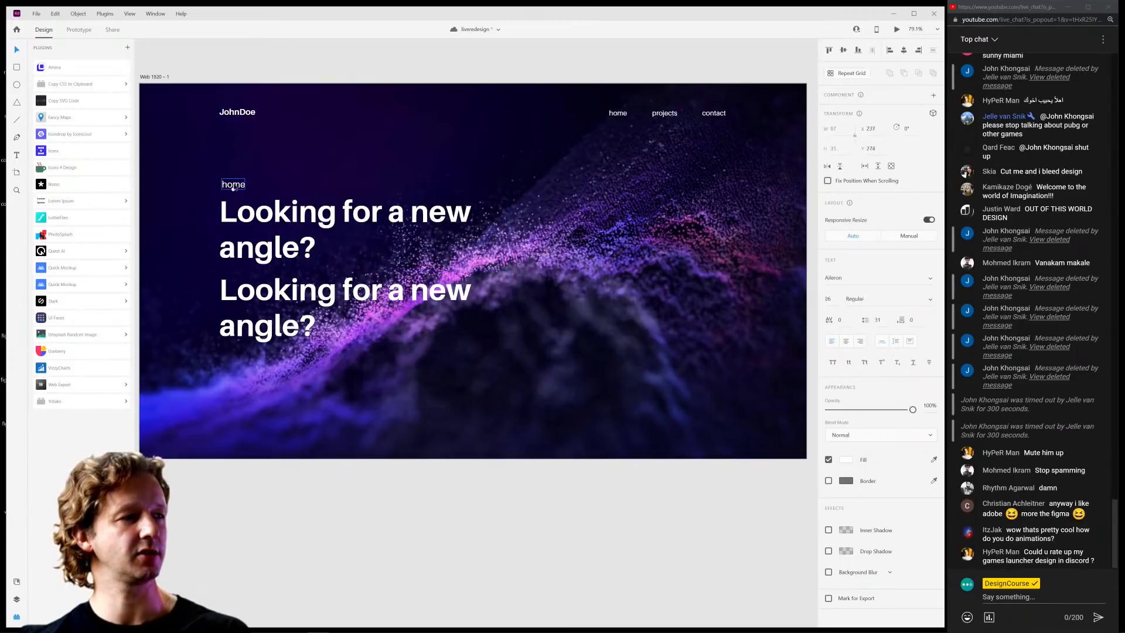
key("Delete")
Set the lower headline copy's font weight to Thin.
left_click(293, 305)
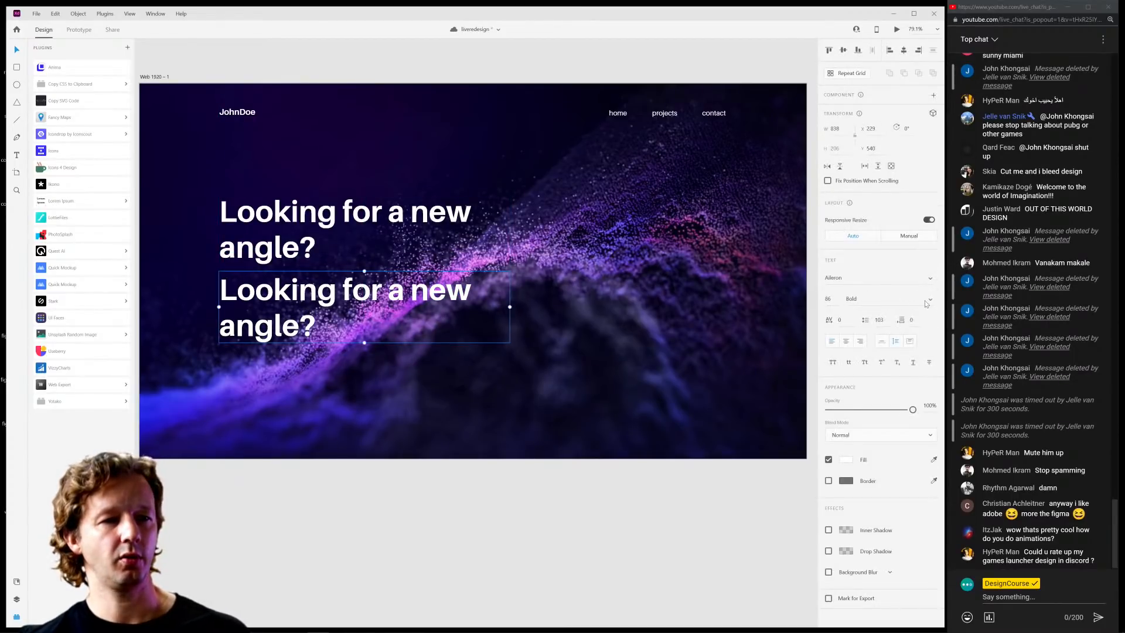
left_click(926, 301)
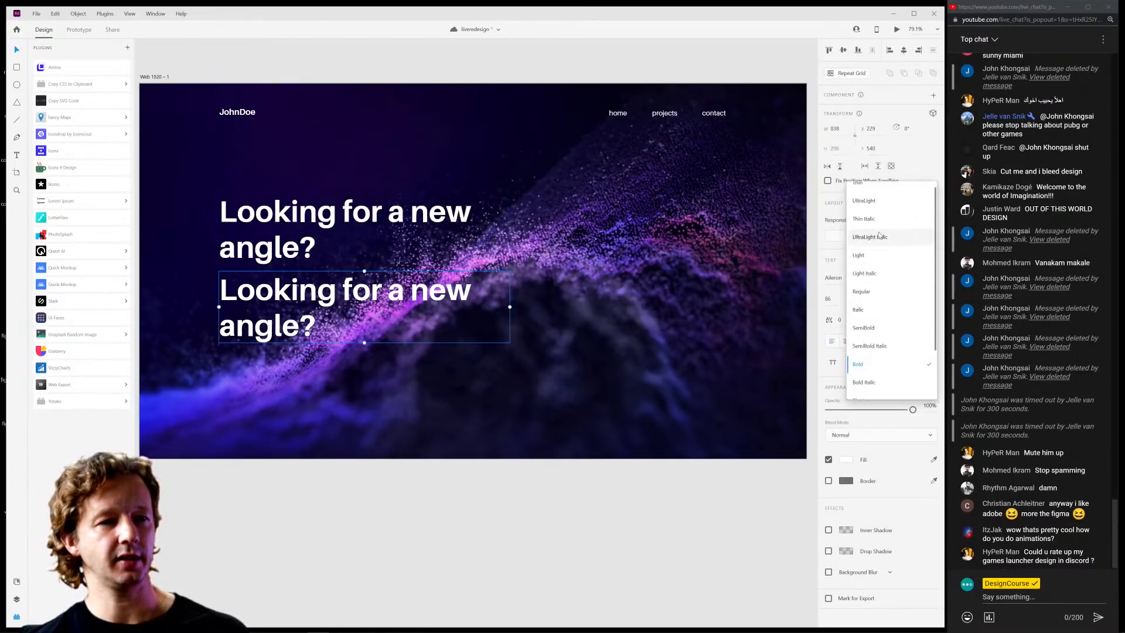
left_click(869, 199)
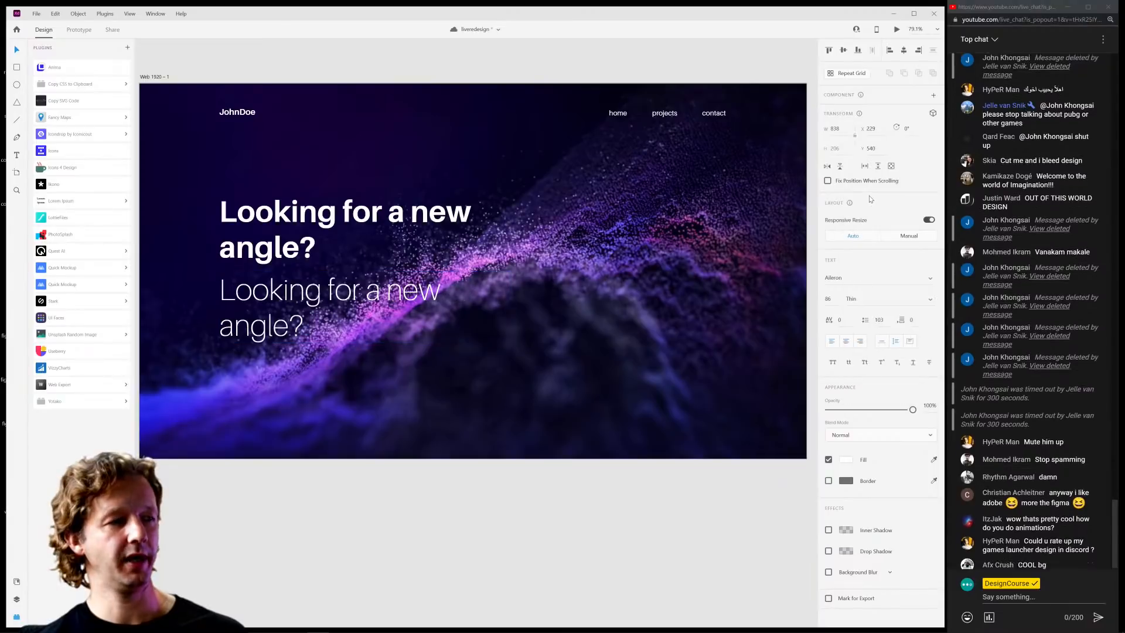
Open the thin lower headline copy for text editing with all of its text selected.
left_click(288, 238)
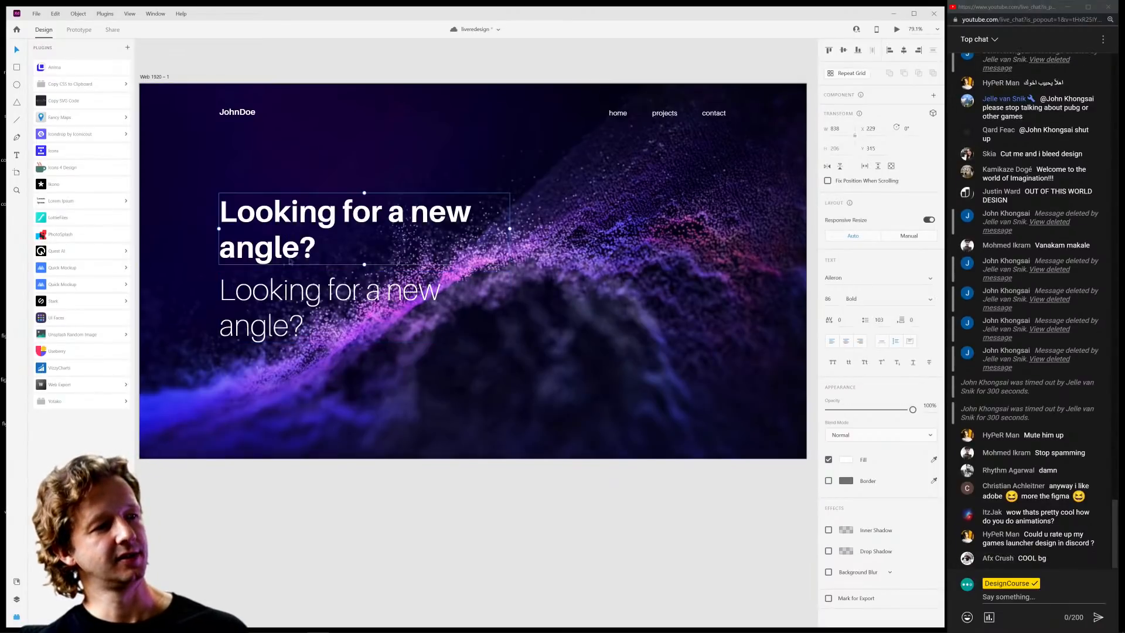
left_click(290, 311)
double_click(290, 310)
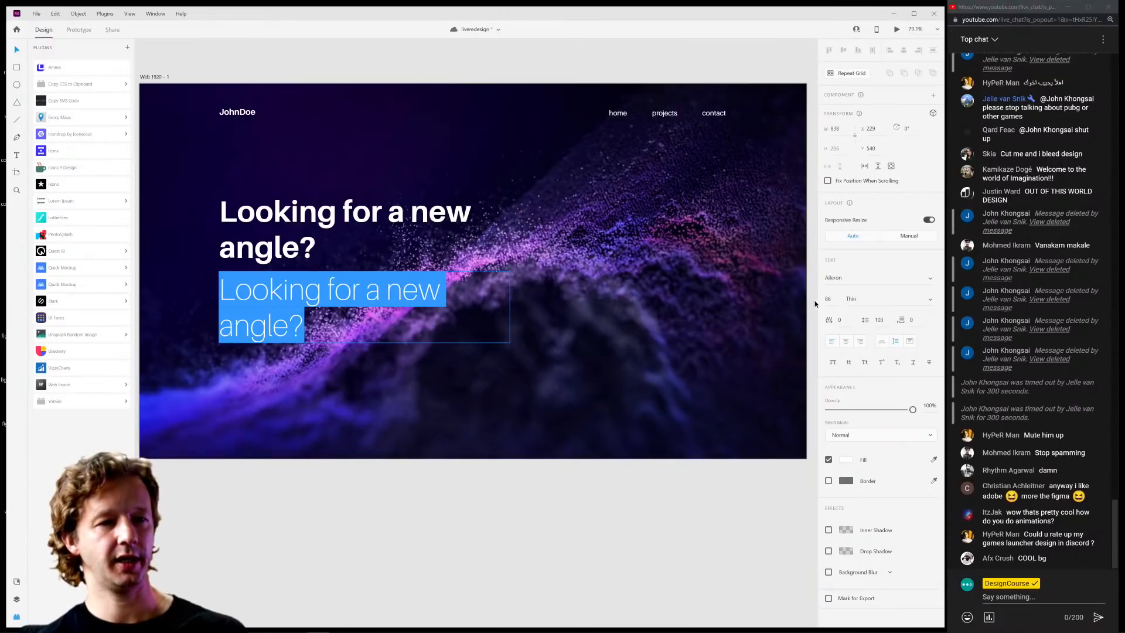
Reduce the font size of the thin subheading under the main headline to 45.
scroll(831, 299, "down", 20)
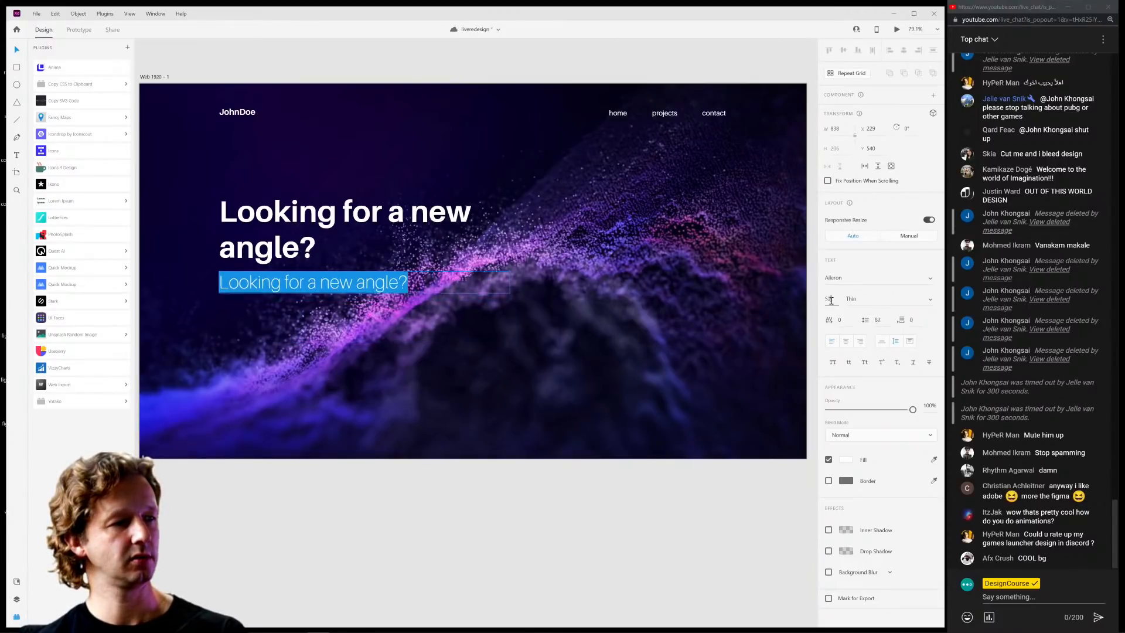
scroll(831, 300, "down", 7)
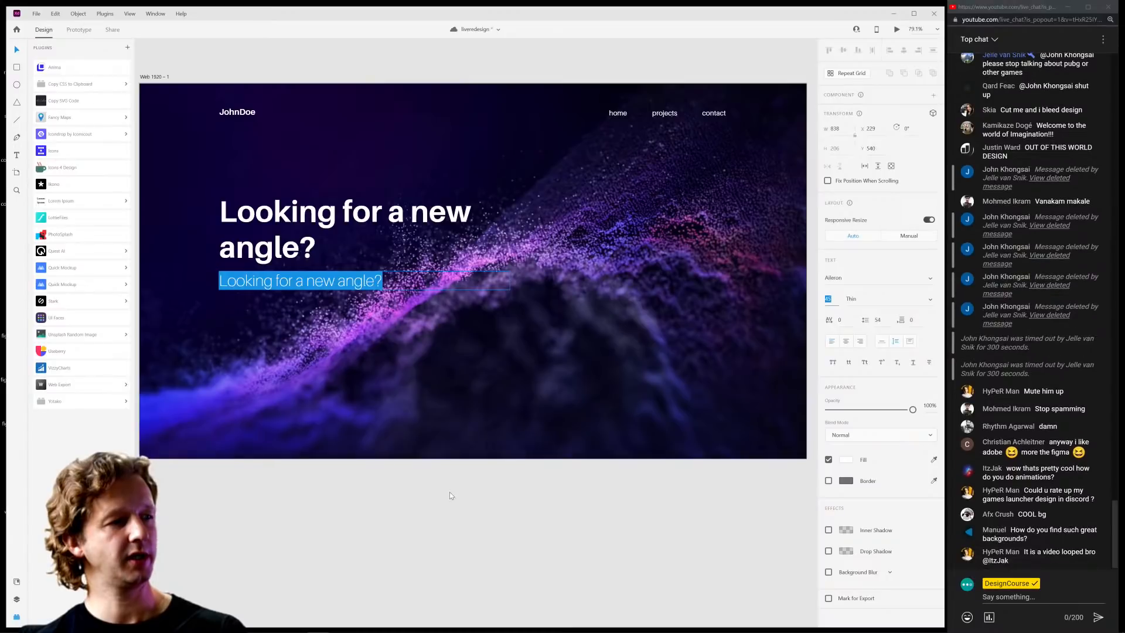
key("Escape")
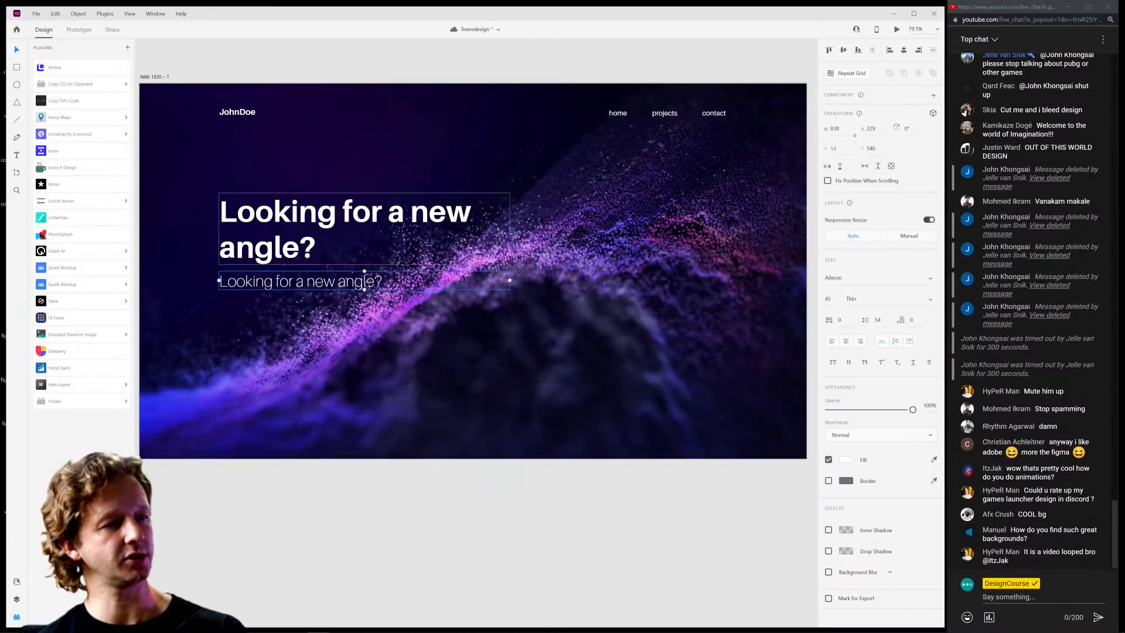
Try narrowing the whole masked background group from its left edge, and undo it.
left_click(384, 328)
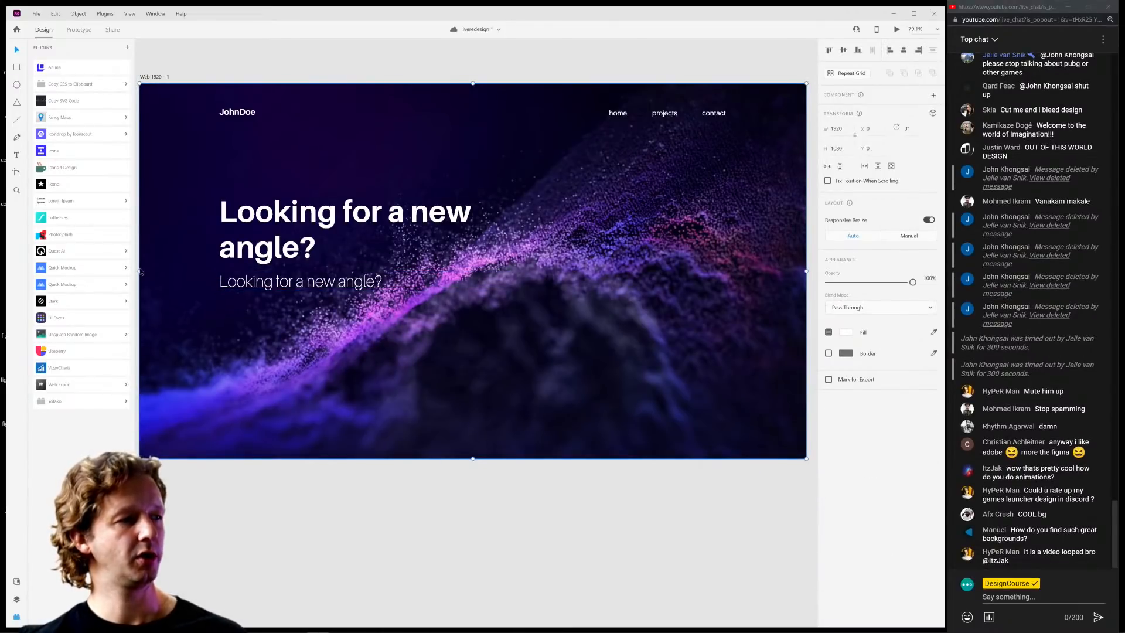
left_click_drag(140, 270, 315, 269)
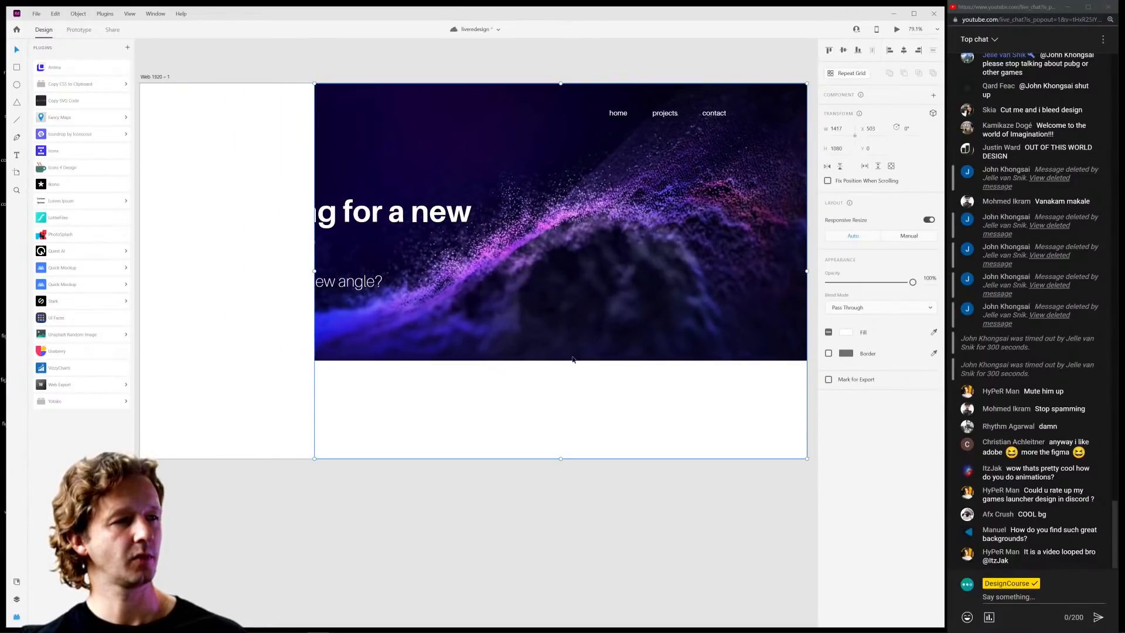
key("ctrl+z")
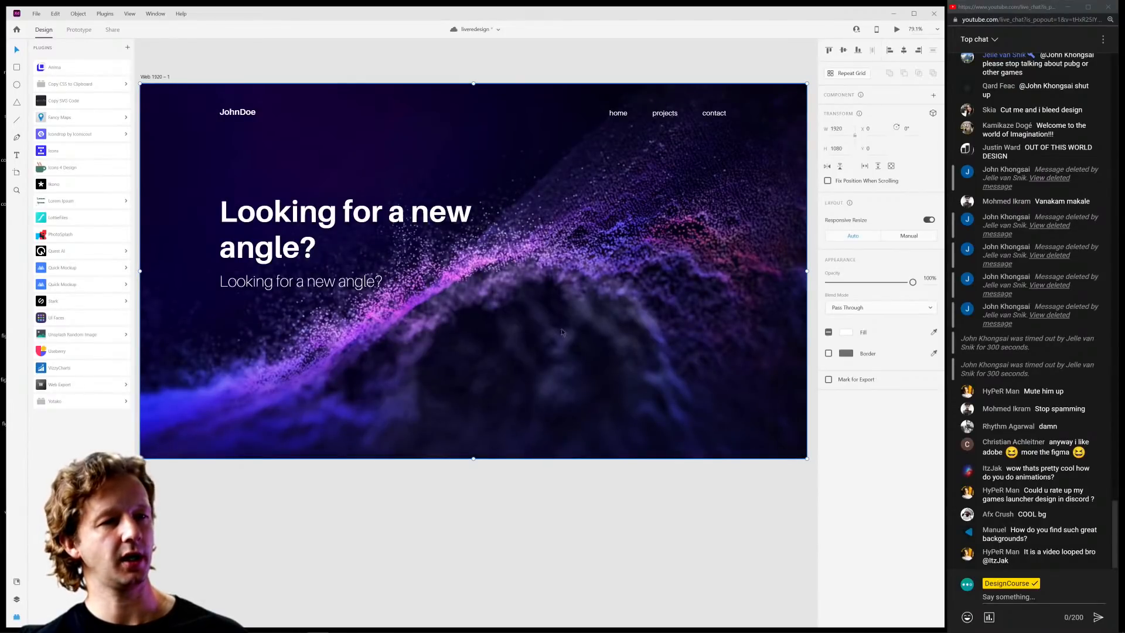
Narrow only the mask shape, Rectangle 1, from its left edge so the video fills slightly more than the artboard's right half.
double_click(640, 287)
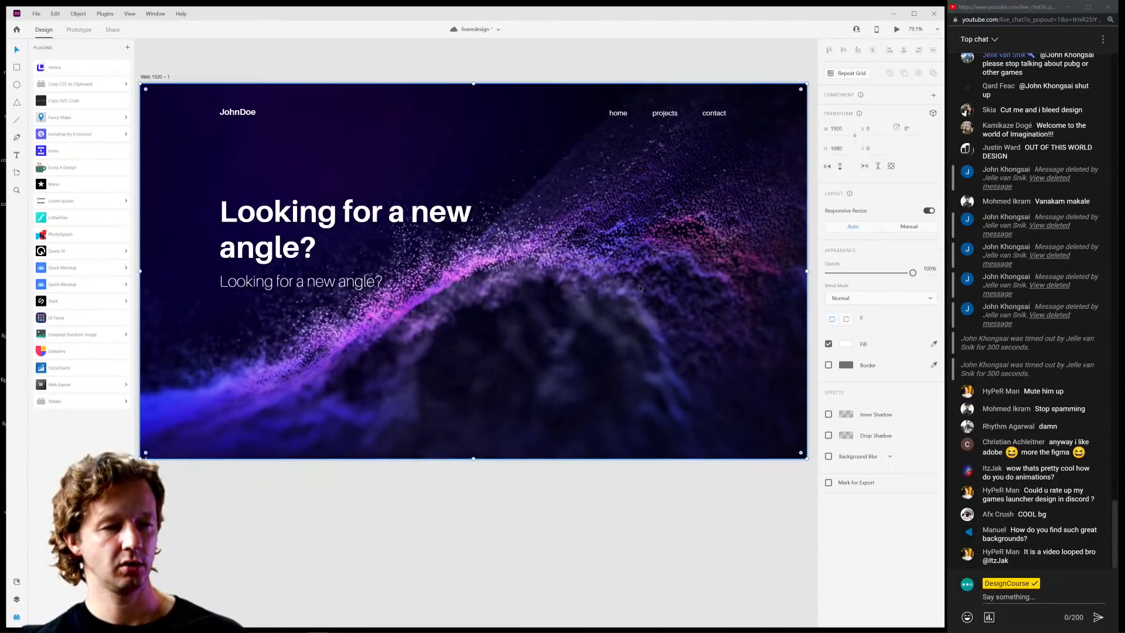
key("Escape")
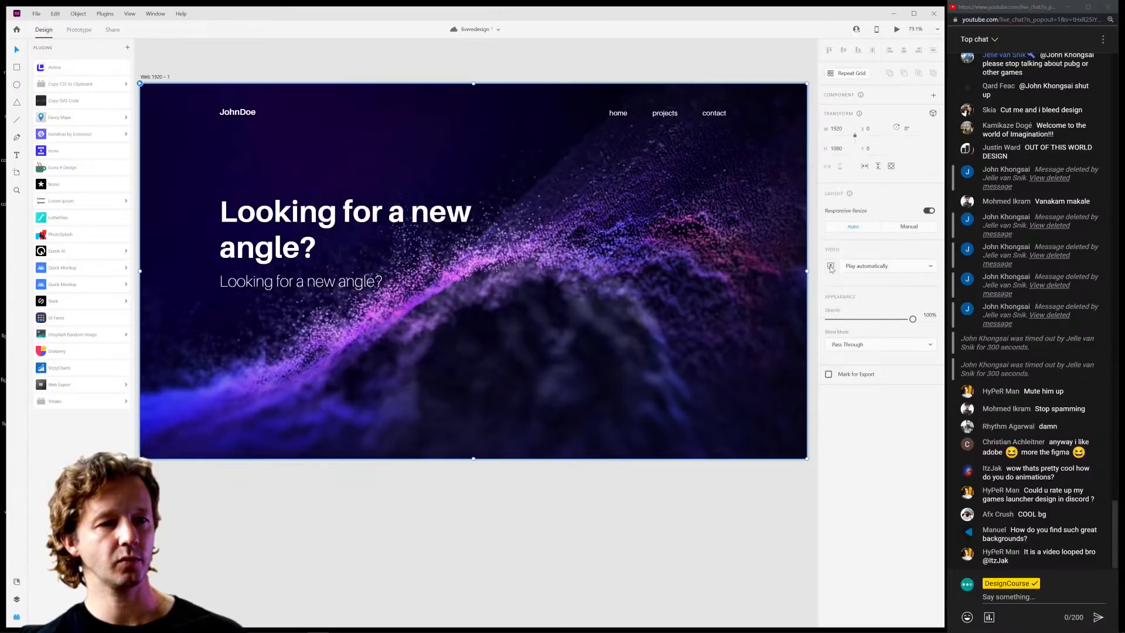
left_click(831, 266)
left_click(691, 495)
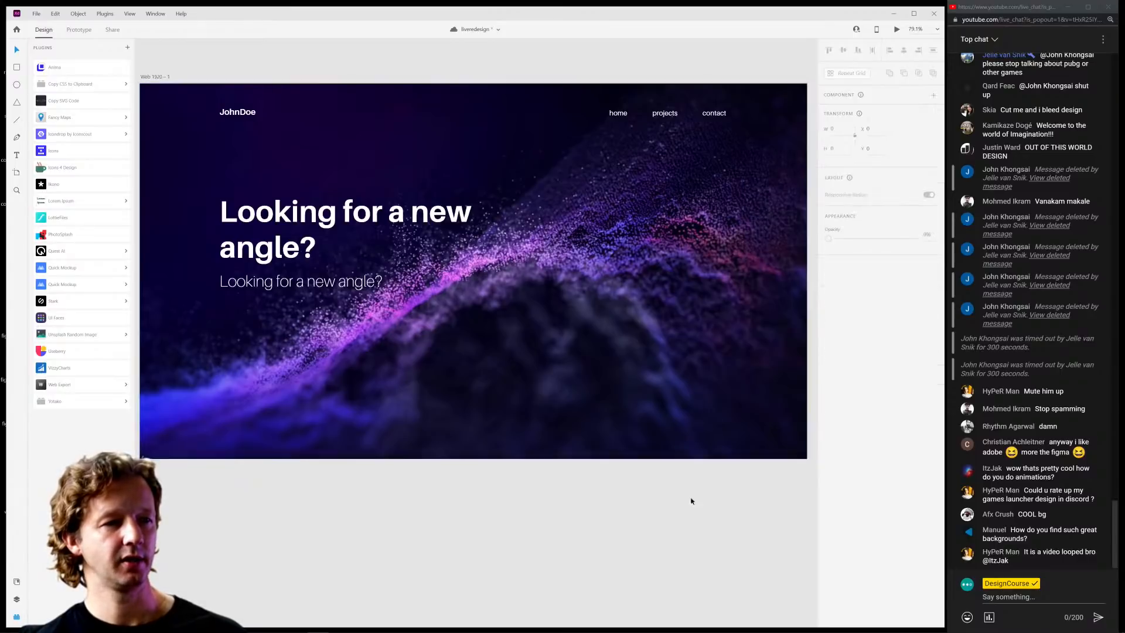
left_click(403, 324)
left_click(617, 321)
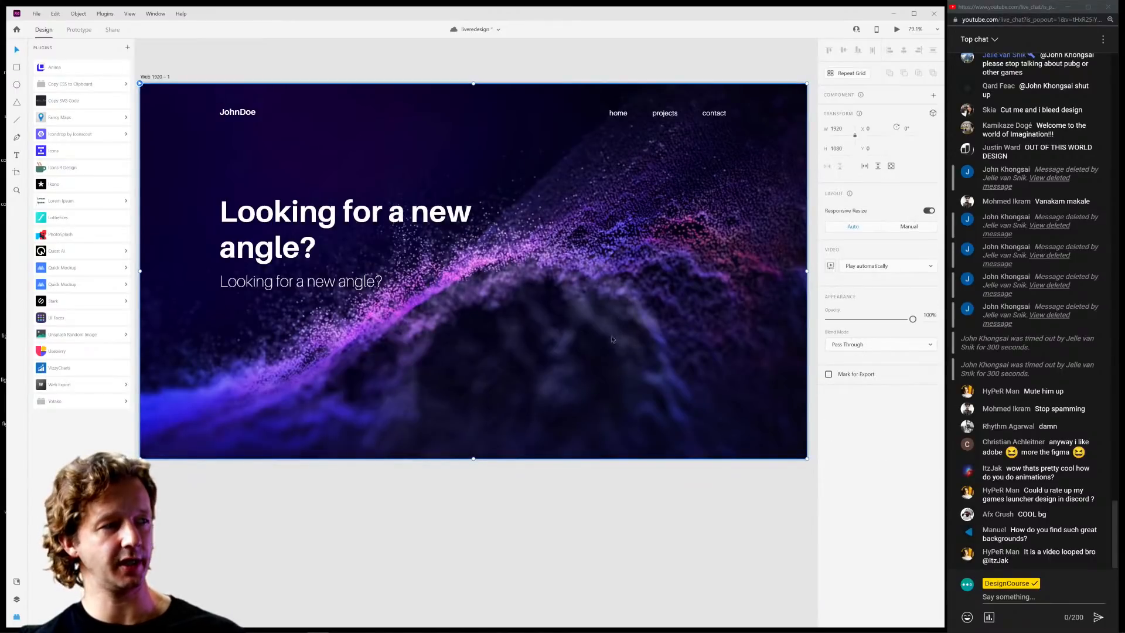
left_click(16, 599)
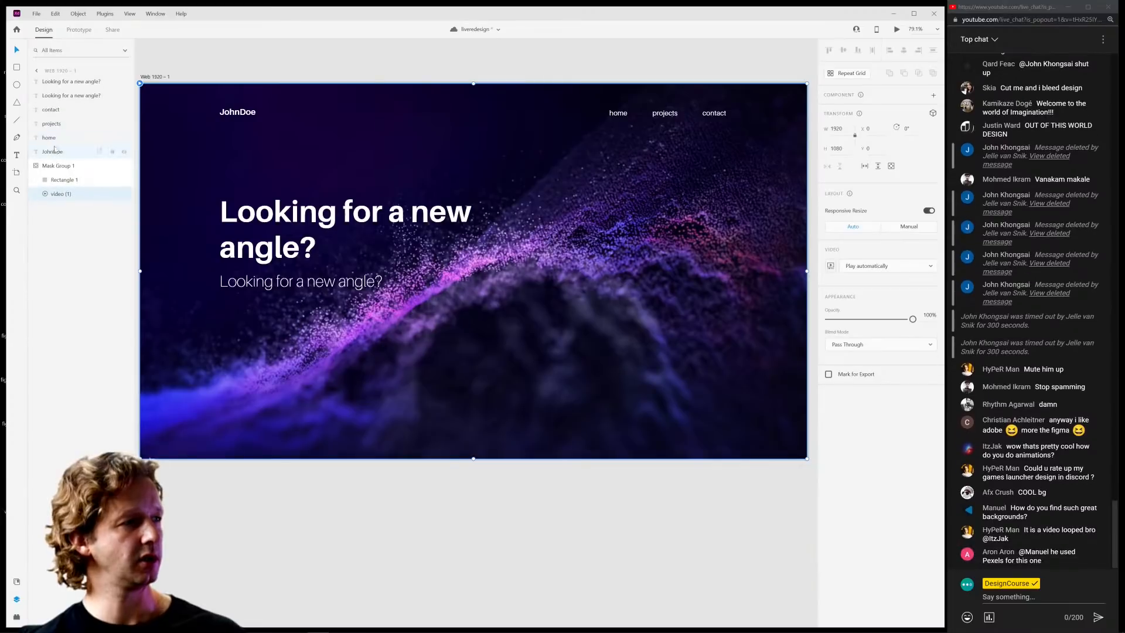
left_click(62, 183)
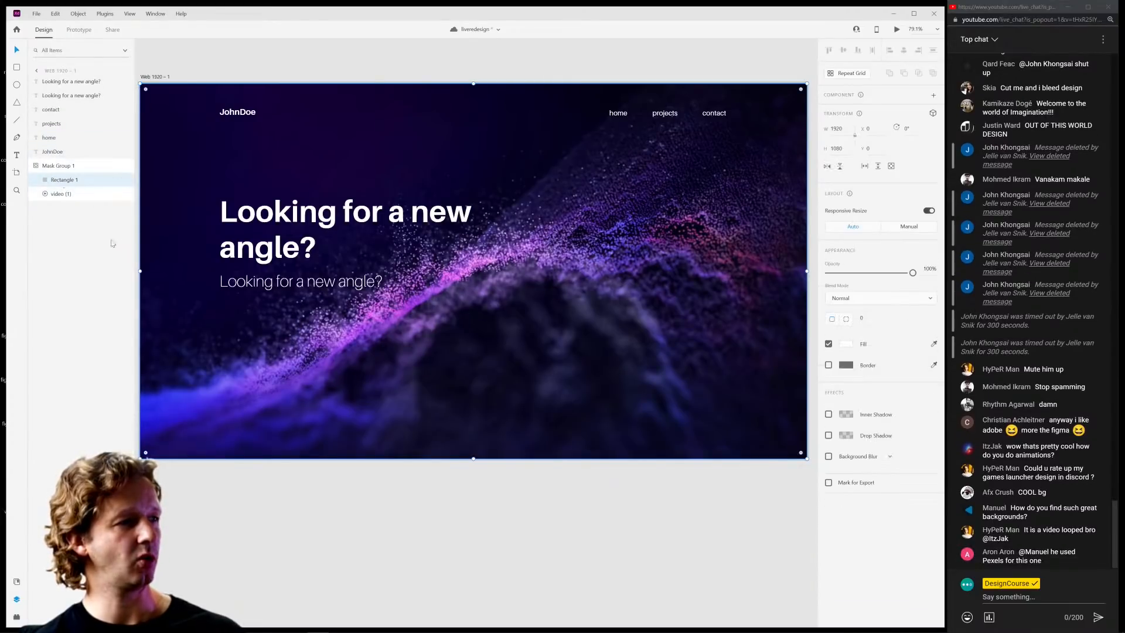
left_click_drag(140, 270, 182, 277)
left_click_drag(360, 292, 440, 300)
left_click(376, 465)
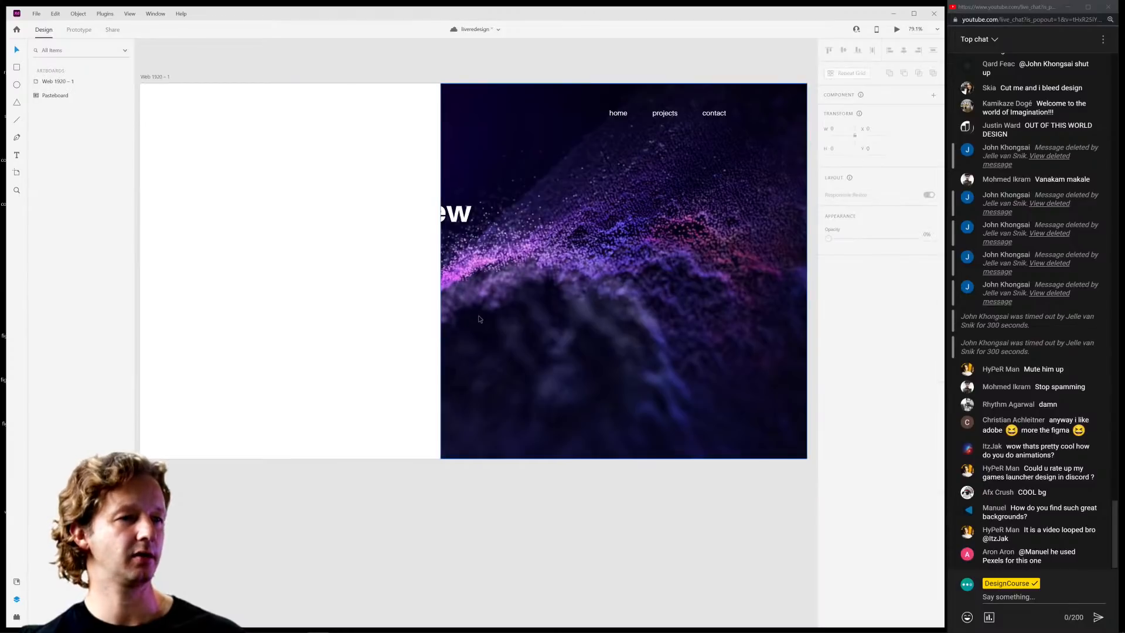
Fill the Web 1920 – 1 artboard with the dark navy #060223 sampled from the background video.
left_click(156, 76)
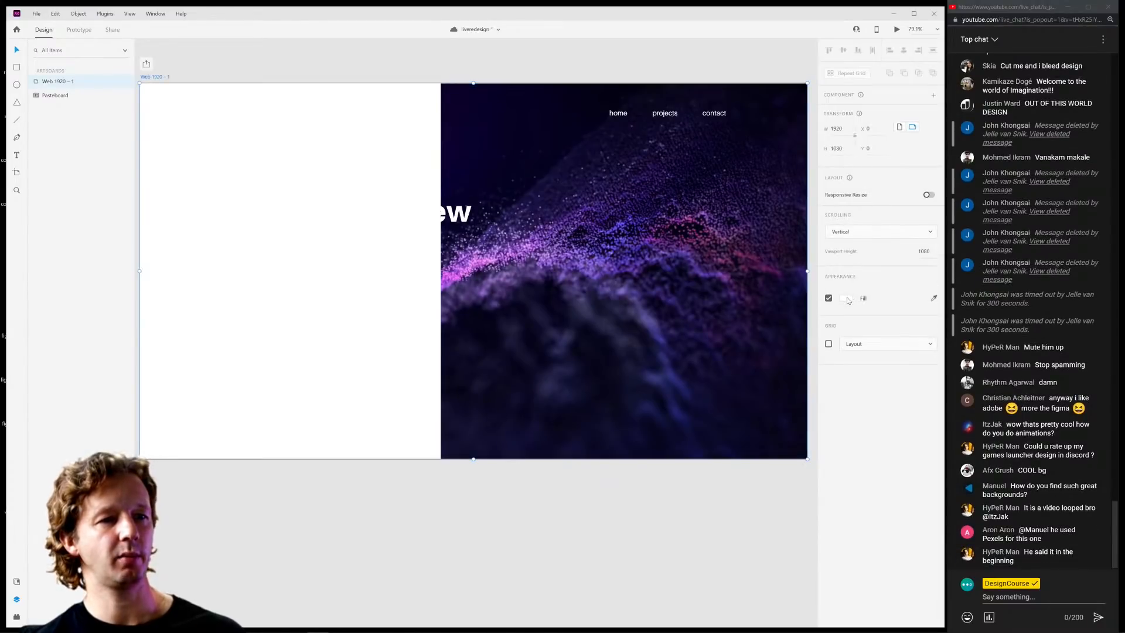
left_click(845, 298)
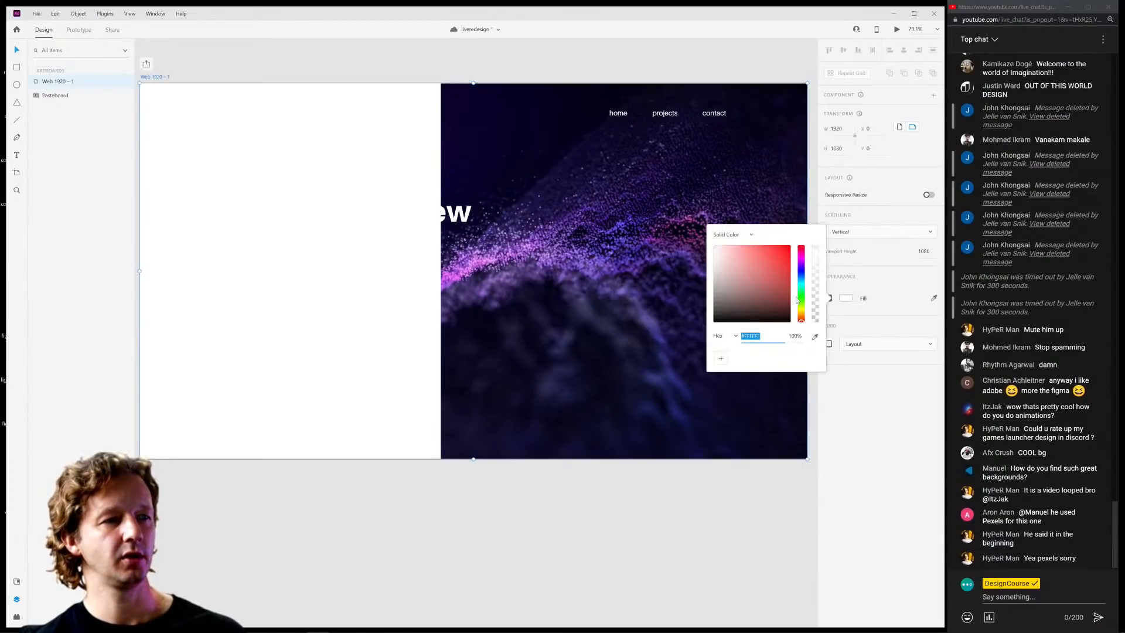
left_click(815, 336)
left_click(527, 141)
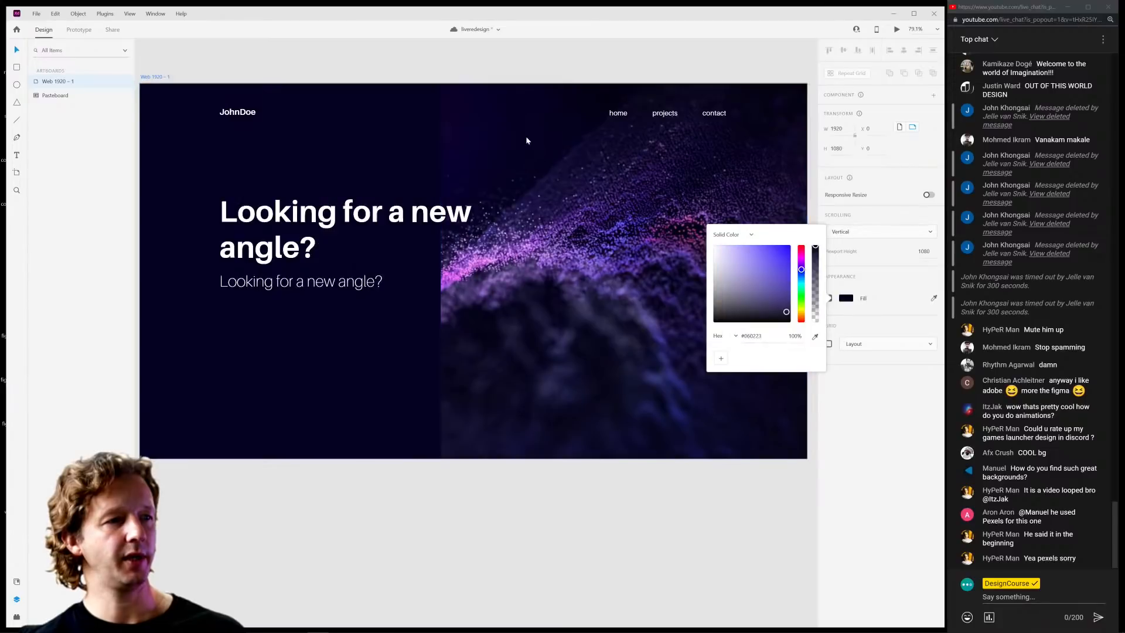
left_click(548, 505)
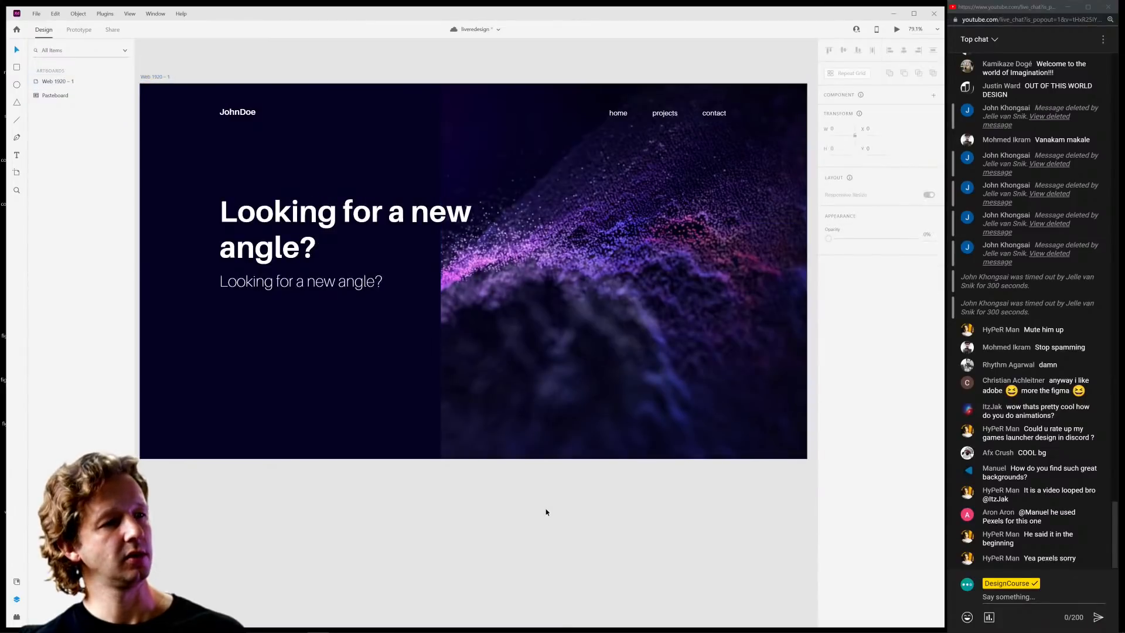
Extend the mask group's left edge a little further left and shift the video inside the mask to the right.
left_click(526, 283)
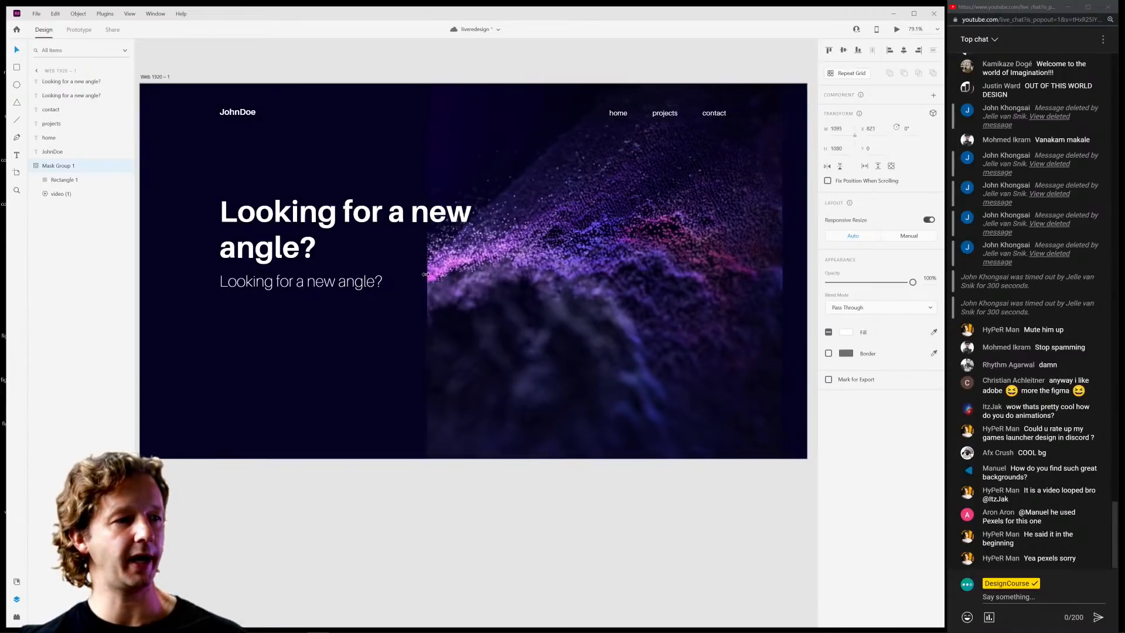
double_click(596, 282)
left_click_drag(440, 273, 408, 273)
left_click(566, 244)
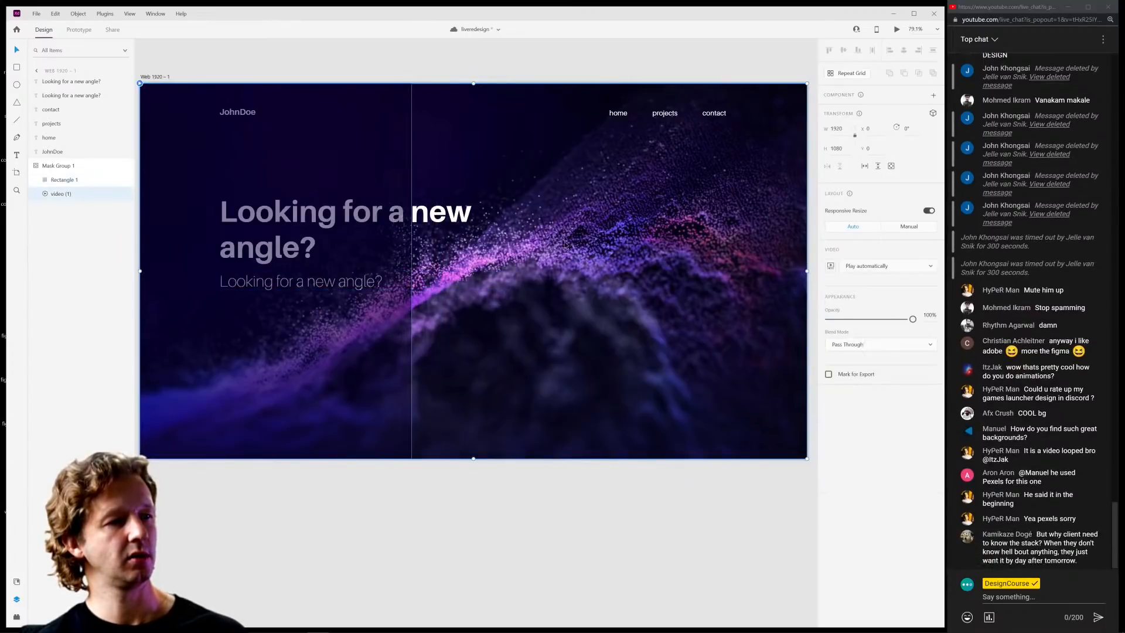
left_click_drag(565, 244, 709, 255)
left_click(672, 489)
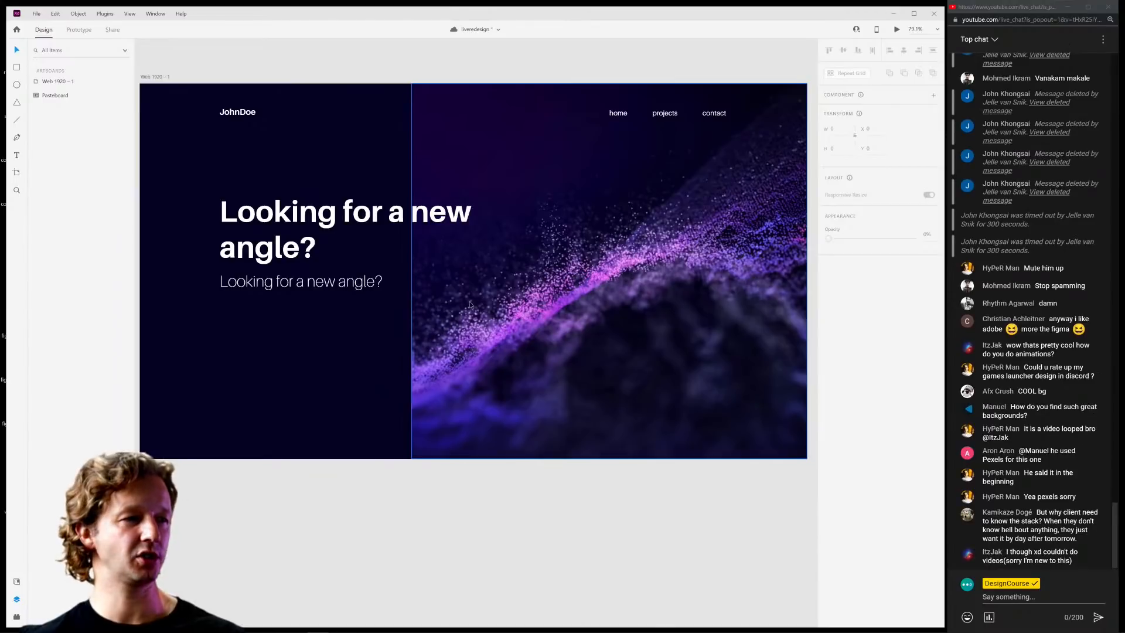
Move the masked video group slightly to the right, past the artboard's right edge.
left_click(425, 288)
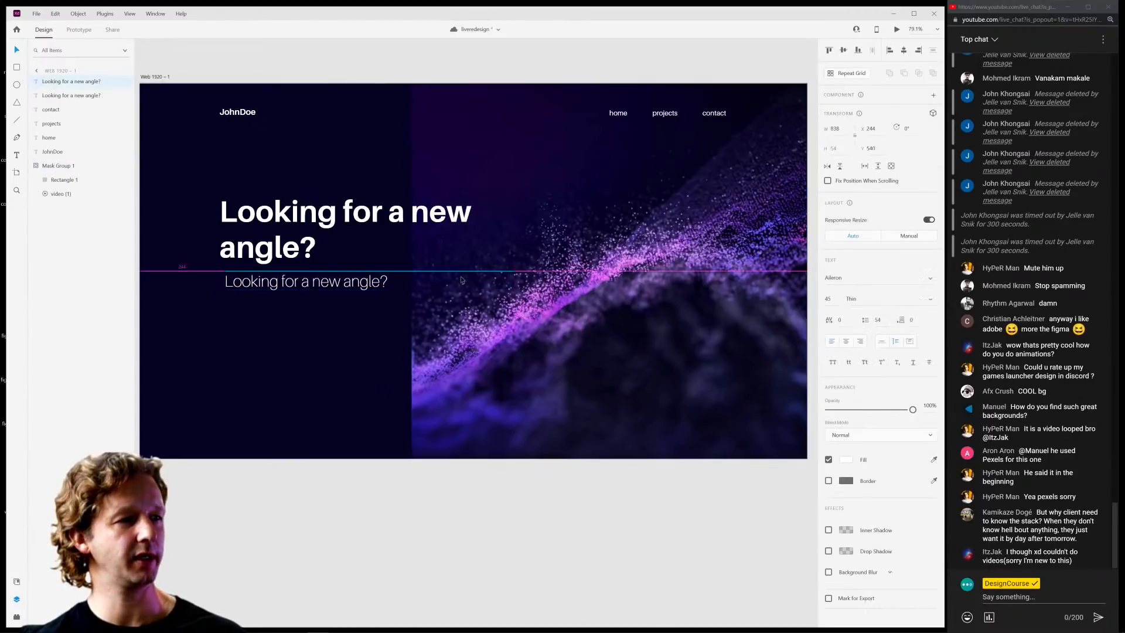
left_click_drag(512, 356, 538, 354)
left_click(510, 489)
double_click(335, 281)
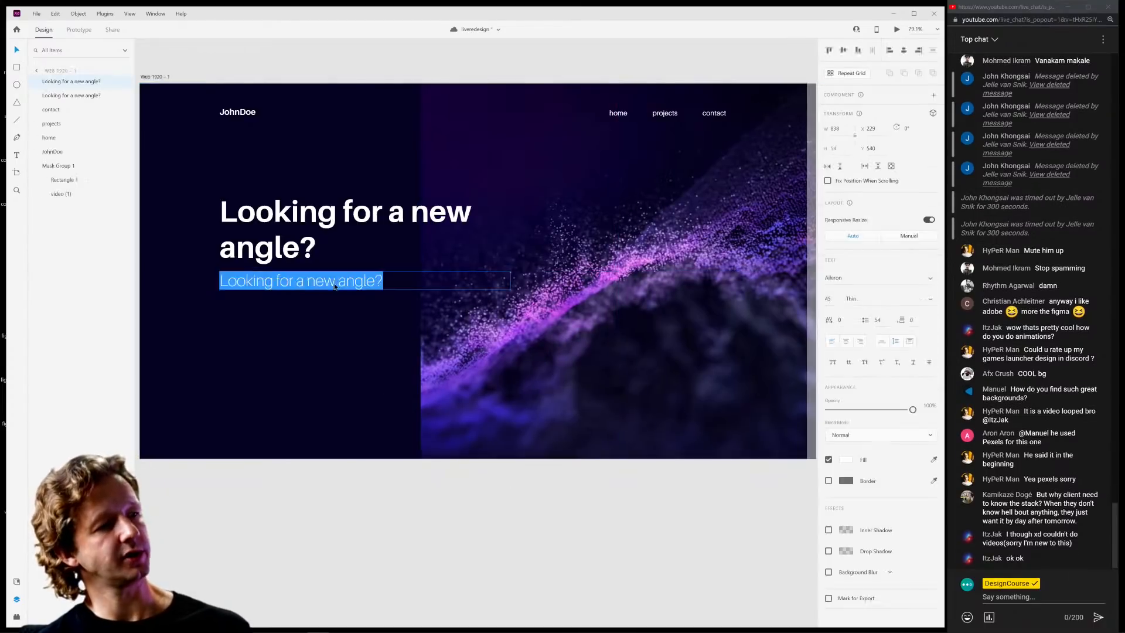
left_click(335, 282)
triple_click(336, 283)
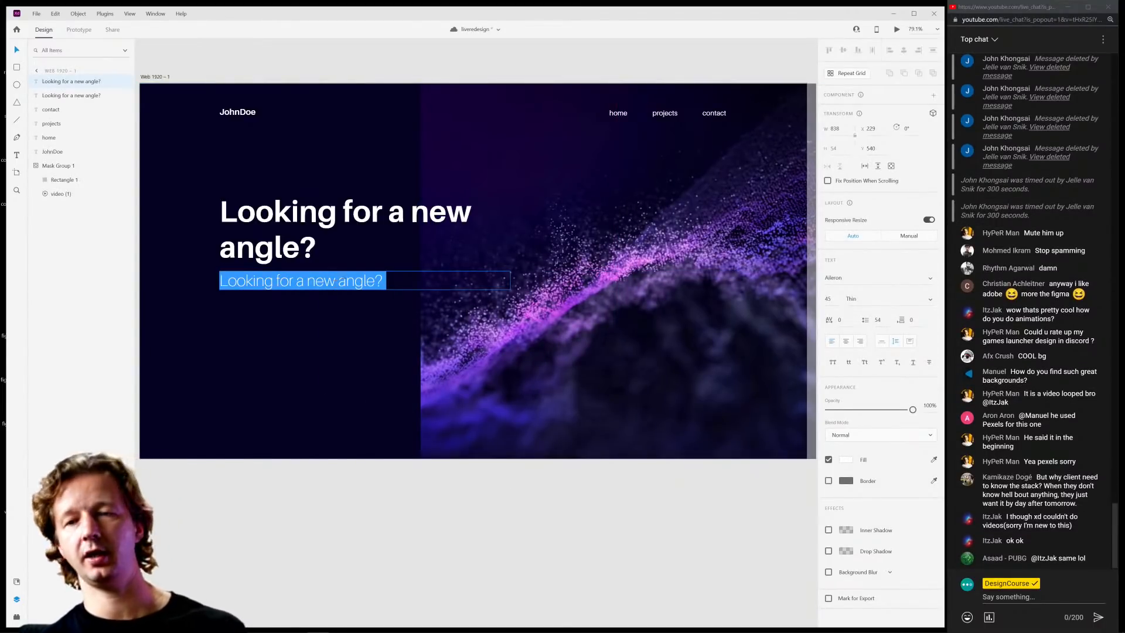
key("Escape")
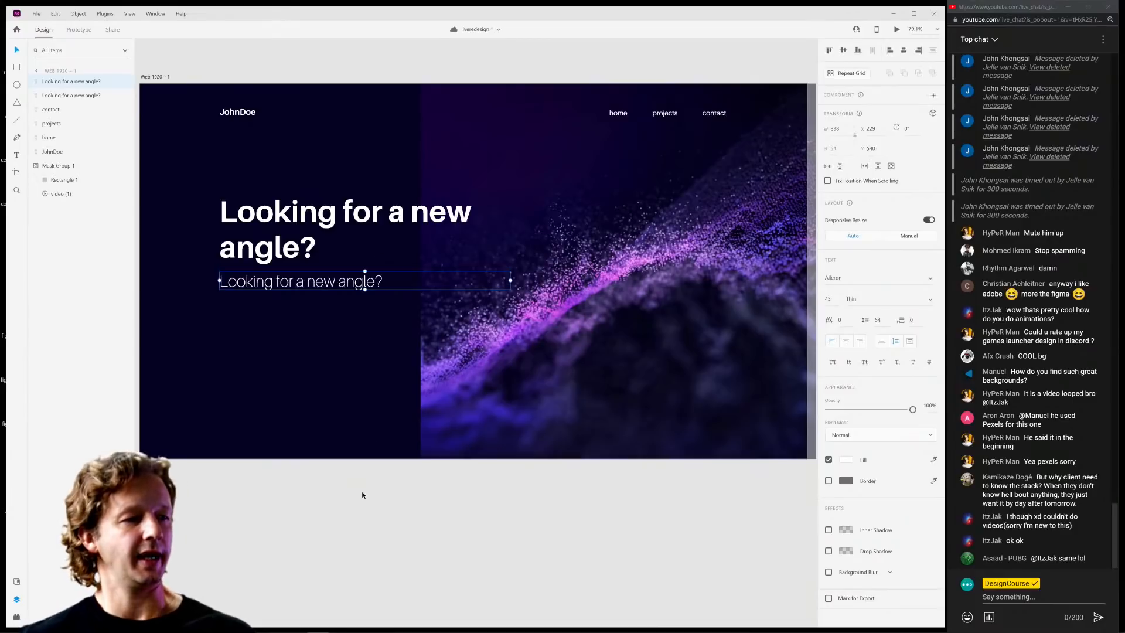
left_click(302, 500)
Examine the original "Welcome to my page" design beside the new artboard, including its intro copy.
scroll(381, 503, "down", 6)
left_click_drag(279, 502, 518, 402)
scroll(489, 403, "up", 2)
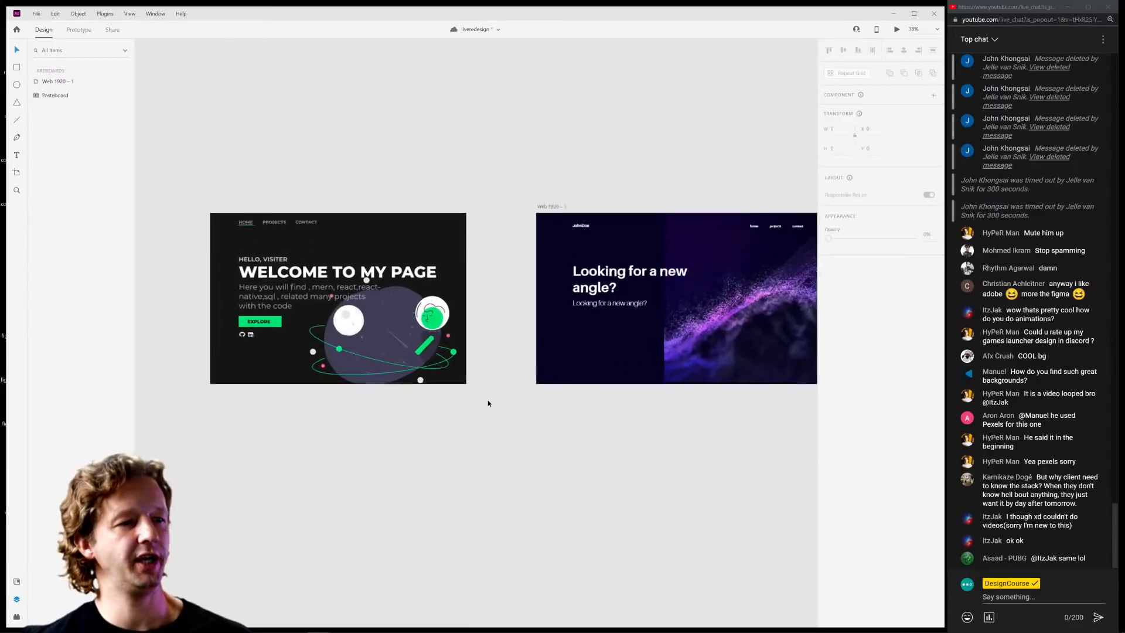
scroll(487, 403, "up", 1)
scroll(488, 403, "down", 1)
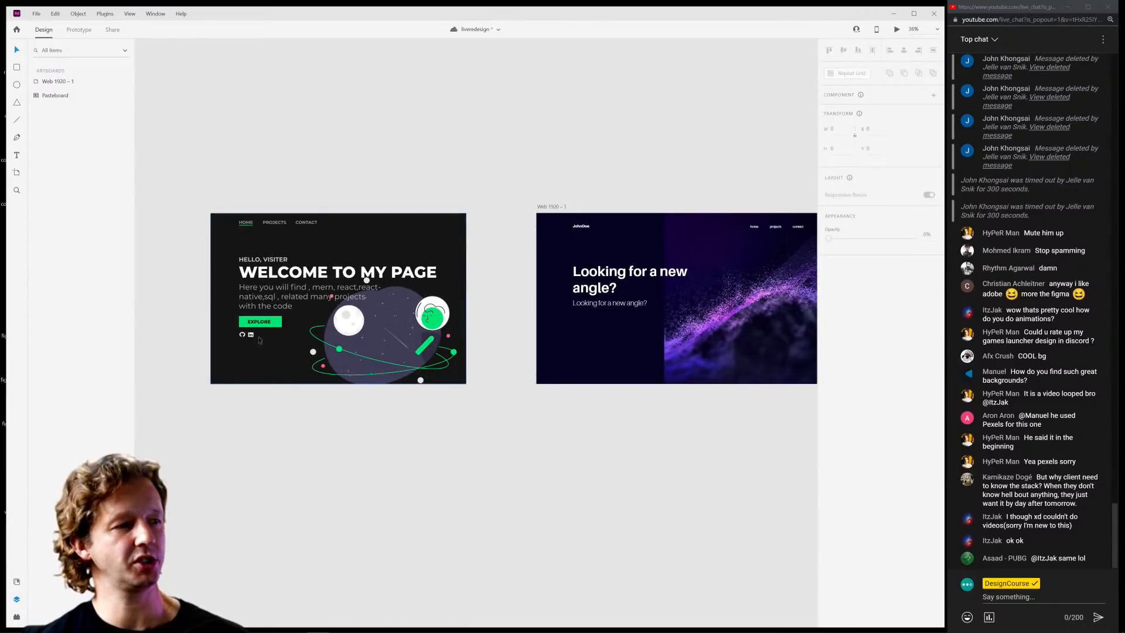
scroll(293, 340, "up", 3)
scroll(503, 350, "down", 3)
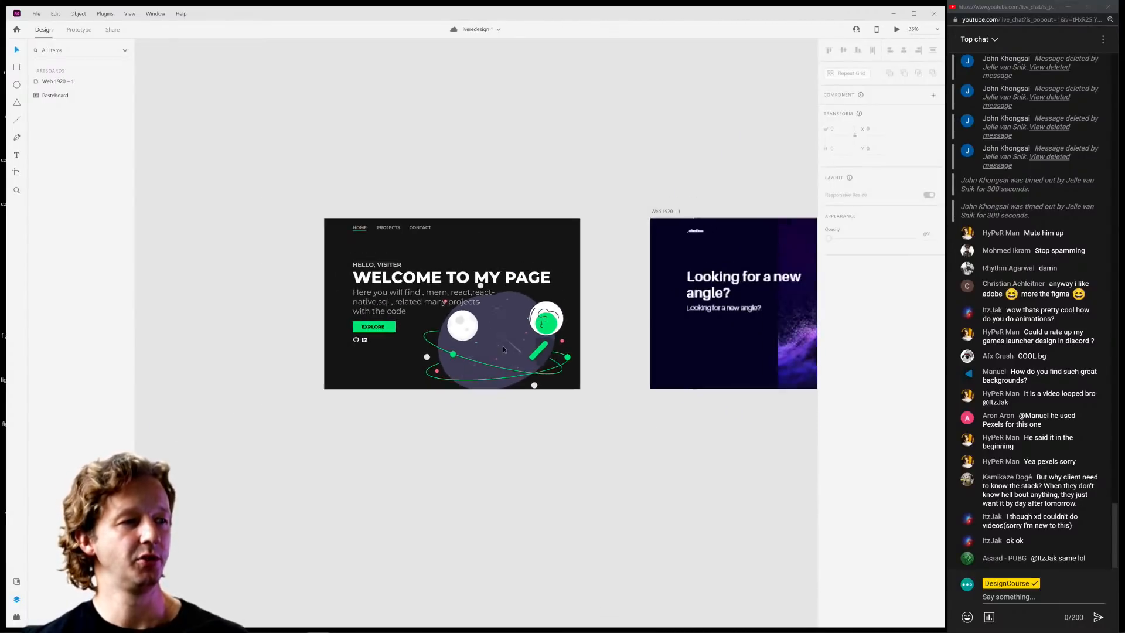
scroll(503, 346, "right", 5)
scroll(503, 346, "down", 1)
scroll(510, 377, "left", 3)
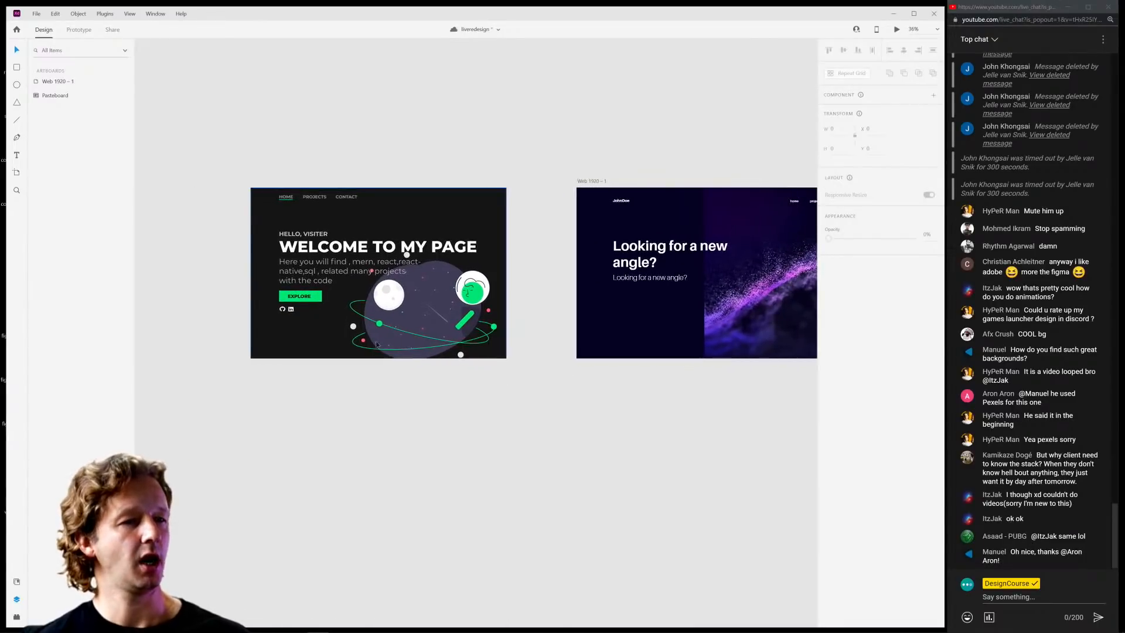
scroll(377, 344, "up", 3)
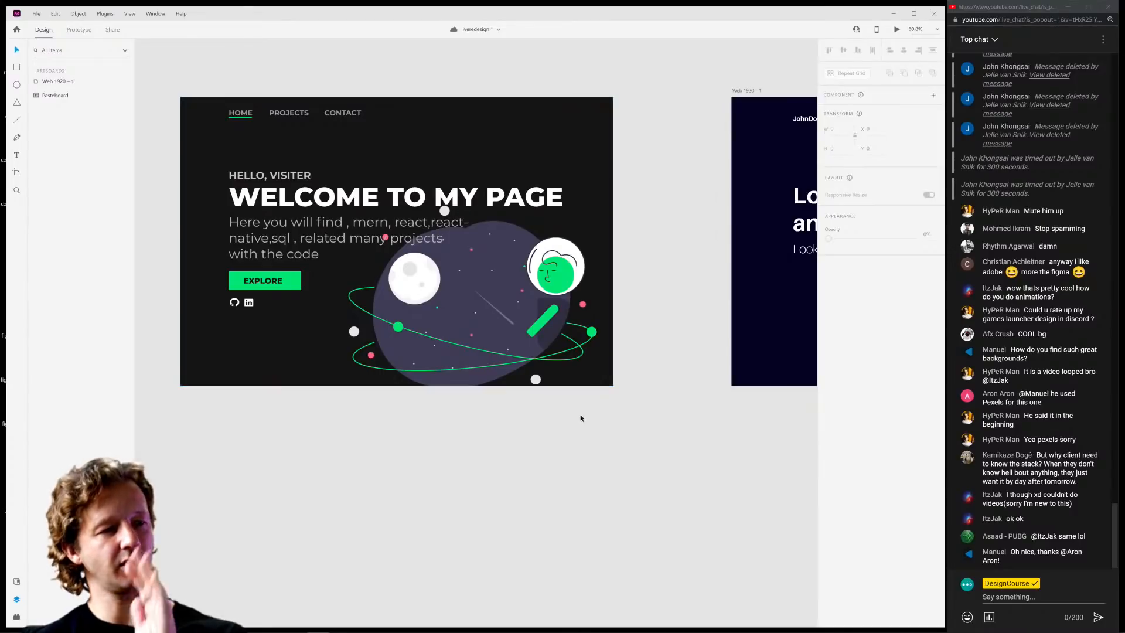
Replace the subheading below "Looking for a new angle?" with "We offer web development services across all of the major stacks.".
left_click_drag(687, 416, 296, 429)
scroll(498, 432, "up", 1)
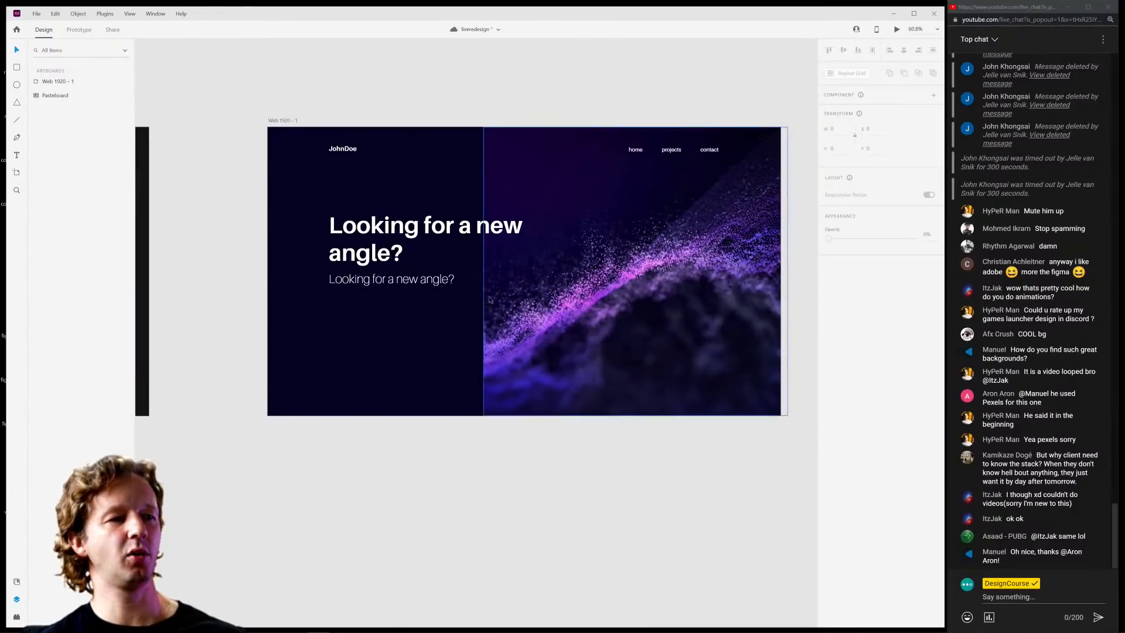
scroll(489, 299, "up", 3)
scroll(489, 299, "down", 3)
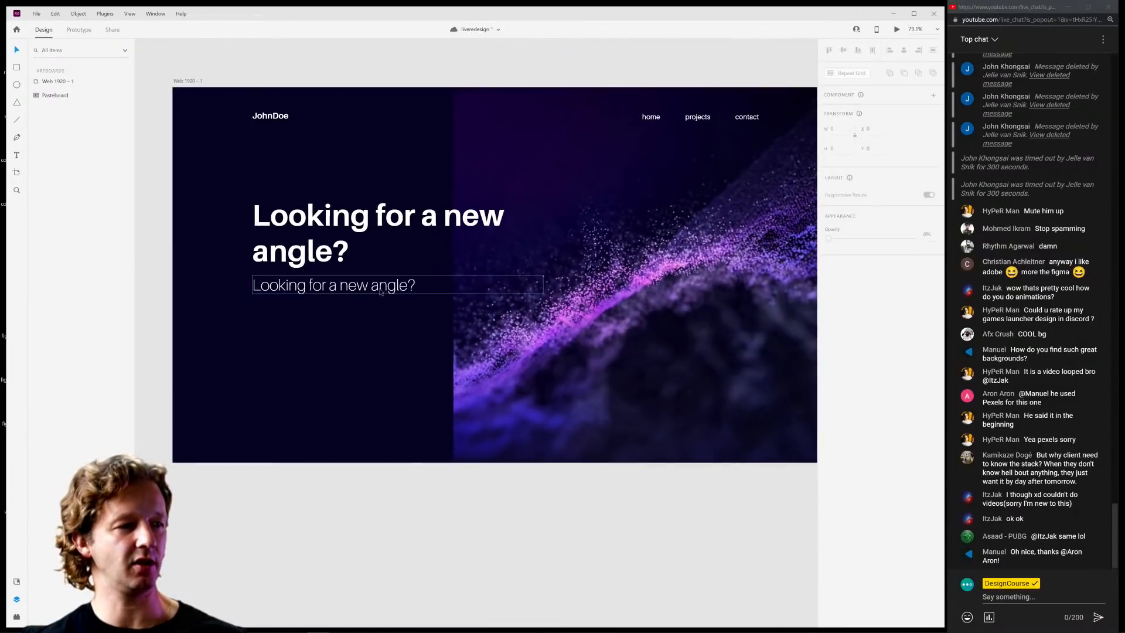
left_click(380, 287)
key("ctrl+a")
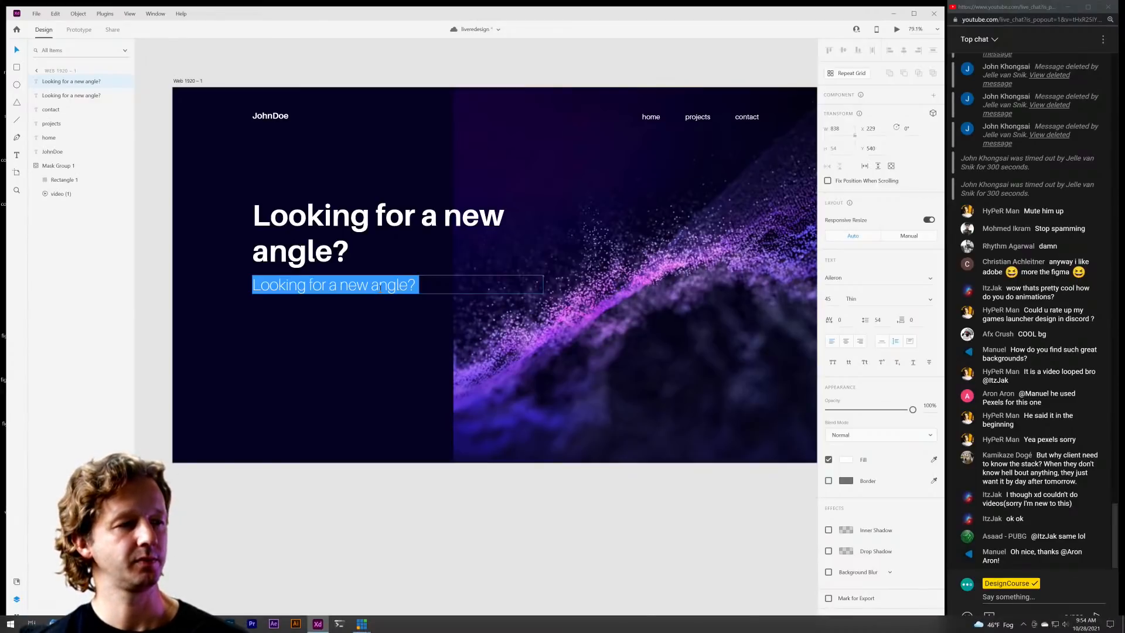
type("We offer")
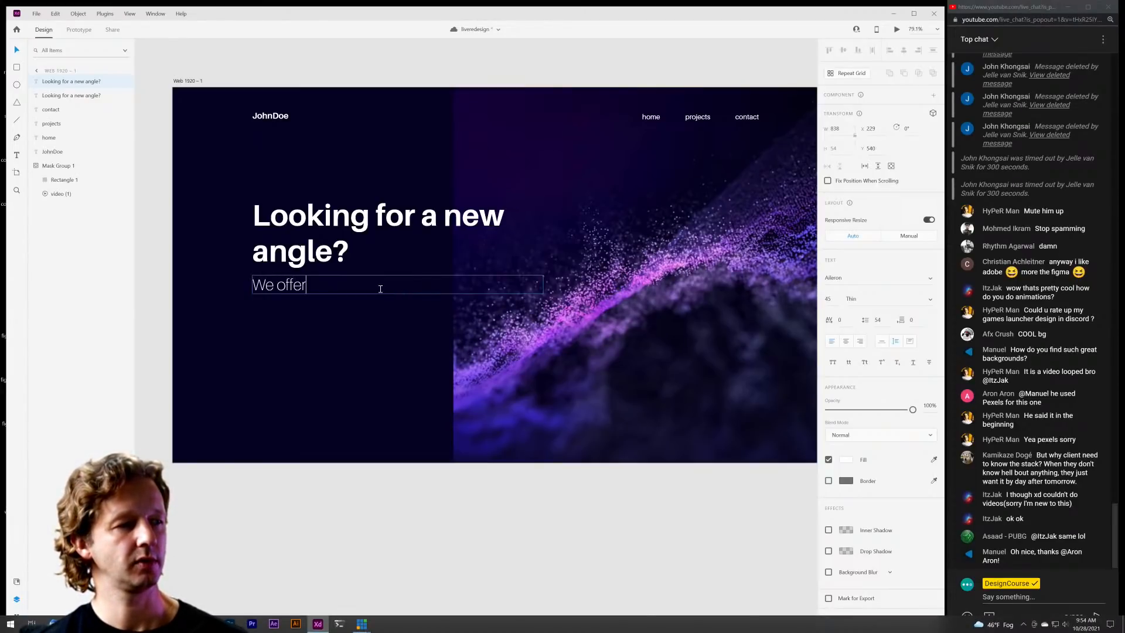
type(" web develop")
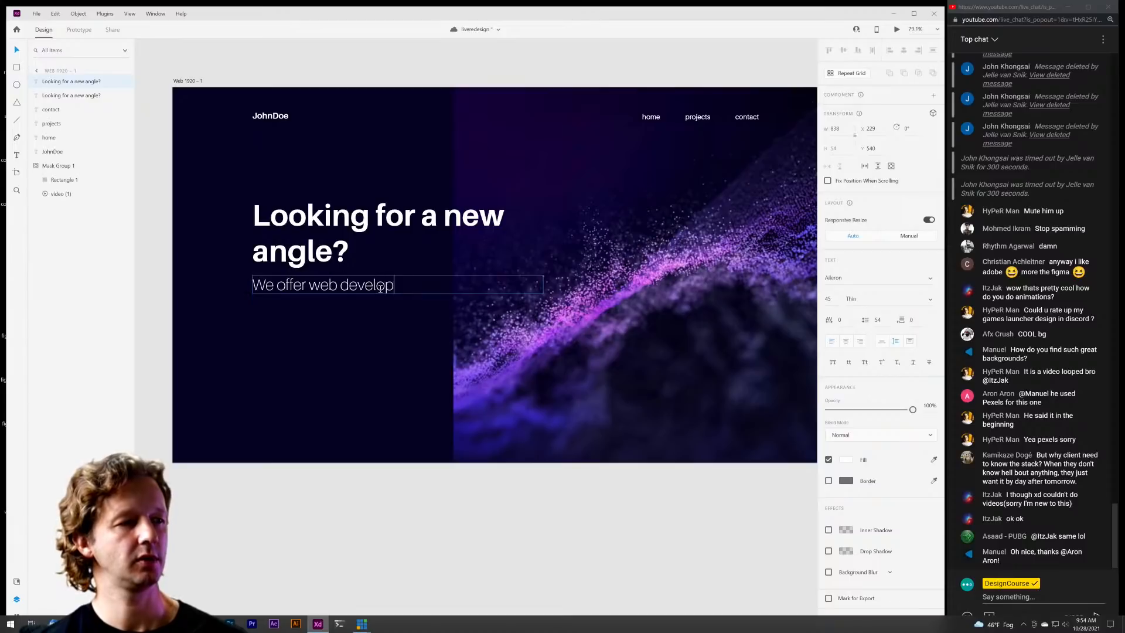
type("ment services across ")
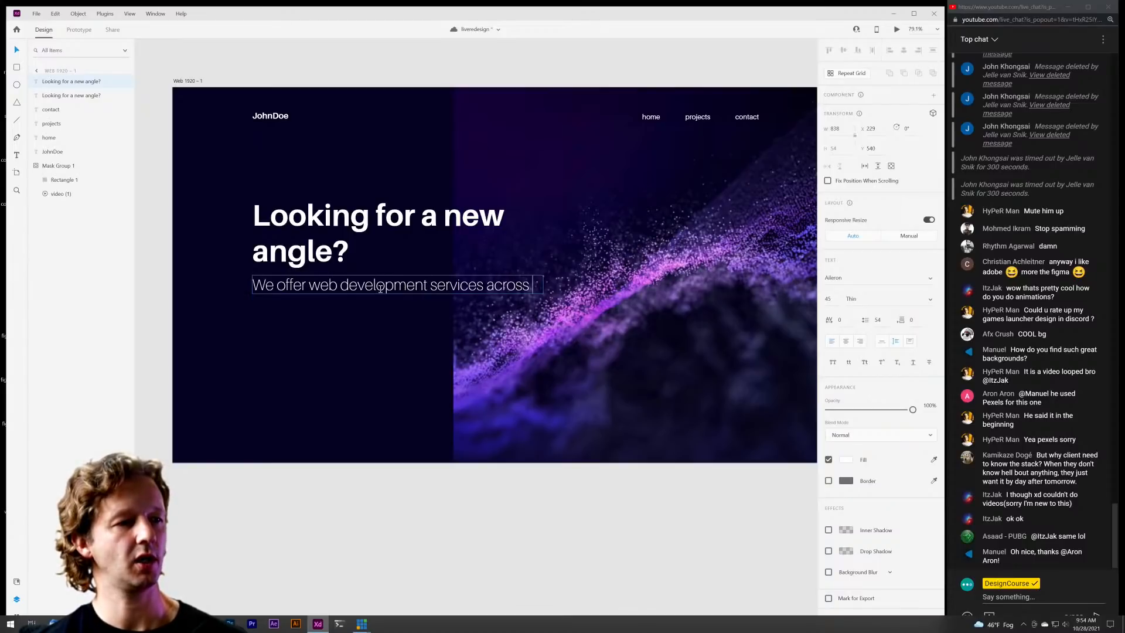
type("a wide")
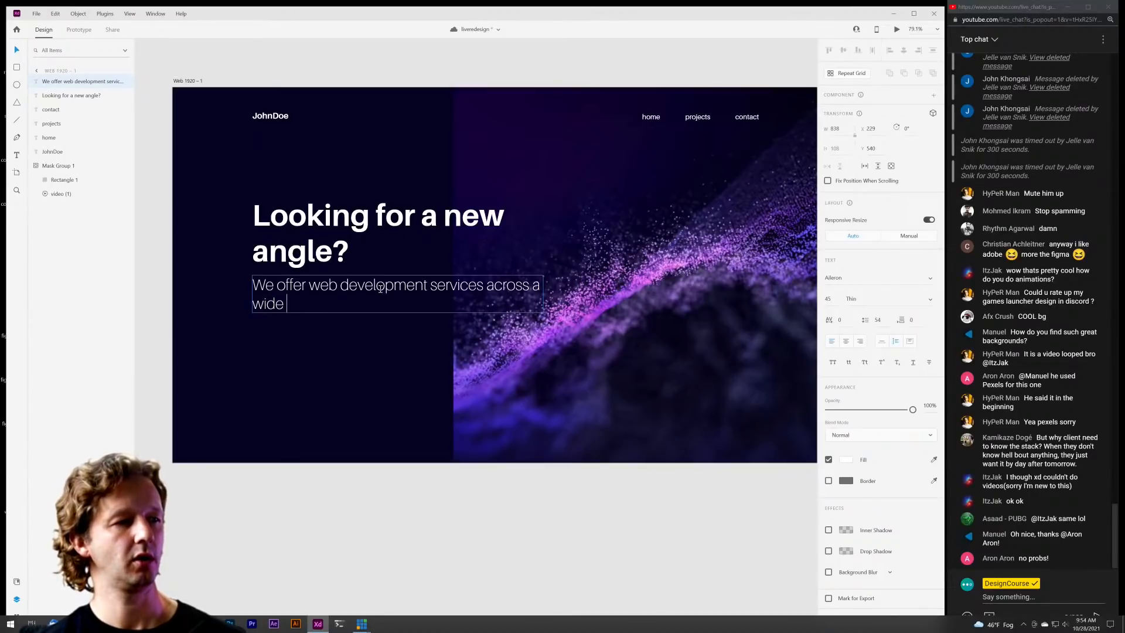
key("BackSpace")
key("BackSpace")
key("BackSpace")
key("BackSpace")
key("BackSpace")
key("BackSpace")
type("al")
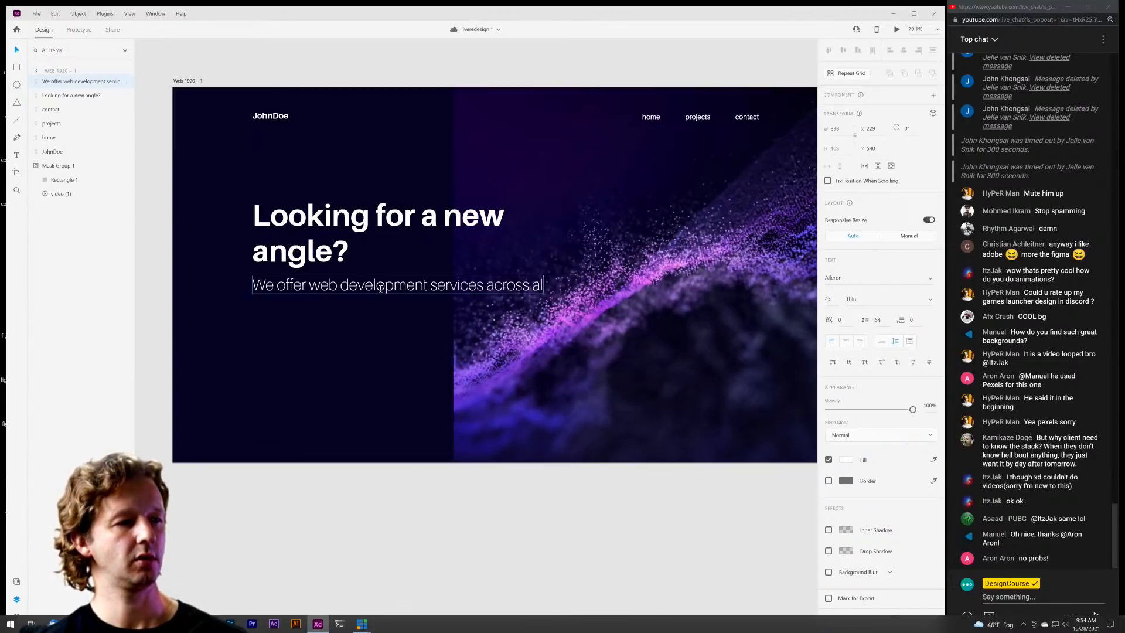
type("l of the major")
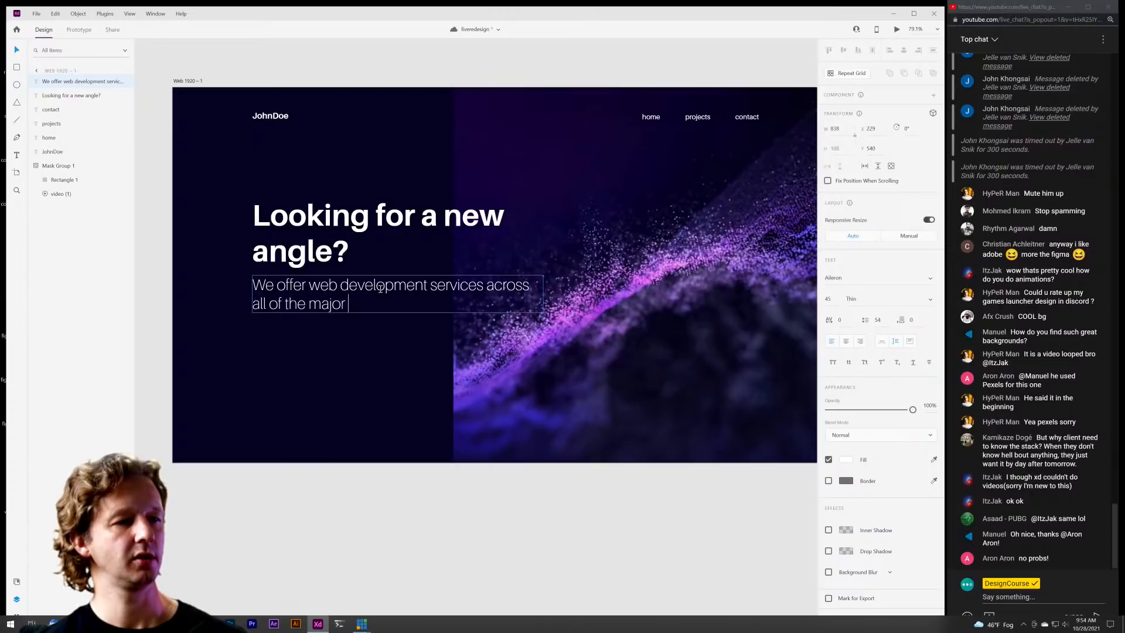
type(" stacks.")
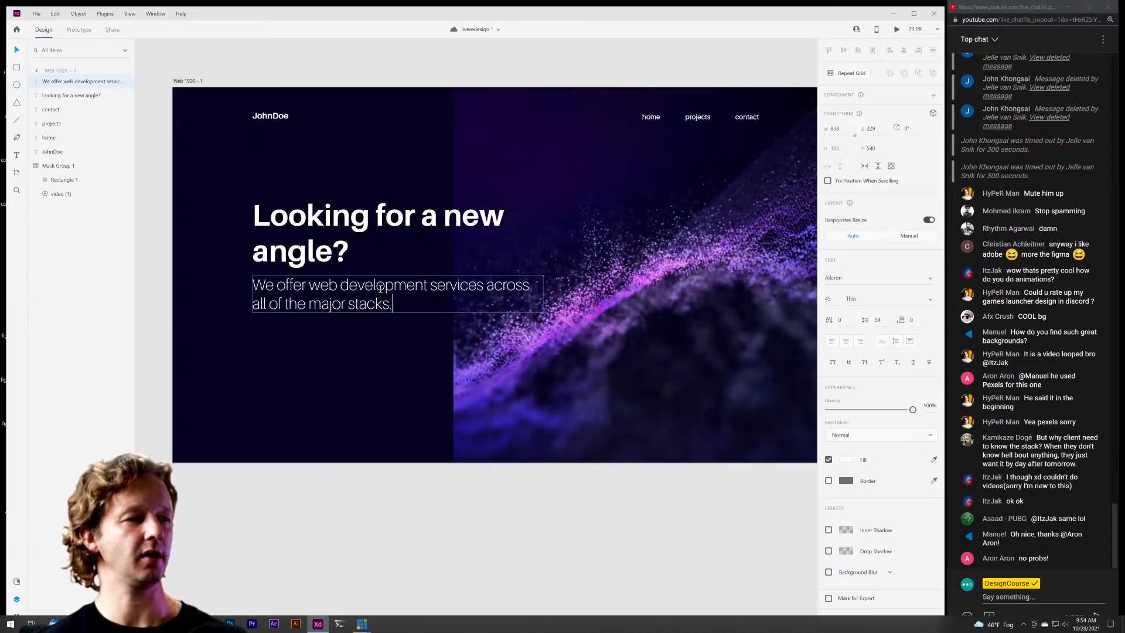
key("Escape")
key("Escape")
Reduce the subheading's font size to 30.
left_click(369, 304)
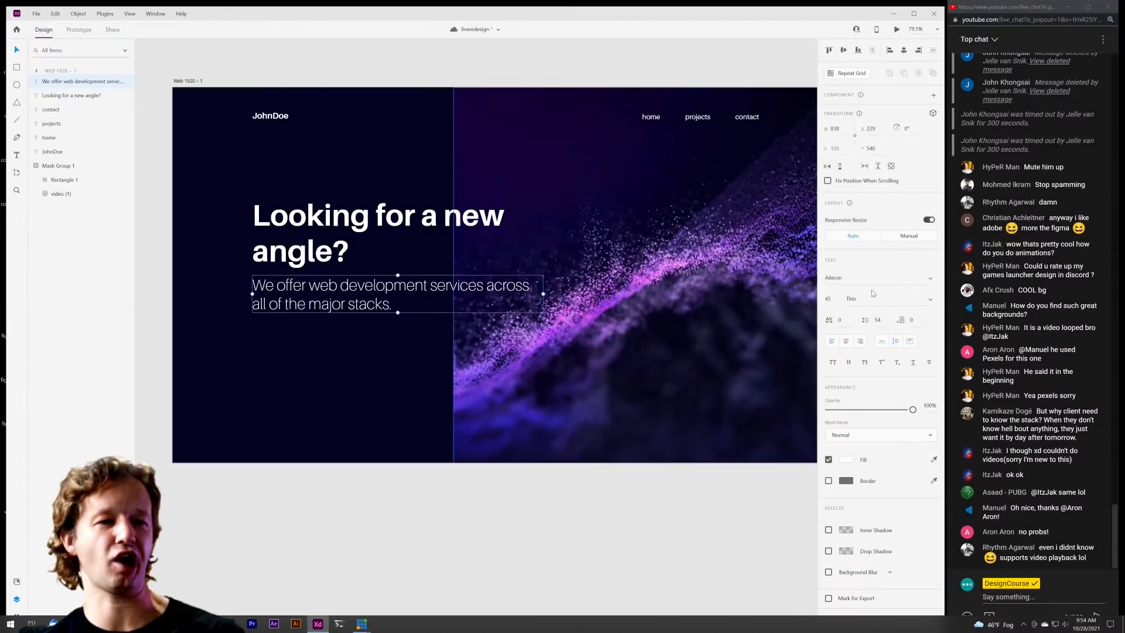
left_click(871, 299)
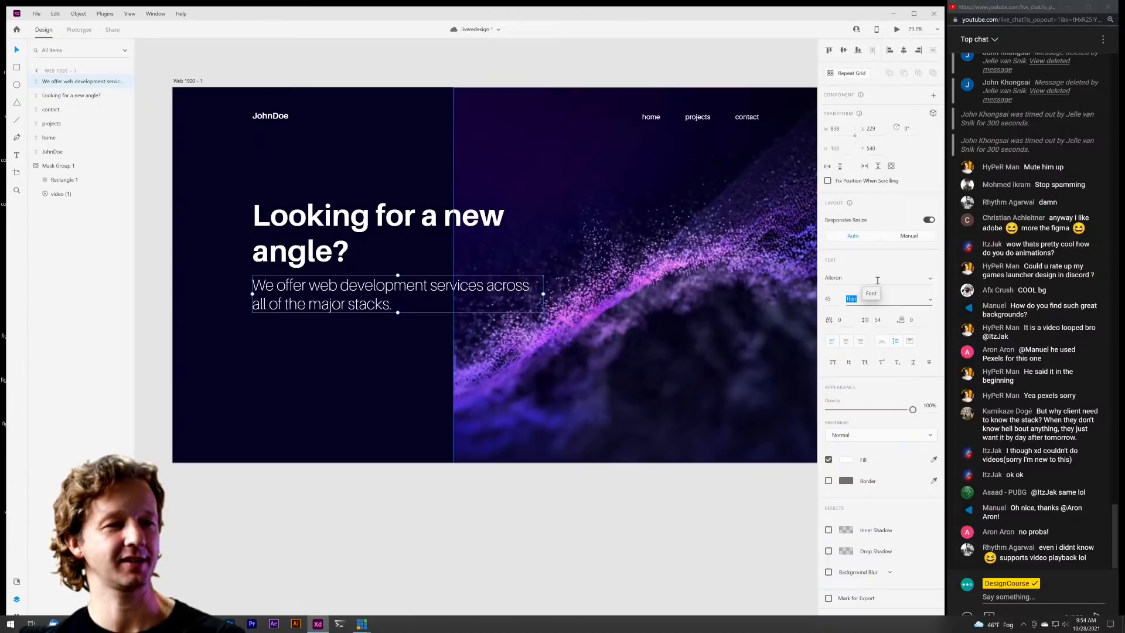
left_click(861, 279)
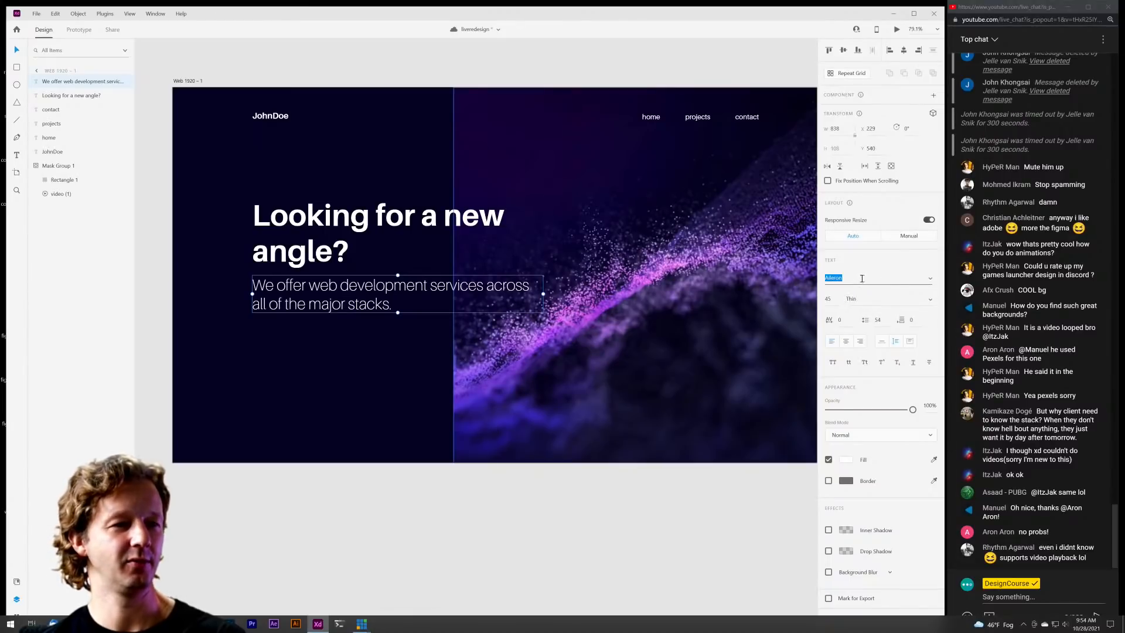
left_click(828, 298)
key("Down")
key("Down")
key("Down")
key("Down")
key("Down")
key("Down")
key("Down")
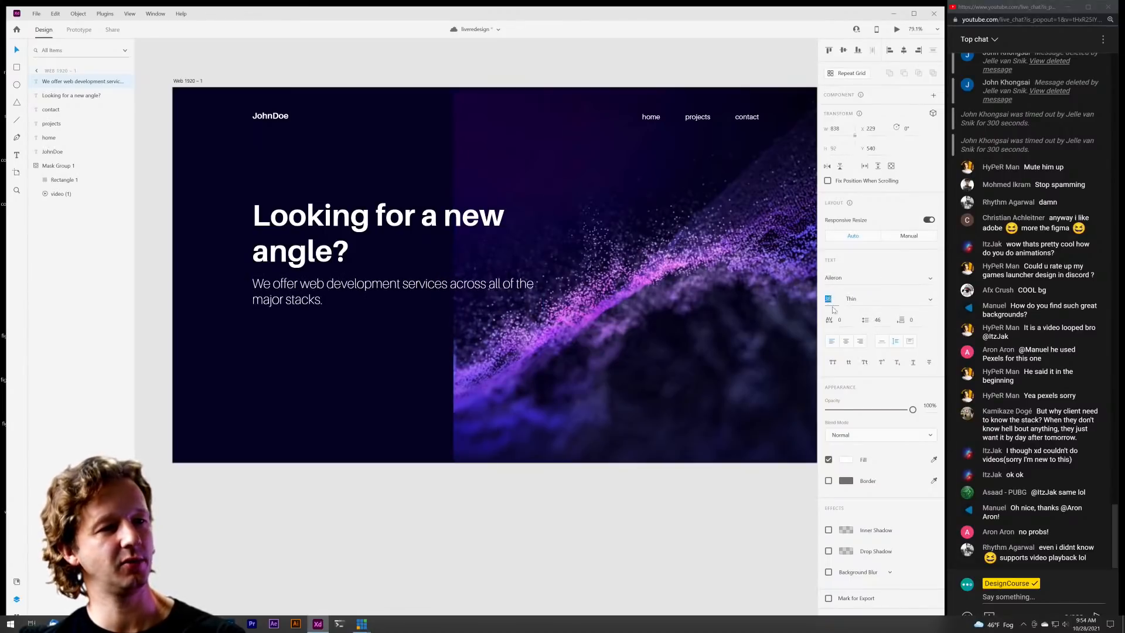
key("Down")
key("Down")
key("Down")
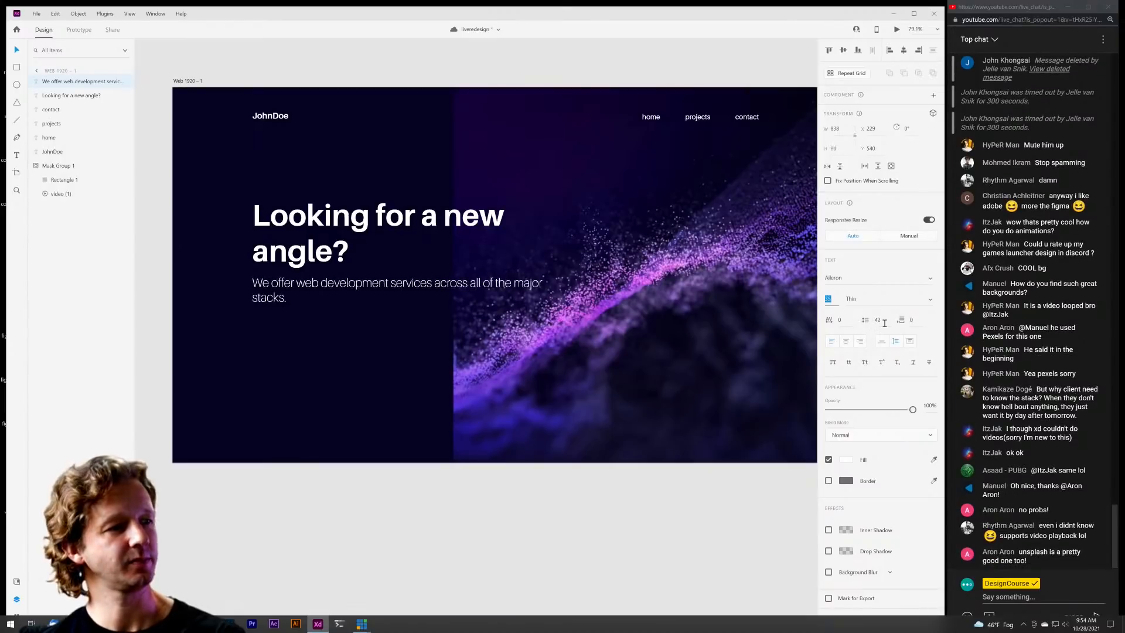
key("Down")
key("Down")
key("Down")
key("Down")
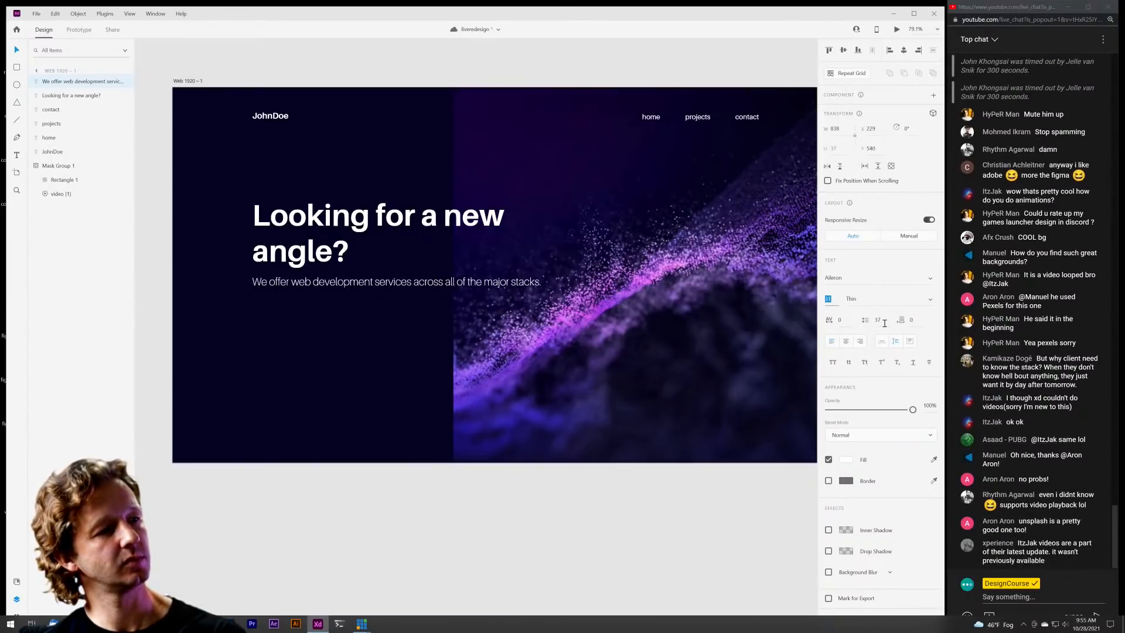
key("Down")
key("Down")
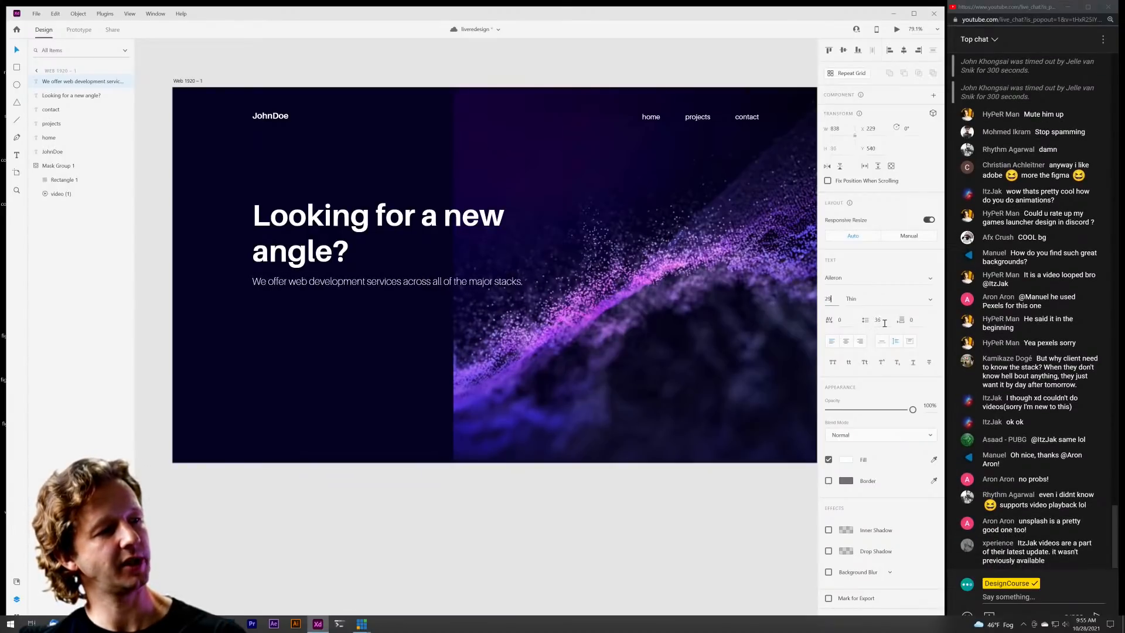
key("Up")
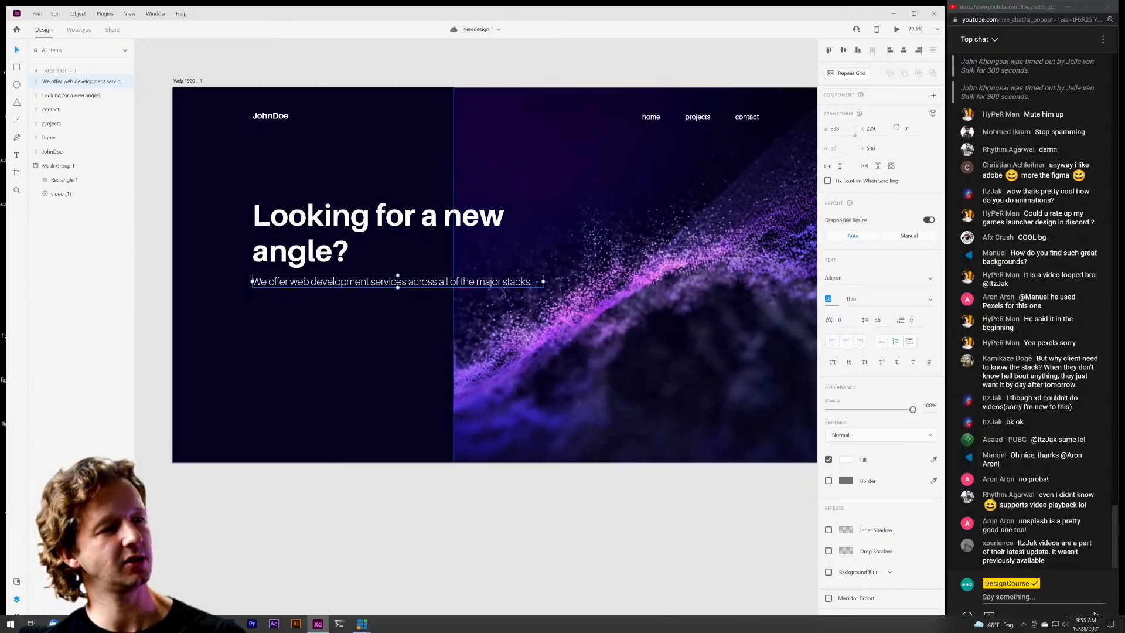
Move the subheading down to Y 554 and narrow its text box to about 448 px so it wraps onto two lines.
left_click_drag(320, 285, 318, 290)
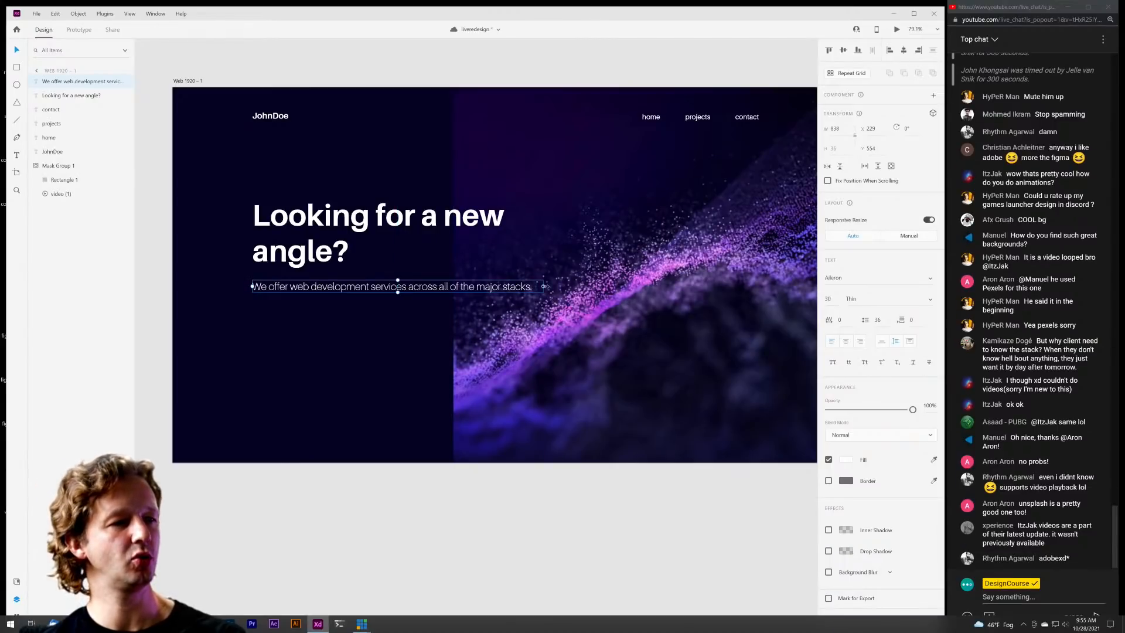
left_click_drag(544, 287, 408, 292)
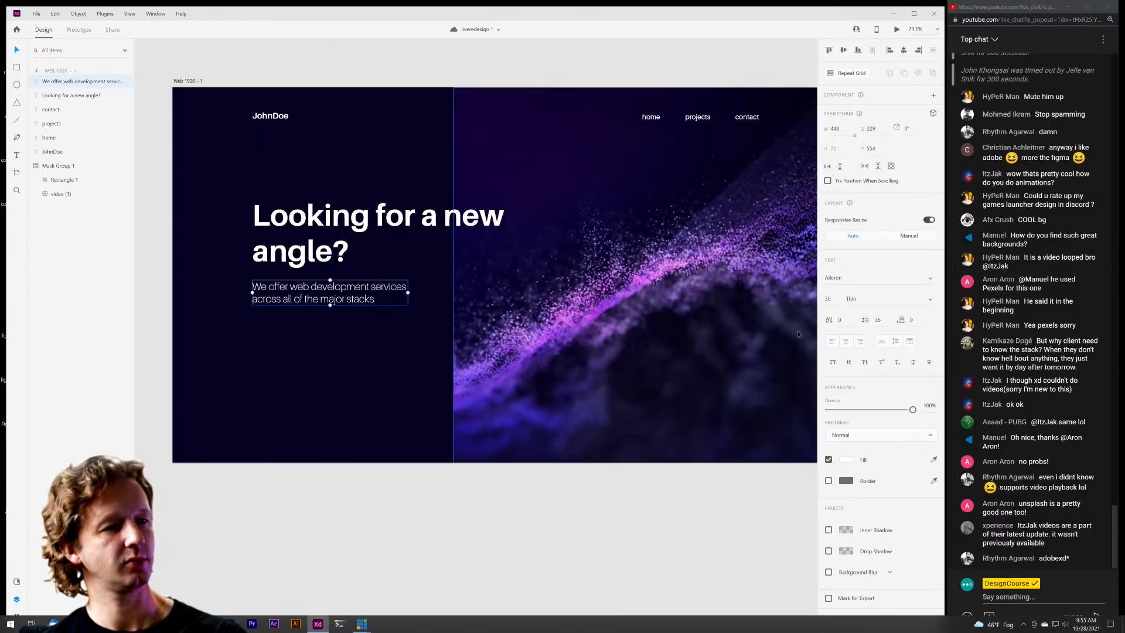
Increase the subheading's line spacing to 44.
left_click(877, 320)
key("Up")
key("Up")
key("Up")
key("Up")
key("Up")
key("Up")
key("Up")
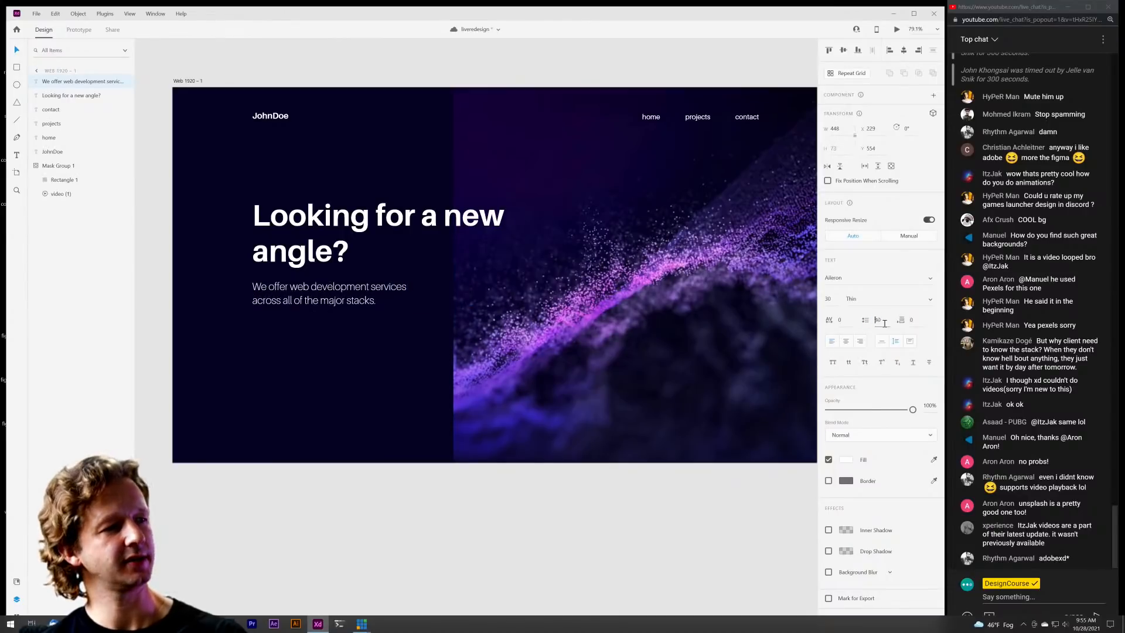
key("Down")
key("Down")
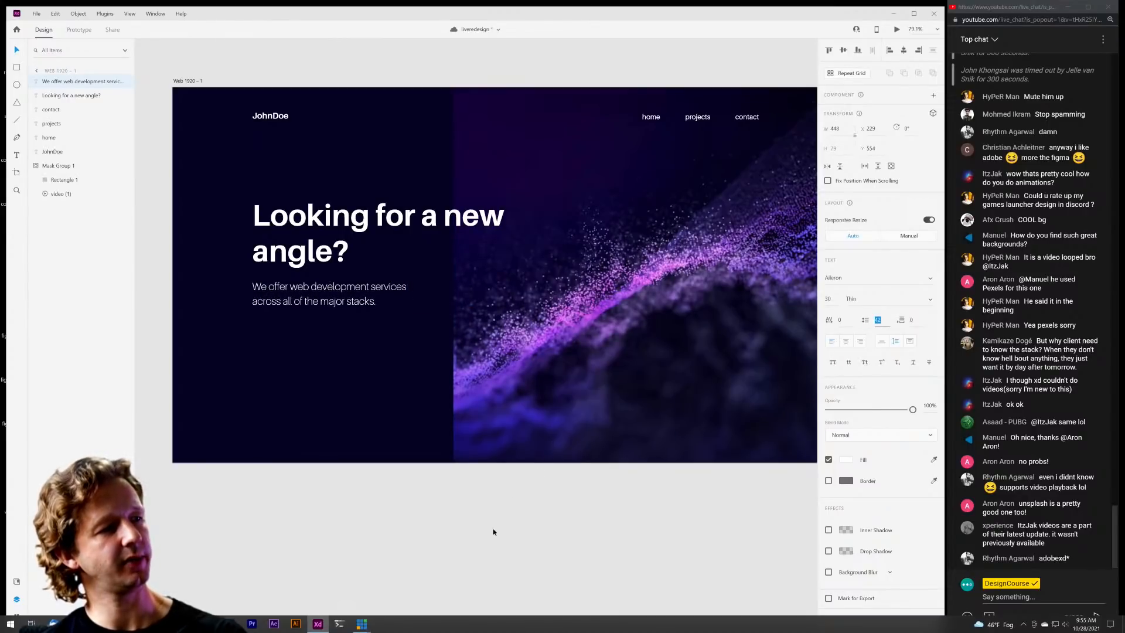
key("Up")
key("Up")
key("Up")
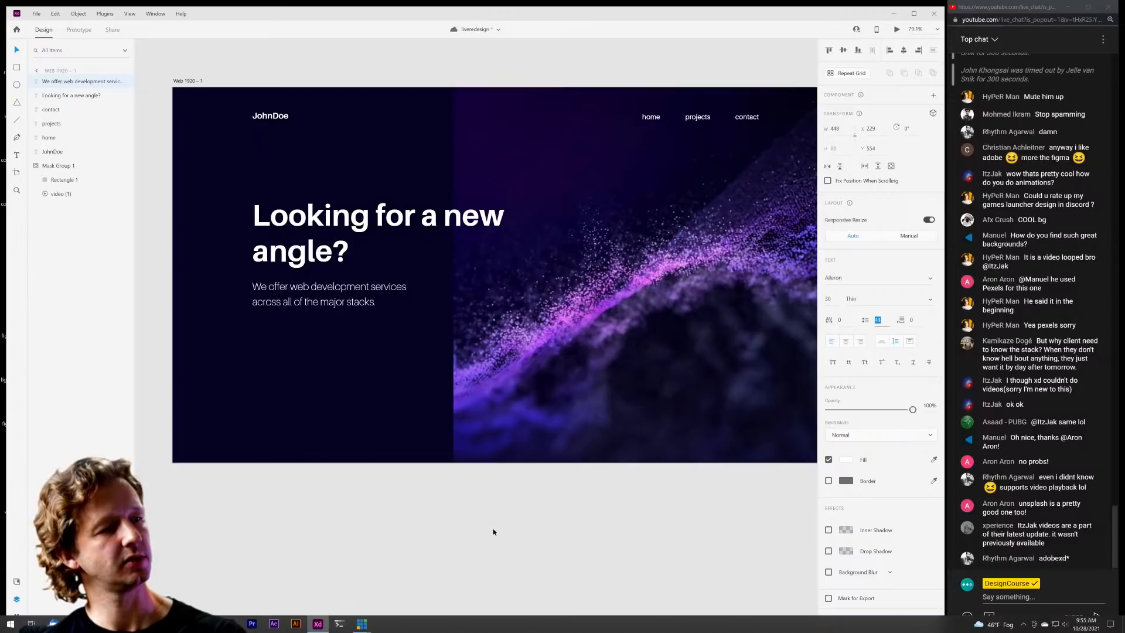
Recolour the subheading by sampling the artboard's dark navy and lightening it to a pale lavender, about #C4C1DE.
left_click(847, 460)
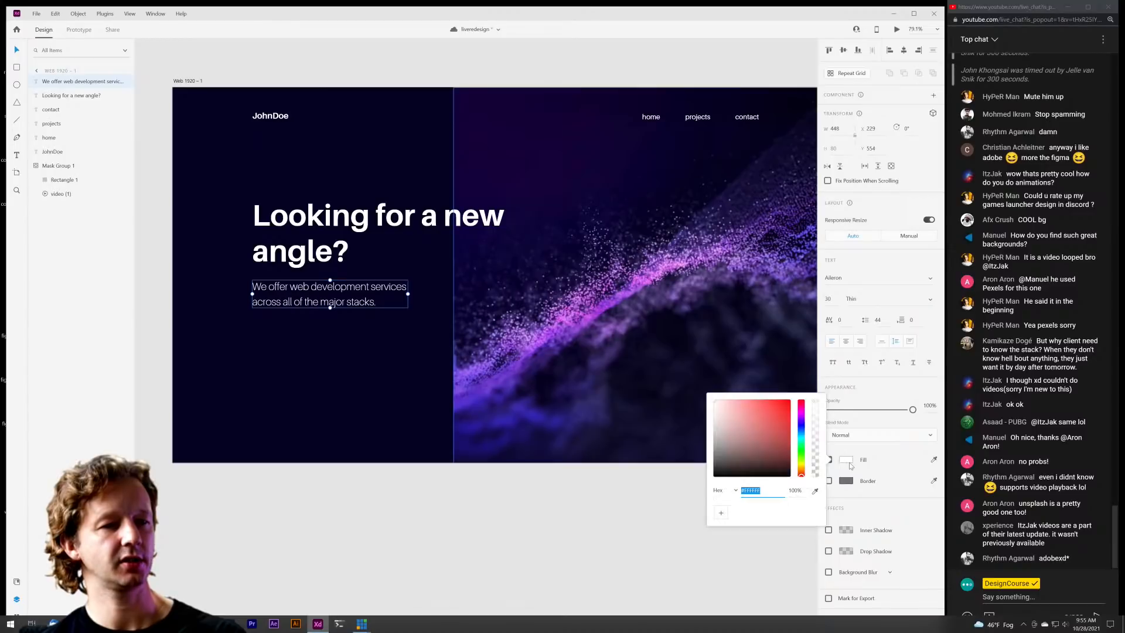
left_click(814, 491)
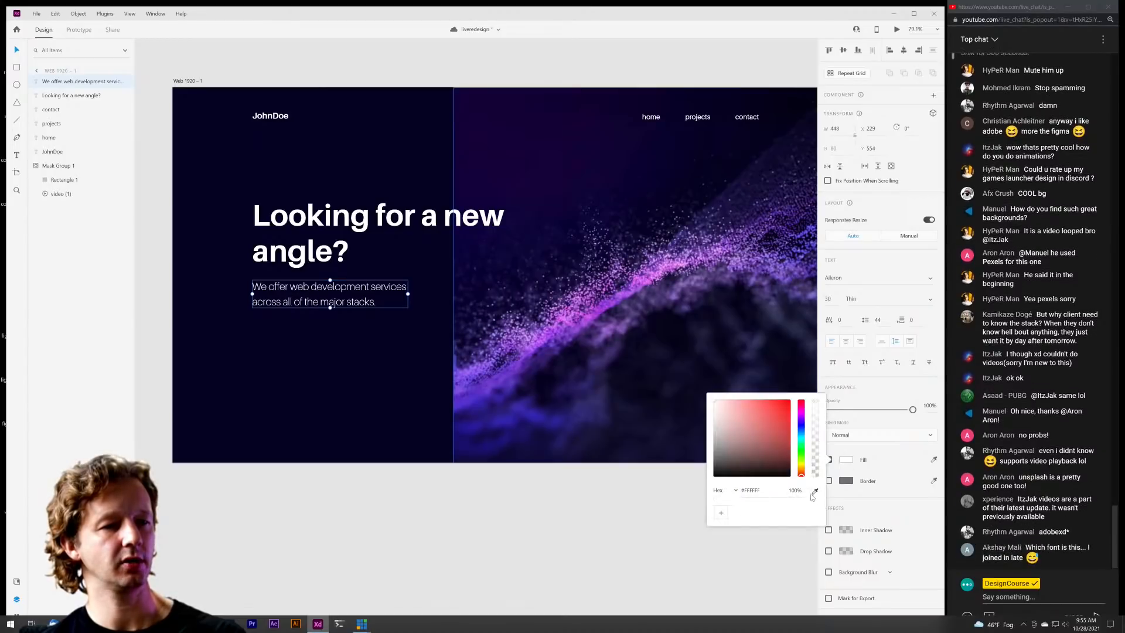
left_click(412, 260)
left_click_drag(751, 440, 725, 409)
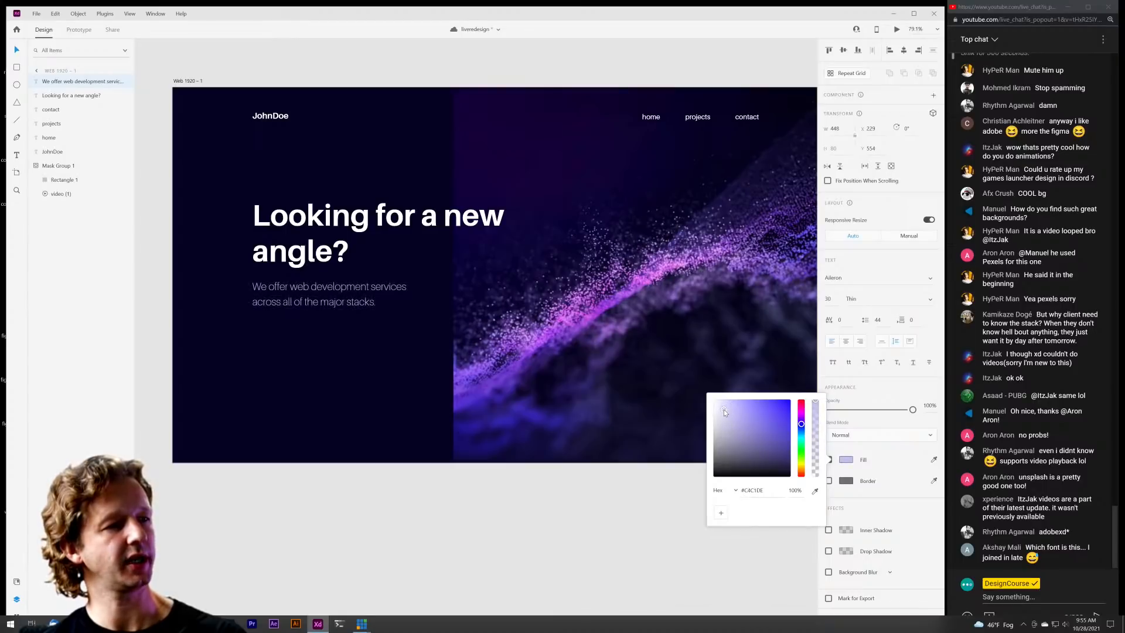
left_click(580, 497)
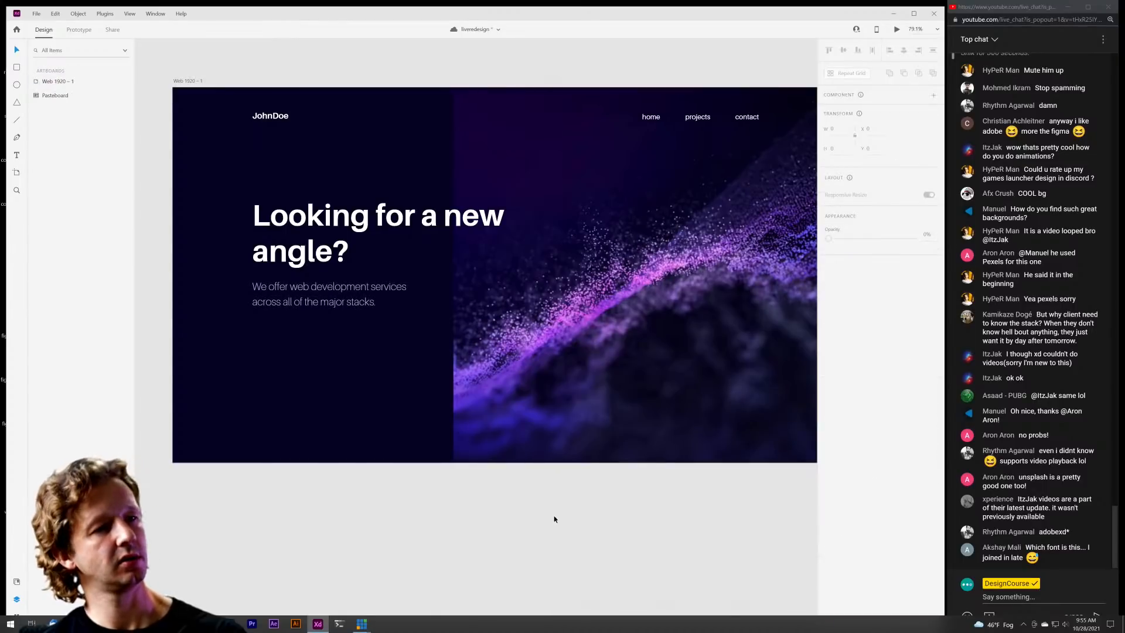
Examine the original design's Explore button and social icons, and compare its layout with the new artboard.
scroll(389, 502, "down", 5)
scroll(363, 410, "left", 3)
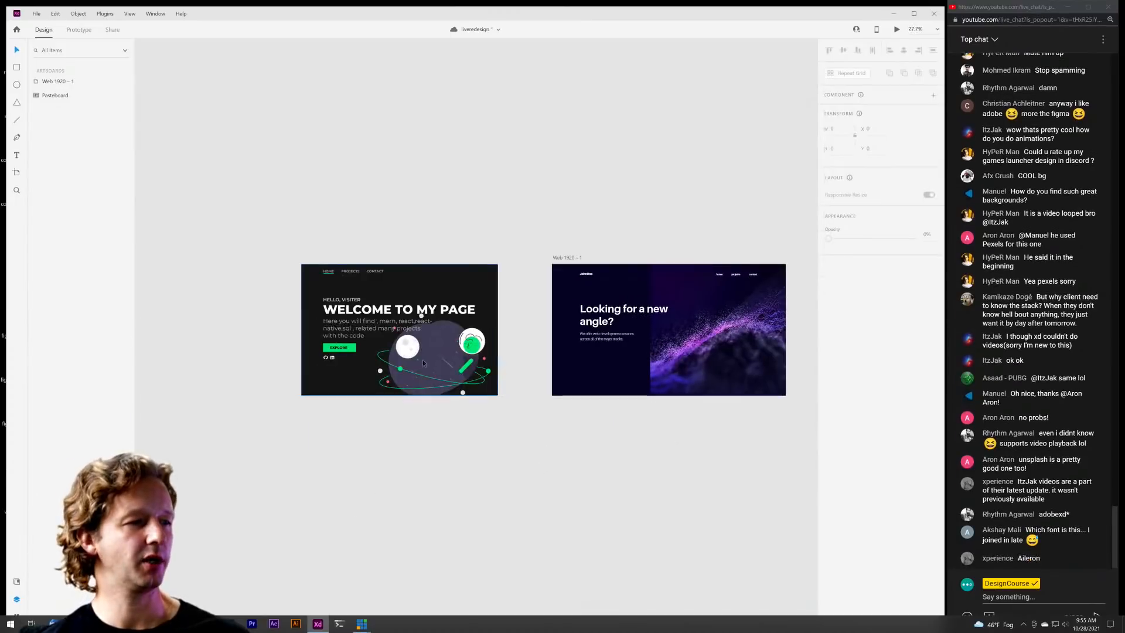
scroll(348, 346, "up", 6)
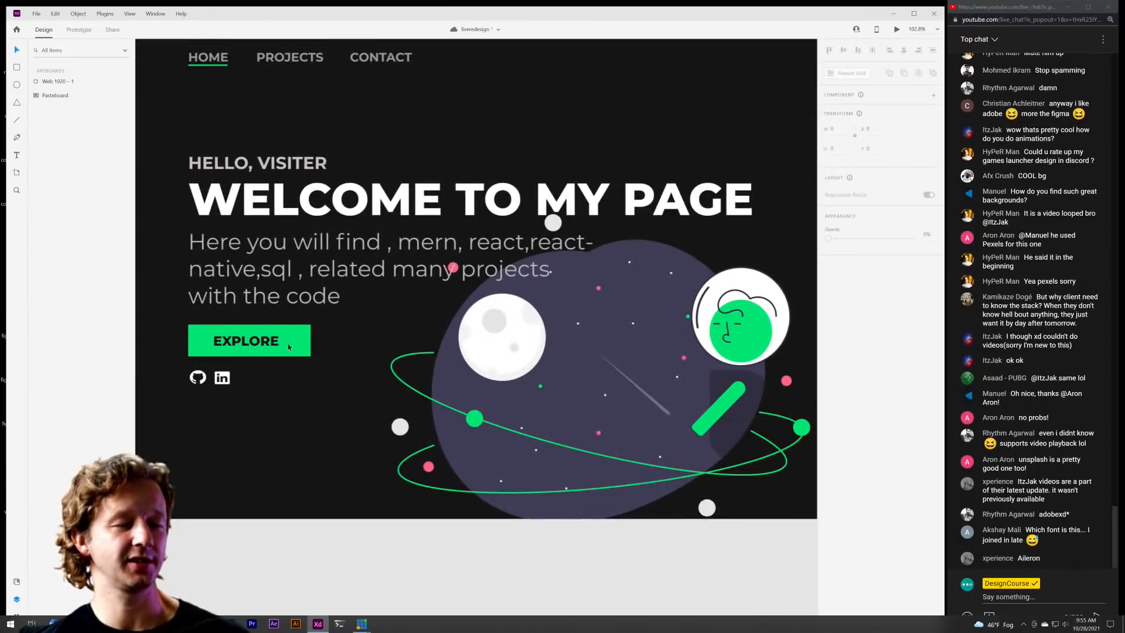
scroll(288, 346, "down", 4)
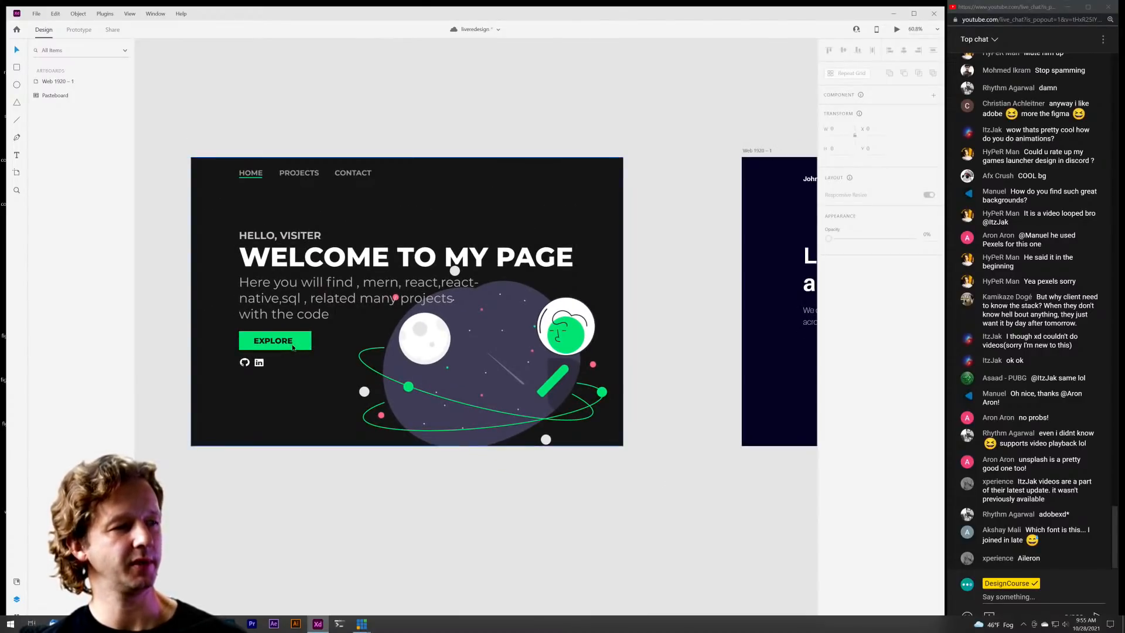
scroll(328, 316, "up", 6)
scroll(433, 366, "down", 6)
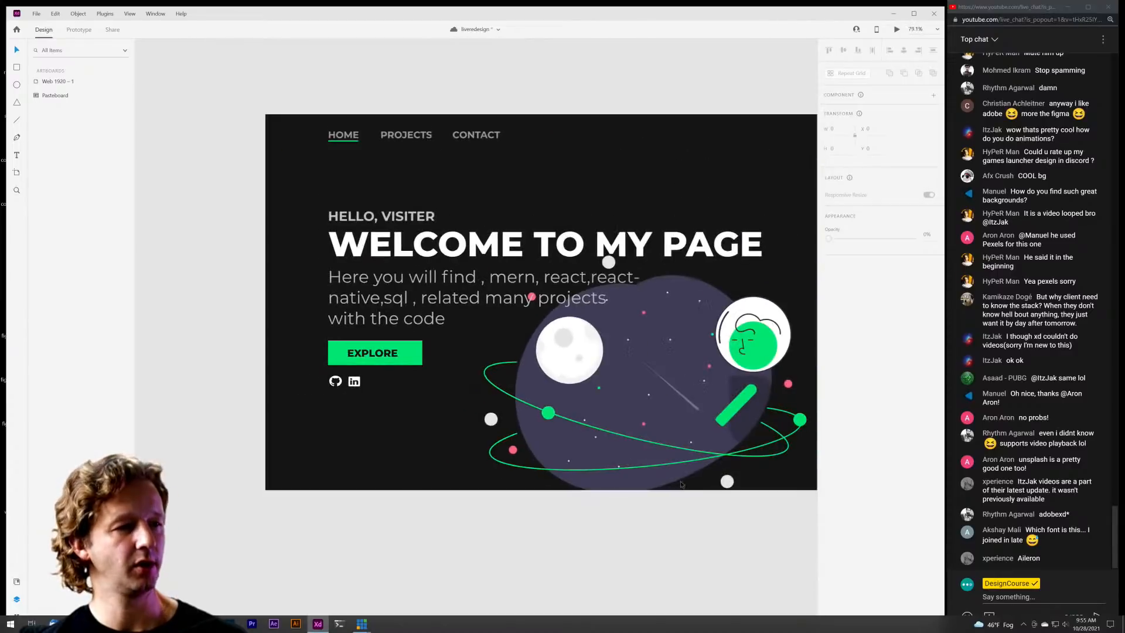
left_click_drag(700, 504, 267, 478)
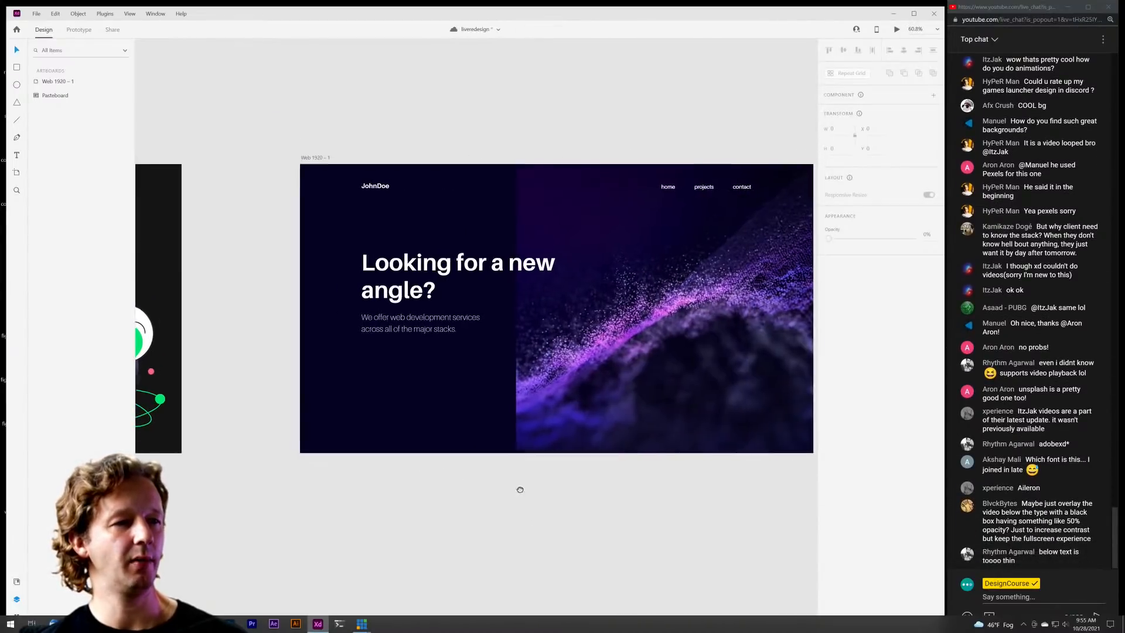
Cover the video with a borderless rectangle measuring 1112 by 1080, aligned to the video's edges at X 808, Y 0.
scroll(578, 455, "right", 2)
scroll(578, 454, "up", 3)
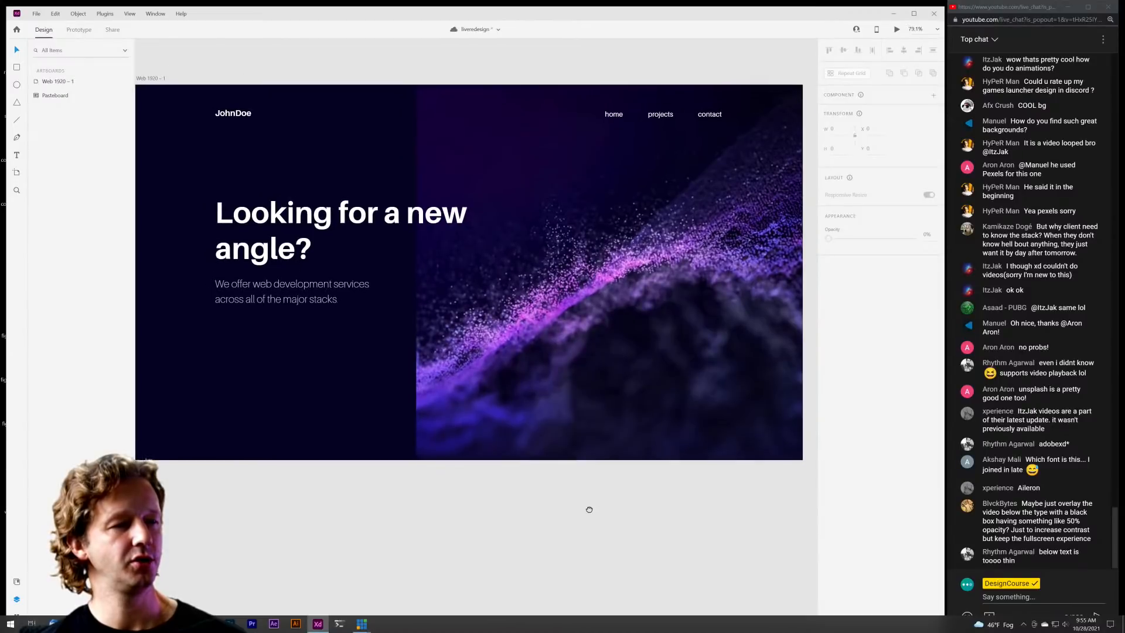
scroll(587, 508, "up", 1)
scroll(588, 507, "right", 1)
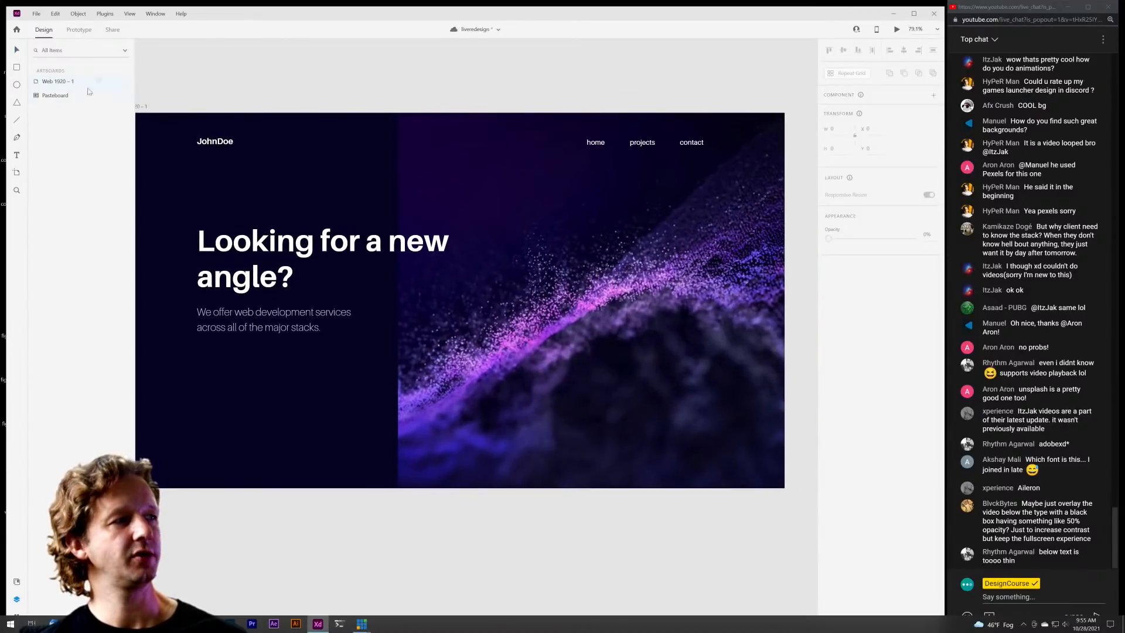
key("r")
left_click_drag(399, 113, 464, 191)
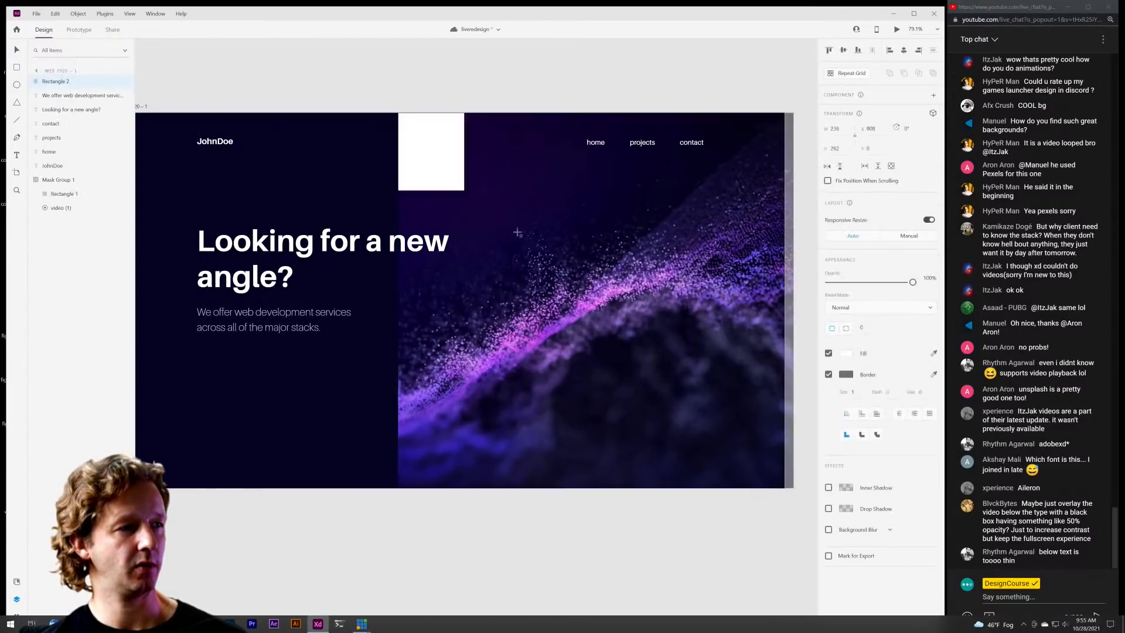
left_click_drag(517, 232, 784, 488)
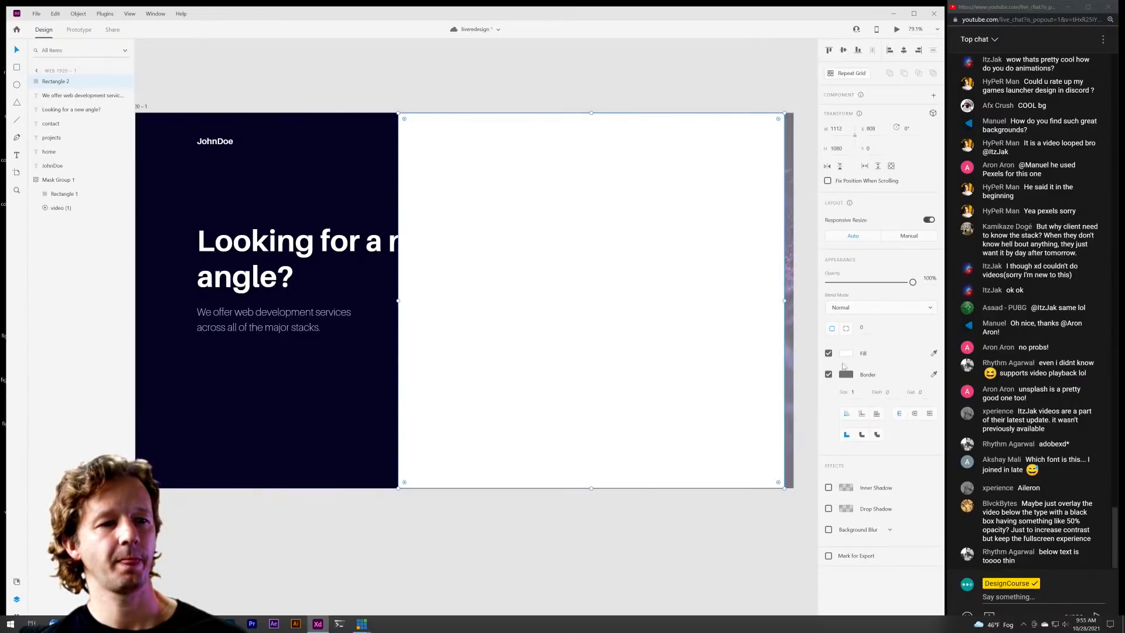
left_click(828, 374)
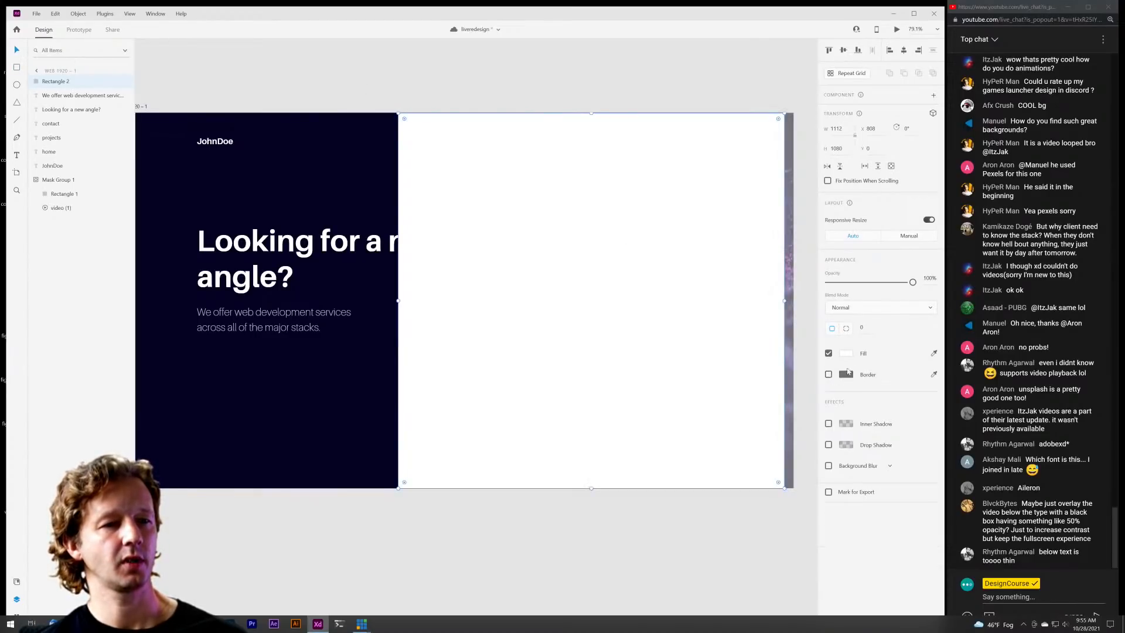
Fill the new rectangle with the bright green sampled from the original design.
left_click(847, 354)
left_click(847, 354)
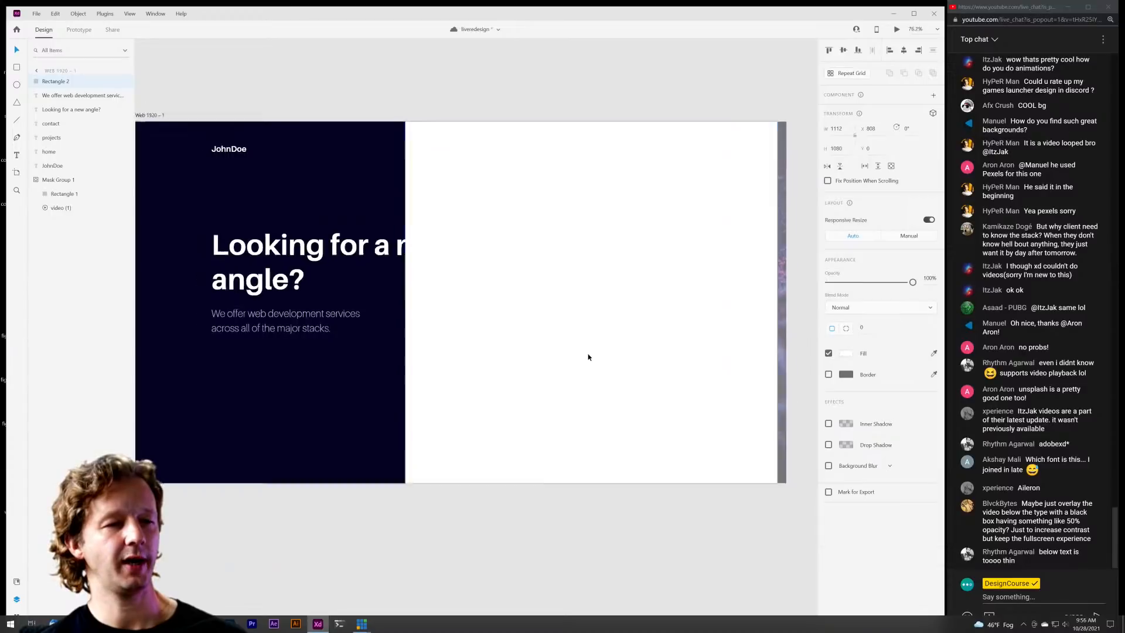
key("ctrl+0")
left_click(539, 443)
scroll(555, 432, "left", 3)
scroll(485, 420, "up", 2)
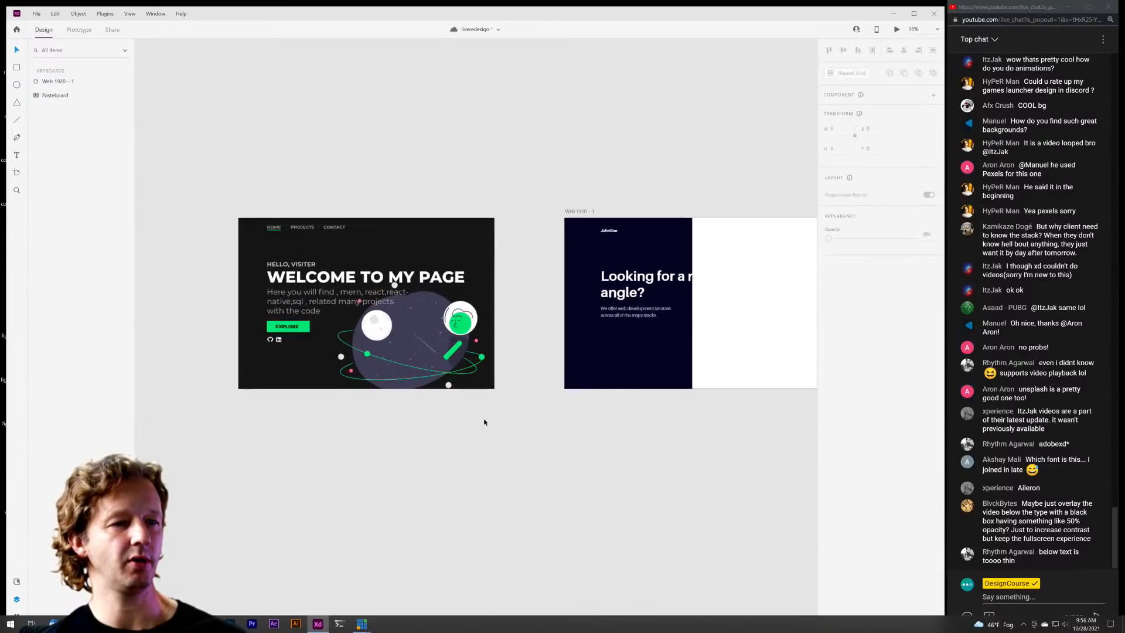
left_click(762, 352)
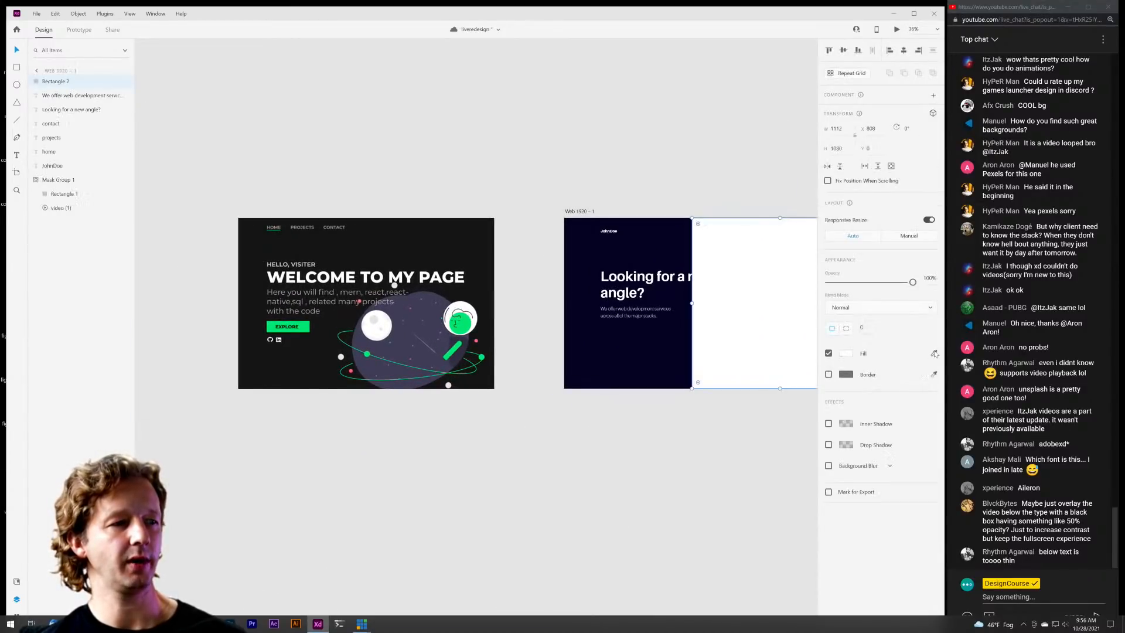
left_click(711, 429)
Reorder the green rectangle so it sits beneath all the text layers and directly above Mask Group 1.
left_click_drag(710, 430, 509, 443)
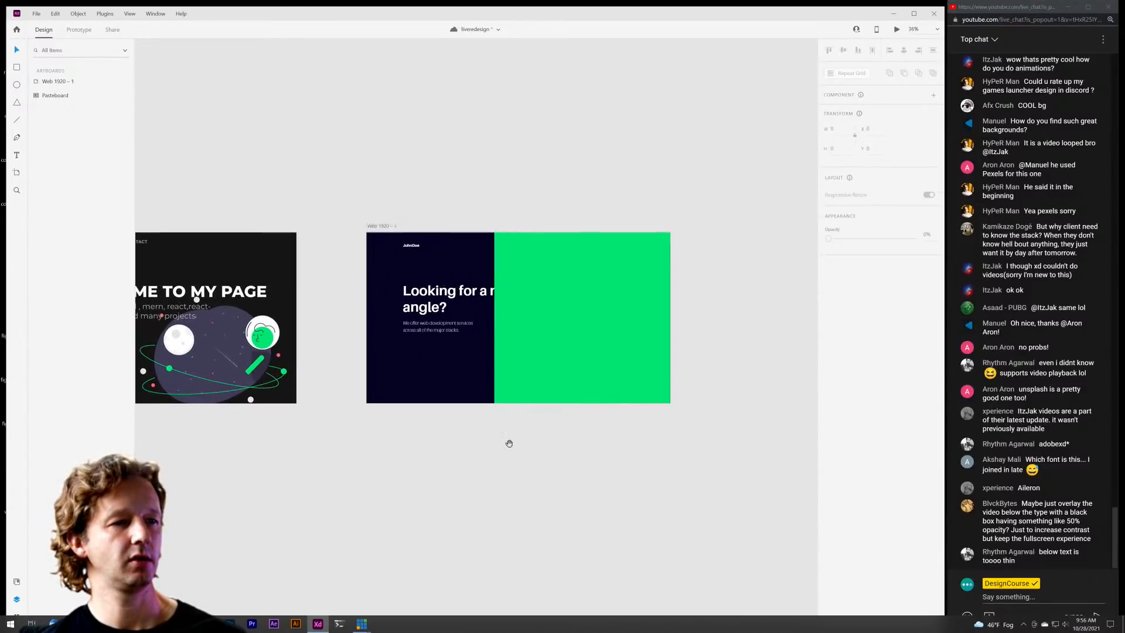
key("ctrl+0")
left_click(549, 315)
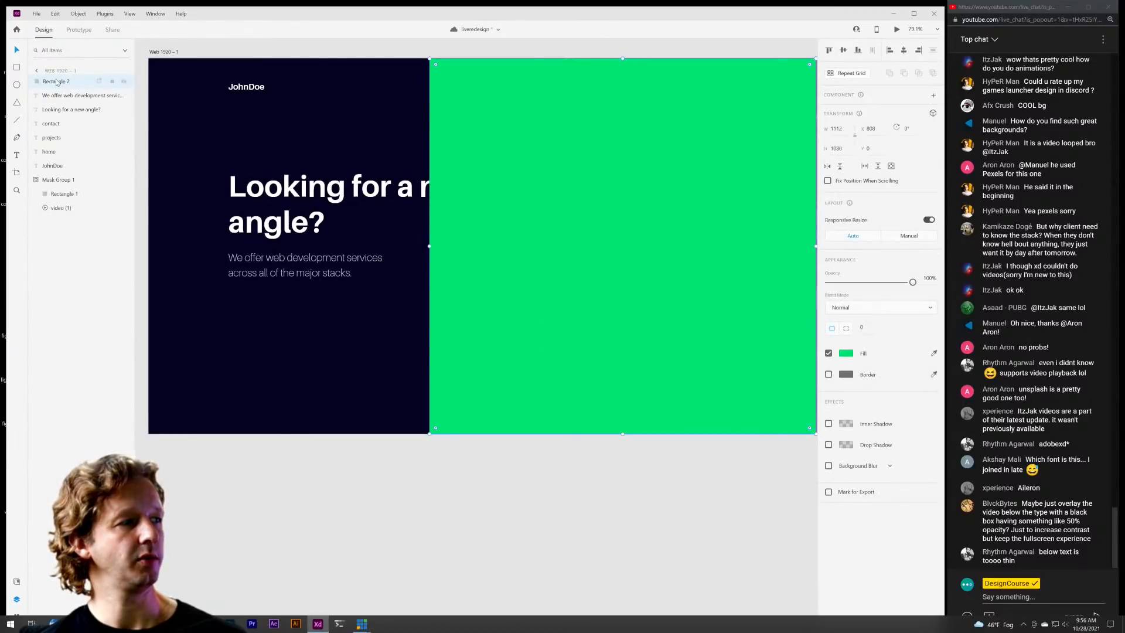
left_click_drag(56, 82, 59, 171)
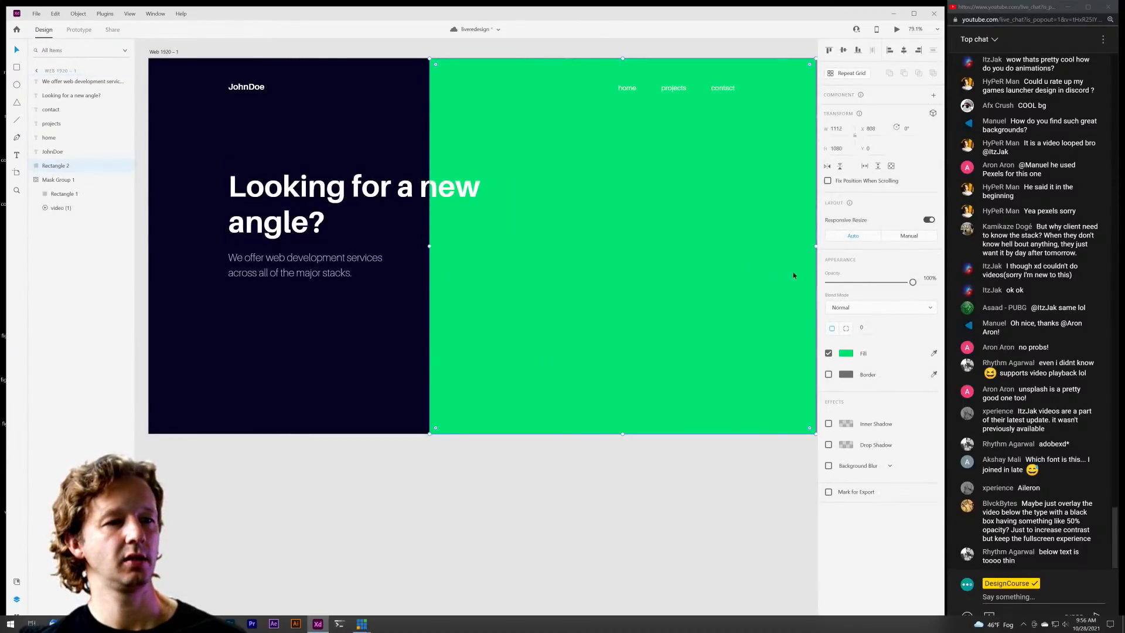
Try the Darken, Multiply and Color Burn blend modes on the green rectangle over the video.
left_click(869, 307)
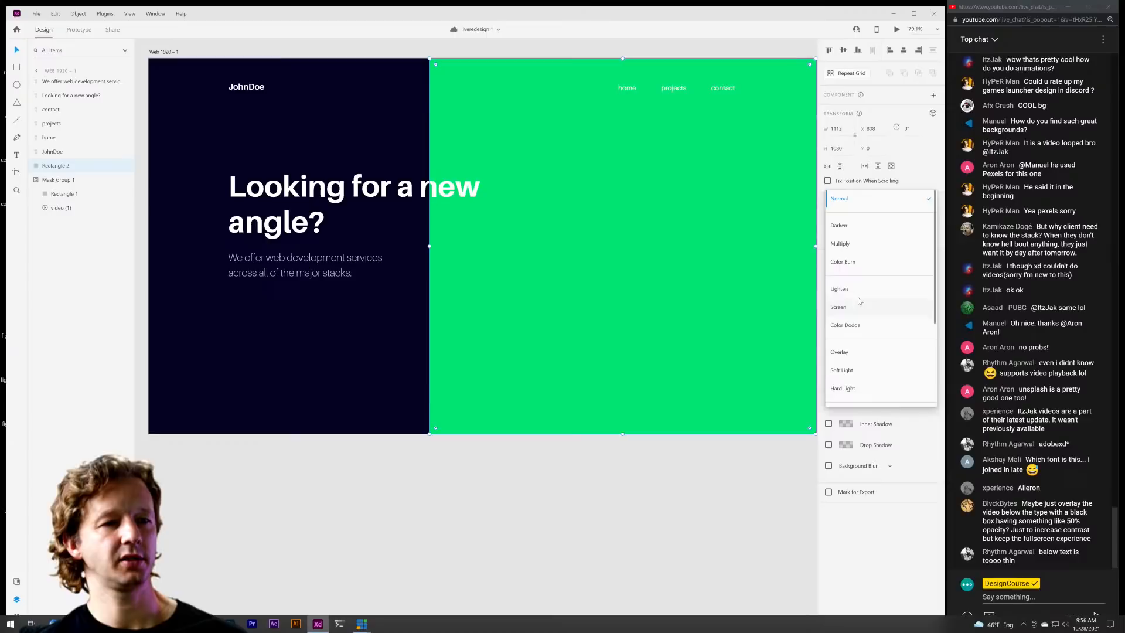
left_click(857, 235)
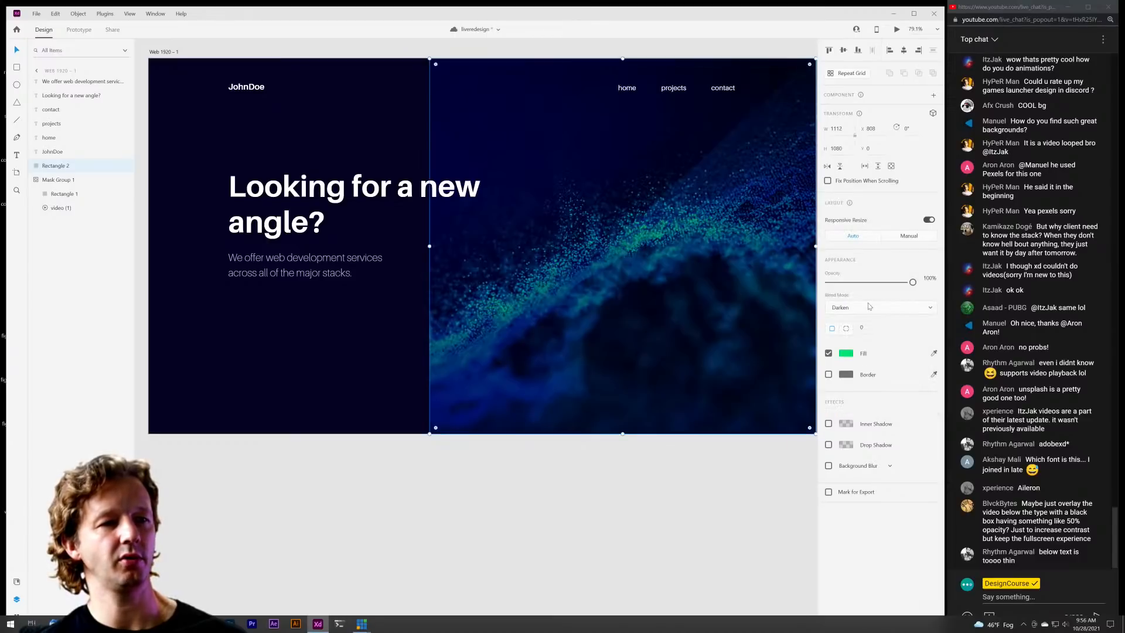
left_click(868, 308)
left_click(857, 254)
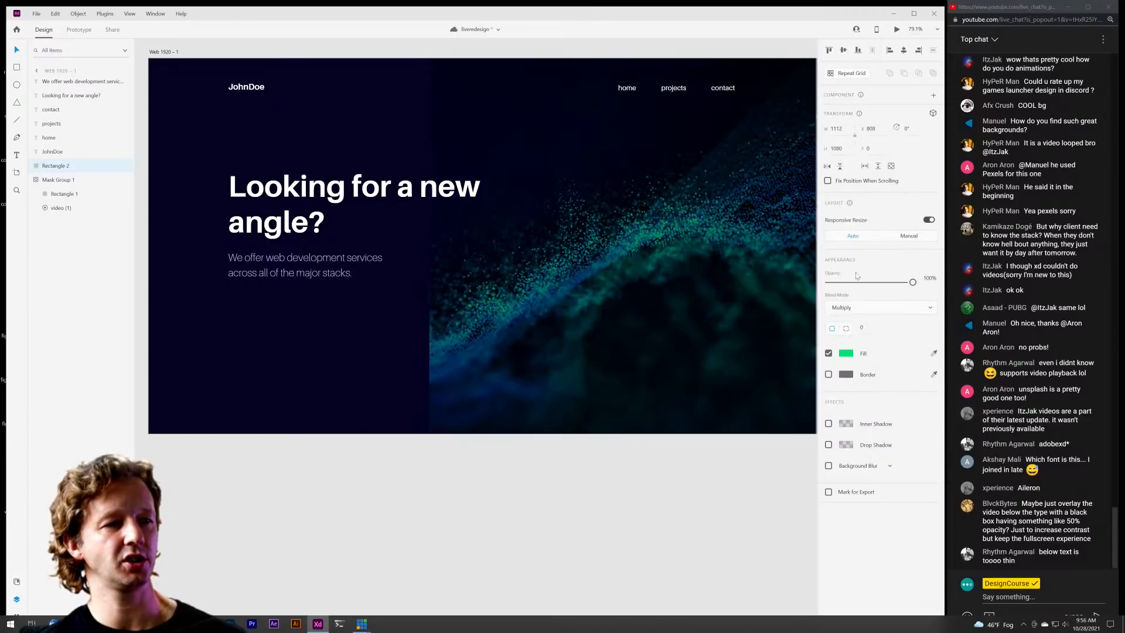
left_click(859, 314)
left_click(847, 263)
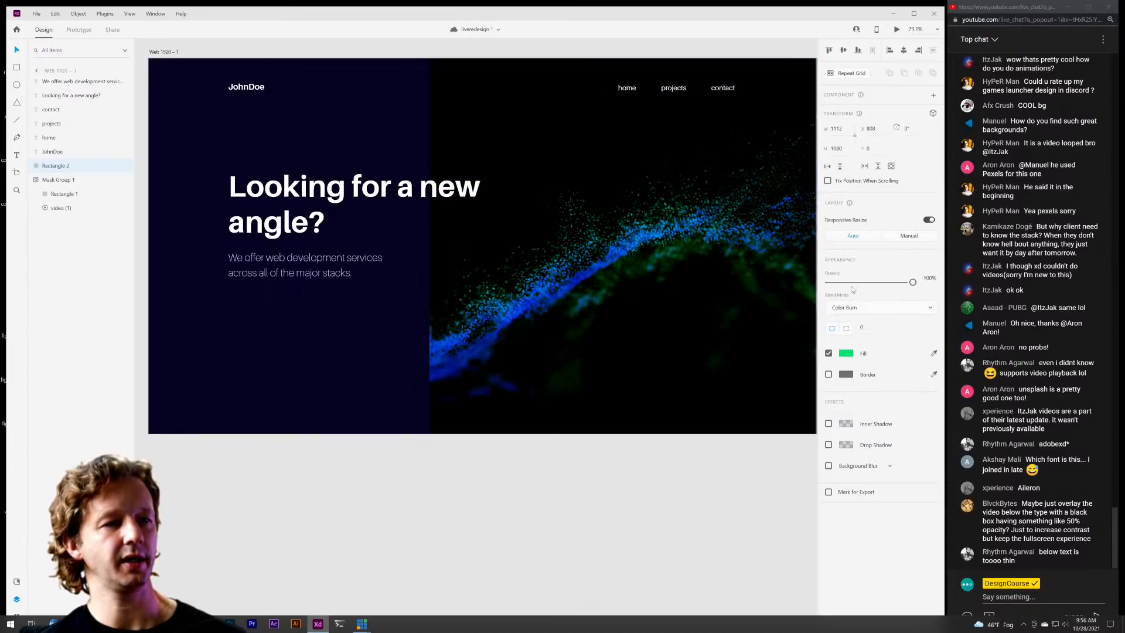
Try the Lighten, Screen, Color Dodge and Overlay blend modes on the green rectangle.
left_click(864, 305)
left_click(855, 298)
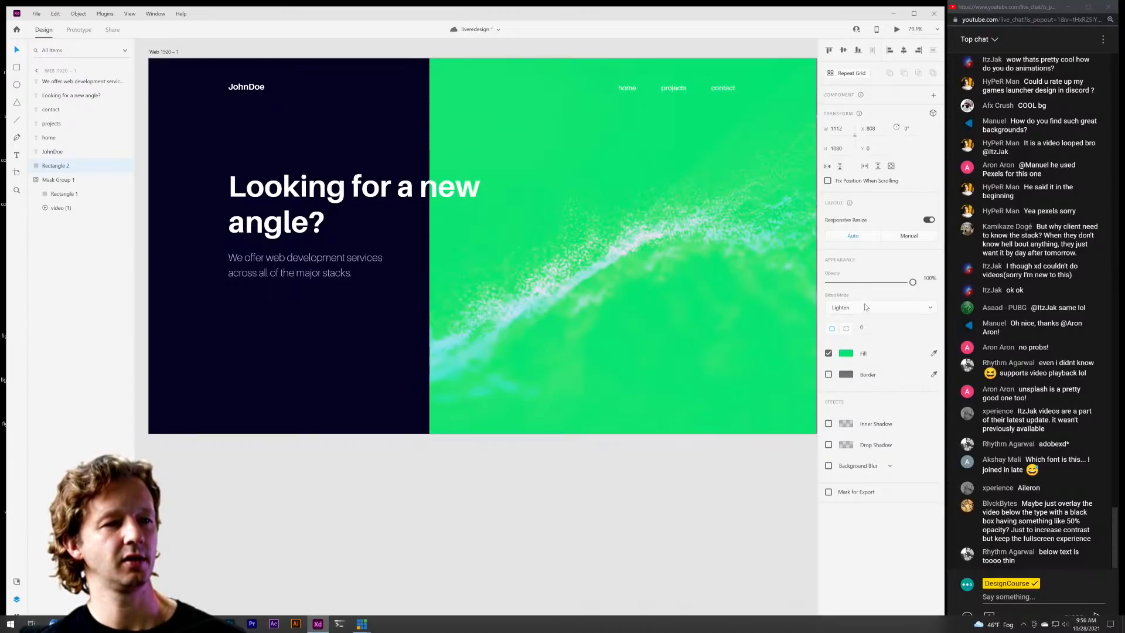
left_click(863, 308)
left_click(861, 317)
left_click(865, 306)
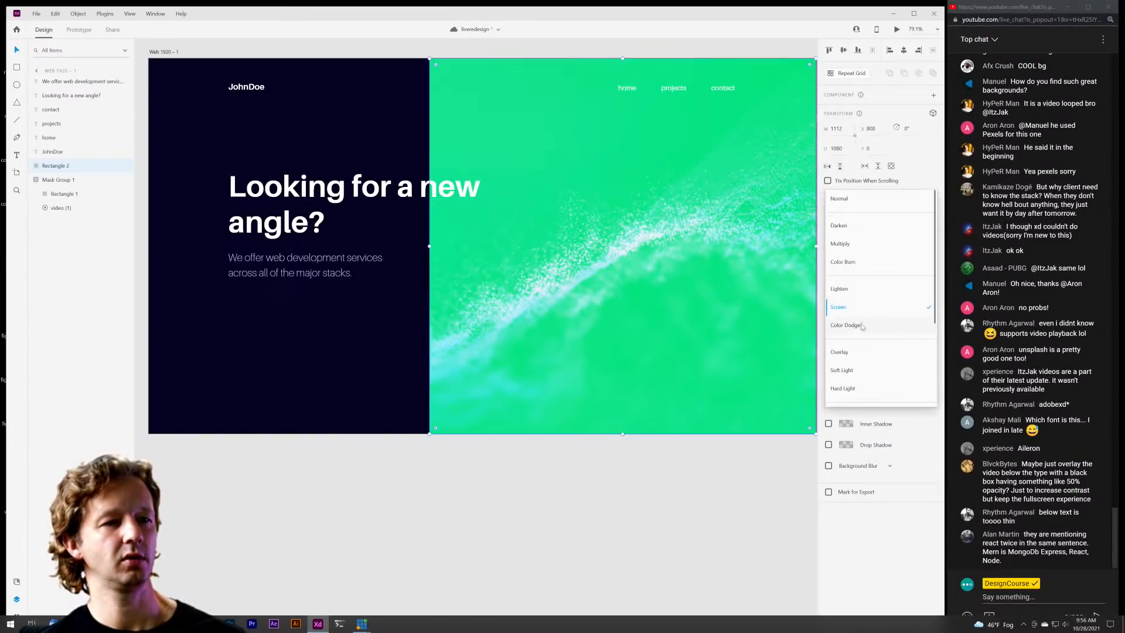
left_click(862, 325)
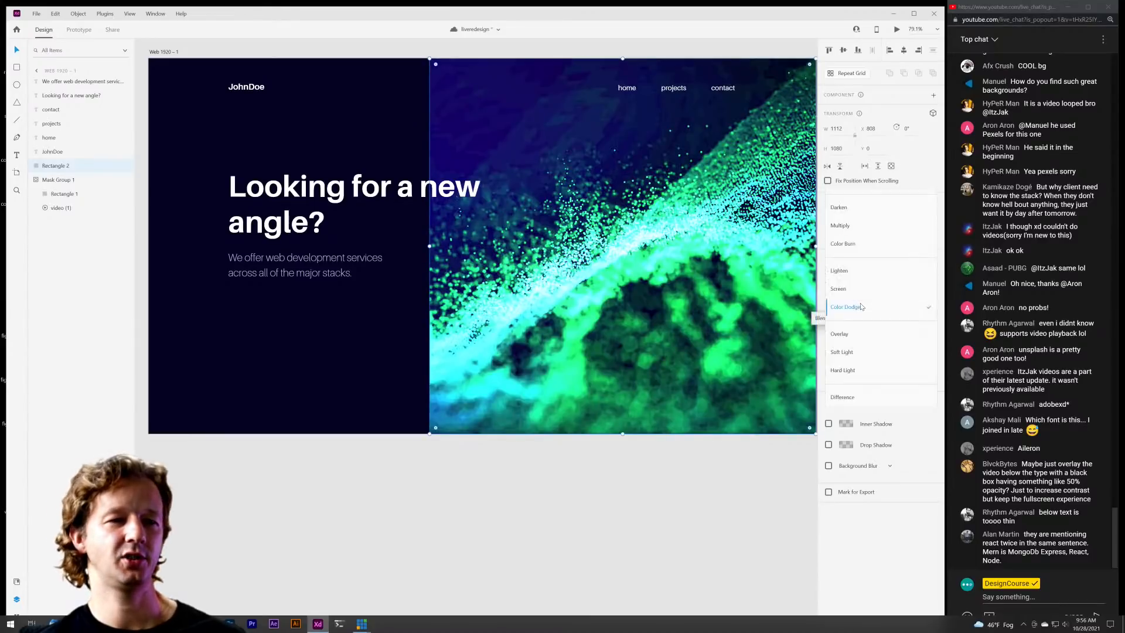
left_click(862, 307)
left_click(857, 334)
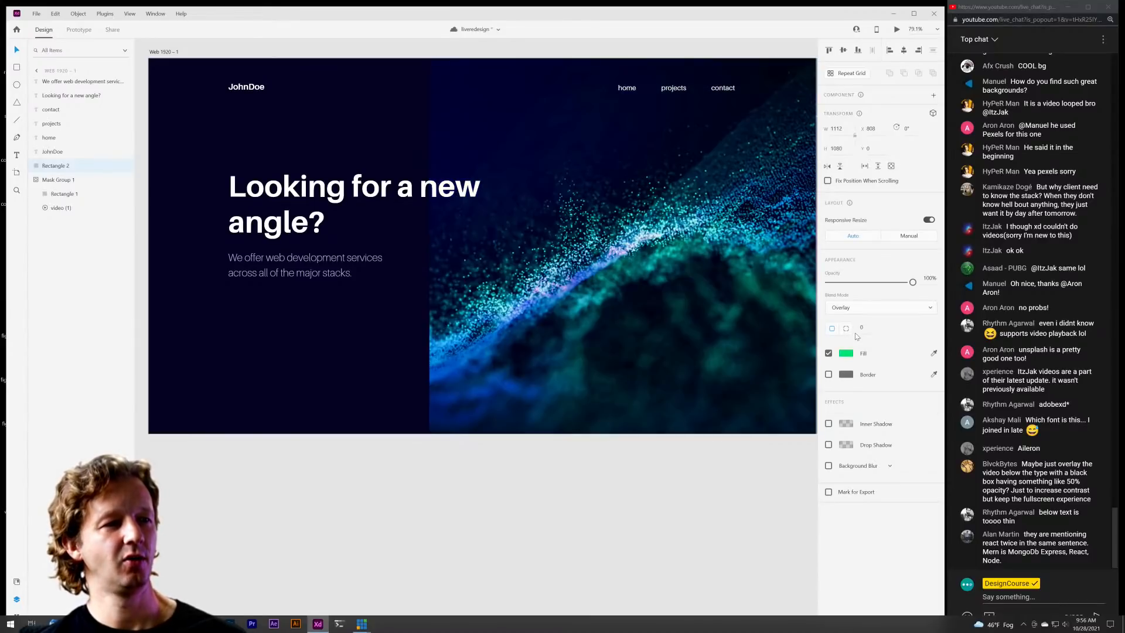
Preview the page with the Overlay-blended video in a smaller window, and close the preview.
left_click(736, 503)
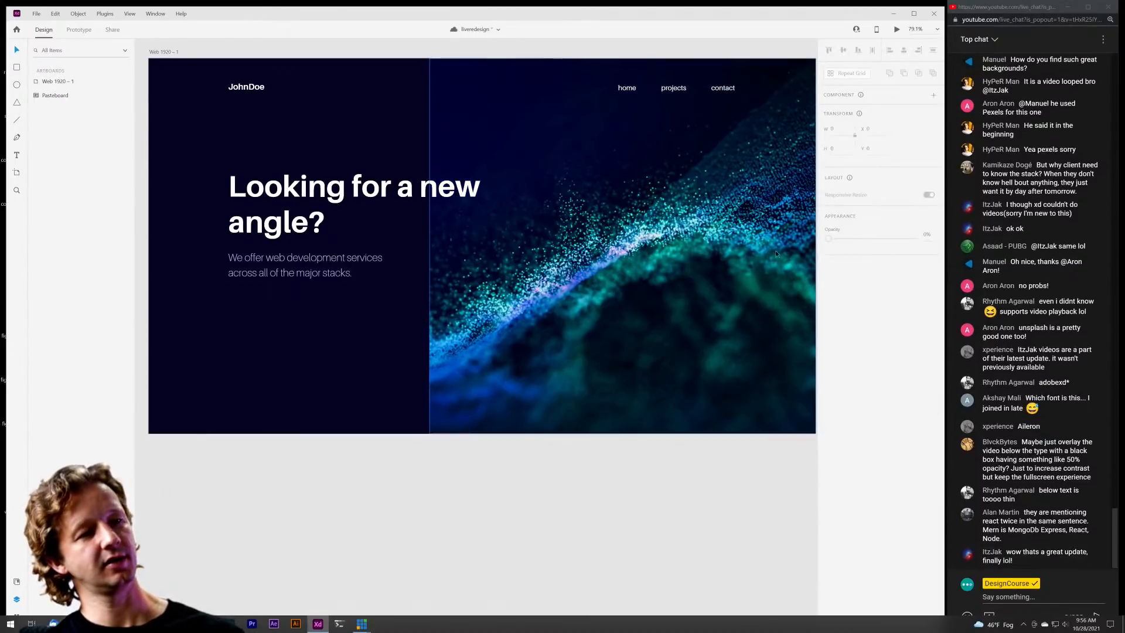
left_click(897, 29)
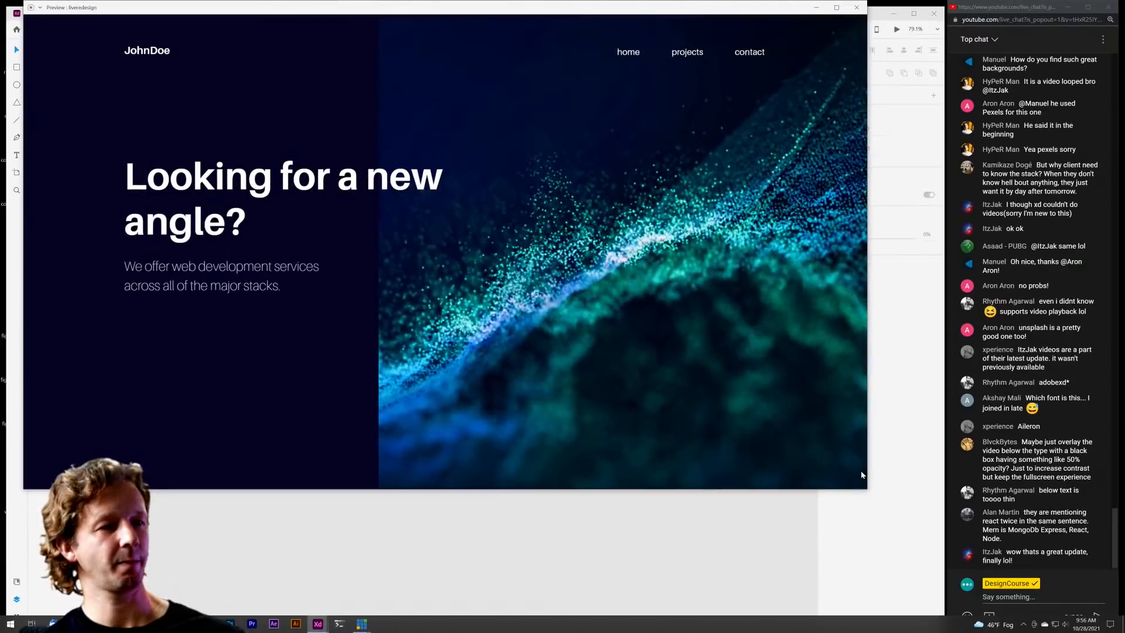
left_click_drag(863, 490, 688, 428)
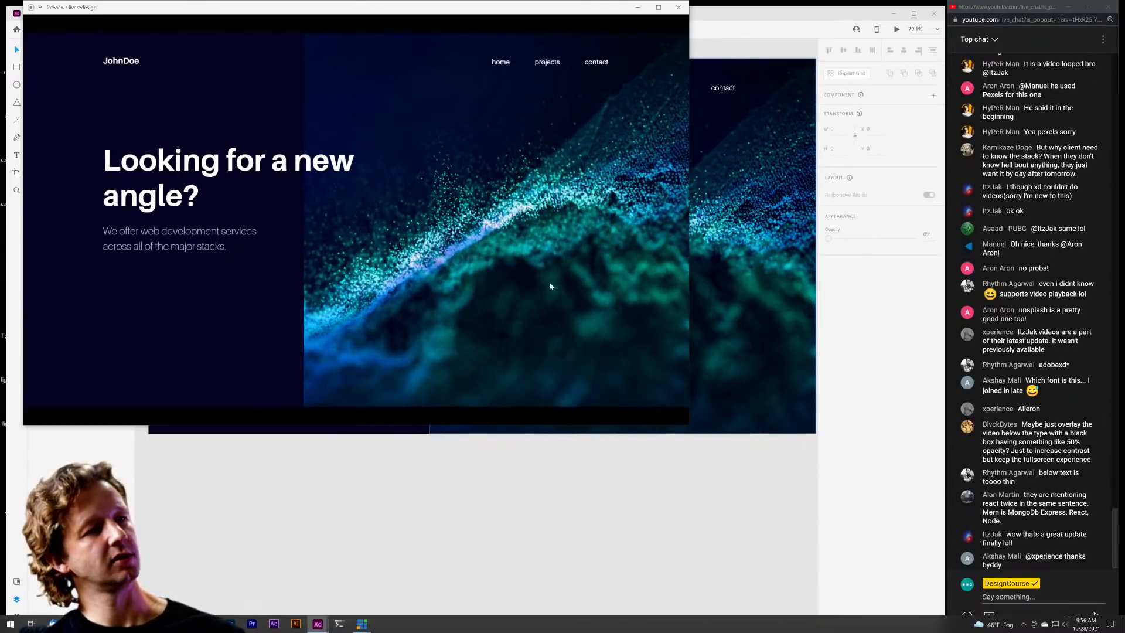
left_click(679, 9)
Compare the Soft Light, Hard Light and Difference blend modes on the green rectangle and settle on Hue.
left_click(715, 280)
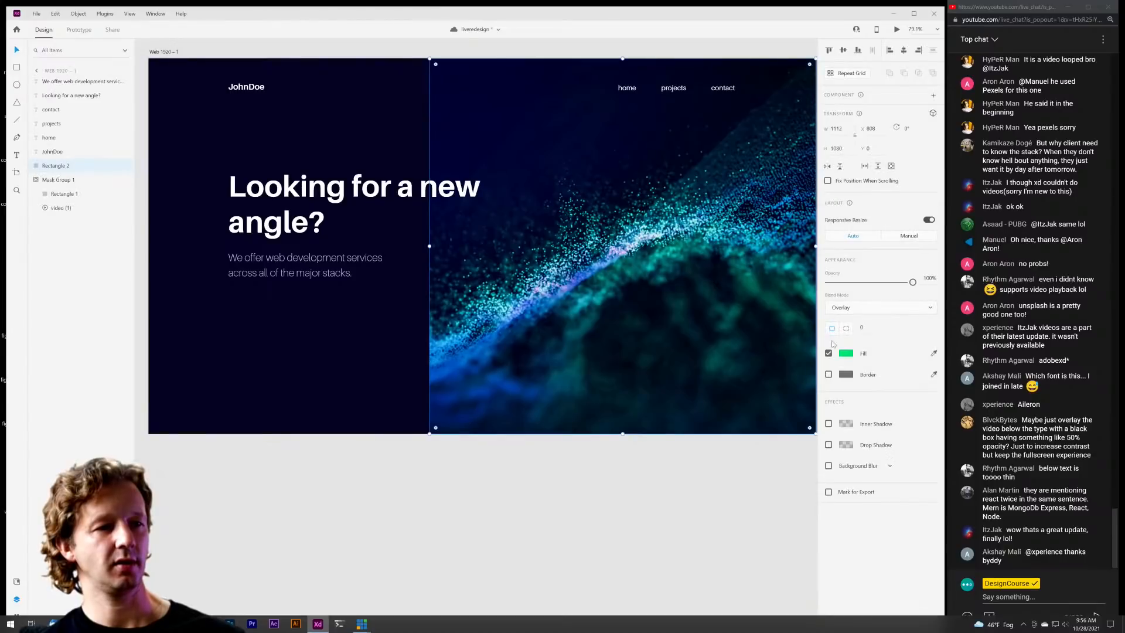
left_click(865, 311)
left_click(842, 325)
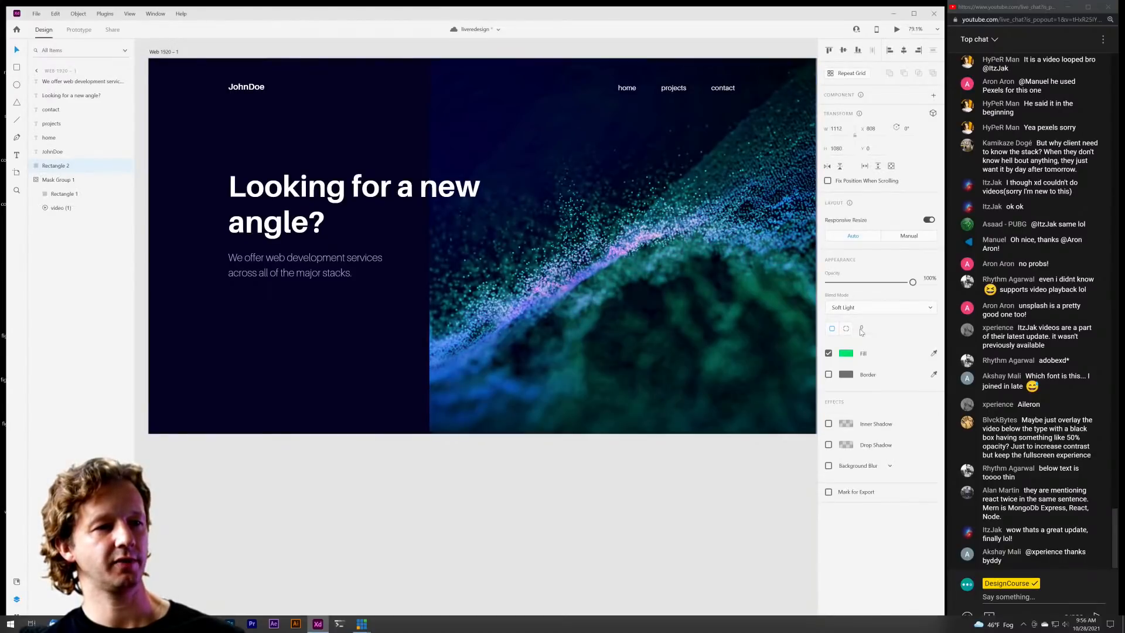
left_click(866, 310)
left_click(857, 329)
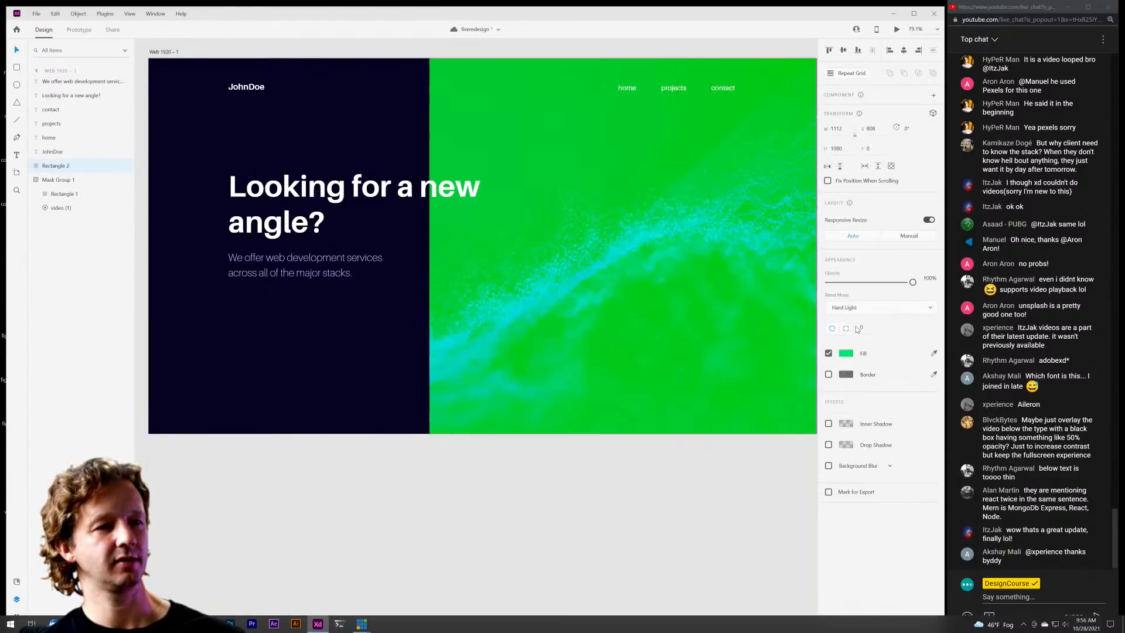
left_click(869, 305)
left_click(858, 333)
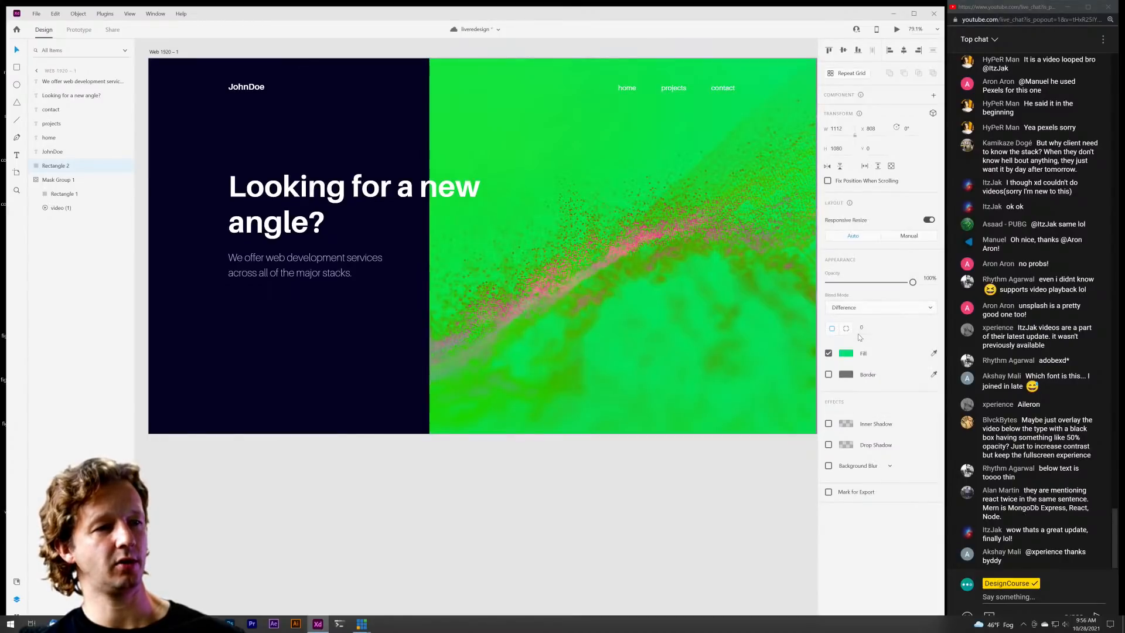
left_click(868, 305)
left_click(861, 372)
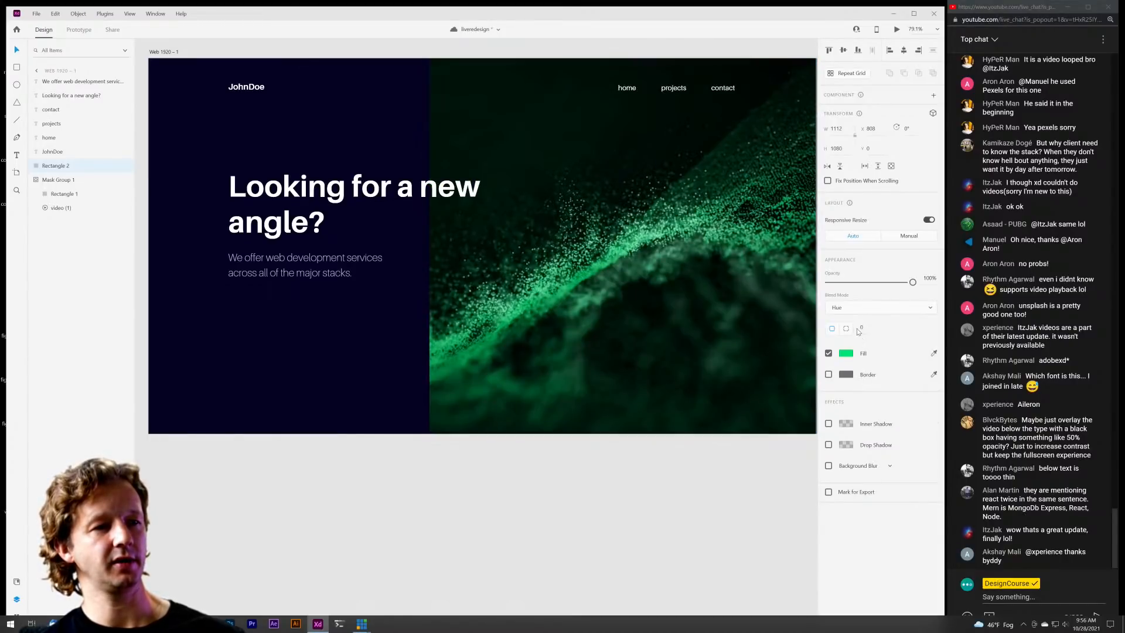
Replace the artboard's navy fill with a dark green sampled from the upper area of the tinted video.
left_click(549, 495)
key("ctrl+0")
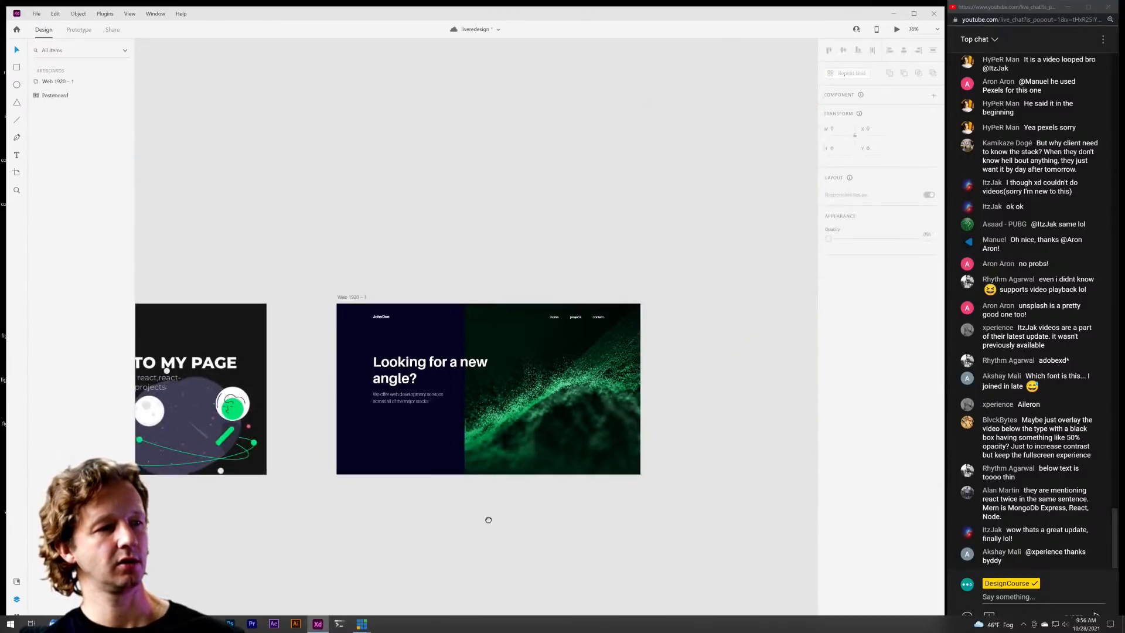
scroll(756, 468, "up", 3)
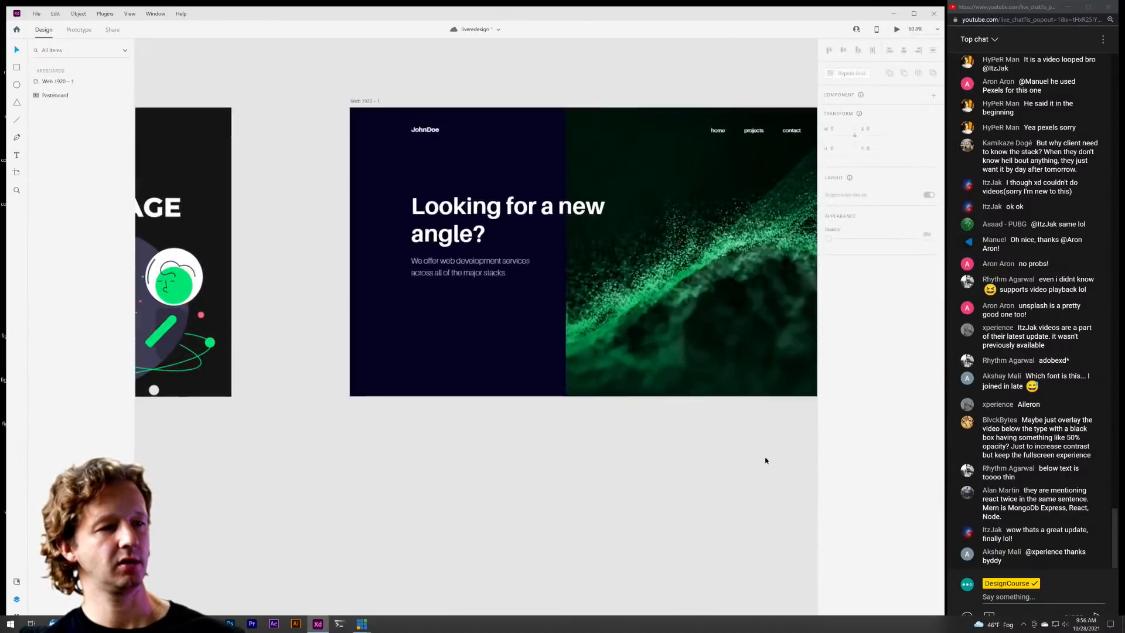
left_click(260, 117)
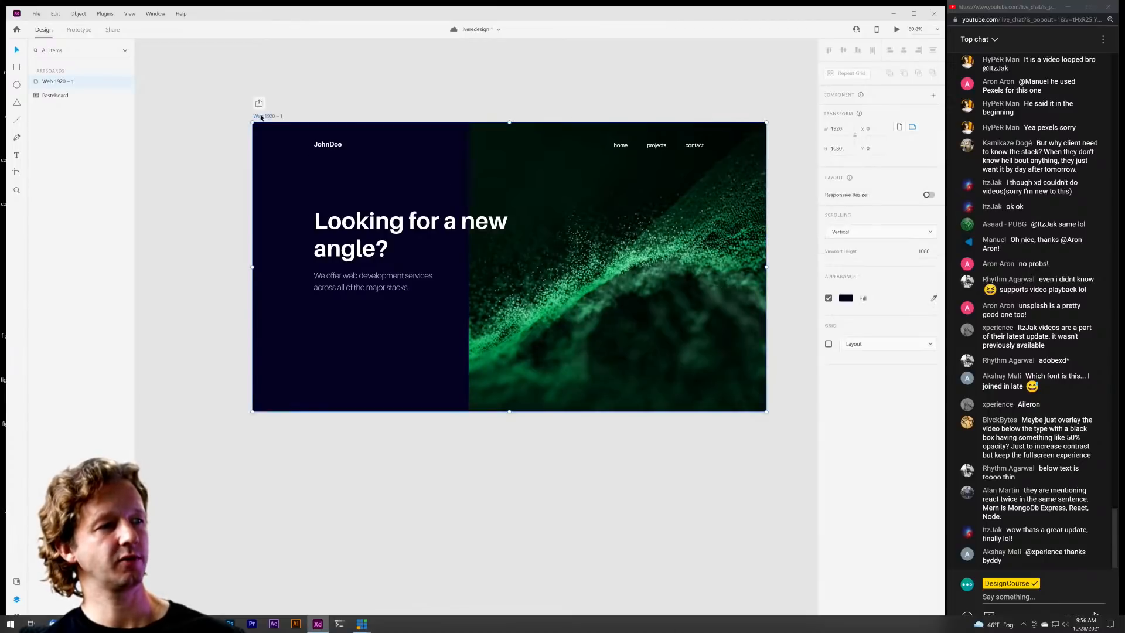
left_click(843, 299)
key("Escape")
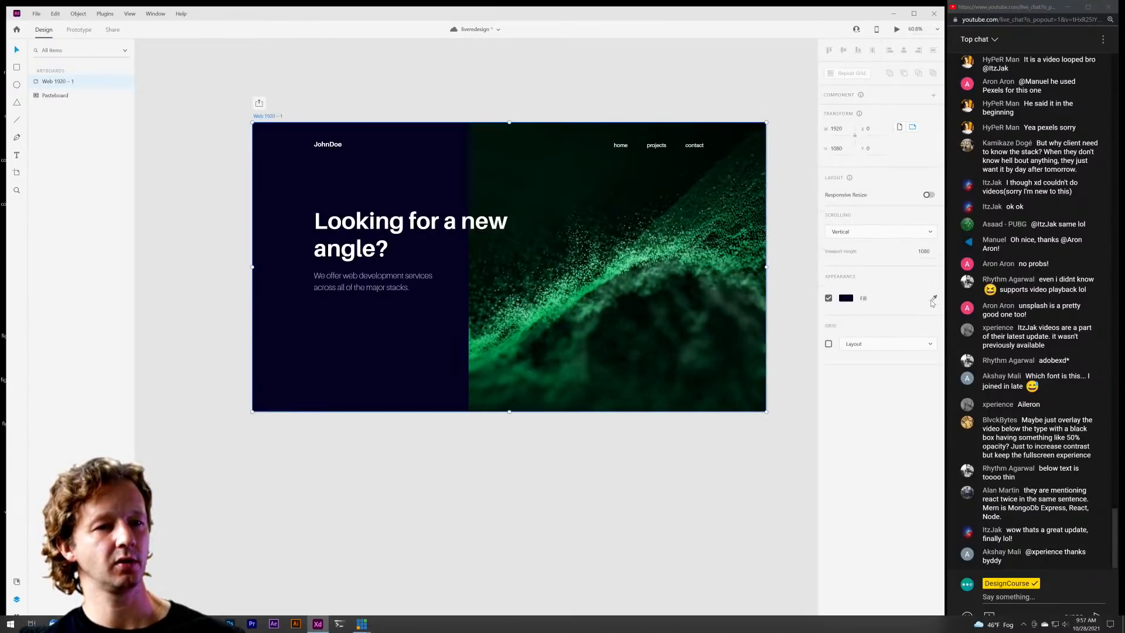
left_click(650, 238)
left_click(544, 173)
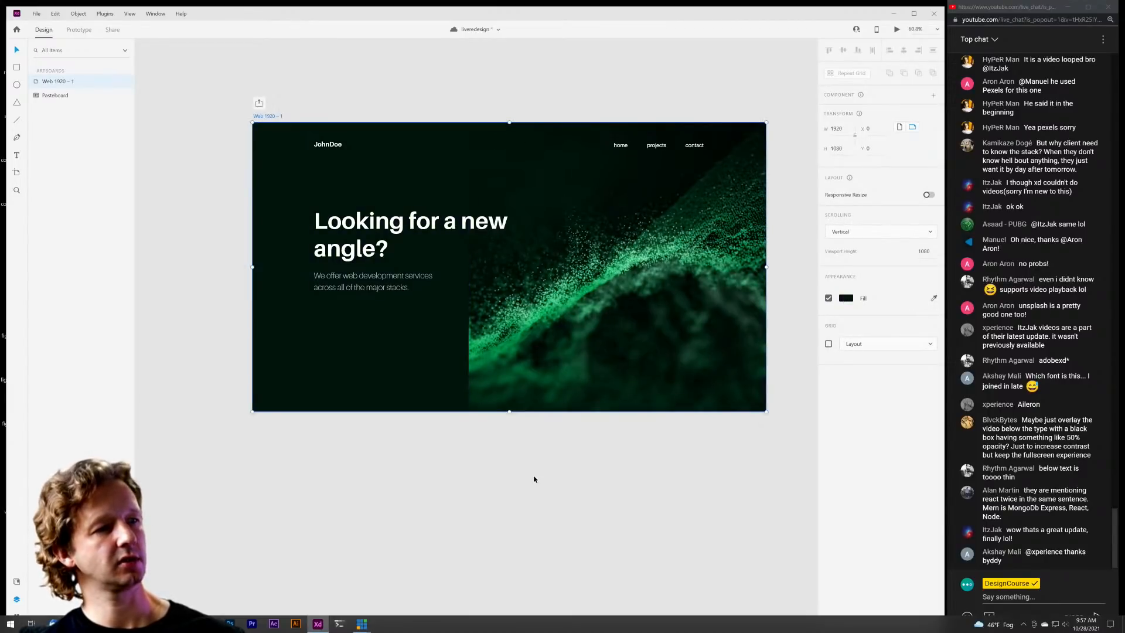
Inspect the seam between the video and the artboard background, and preview the green-tinted page.
scroll(539, 315, "up", 3)
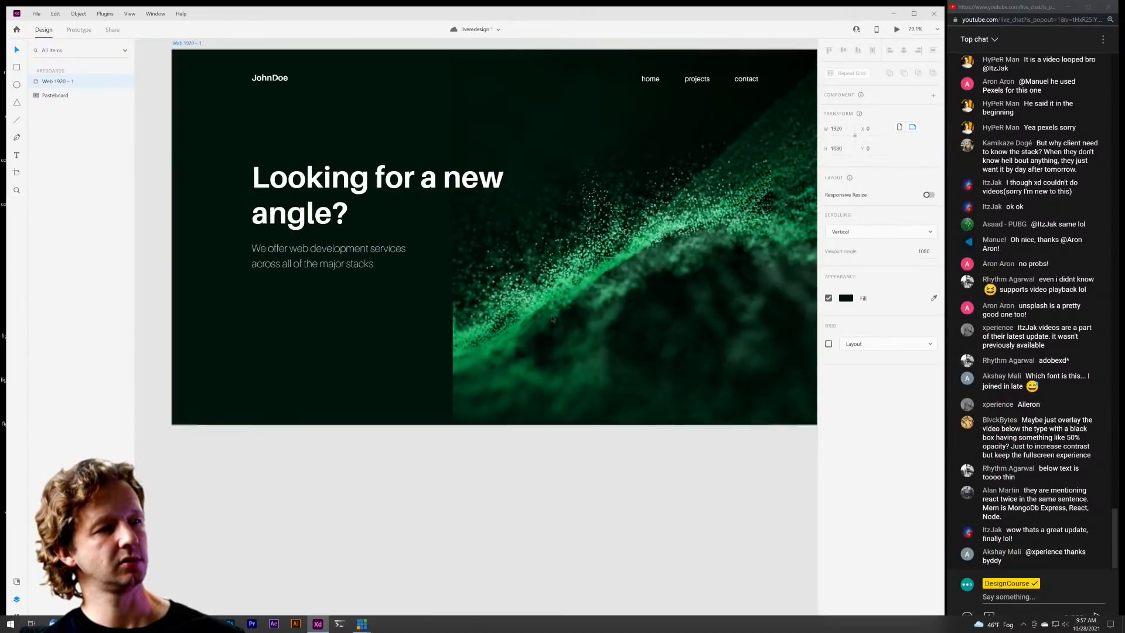
left_click_drag(539, 315, 549, 331)
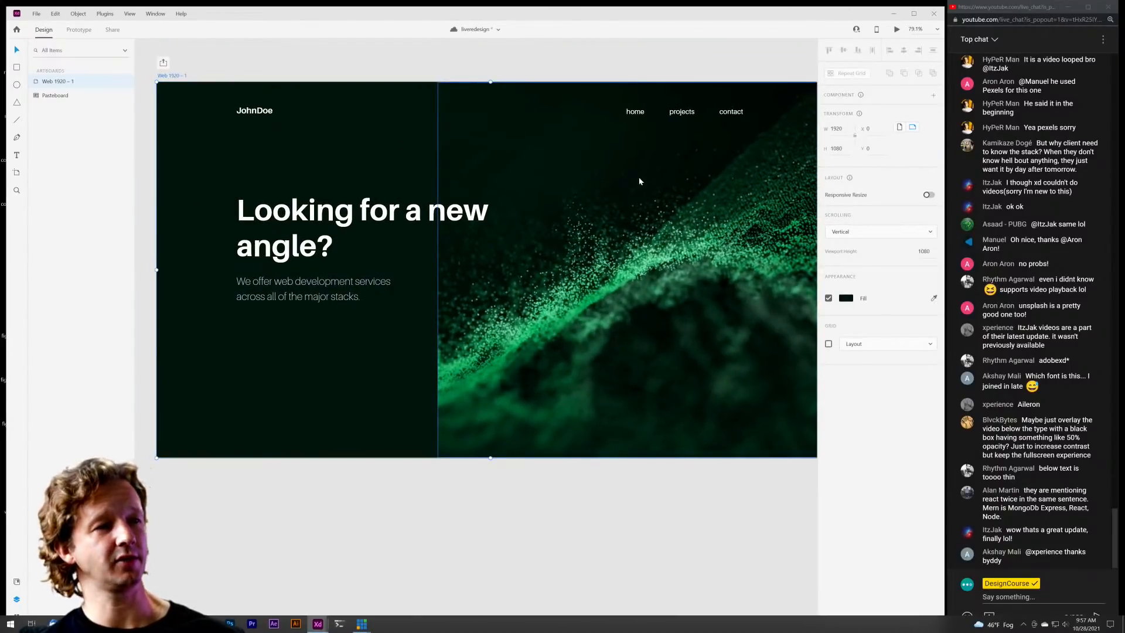
key("ctrl+Return")
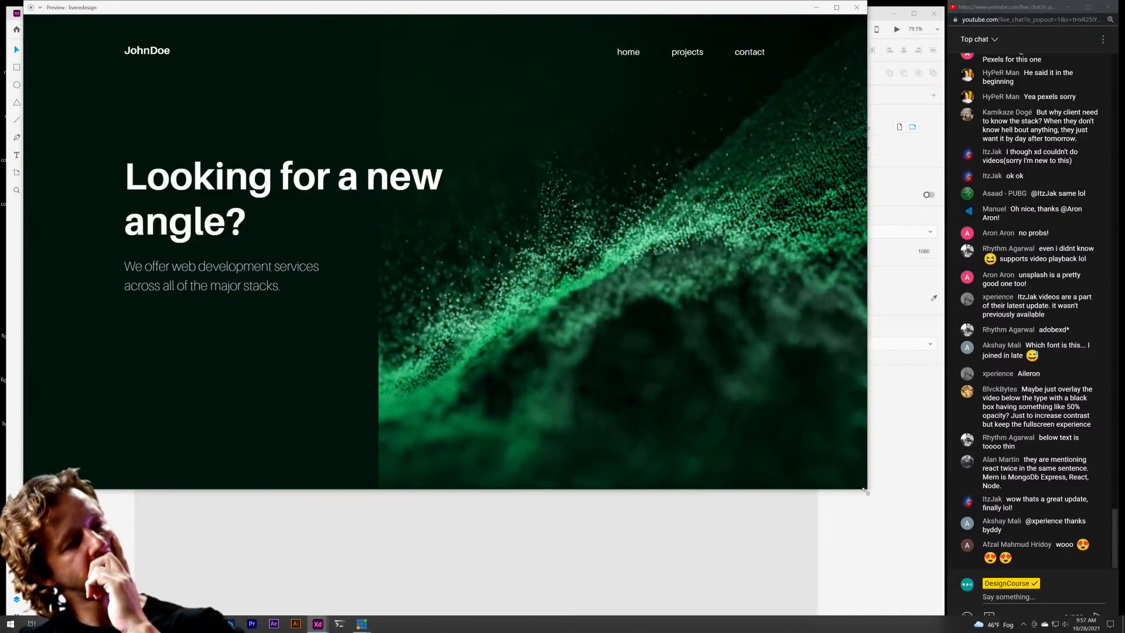
Close the preview, duplicate the landing page artboard beside the original, and delete the green tint rectangle from the copy.
left_click(856, 7)
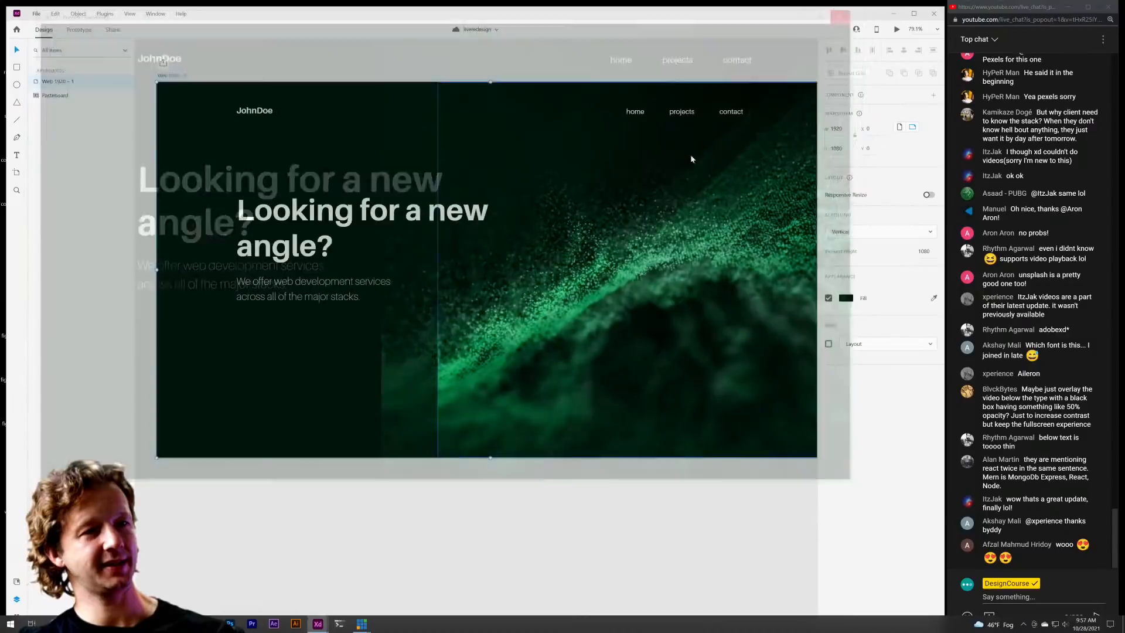
scroll(609, 65, "down", 5)
left_click_drag(452, 157, 240, 191)
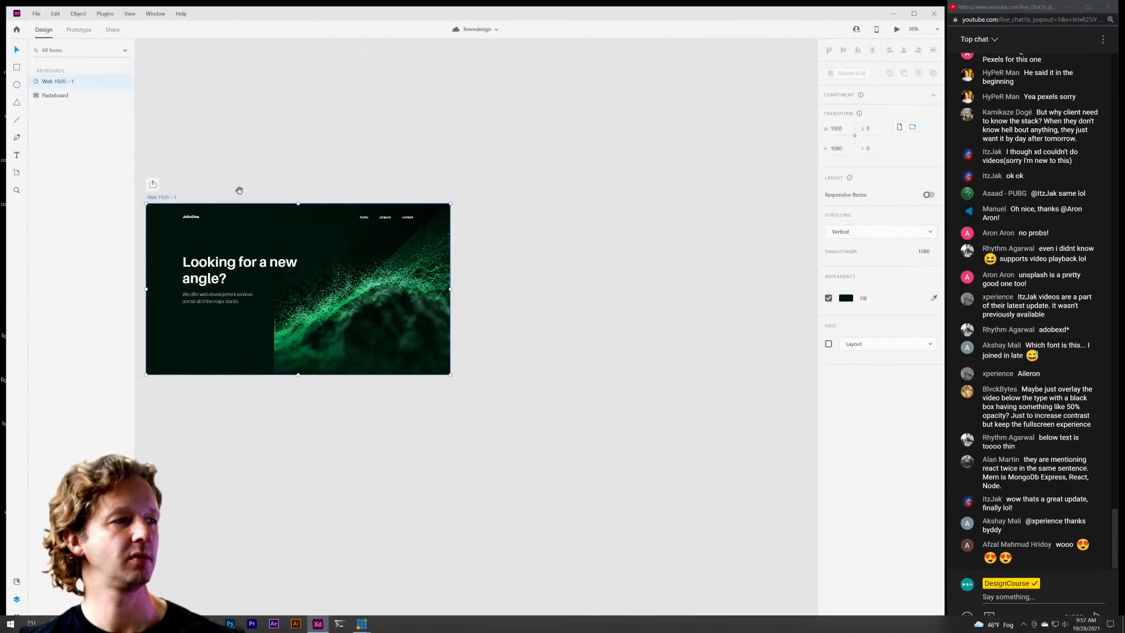
left_click_drag(161, 198, 496, 198)
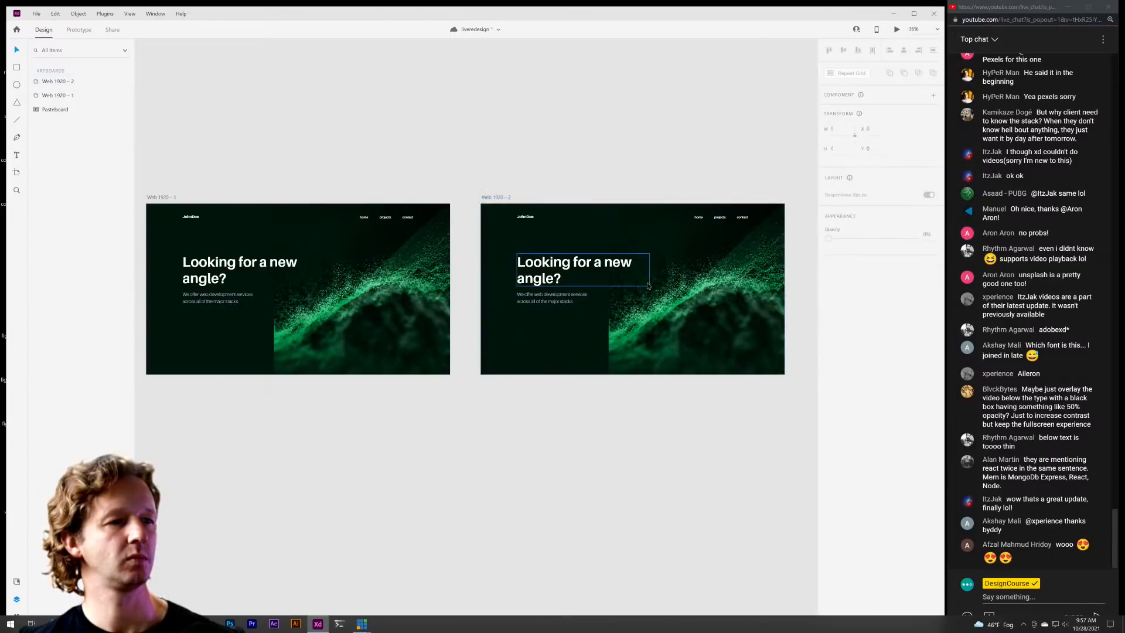
left_click(719, 305)
key("Delete")
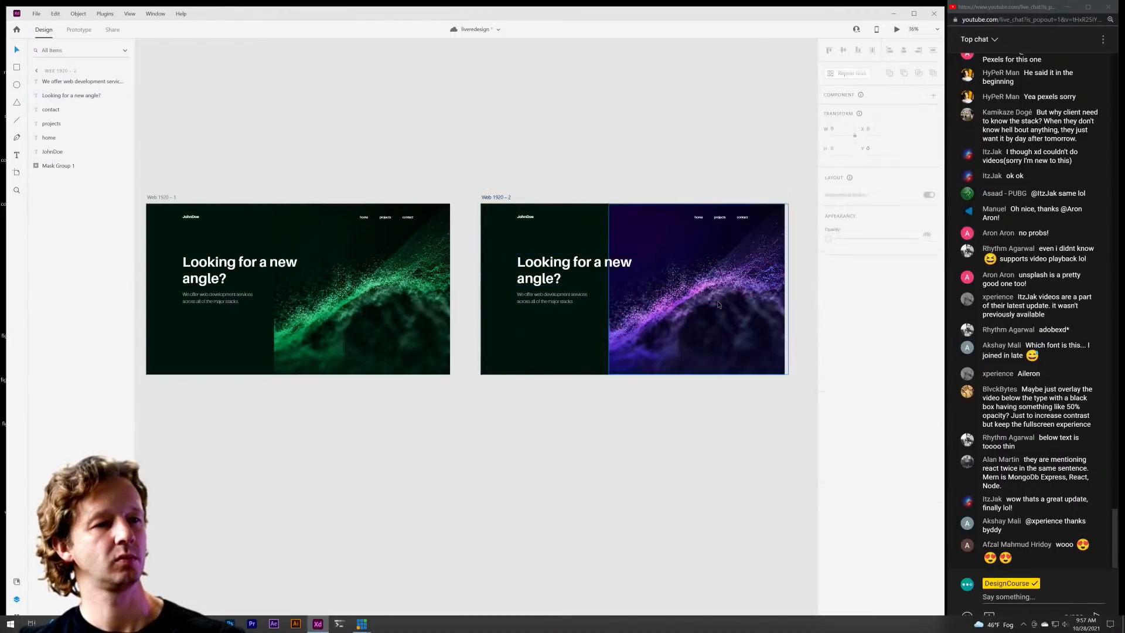
Fill the duplicated artboard's background with a purple sampled from the upper part of the untinted video, and darken that purple.
left_click(494, 198)
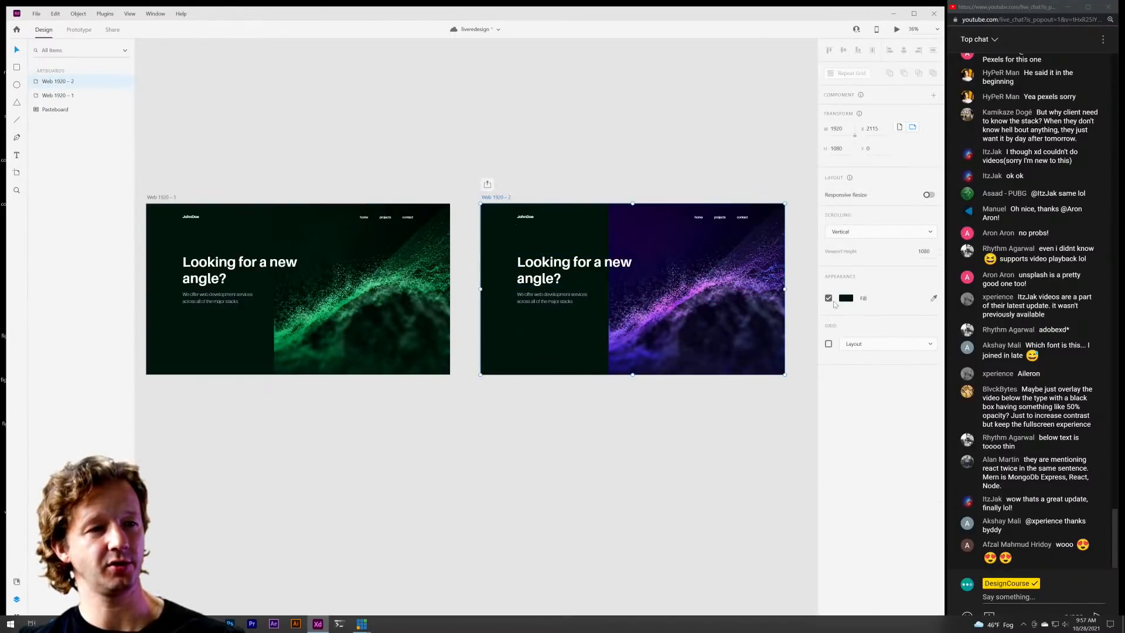
left_click(620, 226)
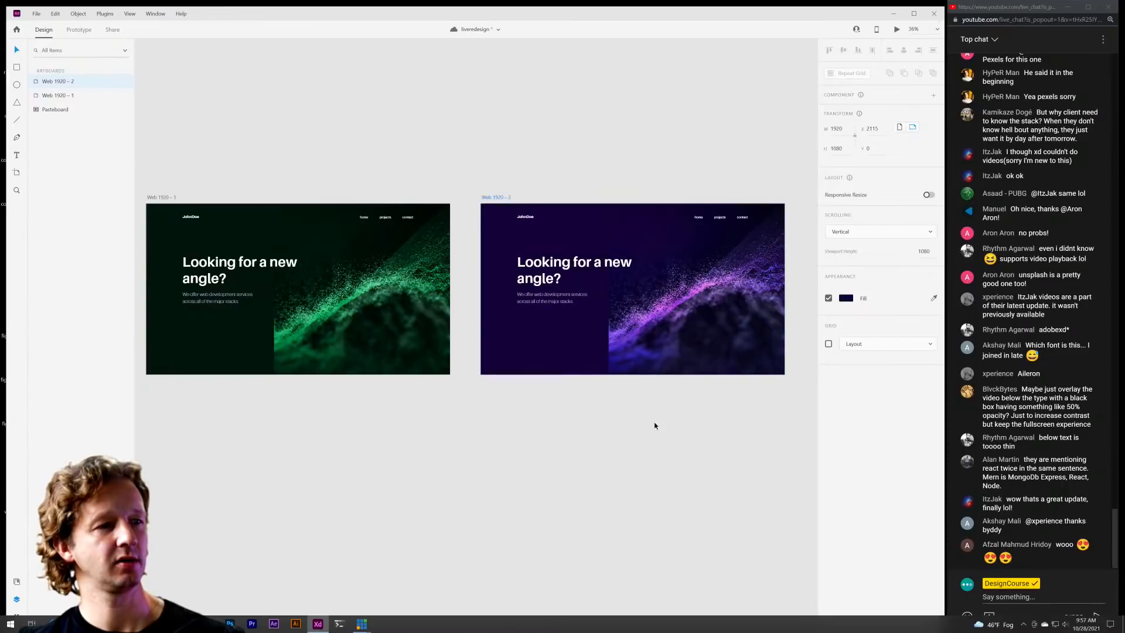
left_click(848, 299)
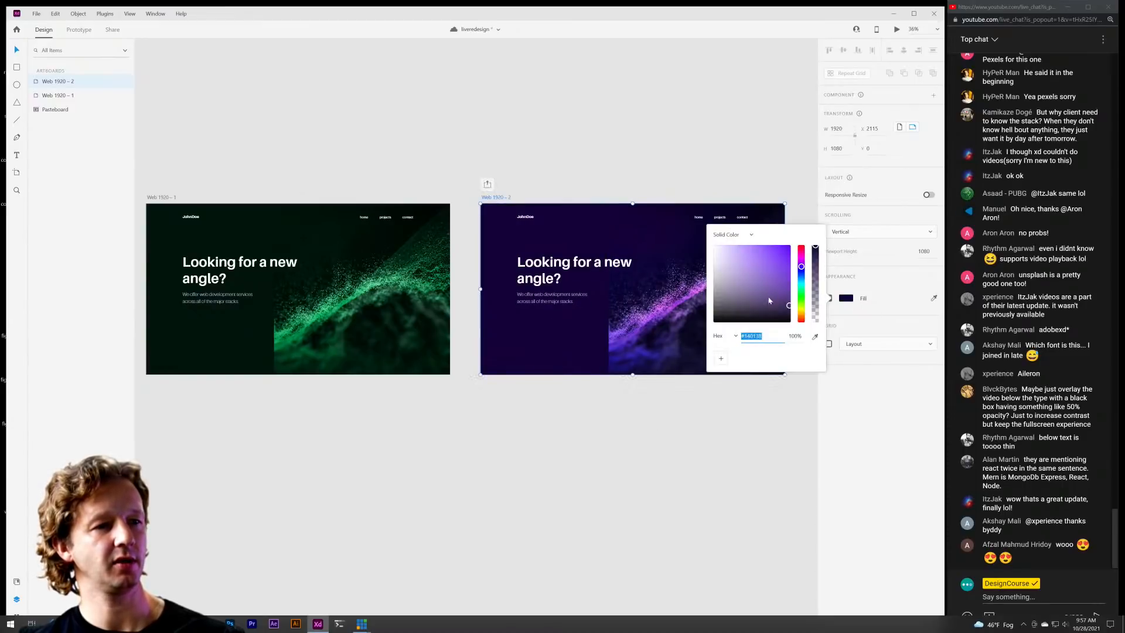
left_click_drag(787, 313, 790, 313)
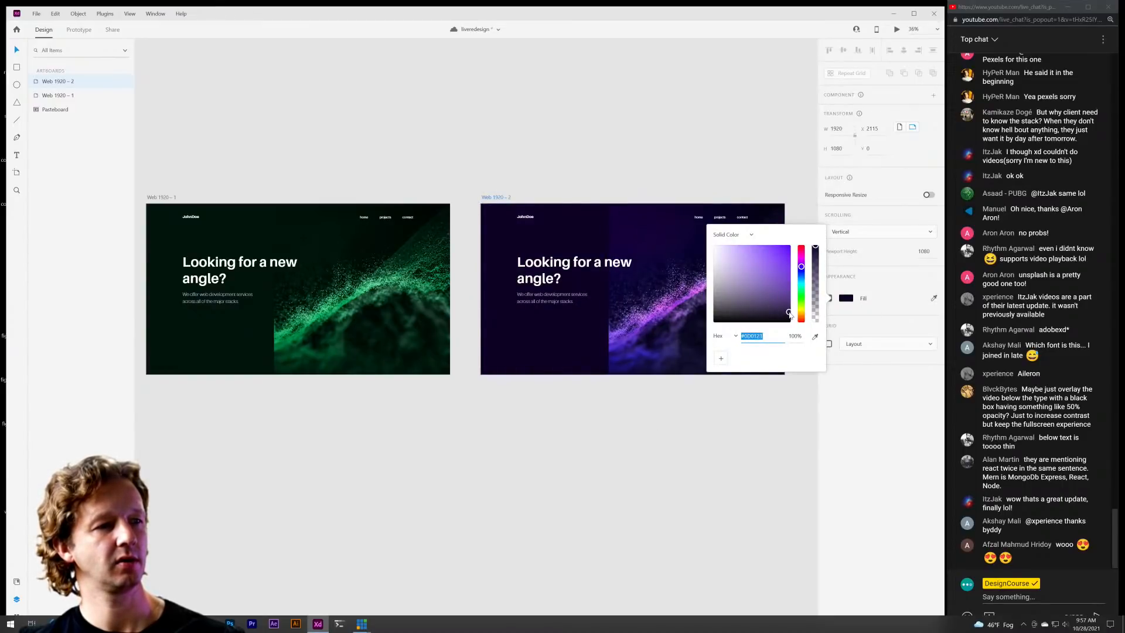
key("Escape")
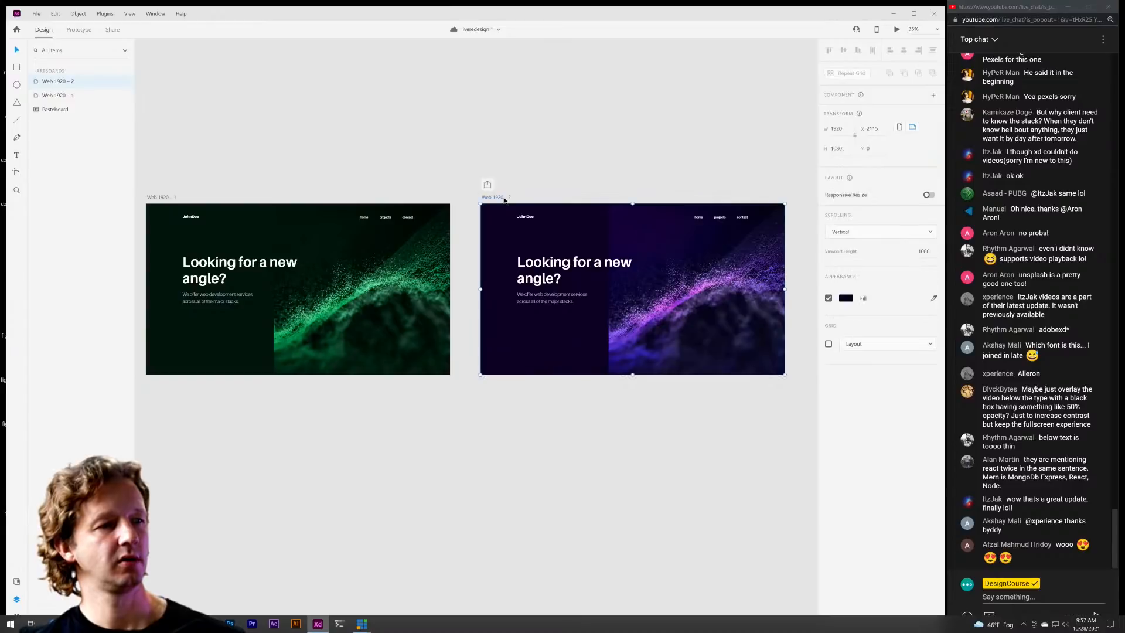
Compare the purple artboard with the green one, examining the video's edge against each background.
left_click(641, 333)
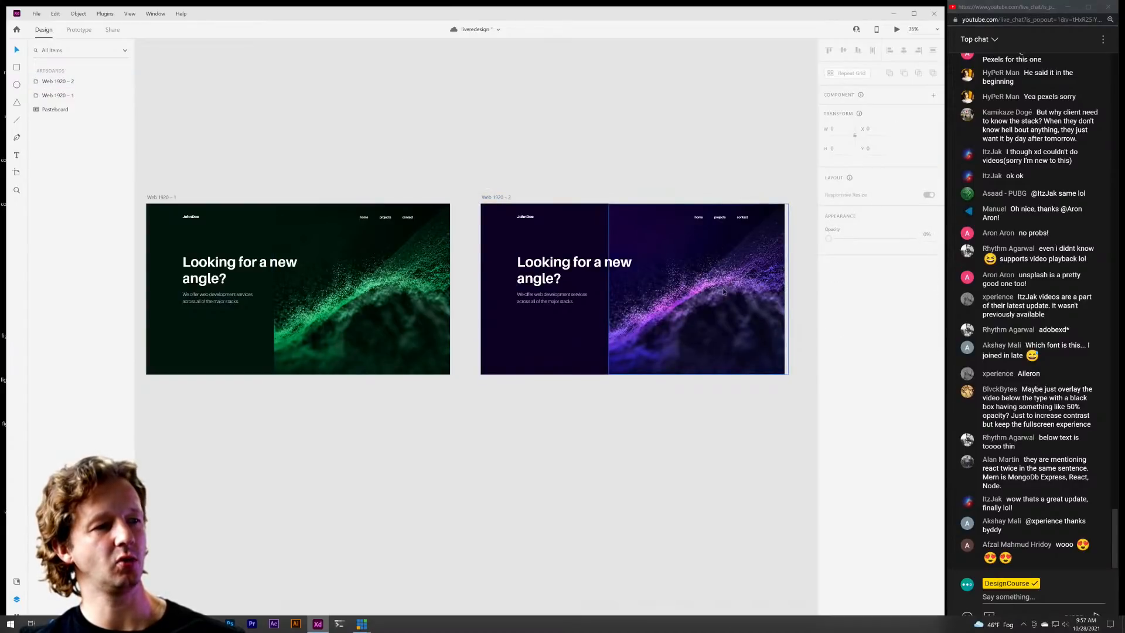
scroll(721, 290, "up", 5)
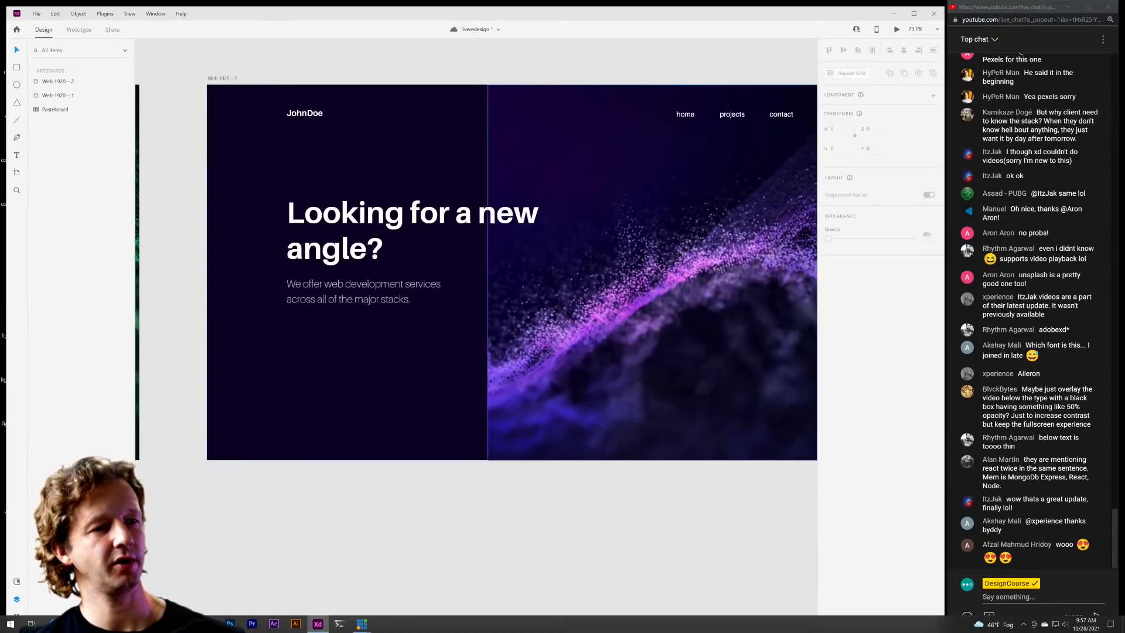
scroll(680, 255, "down", 5)
scroll(420, 317, "up", 3)
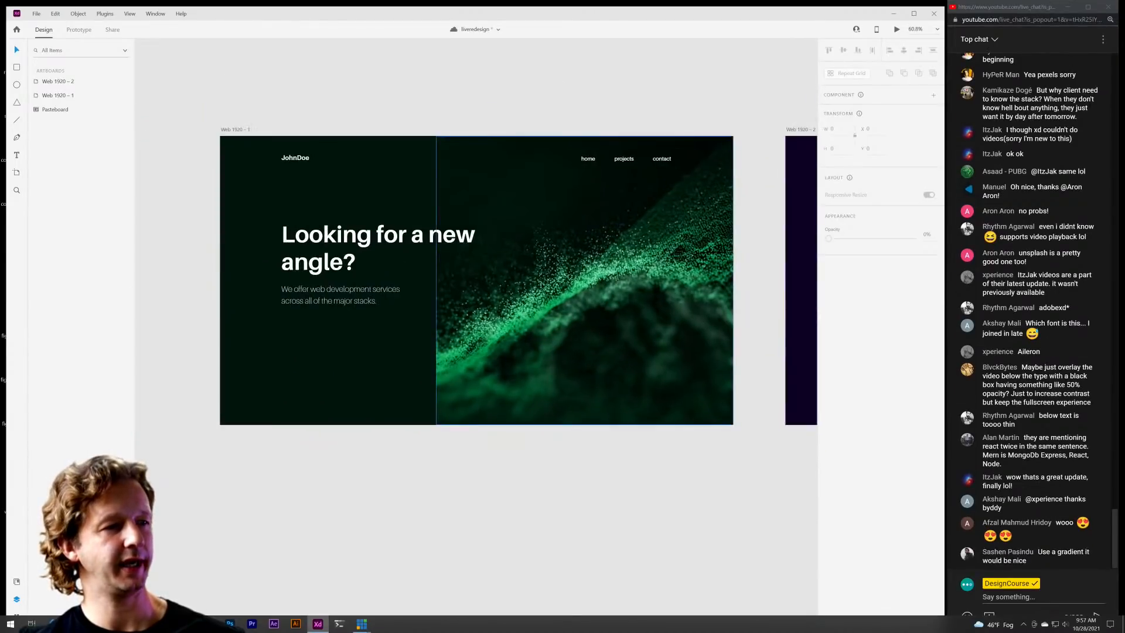
left_click_drag(641, 301, 346, 301)
left_click_drag(603, 301, 409, 302)
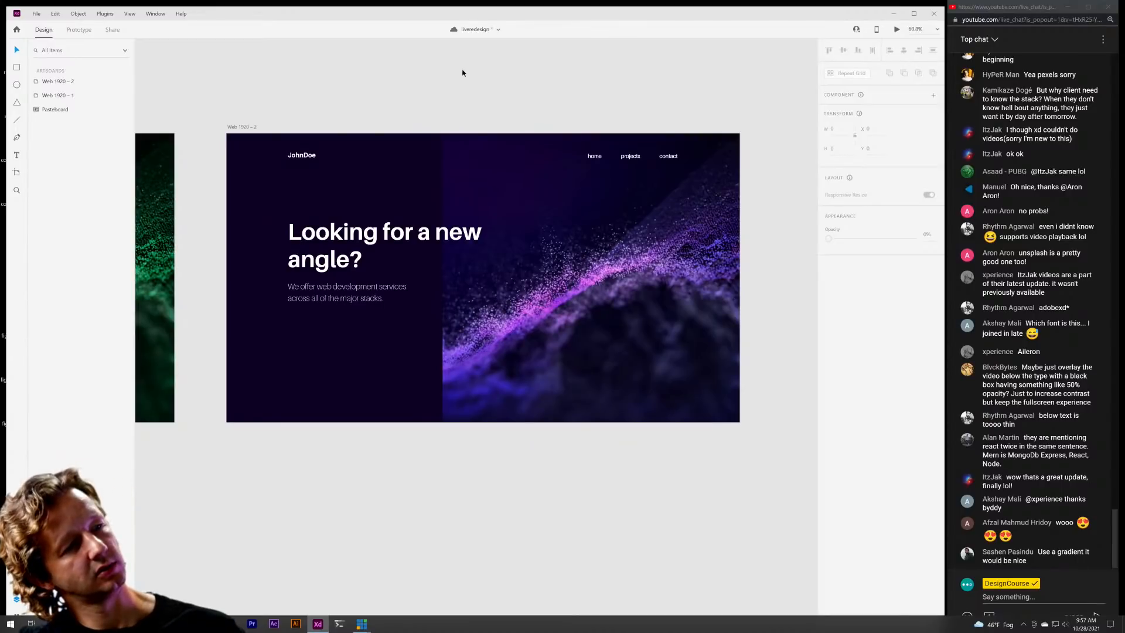
scroll(493, 109, "up", 2)
scroll(493, 109, "down", 2)
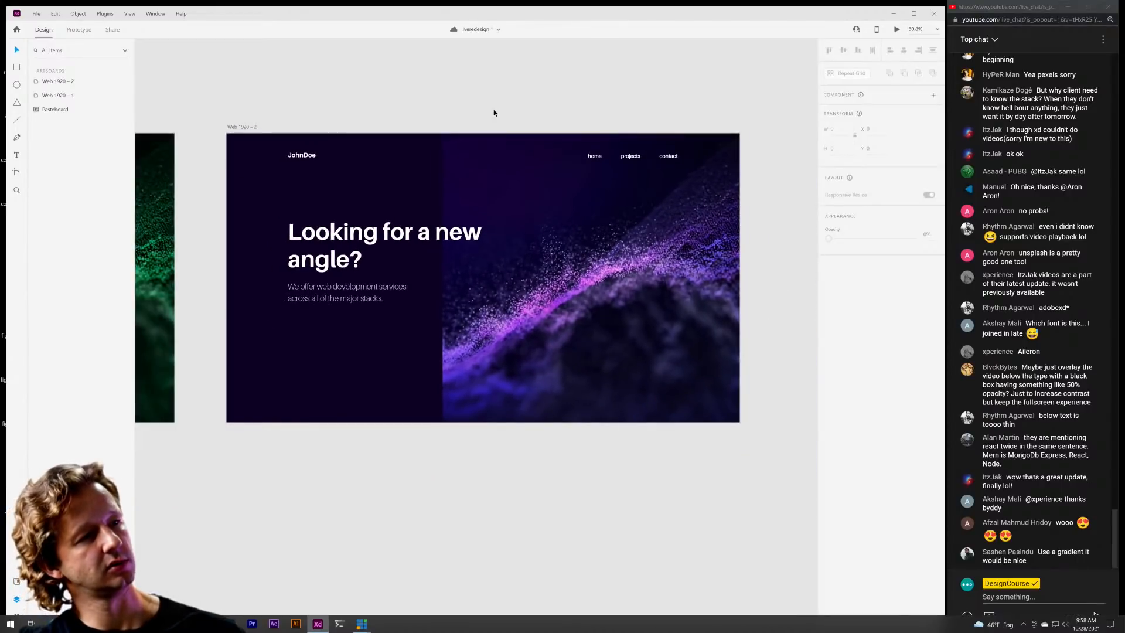
scroll(493, 109, "up", 2)
scroll(494, 109, "down", 2)
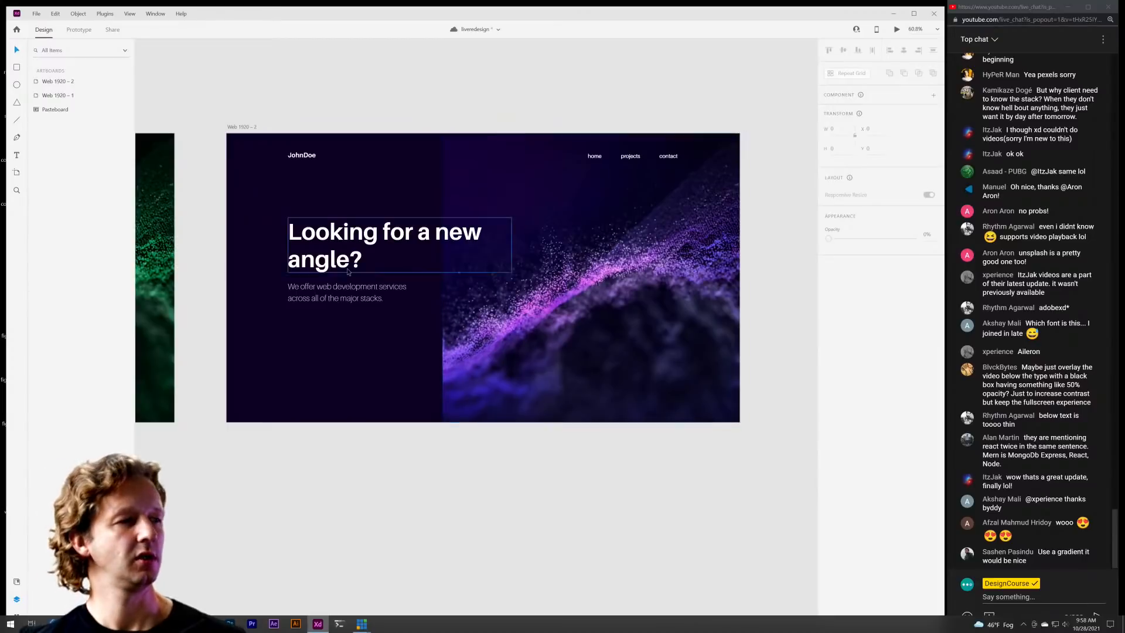
Delete the green artboard and move the purple artboard into its place beside the original design.
left_click(342, 303)
scroll(346, 127, "down", 2)
left_click_drag(329, 125, 473, 164)
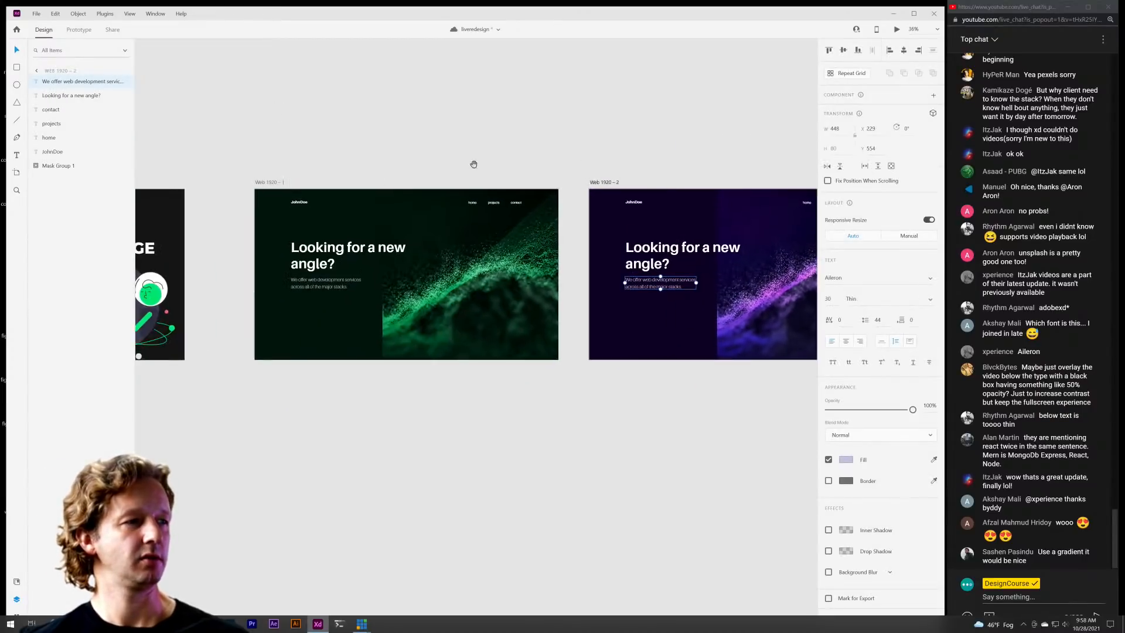
left_click(282, 183)
key("Delete")
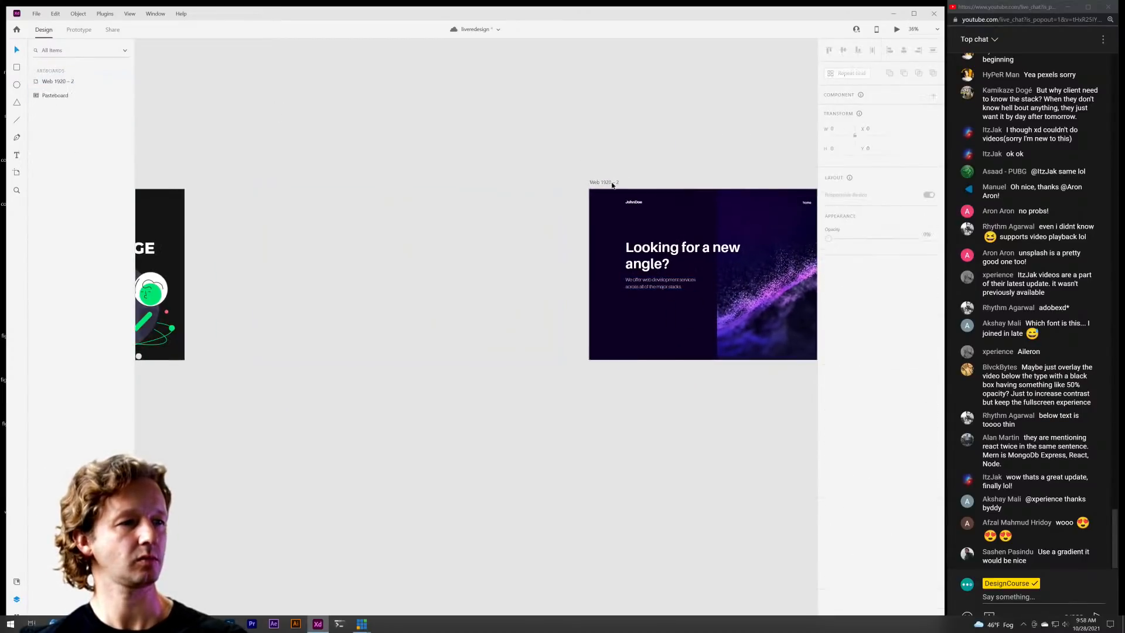
left_click_drag(610, 182, 282, 184)
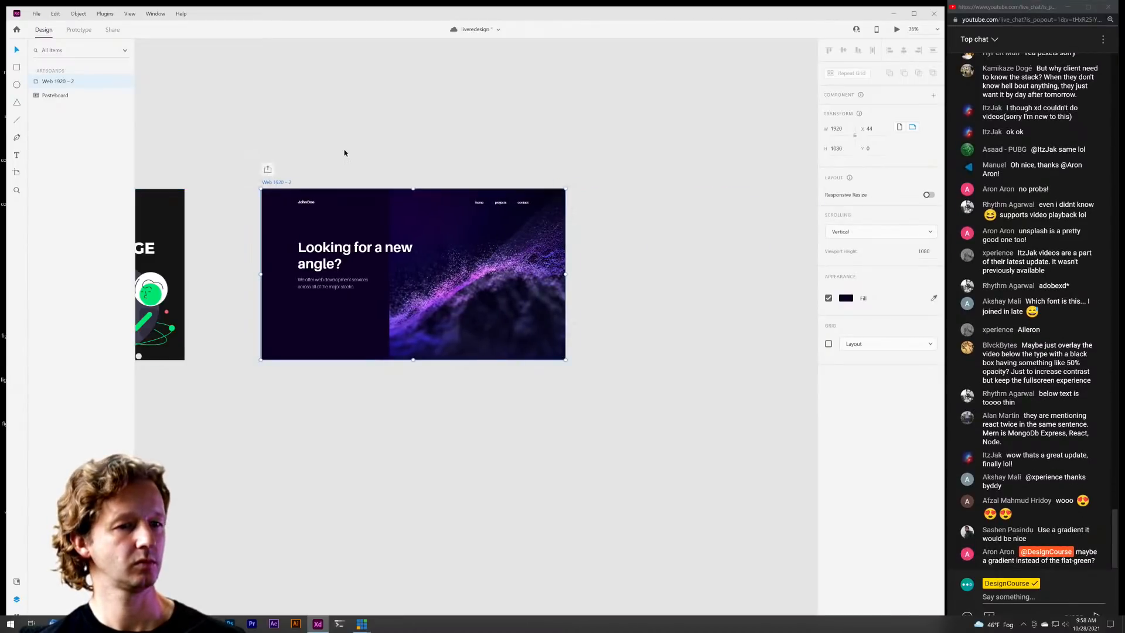
left_click(362, 167)
Examine the purple hero layout and compare it with the original welcome page design.
scroll(385, 197, "up", 5)
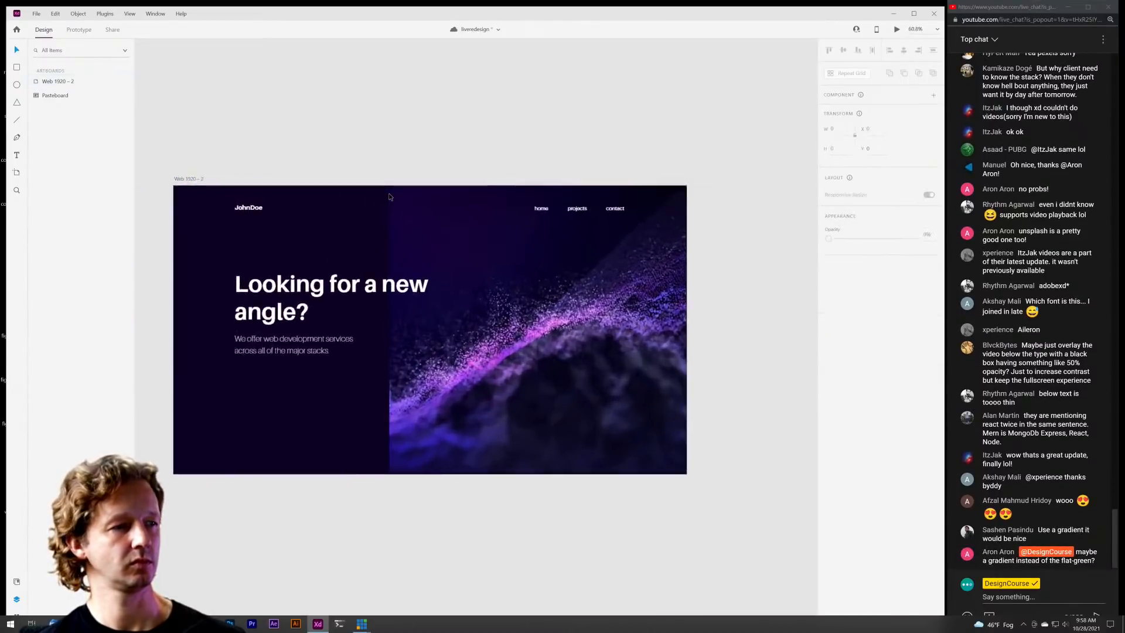
left_click_drag(438, 168, 447, 105)
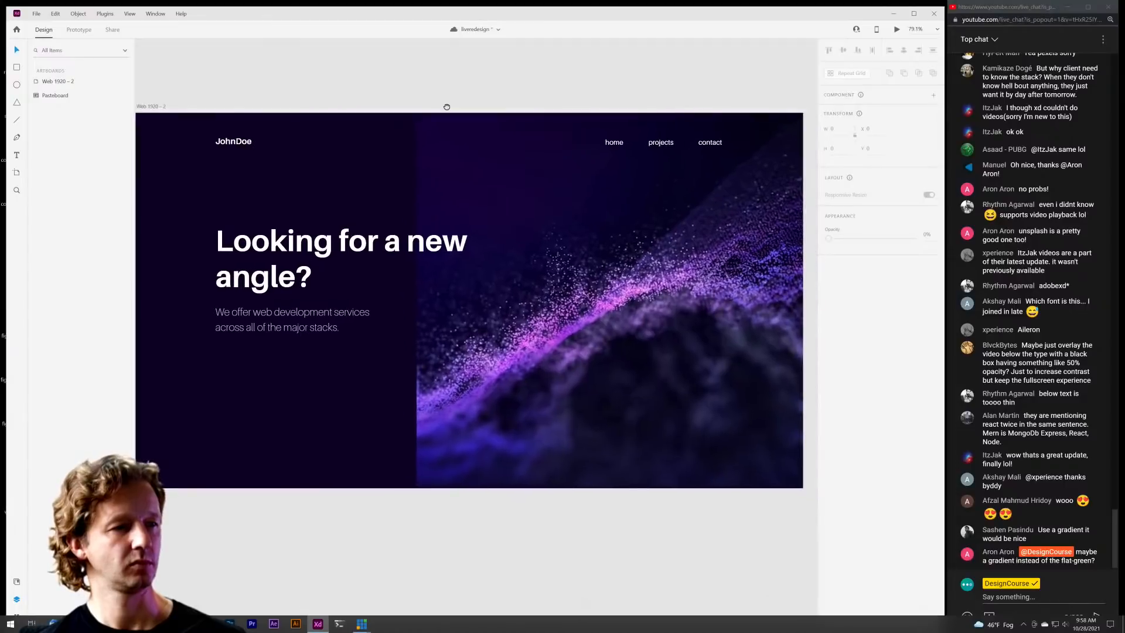
scroll(467, 105, "down", 2)
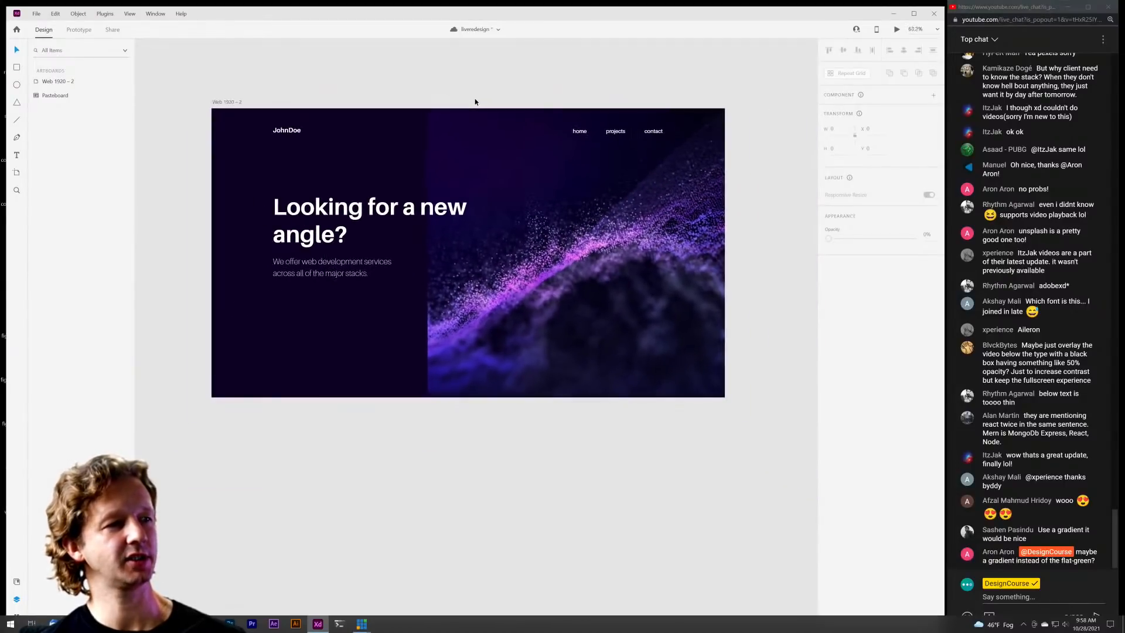
scroll(477, 100, "up", 2)
scroll(445, 106, "down", 3)
scroll(309, 184, "left", 5)
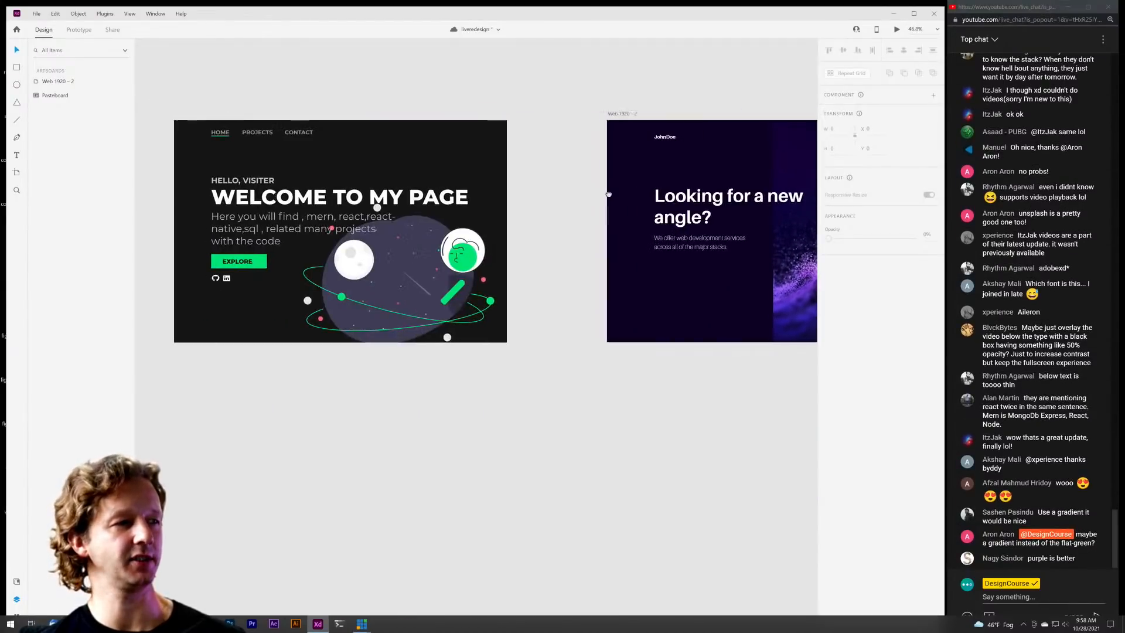
scroll(354, 272, "right", 2)
scroll(354, 272, "right", 5)
scroll(410, 257, "left", 1)
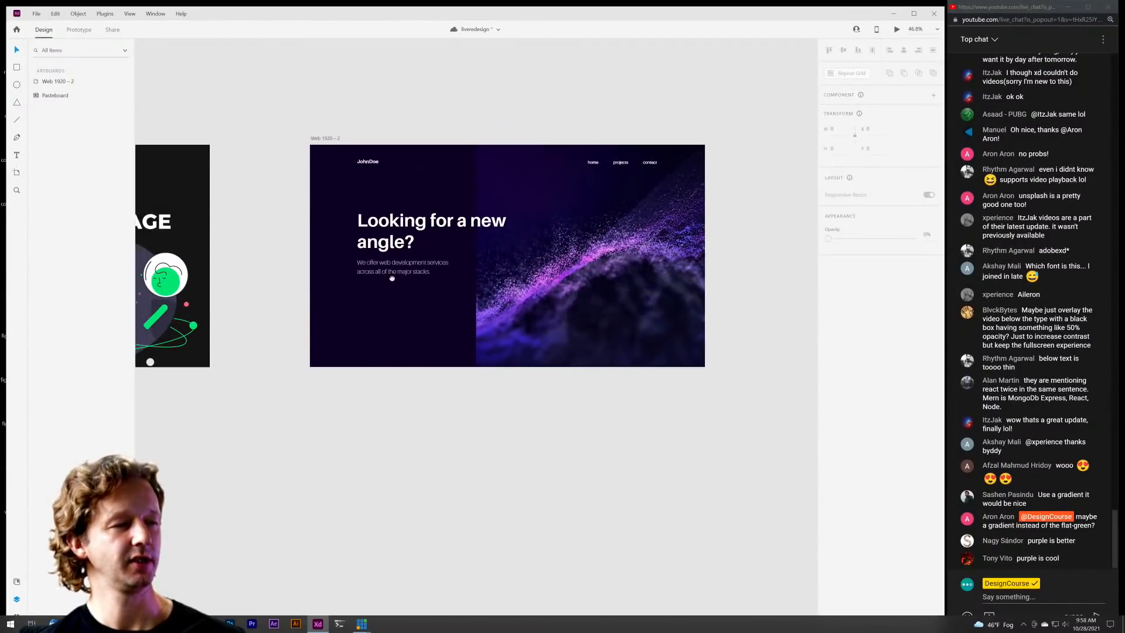
scroll(422, 254, "right", 1)
scroll(441, 252, "up", 2)
scroll(441, 250, "up", 2)
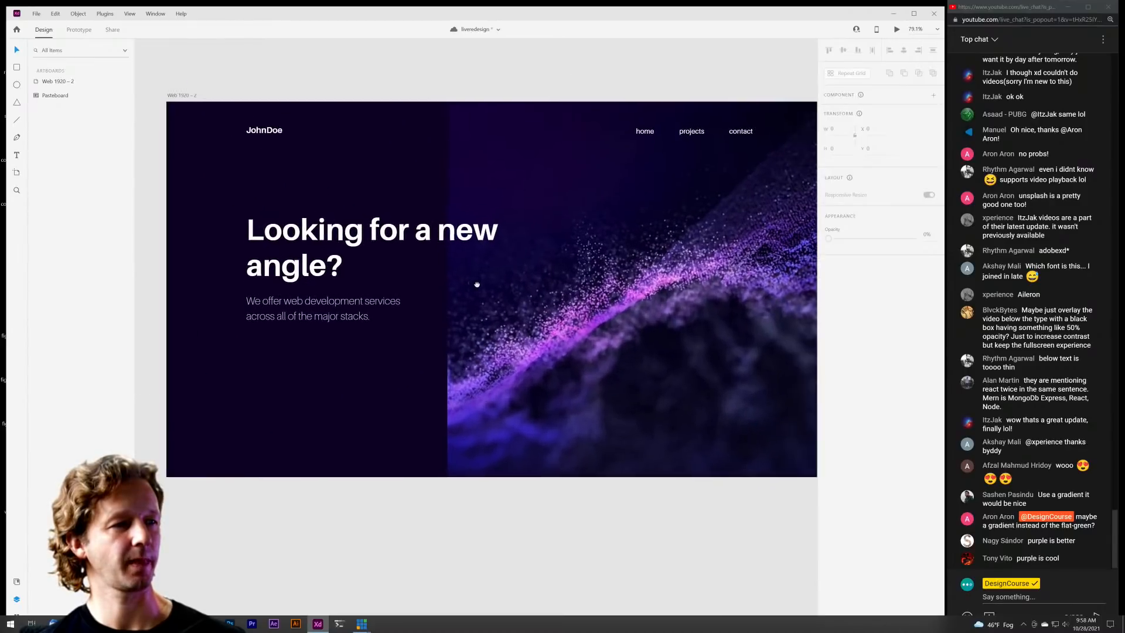
Widen the text box of the web development services paragraph to about 497 px.
left_click(489, 231)
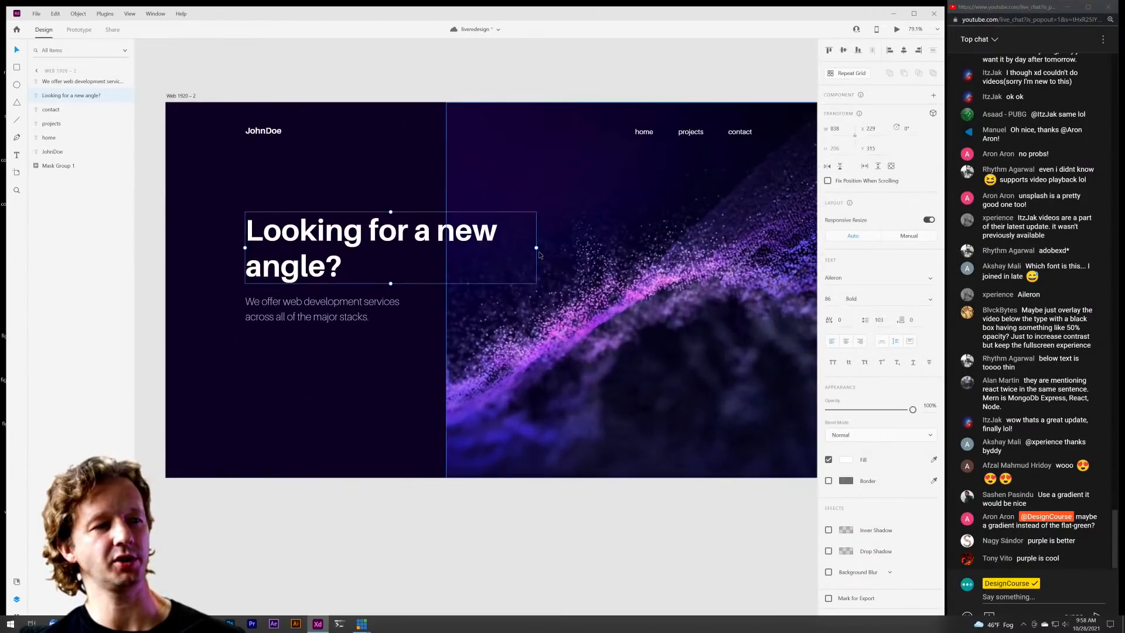
left_click(284, 76)
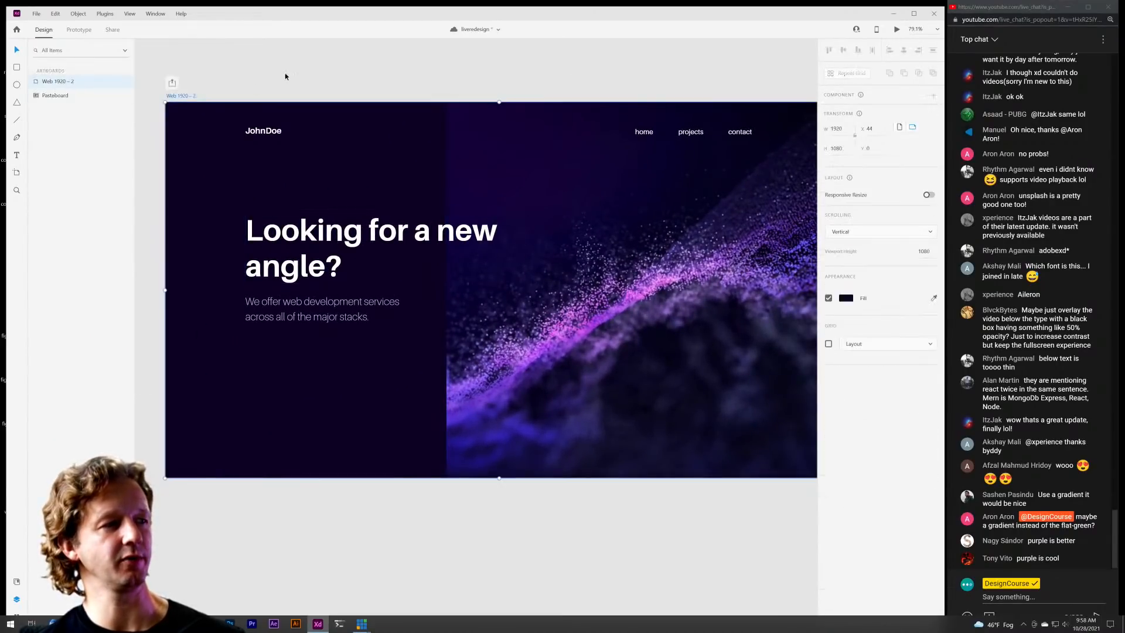
left_click(394, 315)
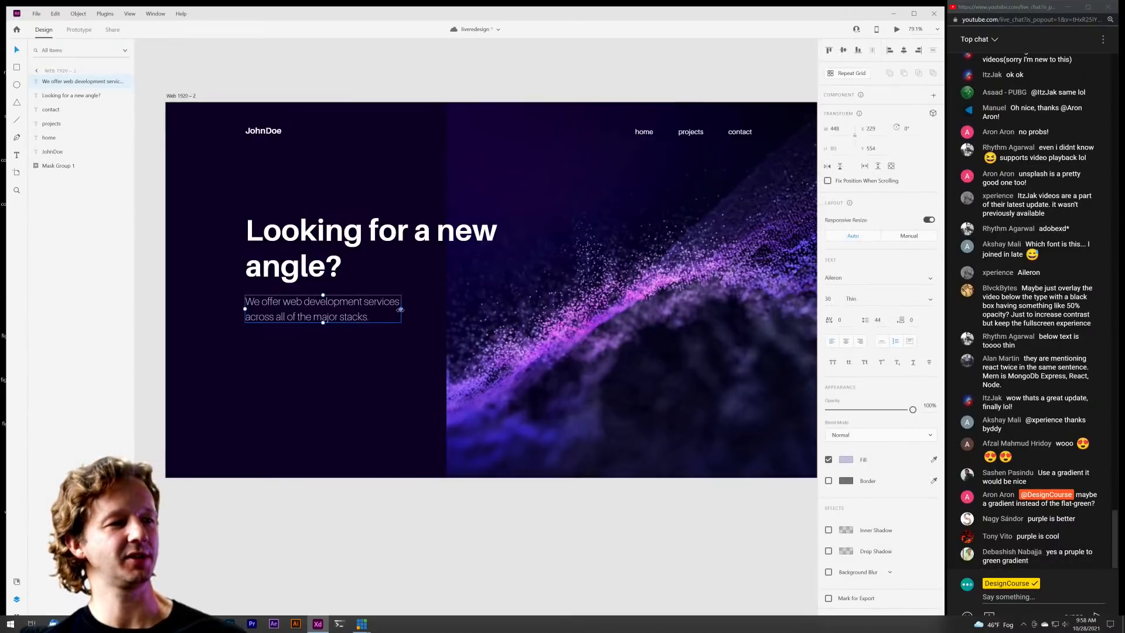
mouse_move(400, 309)
left_mouse_down()
mouse_move(444, 306)
mouse_move(417, 305)
left_mouse_up()
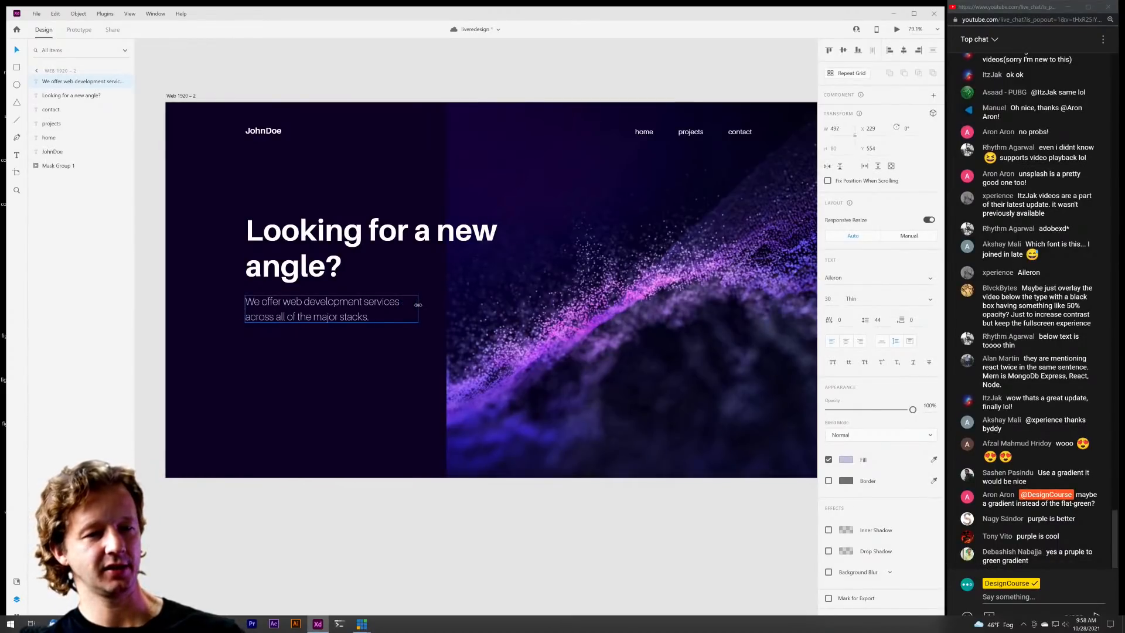
left_click(361, 73)
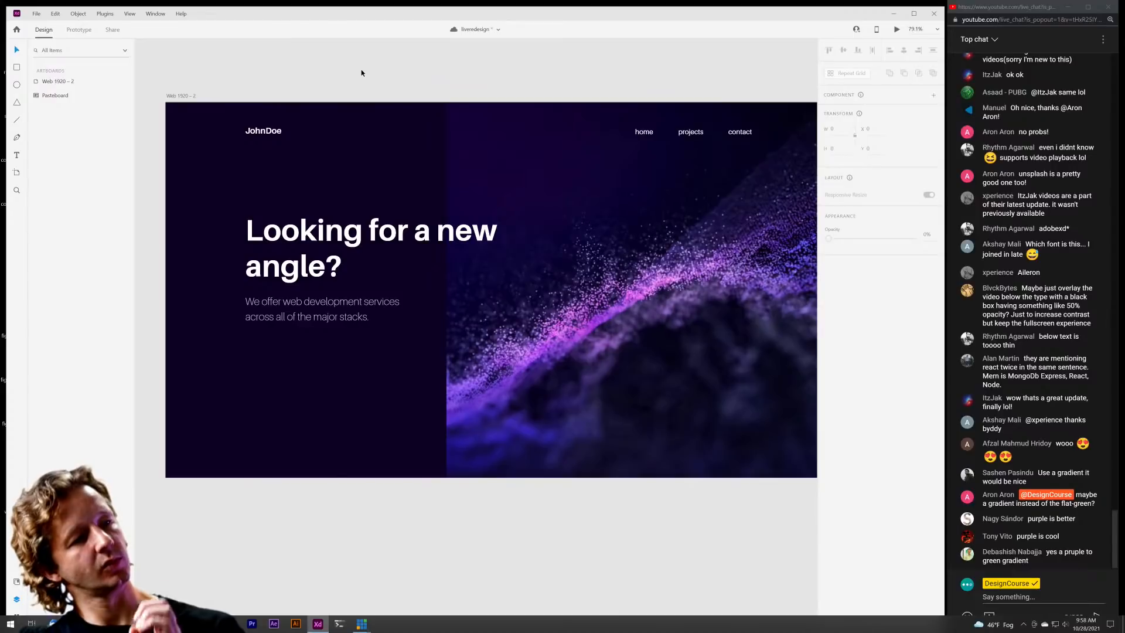
Widen the "Looking for a new angle?" heading's text box to about 1056 px so the heading fits on one line.
left_click(399, 246)
left_click_drag(535, 248, 602, 246)
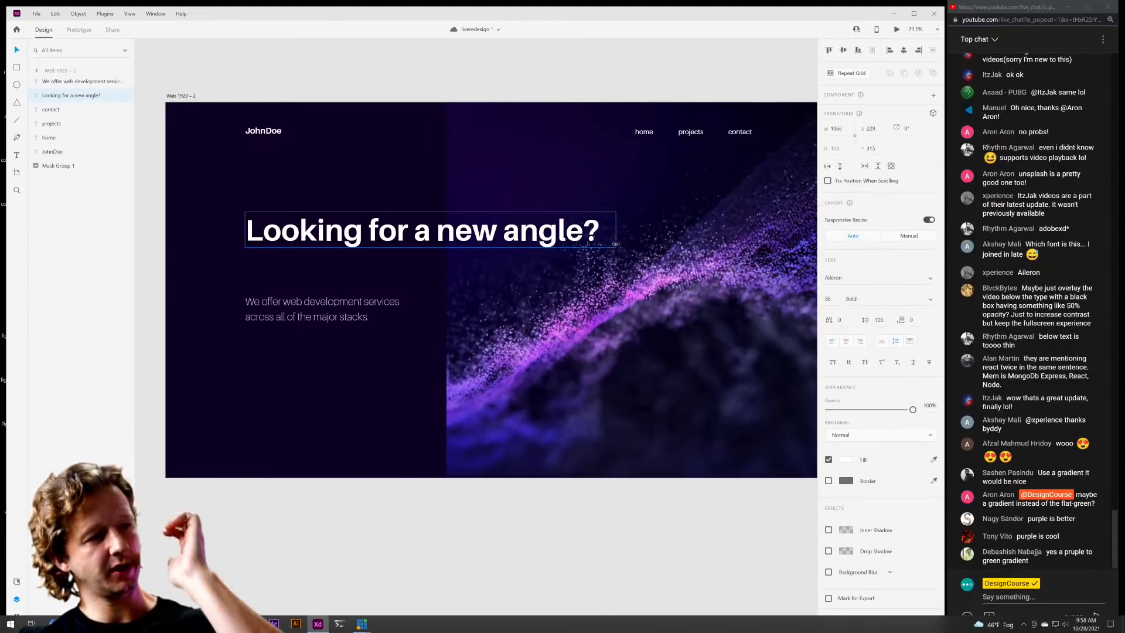
left_click(490, 66)
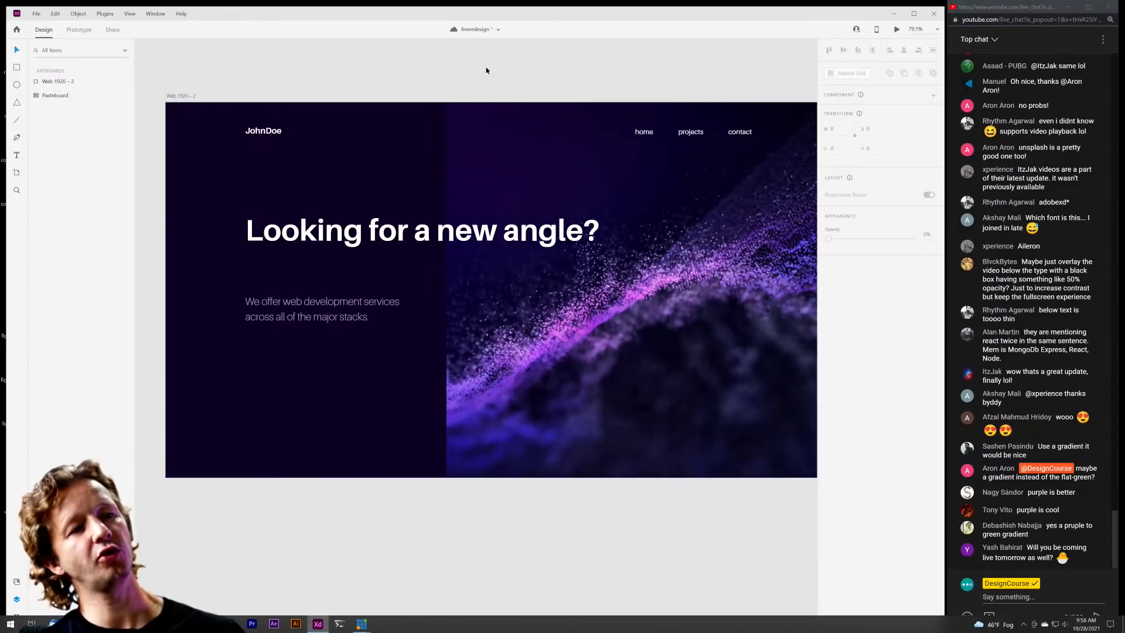
left_click(484, 246)
mouse_move(603, 229)
left_mouse_down()
mouse_move(542, 236)
mouse_move(612, 230)
left_mouse_up()
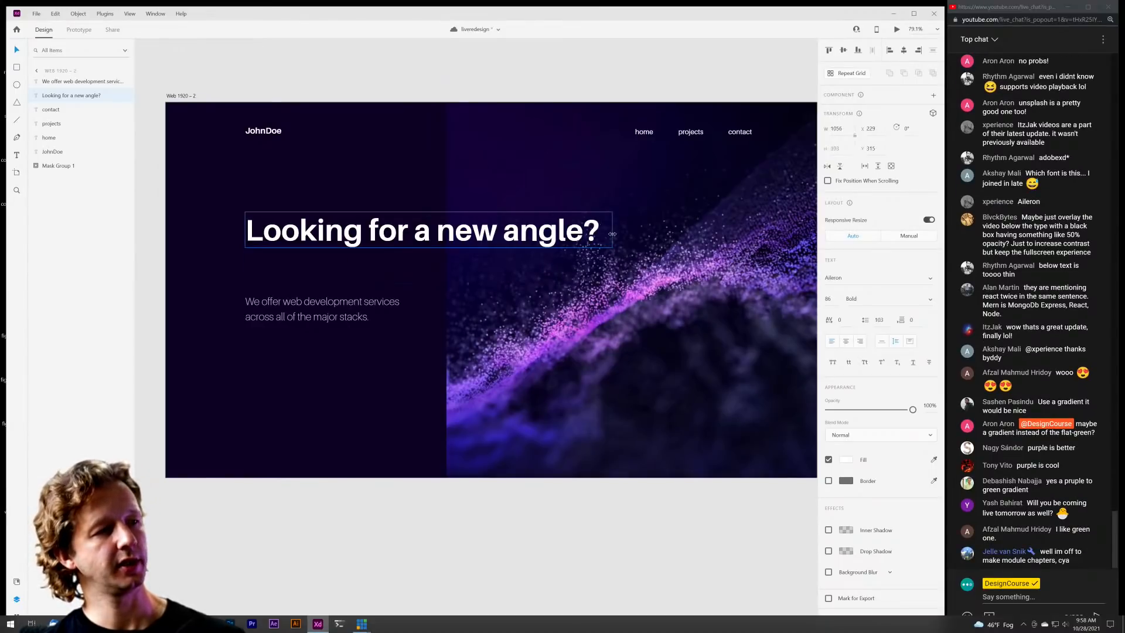
Move the services paragraph up to sit closer beneath the heading, and select the masked video group.
left_click(361, 344)
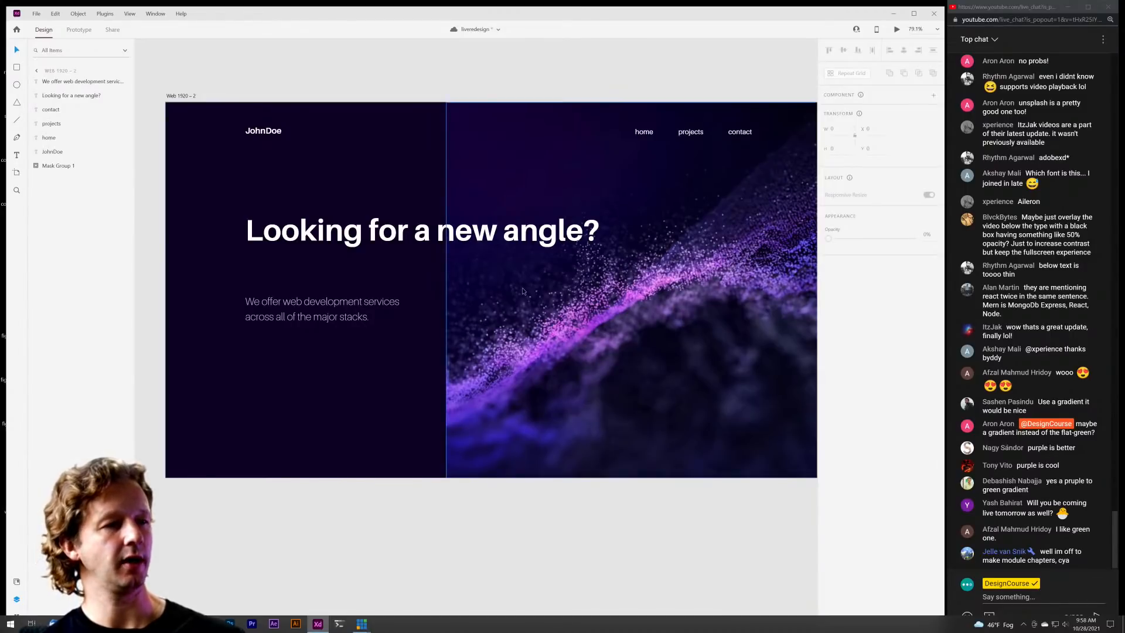
left_click_drag(349, 318, 352, 280)
left_click(354, 317)
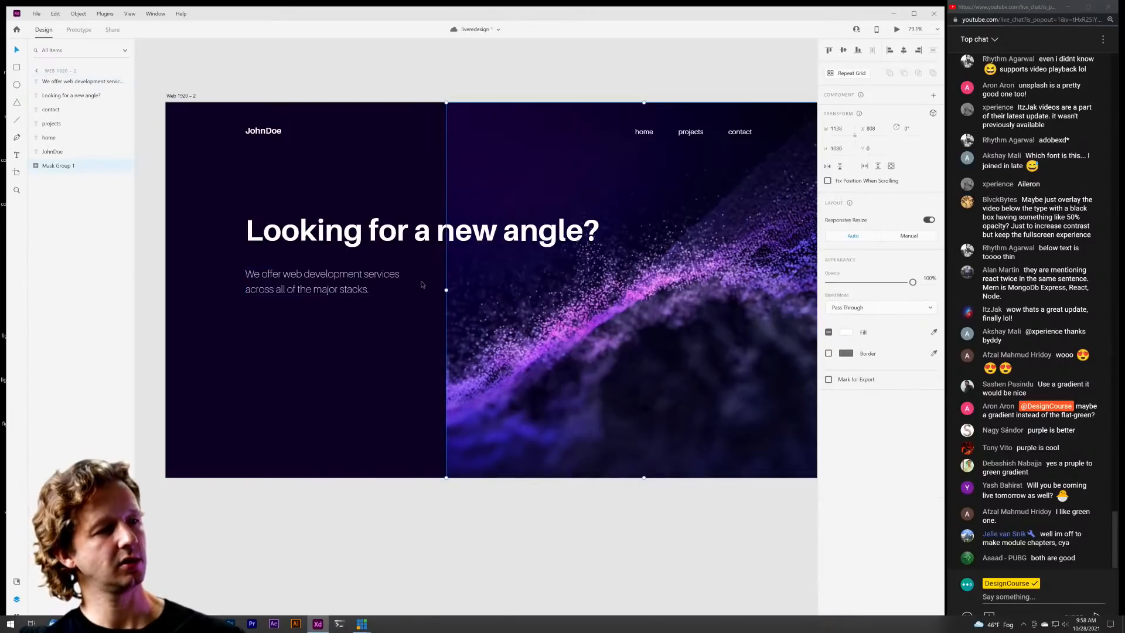
left_click(450, 288)
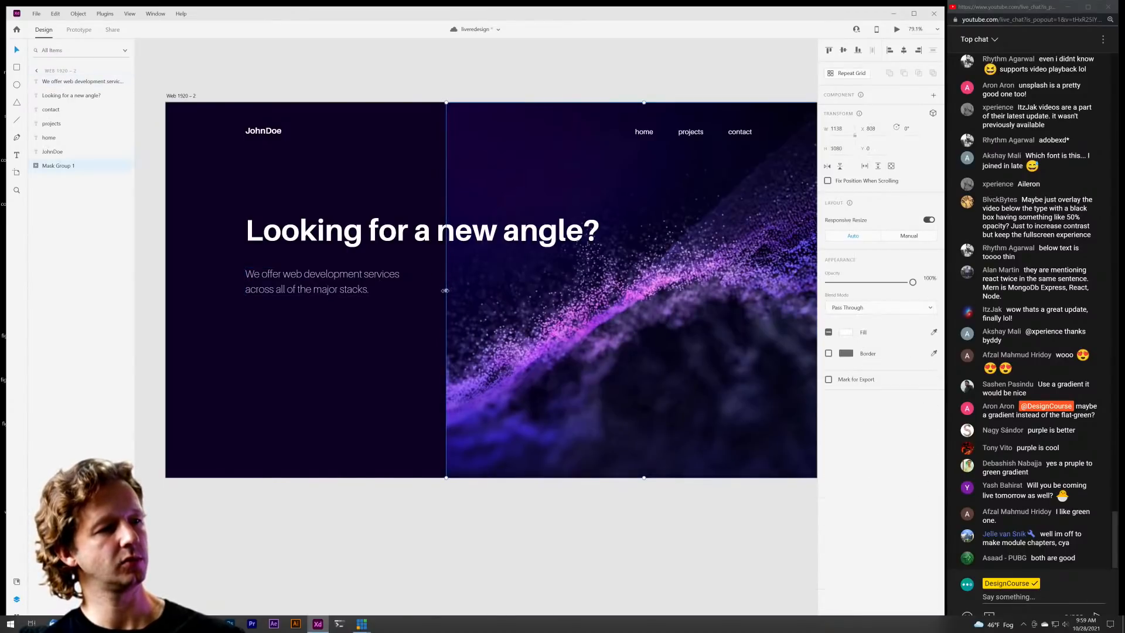
Narrow the masked video group from its left side to about 1023 px wide.
left_click_drag(445, 290, 489, 292)
double_click(476, 298)
left_click(550, 497)
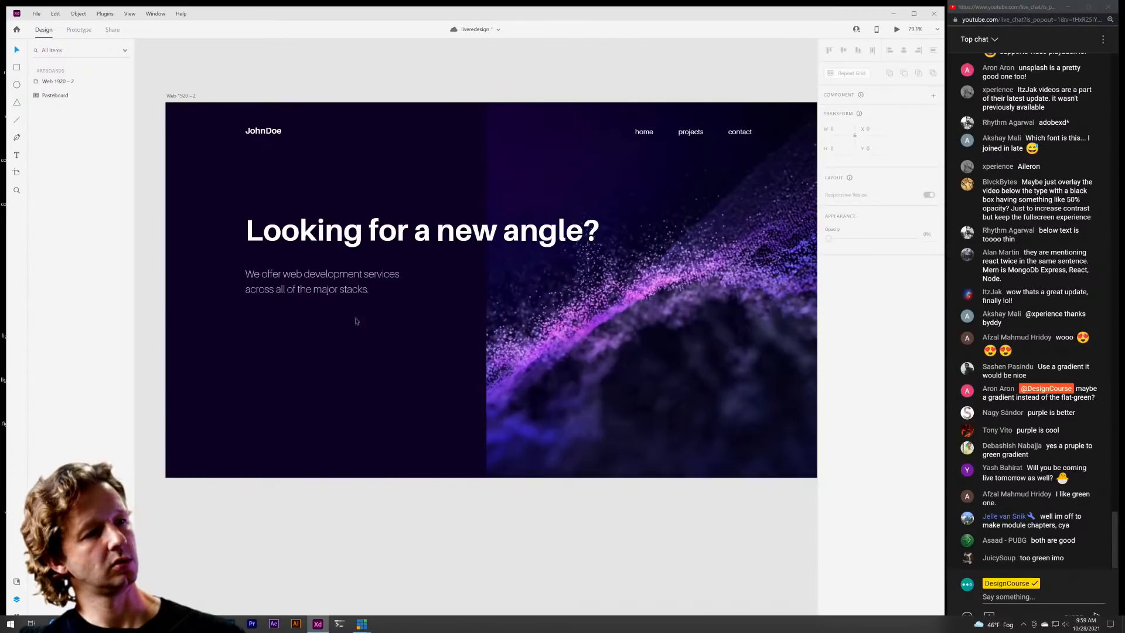
Widen the services paragraph's text box to about 599 px and nudge it slightly closer to the heading.
left_click(355, 292)
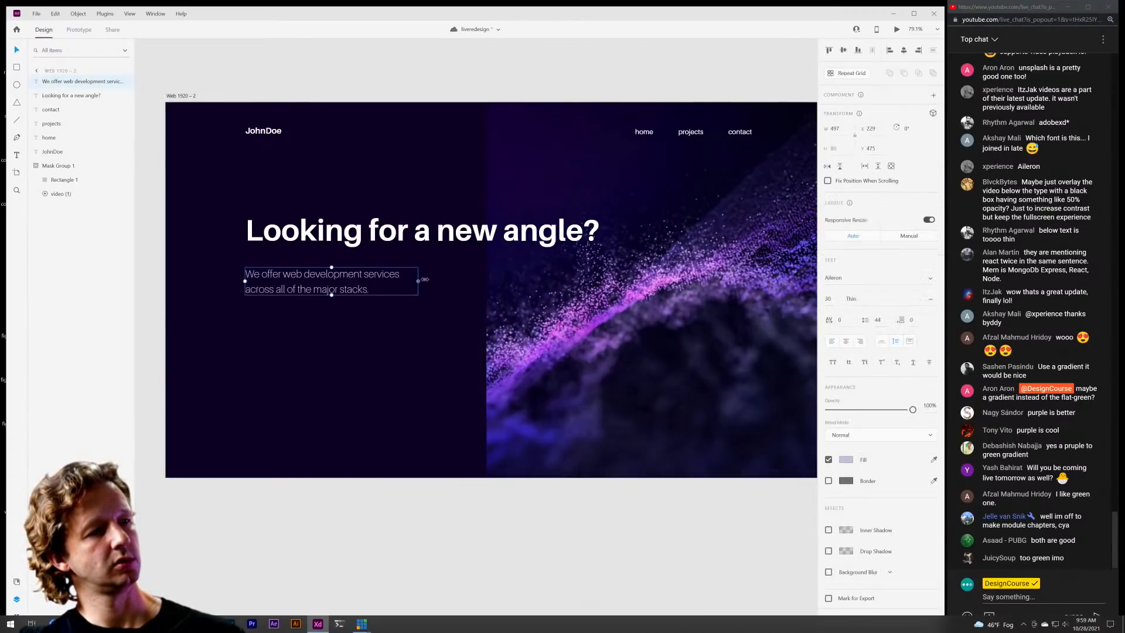
left_click_drag(423, 280, 453, 283)
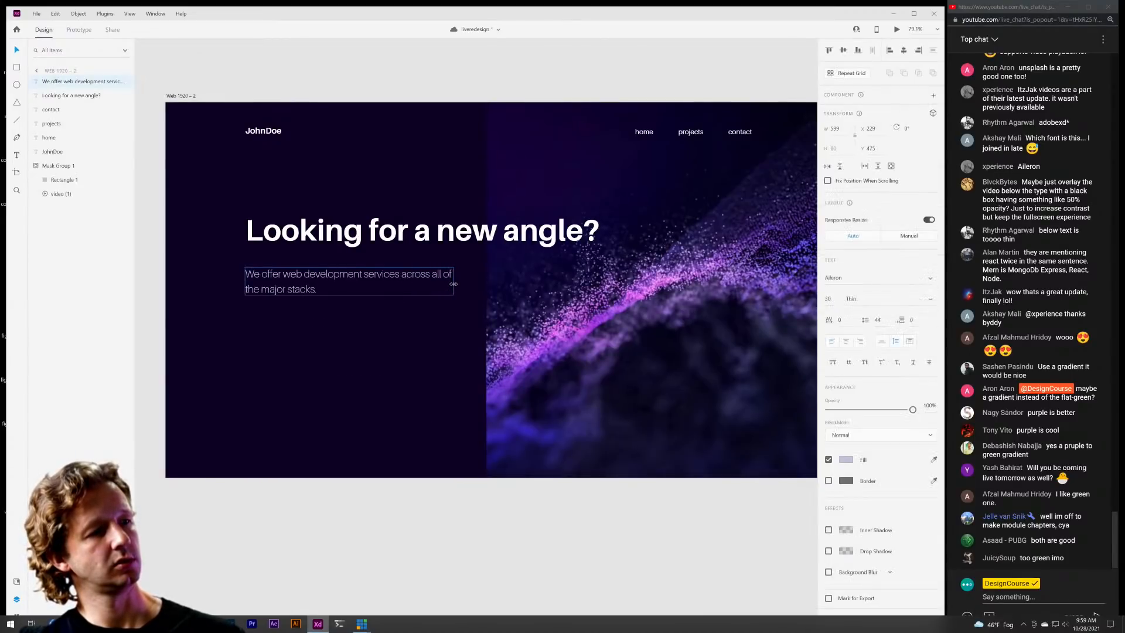
left_click(441, 356)
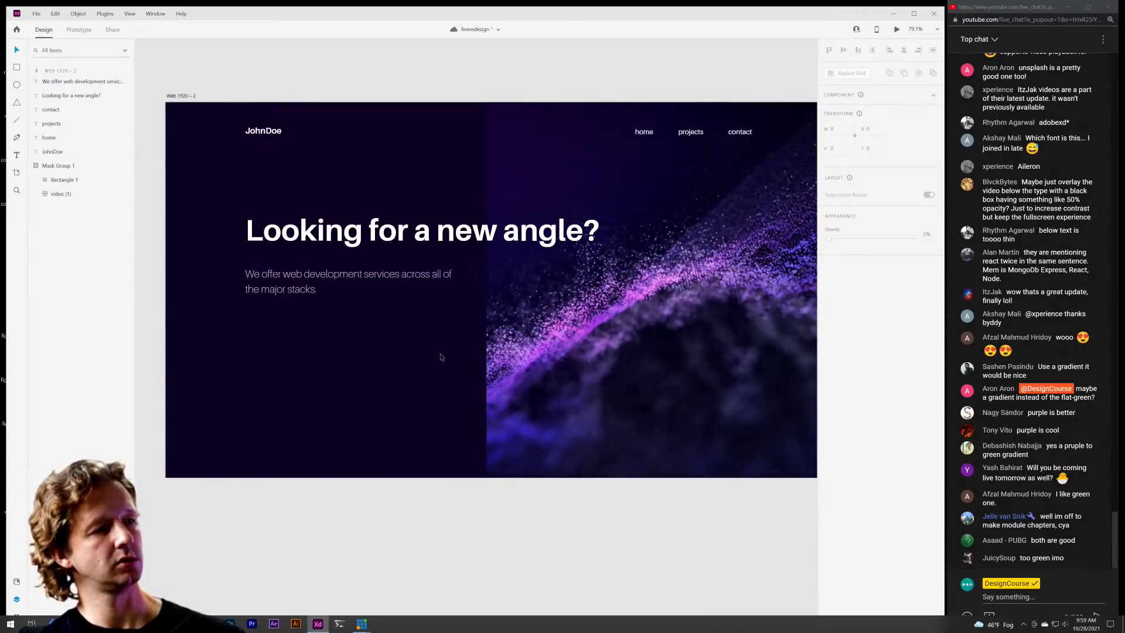
left_click(364, 276)
left_click_drag(365, 273, 365, 268)
left_click(372, 347)
scroll(385, 331, "down", 2)
scroll(375, 331, "up", 5)
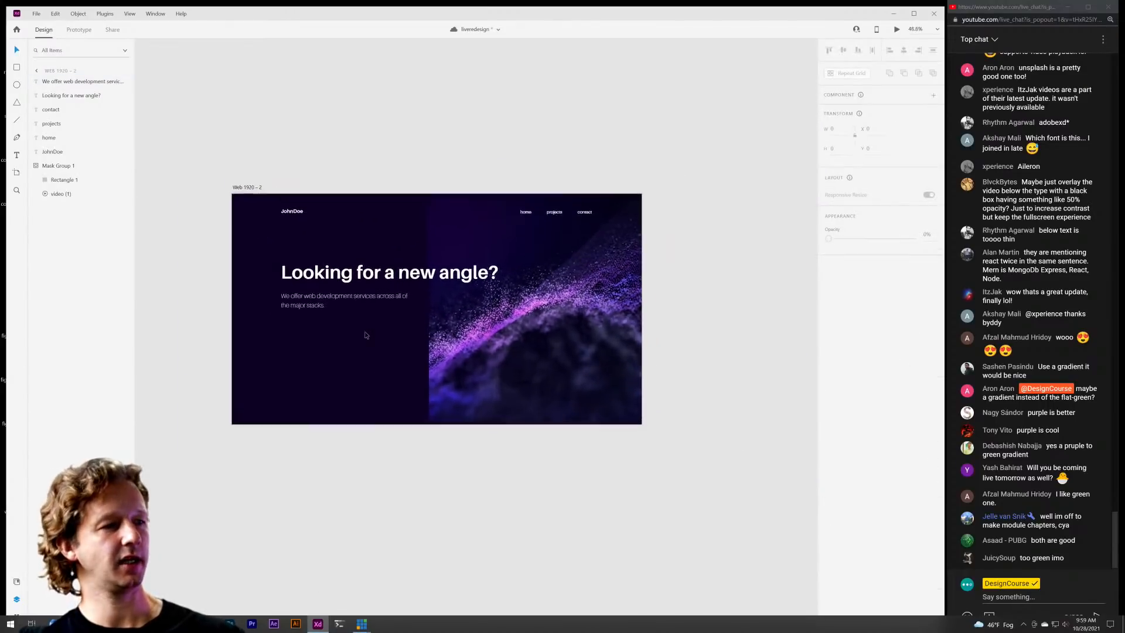
scroll(387, 349, "down", 4)
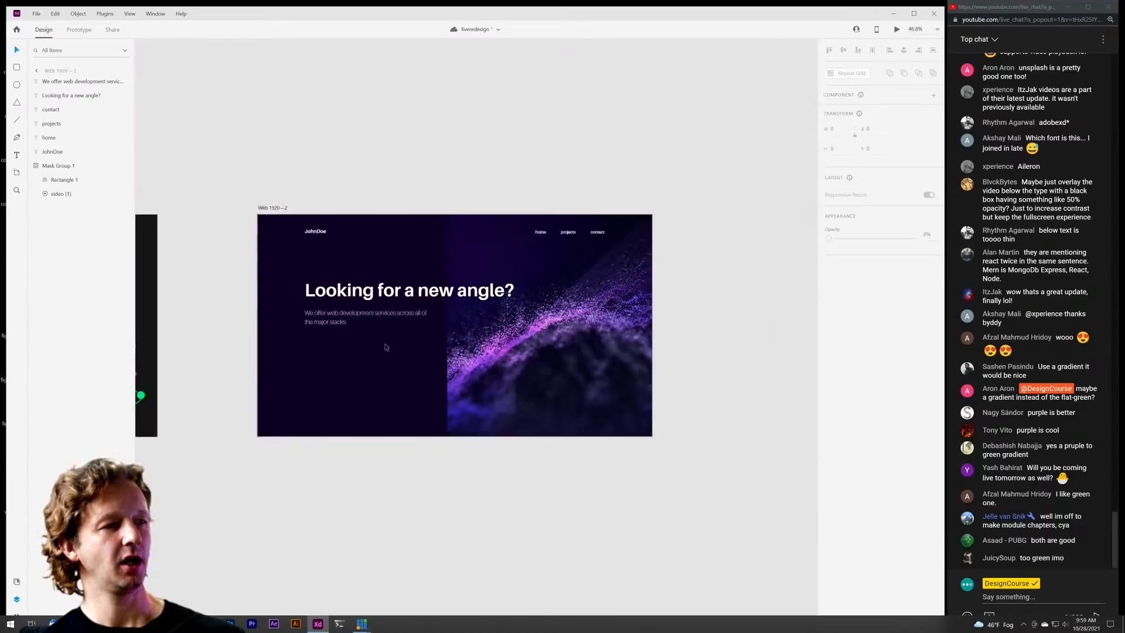
scroll(392, 350, "up", 2)
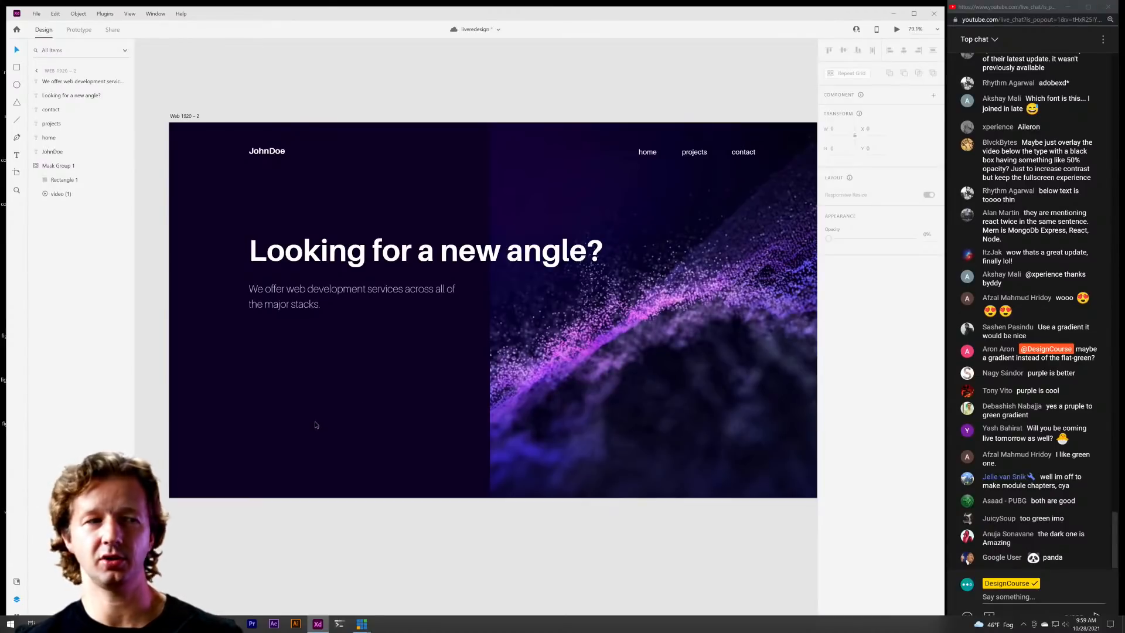
left_click_drag(193, 131, 455, 447)
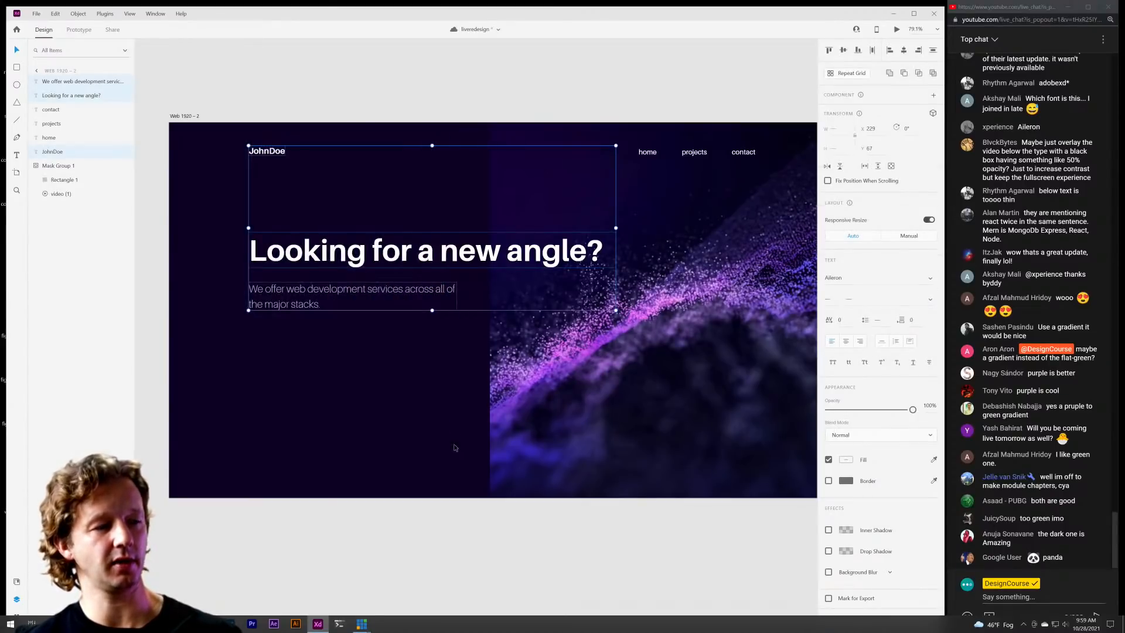
left_click(456, 448)
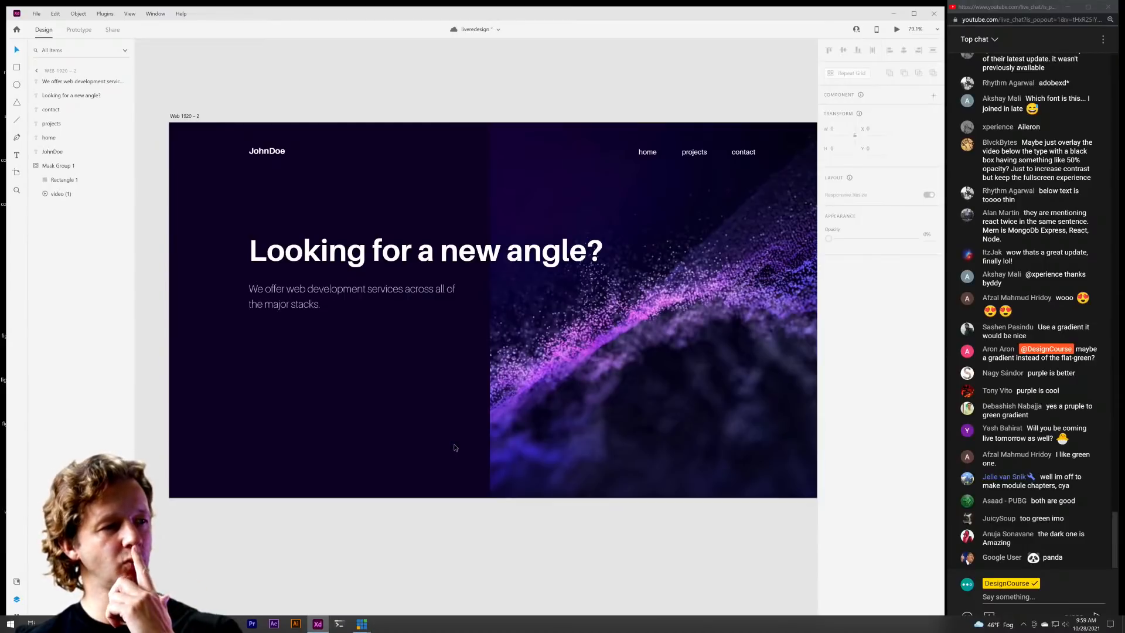
Try a bright purple fill on the logo text, sampled from the particle video and made more saturated.
left_click(278, 150)
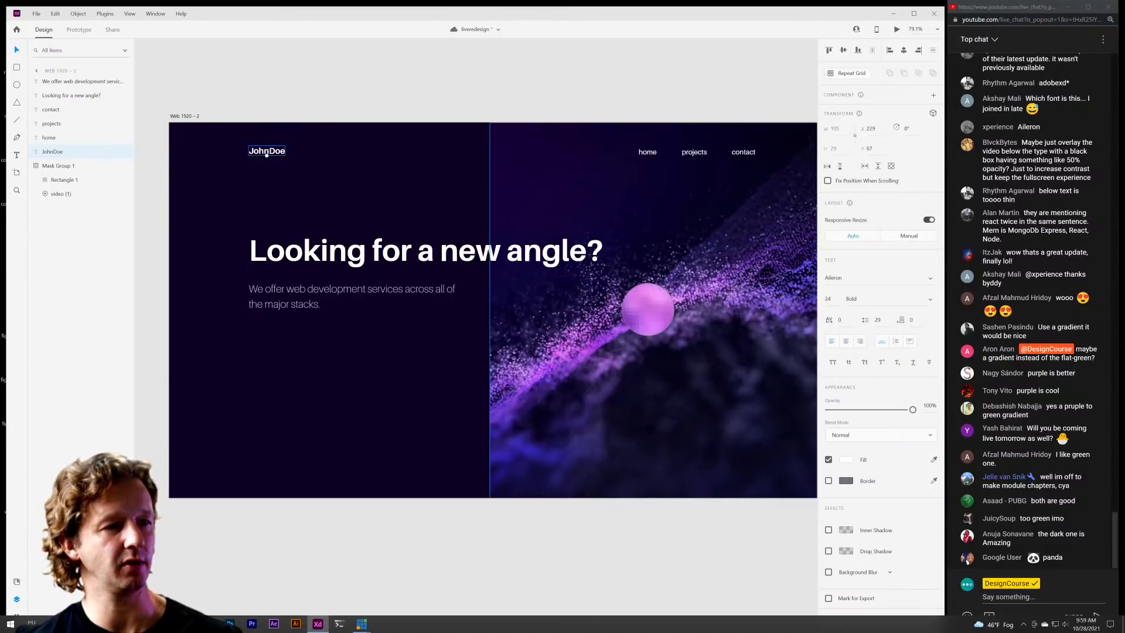
key("i")
left_click(646, 314)
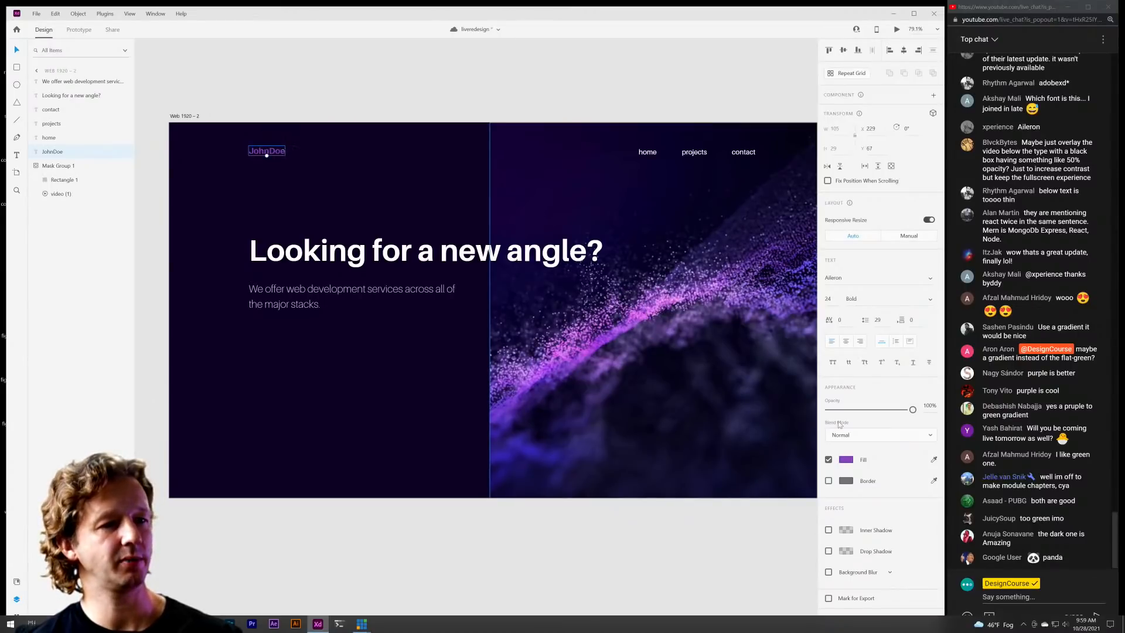
left_click(847, 461)
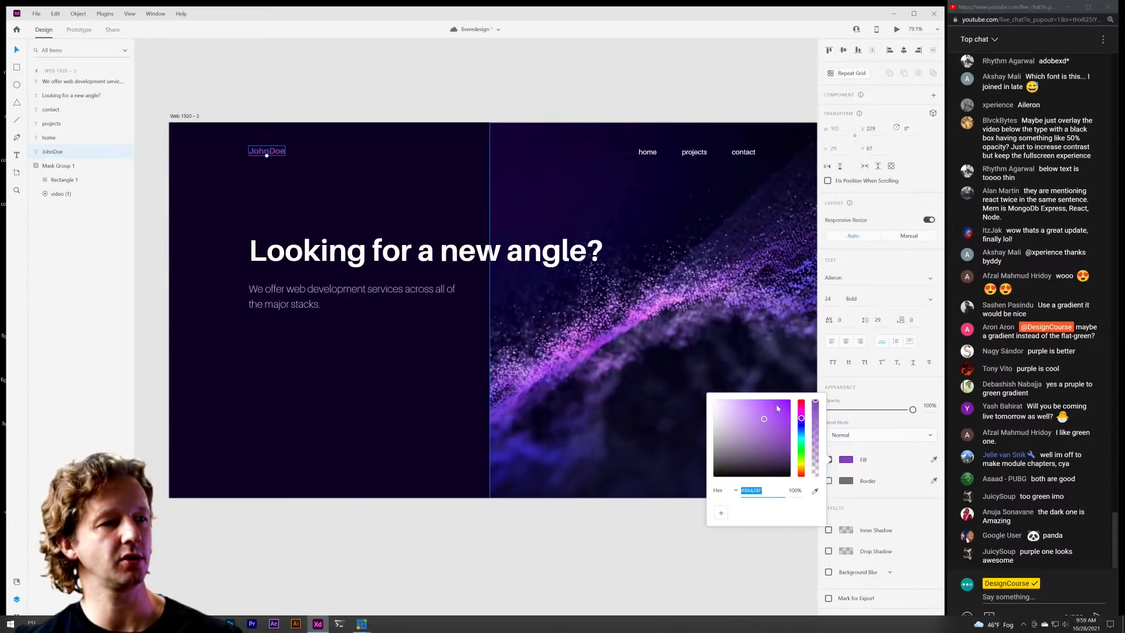
left_click_drag(778, 408, 778, 378)
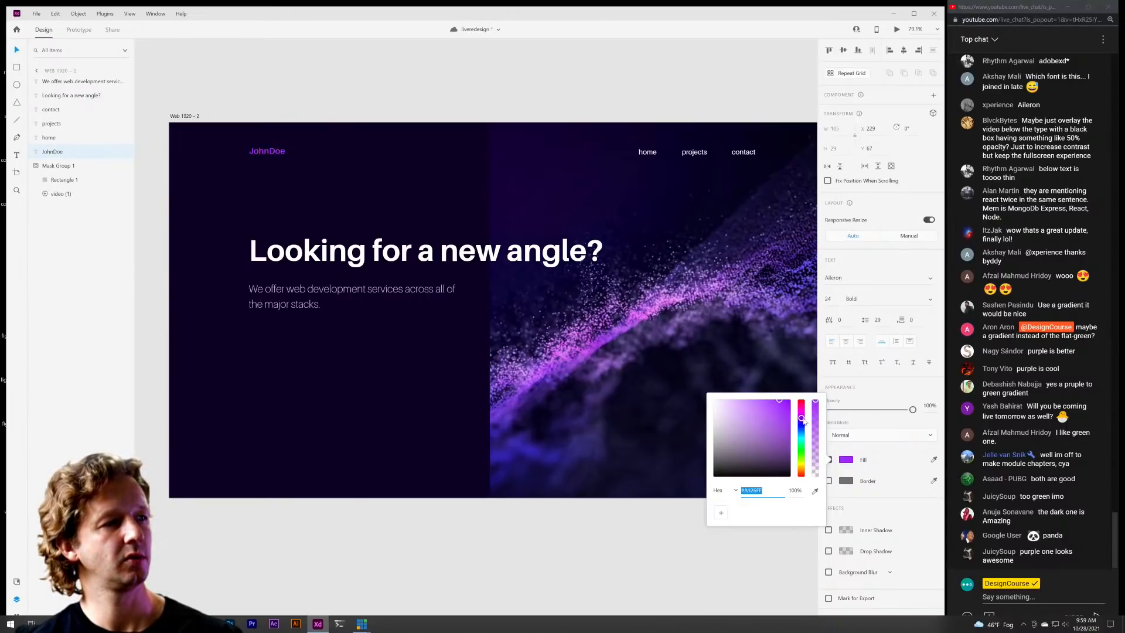
left_click_drag(804, 420, 812, 418)
left_click(346, 348)
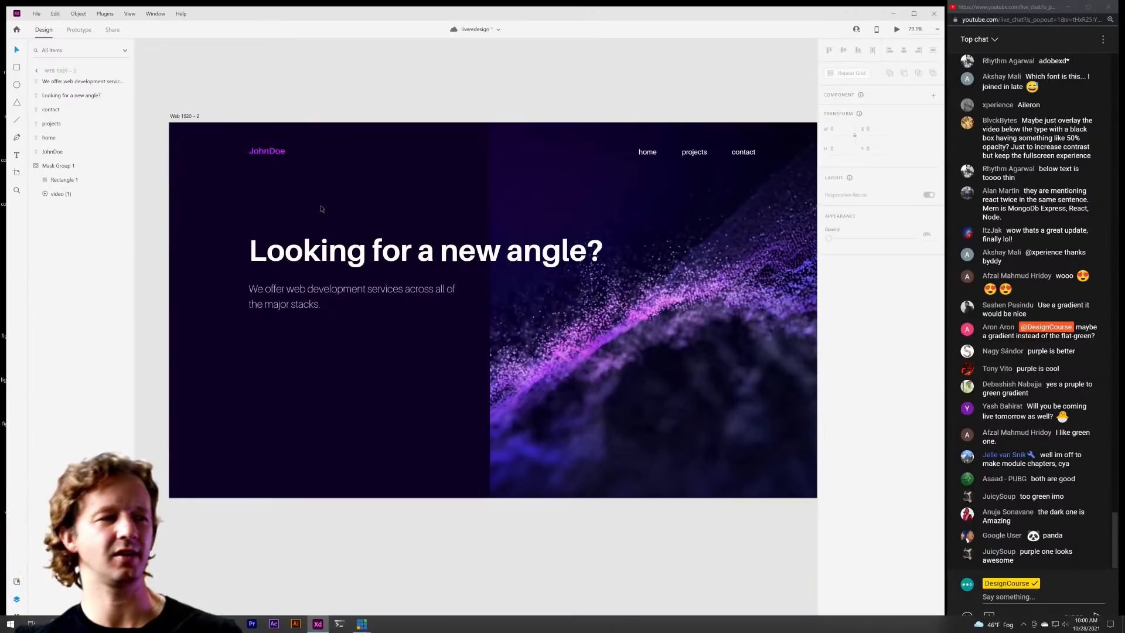
Undo the purple fill changes on the logo text and deselect it.
key("ctrl+z")
key("ctrl+z")
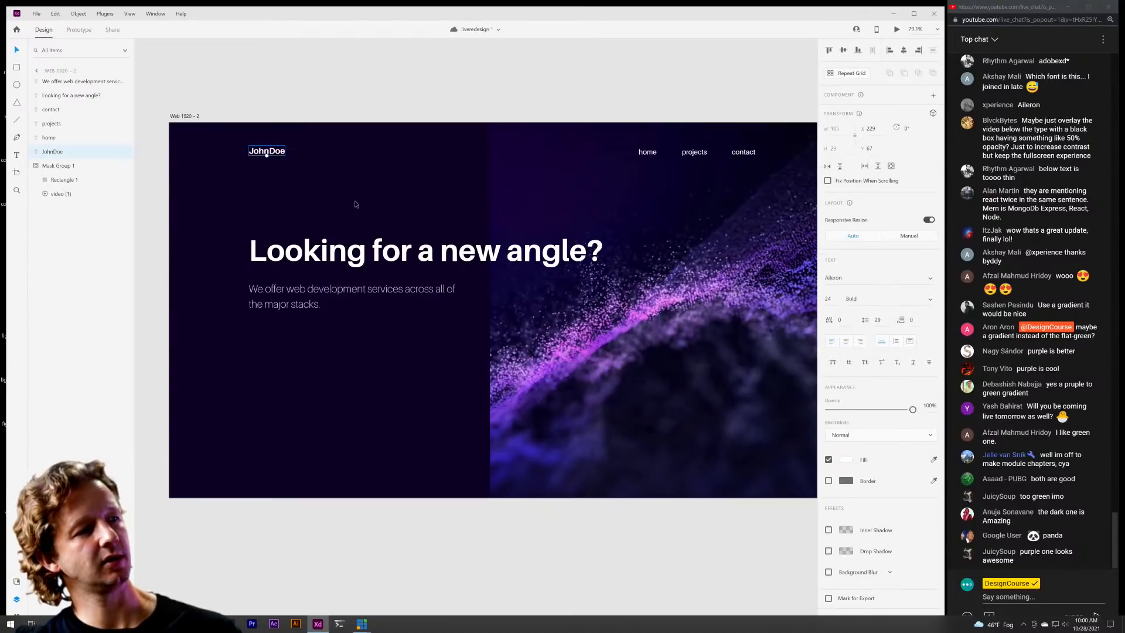
left_click(355, 204)
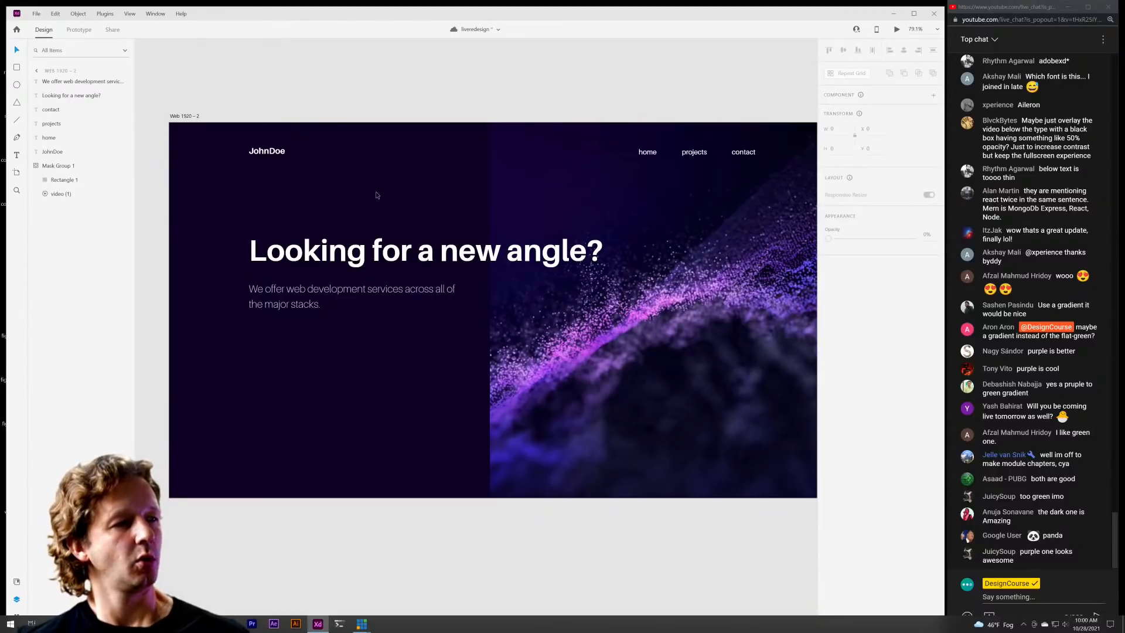
Draw a horizontal line about 764 px long beneath the navigation links, from the video's left edge to the end of the contact link.
left_click(17, 121)
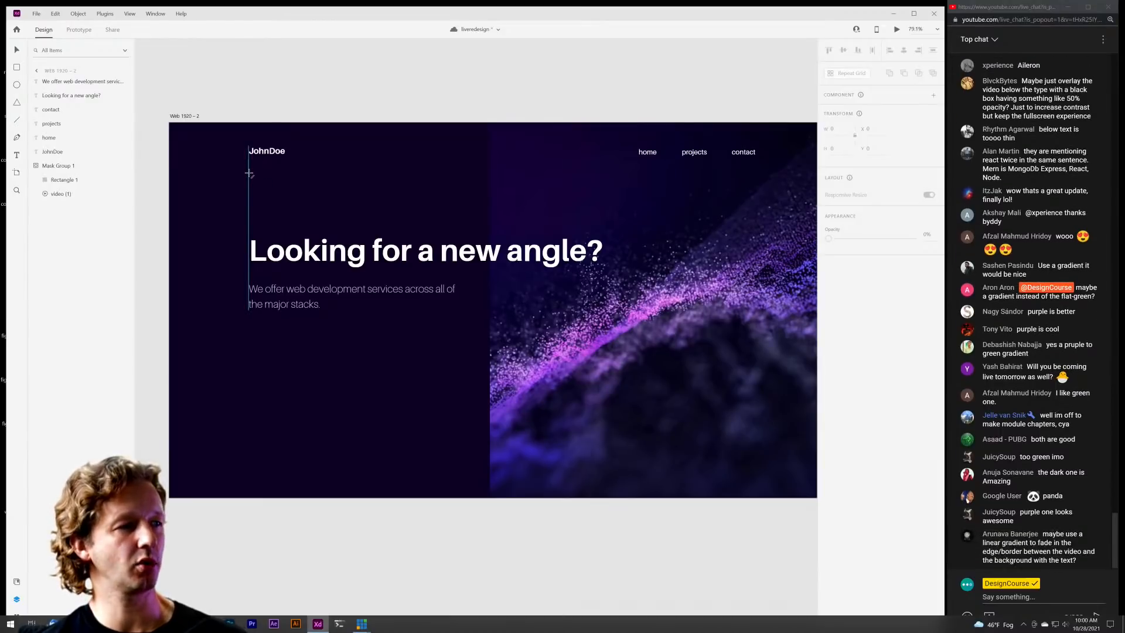
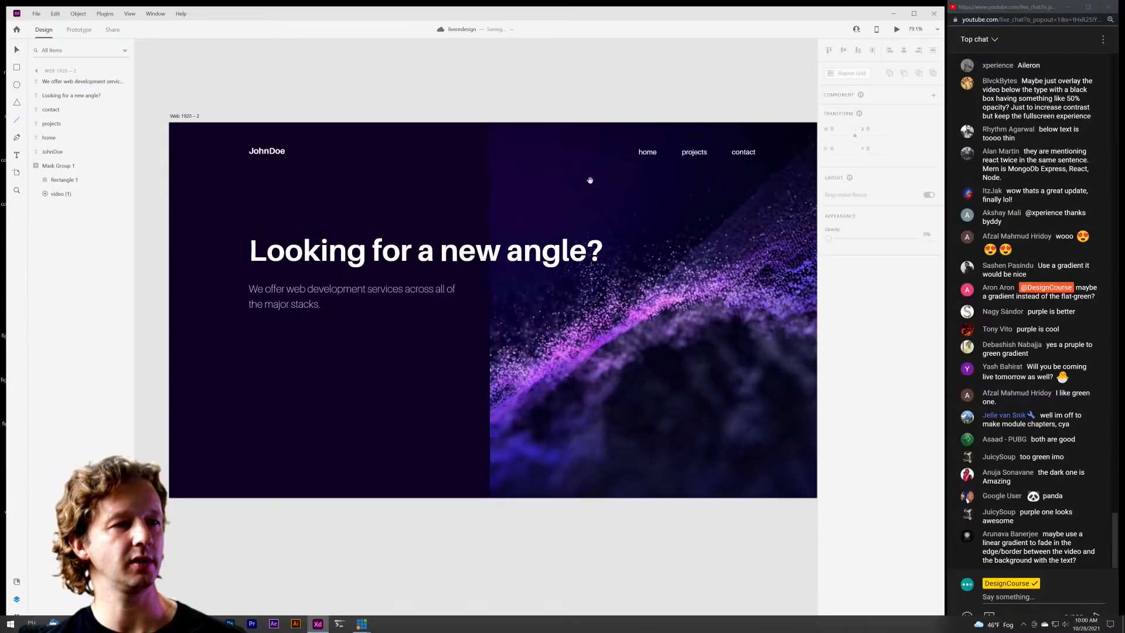
left_click_drag(590, 180, 557, 175)
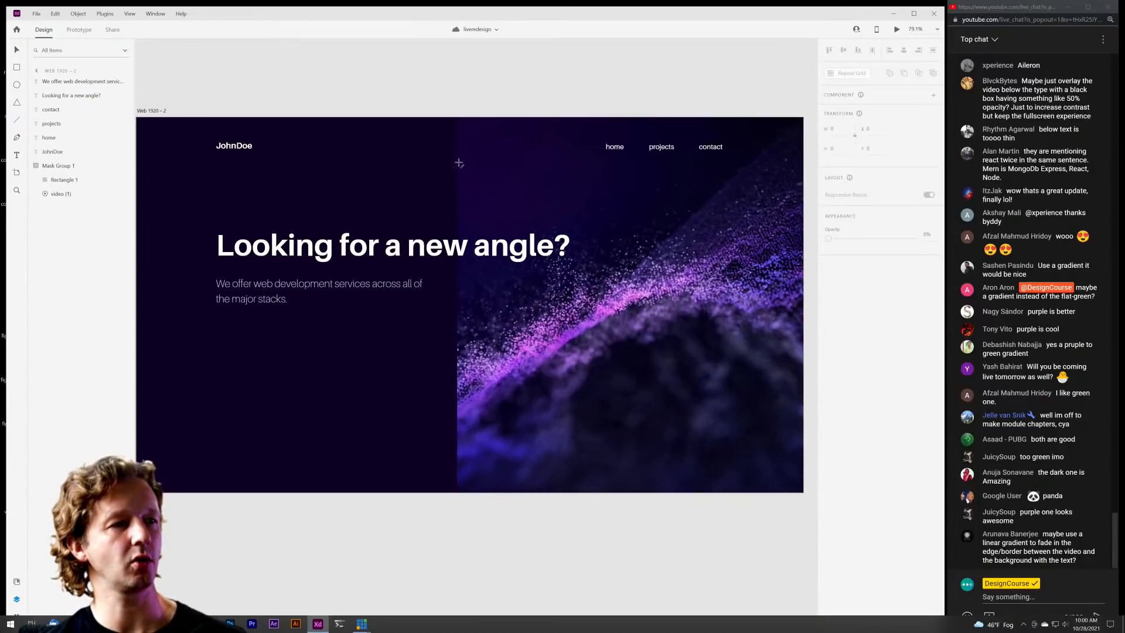
left_click_drag(459, 162, 722, 173)
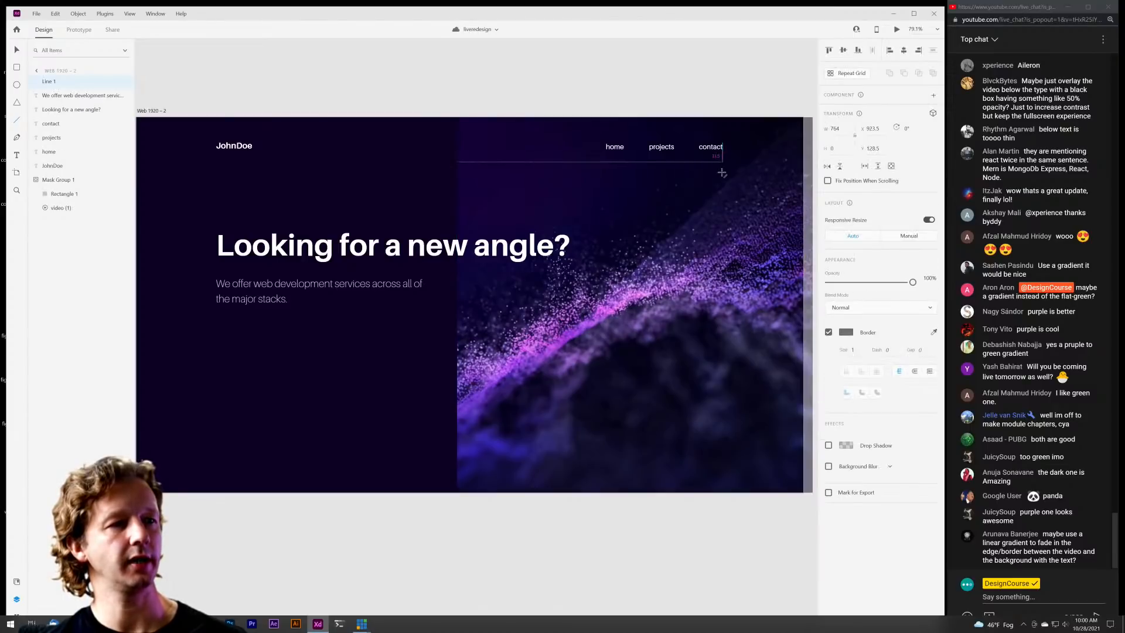
left_click(17, 50)
left_click(295, 80)
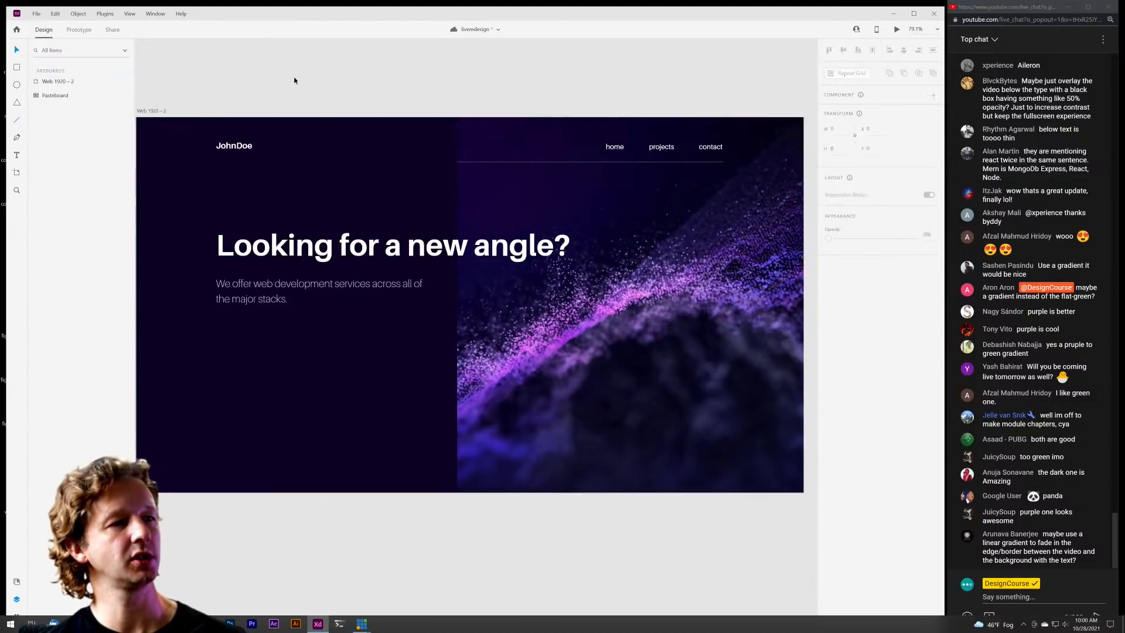
Nudge the line beneath the navigation to Y 129.5 and check its start against the video's left edge.
left_click(580, 162)
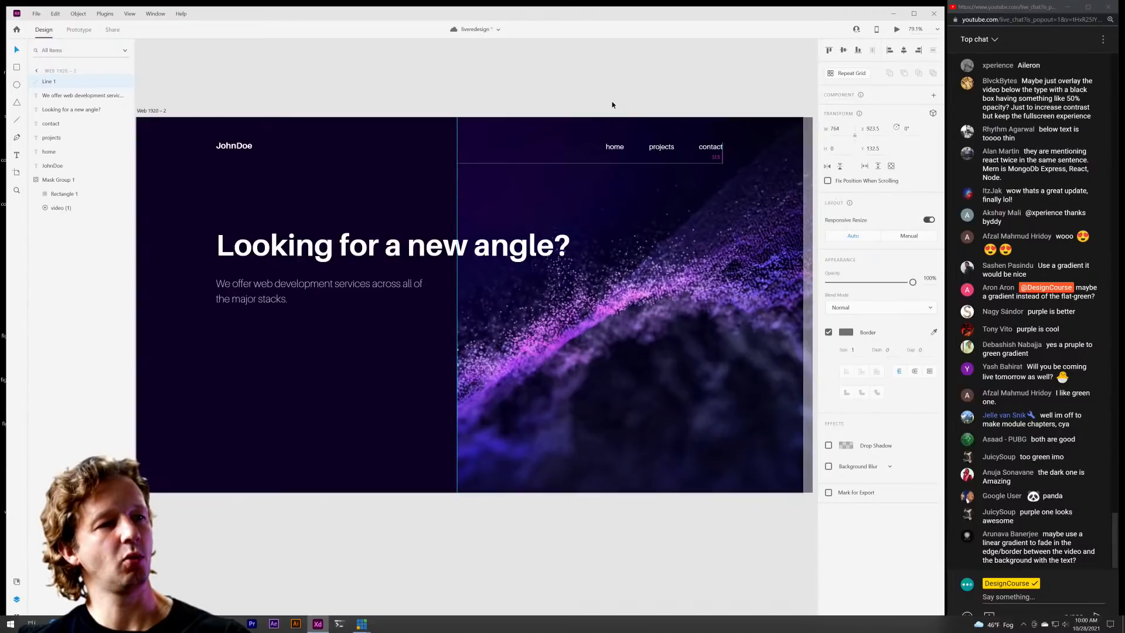
key("Down")
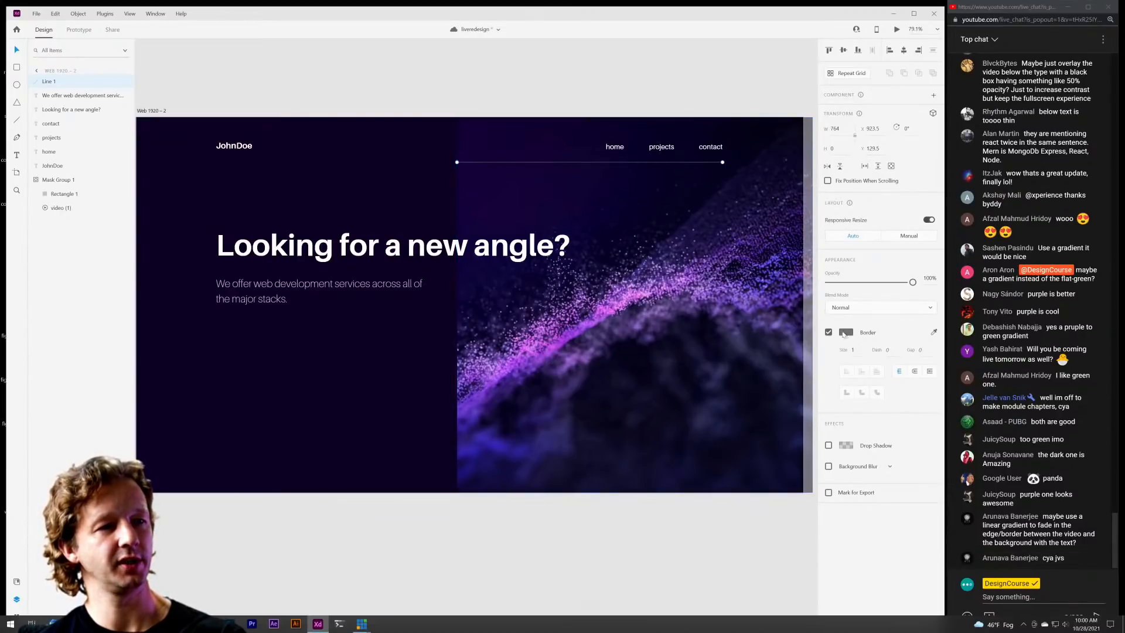
left_click(662, 193)
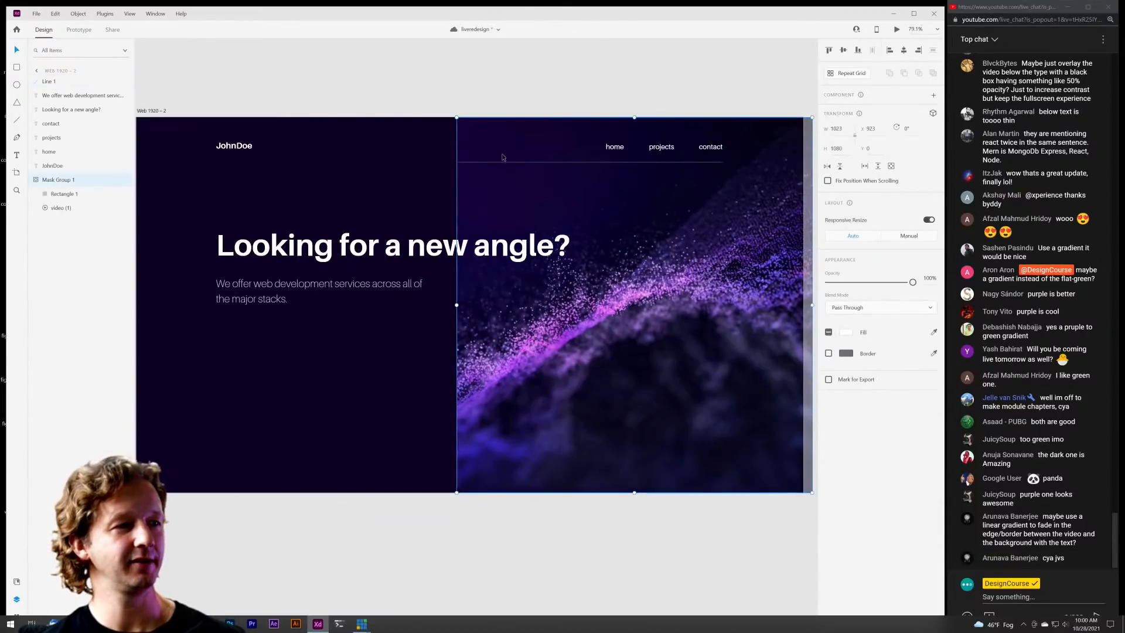
scroll(469, 170, "up", 10)
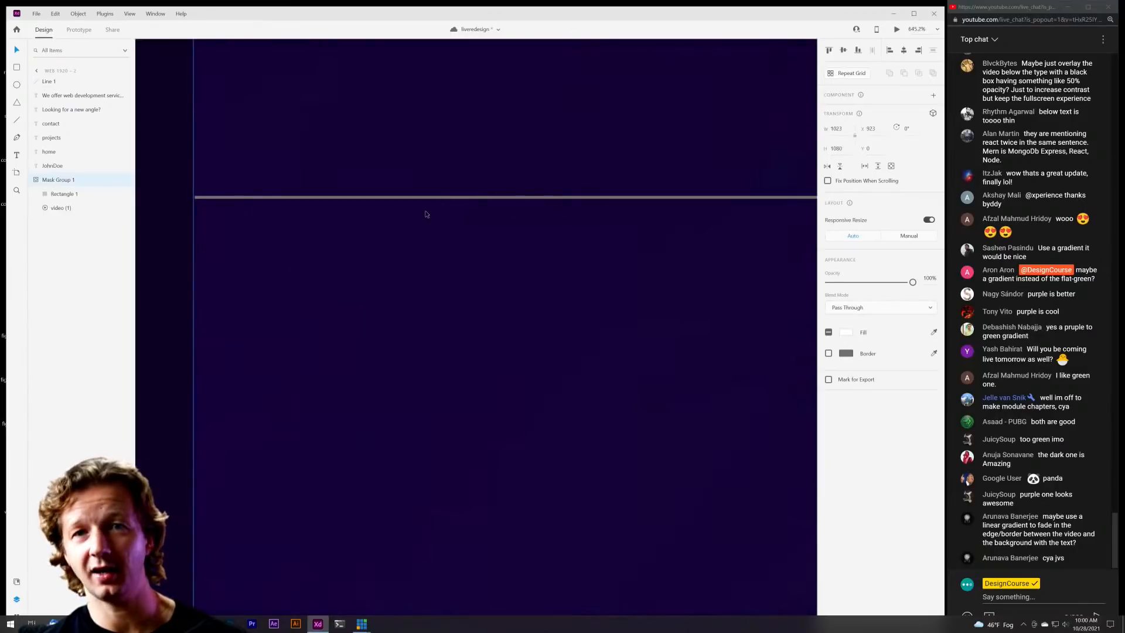
scroll(486, 237, "down", 10)
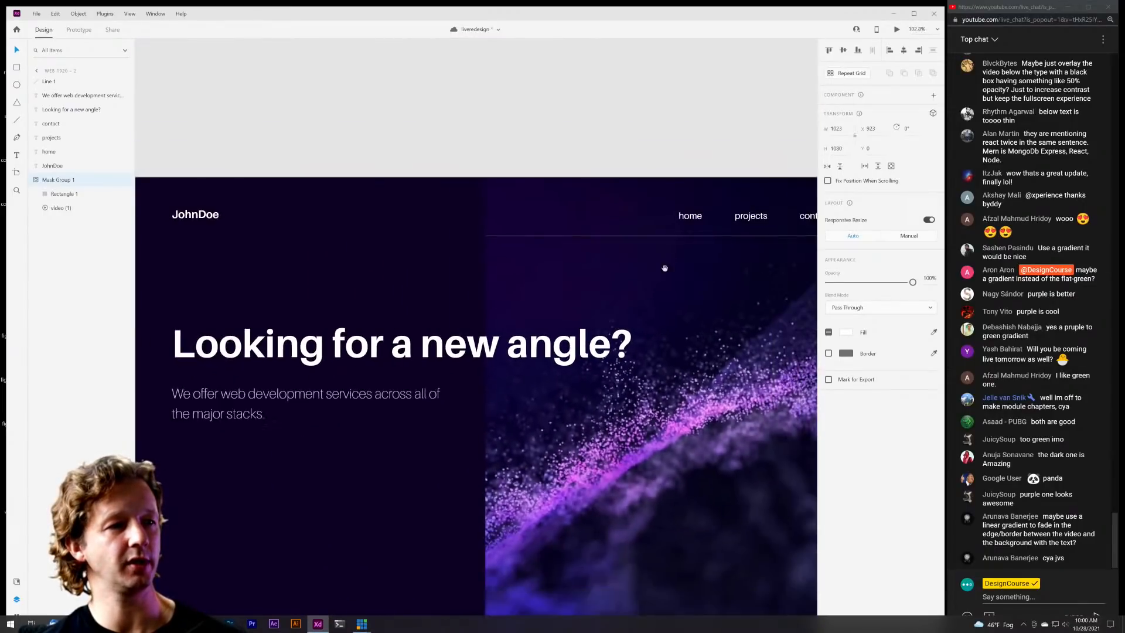
scroll(490, 269, "up", 2)
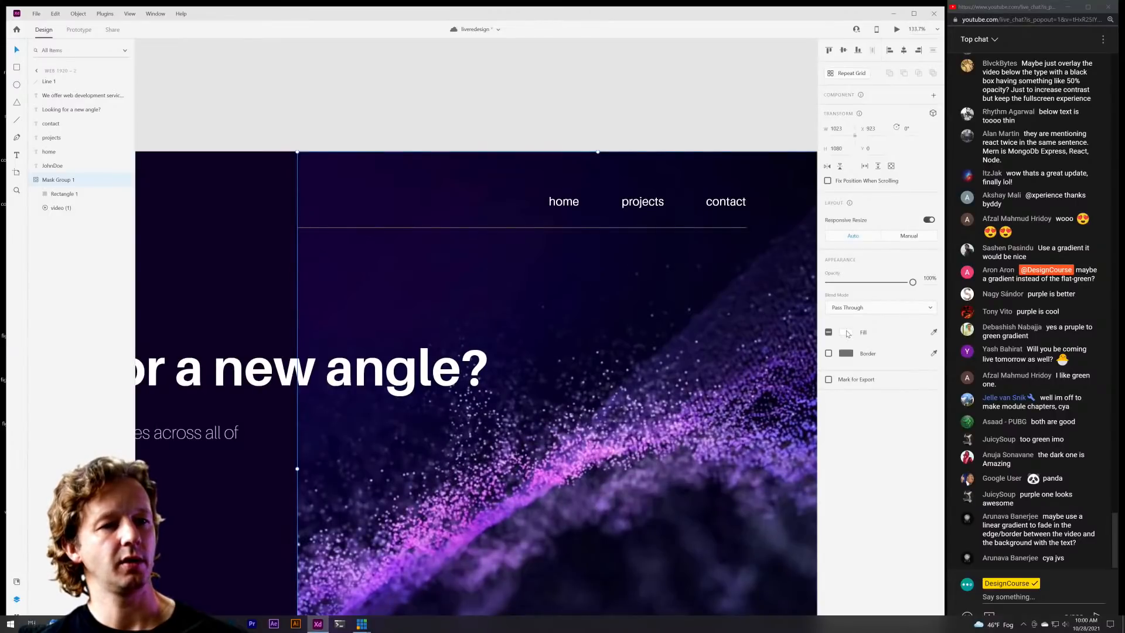
Recolor the navigation line's border by sampling the dark purple background and lightening it to a muted grayish purple.
left_click(702, 227)
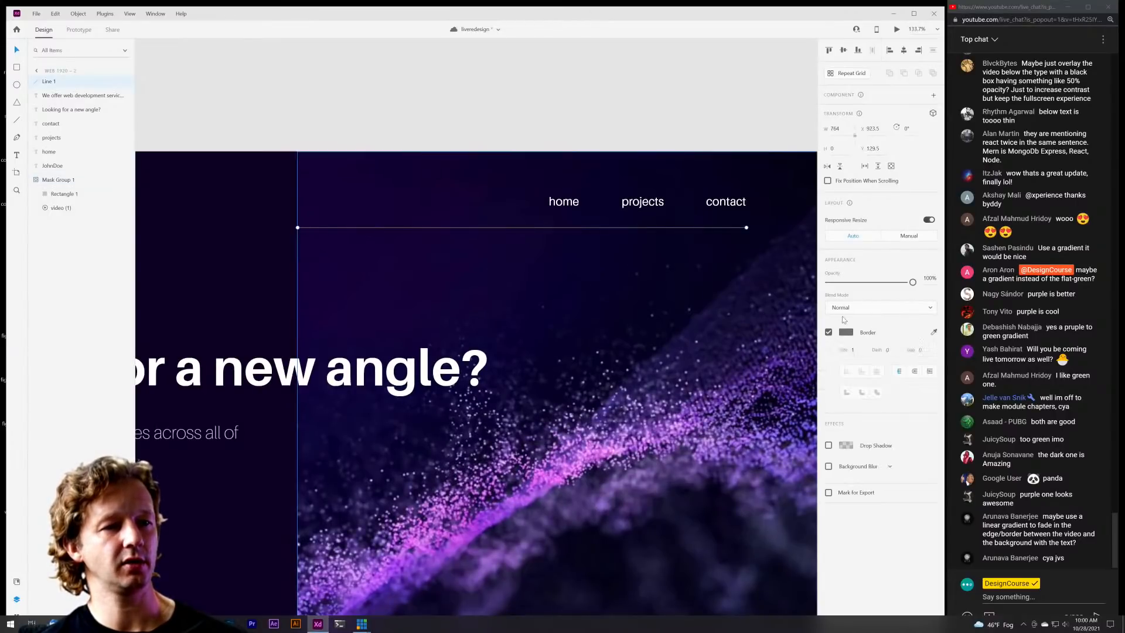
left_click(932, 333)
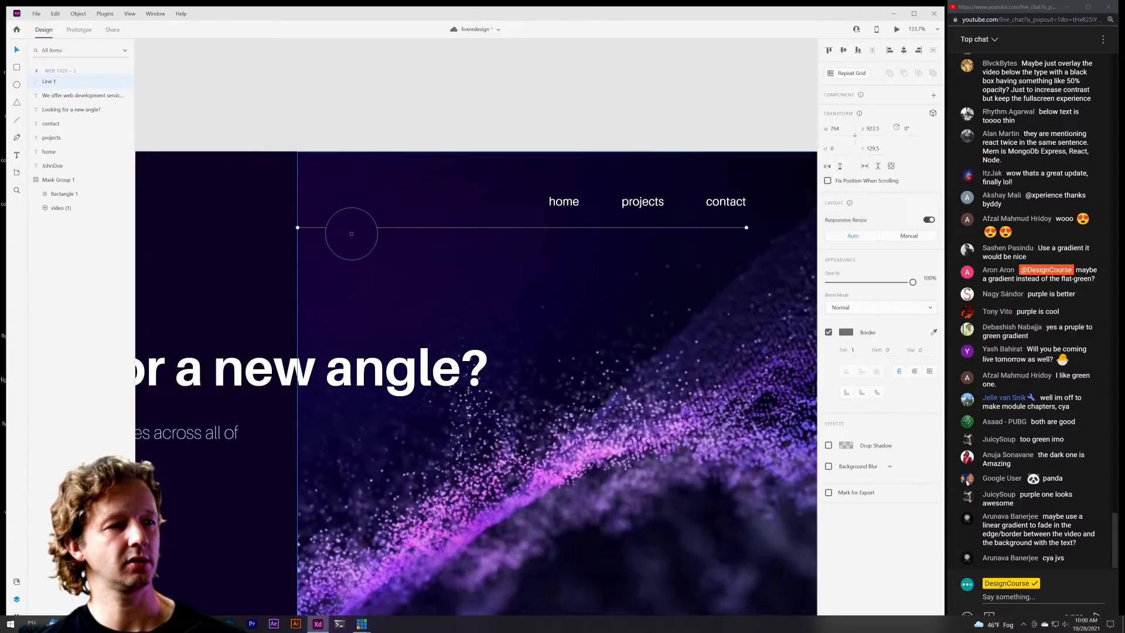
left_click(347, 239)
left_click(845, 332)
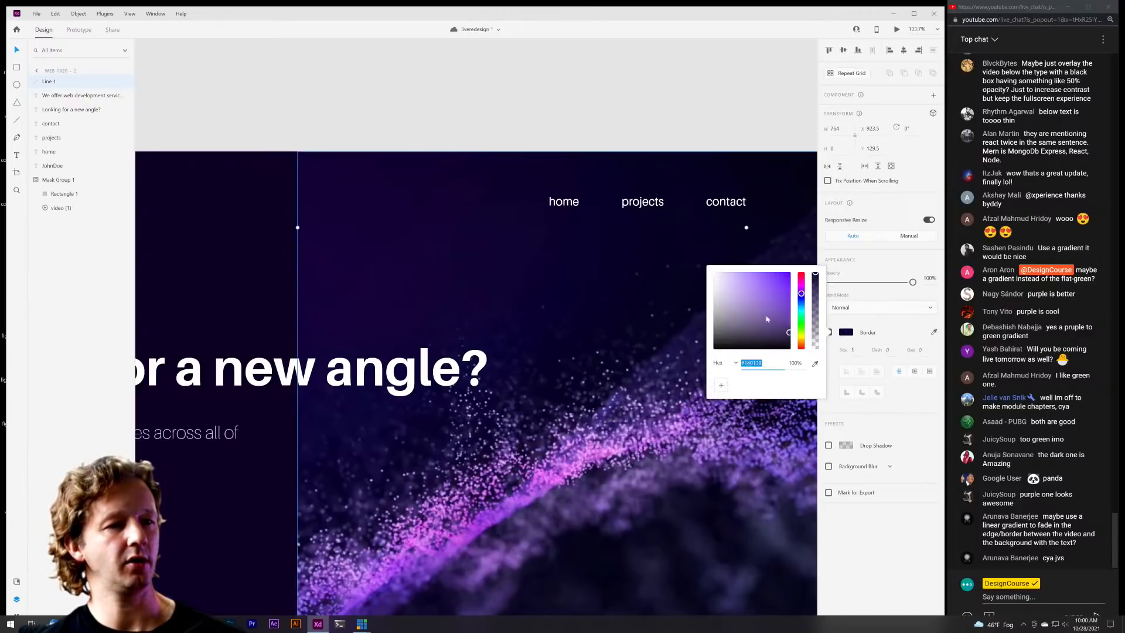
left_click_drag(783, 319, 731, 307)
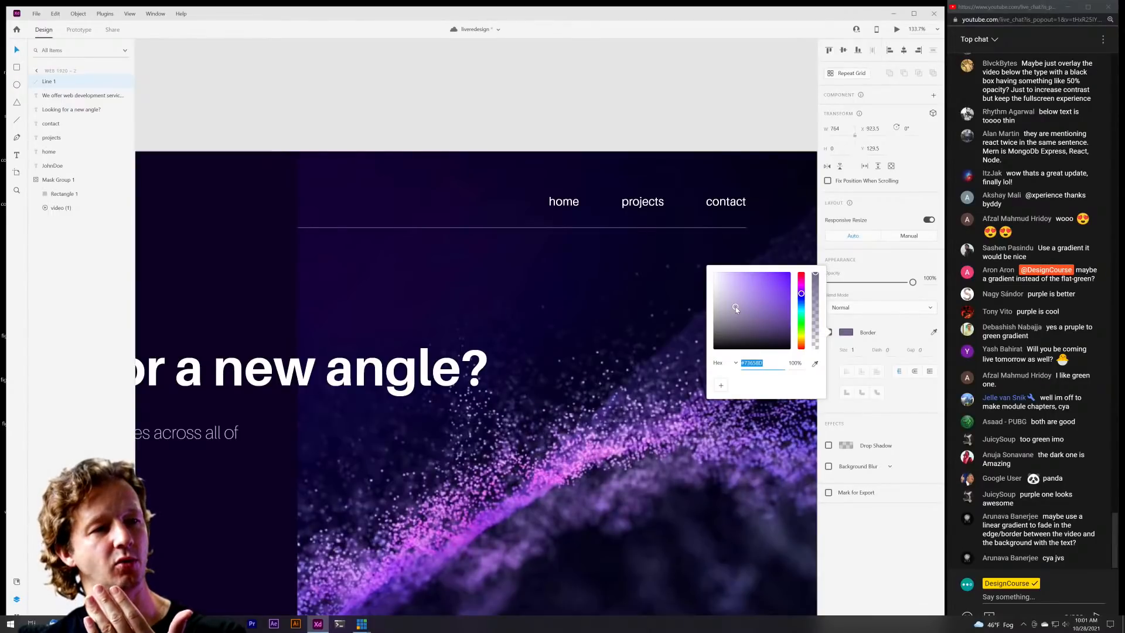
left_click(510, 115)
Extend the navigation line's left end past the video's edge into the plain dark background.
scroll(438, 102, "down", 3)
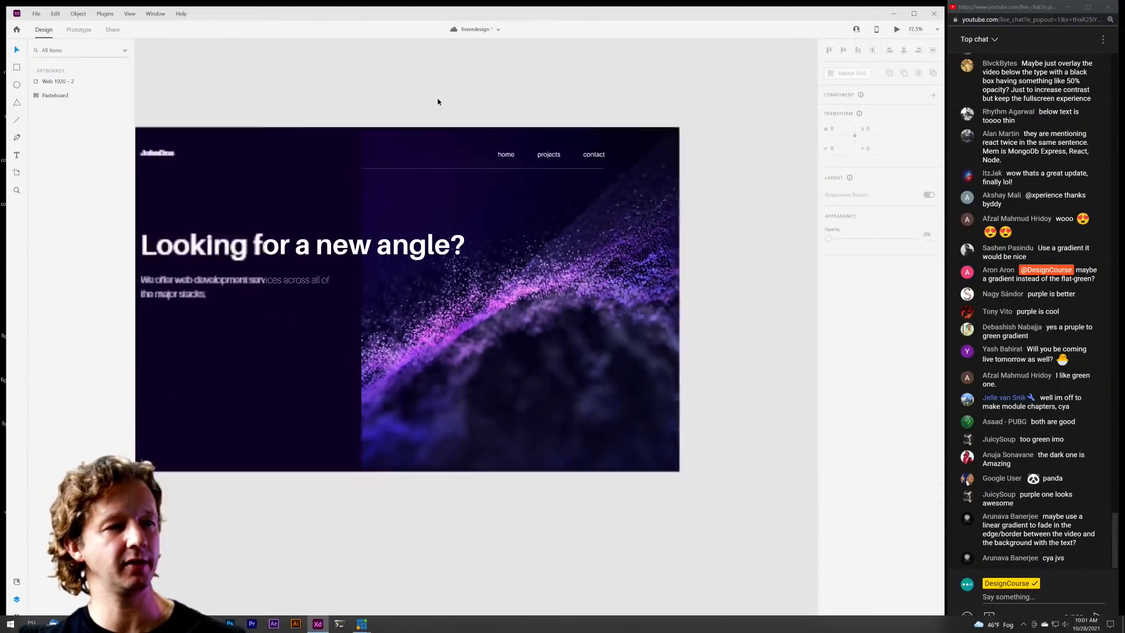
scroll(420, 171, "up", 3)
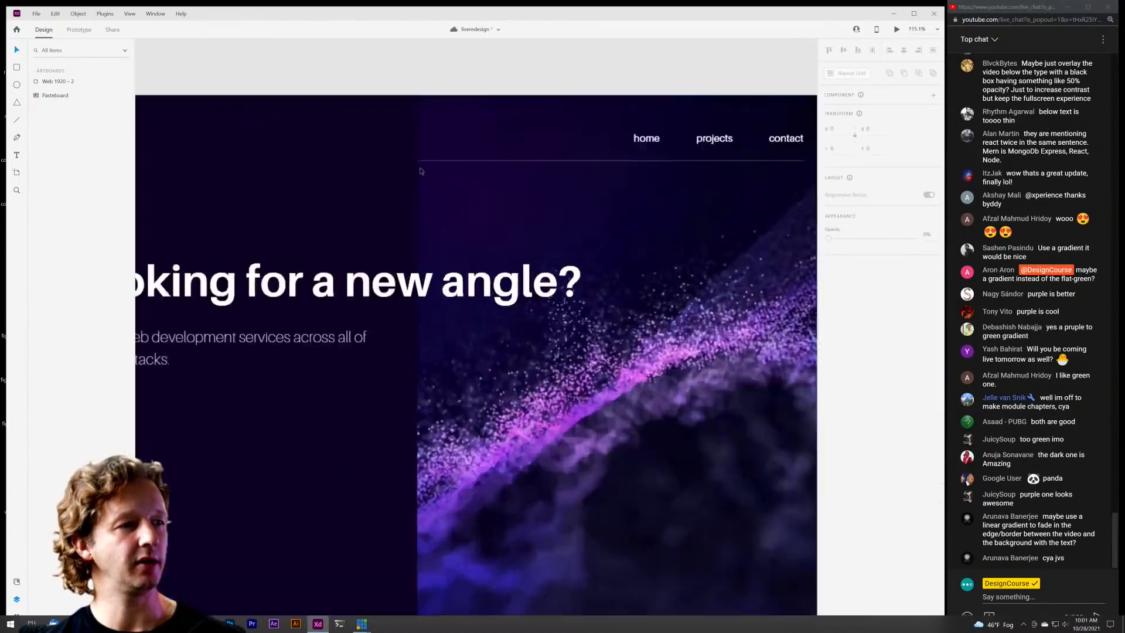
scroll(420, 171, "up", 1)
left_click(423, 160)
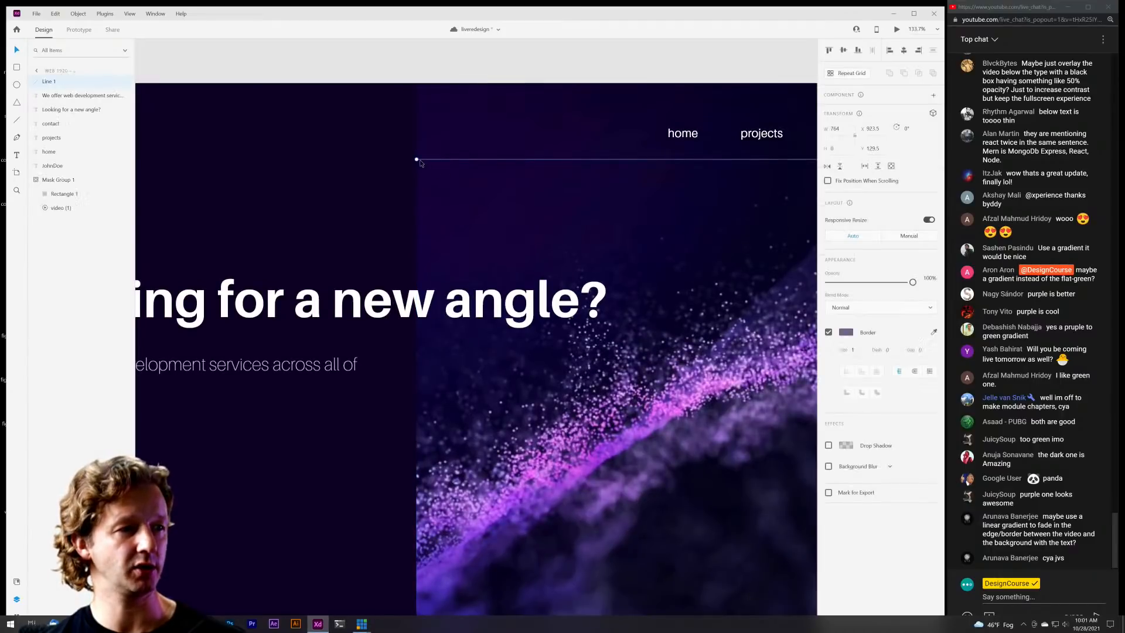
key("Escape")
scroll(325, 159, "down", 7)
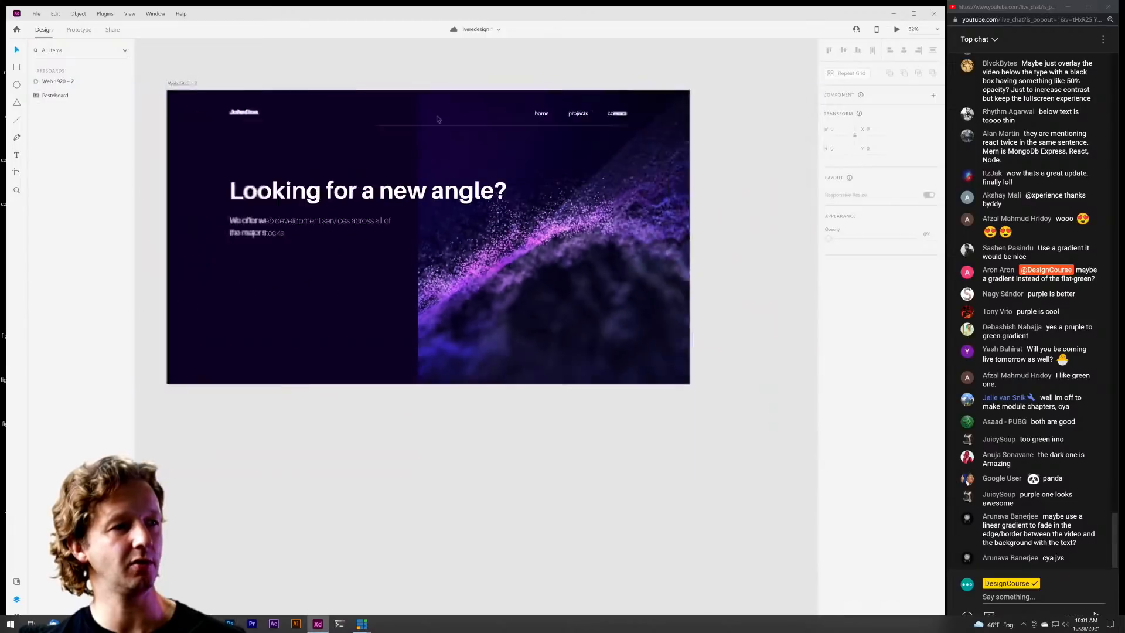
Try lowering the navigation line's opacity to 45% and undo the change.
scroll(459, 153, "up", 5)
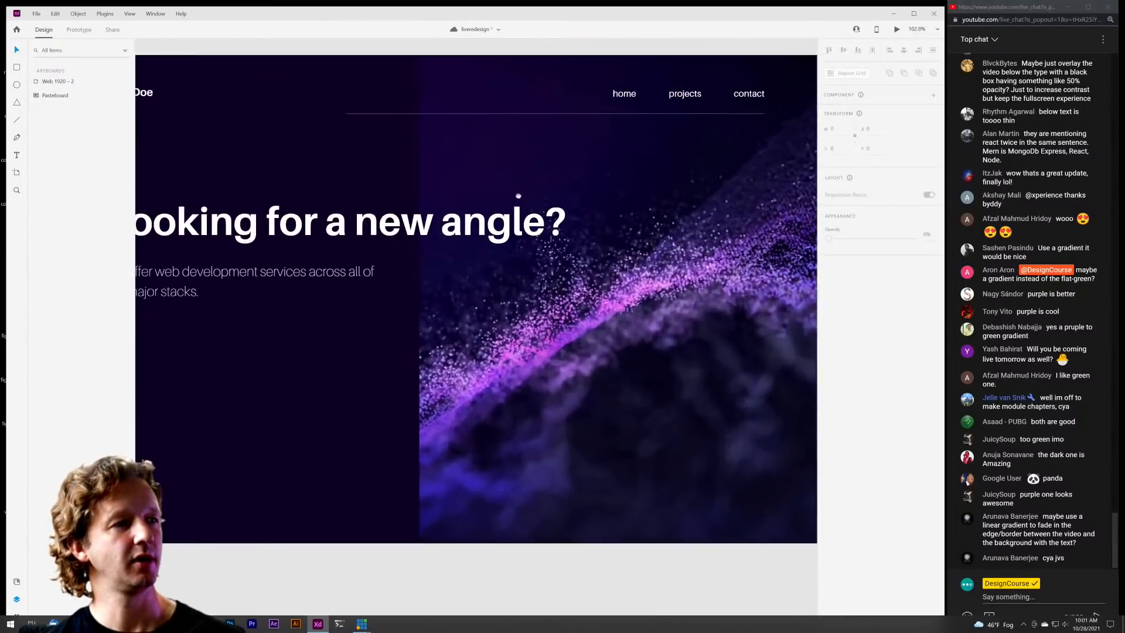
left_click(644, 206)
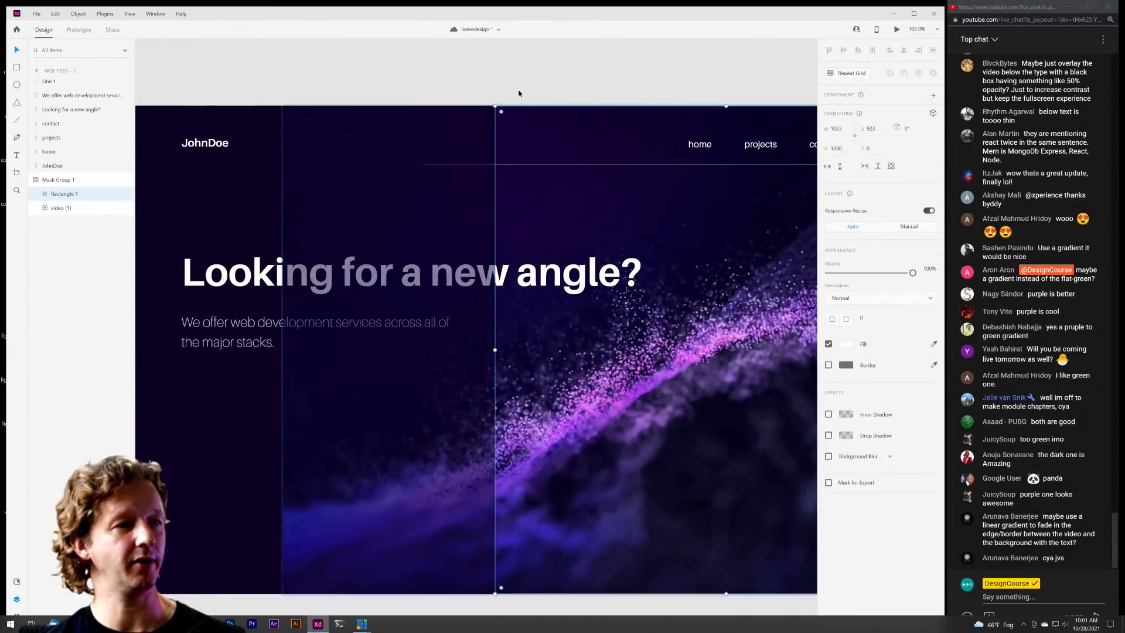
key("Escape")
left_click_drag(667, 235, 558, 233)
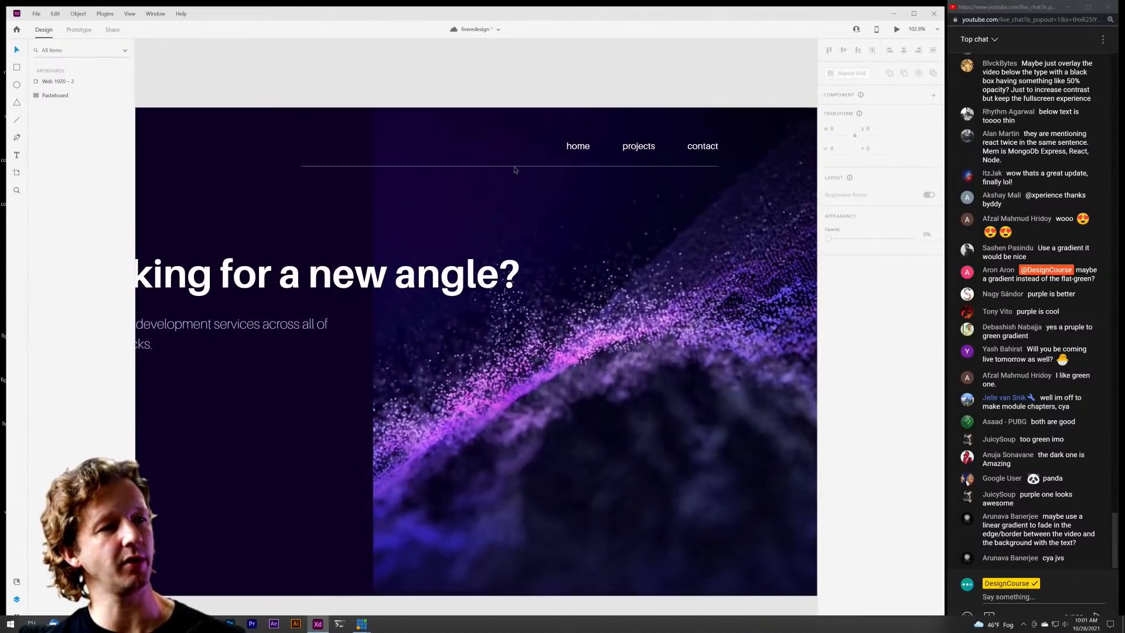
left_click(516, 167)
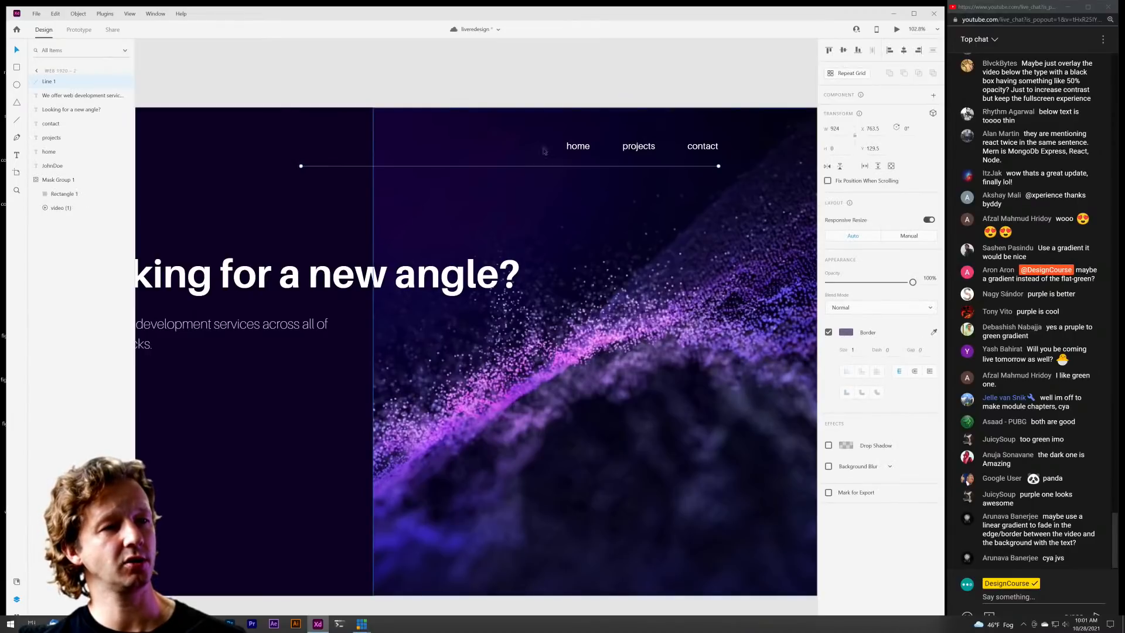
left_click(539, 87)
left_click(547, 166)
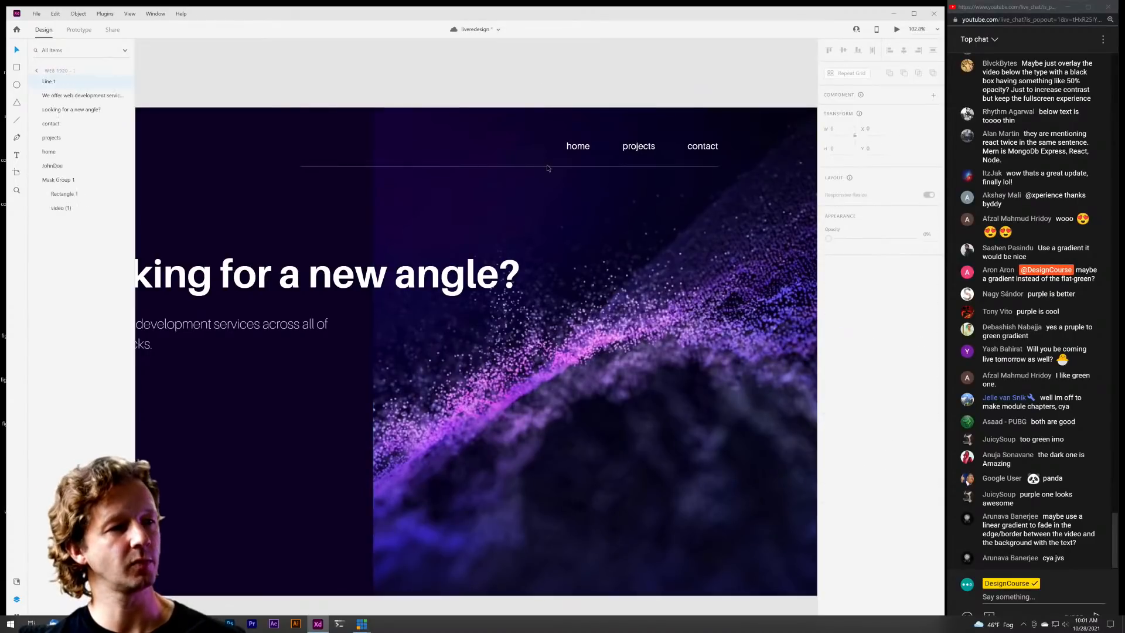
left_click_drag(913, 283, 866, 288)
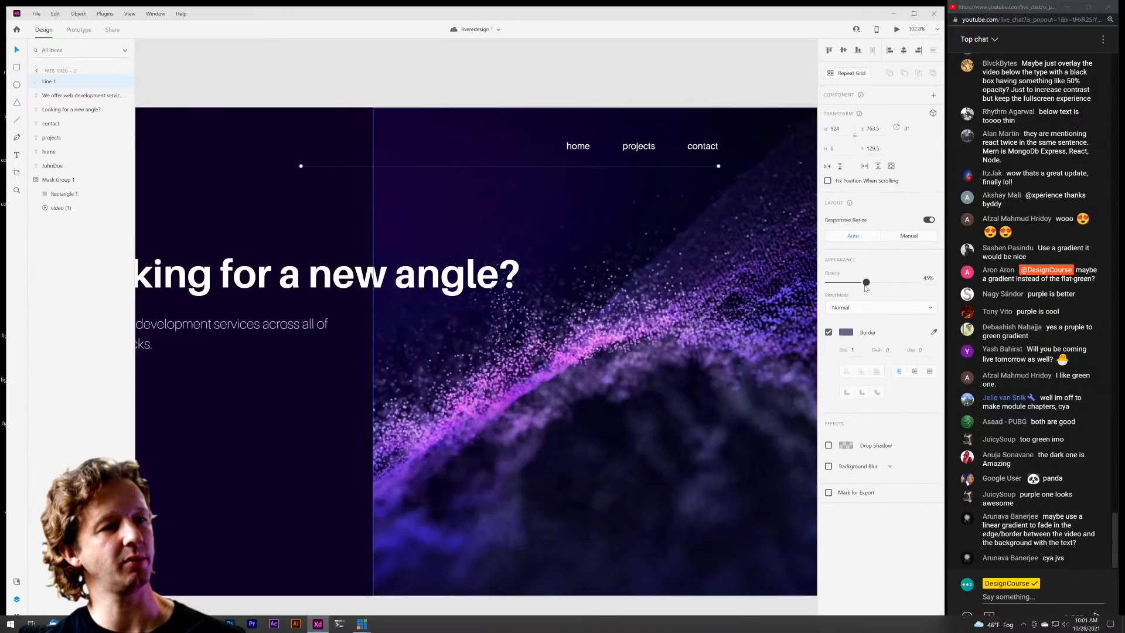
key("ctrl+z")
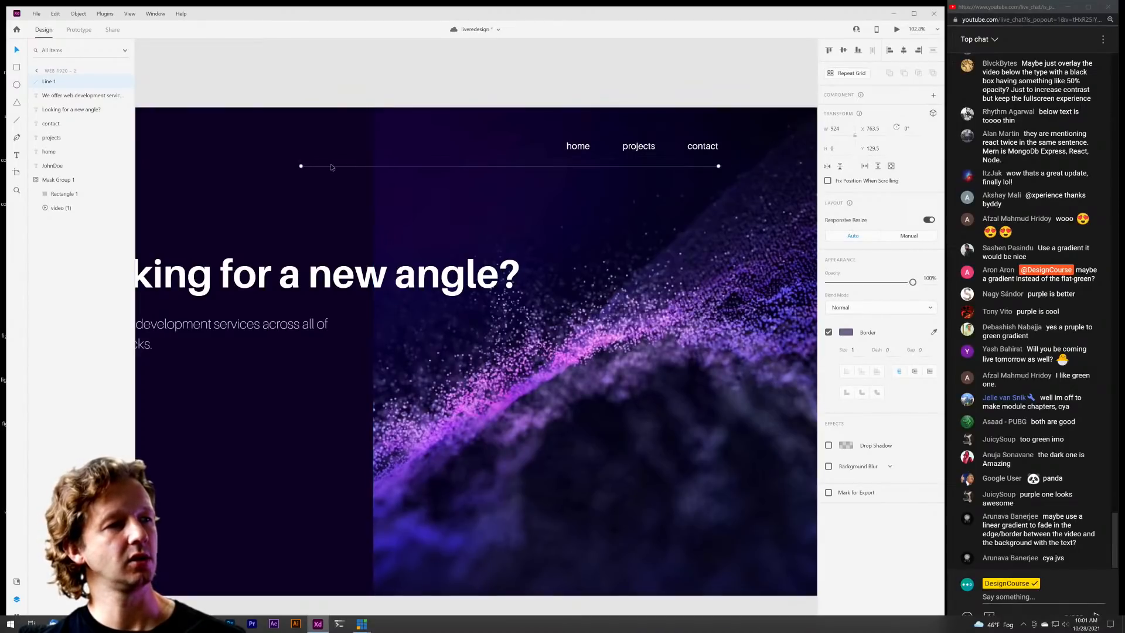
Shorten the navigation line to about 336 px so it starts beneath the home link.
left_click_drag(300, 167, 566, 167)
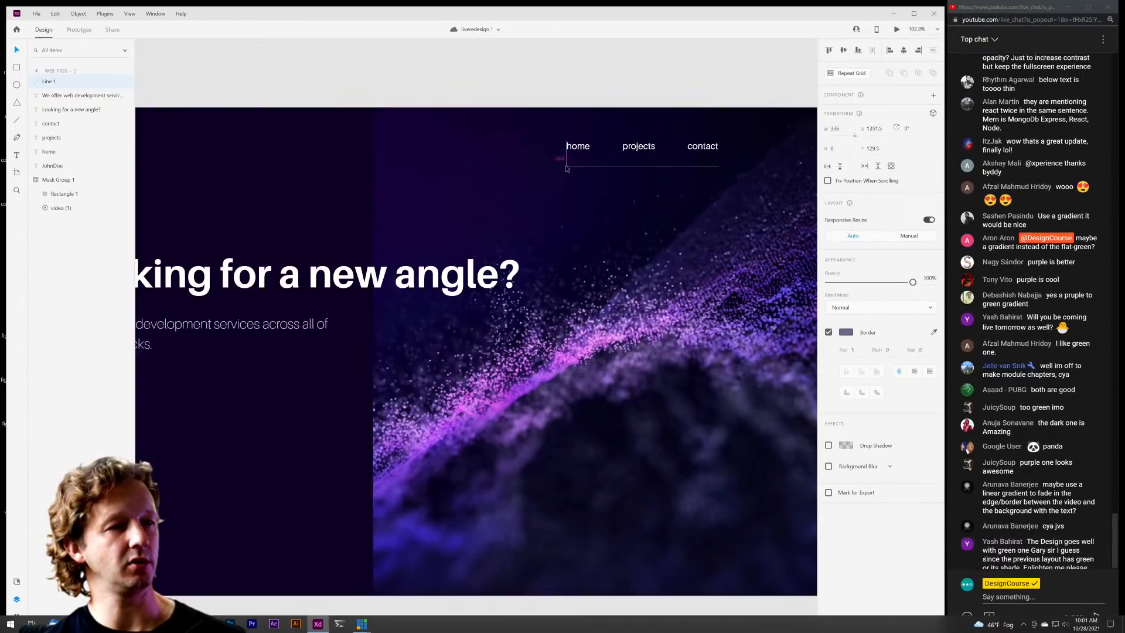
left_click(519, 93)
scroll(661, 287, "down", 5)
scroll(674, 234, "up", 8)
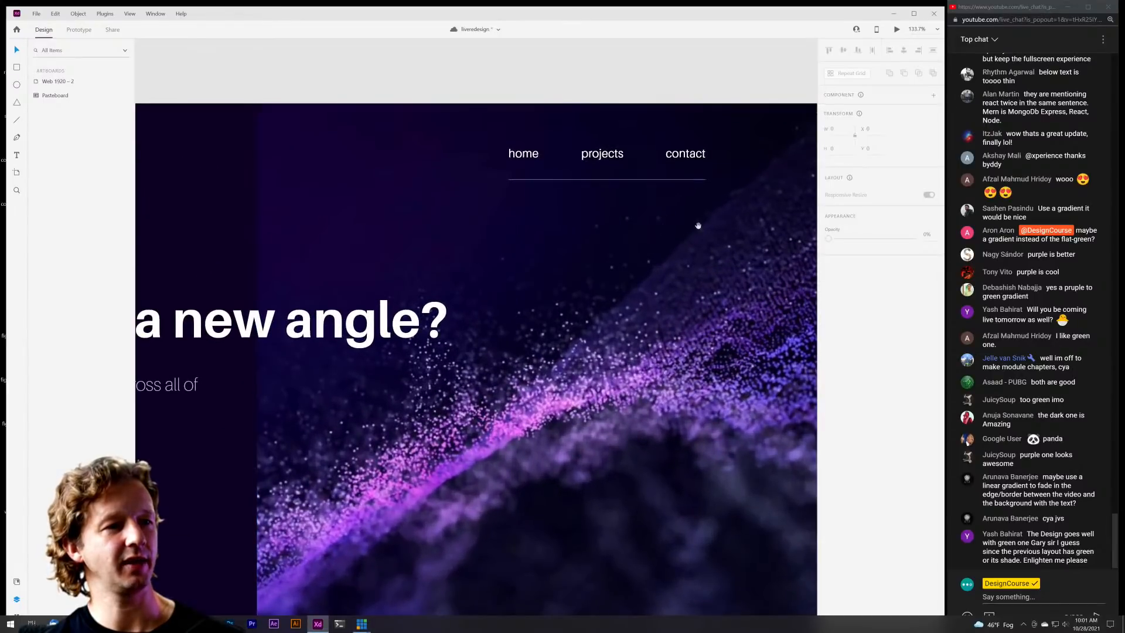
Extend the navigation line's right end past the contact link to the artboard's edge, making it about 572 px long.
left_click_drag(686, 193, 711, 195)
left_click(591, 196)
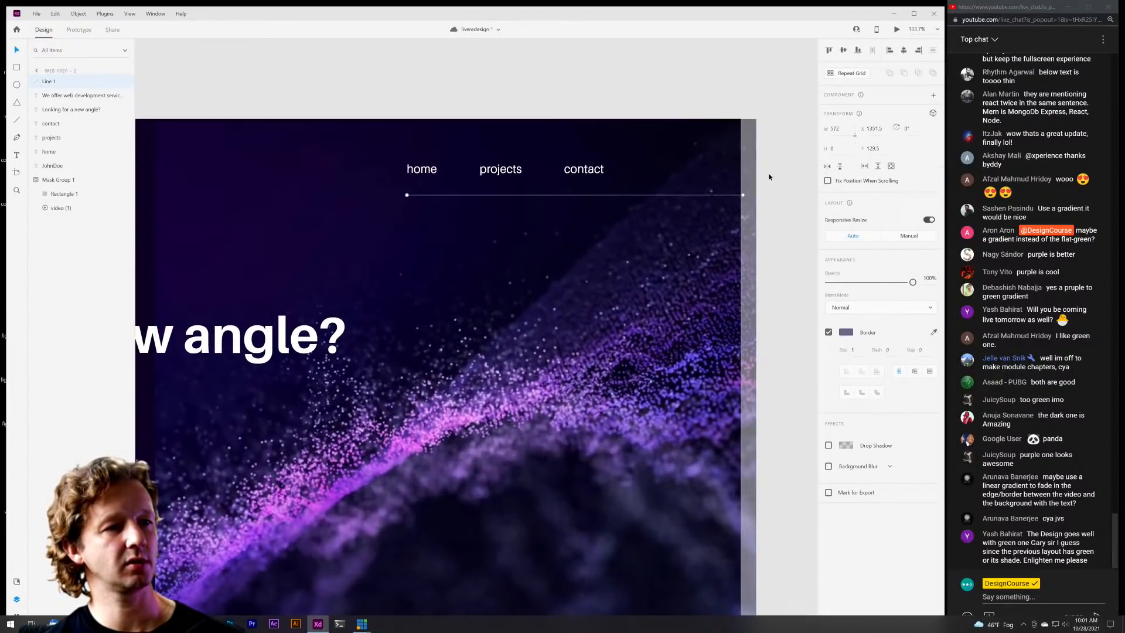
left_click(782, 211)
scroll(779, 240, "down", 5)
scroll(779, 240, "down", 2)
scroll(779, 239, "up", 5)
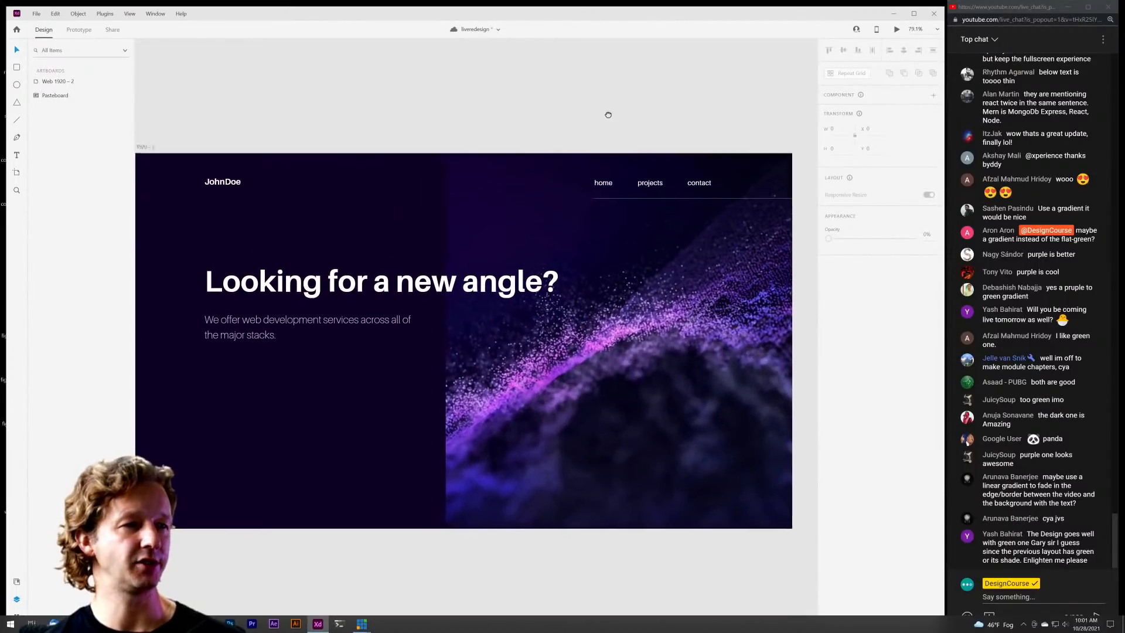
left_click_drag(608, 113, 541, 103)
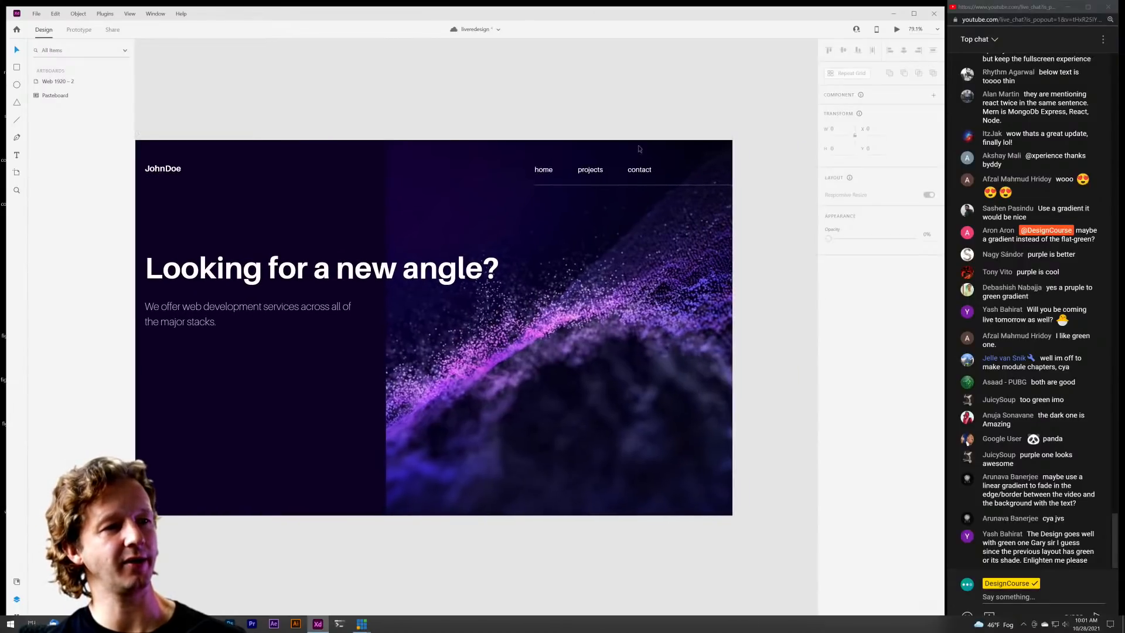
Pull the line's right end back to the contact link and extend its left end beyond the video, about 924 px long.
left_click(668, 186)
left_click_drag(729, 186, 651, 186)
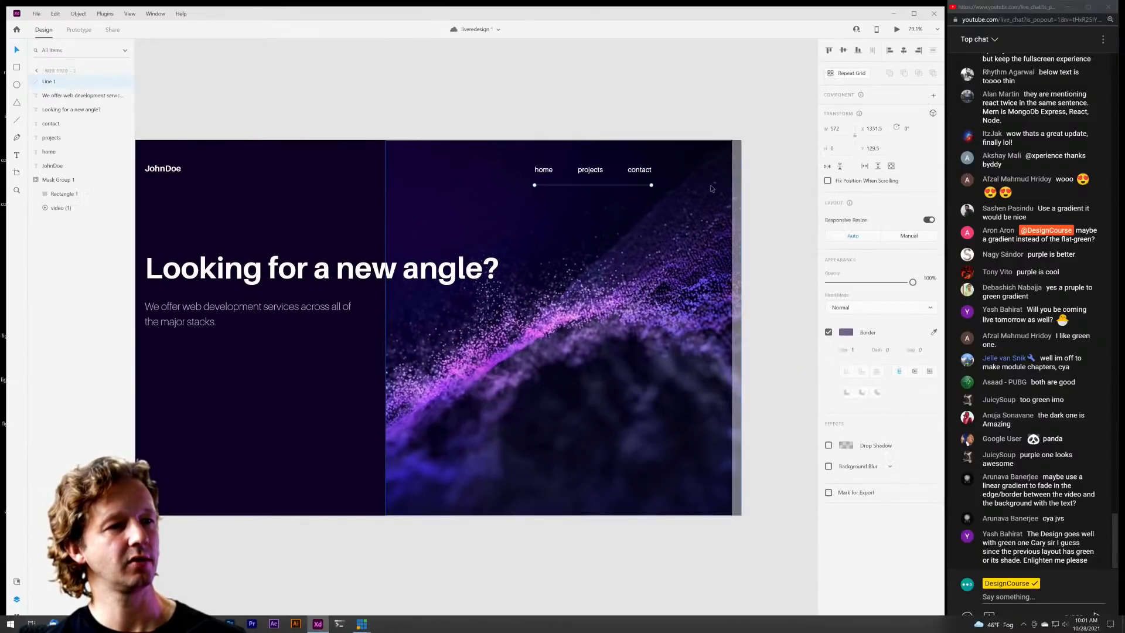
left_click_drag(531, 185, 329, 185)
left_click(440, 115)
left_click_drag(424, 94, 468, 95)
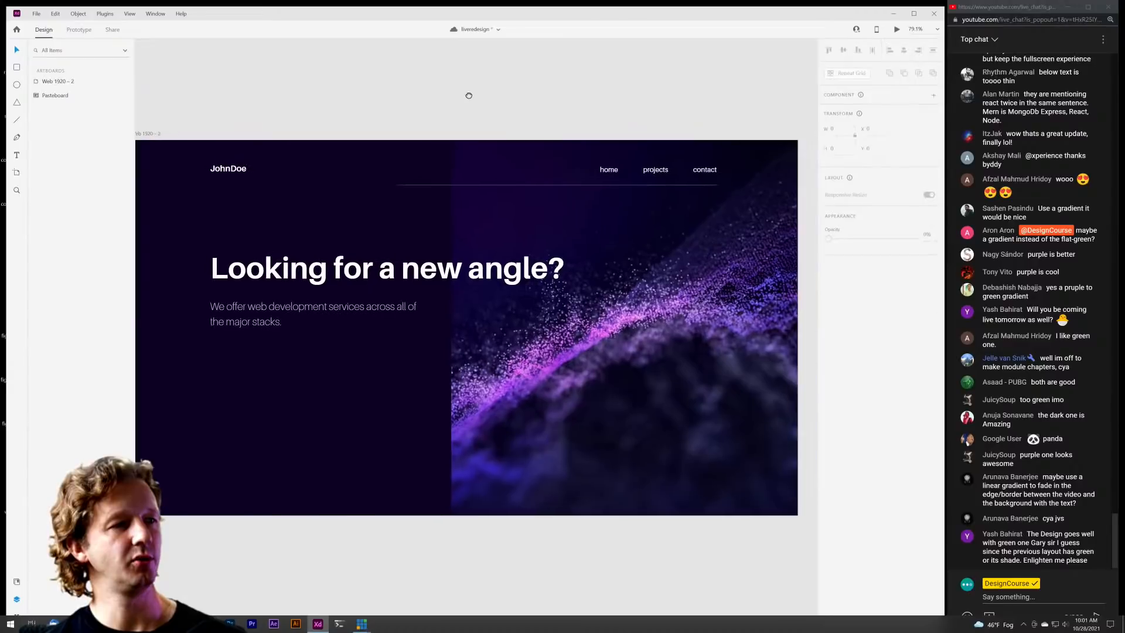
Extend the line's left end to the logo's left edge so it underlines the whole header, about 1458 px long.
left_click(403, 187)
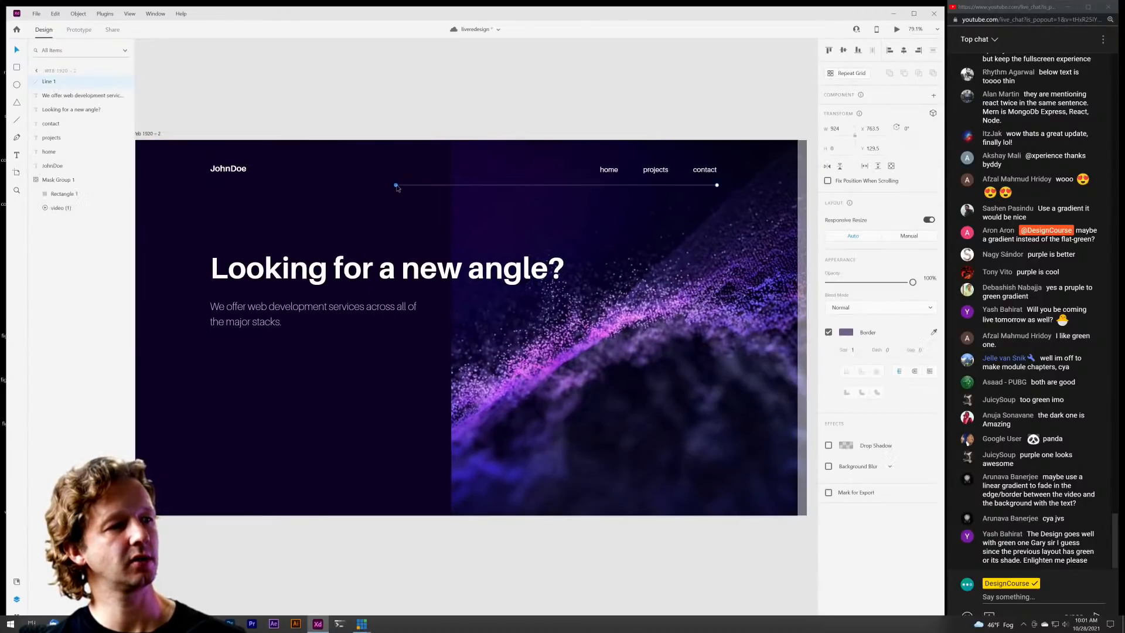
left_click_drag(396, 185, 219, 193)
left_click(302, 222)
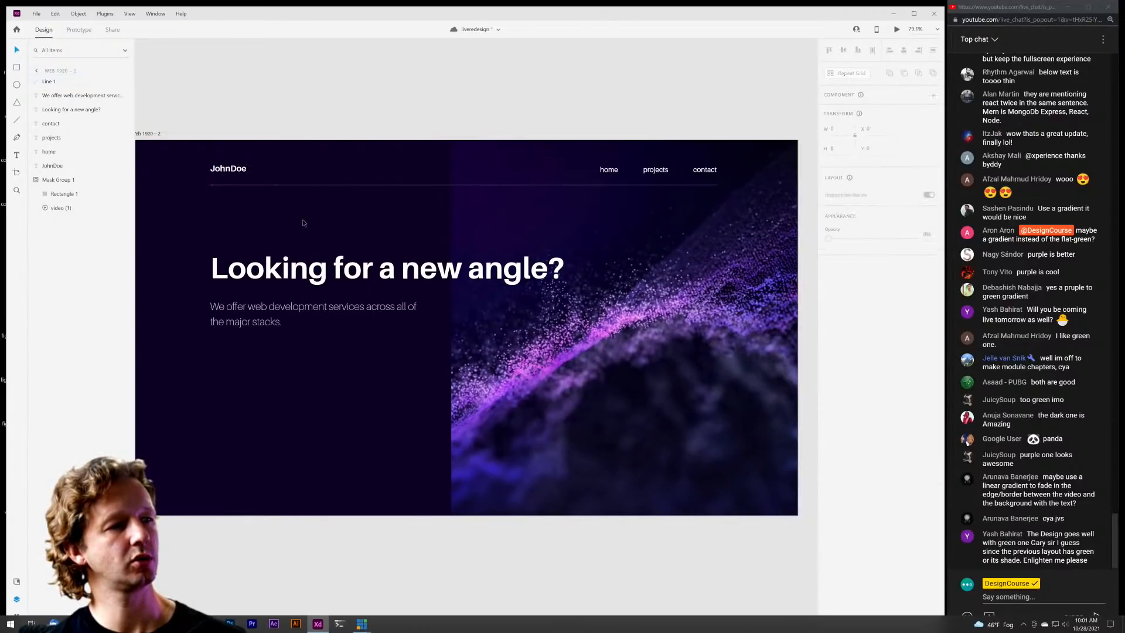
scroll(354, 220, "down", 3)
scroll(354, 220, "up", 3)
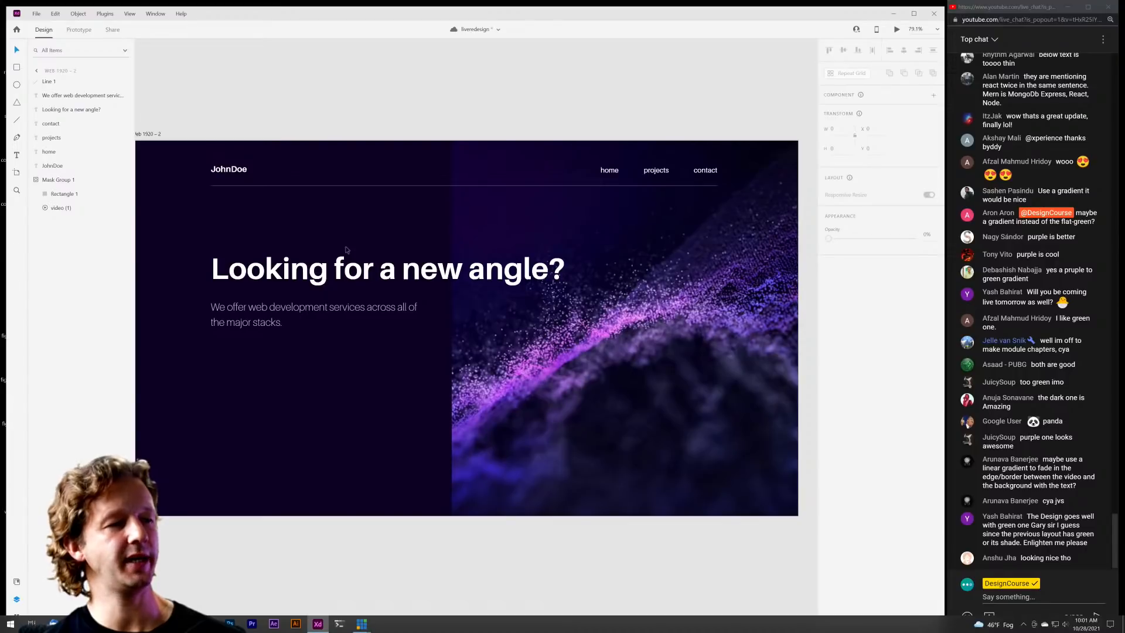
Shorten the line beneath the logo so its right end stops just before the video.
left_click(291, 187)
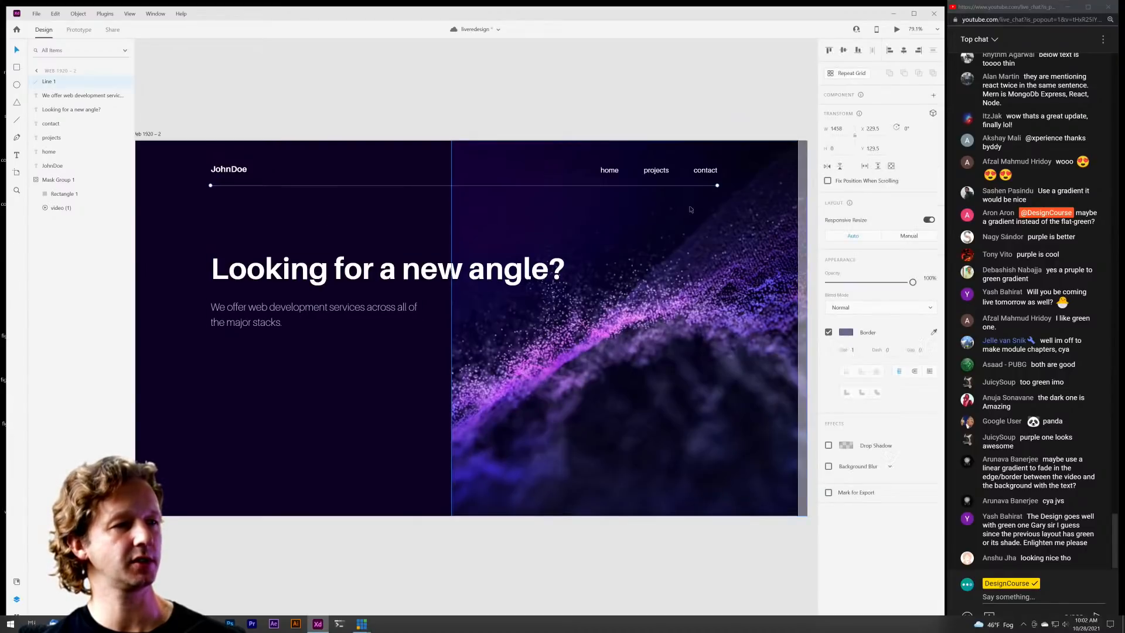
left_click_drag(718, 185, 420, 193)
left_click(400, 94)
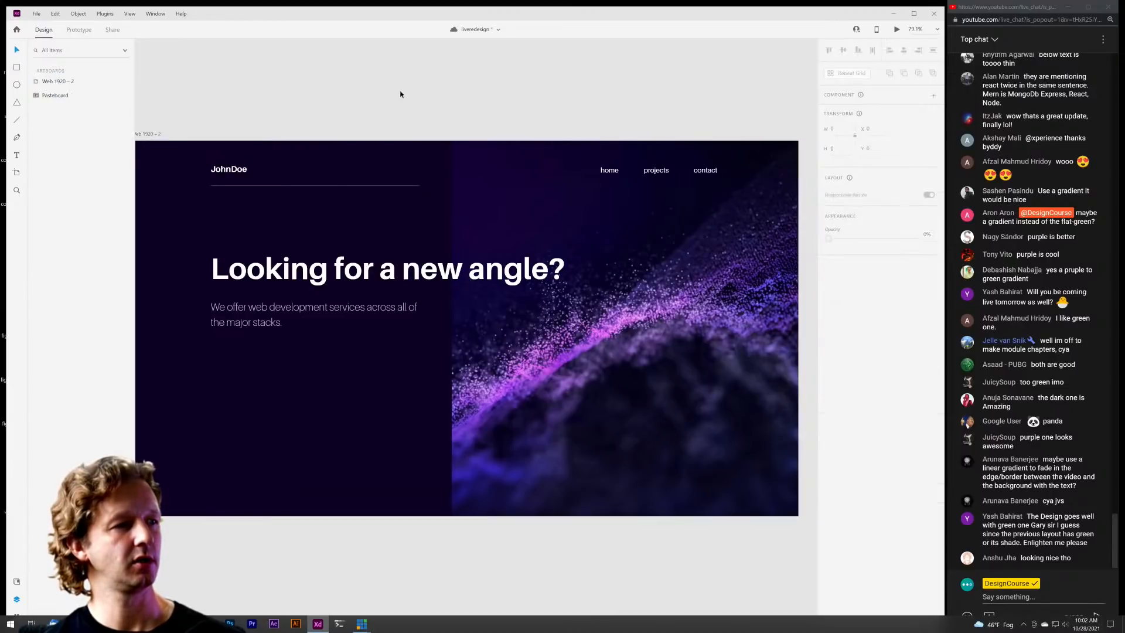
scroll(433, 96, "left", 3)
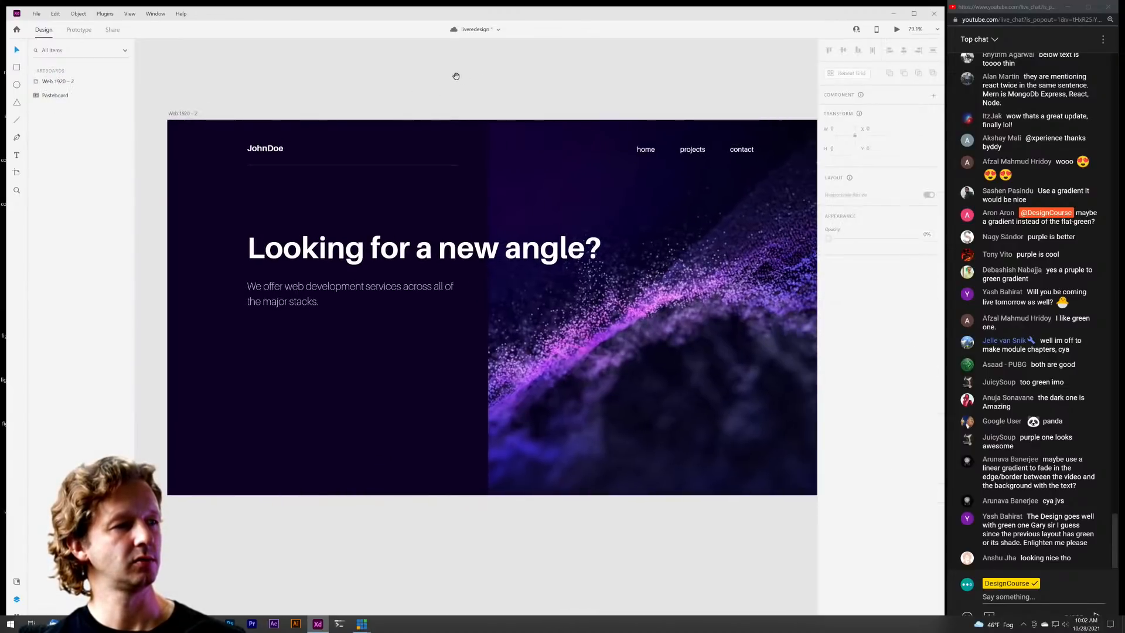
Turn the line vertical, about 1061 px long, and place it left of the headline, running from the headline's top past the artboard's bottom.
left_click(455, 166)
left_click_drag(456, 167, 253, 409)
left_click_drag(259, 456, 255, 516)
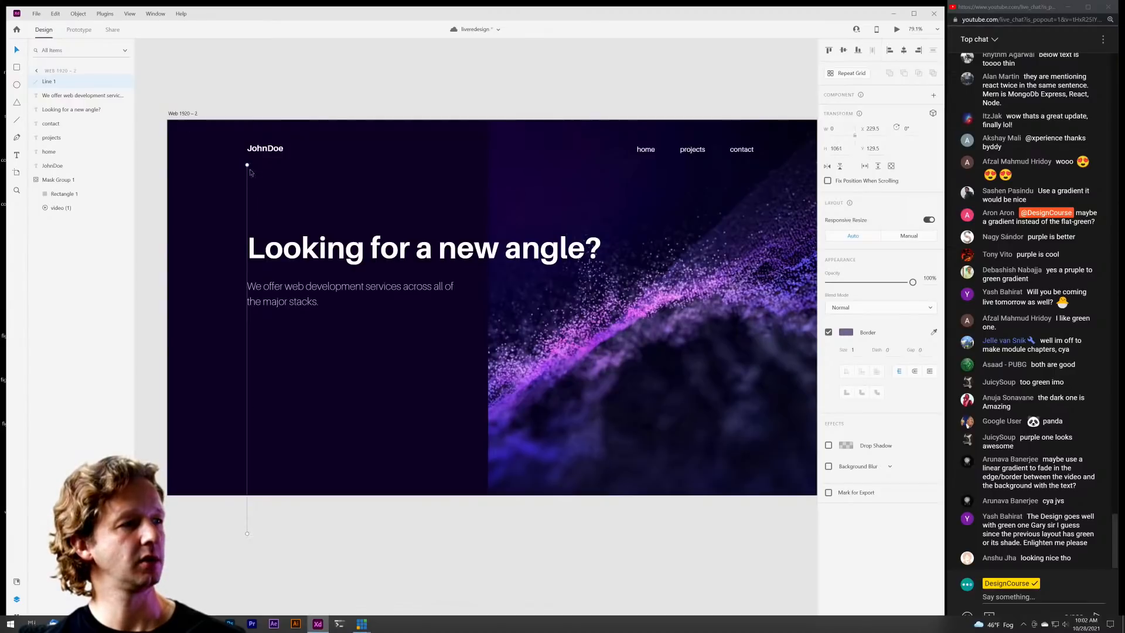
left_click_drag(248, 182, 213, 254)
key("Escape")
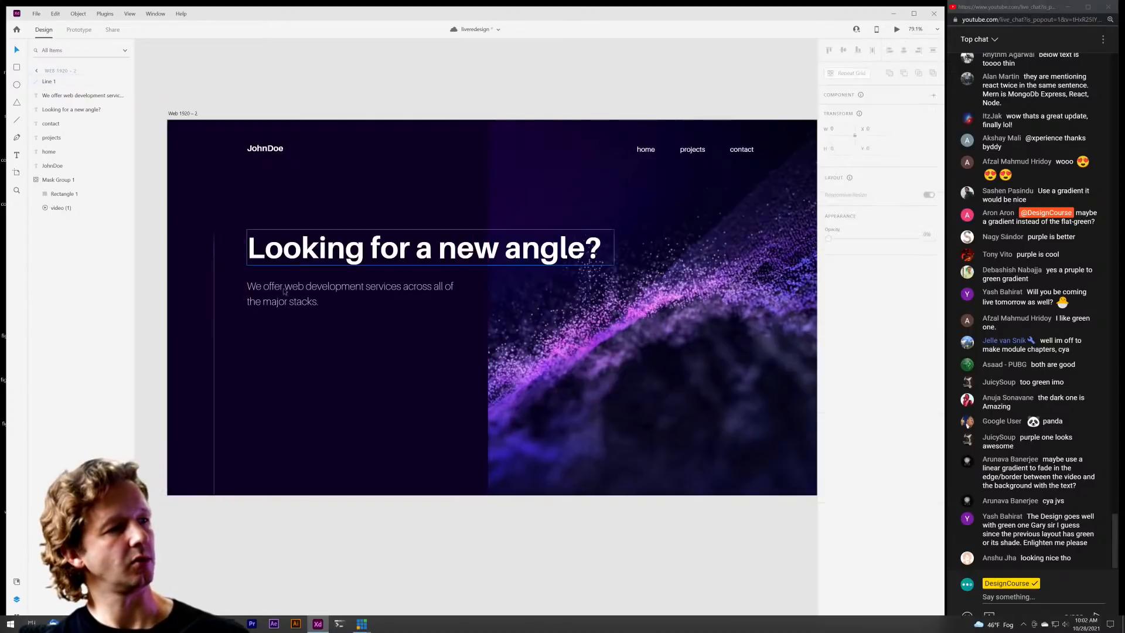
left_click_drag(373, 346, 388, 343)
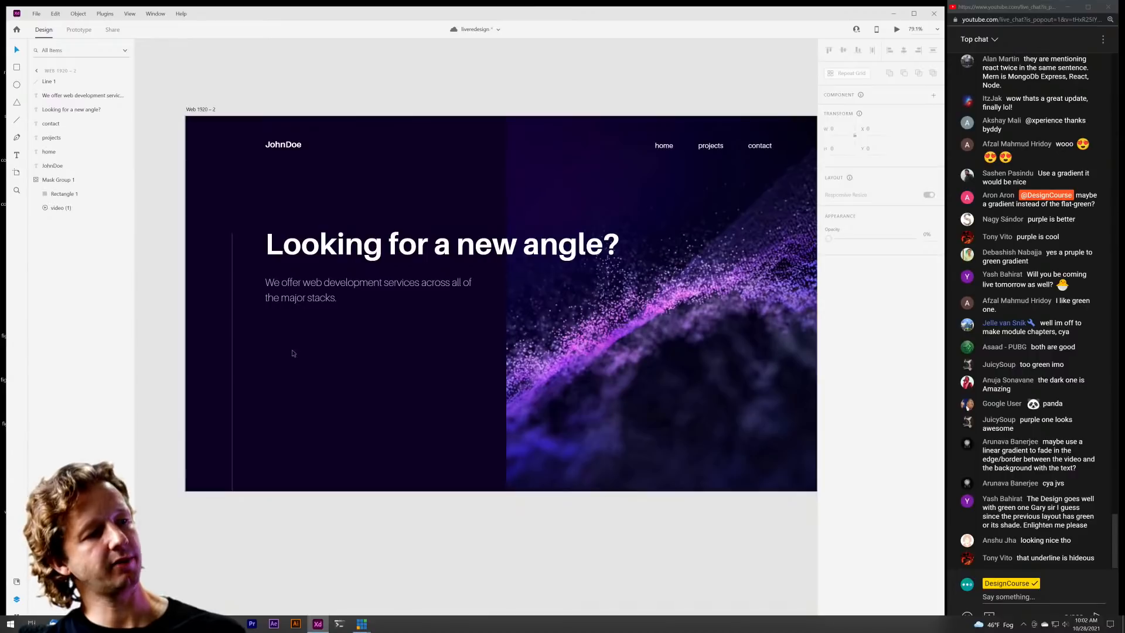
Preview the page design in a separate window, check it at a smaller window size and close the preview.
left_click(606, 360)
left_click(759, 94)
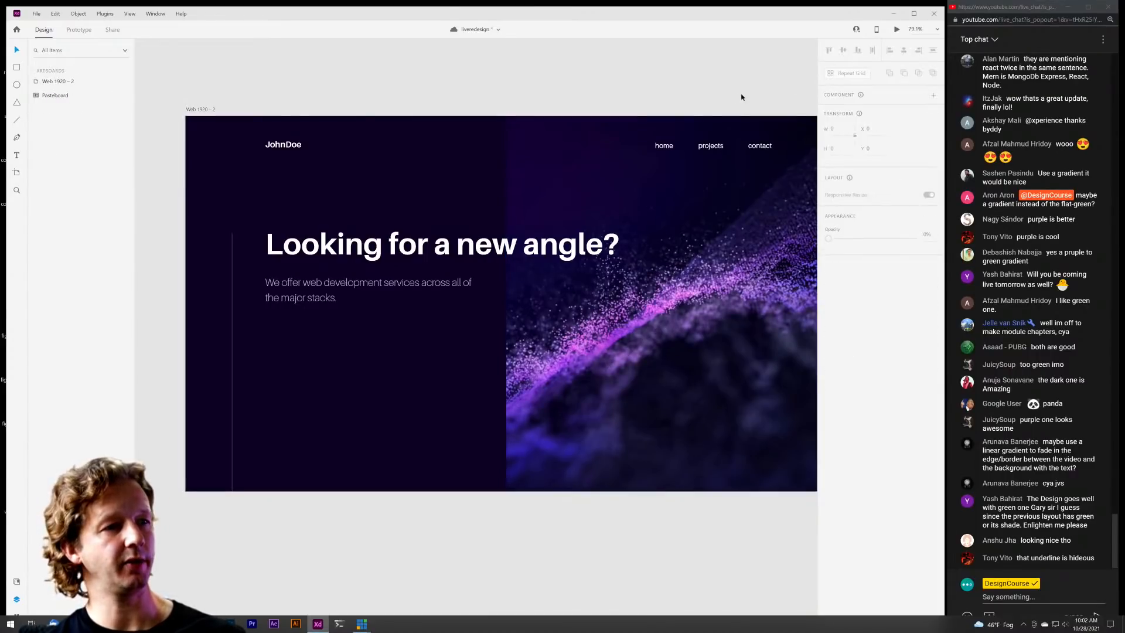
key("ctrl+Return")
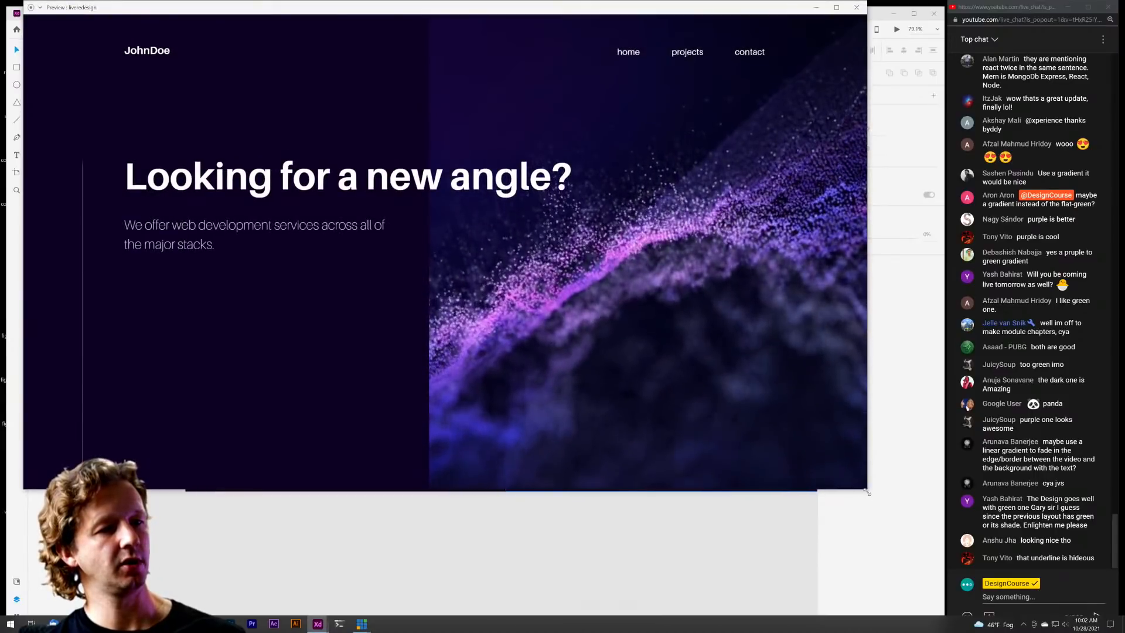
left_click_drag(867, 492, 569, 335)
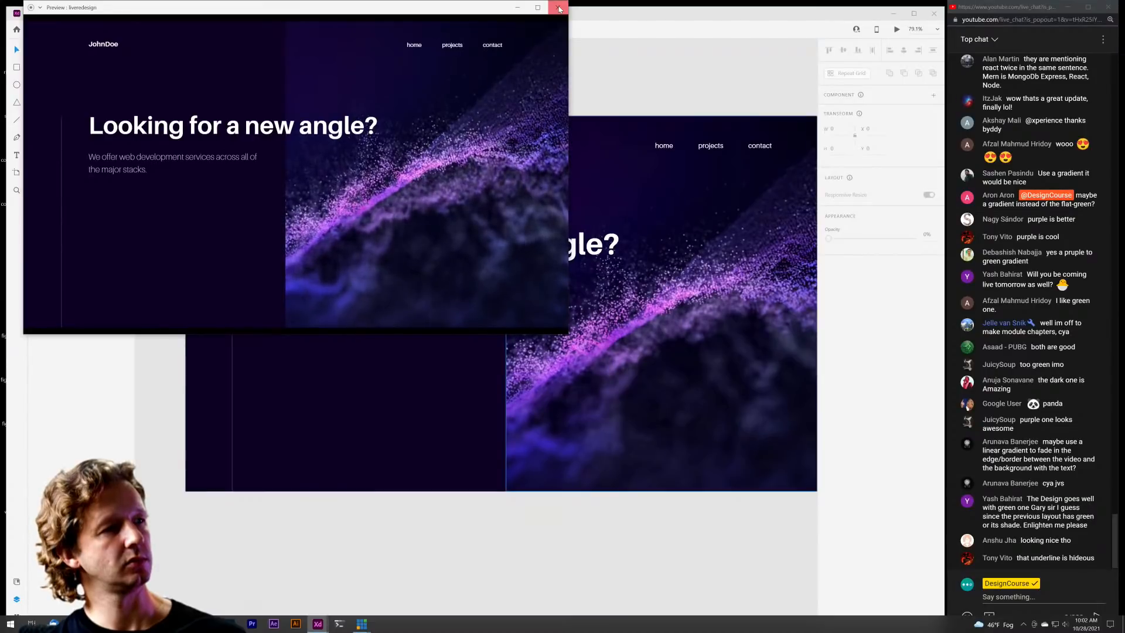
left_click(558, 8)
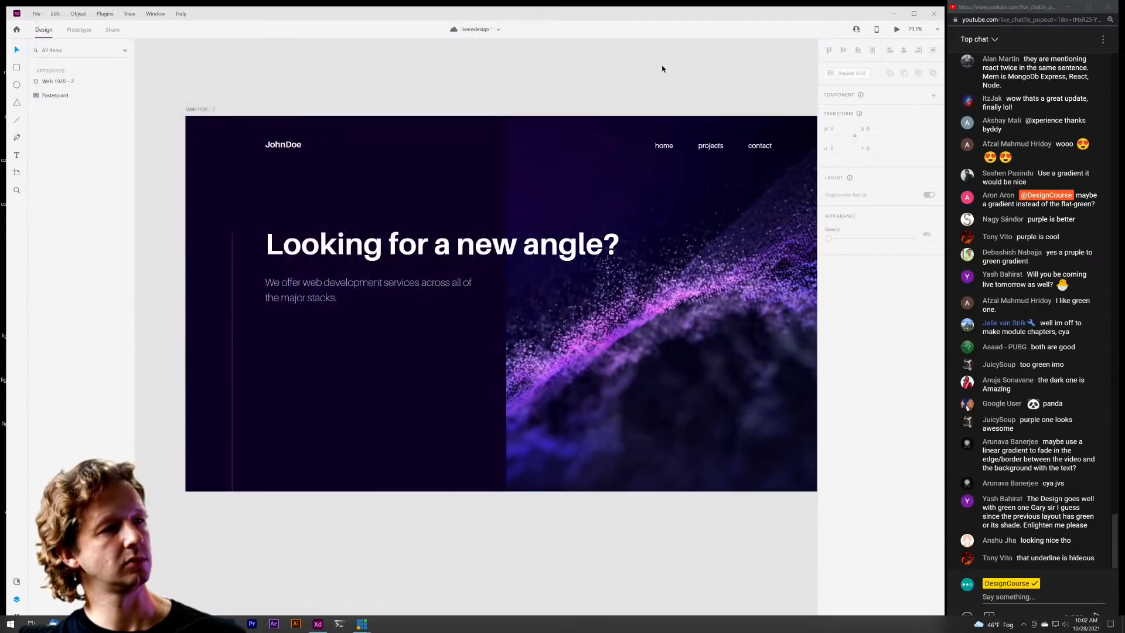
Compare the redesigned hero with the original artboard, including its explore button and social icons, and return to the redesign.
left_click_drag(652, 93, 620, 113)
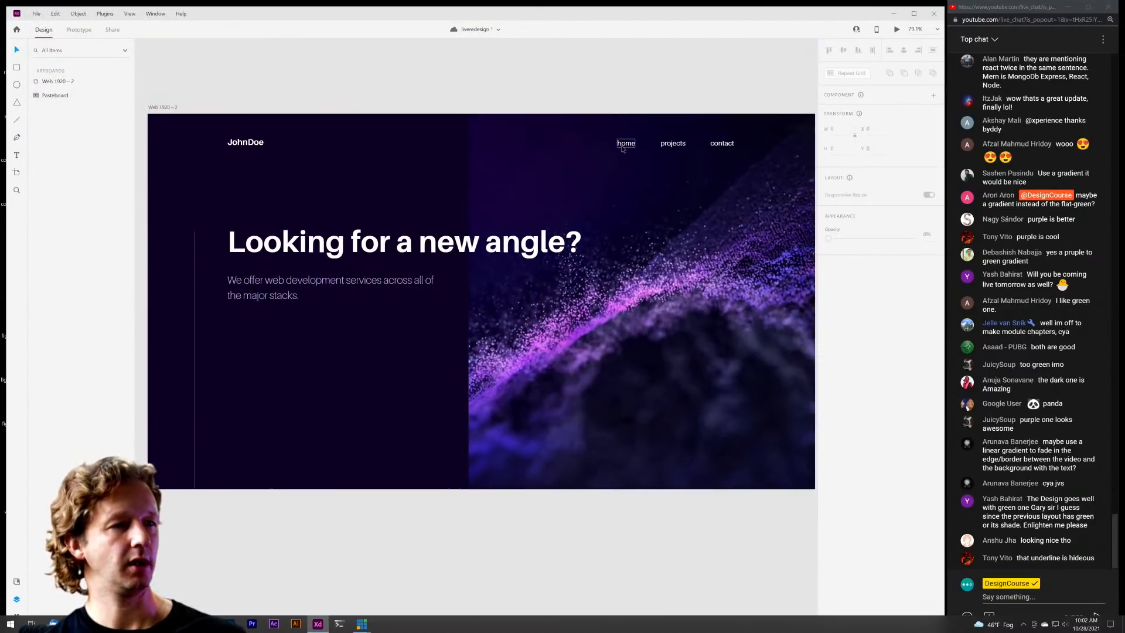
left_click_drag(439, 78, 434, 73)
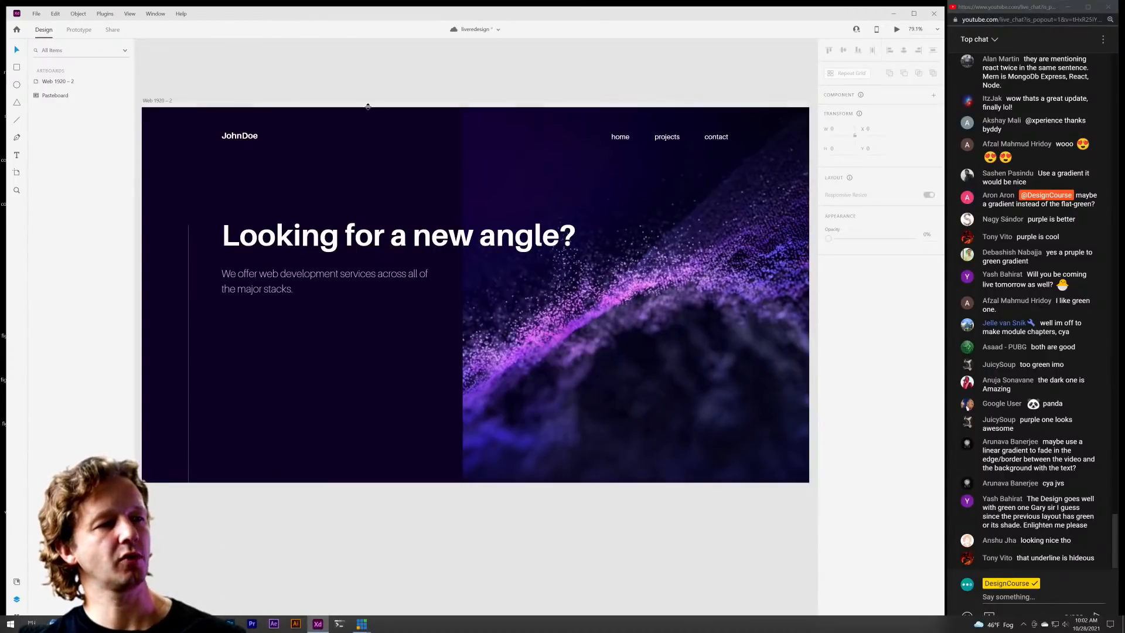
scroll(387, 117, "down", 2)
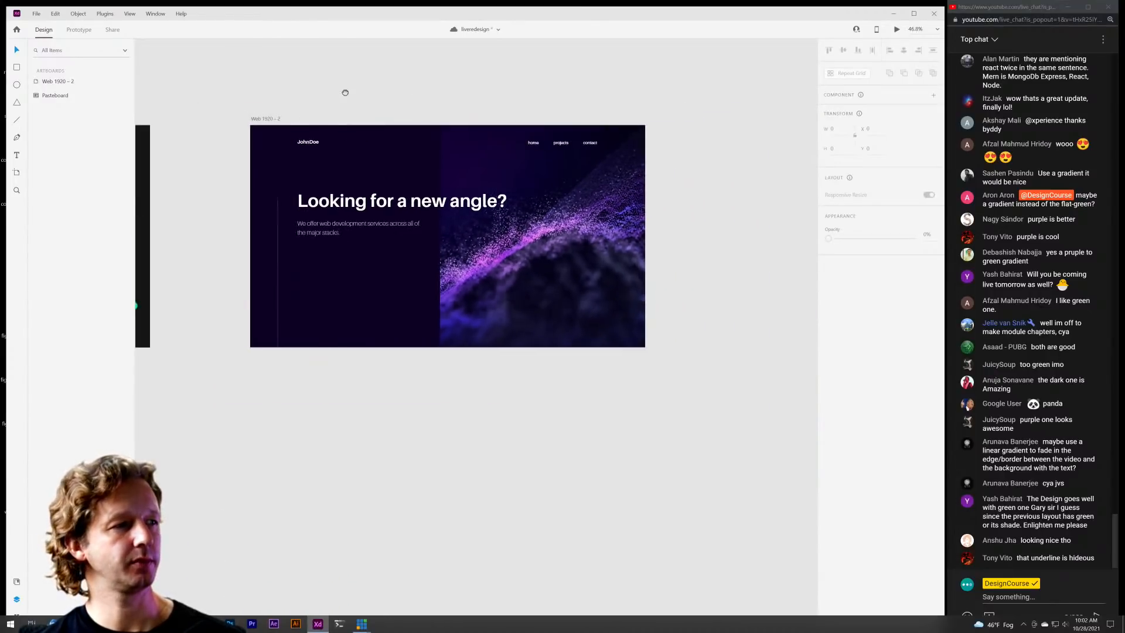
left_click_drag(344, 93, 690, 102)
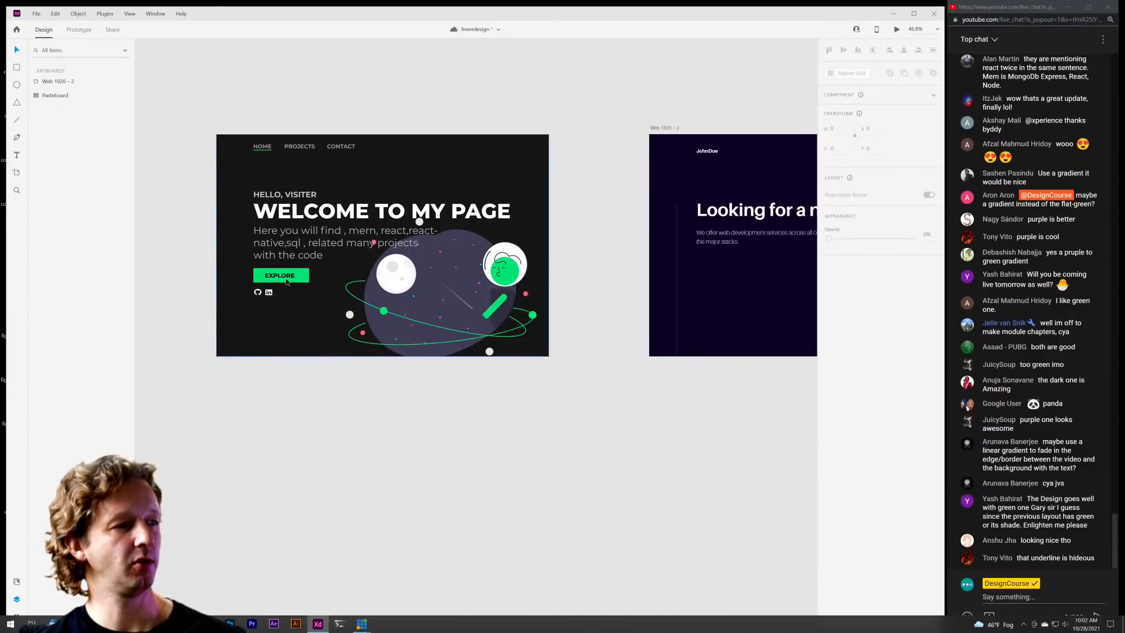
left_click_drag(585, 100, 275, 137)
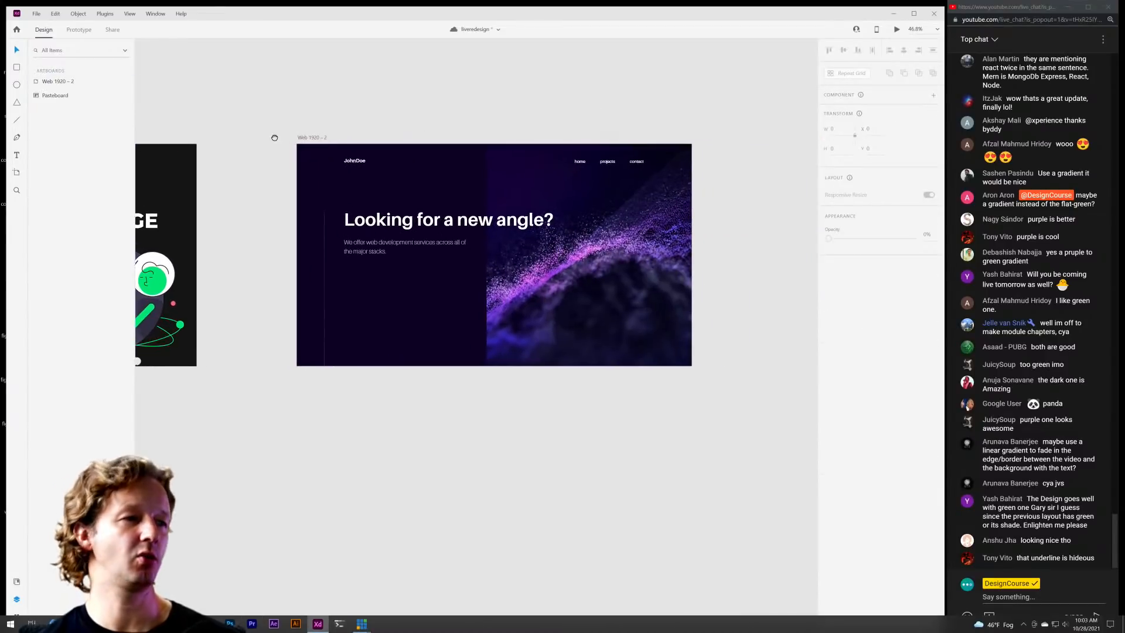
scroll(482, 133, "up", 3)
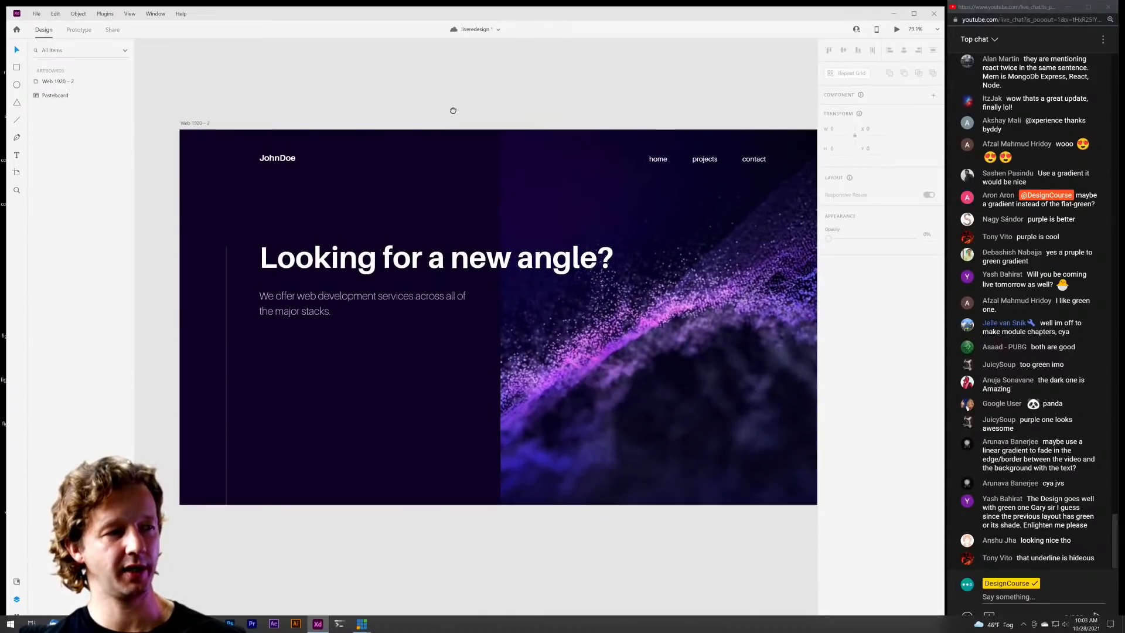
left_click_drag(453, 110, 437, 107)
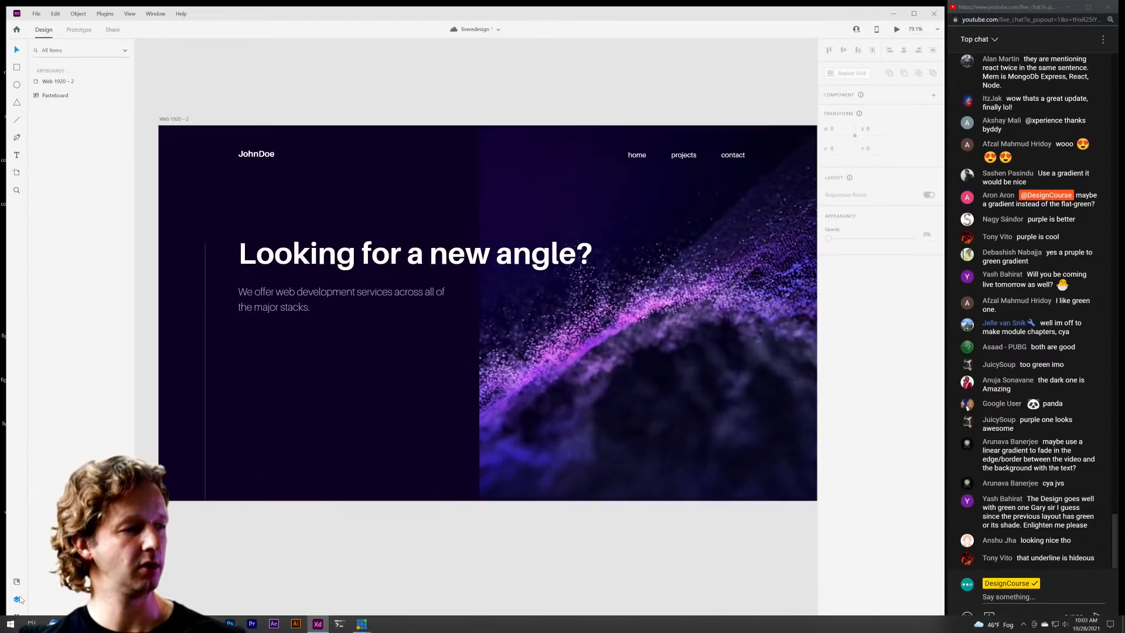
left_click_drag(357, 121, 312, 117)
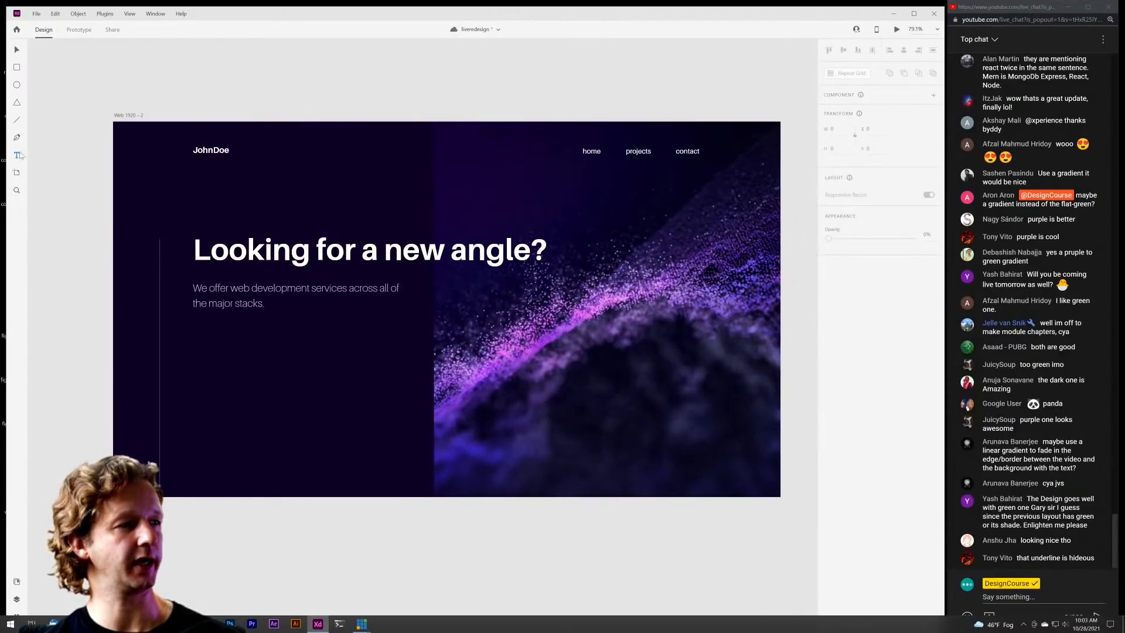
Duplicate the headline below the paragraph and replace the copy's text with "Explore".
left_click(317, 252)
left_click_drag(317, 259, 317, 370)
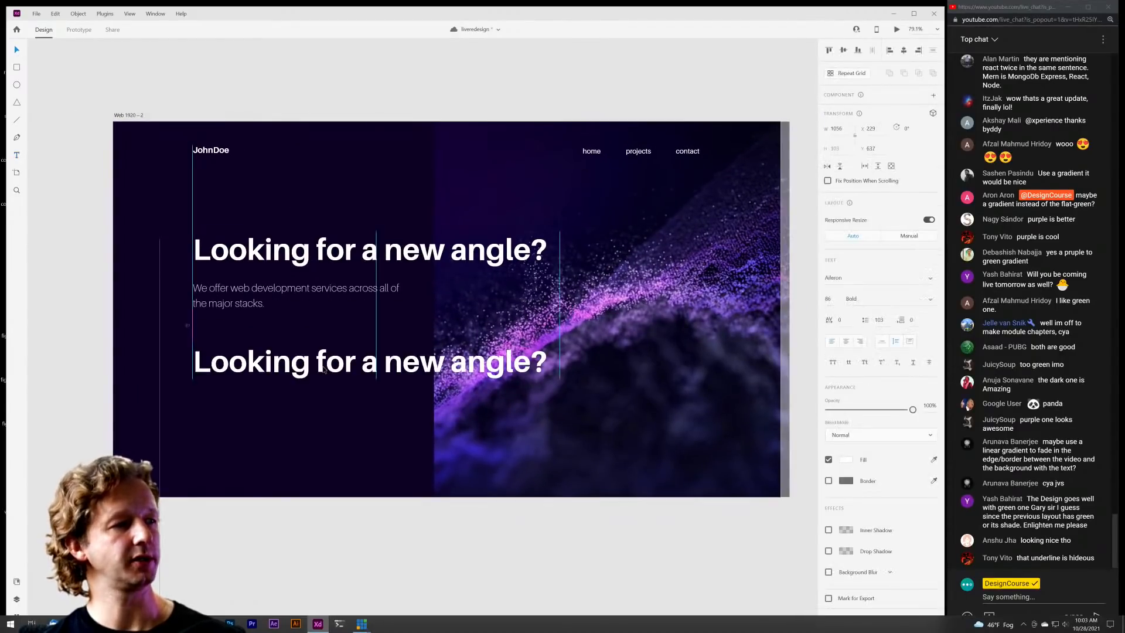
double_click(309, 369)
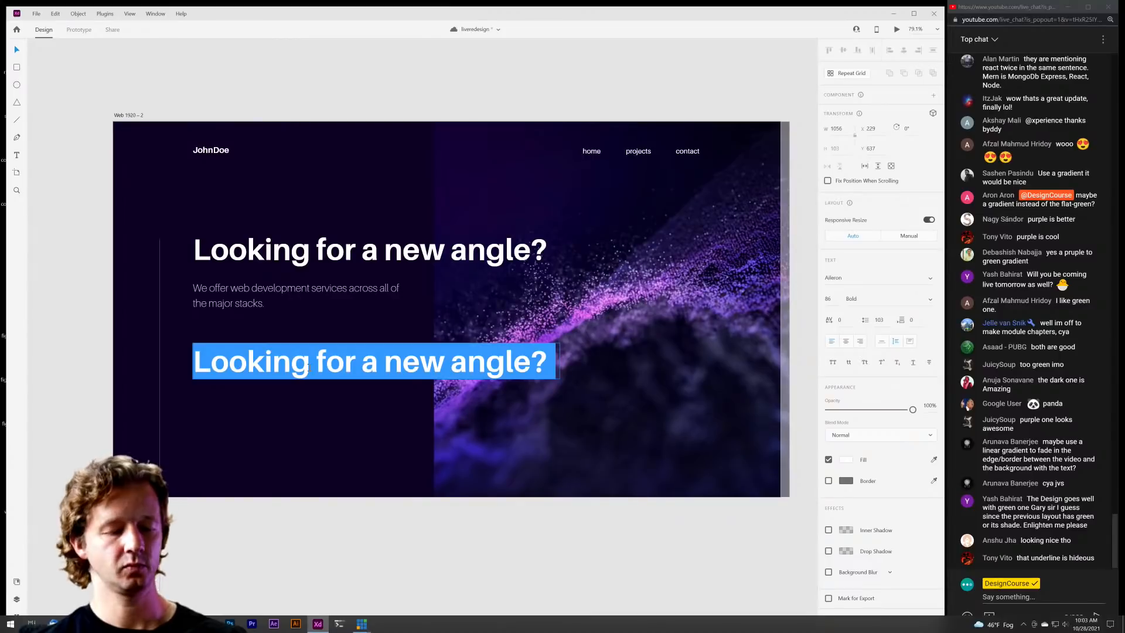
type("Explorew")
key("BackSpace")
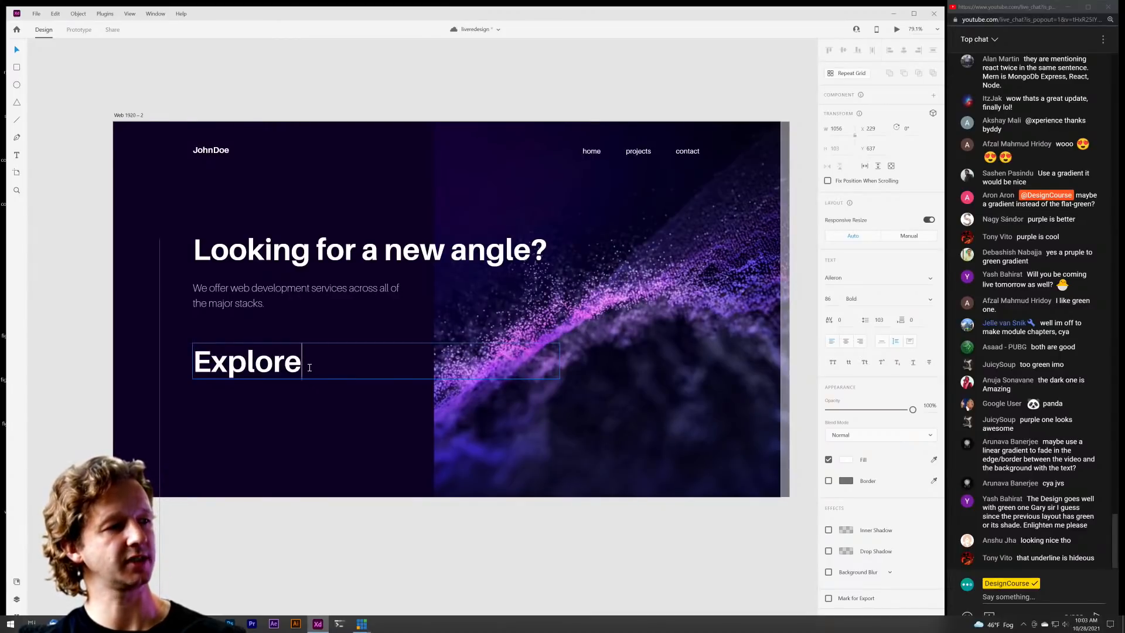
key("Escape")
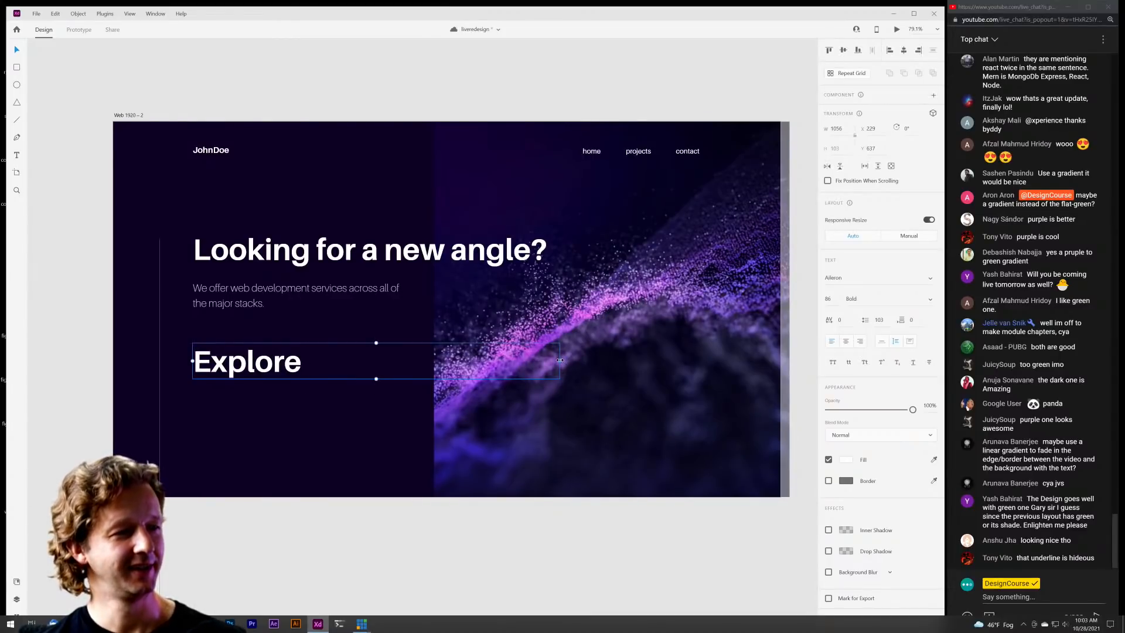
Set the Explore text to auto width and reduce its font size to 41, comparing it with the logo's size.
left_click_drag(560, 361, 323, 360)
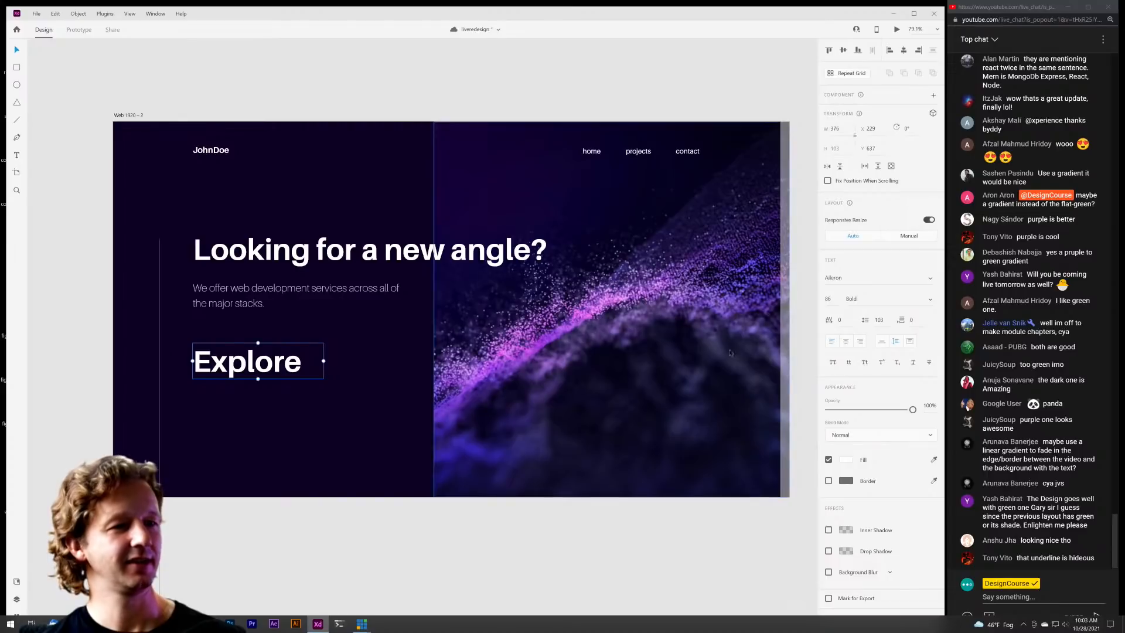
left_click(881, 341)
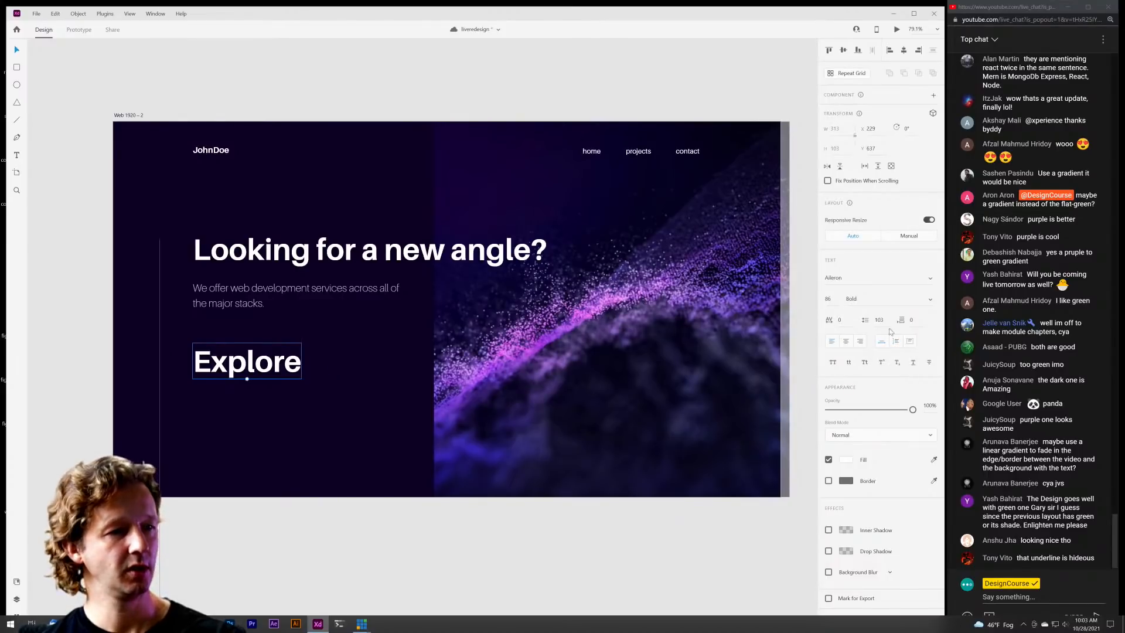
left_click(827, 298)
key("Down")
key("Down")
key("Down")
key("Down")
key("Down")
key("Down")
key("Down")
key("Down")
key("Down")
key("Down")
key("Down")
key("Down")
key("Down")
key("Down")
key("Down")
key("Down")
key("Down")
key("Down")
key("Down")
key("Down")
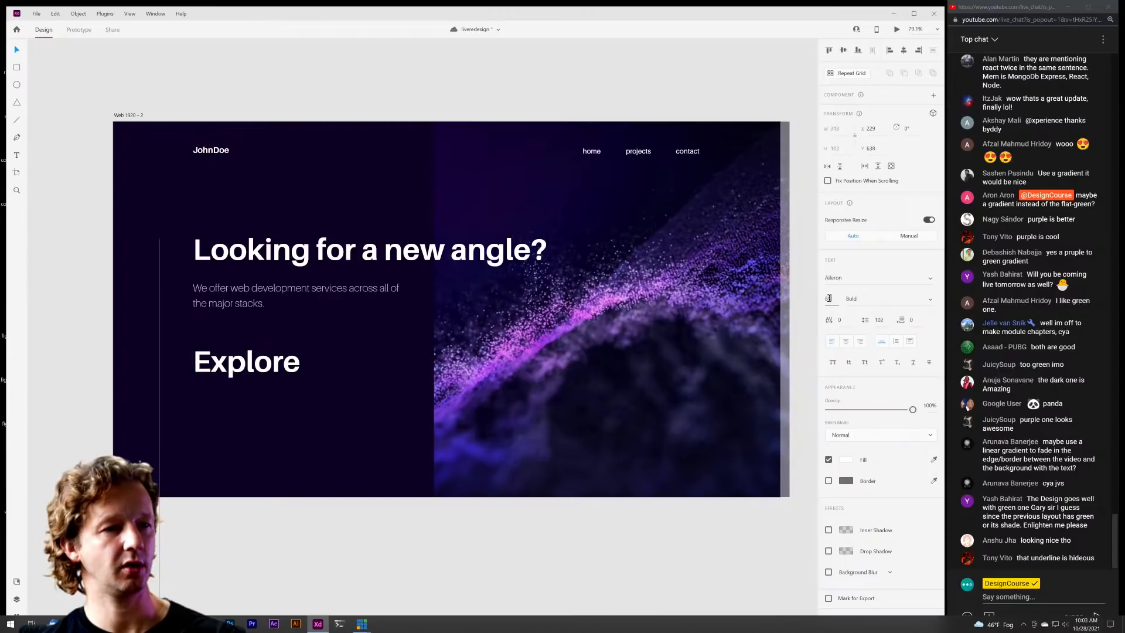
key("Down")
key("Down")
key("Down")
key("Down")
key("Down")
key("Down")
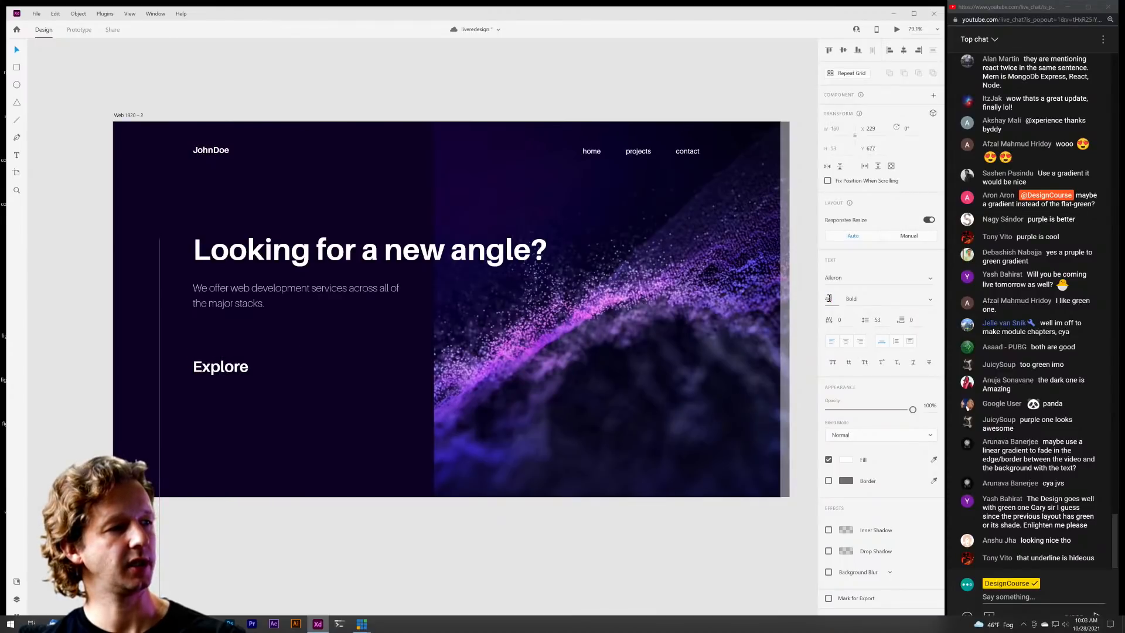
left_click(218, 152)
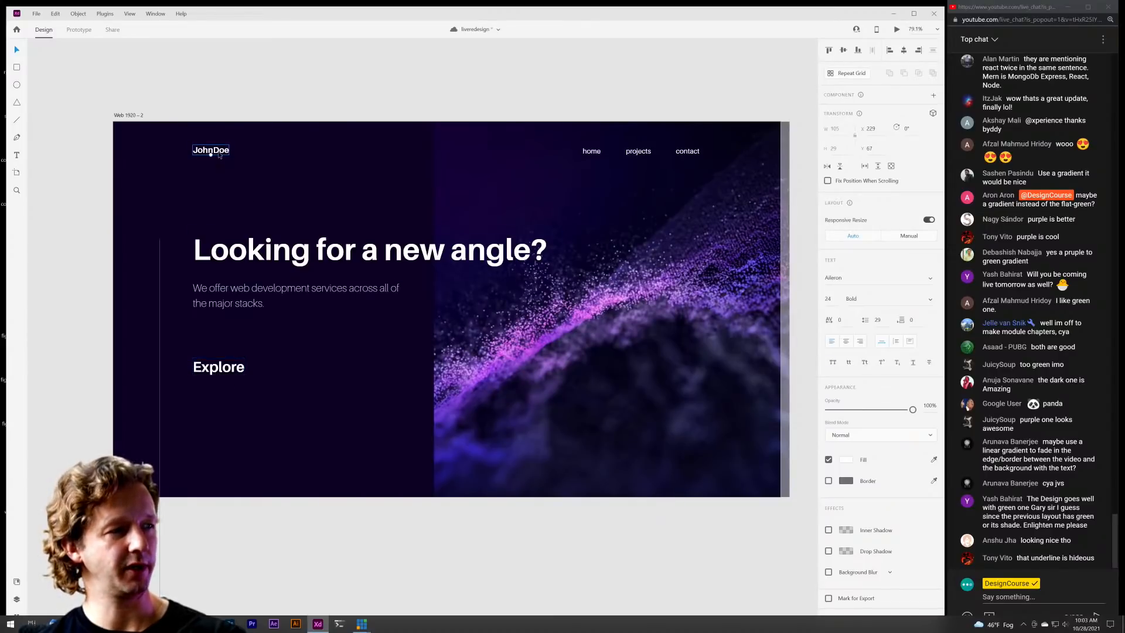
left_click(226, 374)
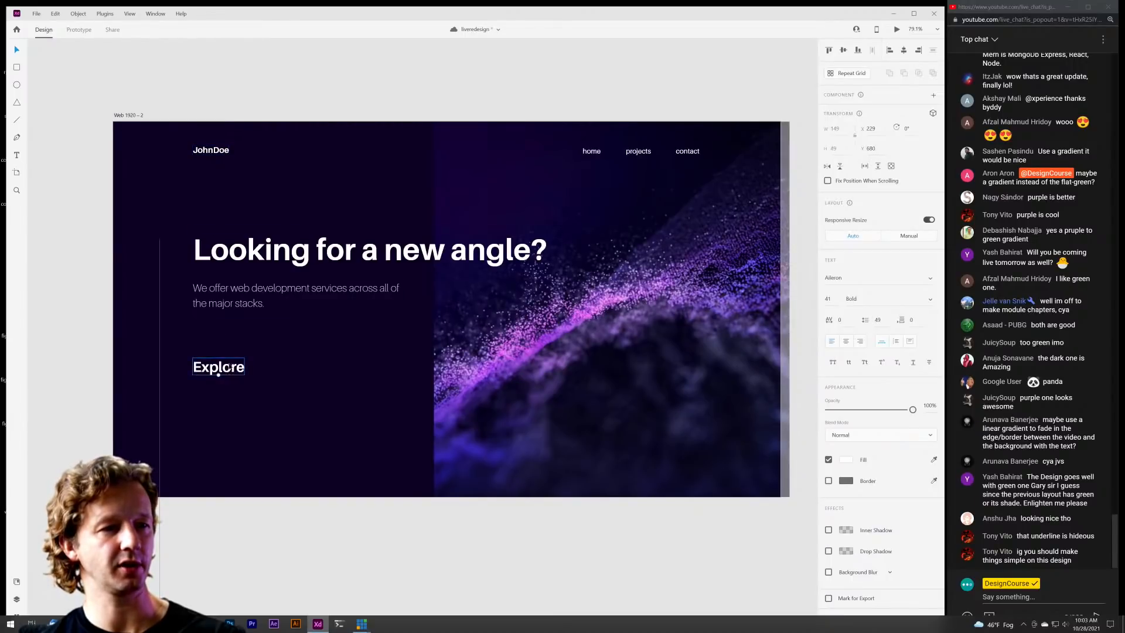
left_click(212, 155)
left_click(218, 373)
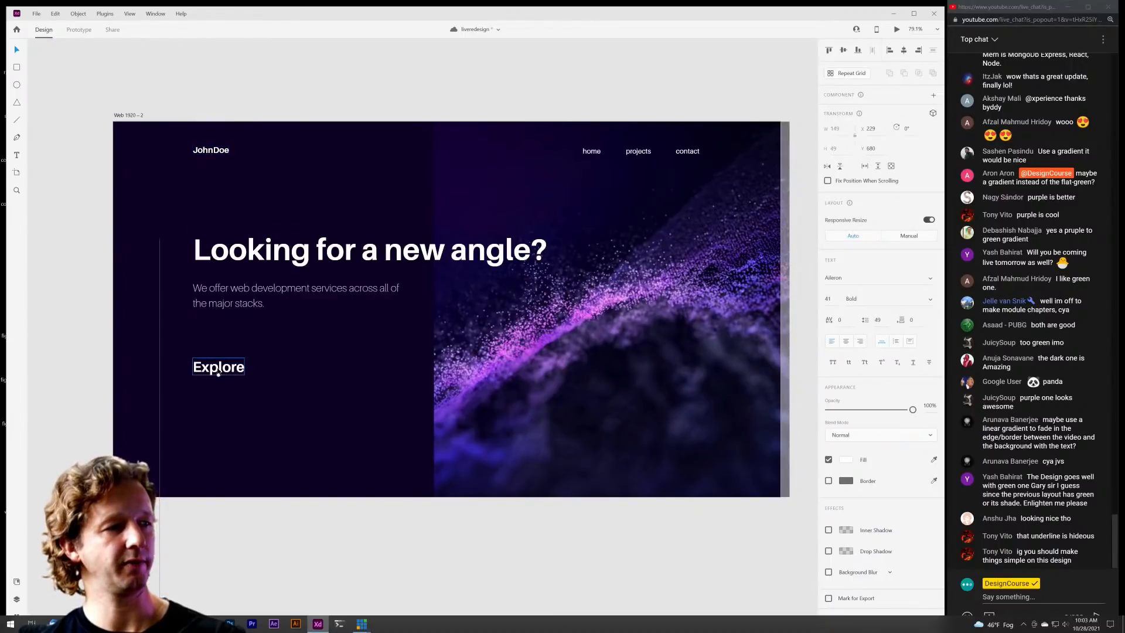
left_click(328, 363)
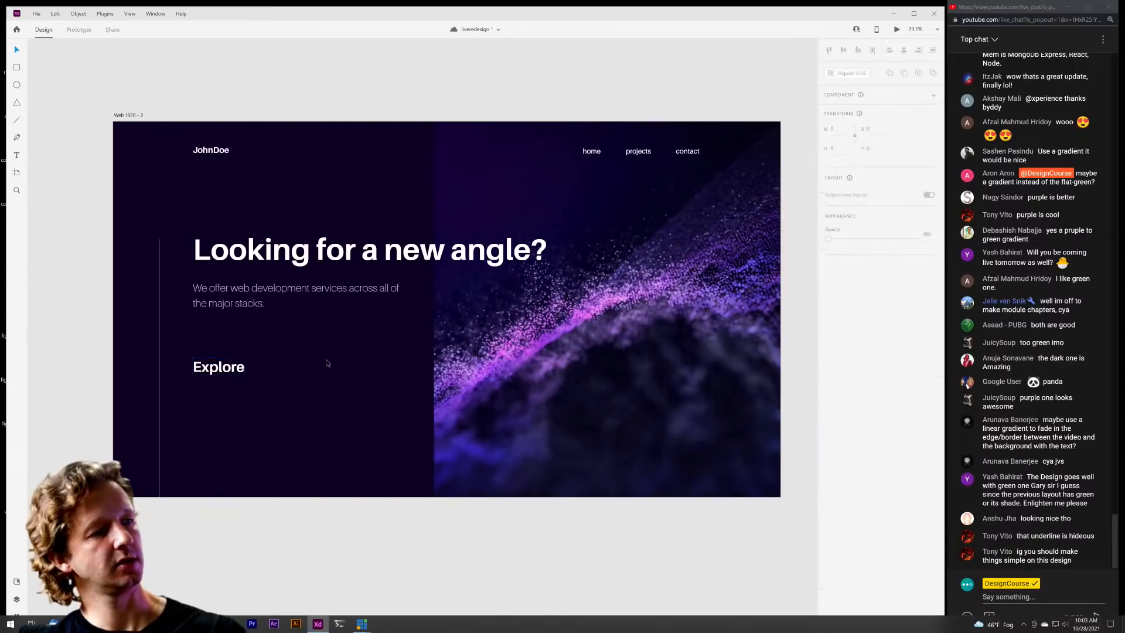
Try colours sampled from the artboard on the Explore text, and settle on a bright violet fill from the colour picker.
left_click(222, 376)
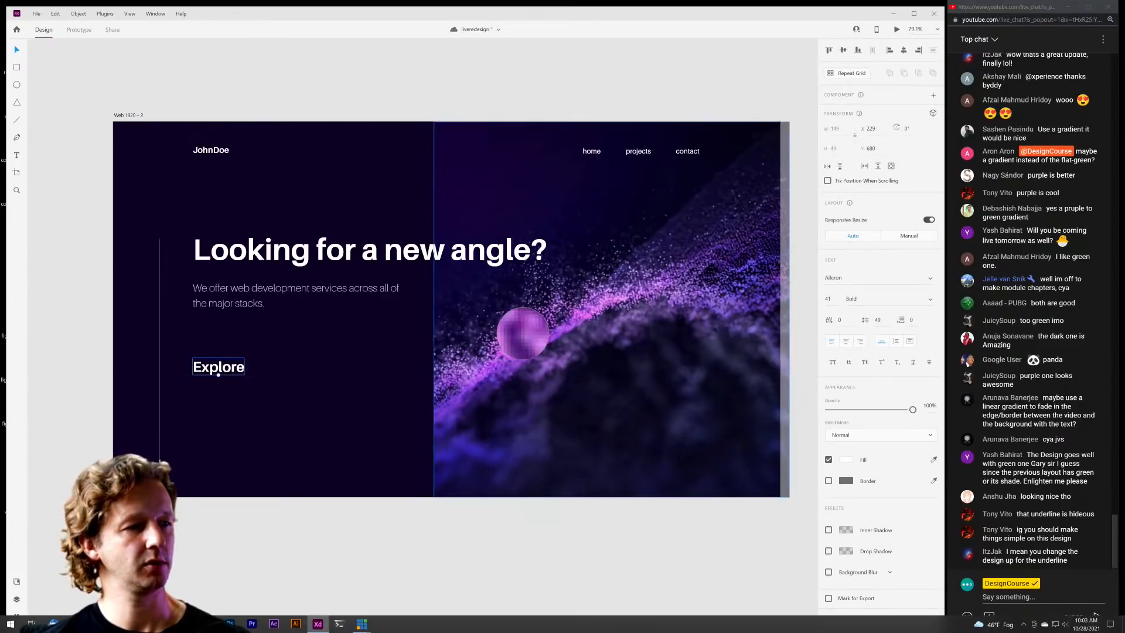
left_click(524, 333)
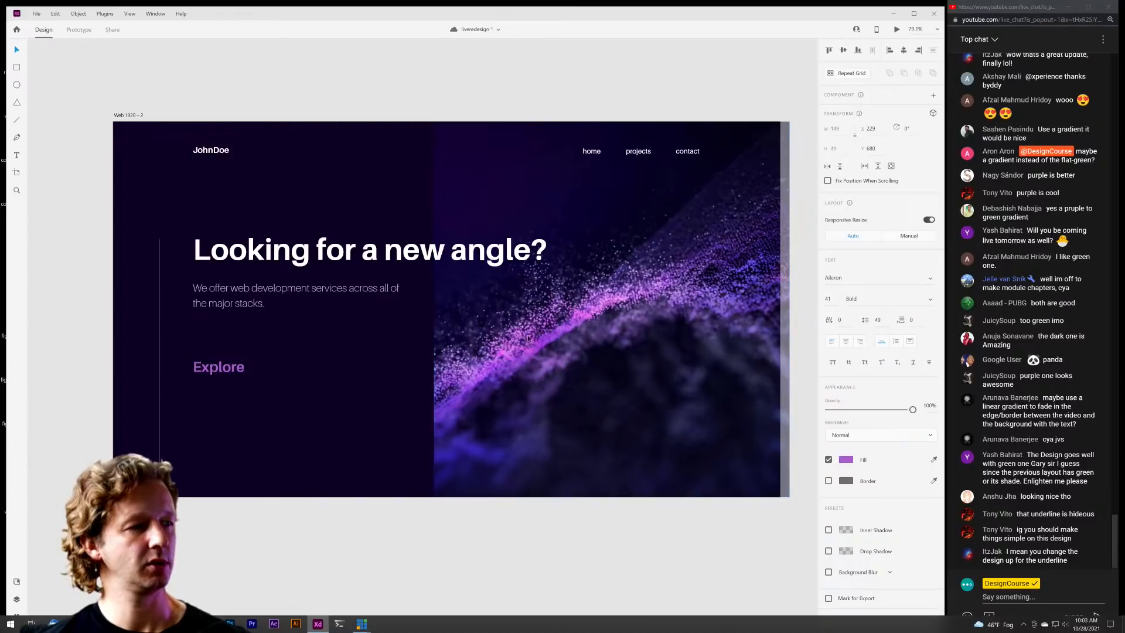
left_click(288, 358)
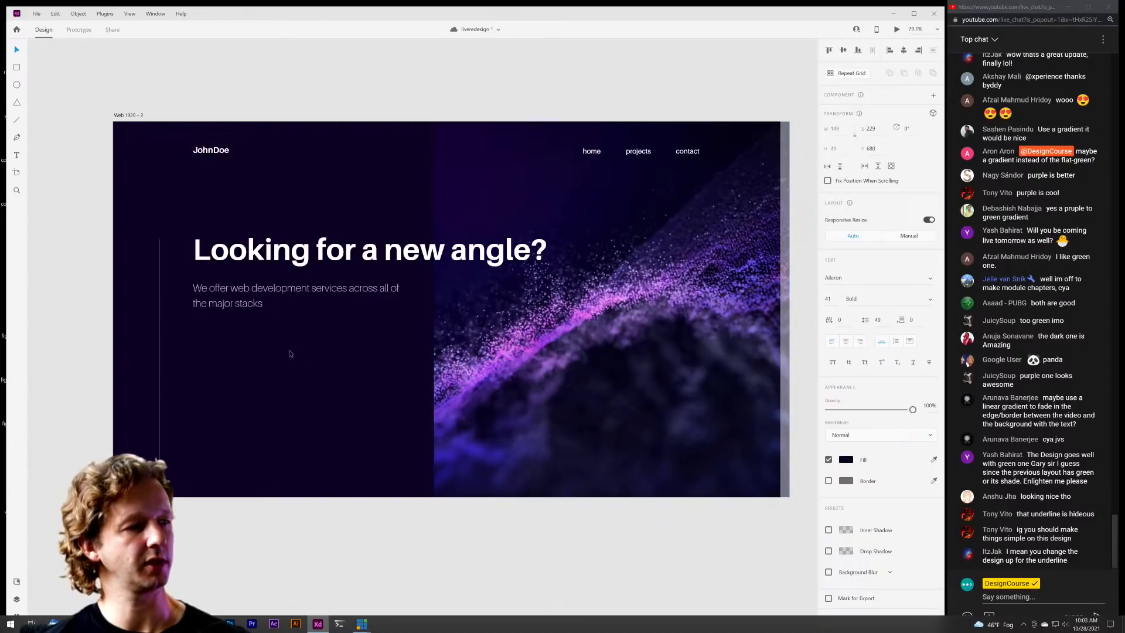
left_click(846, 459)
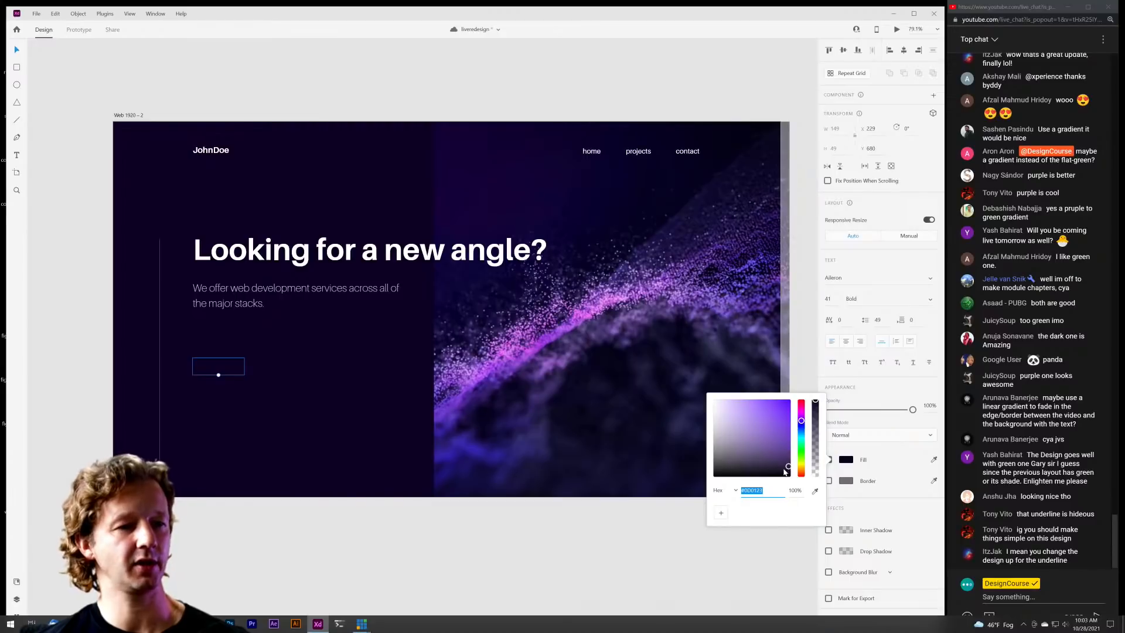
mouse_move(749, 415)
left_mouse_down()
mouse_move(770, 400)
mouse_move(758, 400)
left_mouse_up()
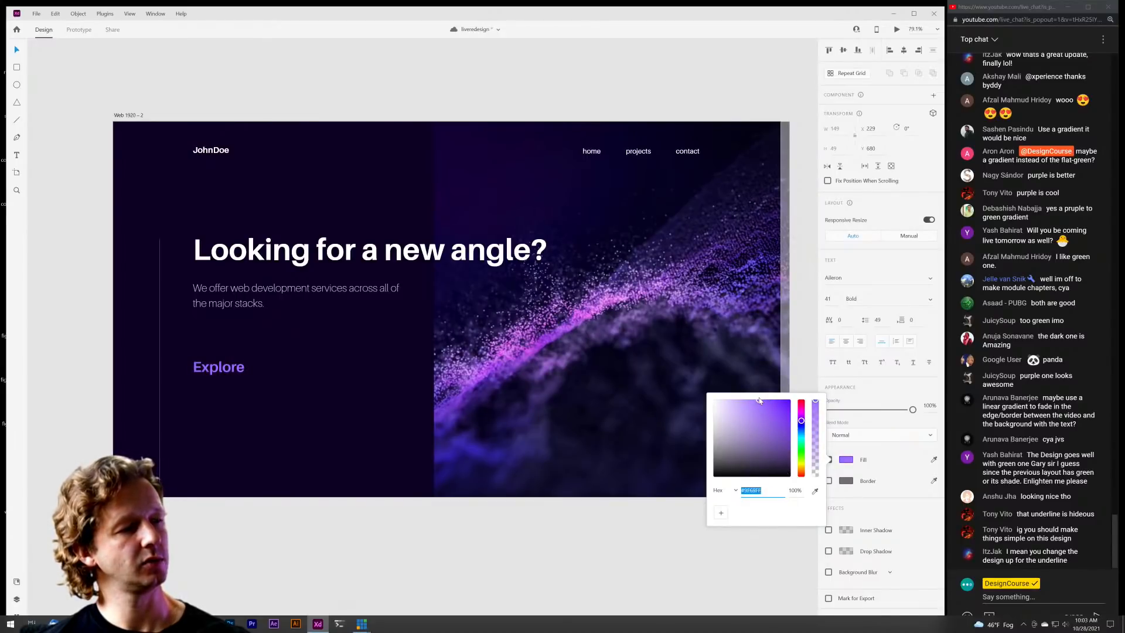
left_click(335, 381)
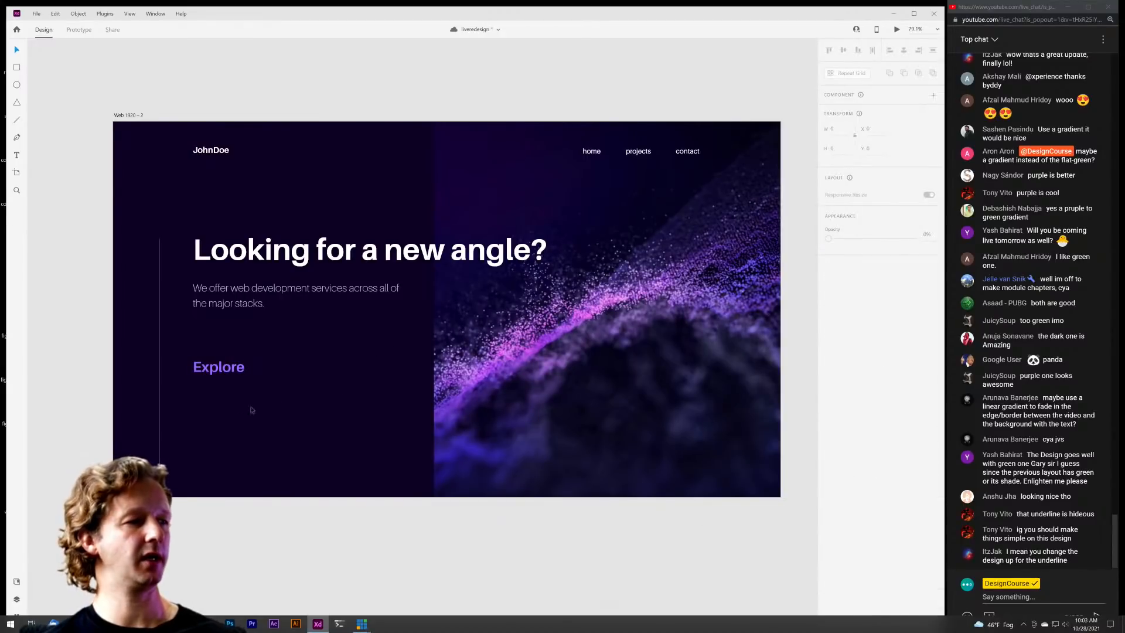
Lower the opacity of the vertical line beside the headline to 57%.
scroll(231, 405, "up", 5)
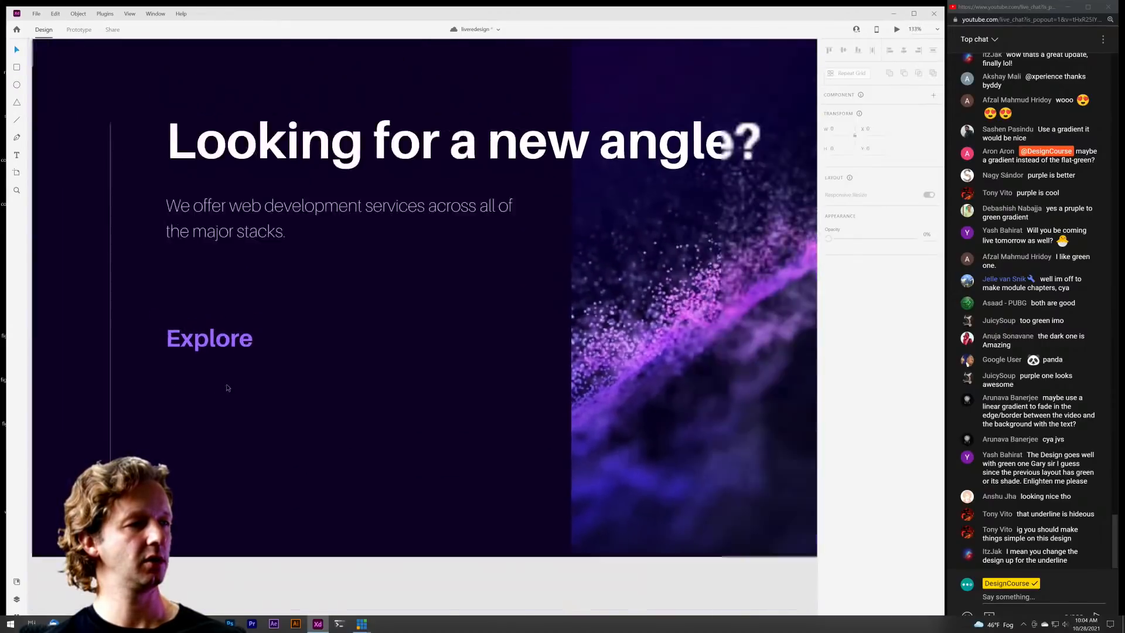
scroll(228, 388, "down", 6)
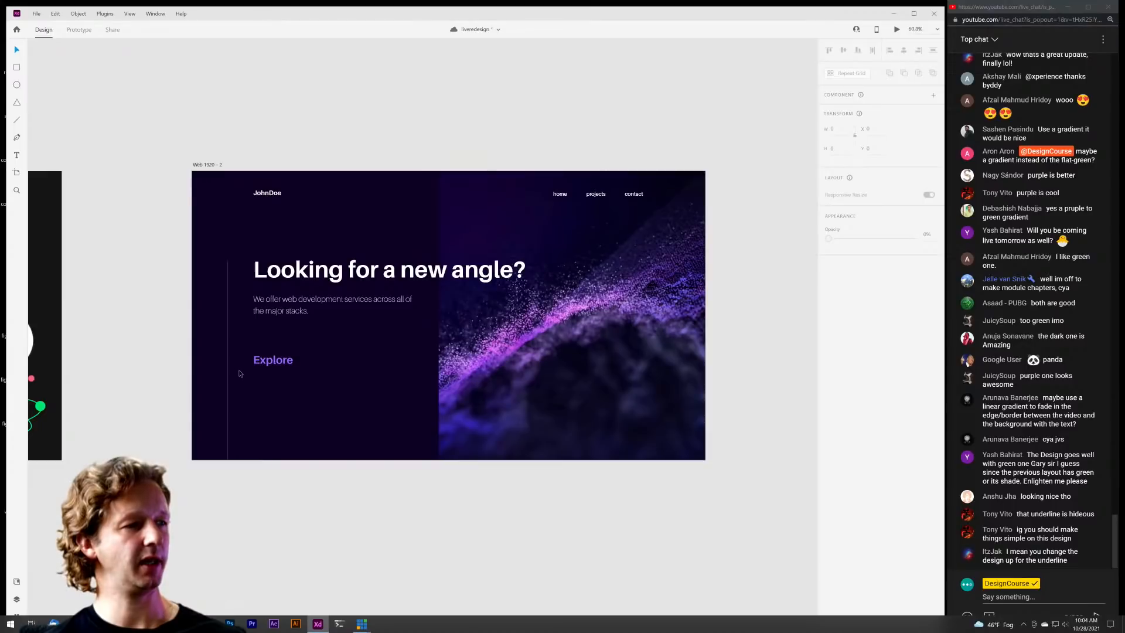
left_click(228, 374)
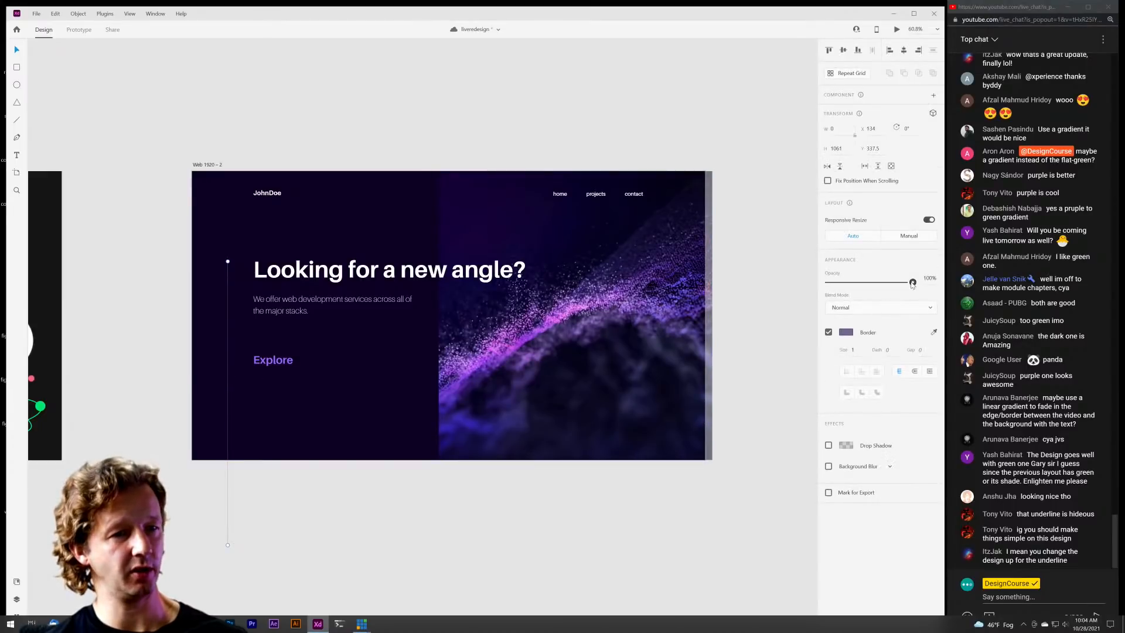
left_click_drag(912, 282, 876, 287)
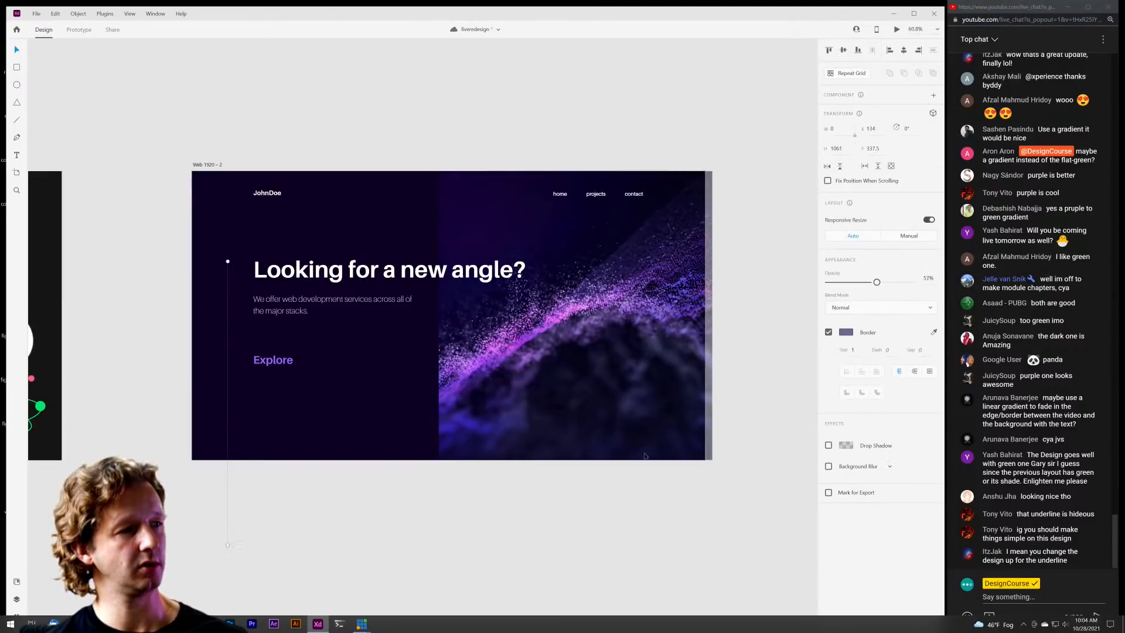
left_click(459, 511)
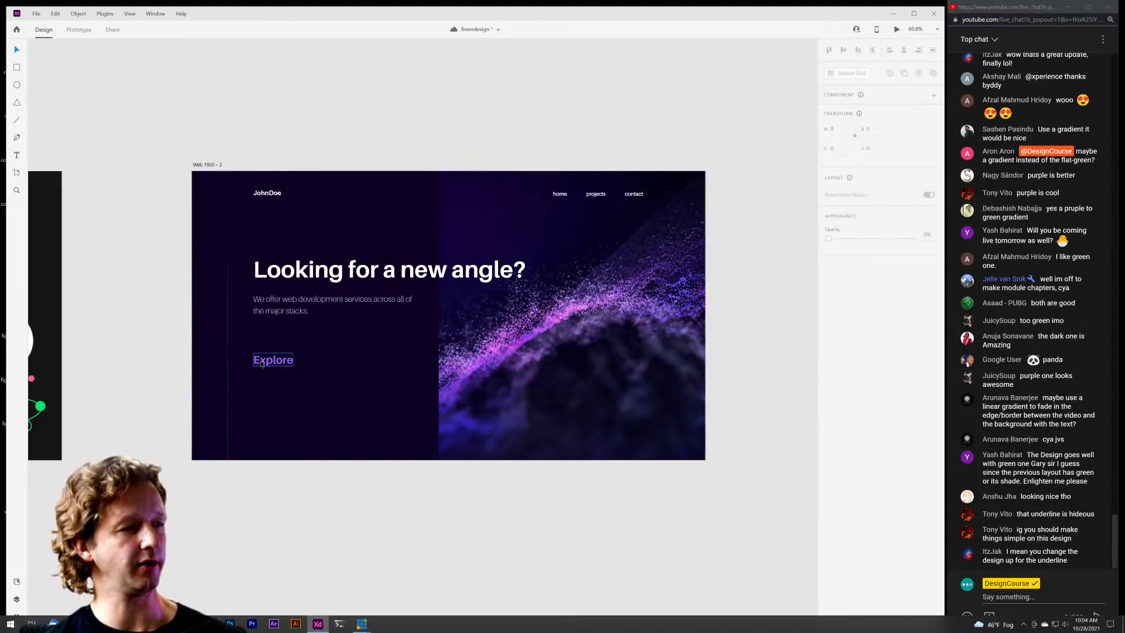
Draw a horizontal line about 41 px long just after Explore, with the text's violet as border colour and a border size of 2.
scroll(266, 350, "up", 5)
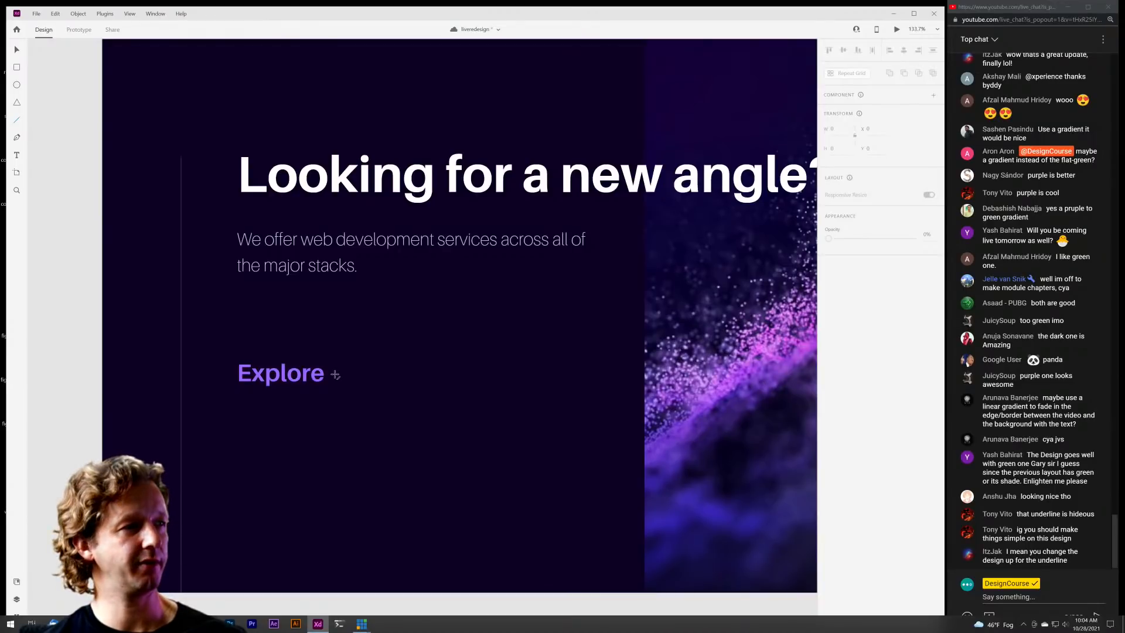
left_click_drag(335, 375, 359, 374)
left_click(846, 333)
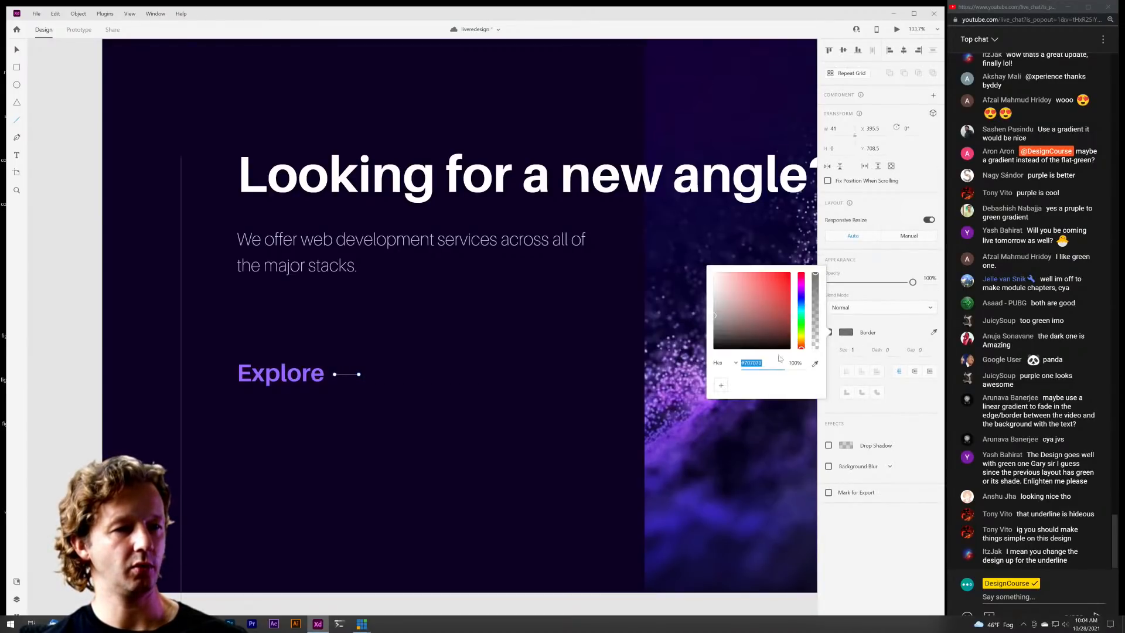
left_click(815, 364)
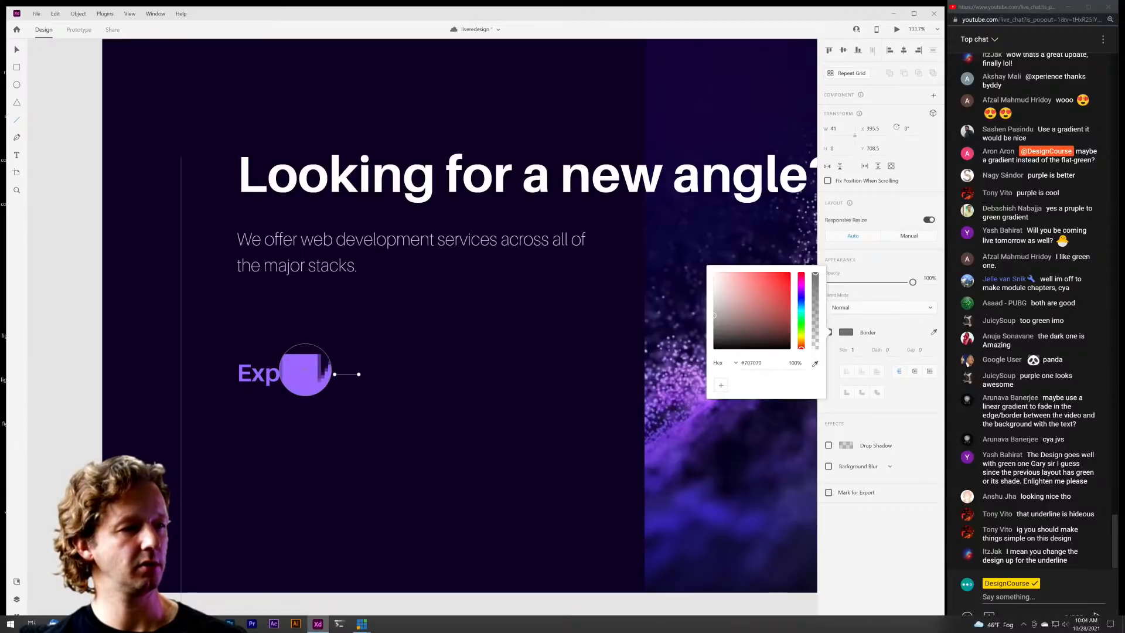
left_click(305, 372)
left_click(17, 50)
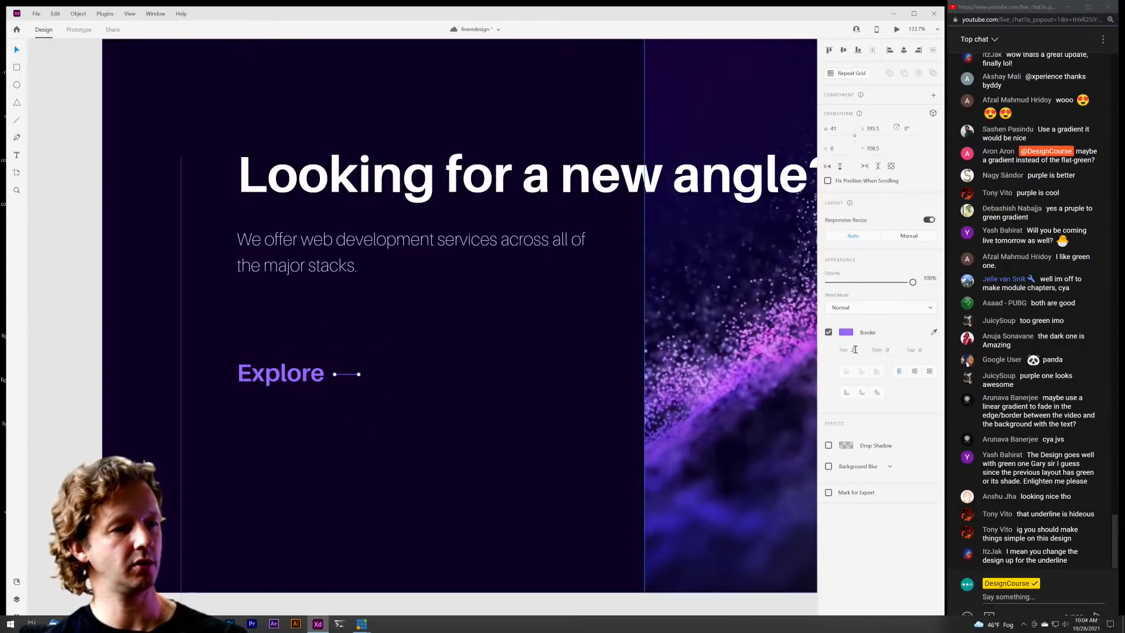
scroll(374, 355, "up", 5)
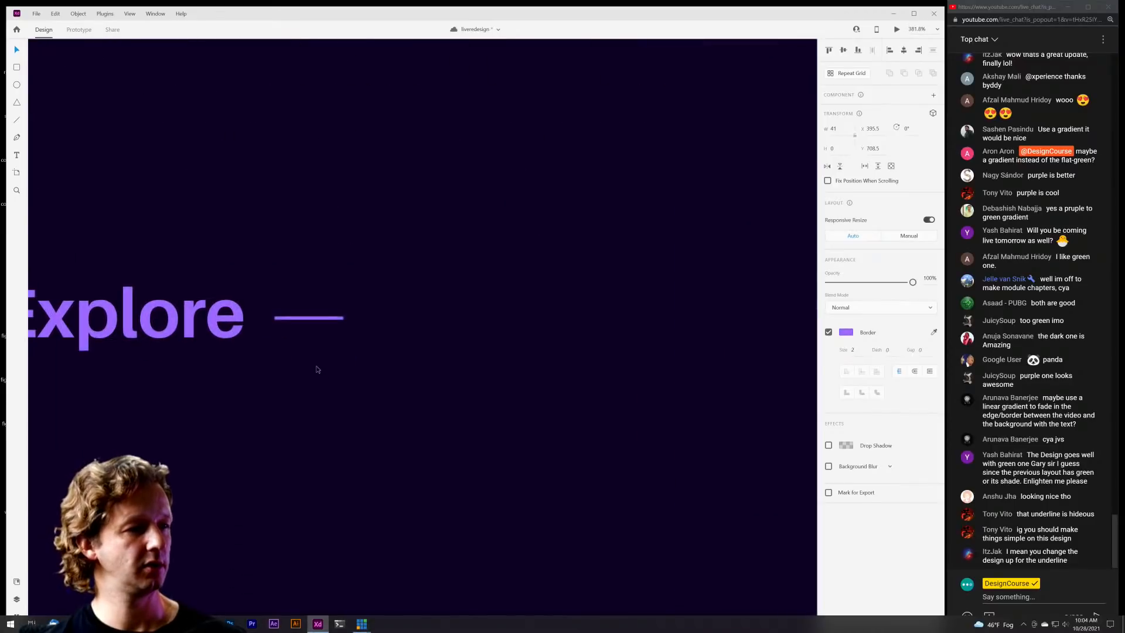
Draw a triangle about 14 × 12 px at the end of the short line, without a border and filled with the line's violet.
scroll(317, 369, "left", 3)
left_click(339, 229)
key("y")
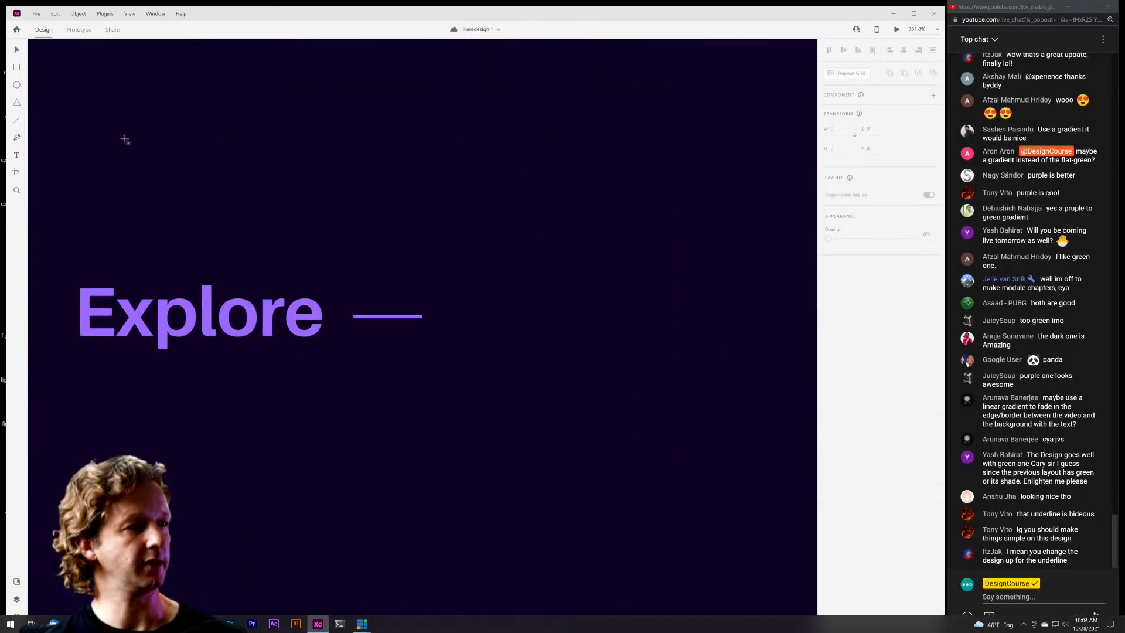
left_click_drag(423, 301, 447, 322)
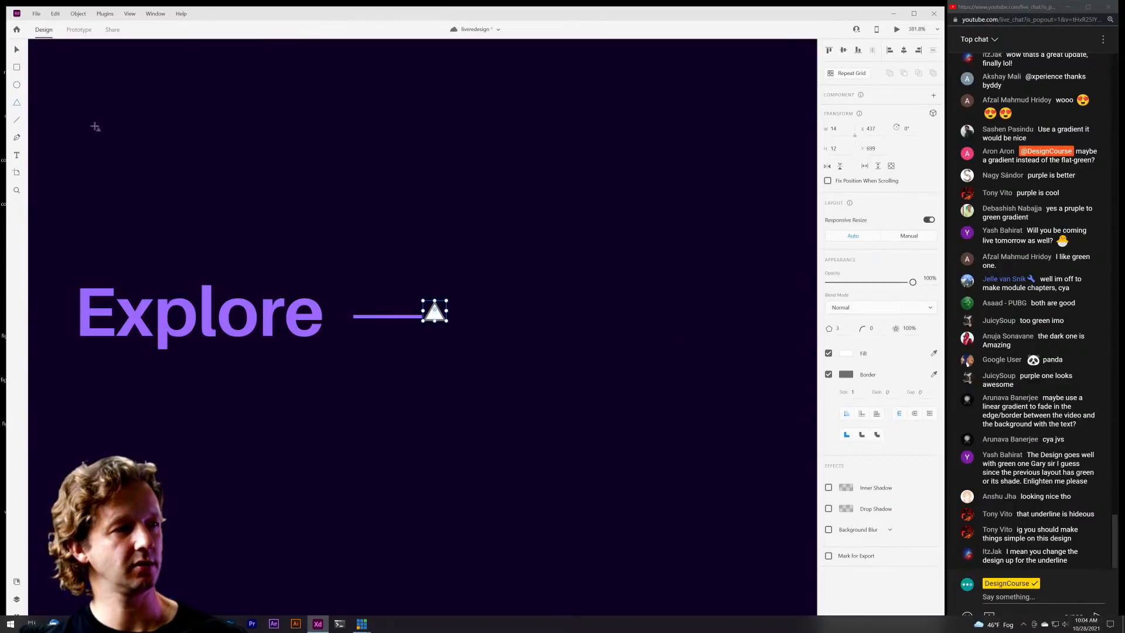
left_click(16, 102)
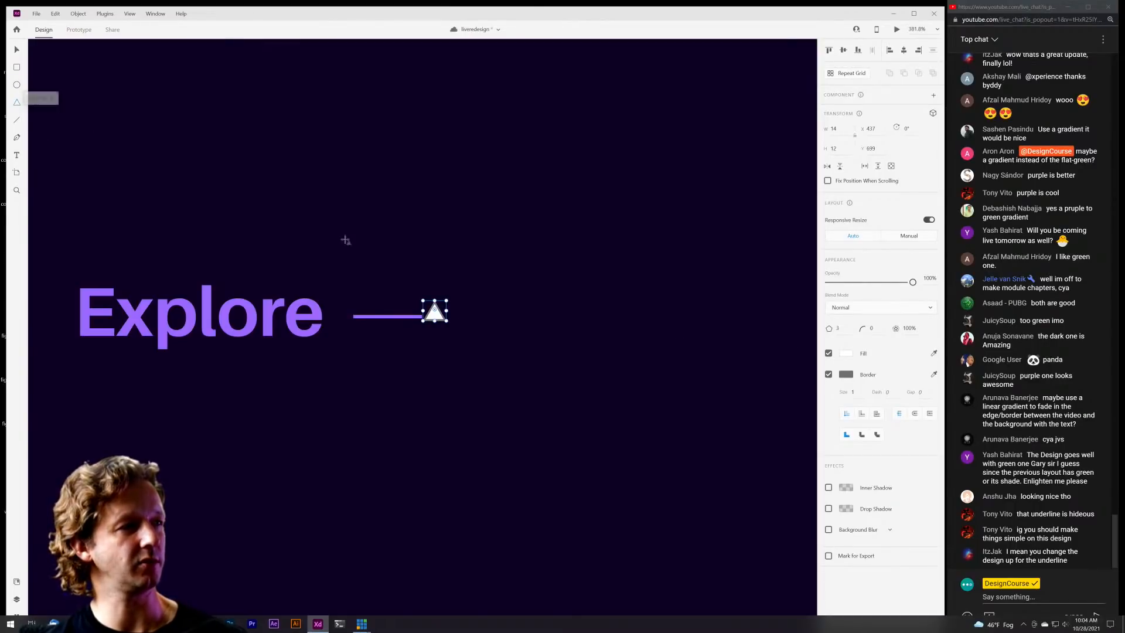
left_click(827, 374)
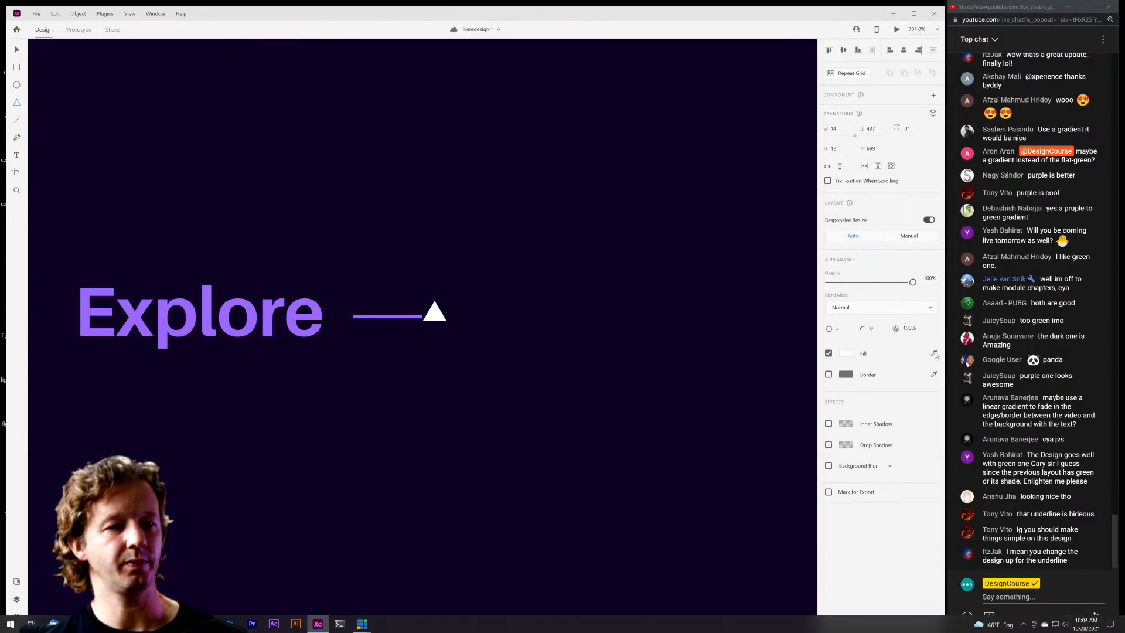
left_click(402, 317)
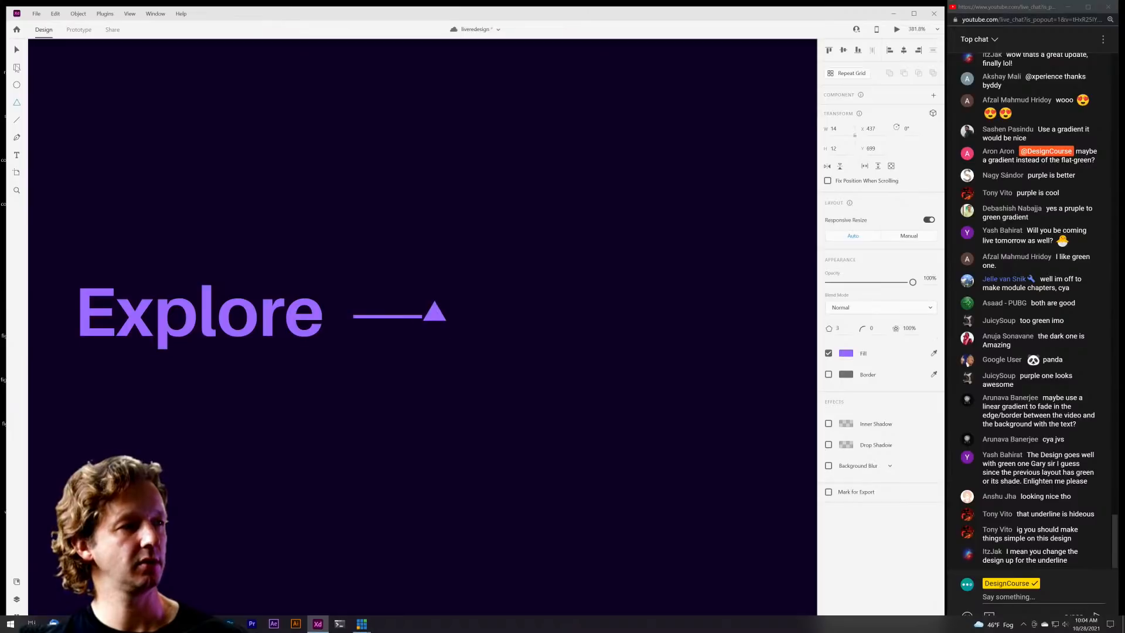
Rotate the triangle to point right and align it with the short line's end as an arrowhead.
left_click(16, 49)
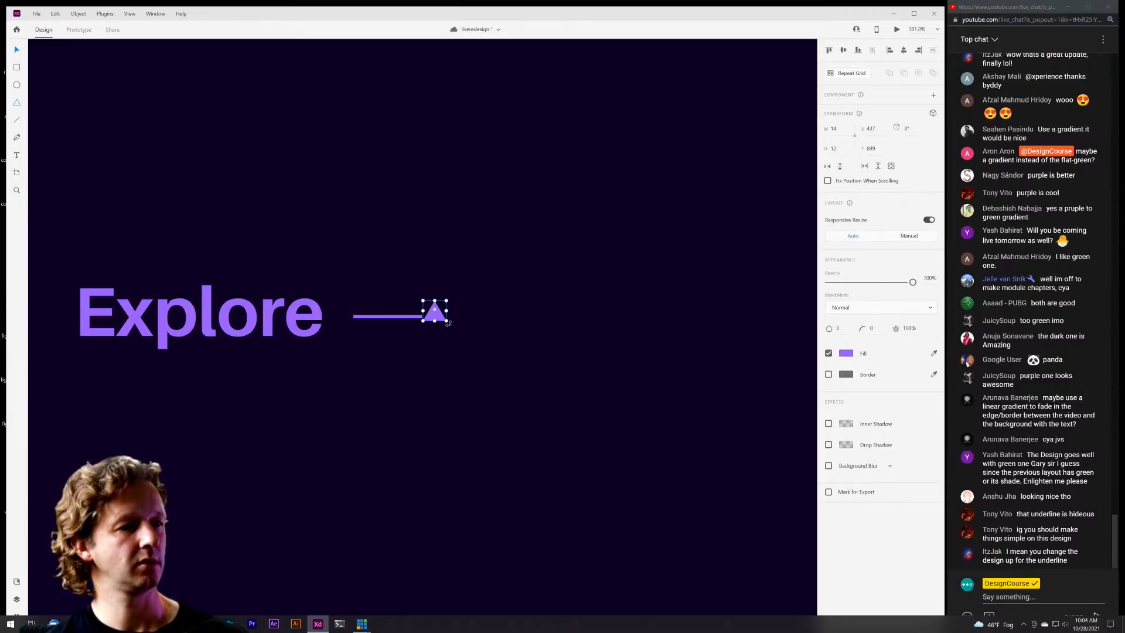
mouse_move(448, 323)
left_mouse_down()
mouse_move(462, 310)
mouse_move(431, 321)
left_mouse_up()
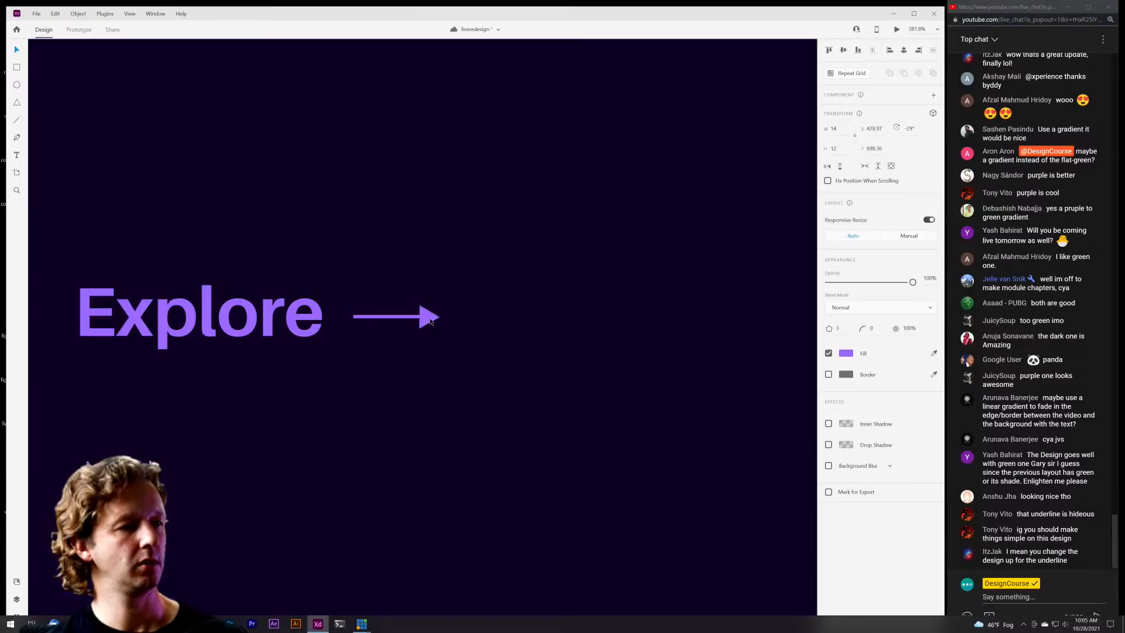
Nudge the short horizontal line vertically so it is centred on the triangle arrowhead.
left_click(386, 321)
key("Down")
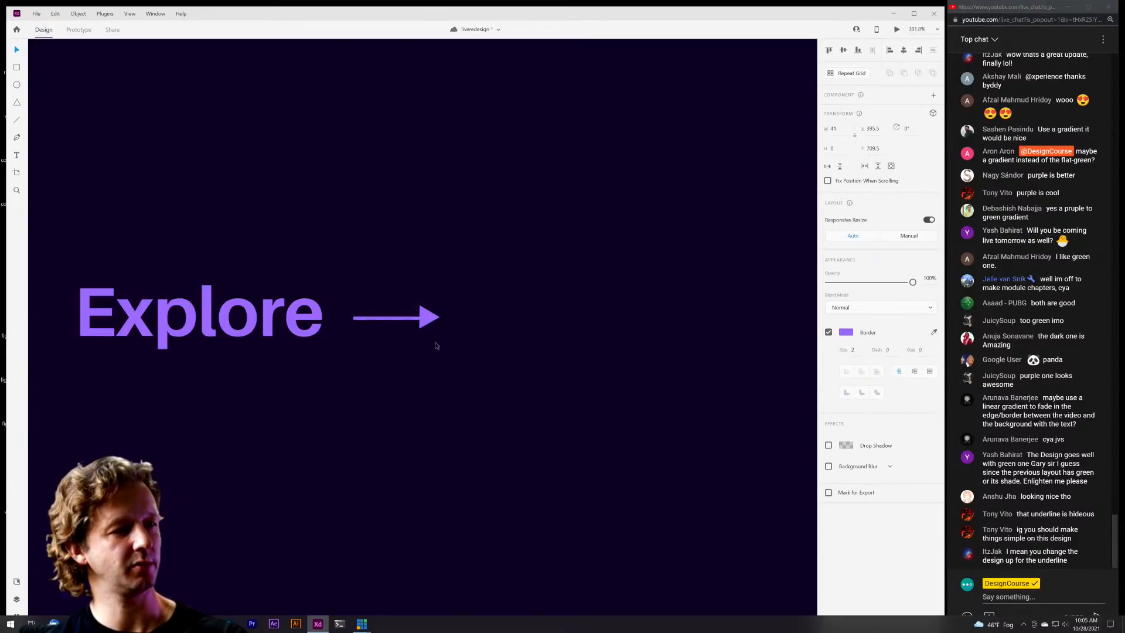
key("Up")
left_click(493, 311)
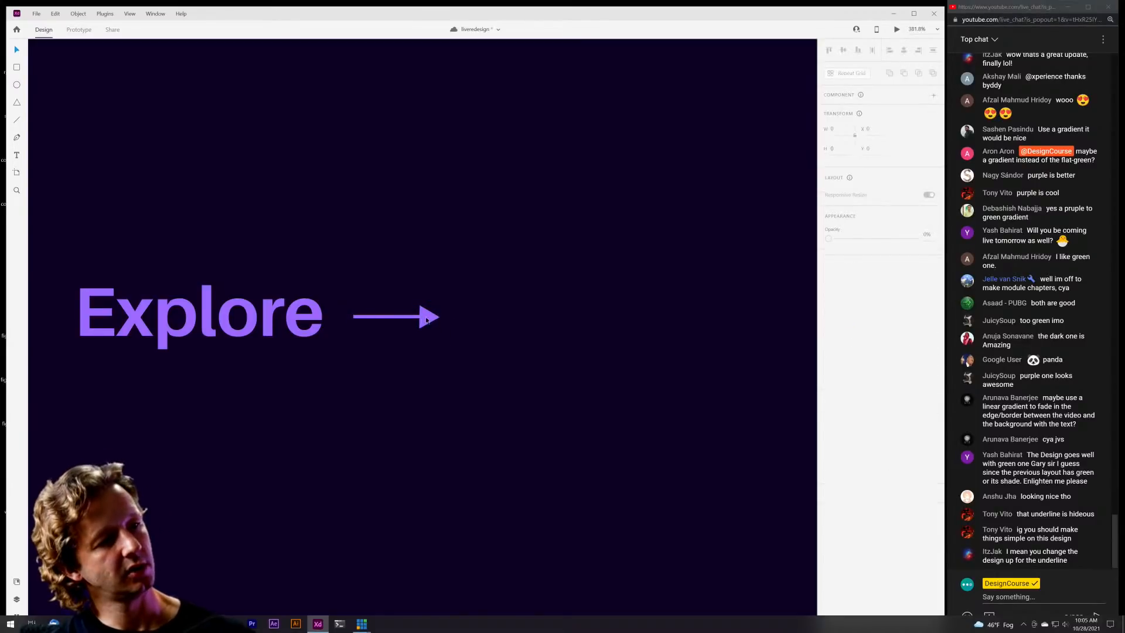
Scale the triangle arrowhead down to about 12 × 10 px at the end of the short line.
scroll(422, 320, "up", 5)
left_click(432, 338)
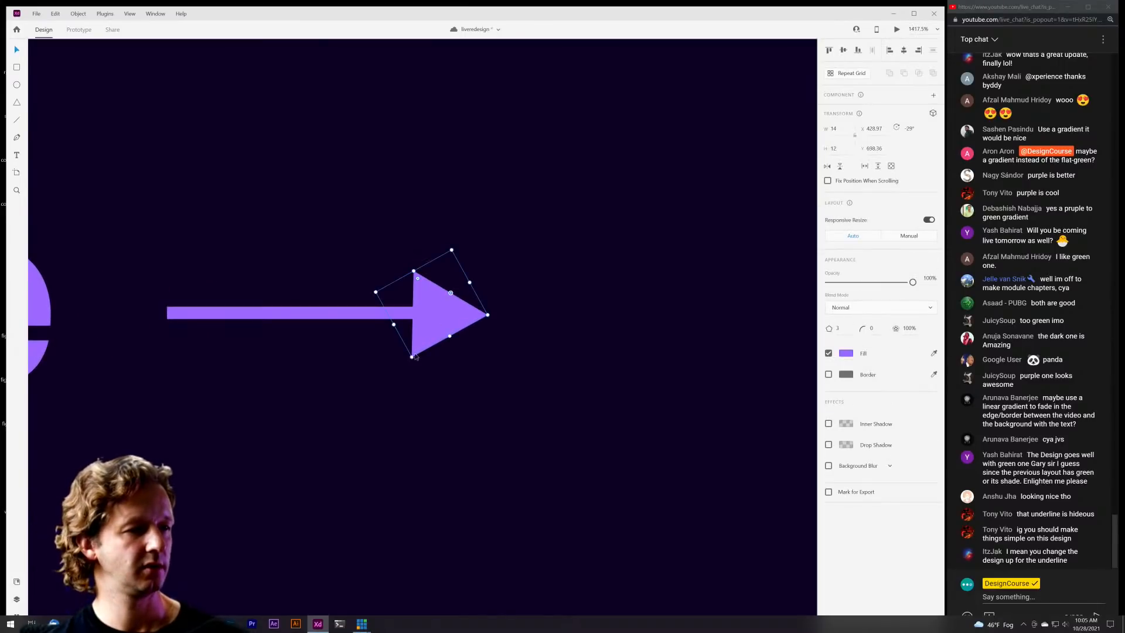
left_click_drag(413, 355, 417, 349)
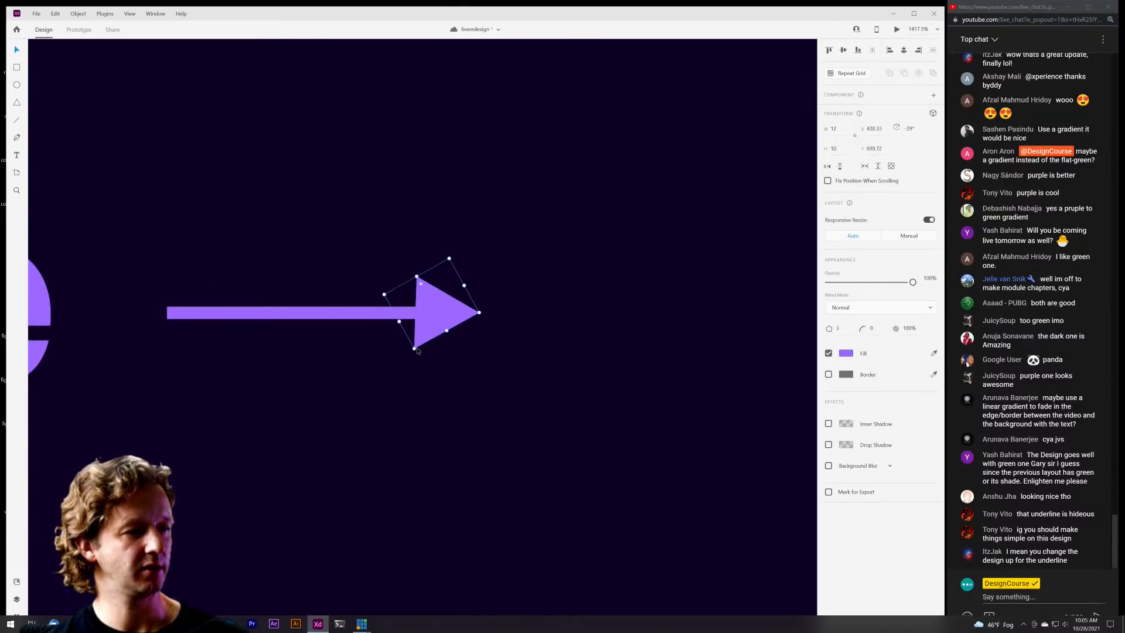
left_click(466, 358)
scroll(497, 353, "down", 5)
scroll(498, 358, "down", 5)
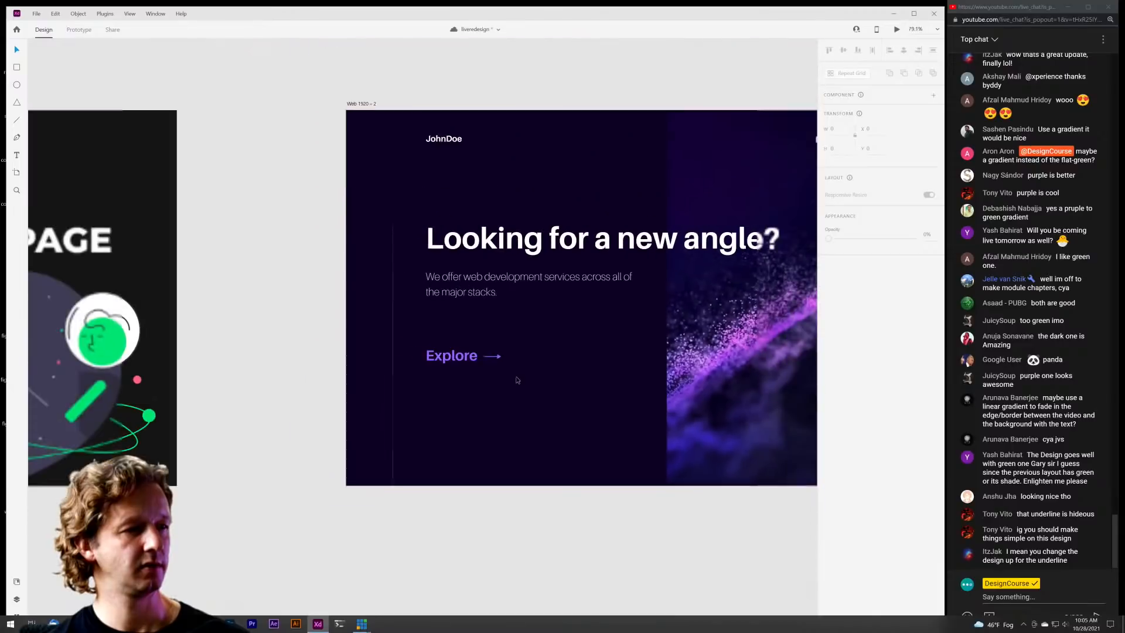
scroll(515, 377, "up", 2)
left_click_drag(515, 376, 401, 374)
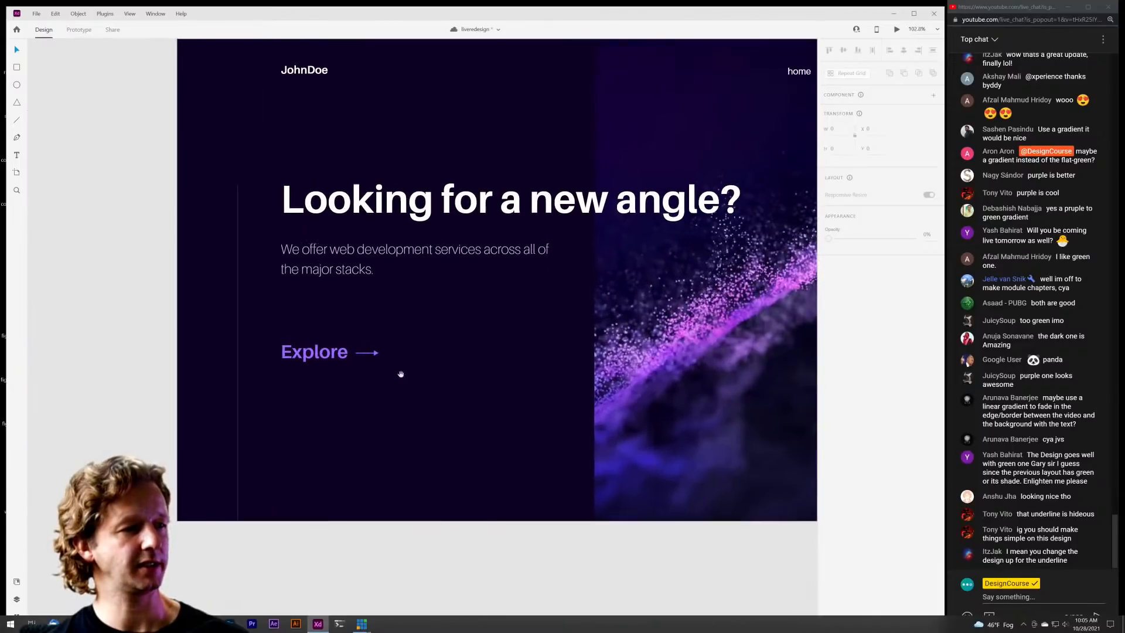
Group the short line and the triangle arrowhead beside Explore into one arrow.
left_click(373, 354)
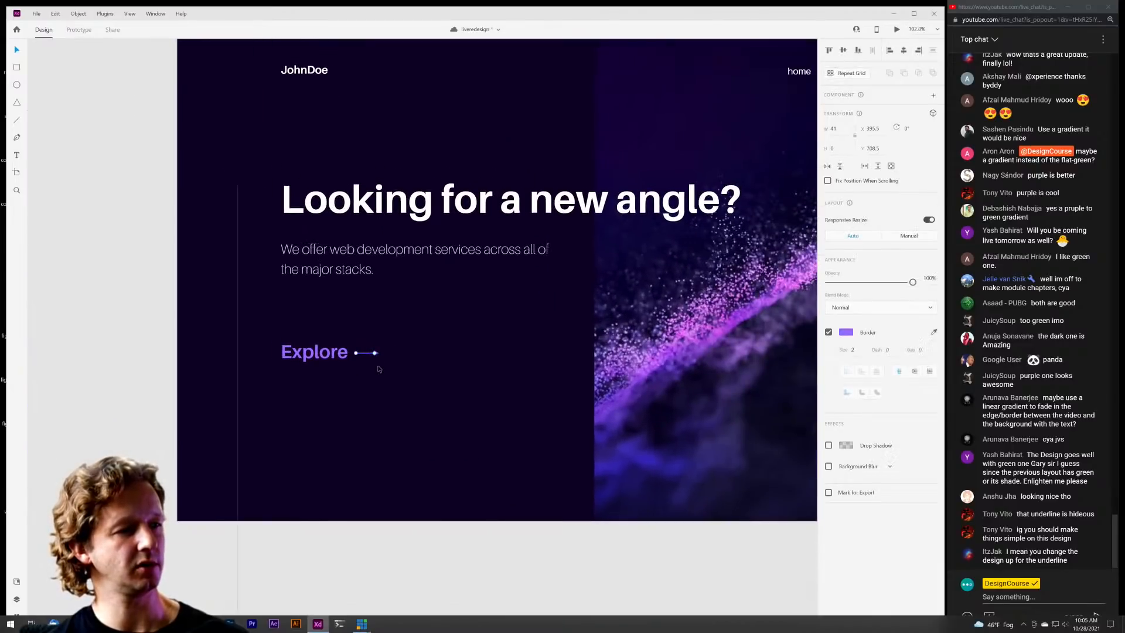
scroll(378, 367, "up", 4)
key("Escape")
left_click(363, 318)
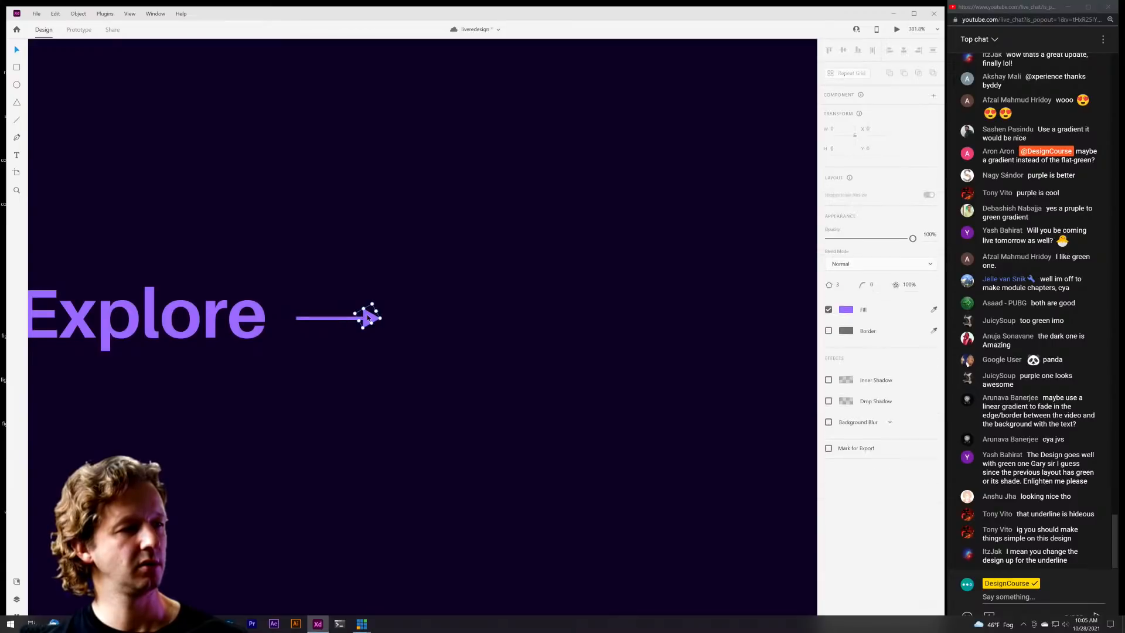
left_click(334, 319, "shift")
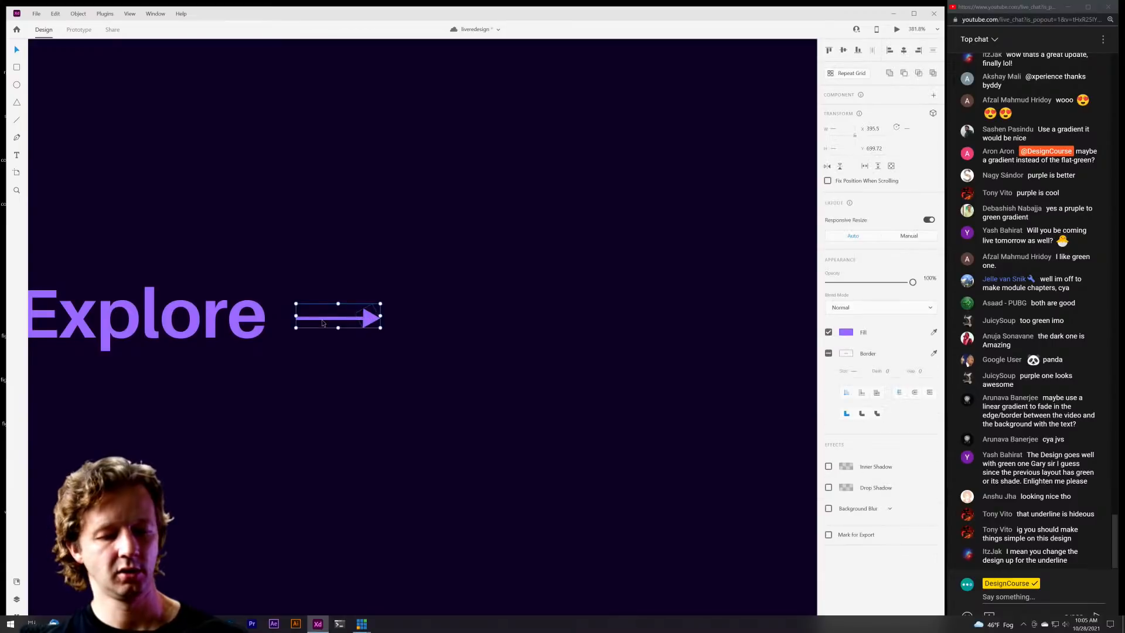
key("ctrl+g")
scroll(417, 364, "down", 5)
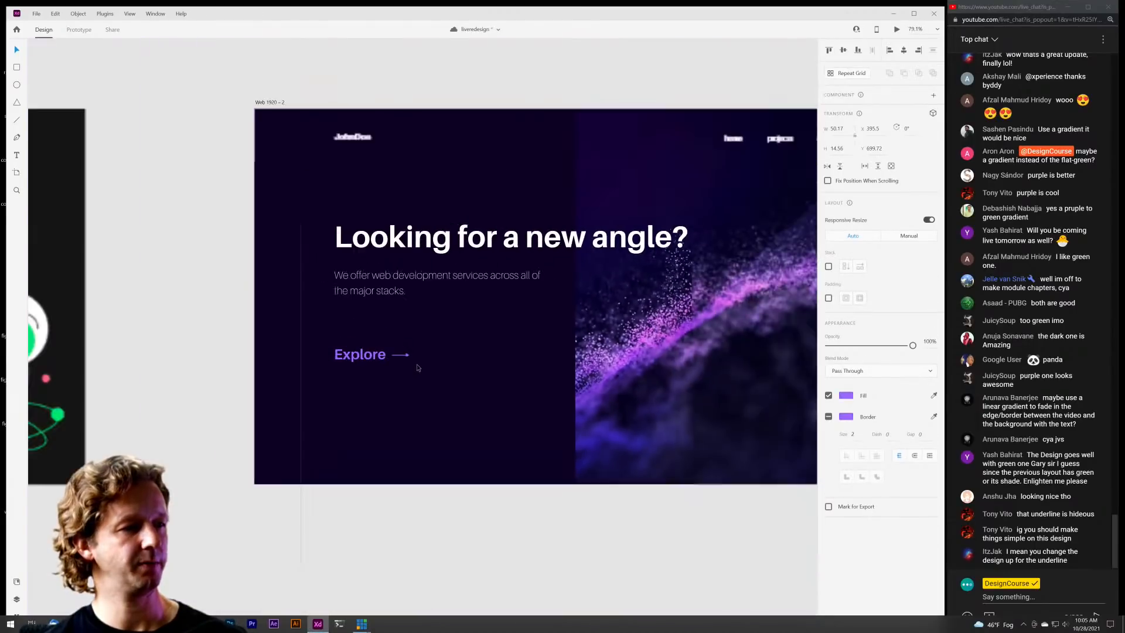
scroll(378, 367, "right", 2)
key("Escape")
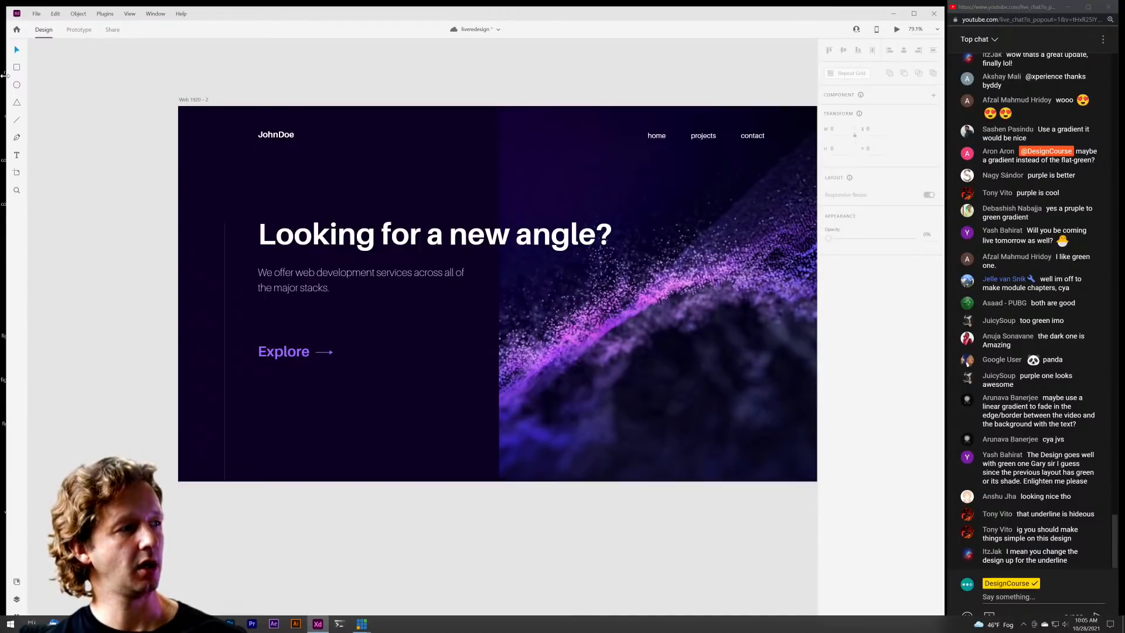
Move the Discord window away from the design and save the document.
left_click_drag(6, 79, 4, 79)
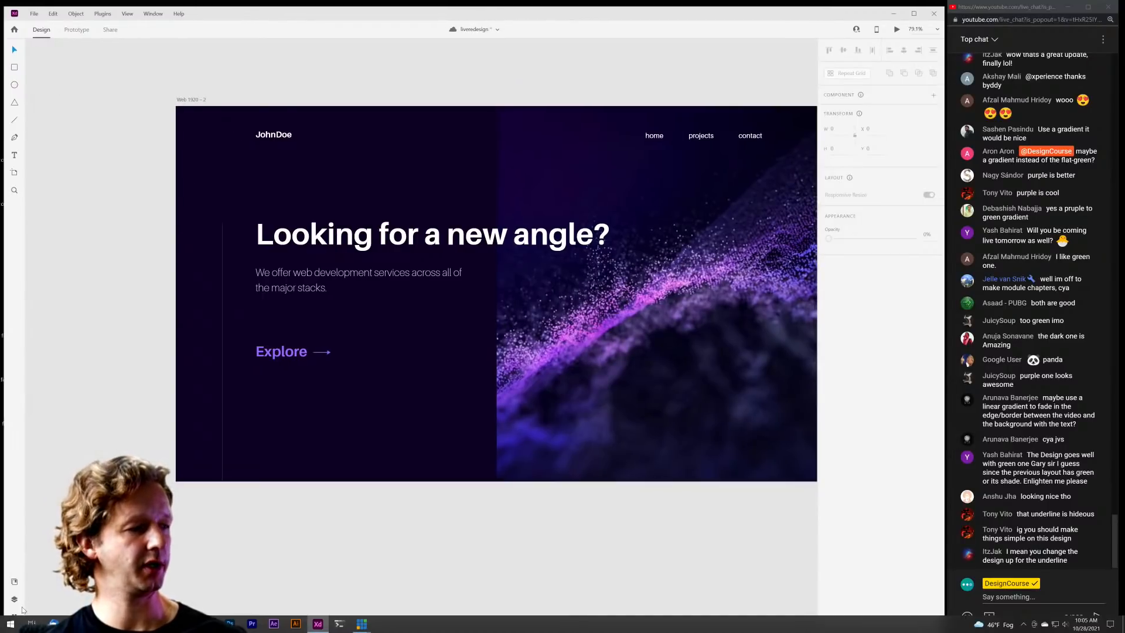
key("alt+Tab")
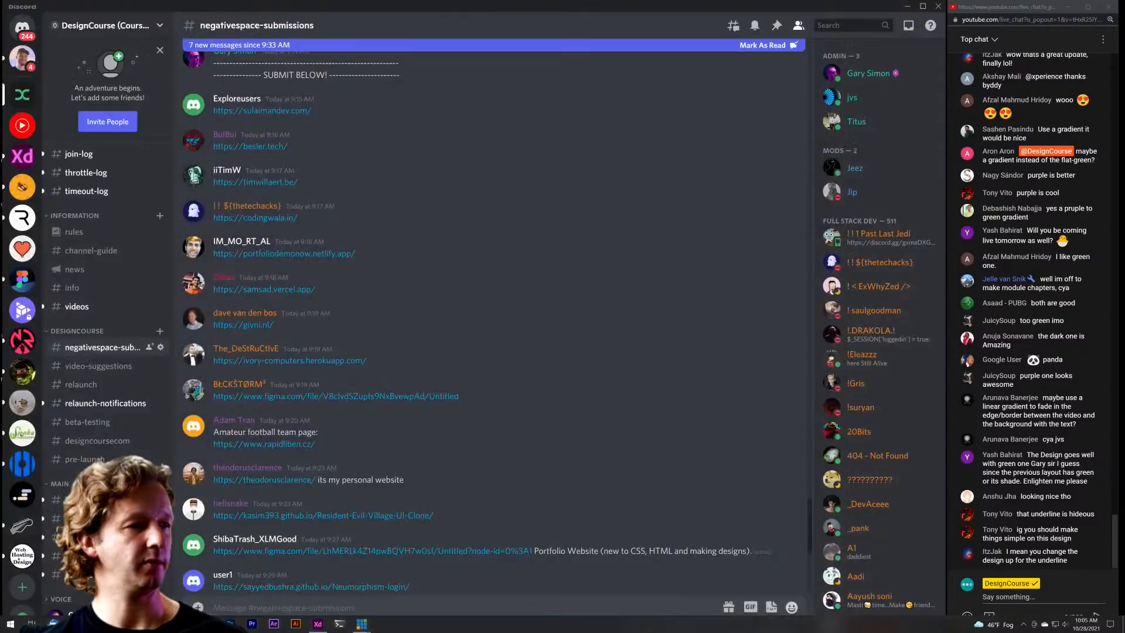
key("alt+Tab")
key("alt+Tab")
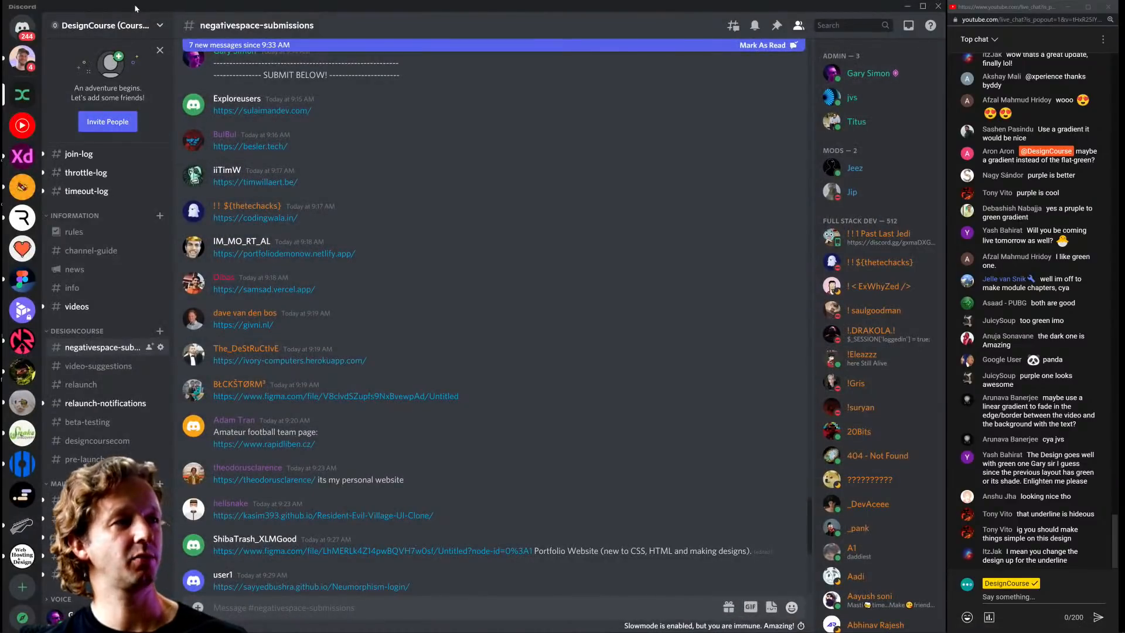
left_click_drag(701, 7, 701, 99)
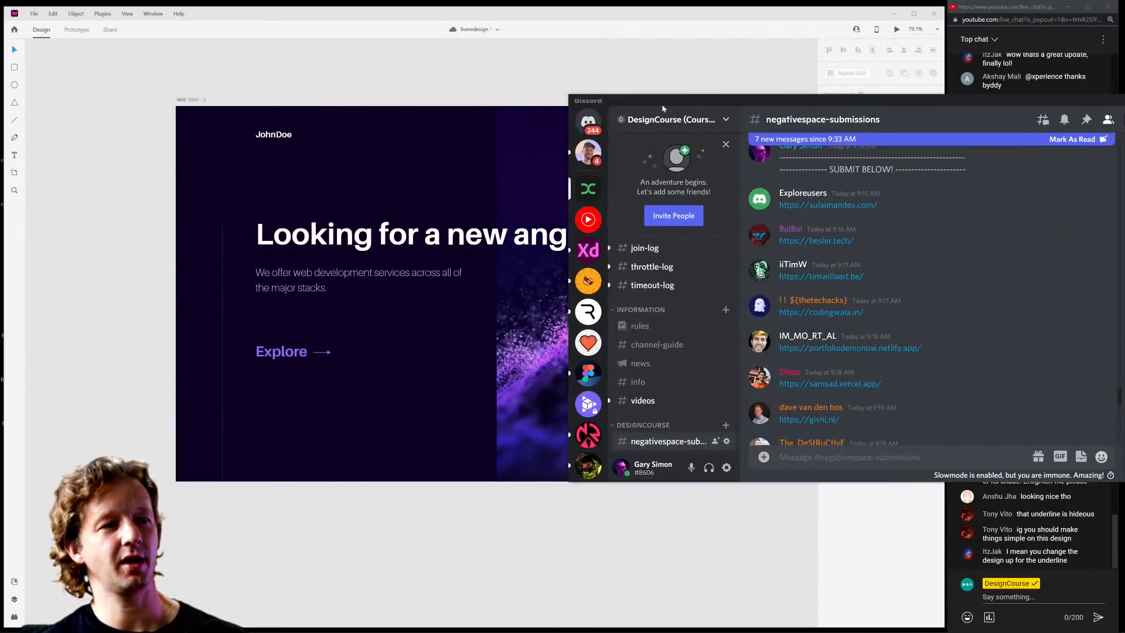
key("super+Down")
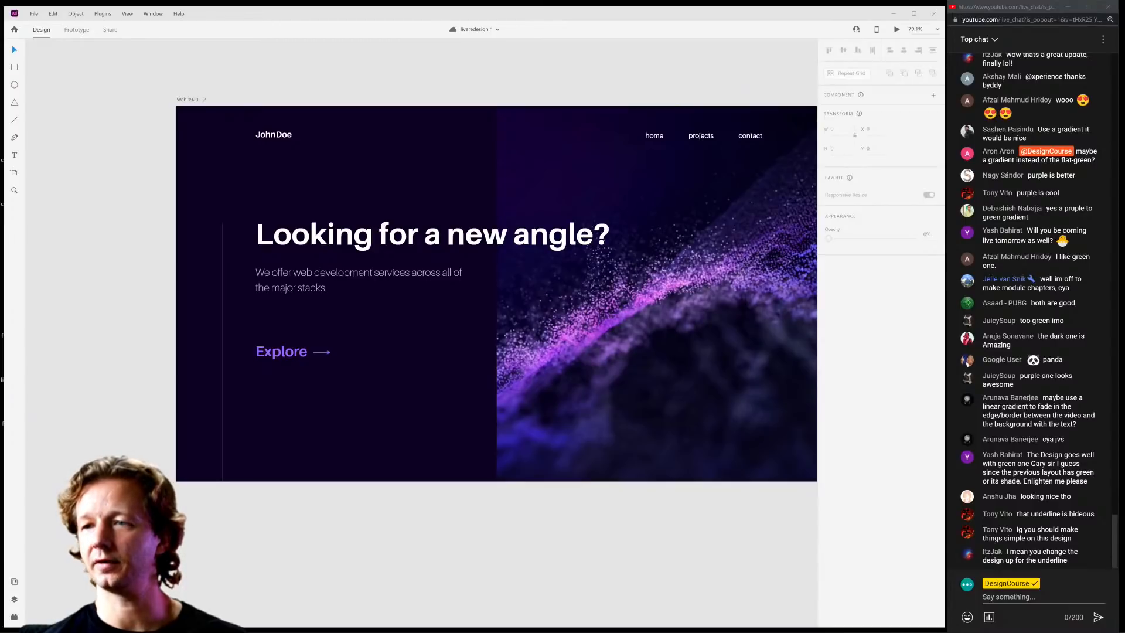
key("ctrl+s")
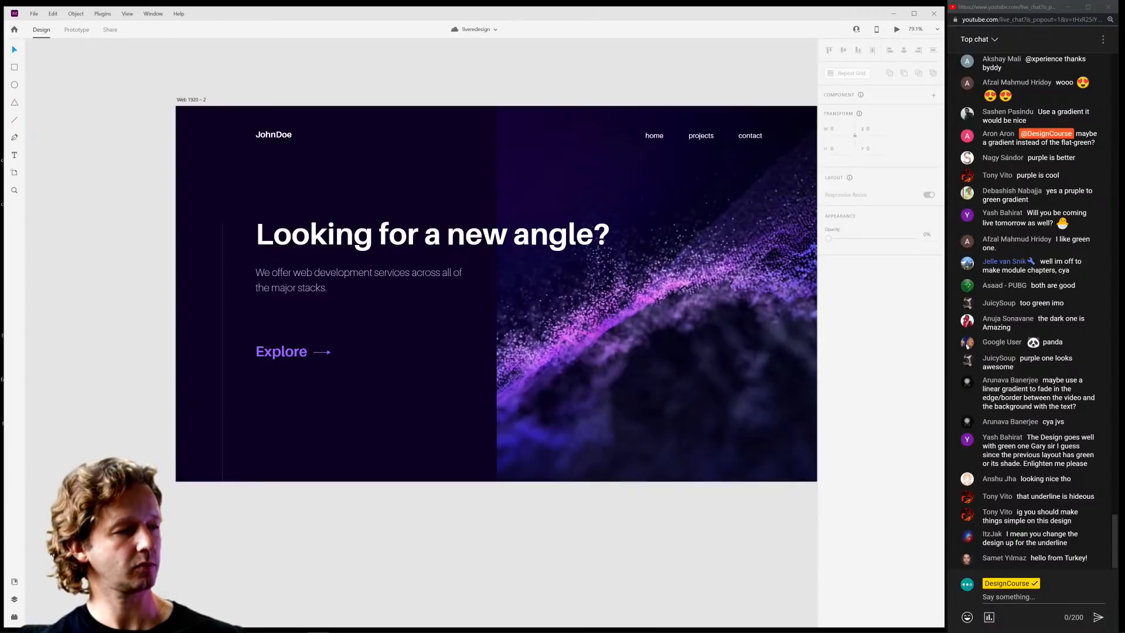
Search the LottieFiles plugin for "arrow" and browse the first two pages of animations.
mouse_move(12, 615)
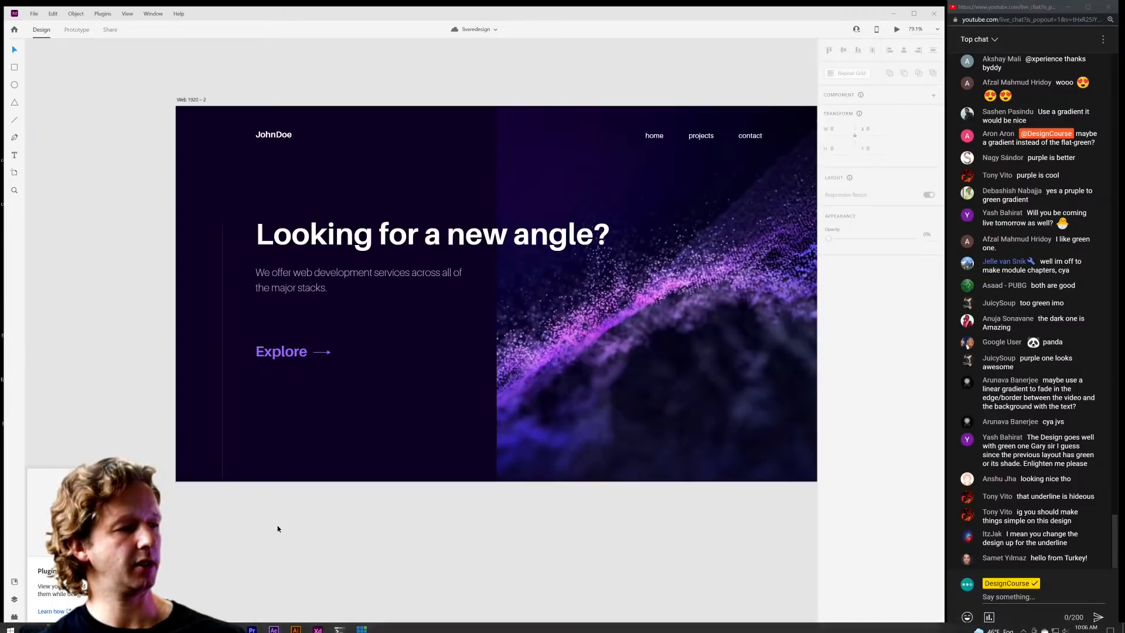
left_click(15, 617)
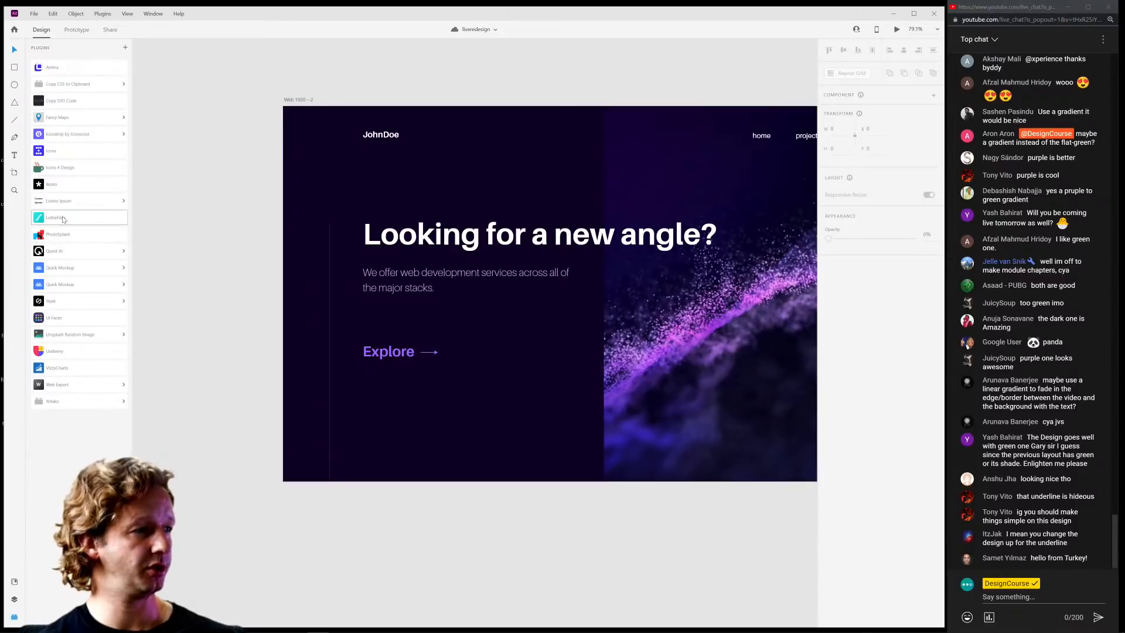
left_click(63, 218)
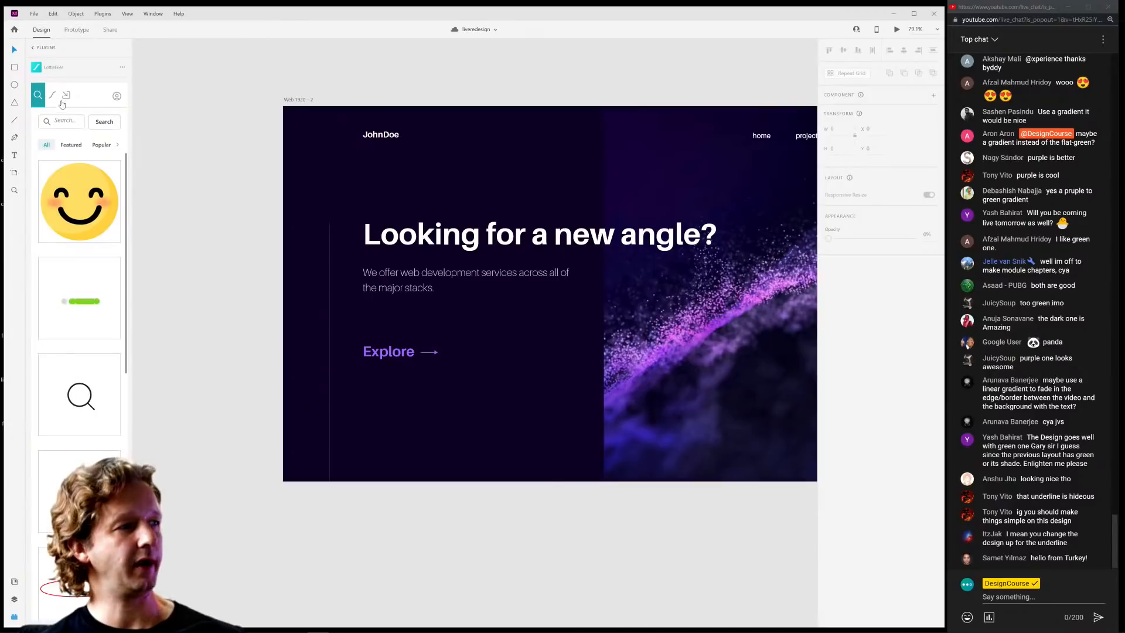
left_click(63, 122)
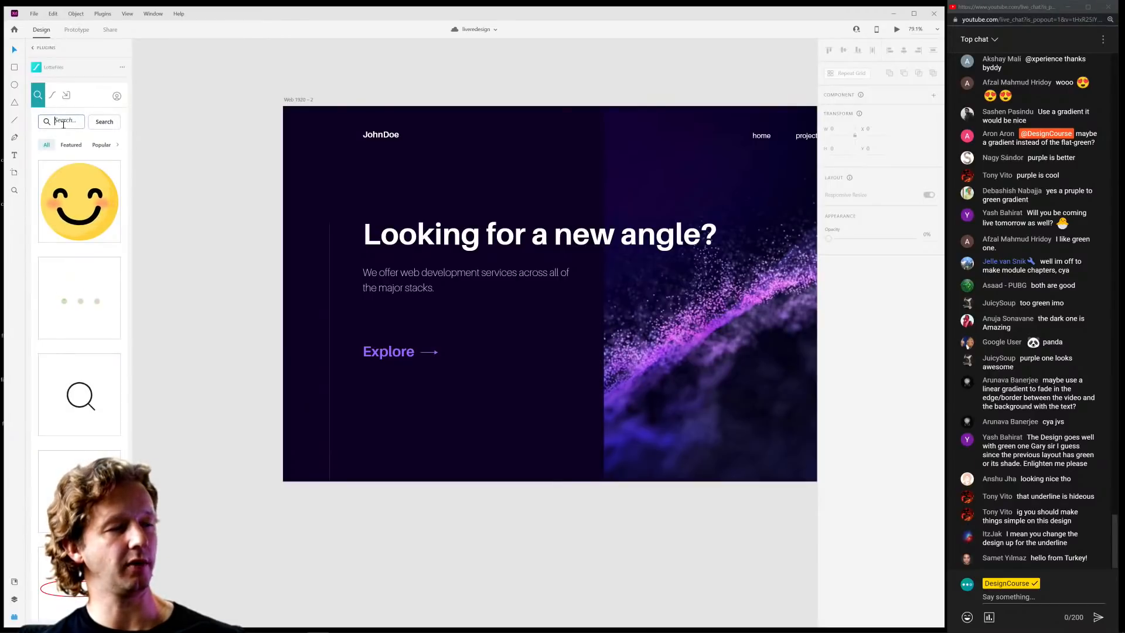
type("arrow")
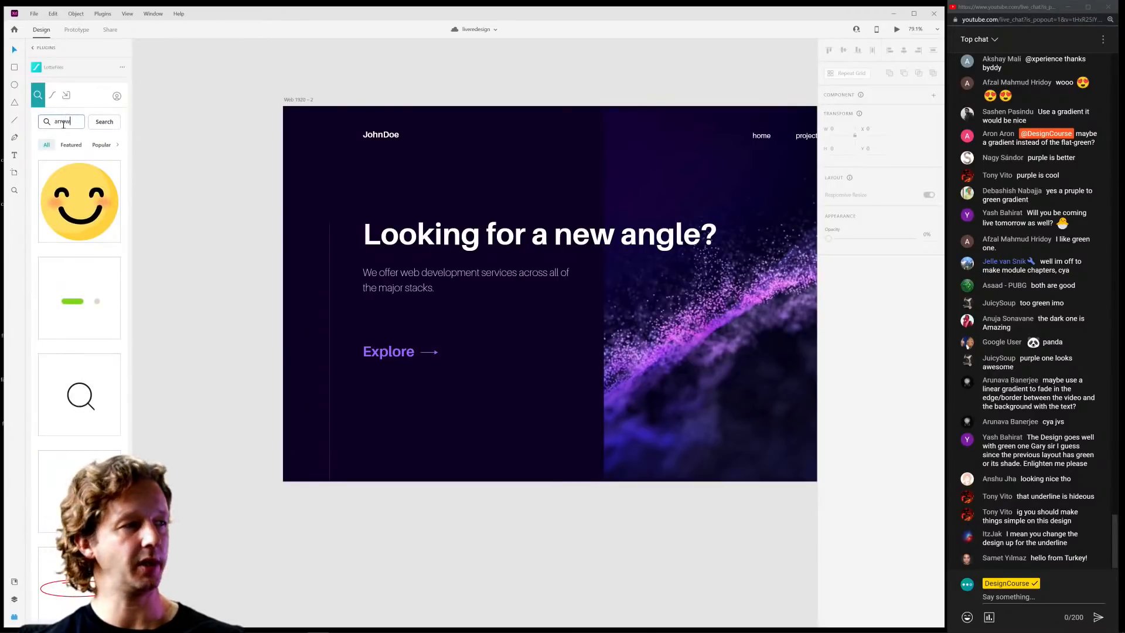
key("Return")
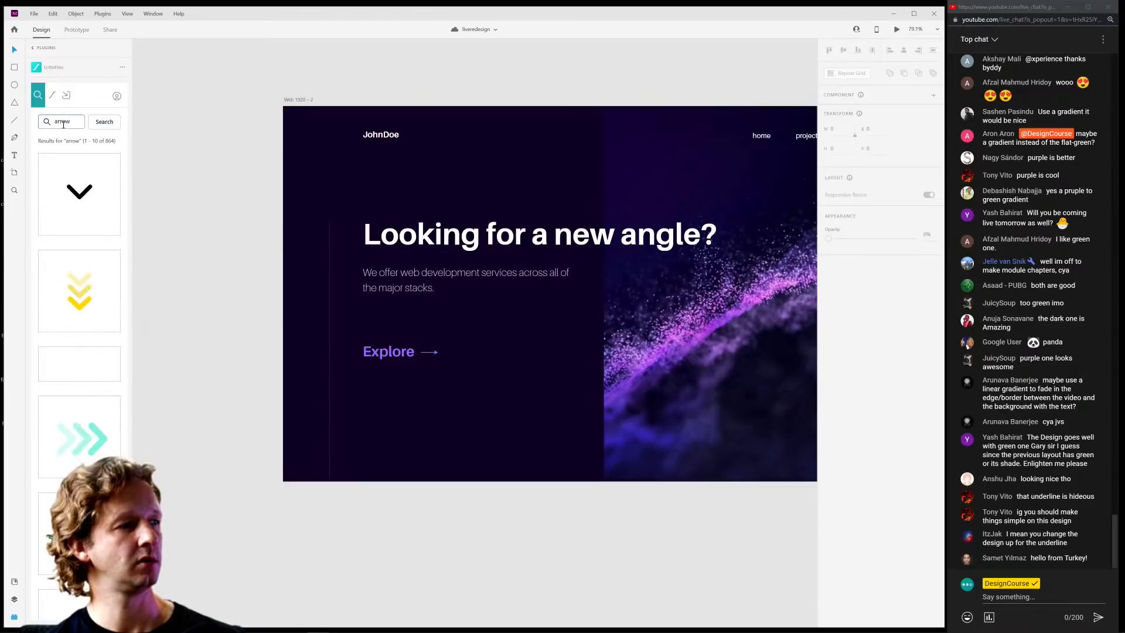
scroll(82, 293, "down", 5)
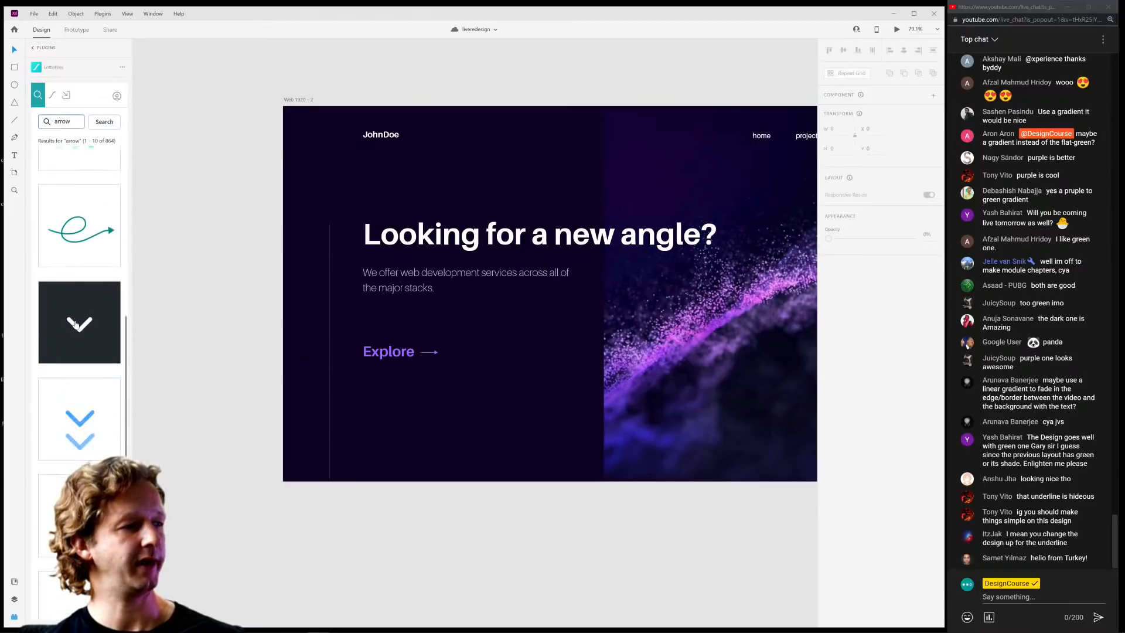
scroll(84, 336, "down", 2)
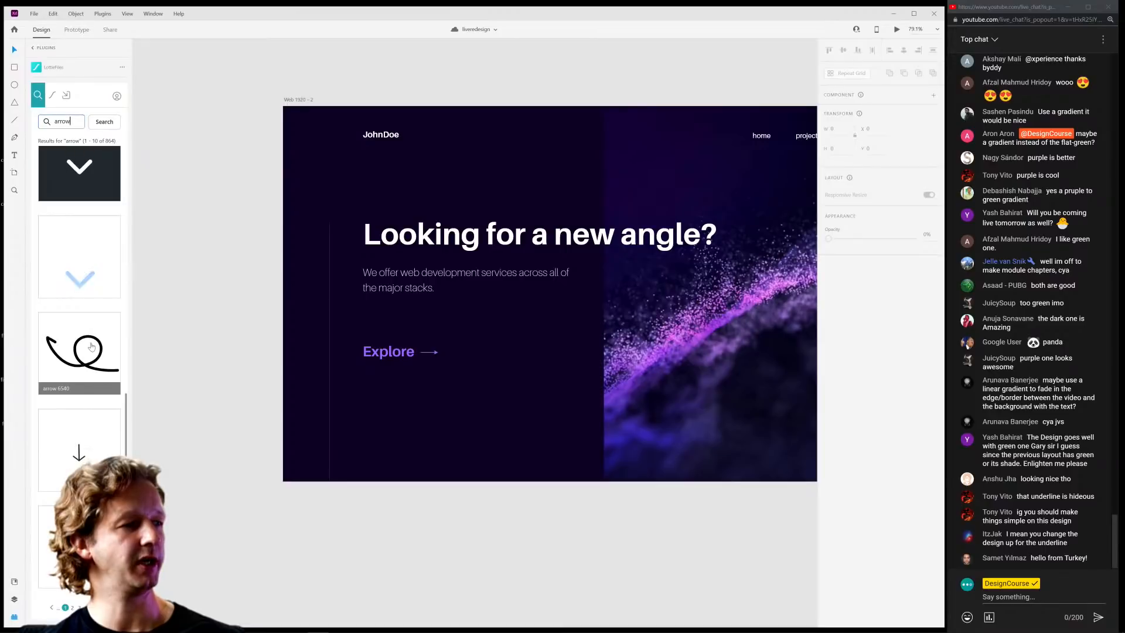
left_click(72, 608)
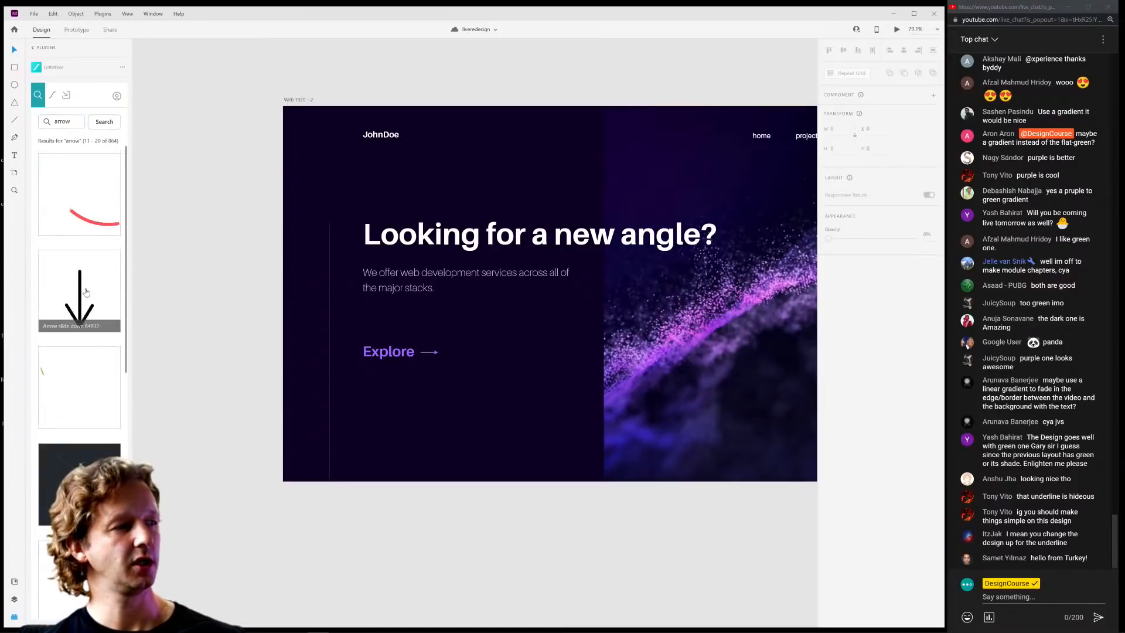
scroll(86, 309, "down", 8)
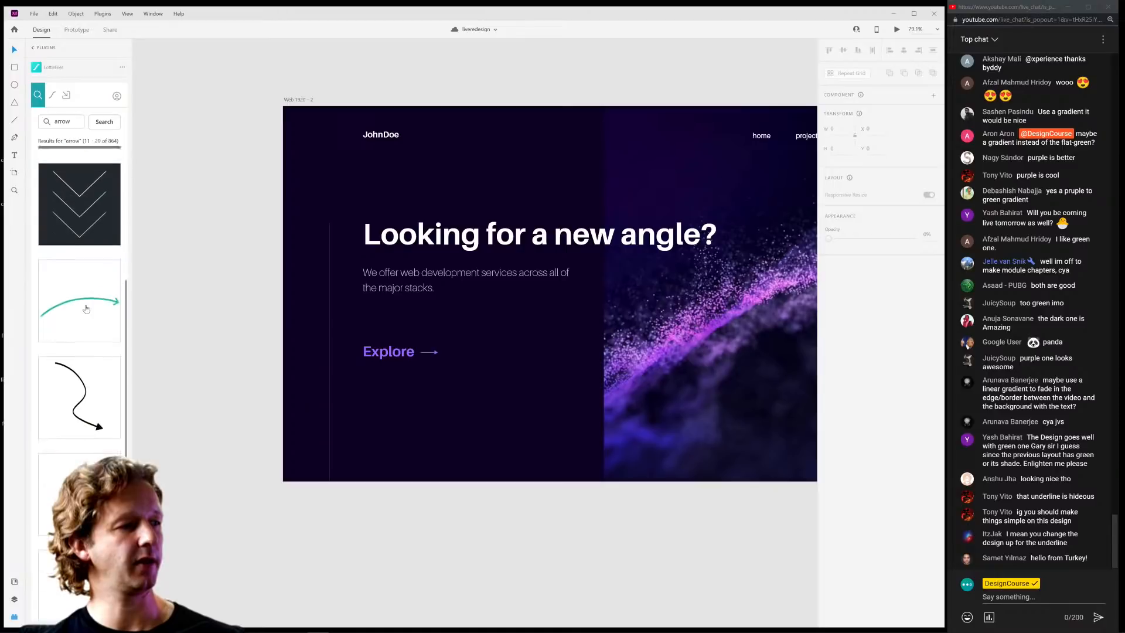
scroll(90, 375, "down", 2)
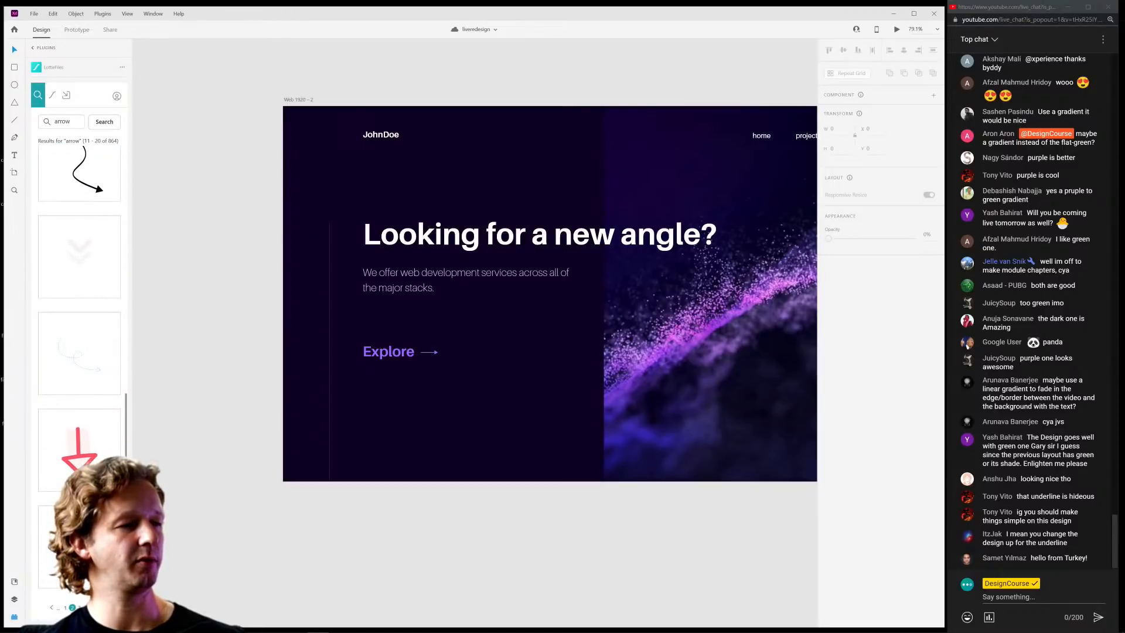
Switch to a new Google Chrome window and open lottiefiles.com.
right_click(53, 623)
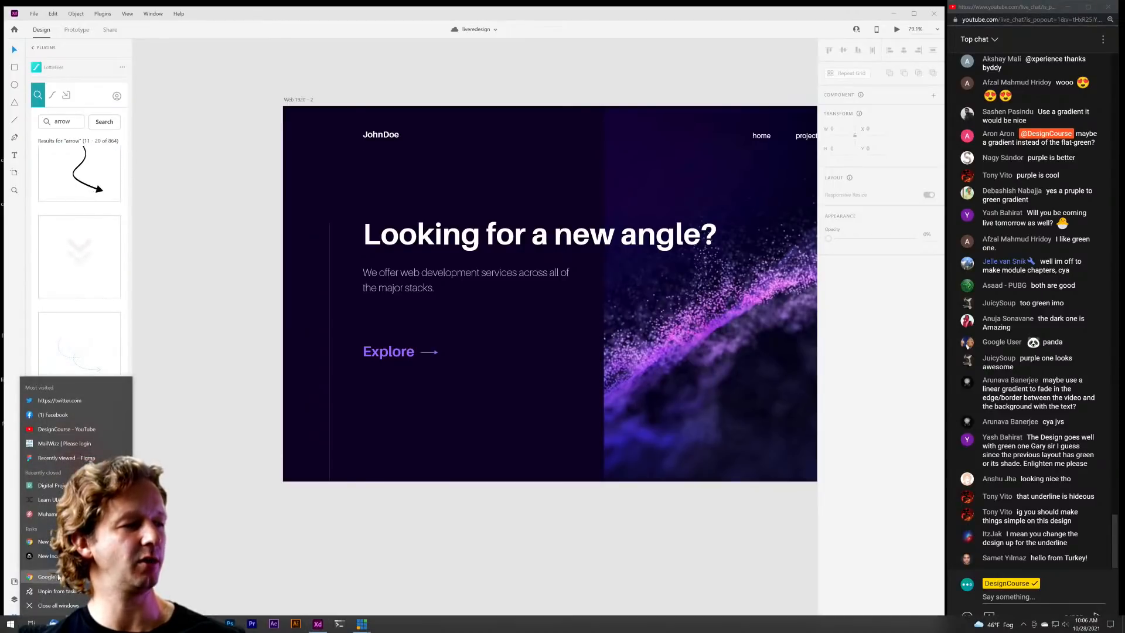
left_click(58, 577)
type("lottiefiles.com")
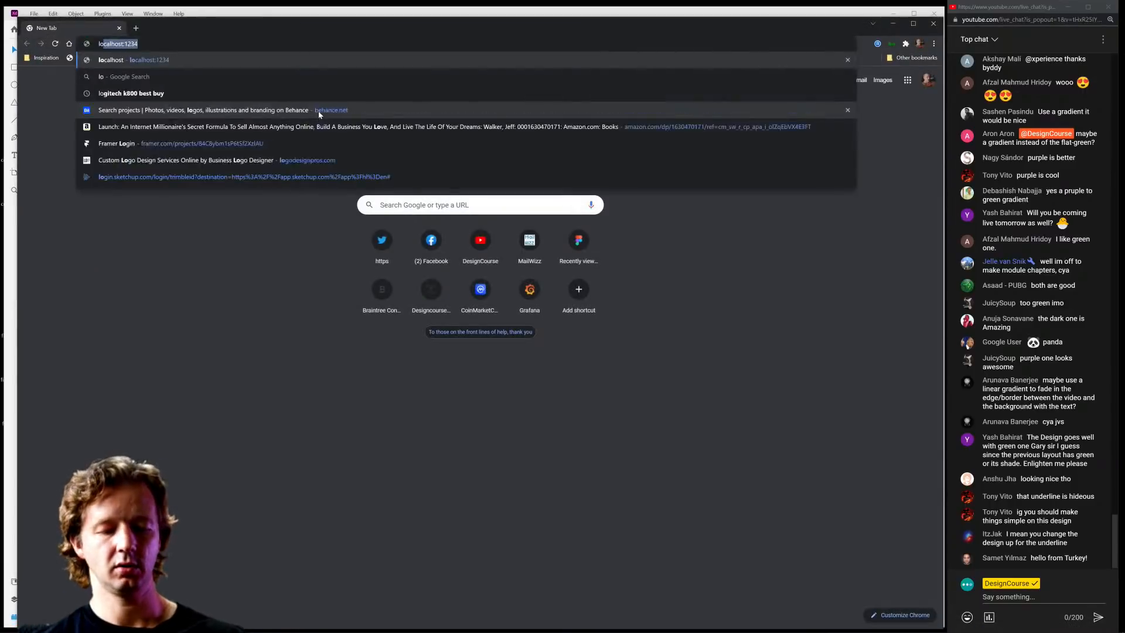
key("Return")
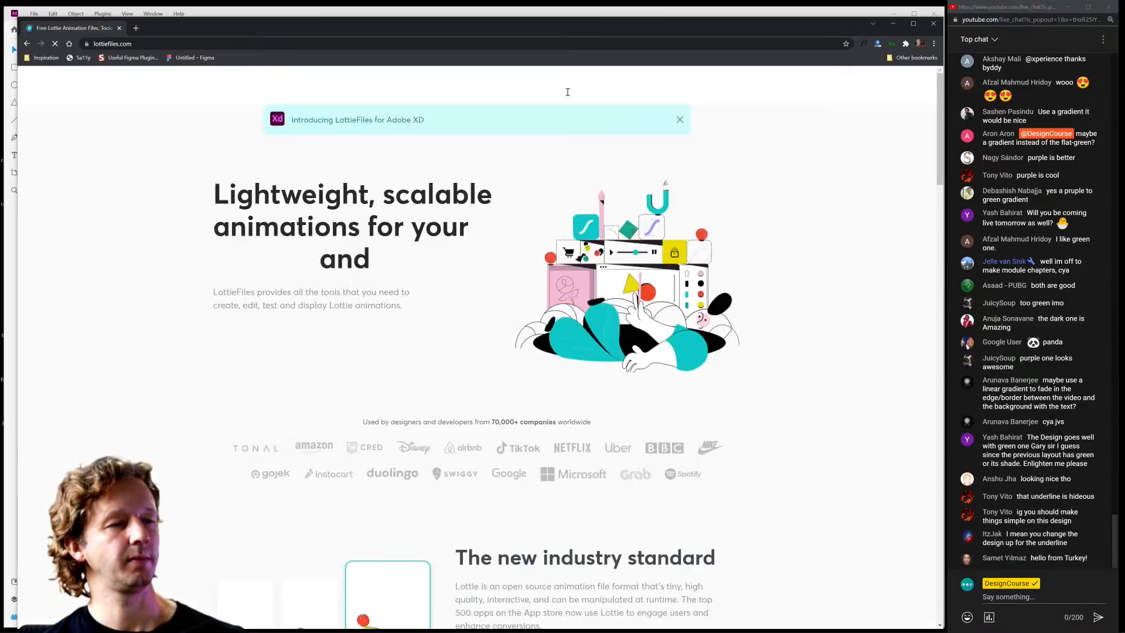
Search LottieFiles for "right arrow" and look through the animation results.
left_click(568, 88)
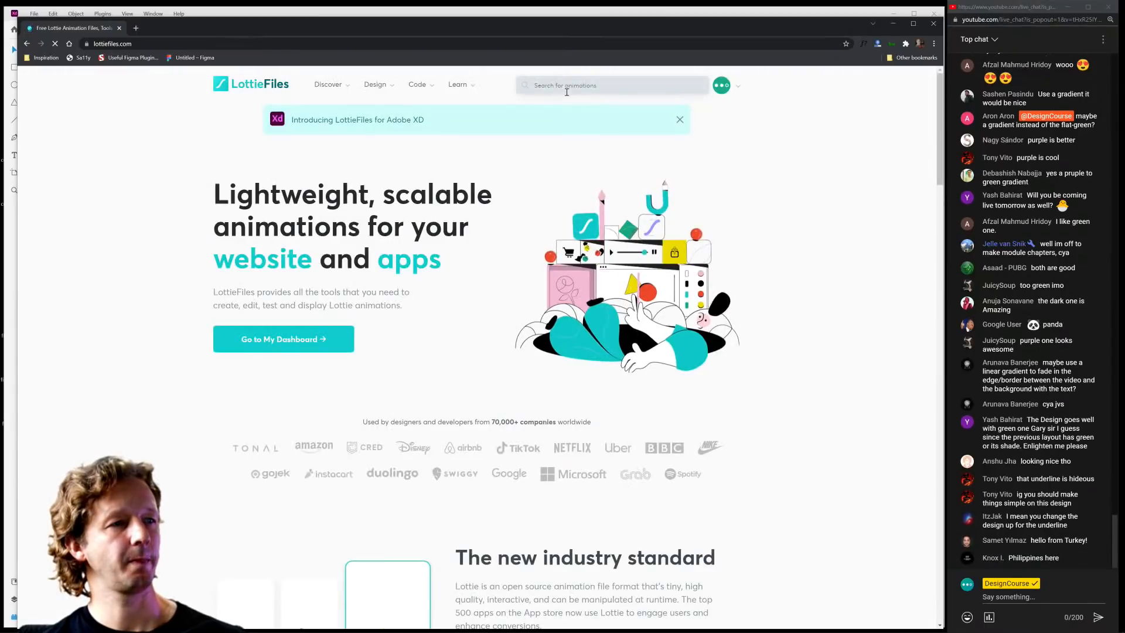
type("right arrow")
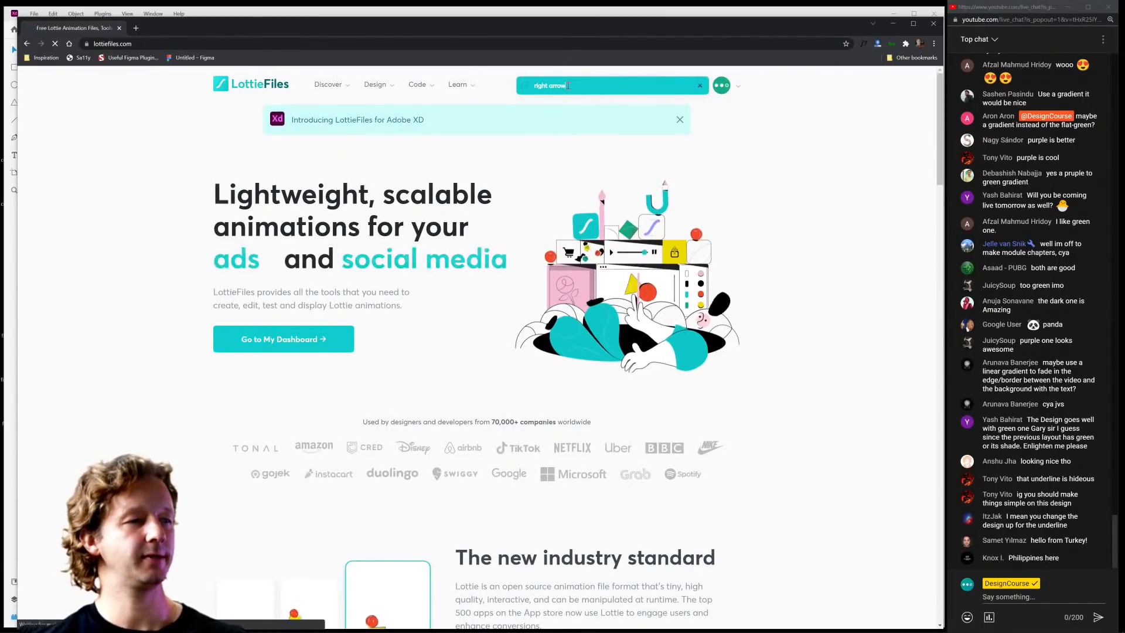
key("Return")
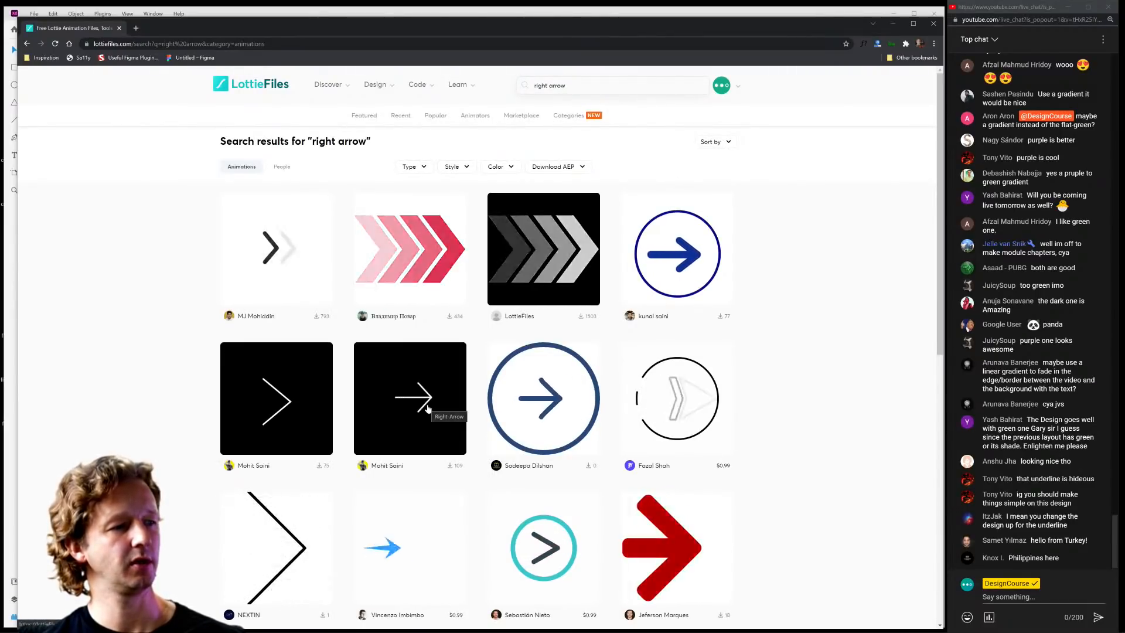
scroll(829, 355, "down", 2)
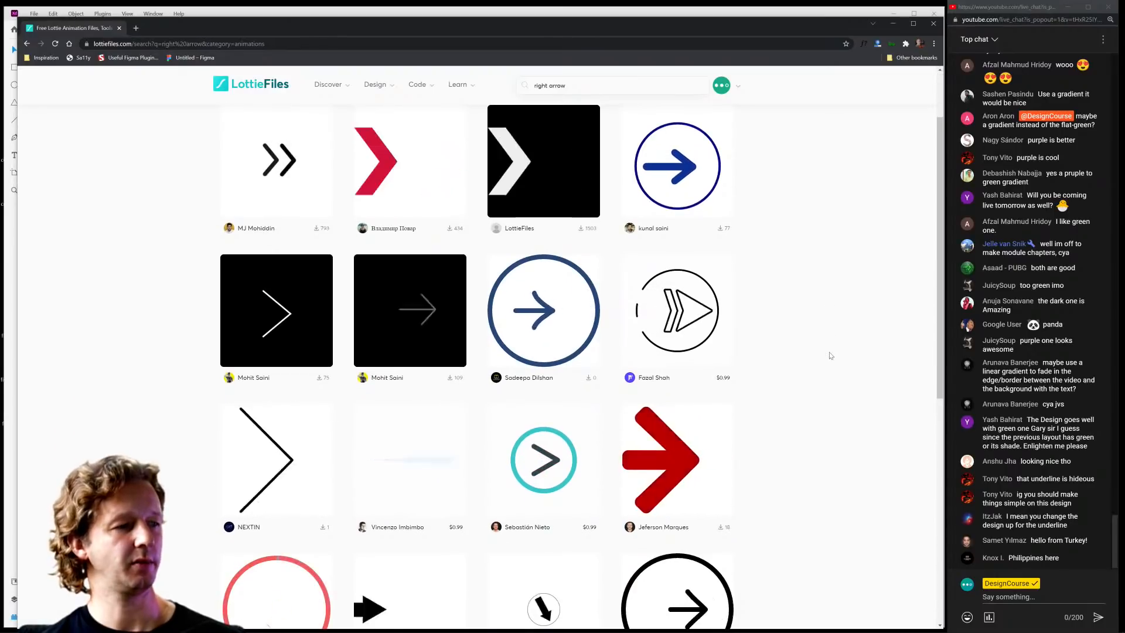
Browse the right arrow results, open the white Right-Arrow animation on black and bring up its layer colors in the Lottie Editor.
scroll(830, 355, "down", 1)
scroll(801, 411, "down", 1)
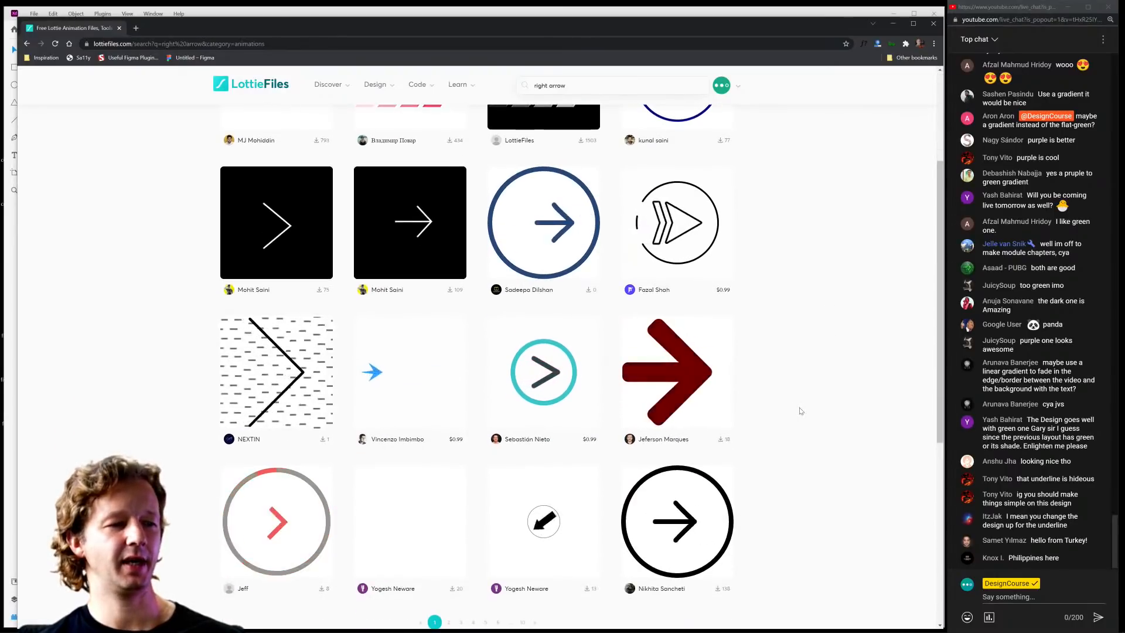
scroll(801, 411, "down", 2)
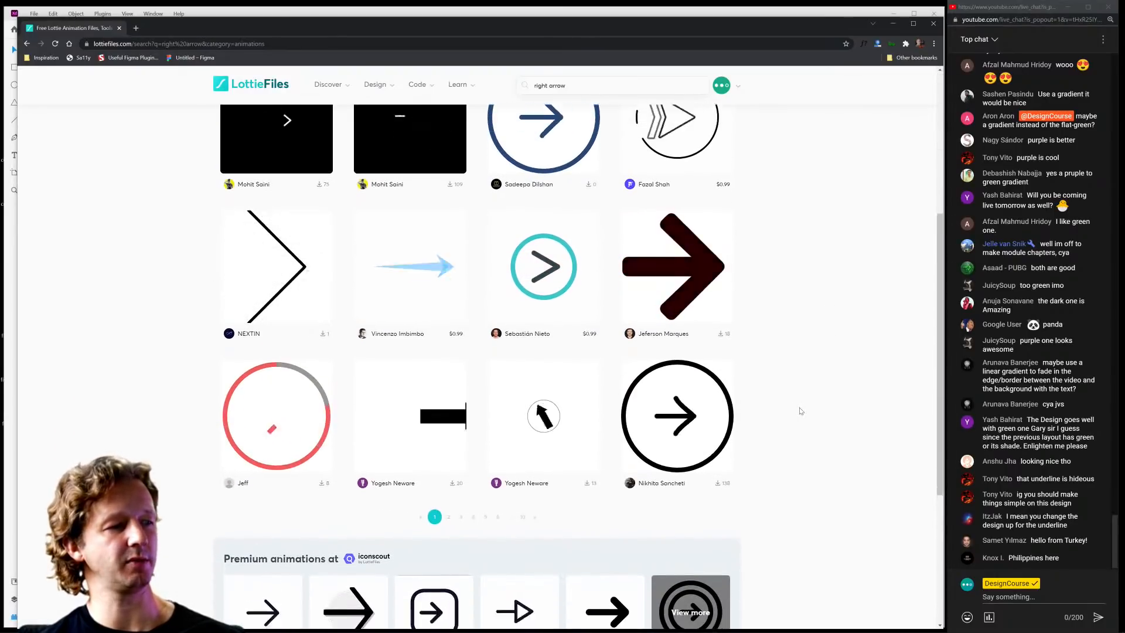
scroll(801, 411, "down", 2)
scroll(800, 411, "up", 4)
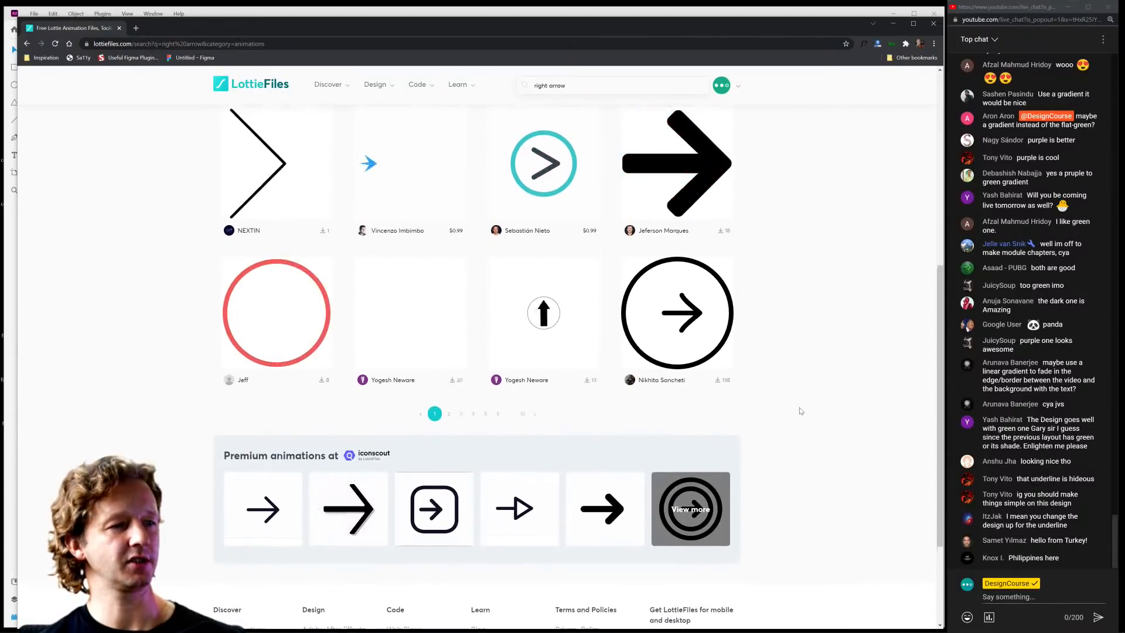
scroll(801, 411, "up", 2)
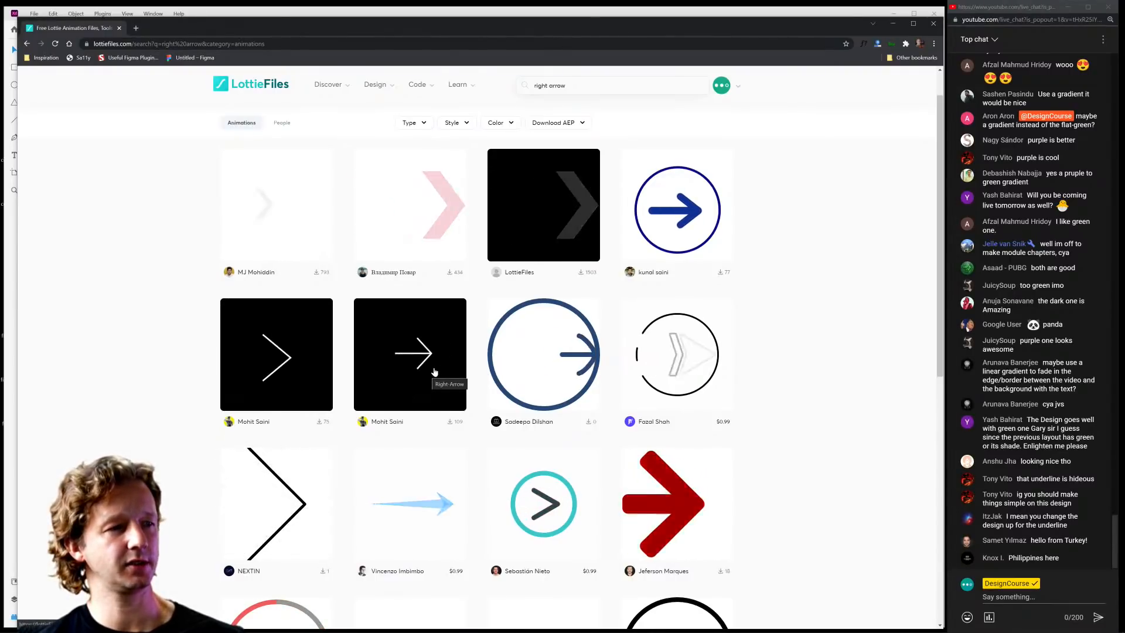
left_click(434, 372)
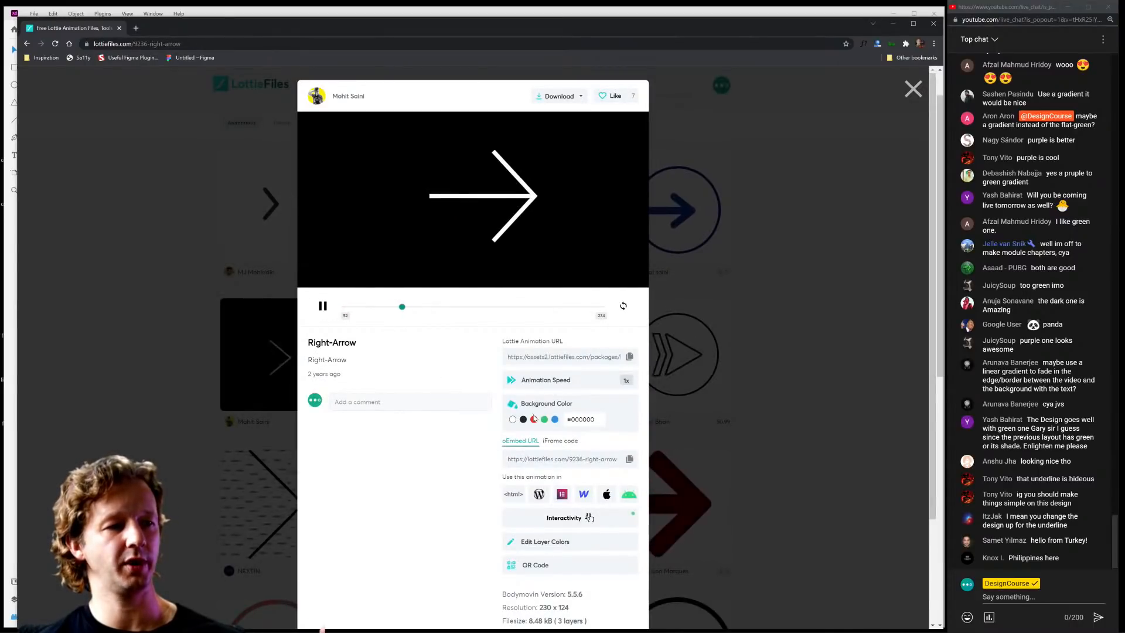
left_click(539, 541)
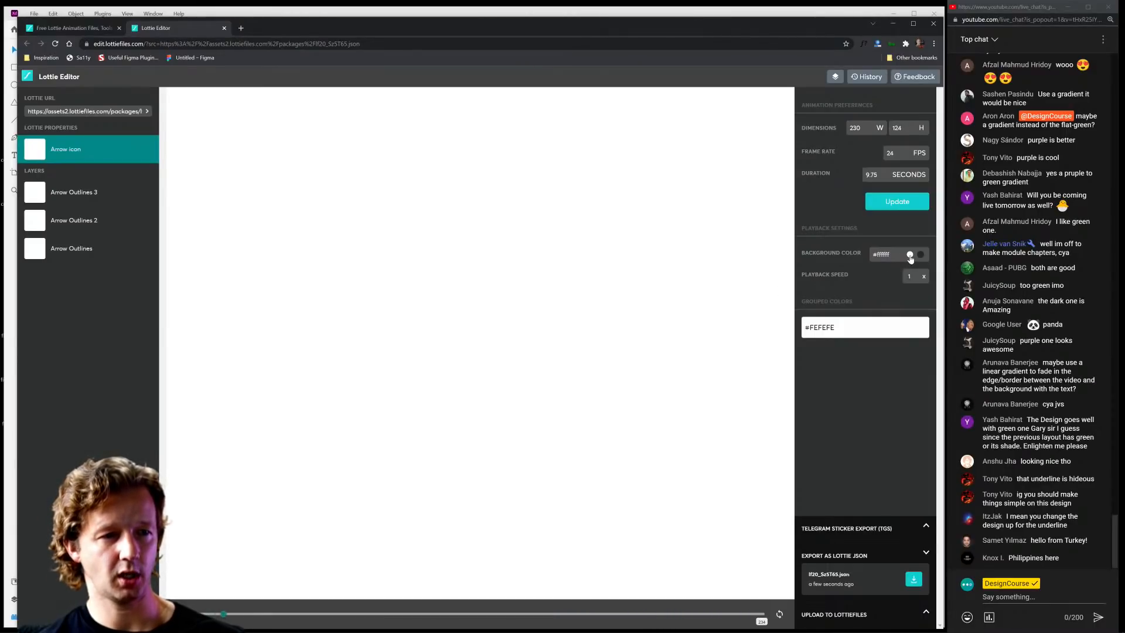
Copy the artboard's fill hex from Adobe XD and set the Lottie Editor's background color to #0D0123.
left_click_drag(471, 26, 545, 257)
left_click(288, 103)
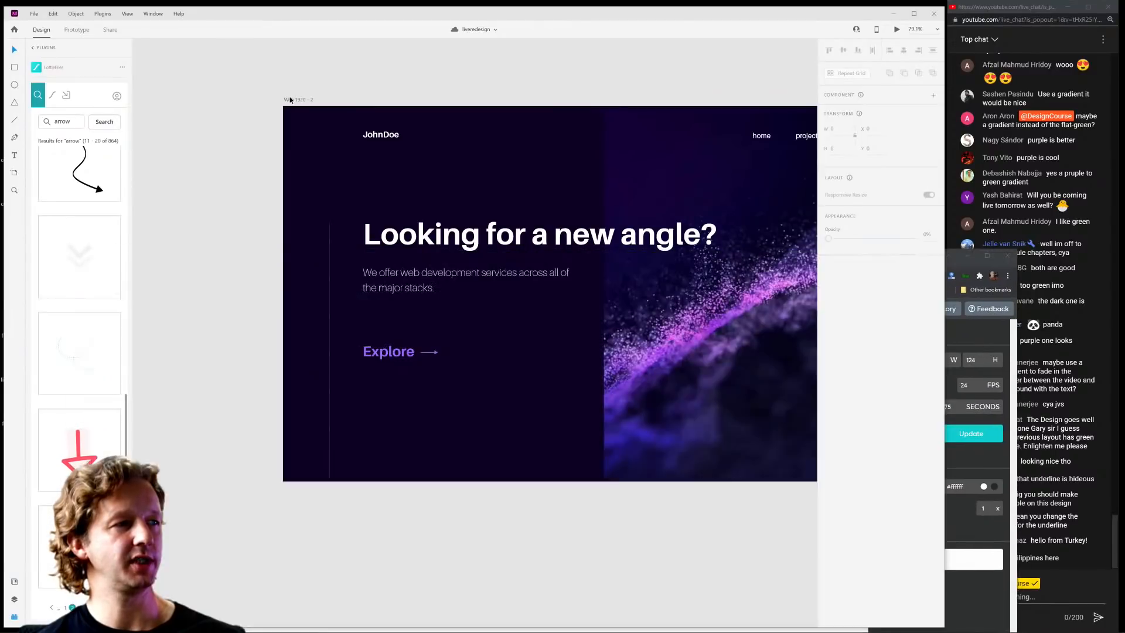
left_click(847, 299)
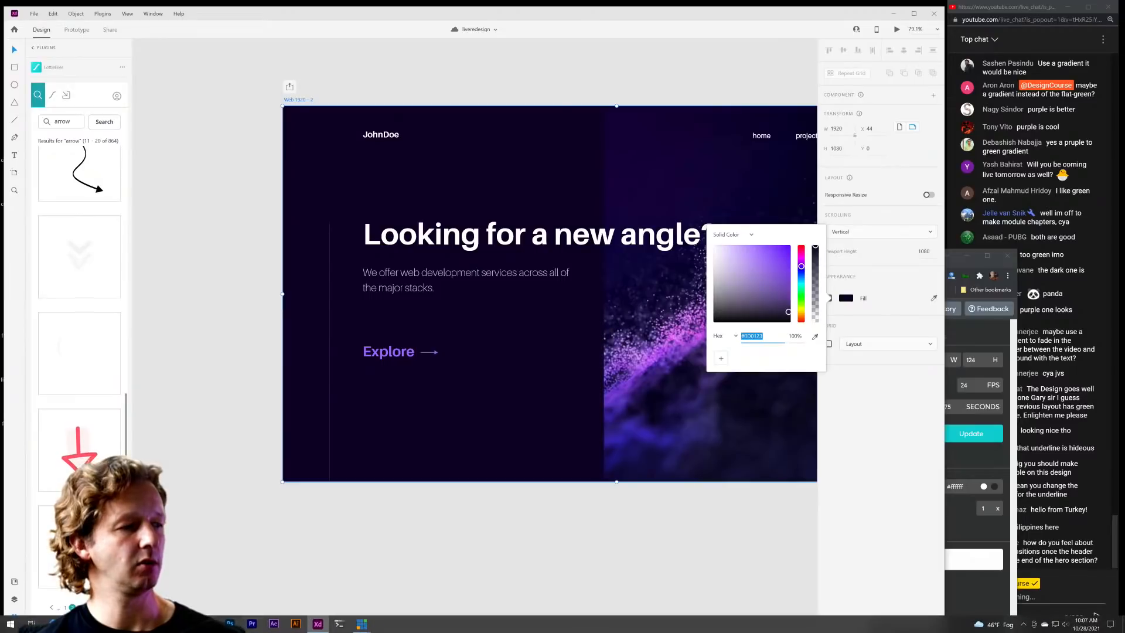
left_click(52, 623)
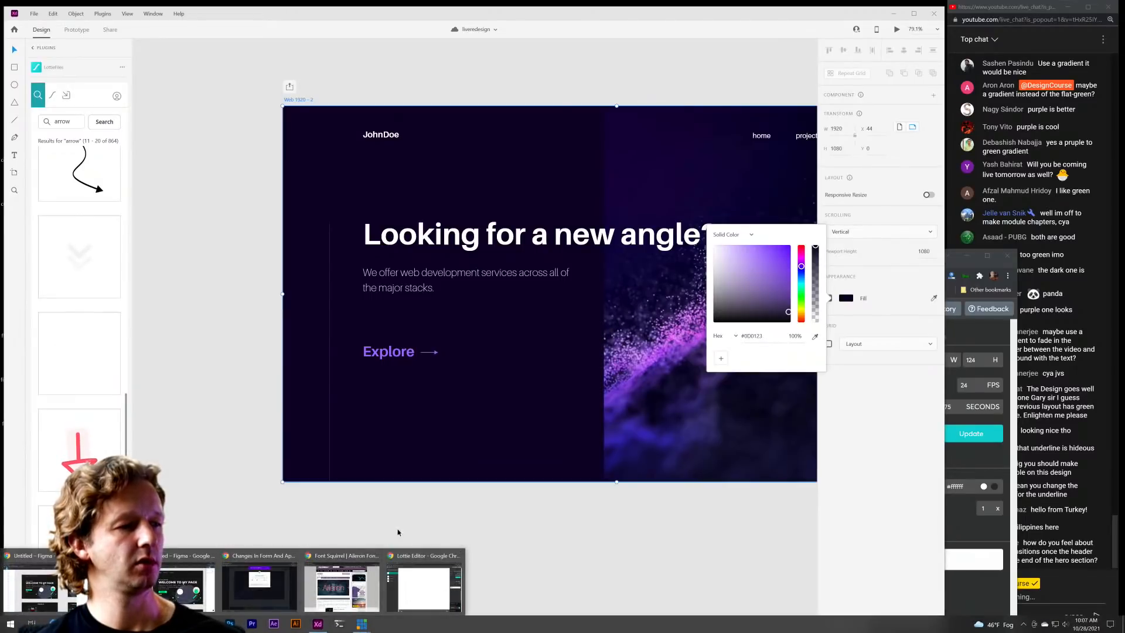
left_click(429, 575)
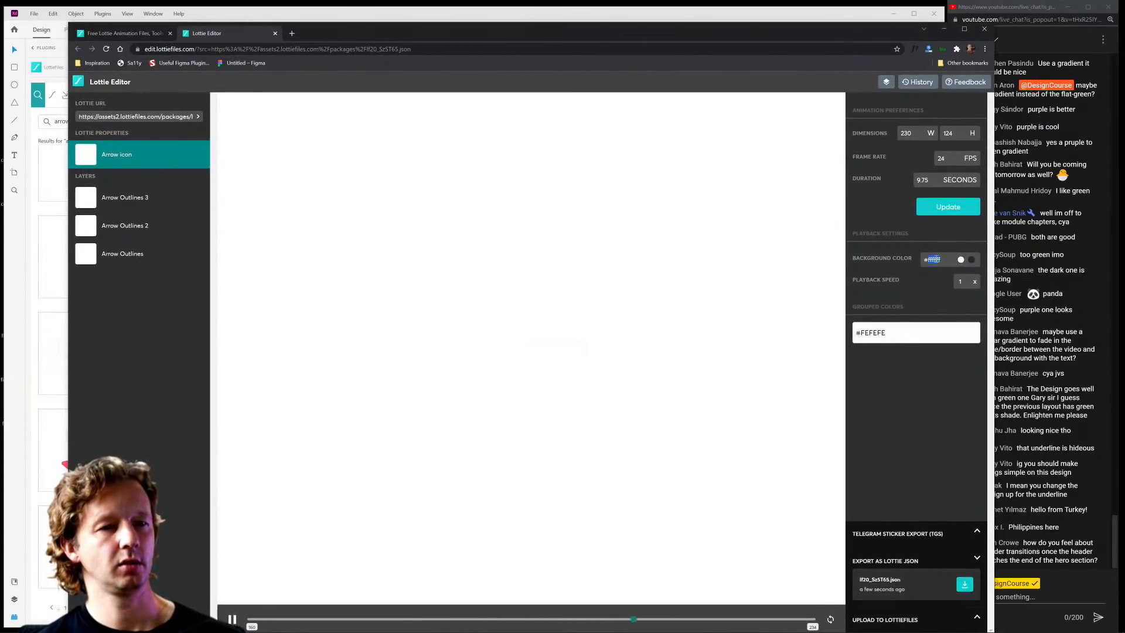
key("Return")
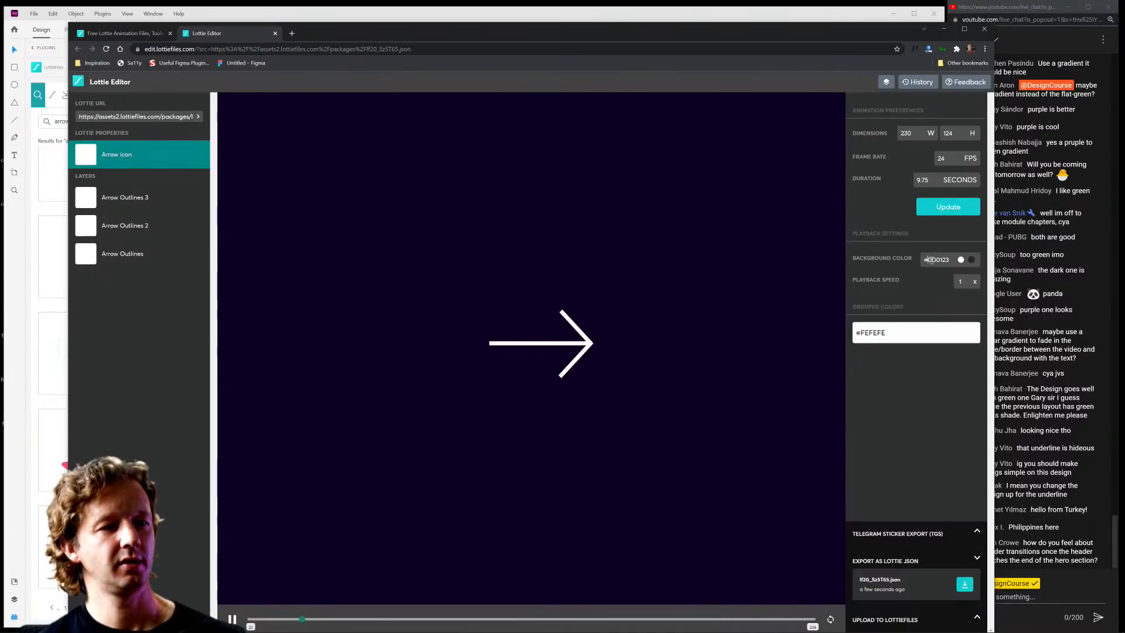
Switch to Adobe XD and copy the hex value of the Explore text's violet fill.
left_click(536, 8)
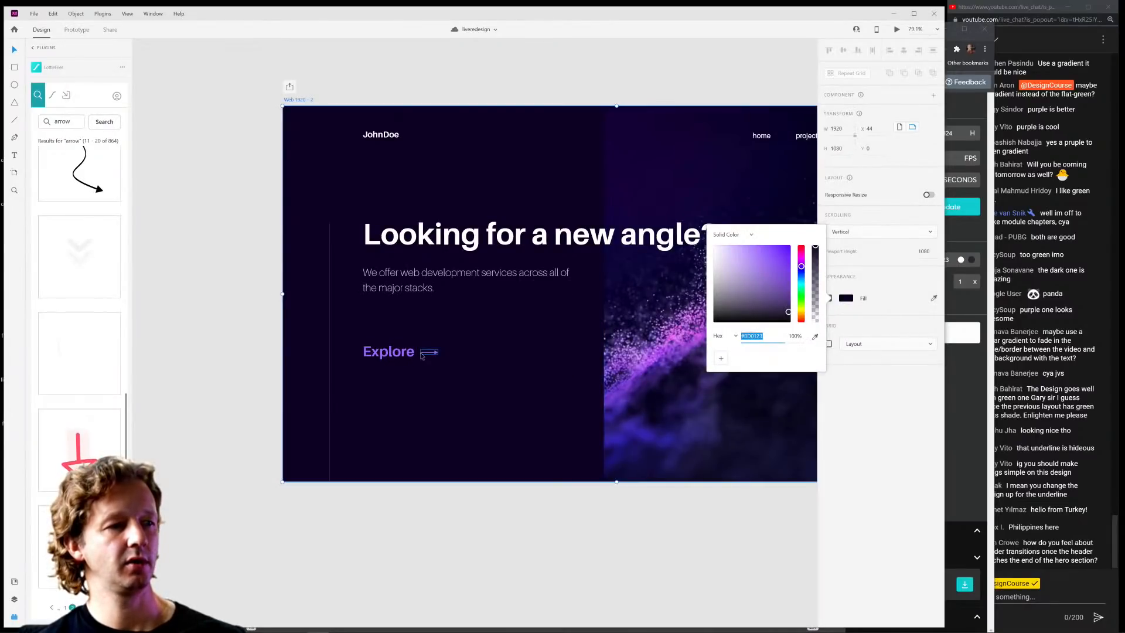
left_click(388, 352)
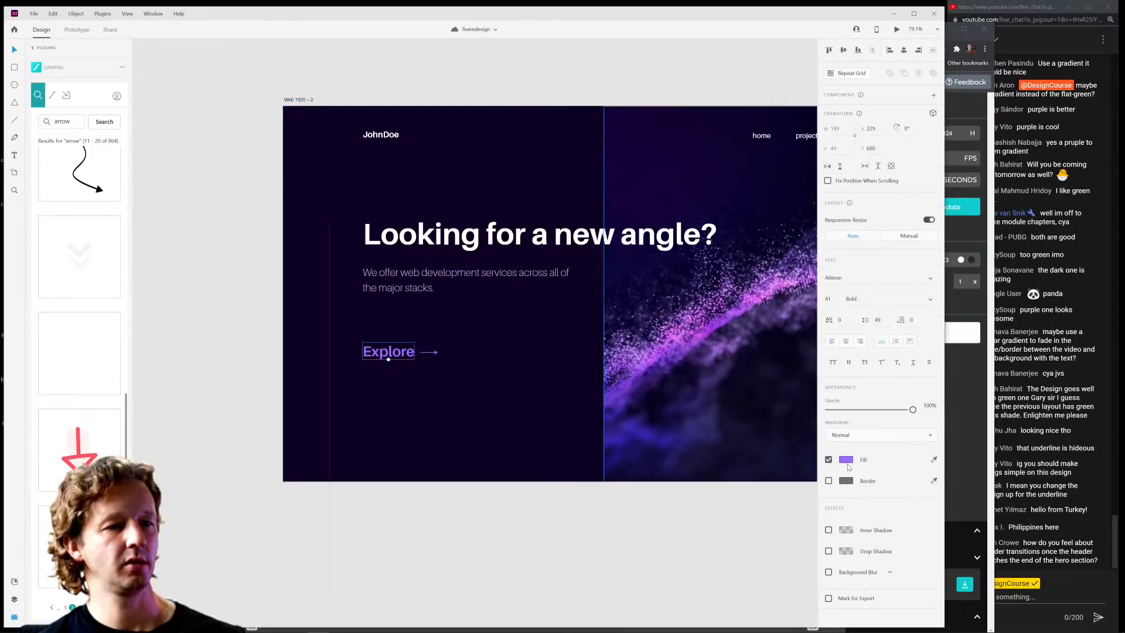
left_click(846, 461)
key("ctrl+c")
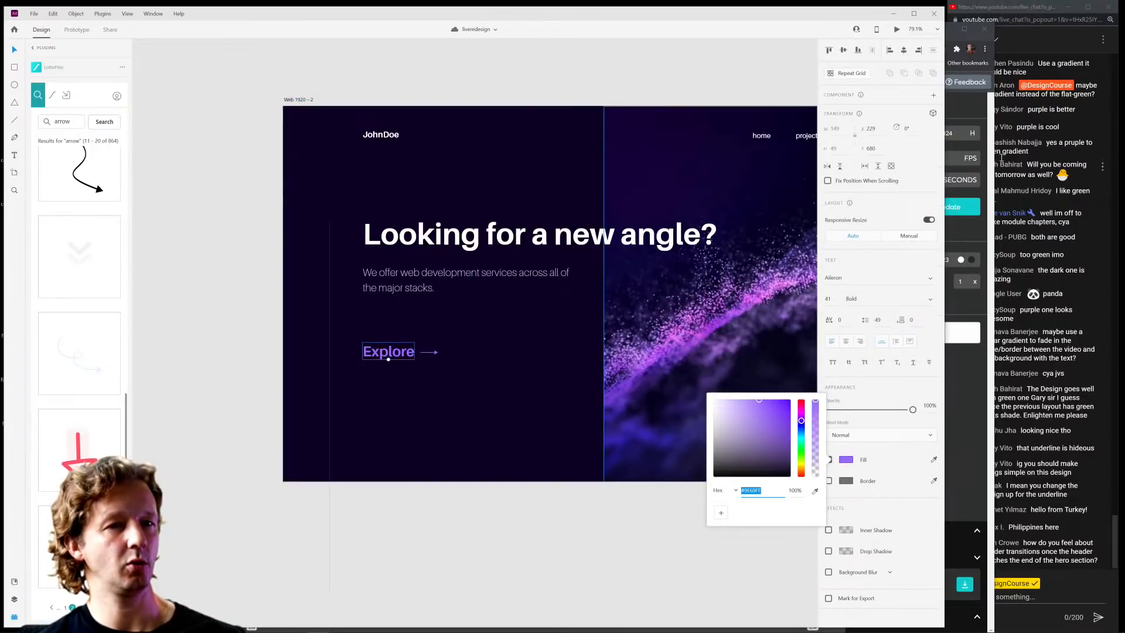
Switch to the Lottie Editor, set the background to black #000000 and recolor the arrow to red #D21212.
left_click(970, 262)
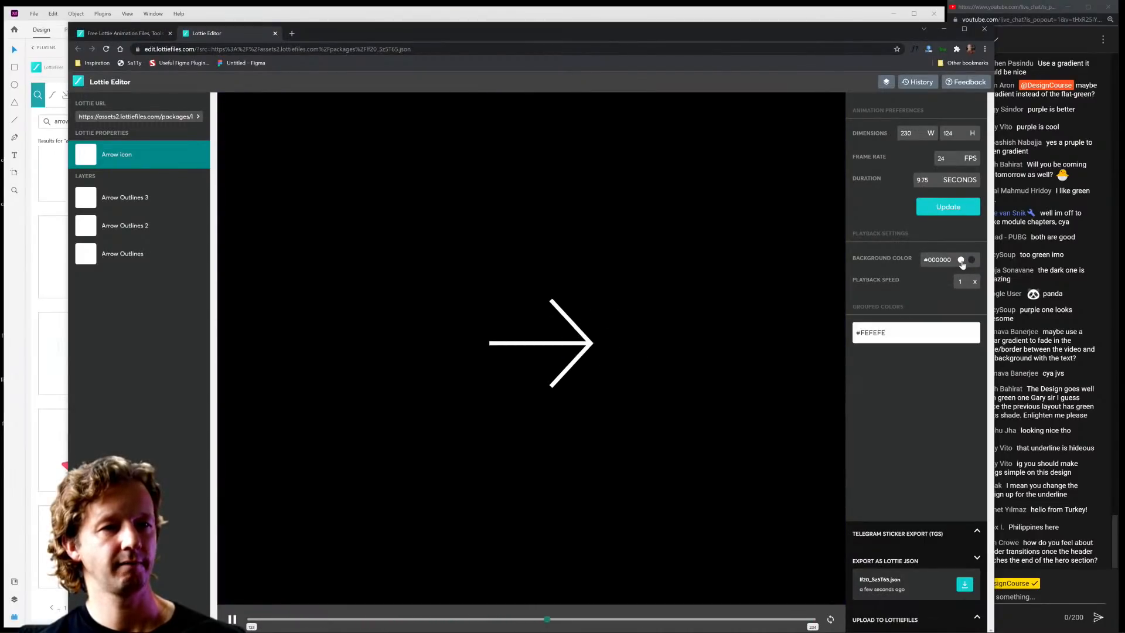
left_click(886, 339)
left_click(885, 339)
left_click_drag(886, 339, 859, 337)
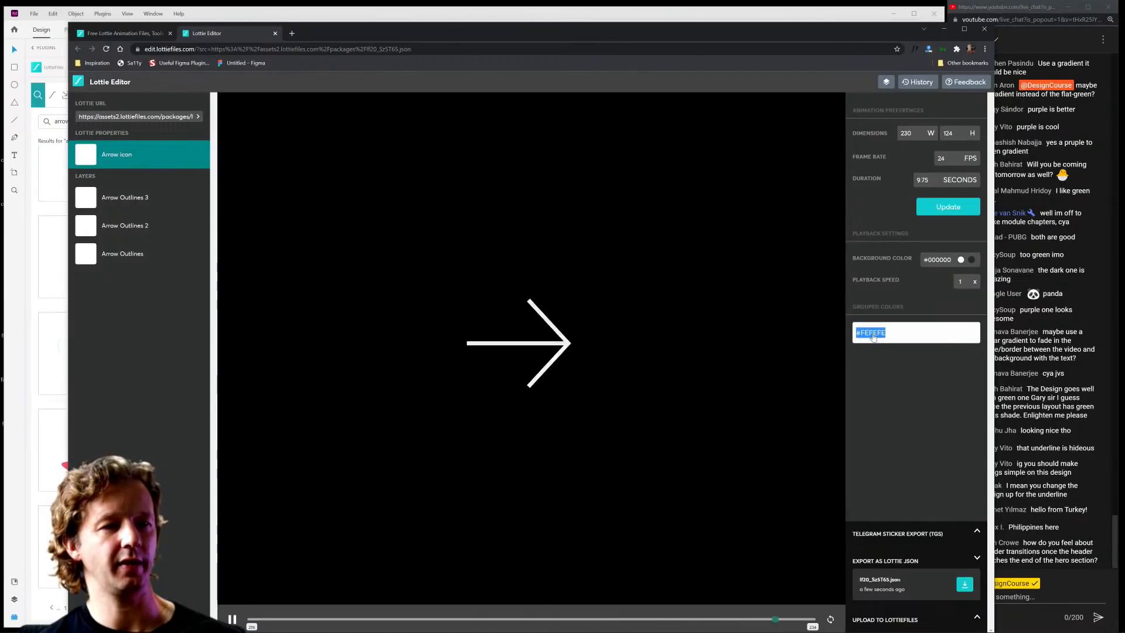
left_click(893, 335)
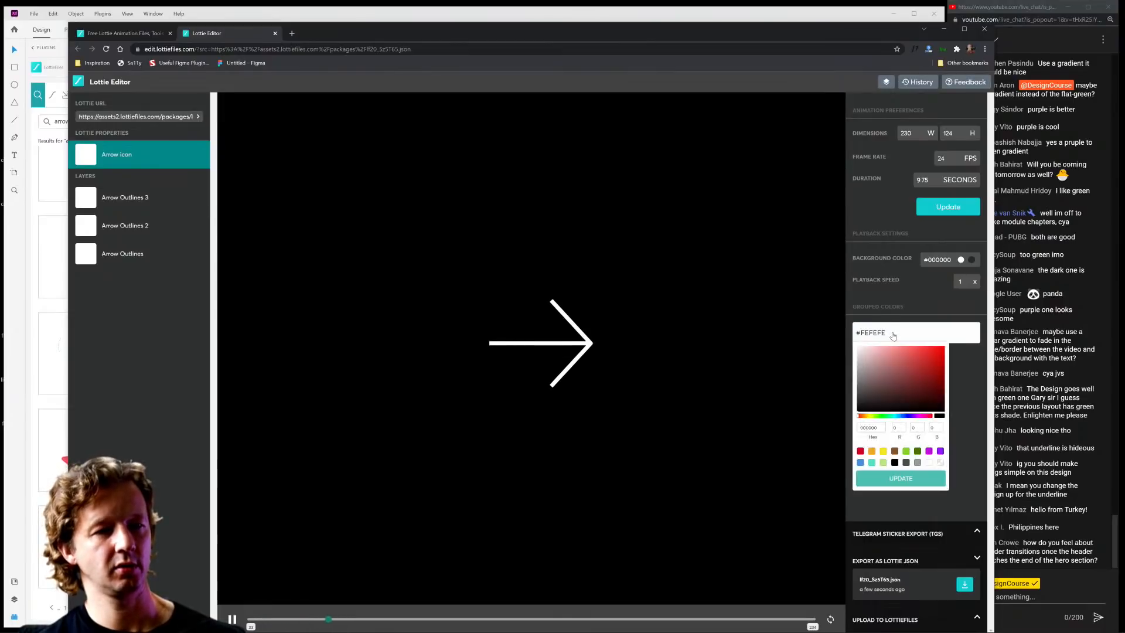
left_click_drag(888, 384, 937, 357)
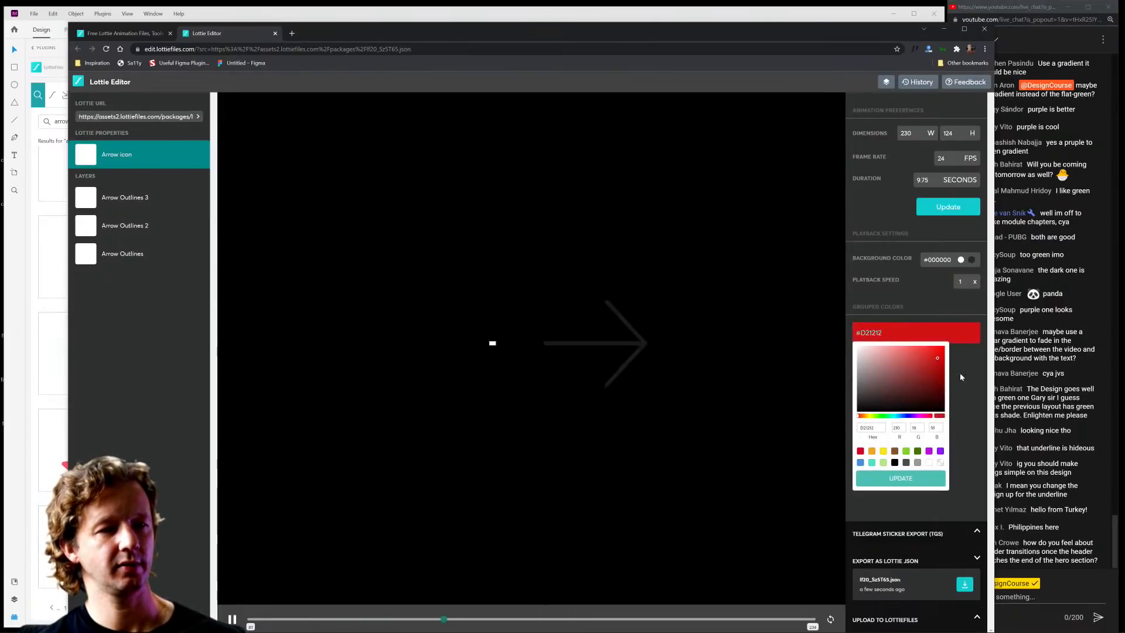
left_click(926, 481)
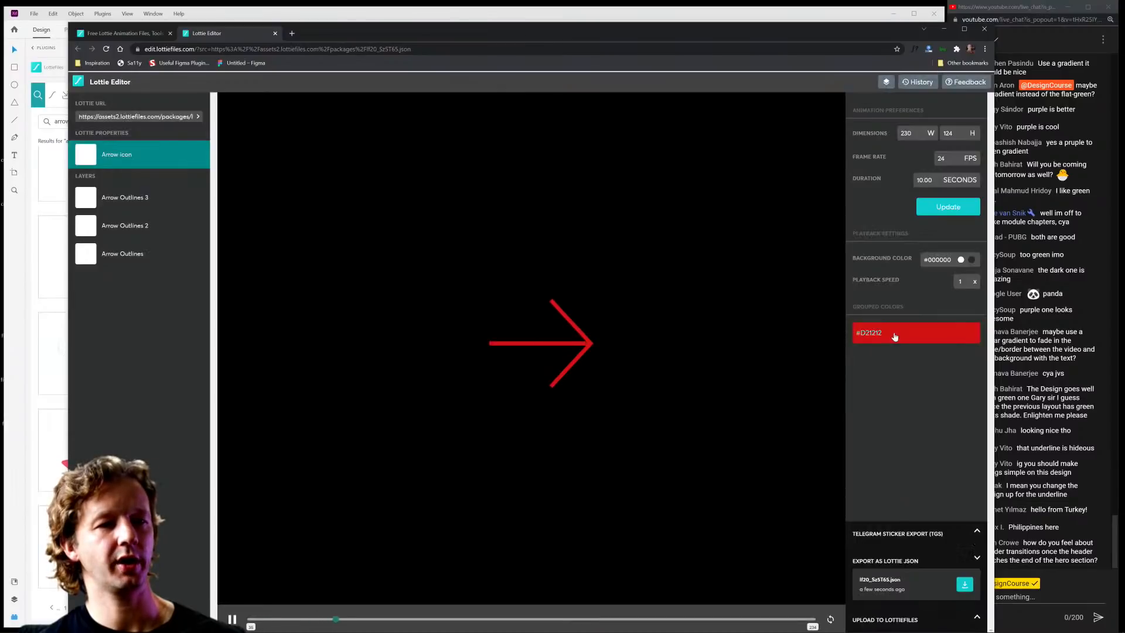
Replace the arrow animation's grouped color with the copied violet from the Explore text.
left_click(895, 337)
double_click(876, 428)
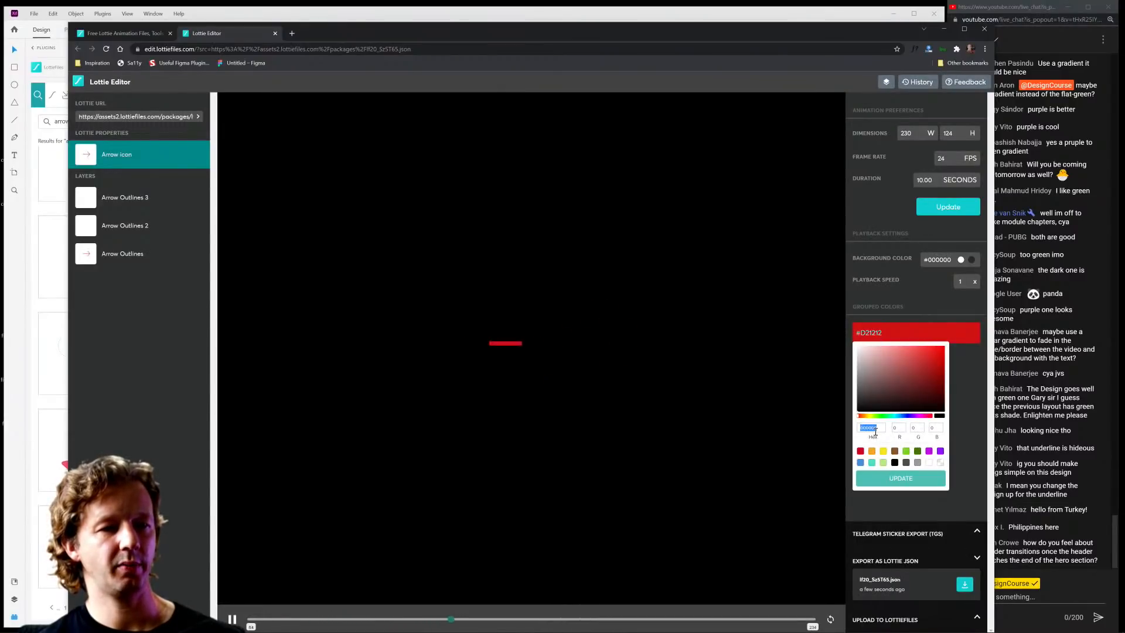
key("ctrl+v")
left_click(901, 478)
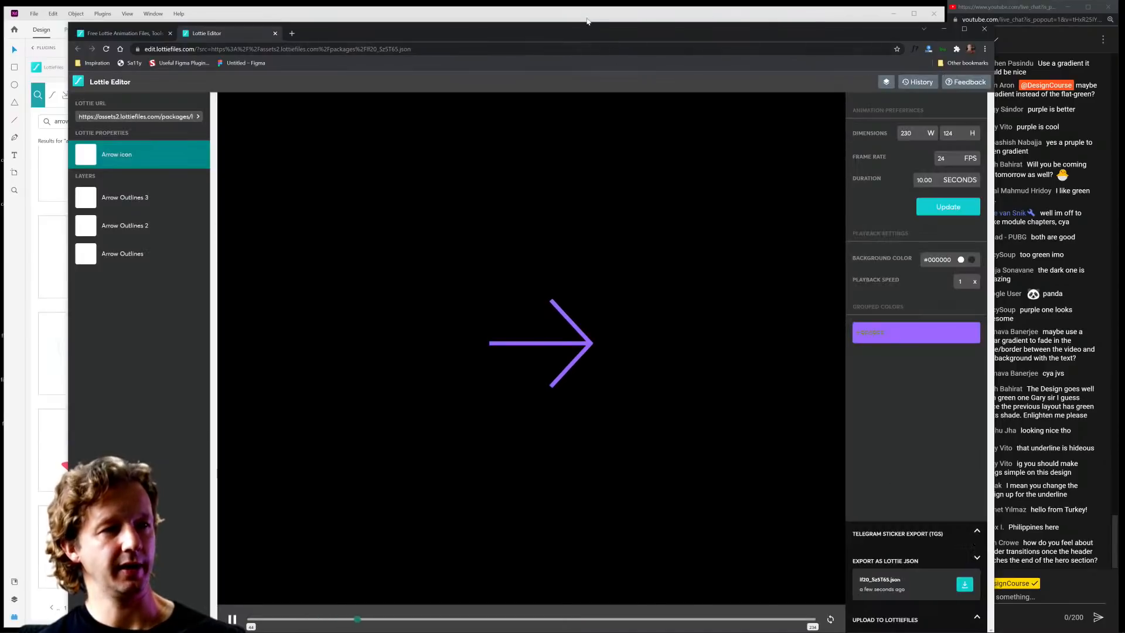
Copy the artboard's fill hex from Adobe XD and apply #0D0123 as the Lottie Editor's background color.
key("alt+Tab")
left_click(432, 120)
left_click(431, 119)
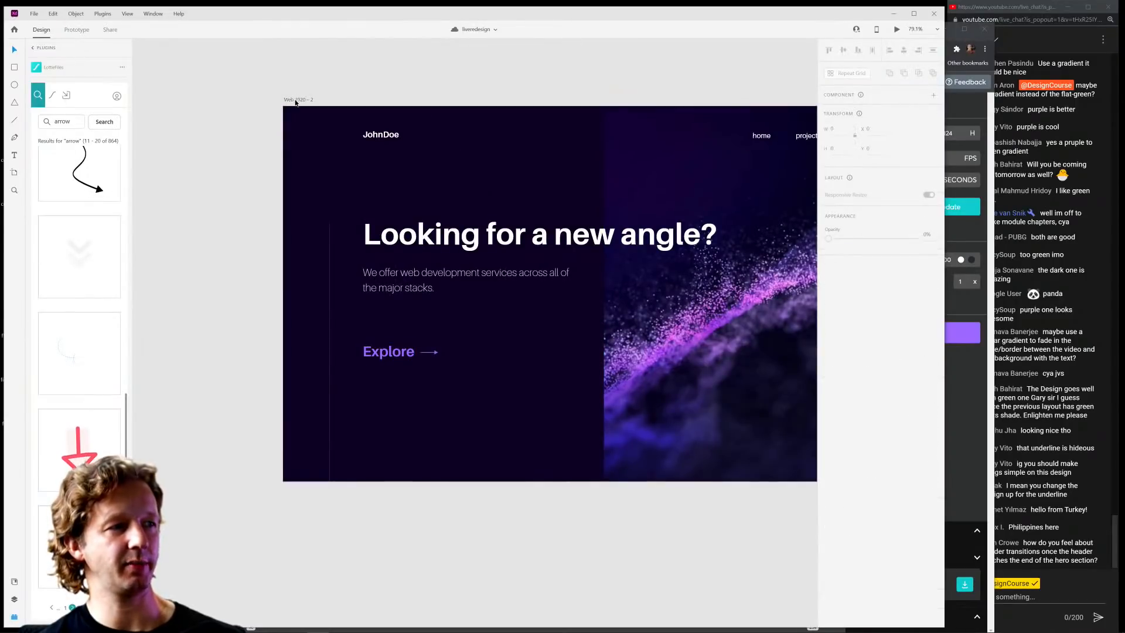
left_click(845, 298)
key("ctrl+c")
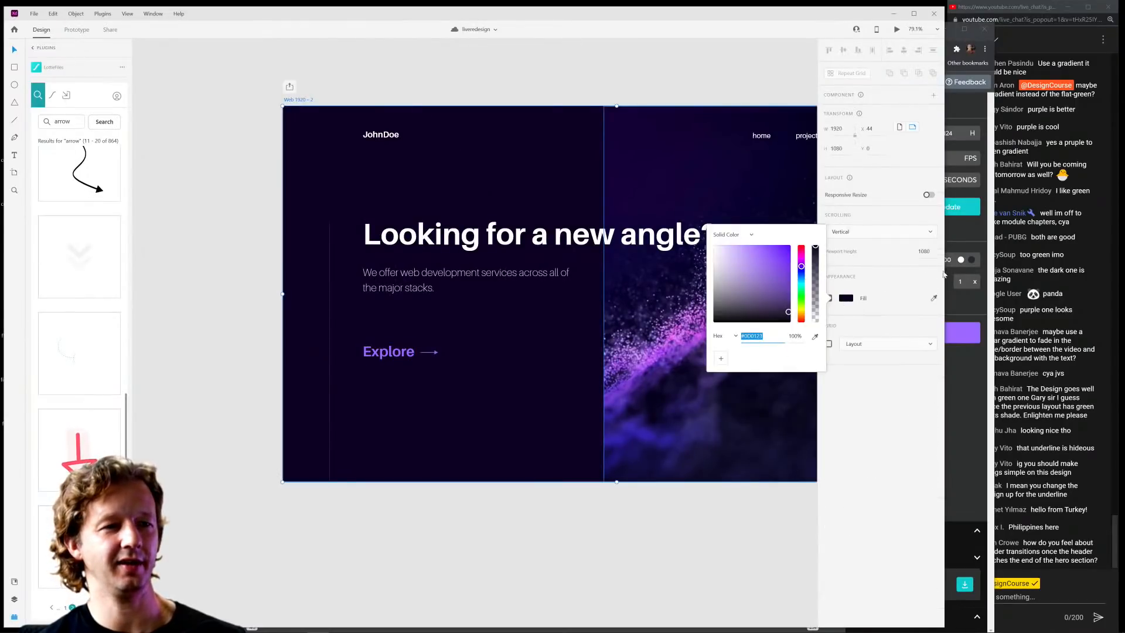
left_click(954, 43)
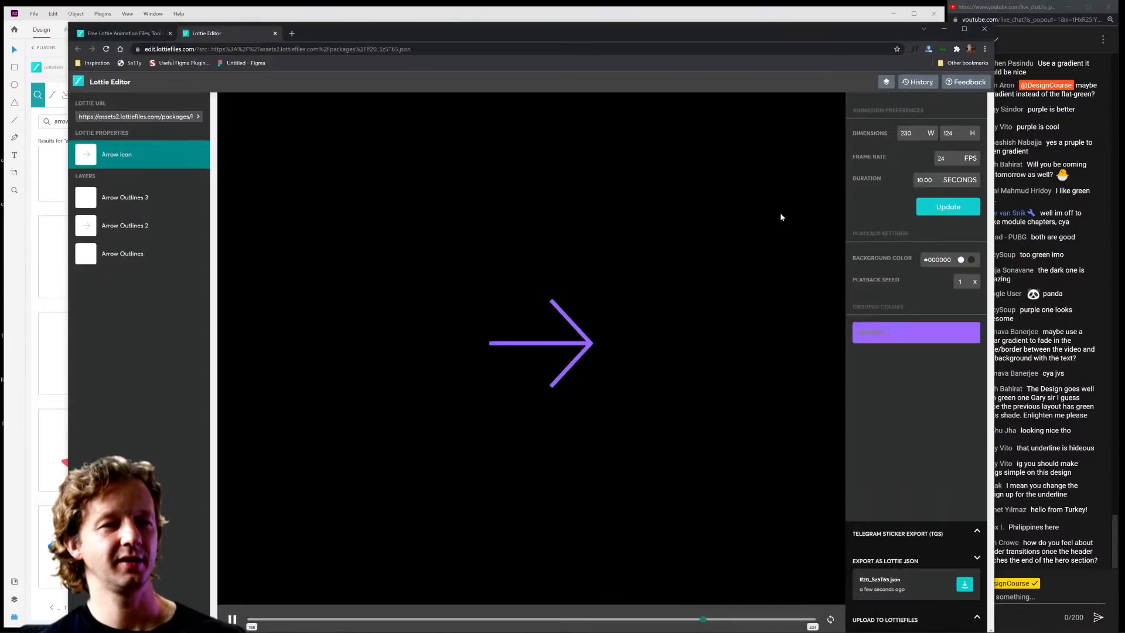
triple_click(928, 260)
key("ctrl+v")
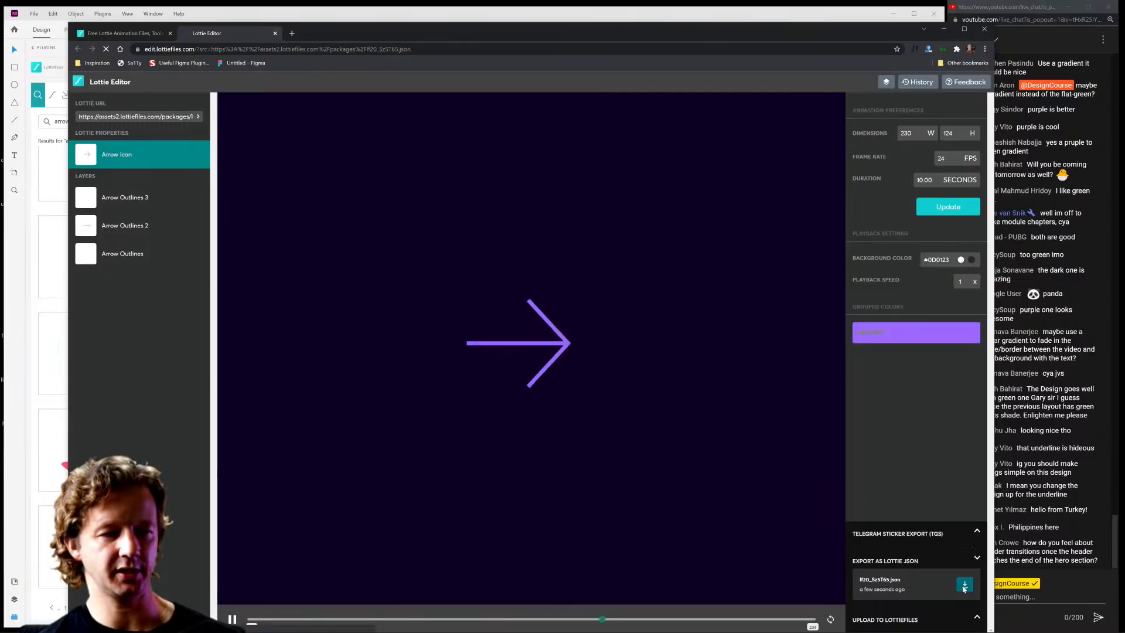
Export the recolored arrow as a Lottie JSON file and minimize the browser window to return to Adobe XD.
left_click(964, 585)
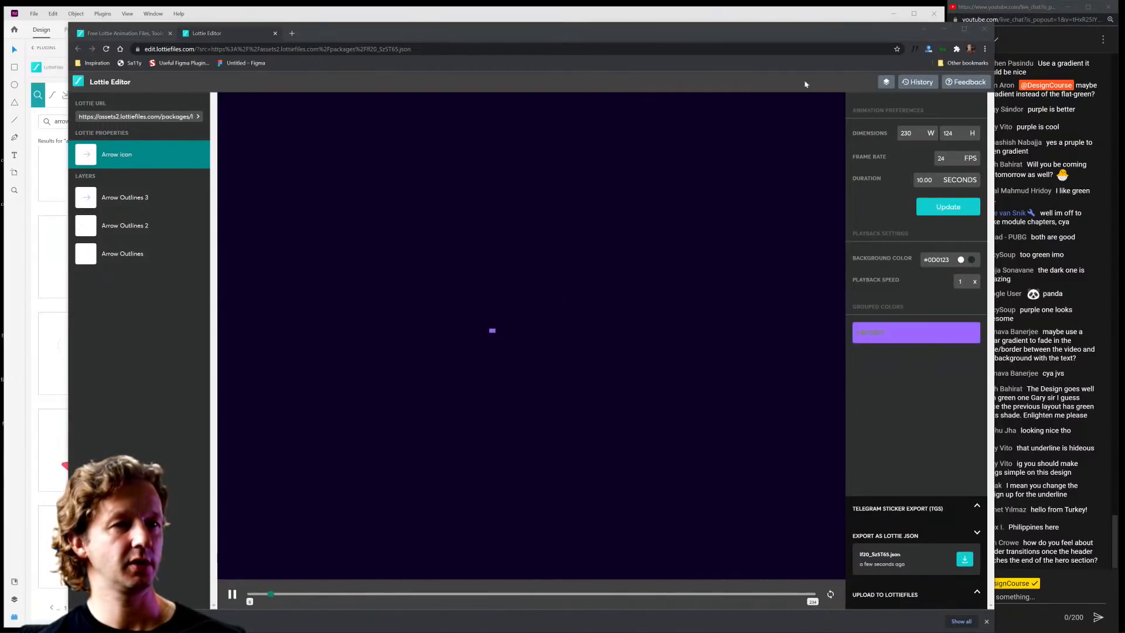
left_click(944, 28)
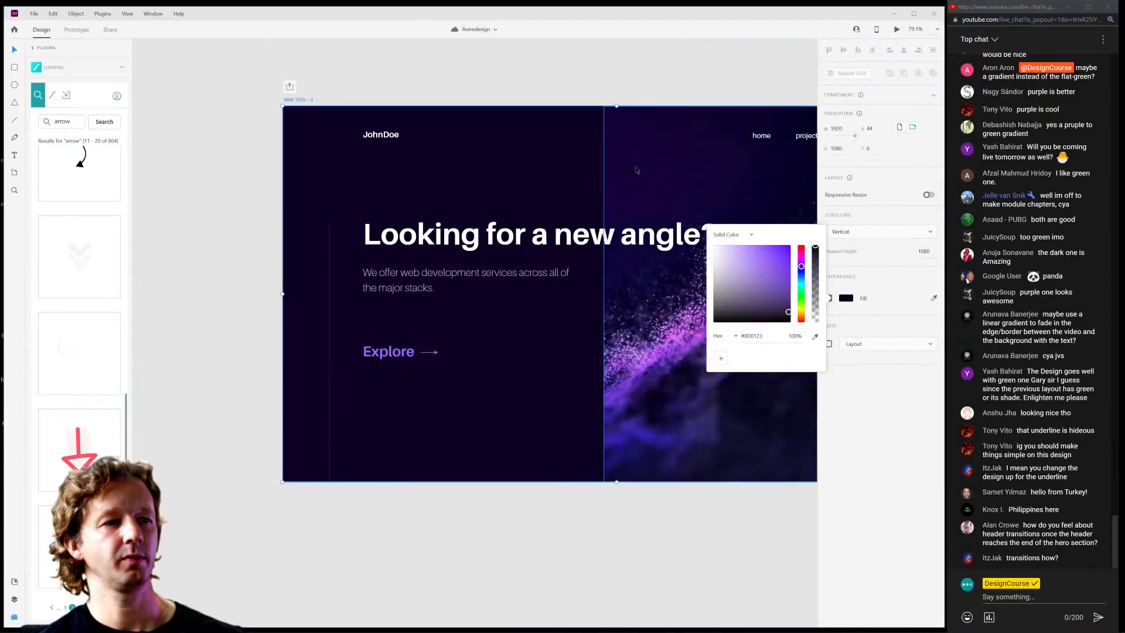
Draw a rectangle about 99 by 51 px below the static Explore arrow and place the exported Lottie animation in it.
left_click(252, 128)
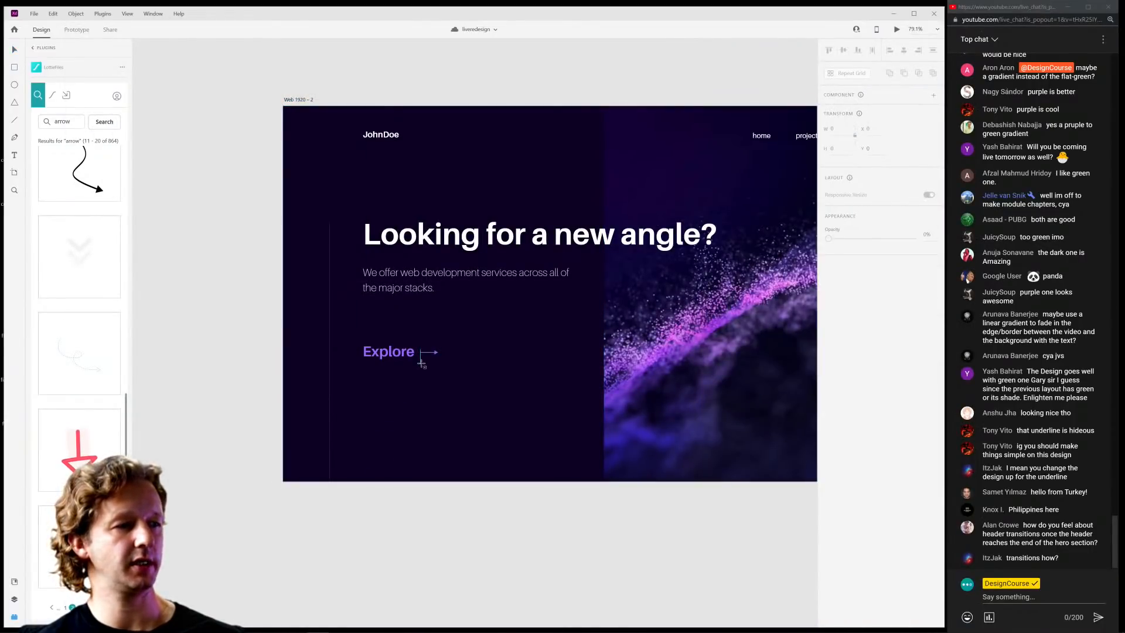
left_click_drag(421, 363, 458, 382)
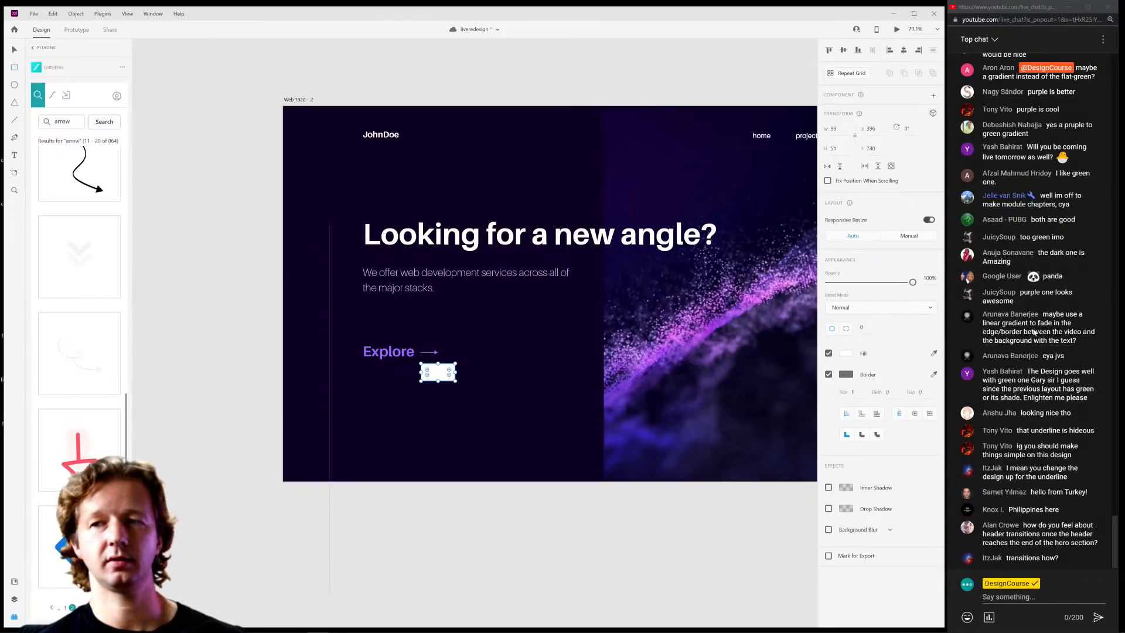
left_click_drag(1037, 330, 437, 377)
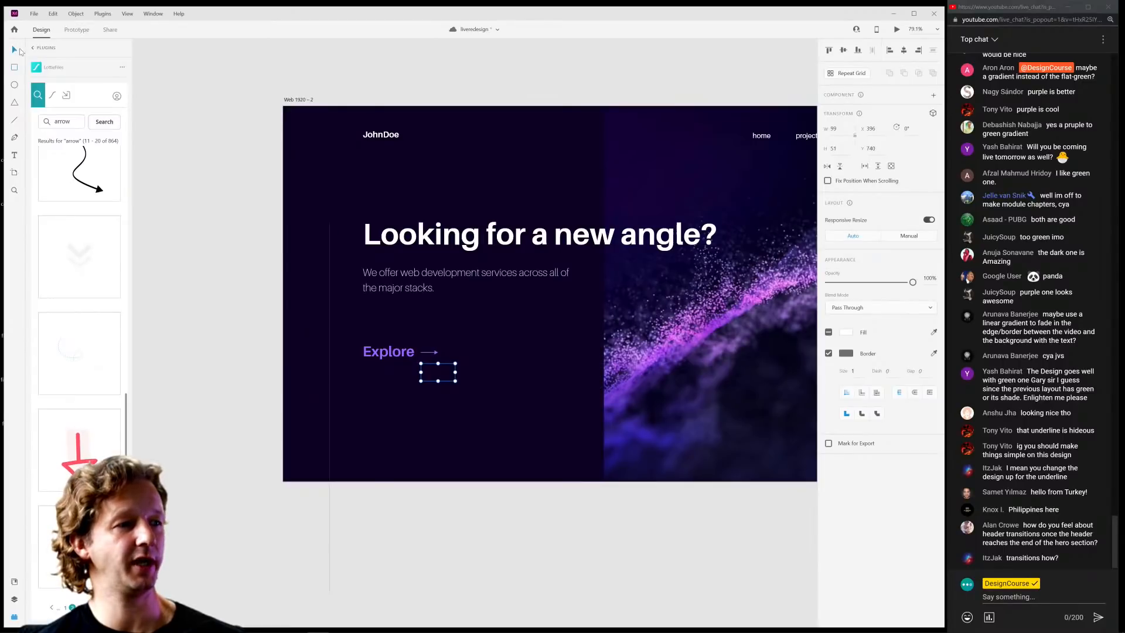
Move the static arrow off the artboard and position the animated arrow's frame directly beside the Explore text.
left_click(432, 352)
left_click_drag(430, 352, 416, 534)
left_click(428, 378)
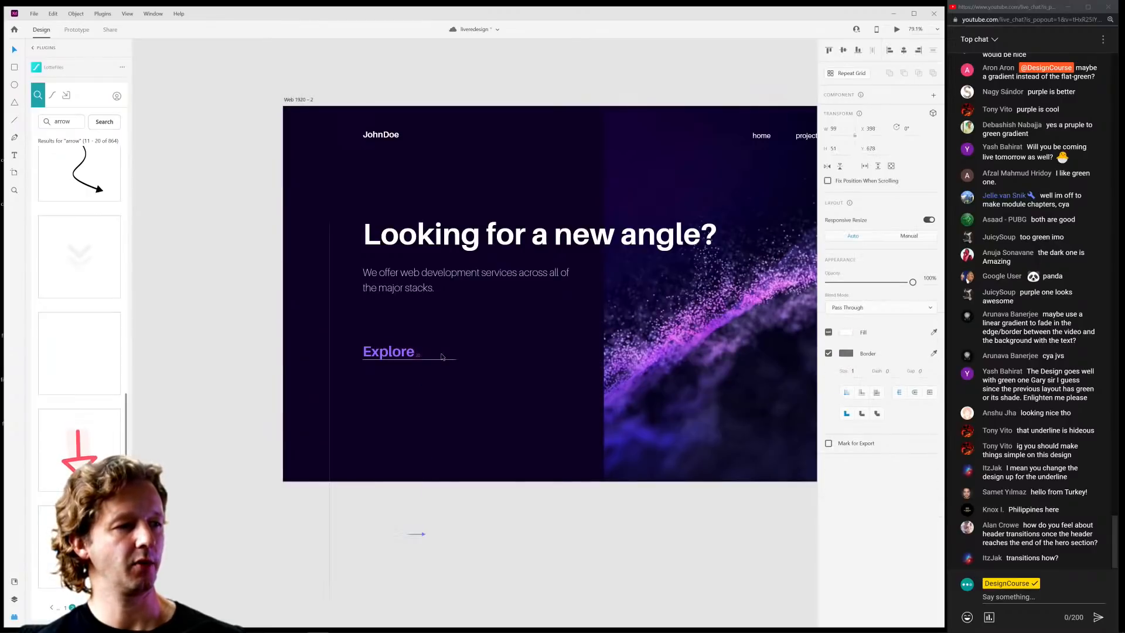
left_click_drag(445, 357, 442, 358)
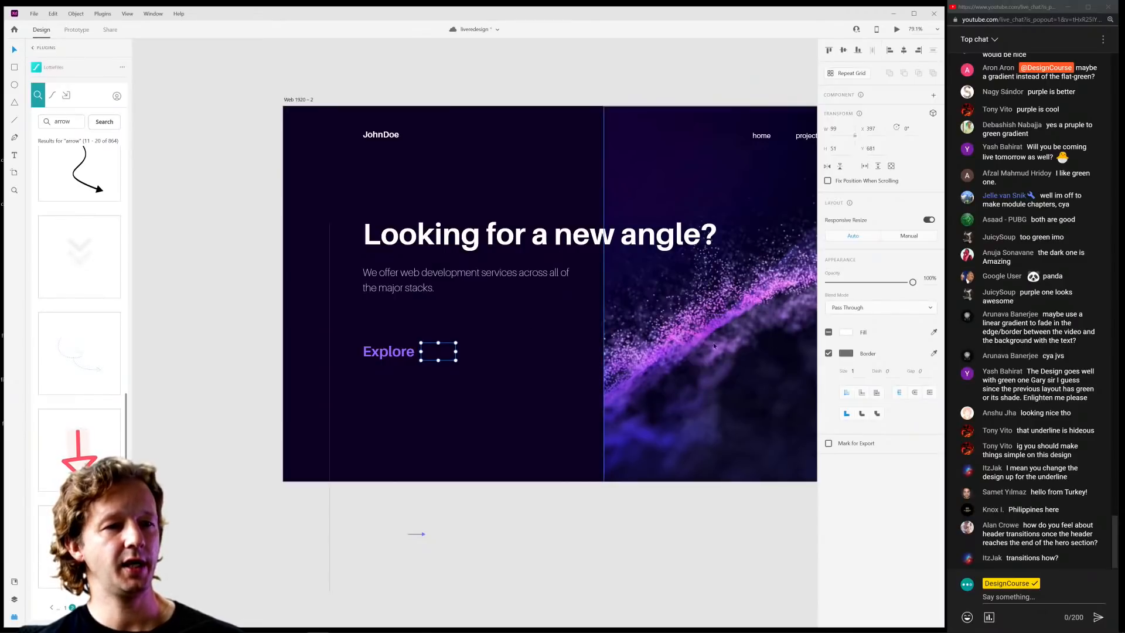
Edit the arrow animation's Lottie playback so that its trigger is Tap and its playback action is Play.
double_click(431, 352)
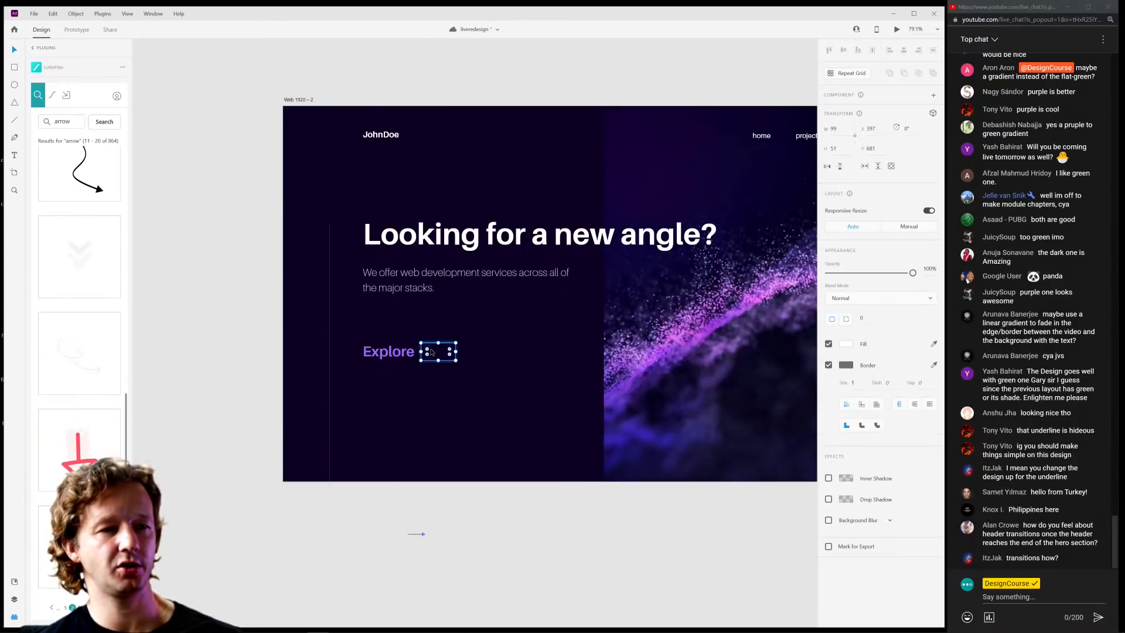
key("Escape")
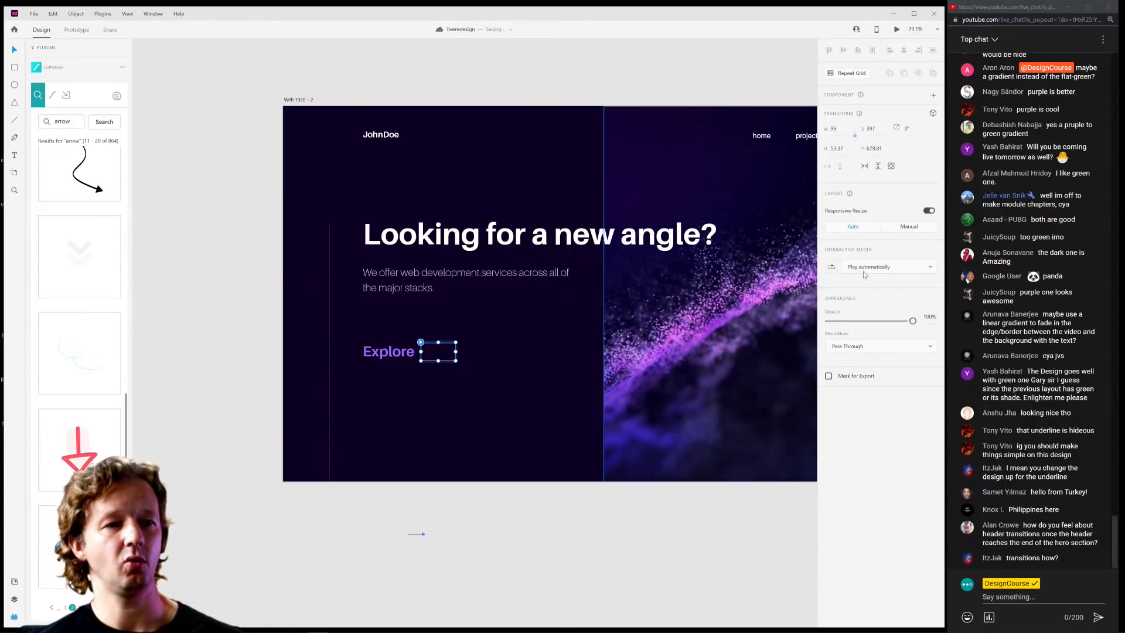
left_click(862, 269)
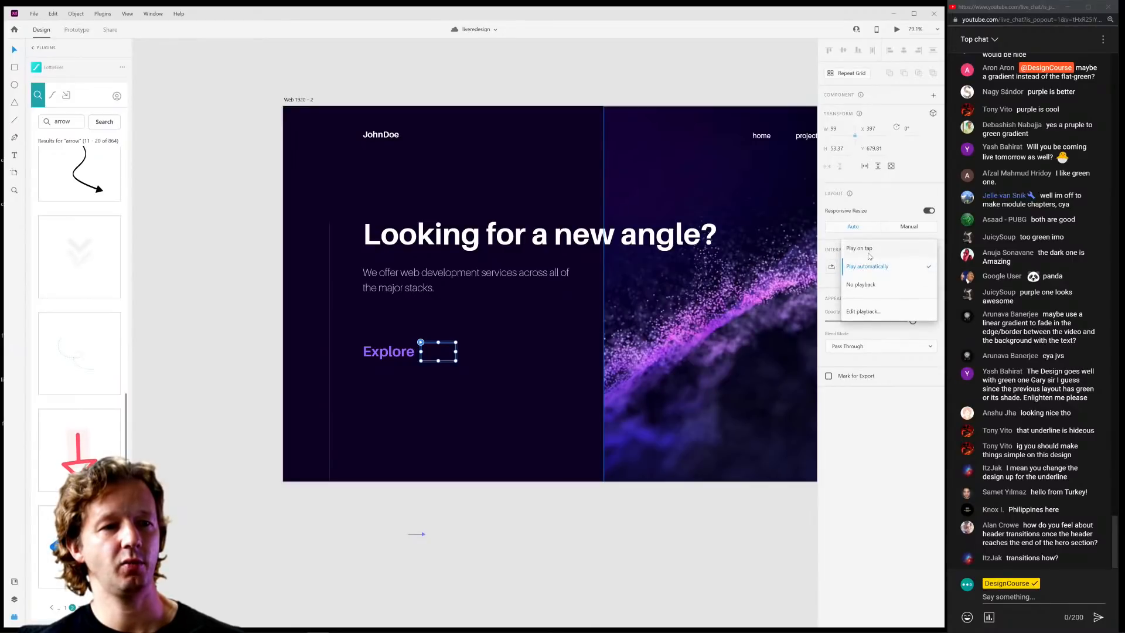
left_click(866, 311)
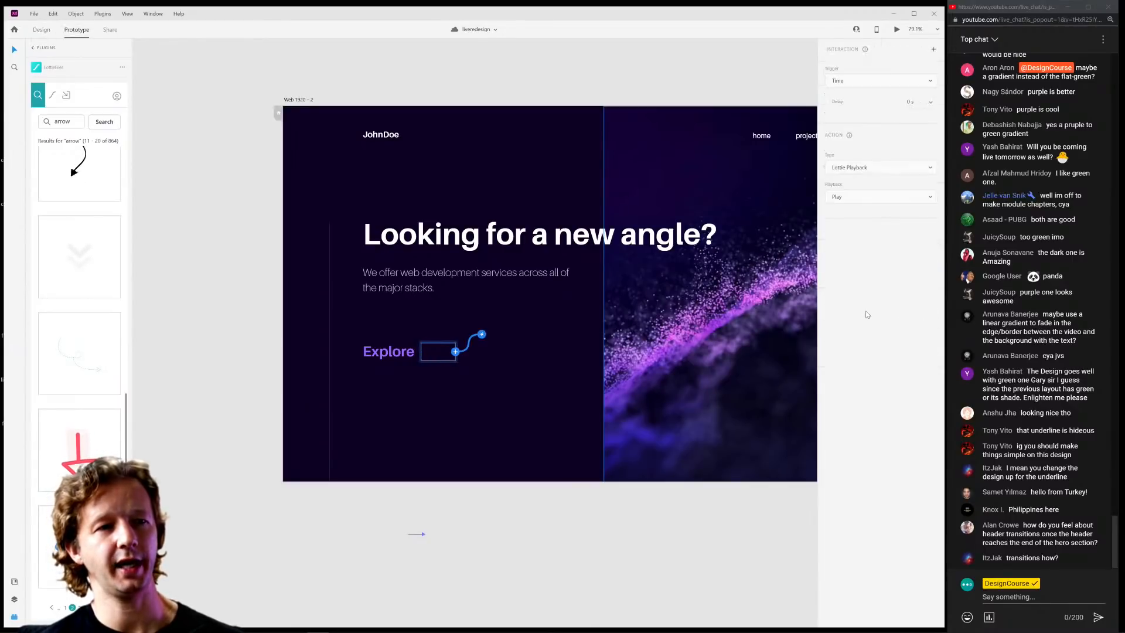
left_click(851, 88)
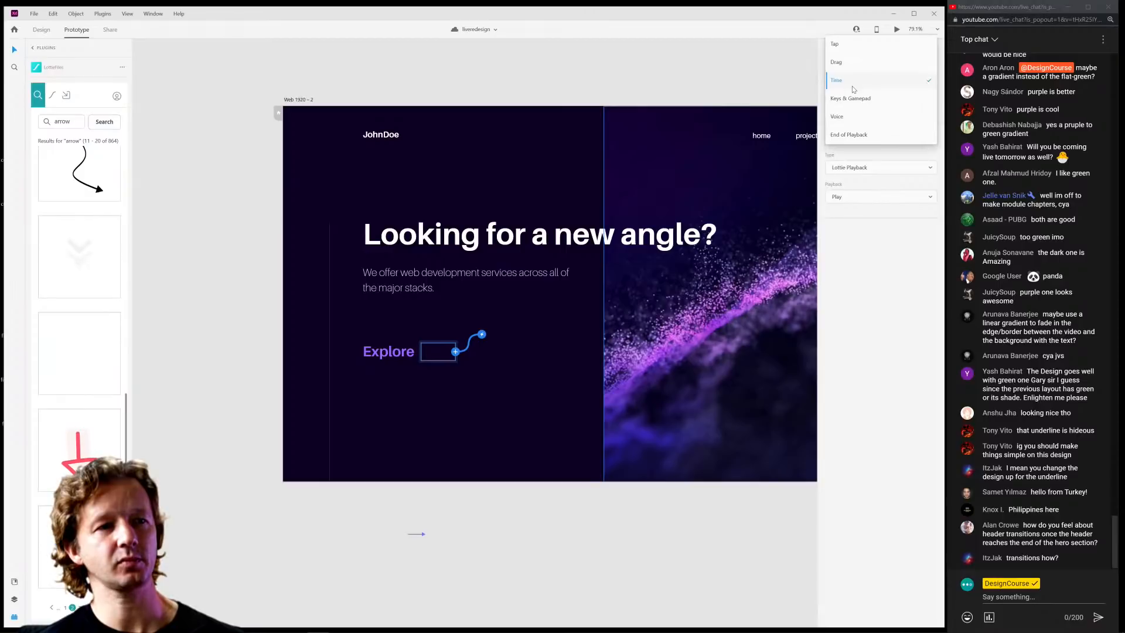
left_click(847, 47)
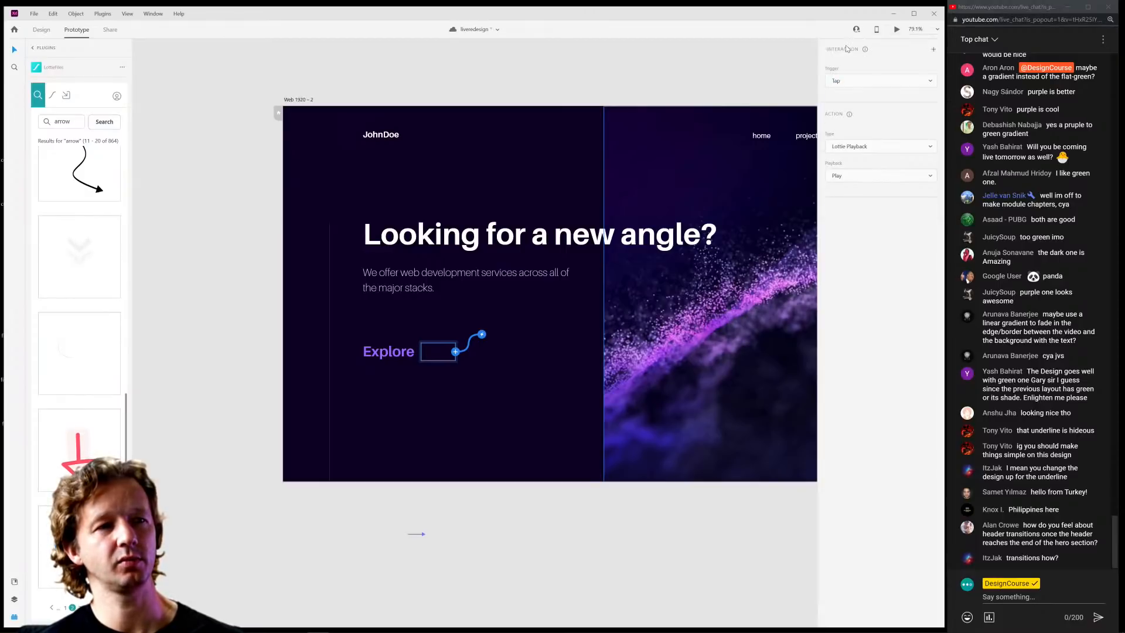
left_click(858, 179)
left_click(864, 257)
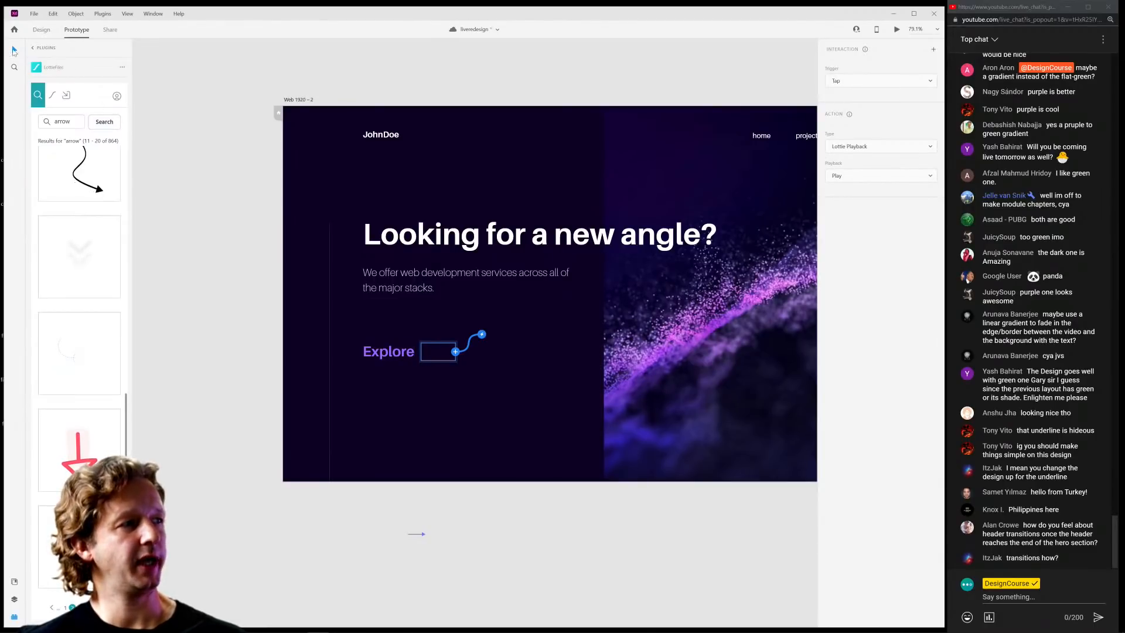
Enlarge the arrow's mask group to about 267 by 81 px so it covers the Explore text, and preview the prototype.
left_click(39, 50)
left_click(17, 600)
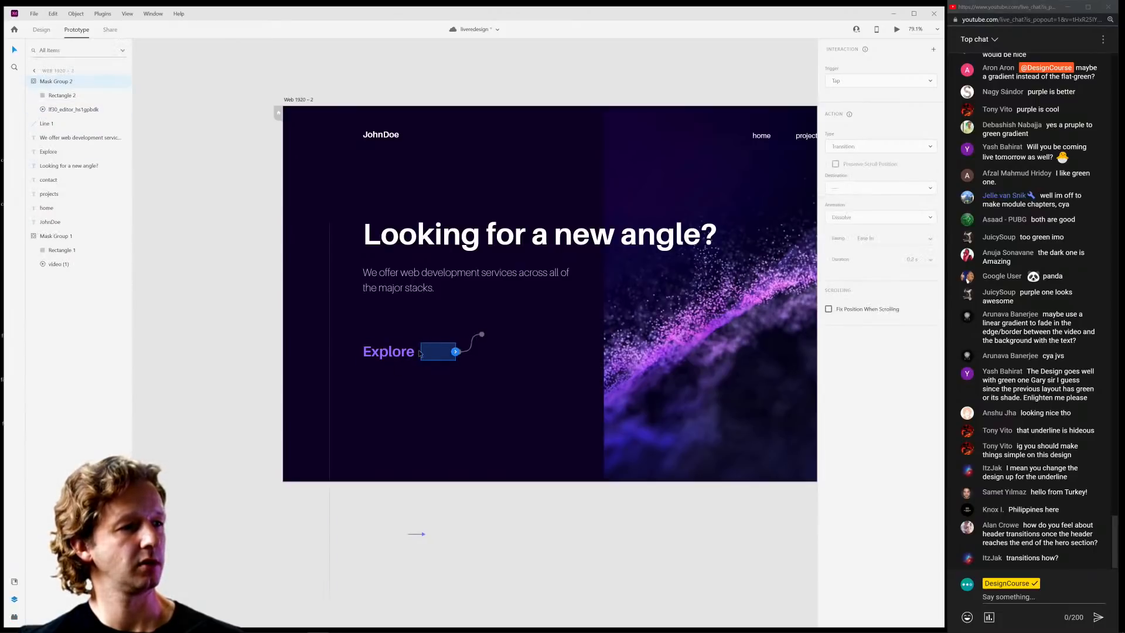
left_click(48, 34)
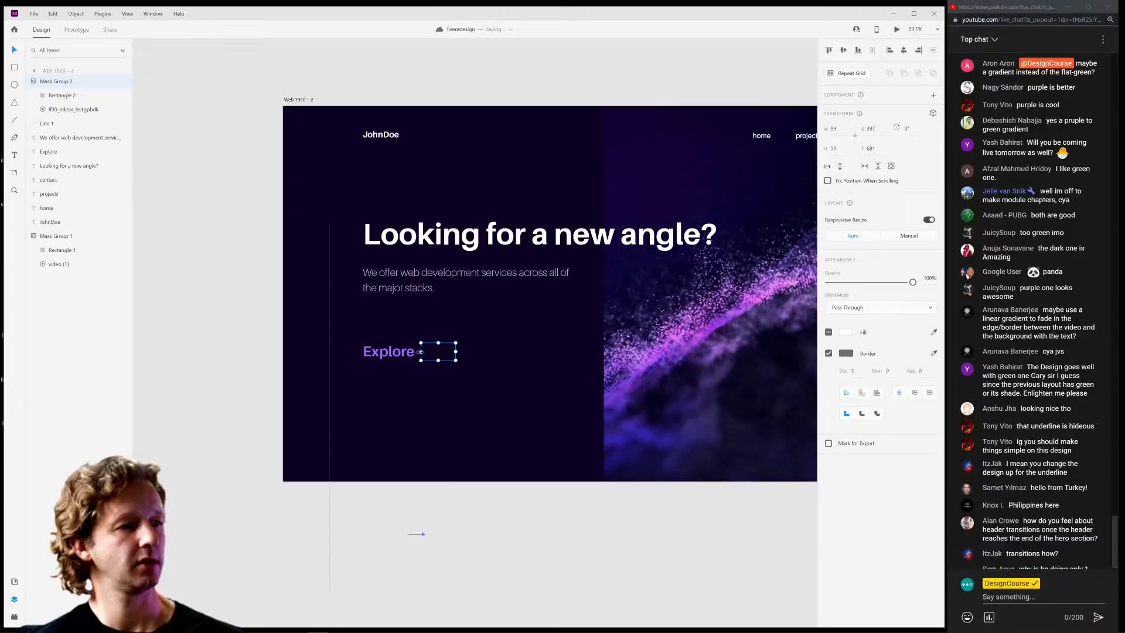
left_click(365, 351)
left_click_drag(409, 361, 409, 366)
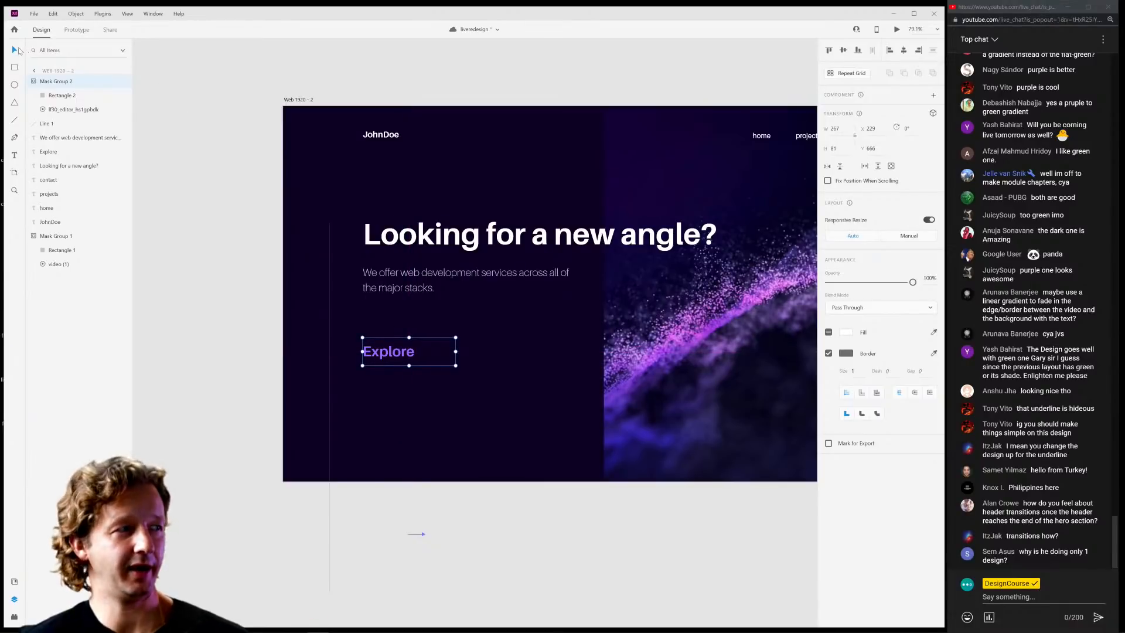
key("ctrl+Return")
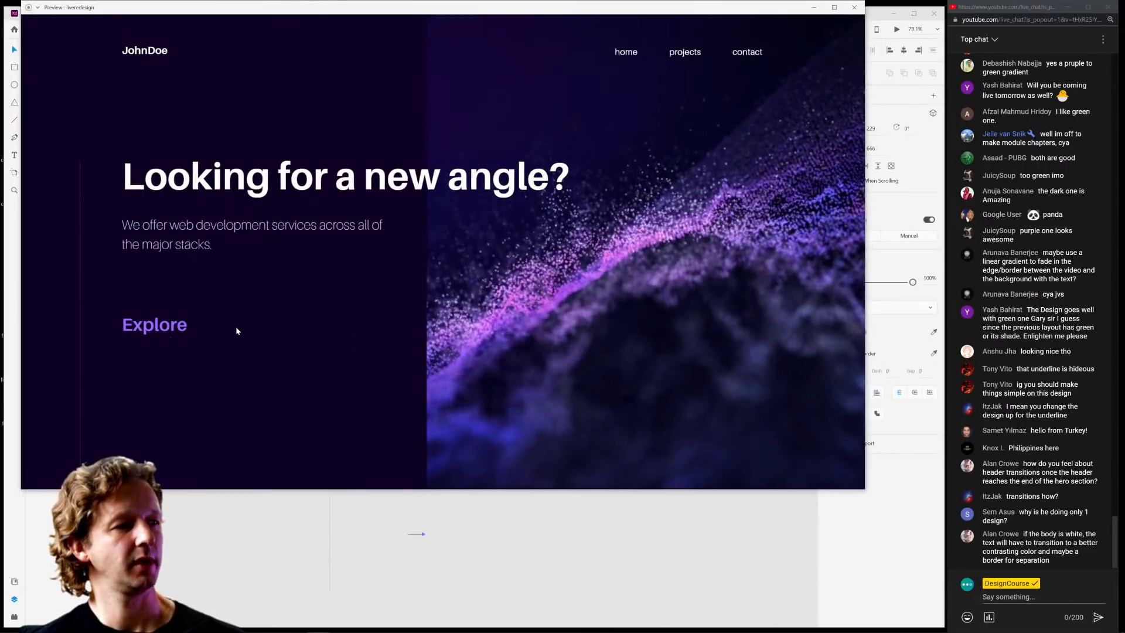
left_click(855, 7)
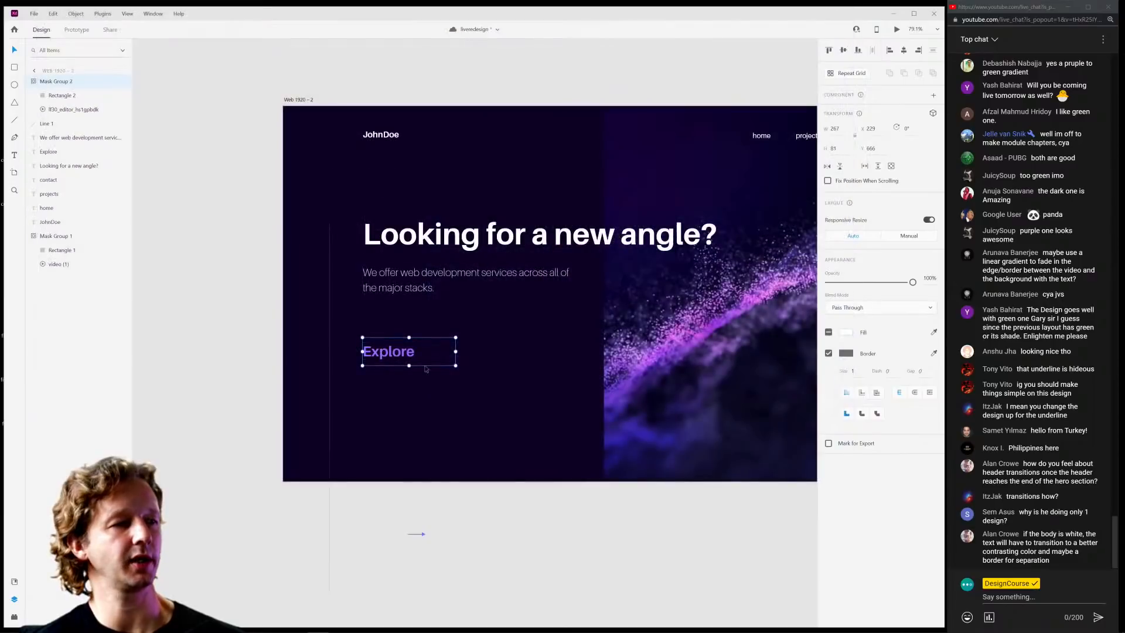
Reposition the arrow animation inside the mask group so that it sits beside the Explore text.
left_click(444, 424)
left_click(410, 359)
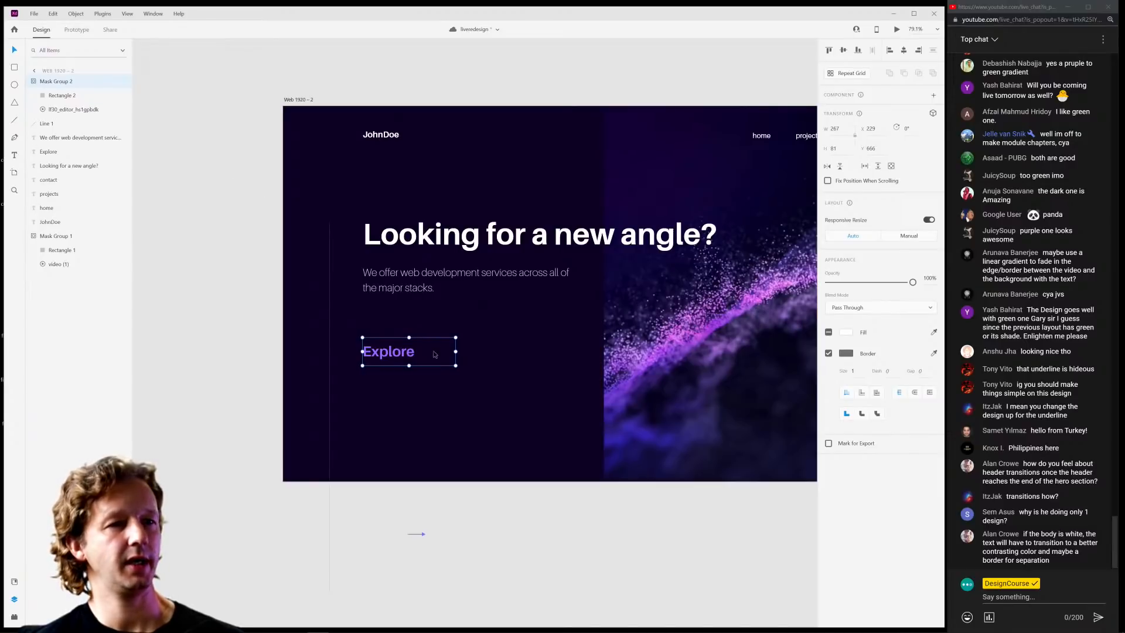
key("Escape")
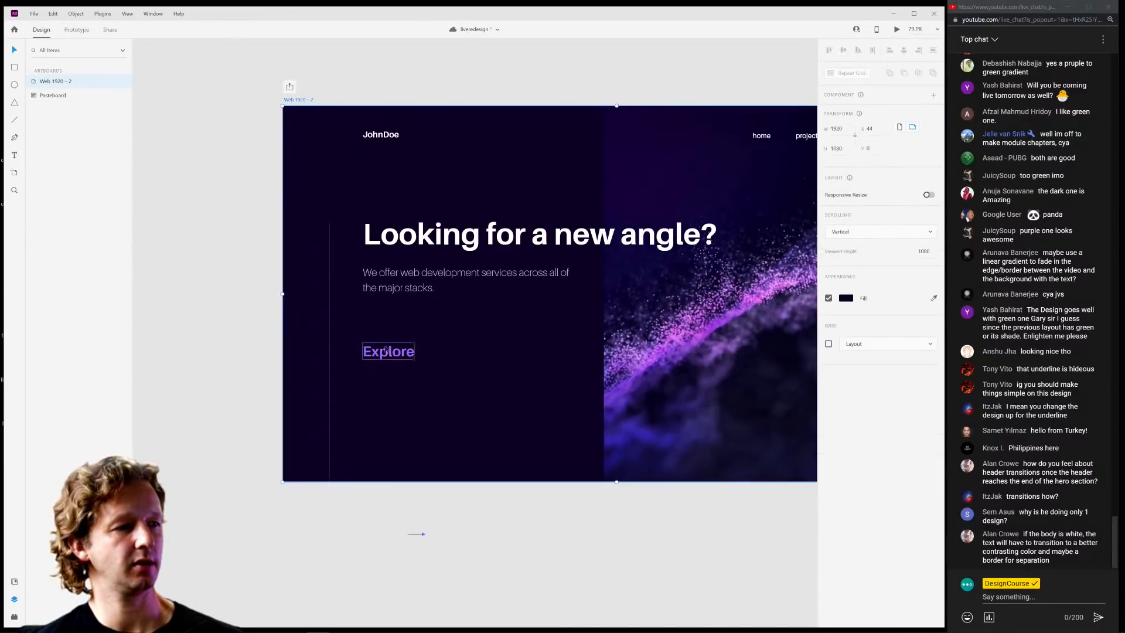
left_click(402, 359)
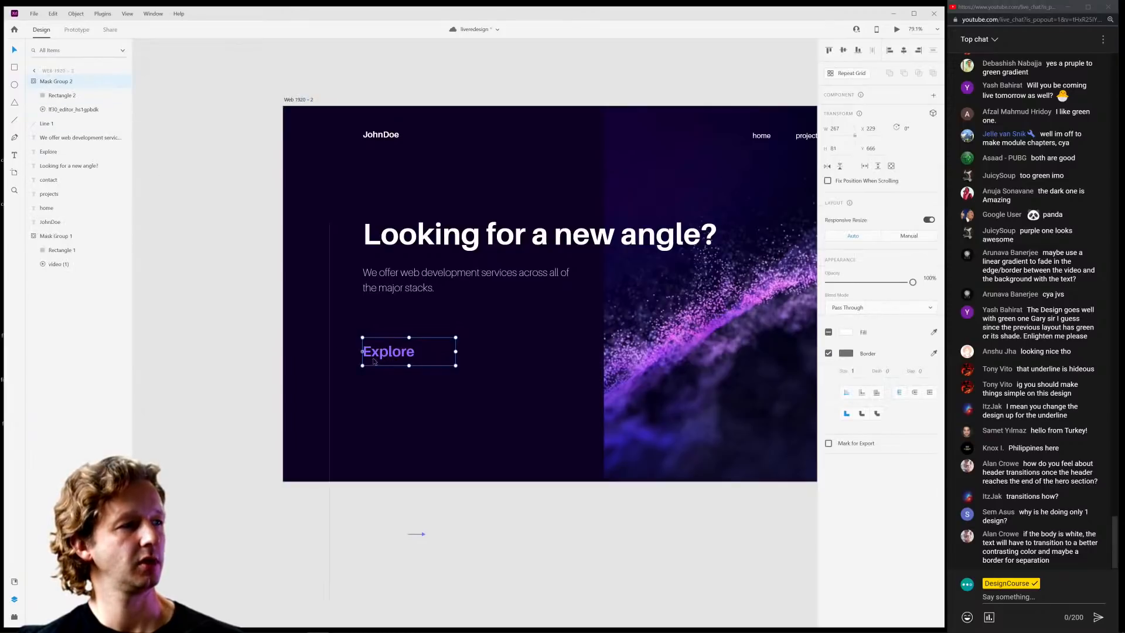
double_click(386, 353)
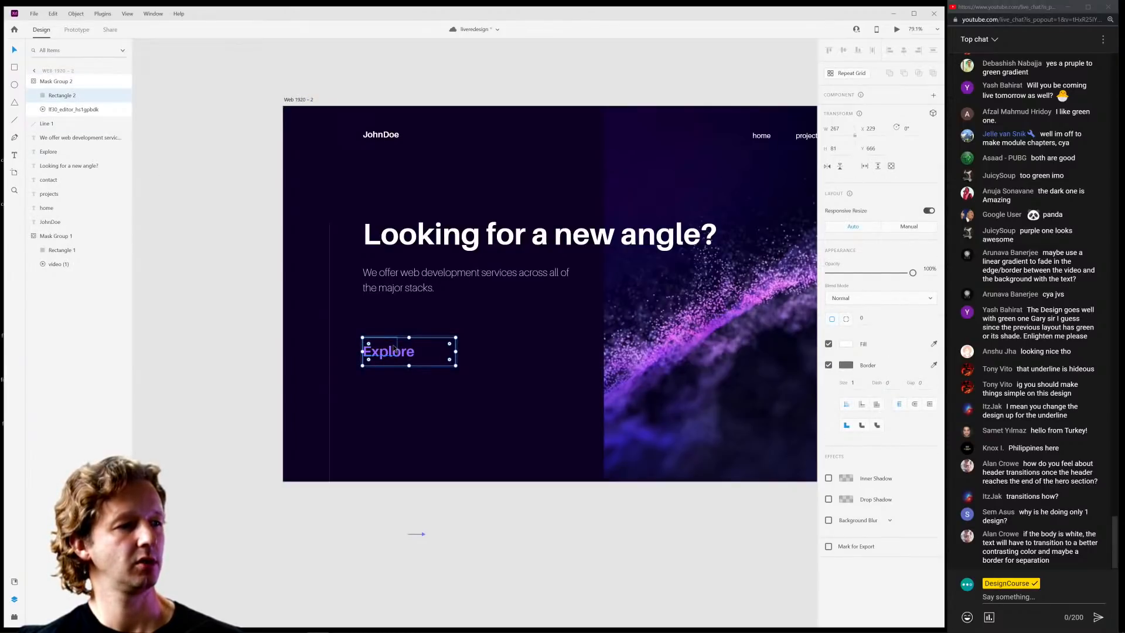
left_click(395, 349)
left_click_drag(394, 351, 448, 355)
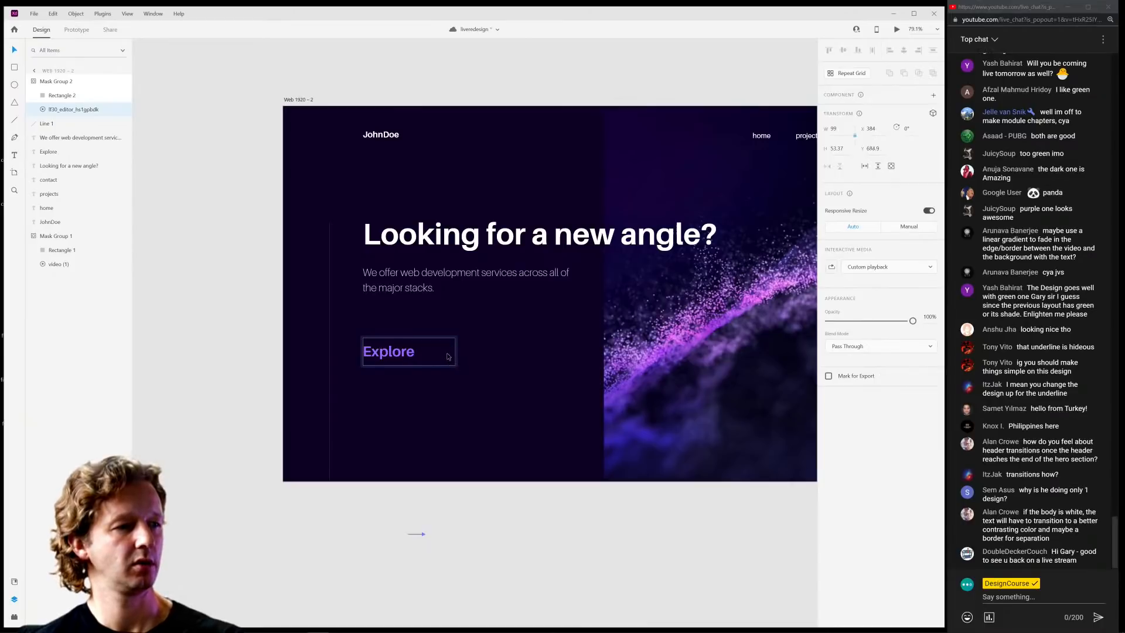
key("Up")
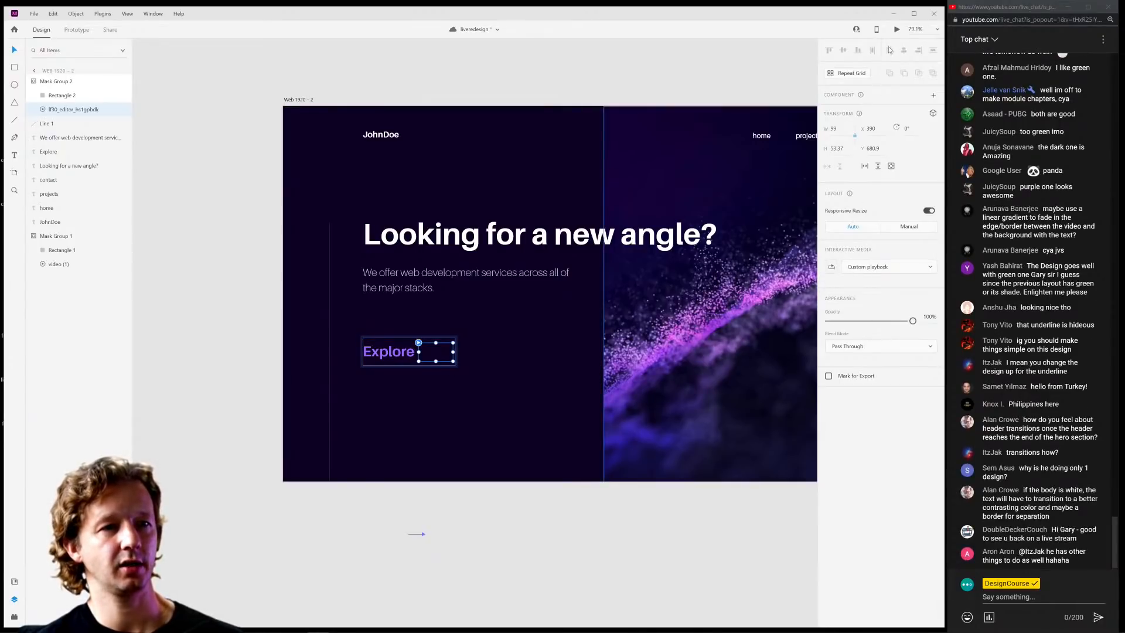
Check the arrow animation's prototype interaction, preview the page, and close the preview.
left_click(81, 29)
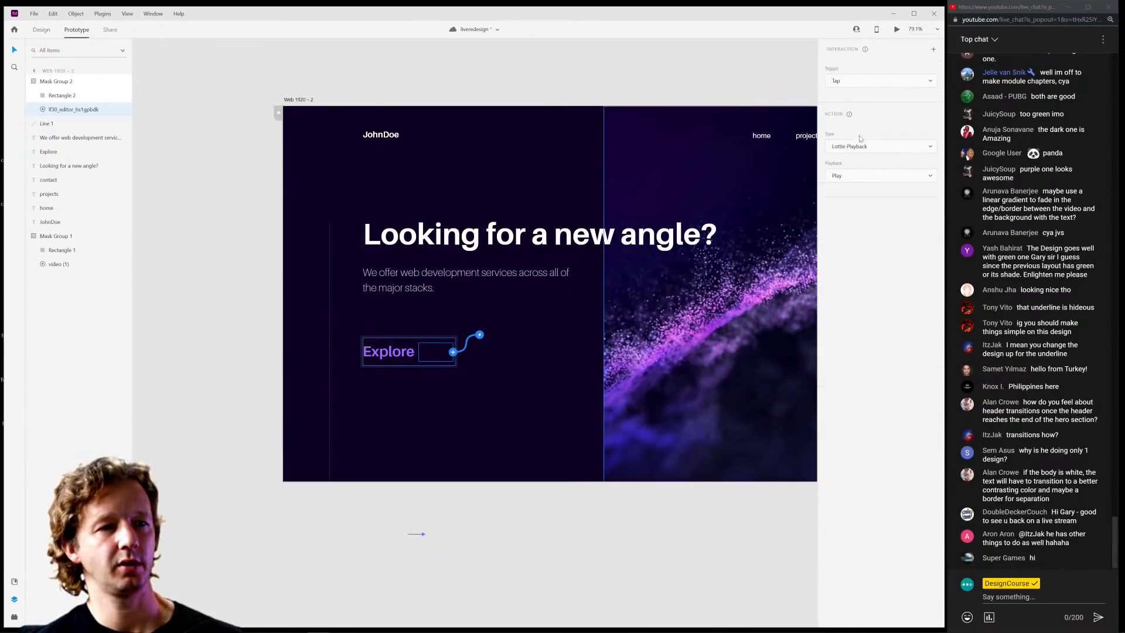
left_click(493, 394)
key("ctrl+Return")
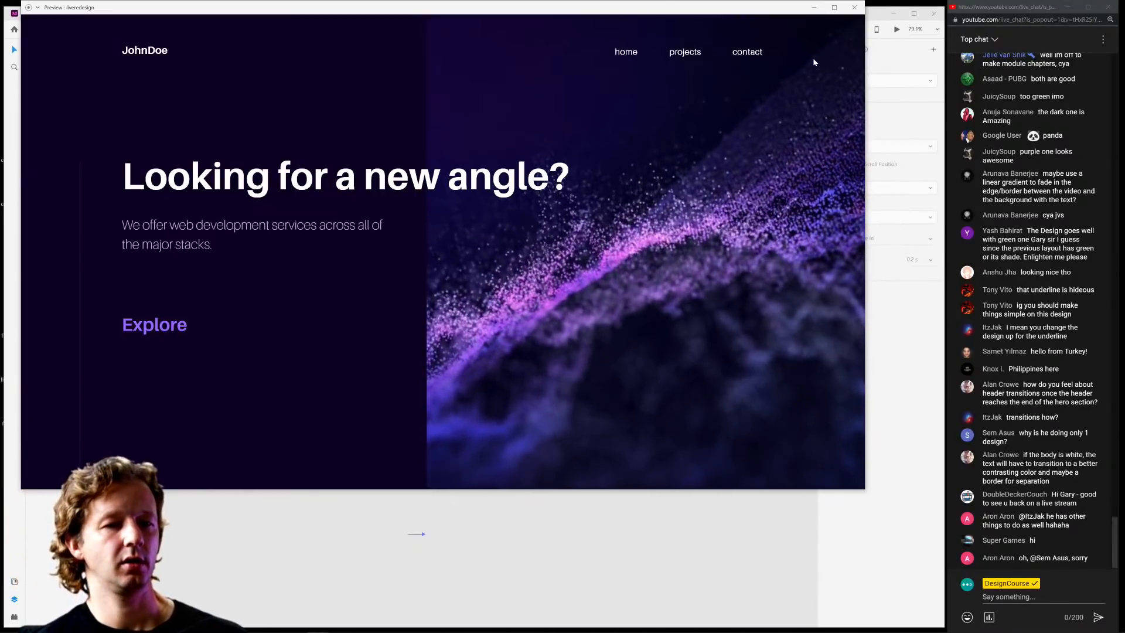
left_click(854, 7)
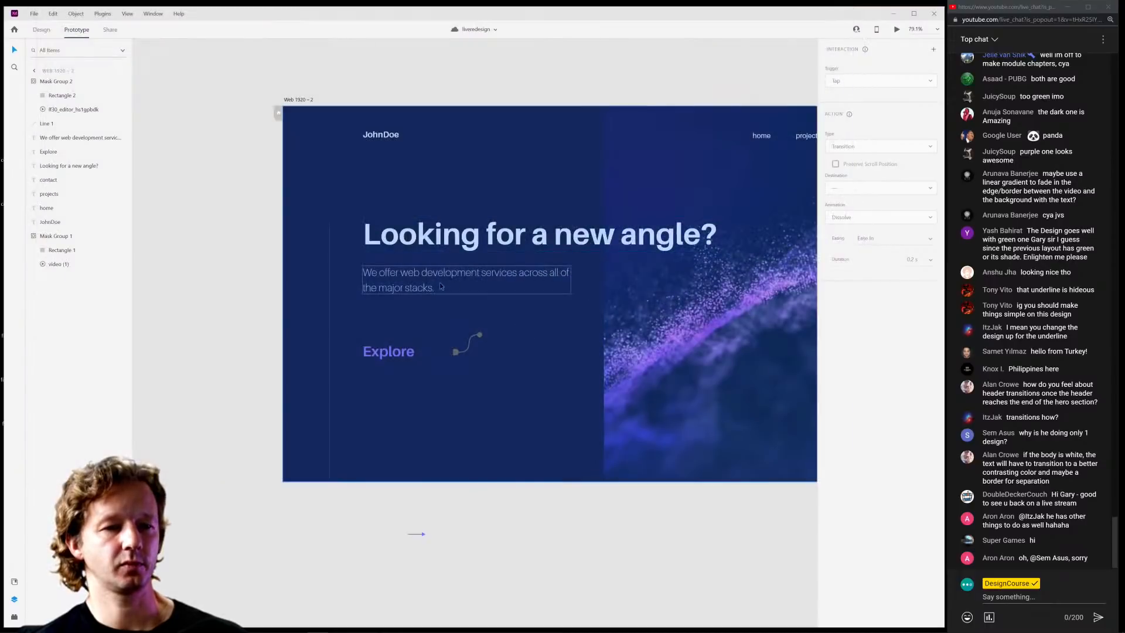
left_click(263, 249)
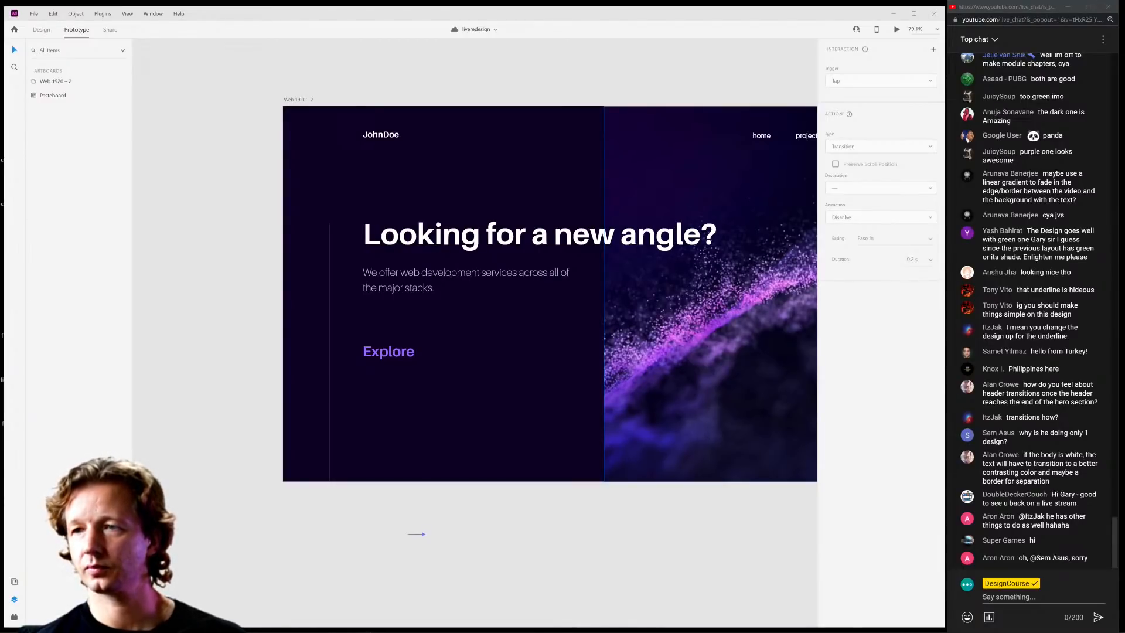
key("super+d")
key("super+d")
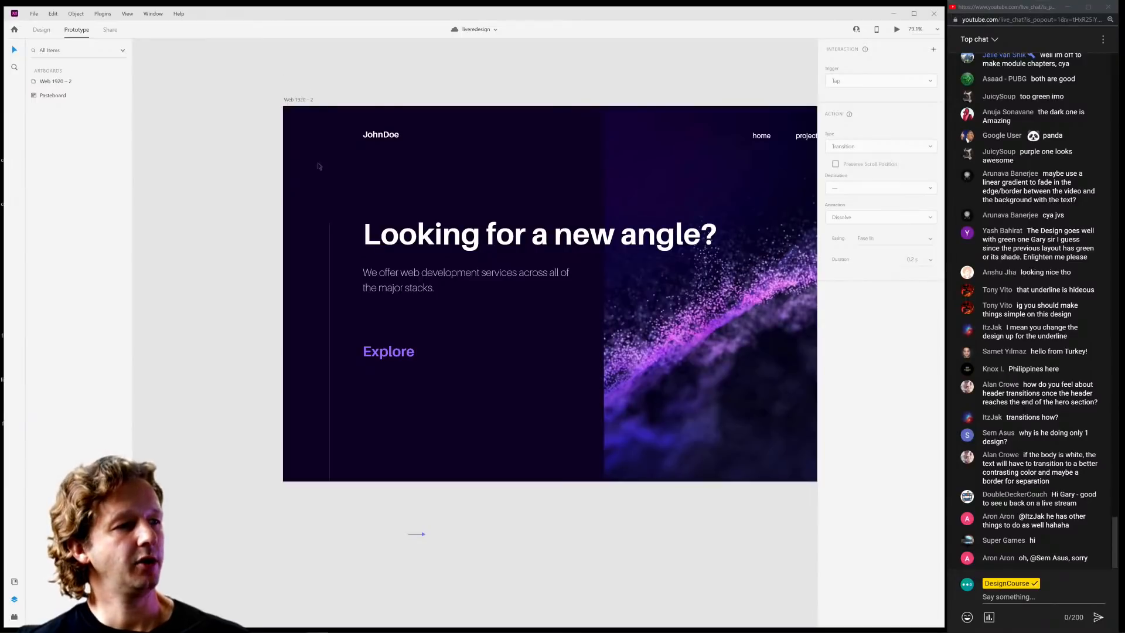
Delete the mask group holding the arrow animation and place the static arrow from the pasteboard beside the Explore text.
left_click(439, 358)
double_click(439, 357)
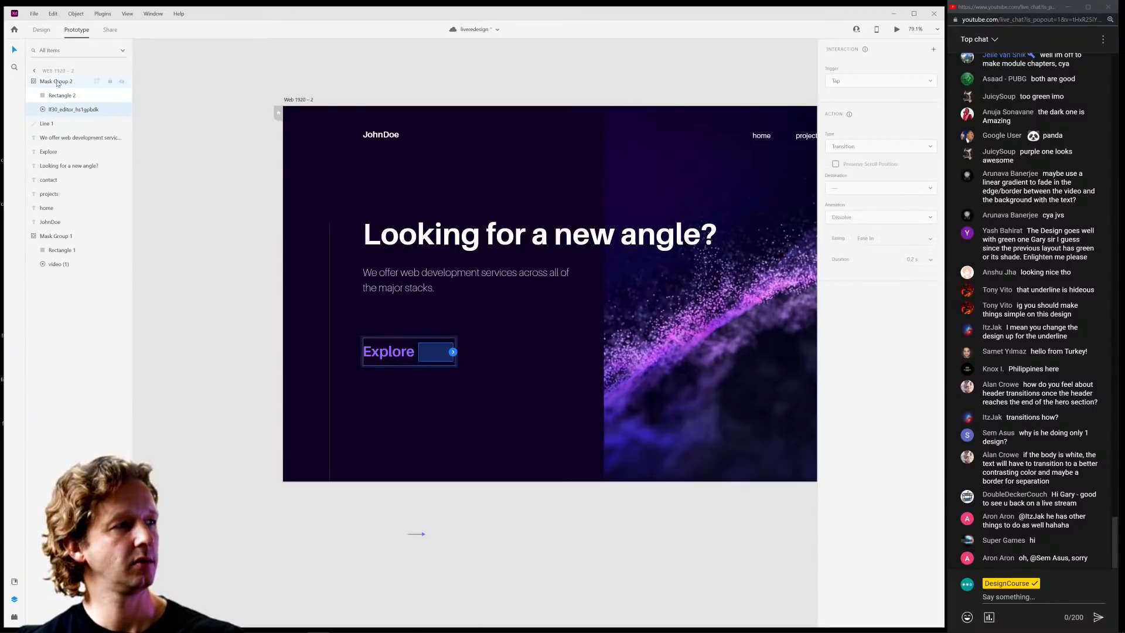
key("Delete")
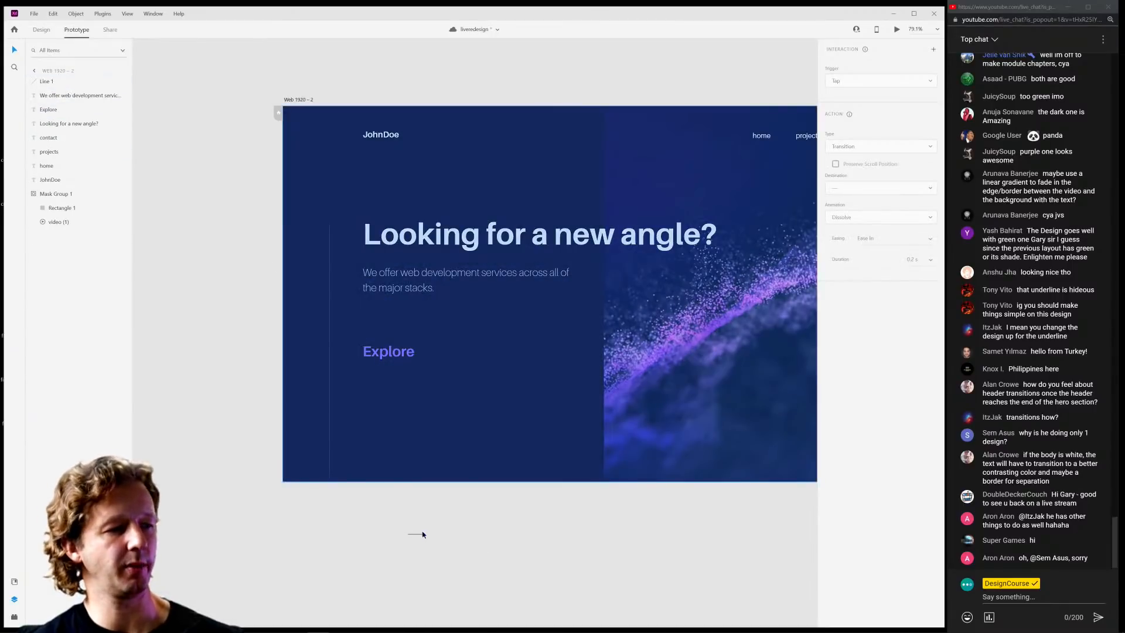
left_click_drag(416, 533, 437, 353)
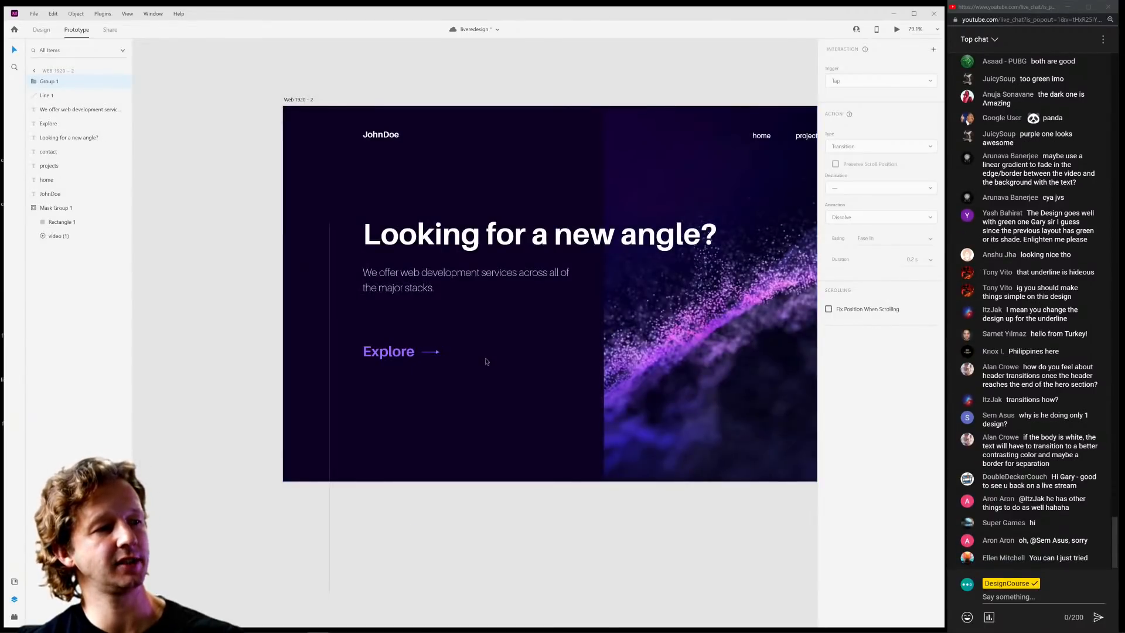
key("Escape")
key("ctrl+1")
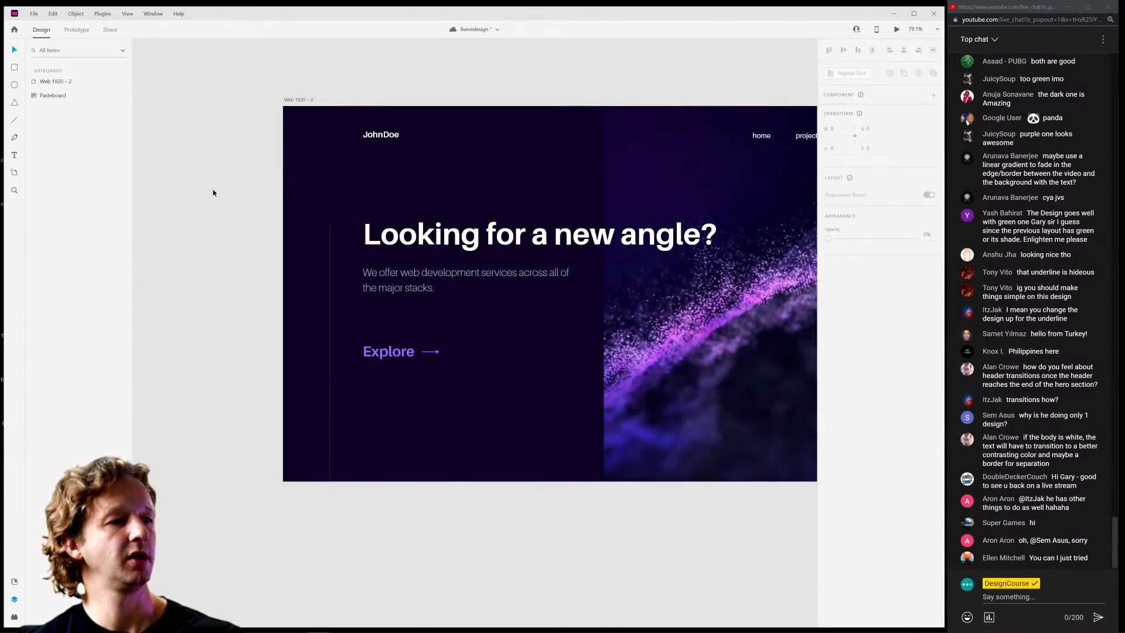
Move the thin vertical line beside the hero text off the artboard onto the pasteboard.
left_click(437, 357)
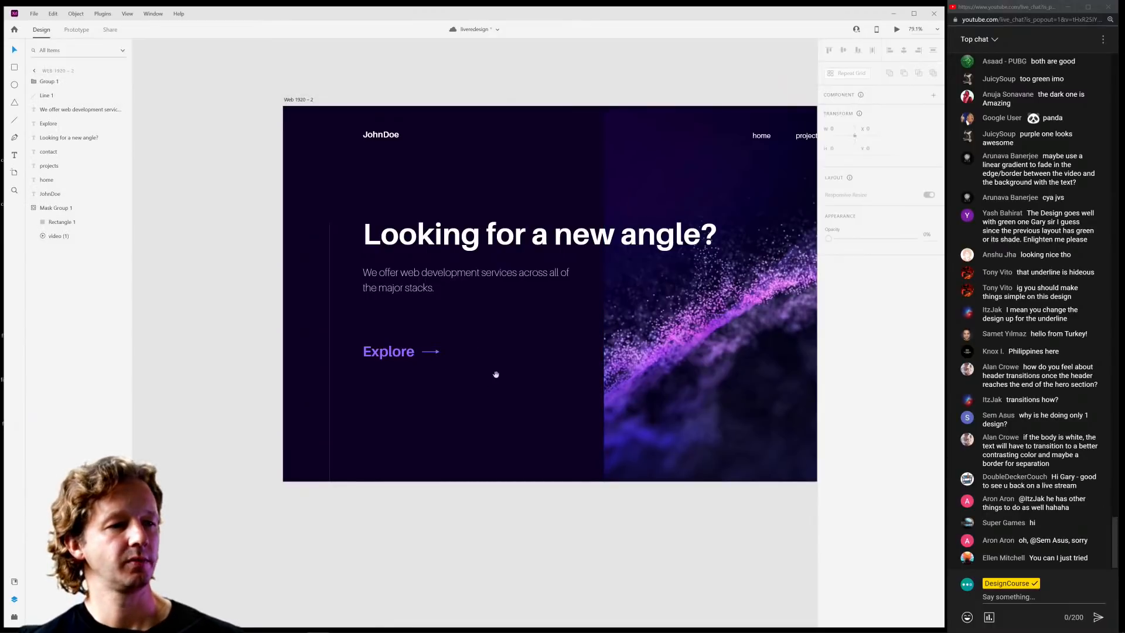
left_click_drag(495, 373, 422, 369)
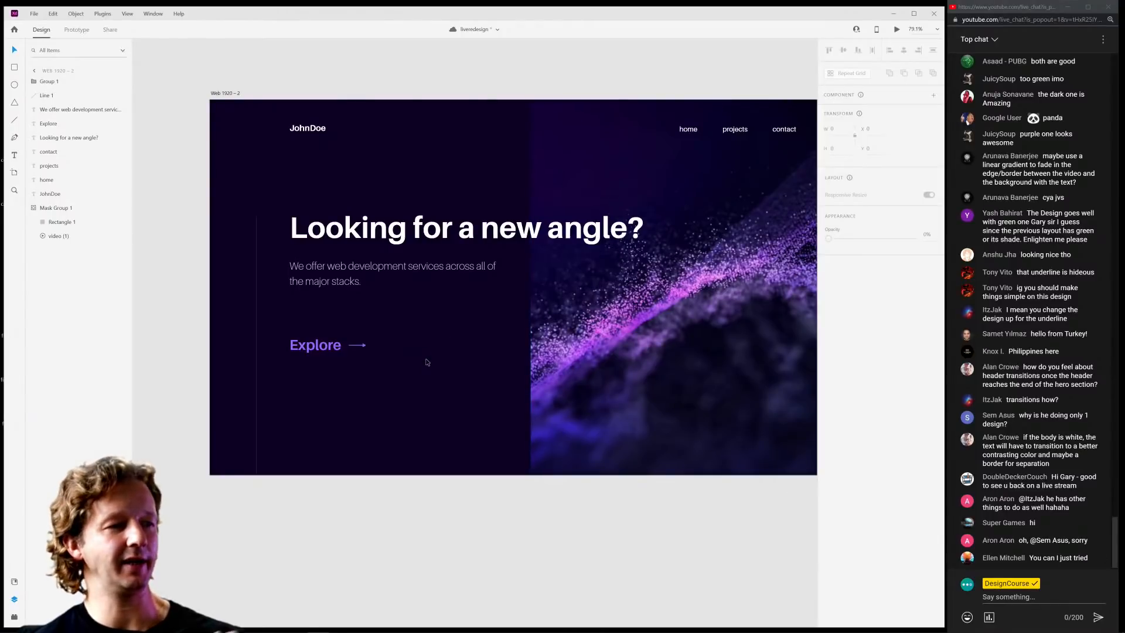
left_click(357, 347)
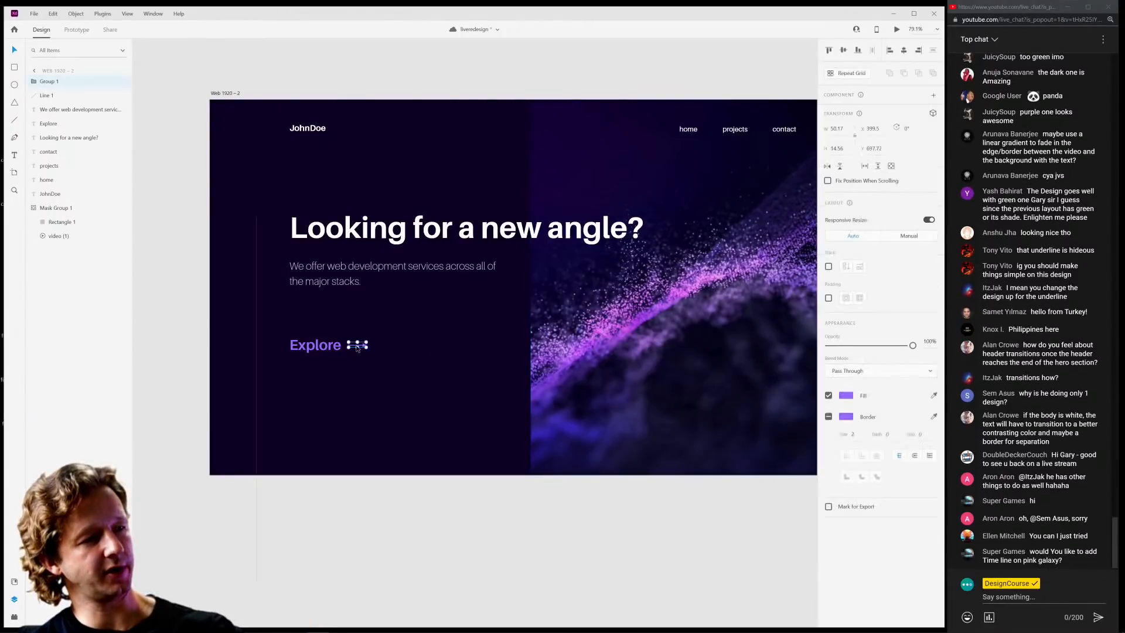
left_click(397, 341)
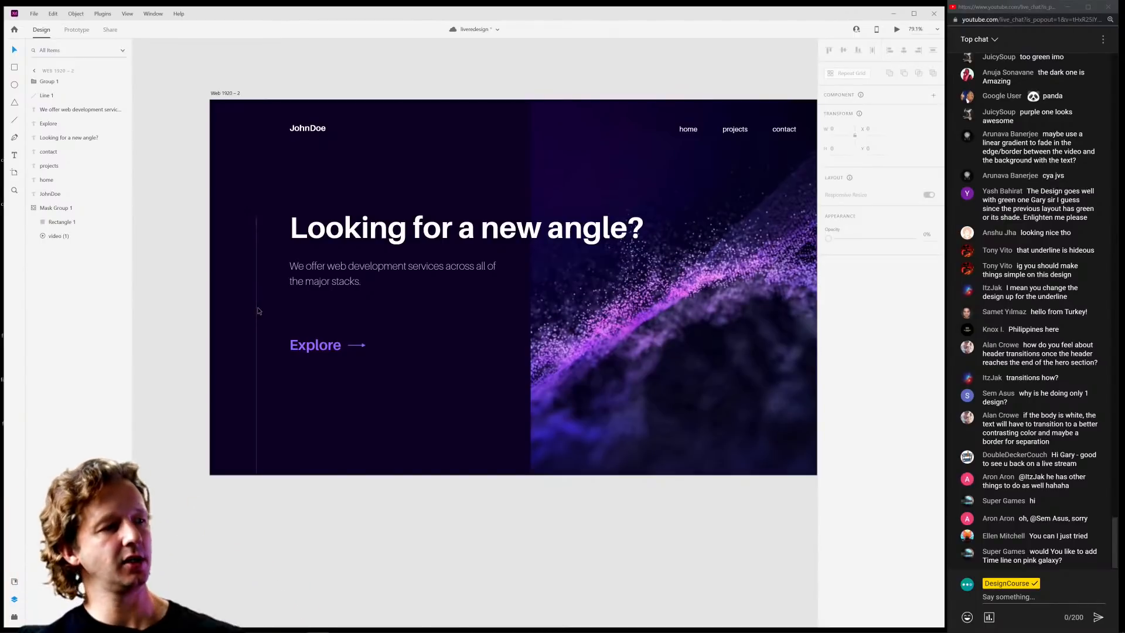
left_click_drag(257, 311, 185, 322)
left_click(204, 281)
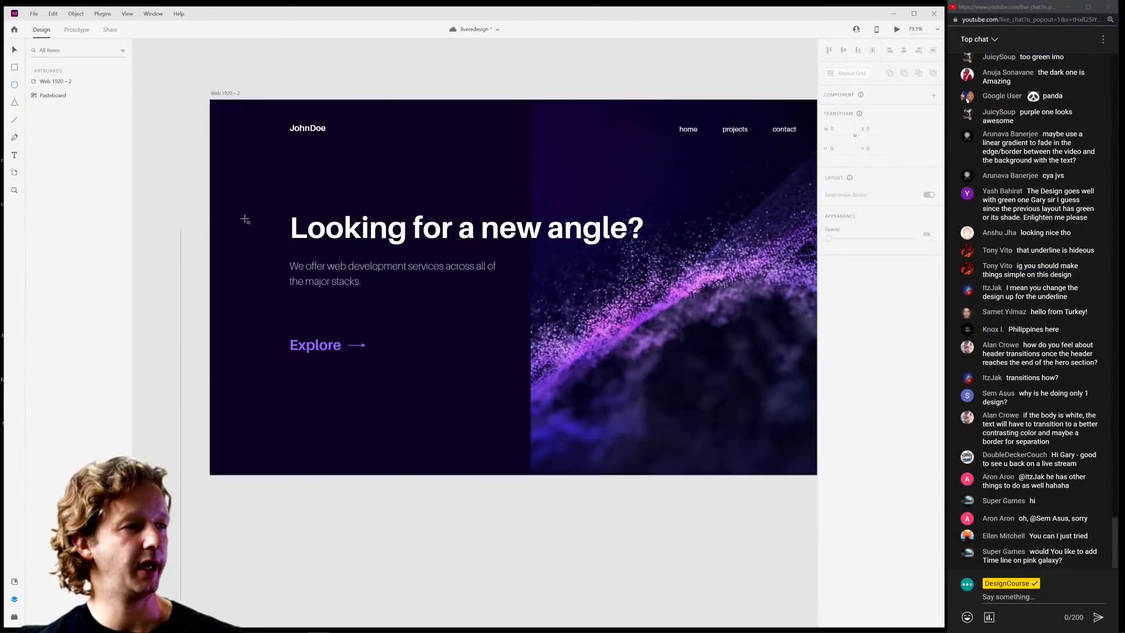
Draw a white circle about 25 px wide before the headline and remove its border.
left_click_drag(246, 219, 258, 230)
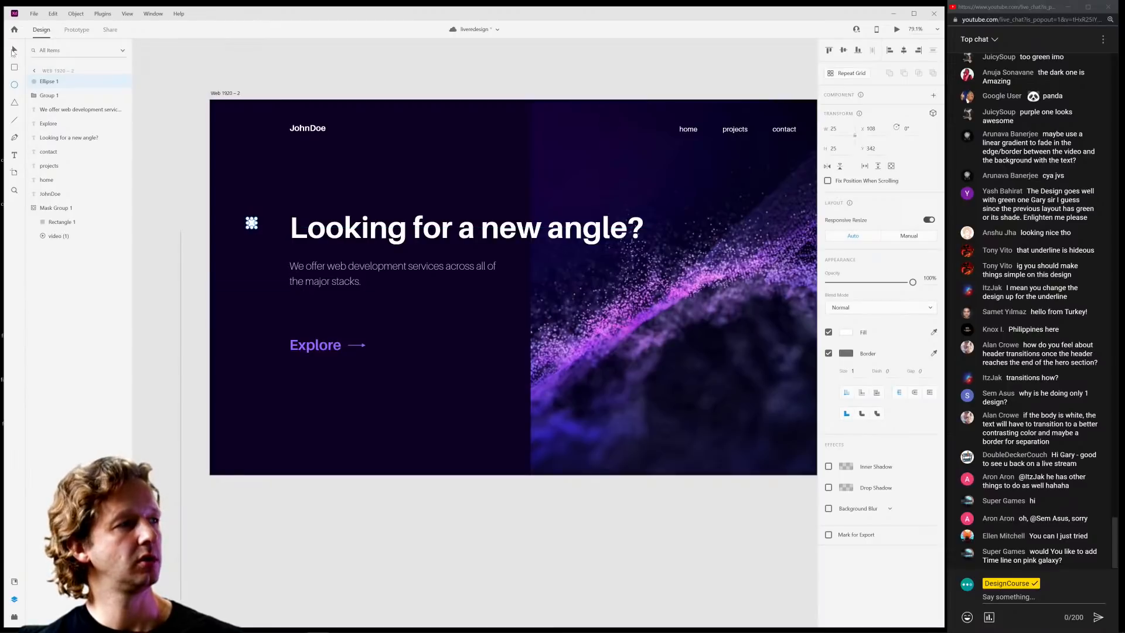
key("Escape")
scroll(285, 253, "up", 3)
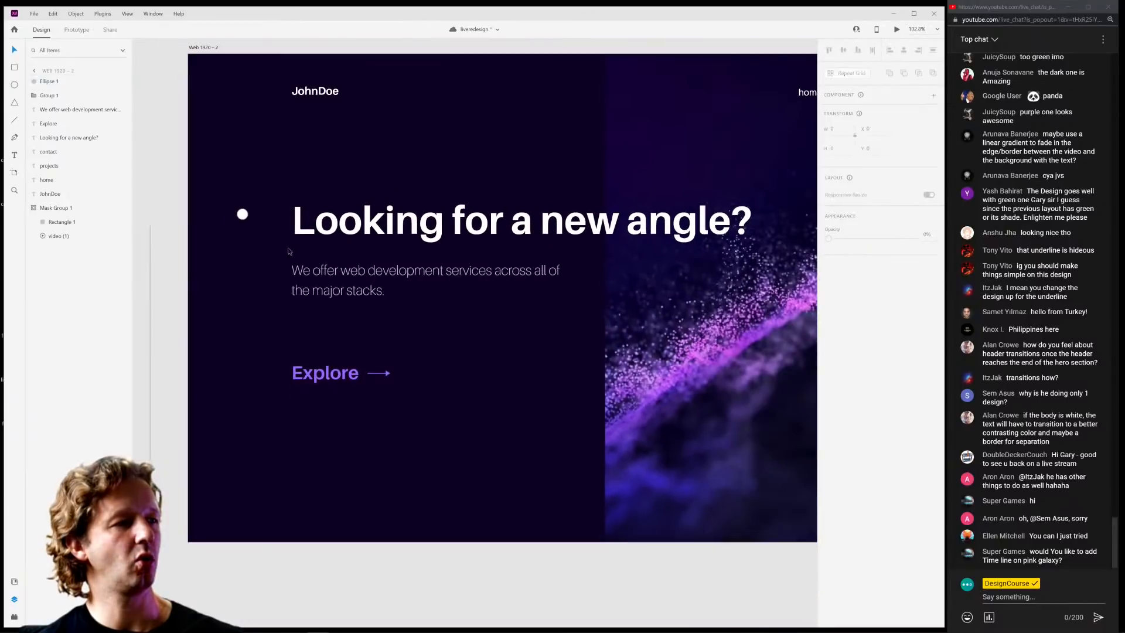
left_click(200, 214)
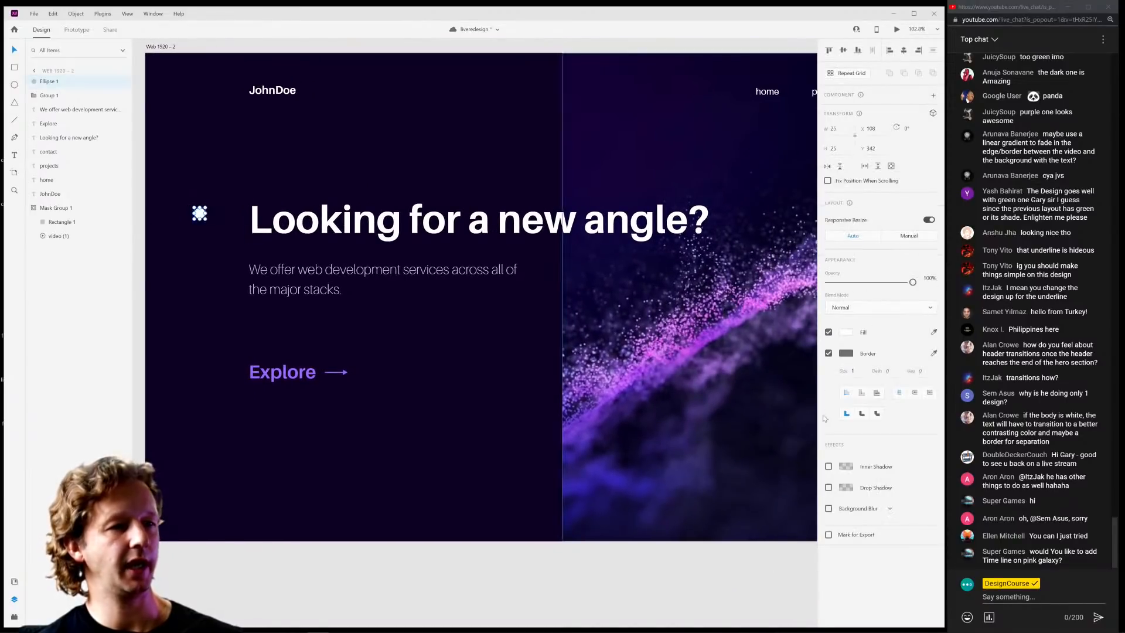
left_click(829, 354)
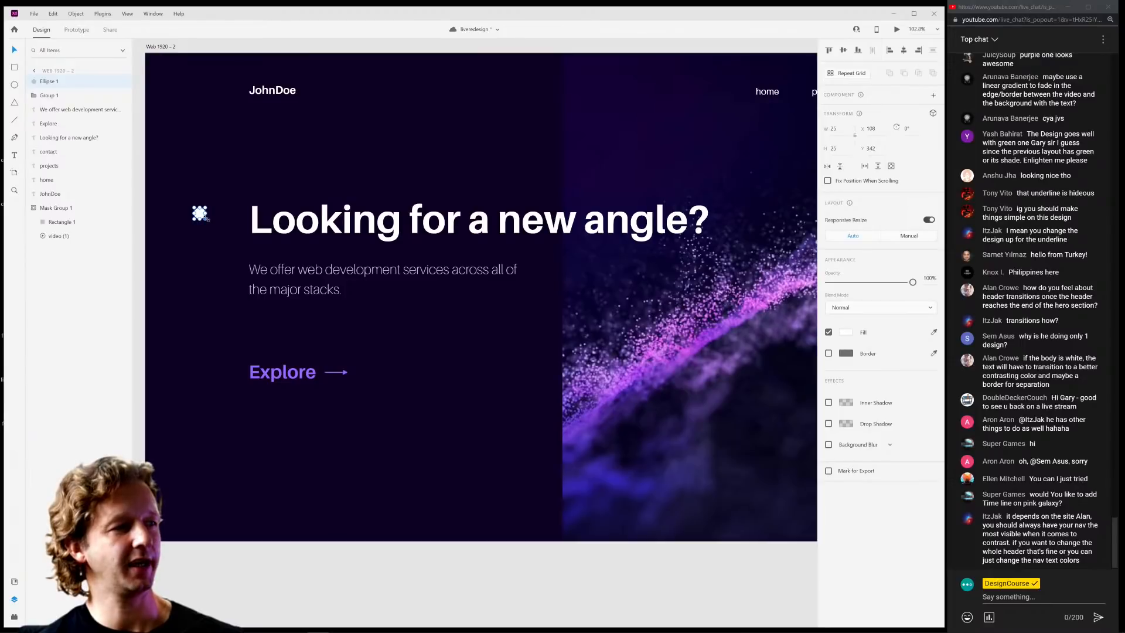
Shrink the white circle beside the headline to 17 by 17 px about its centre.
left_click_drag(206, 219, 204, 219)
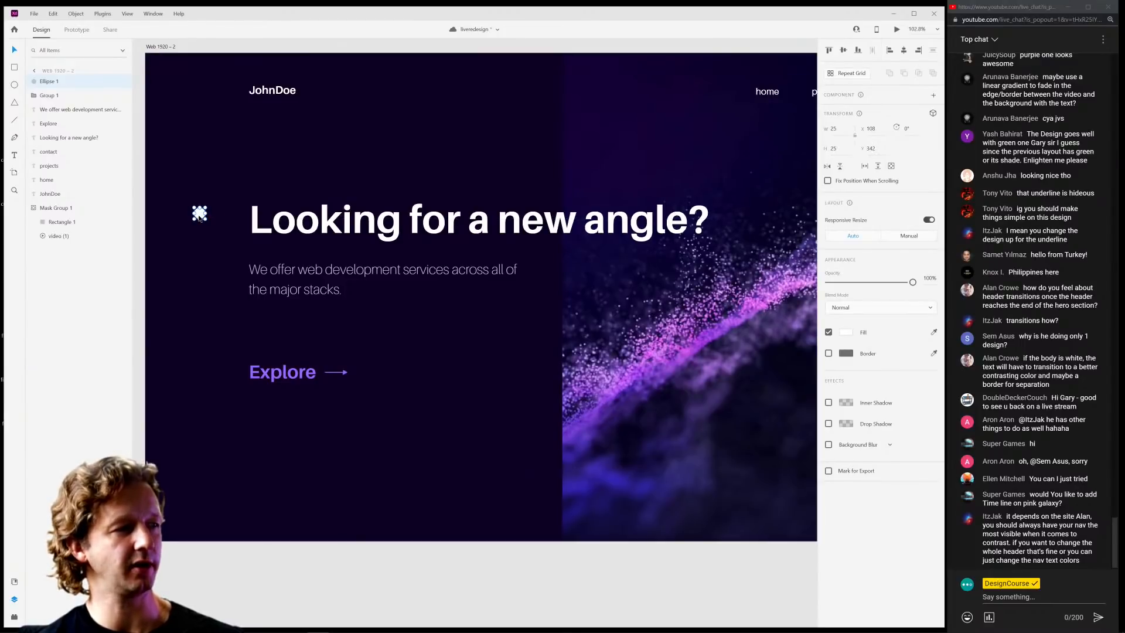
scroll(184, 216, "up", 5)
left_click_drag(290, 225, 281, 220)
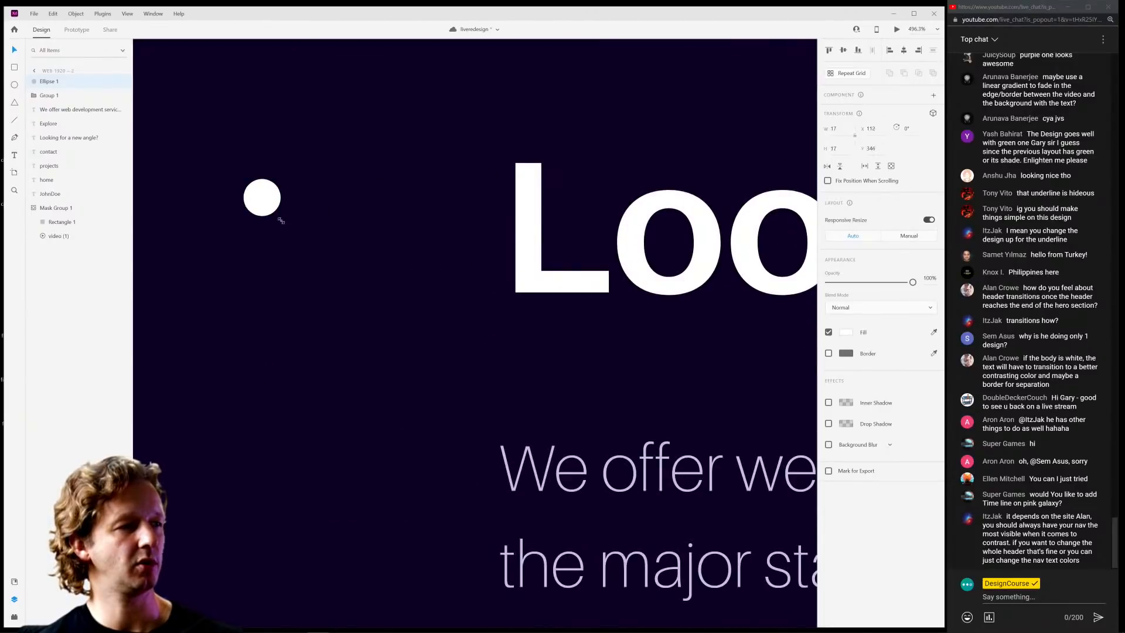
scroll(281, 220, "down", 6)
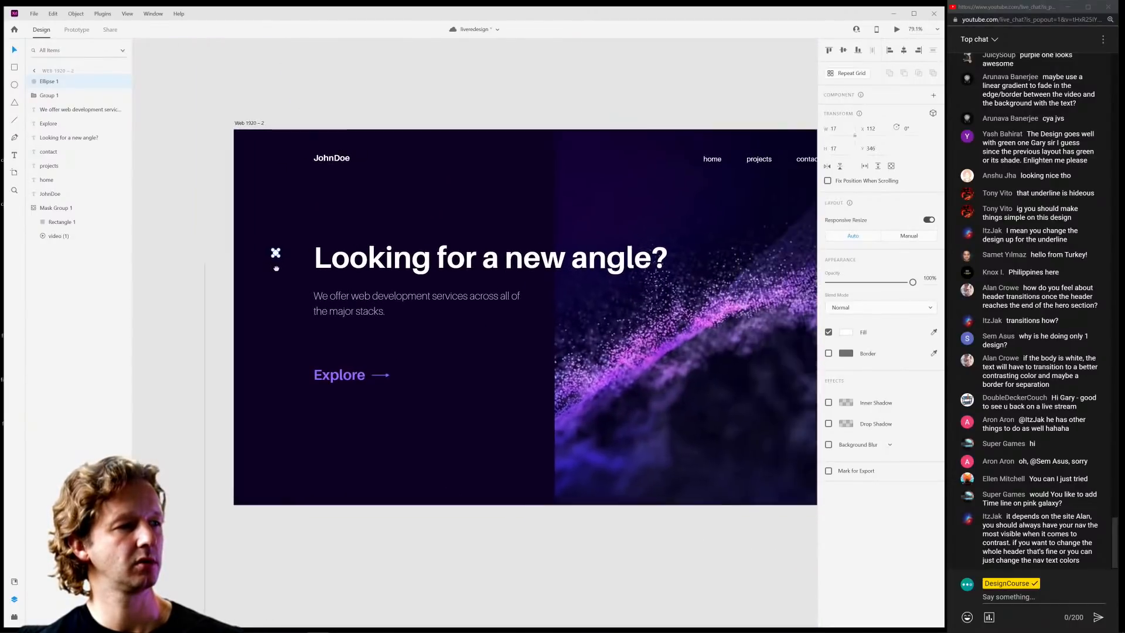
scroll(276, 267, "up", 3)
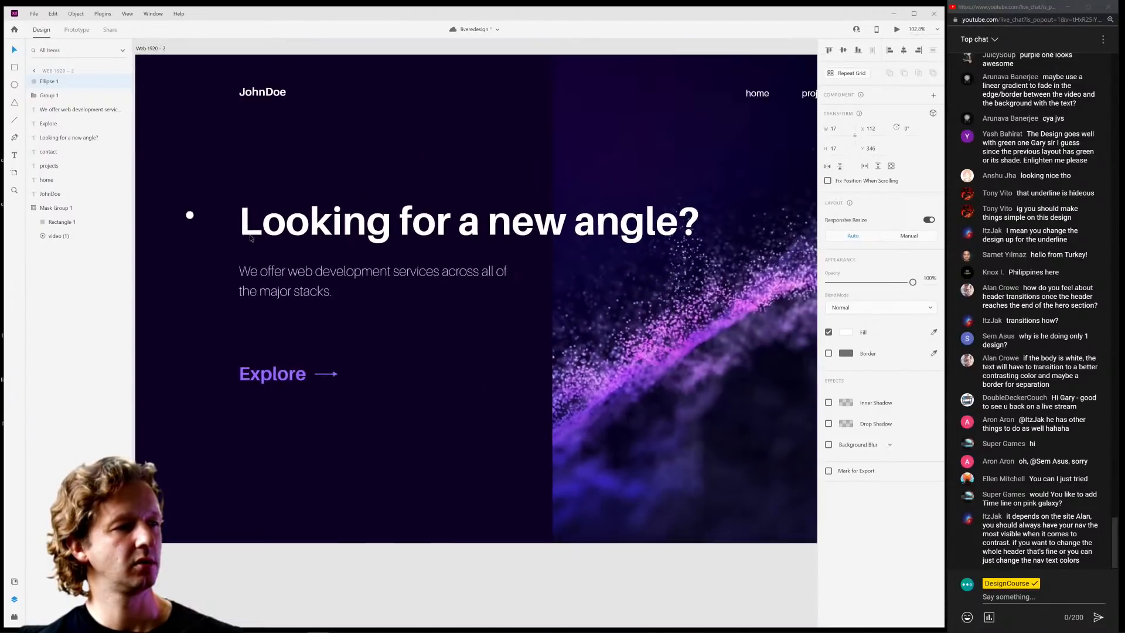
scroll(251, 237, "down", 3)
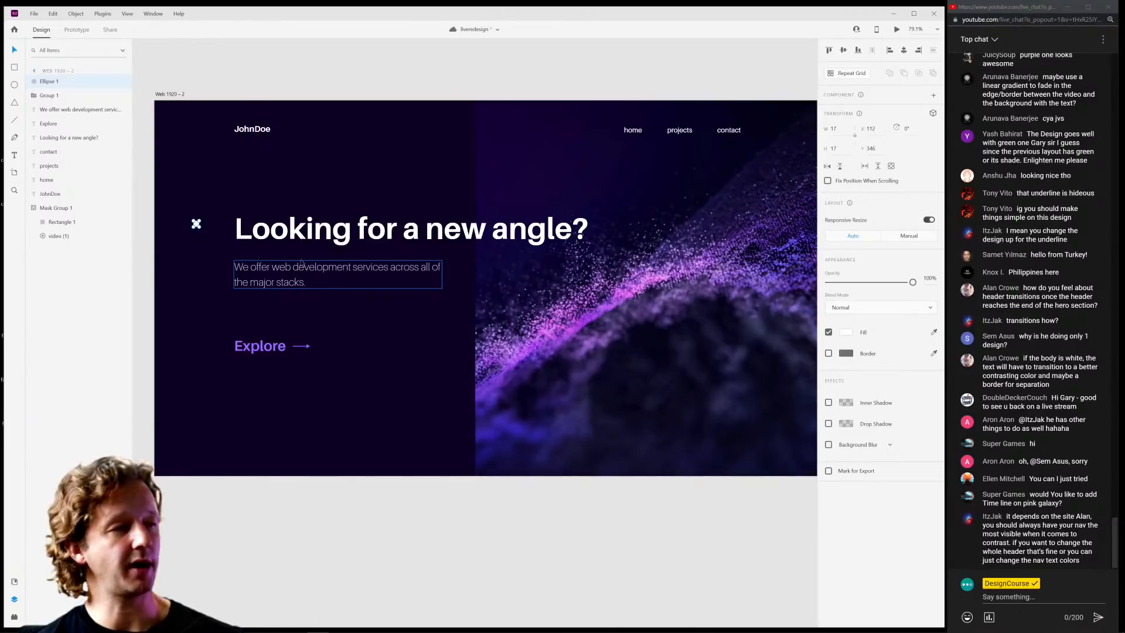
Duplicate the white dot directly below itself and fill the copy with a muted dark purple.
scroll(196, 224, "up", 3)
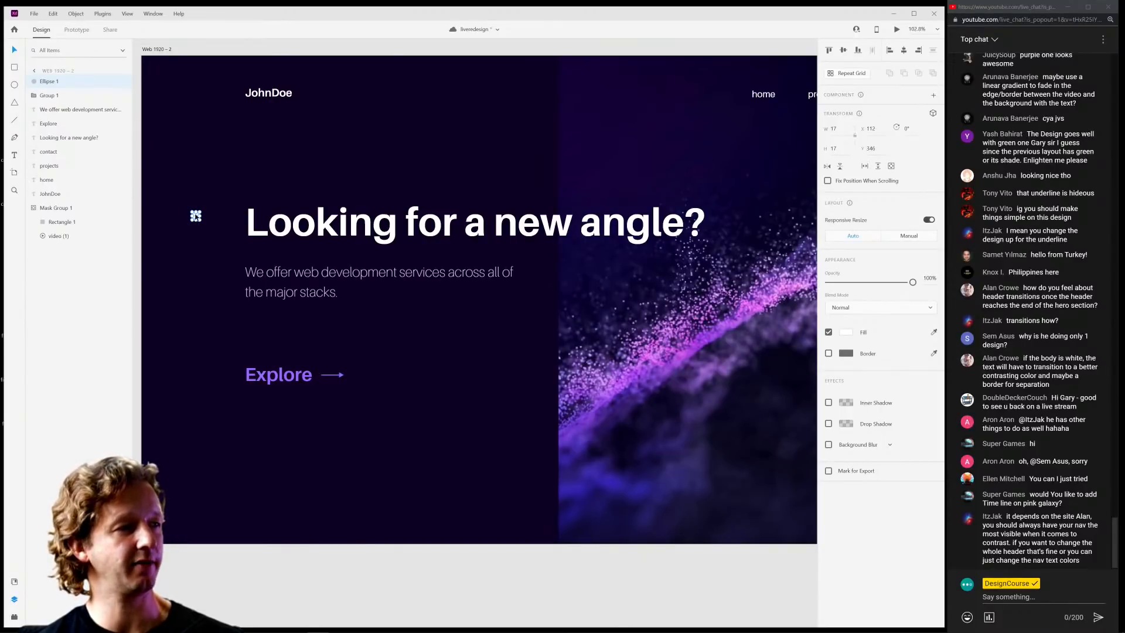
left_click_drag(196, 215, 192, 242)
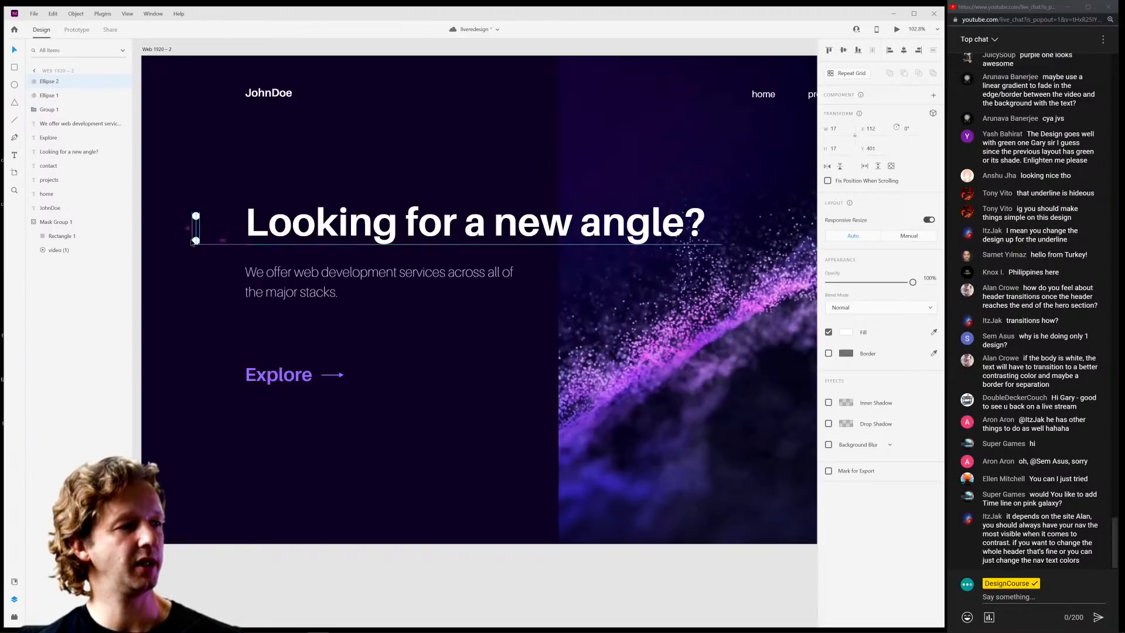
left_click(934, 332)
left_click(352, 163)
left_click(847, 332)
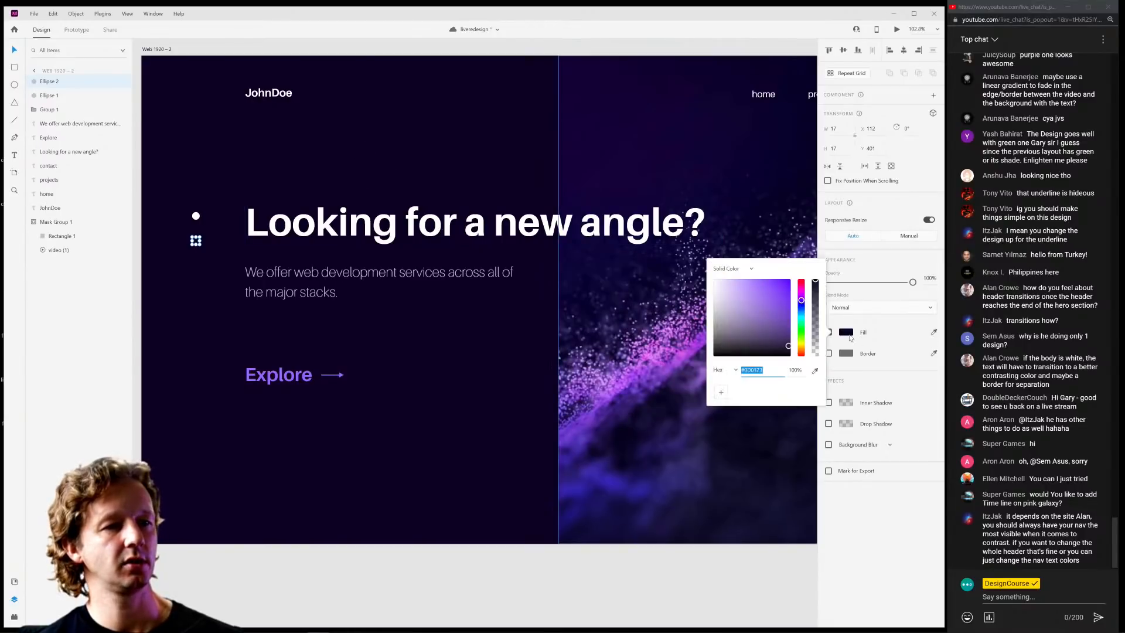
left_click_drag(761, 334, 738, 337)
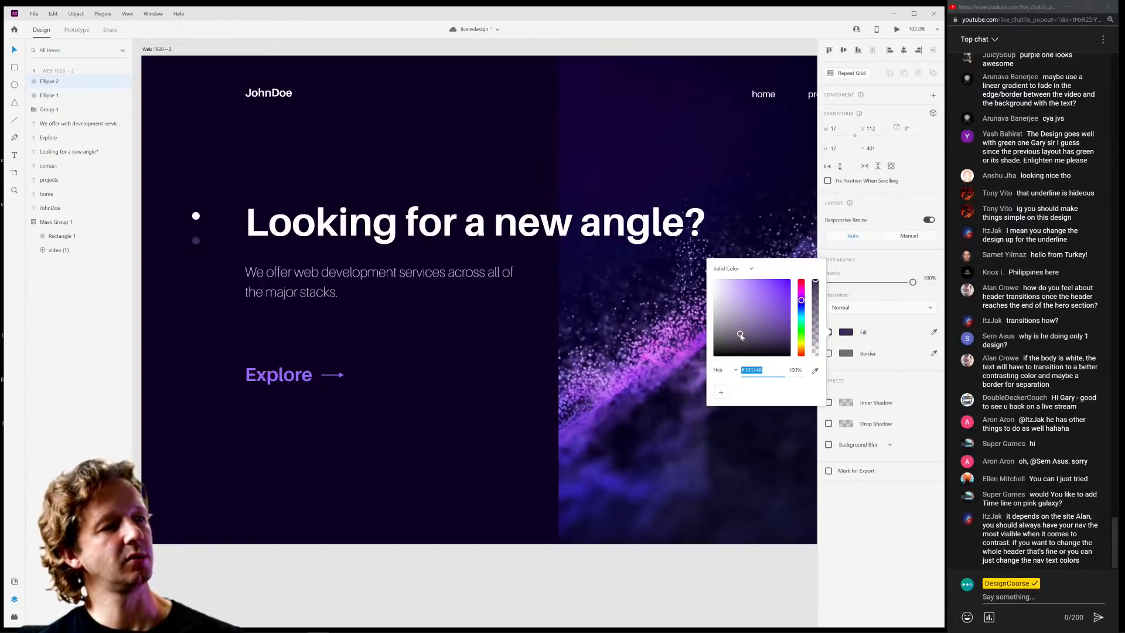
left_click(204, 282)
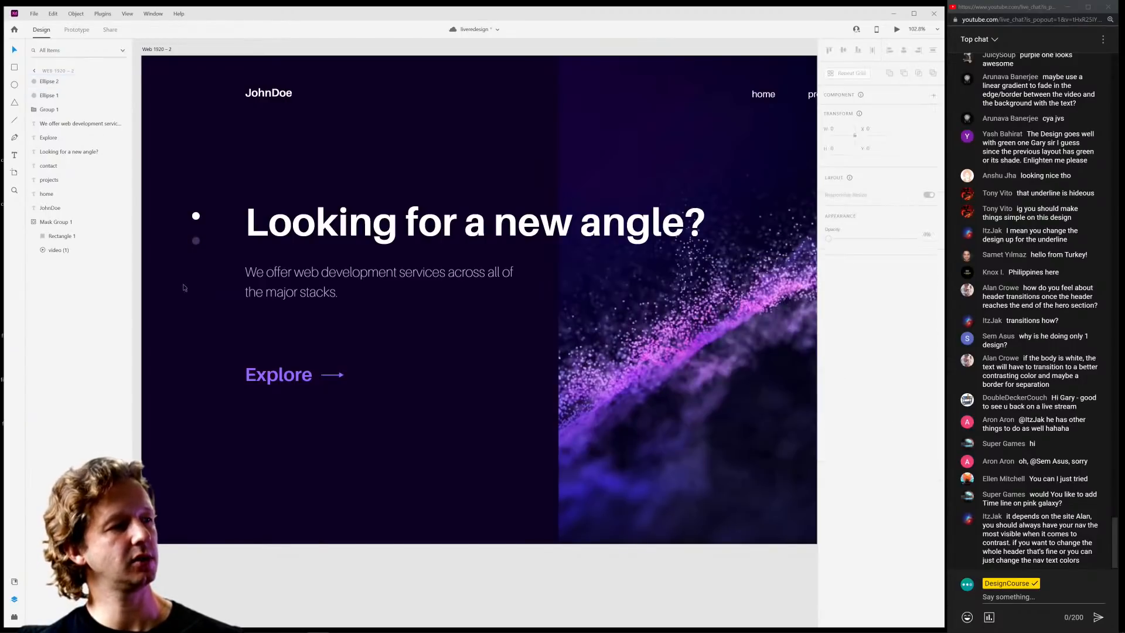
key("ctrl+0")
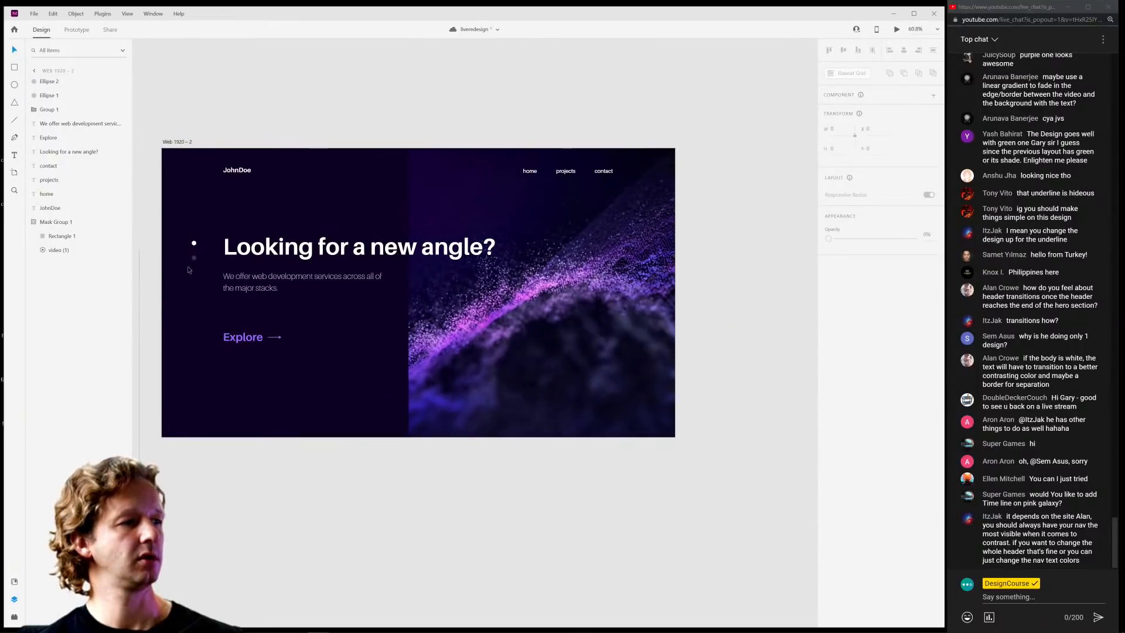
Move the muted dot slightly closer to the white dot, and fill the white dot with the Explore text's purple.
scroll(188, 269, "up", 6)
left_click(279, 280)
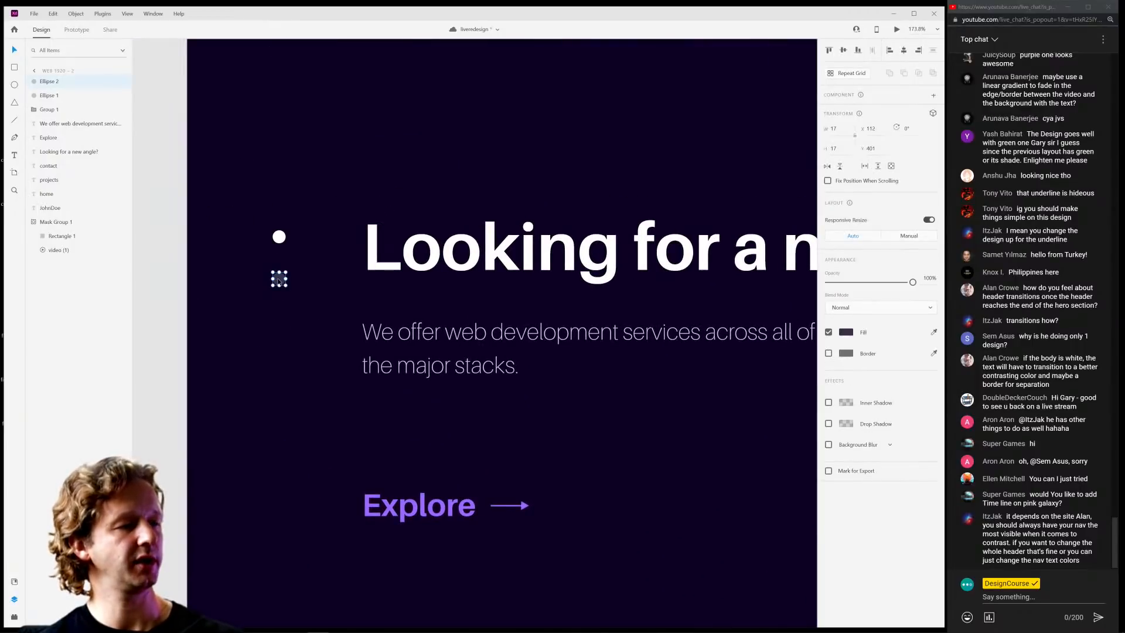
left_click_drag(279, 280, 279, 273)
left_click(279, 240)
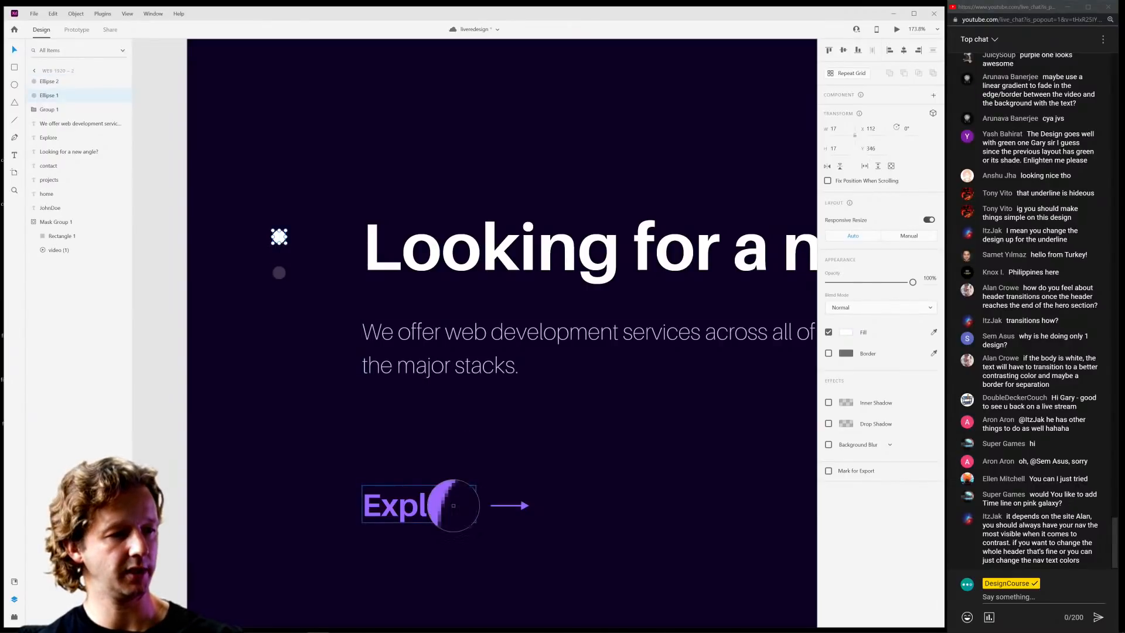
left_click(450, 508)
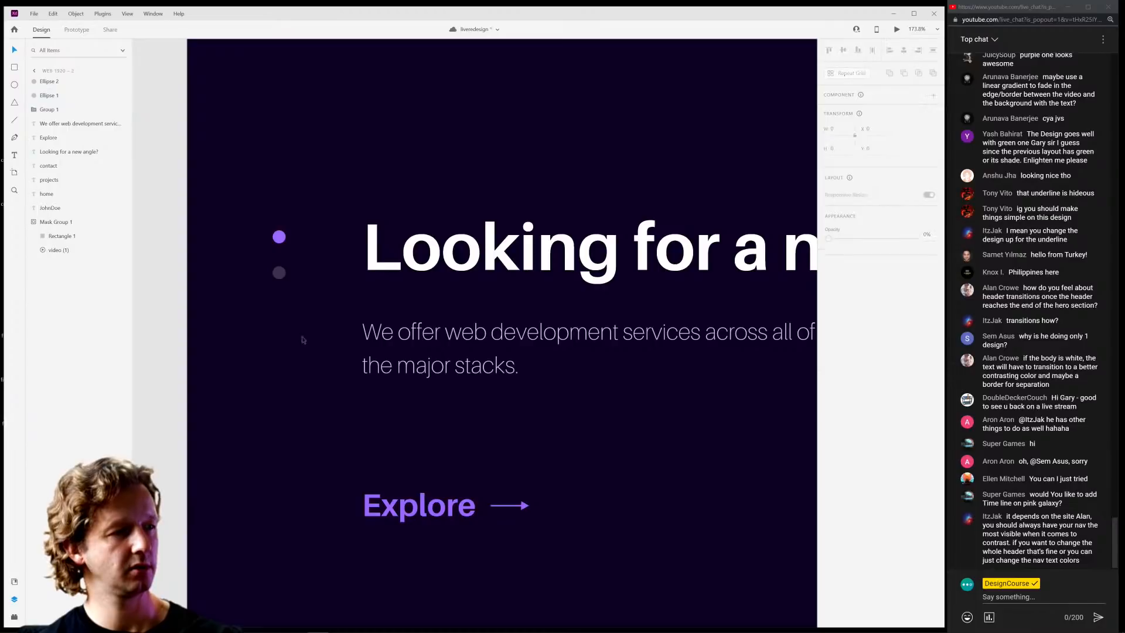
Duplicate the muted dot twice below itself to form an evenly spaced vertical column of four dots.
left_click(279, 273)
key("ctrl+d")
left_click_drag(279, 273, 282, 349)
key("ctrl+d")
left_click(335, 336)
key("ctrl+0")
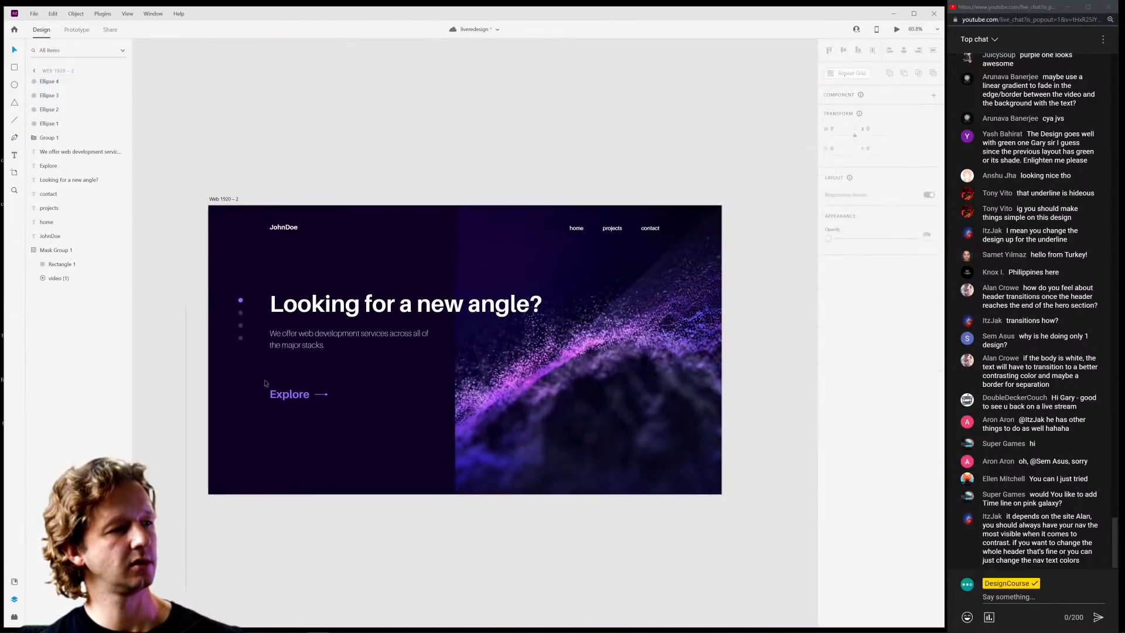
Compare the purple hero redesign with the original dark welcome page beside it.
scroll(364, 371, "up", 2)
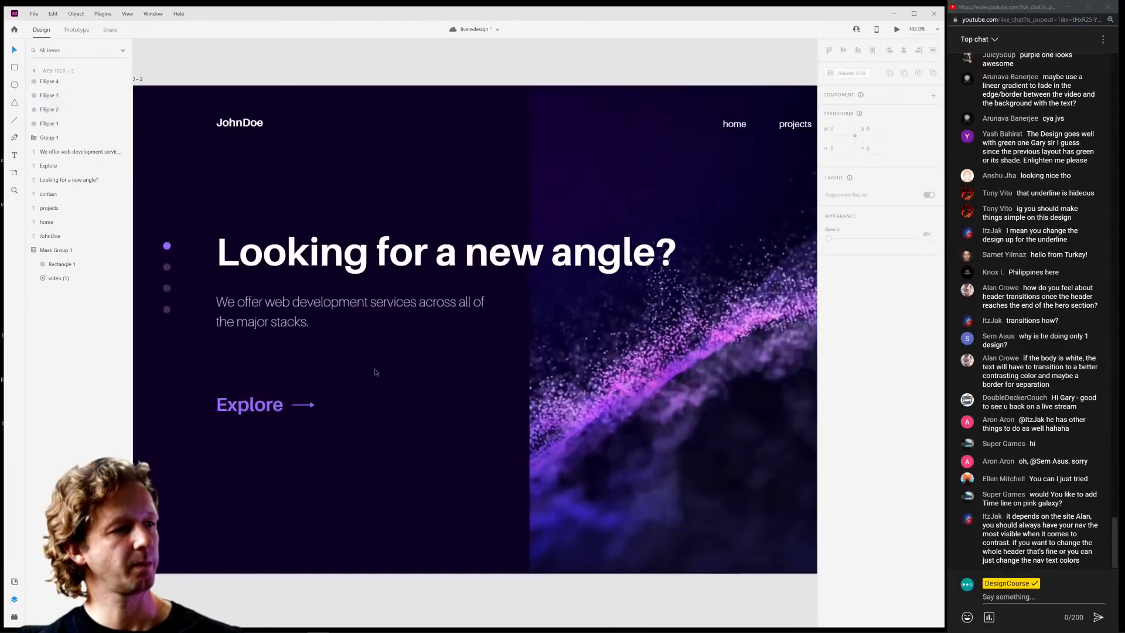
scroll(387, 371, "down", 1)
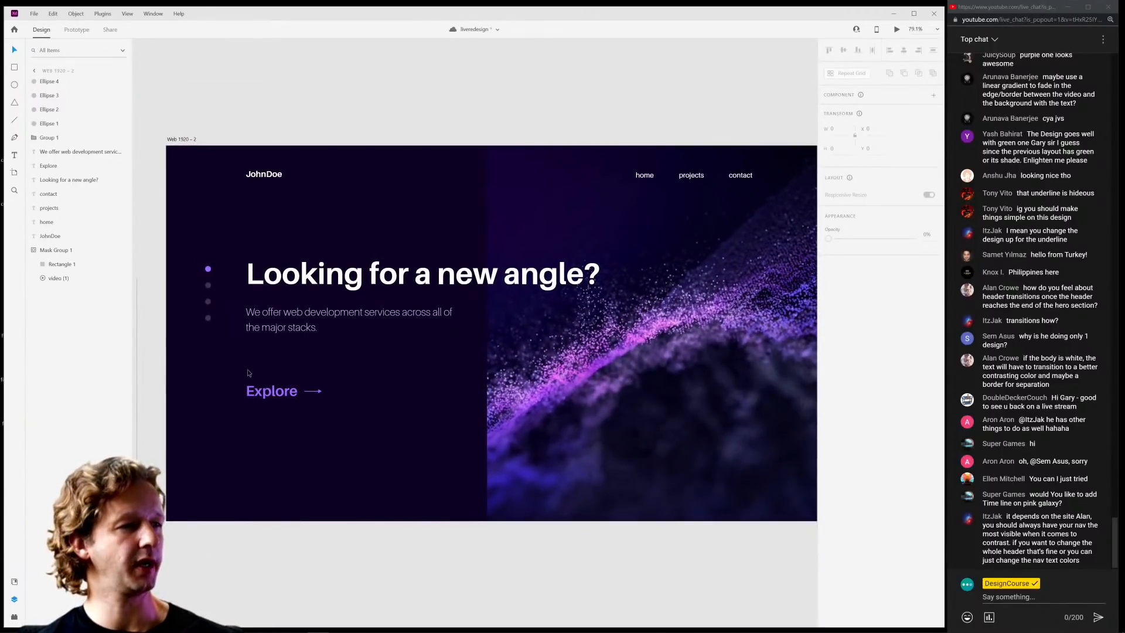
scroll(248, 373, "down", 5)
left_click_drag(298, 460, 713, 432)
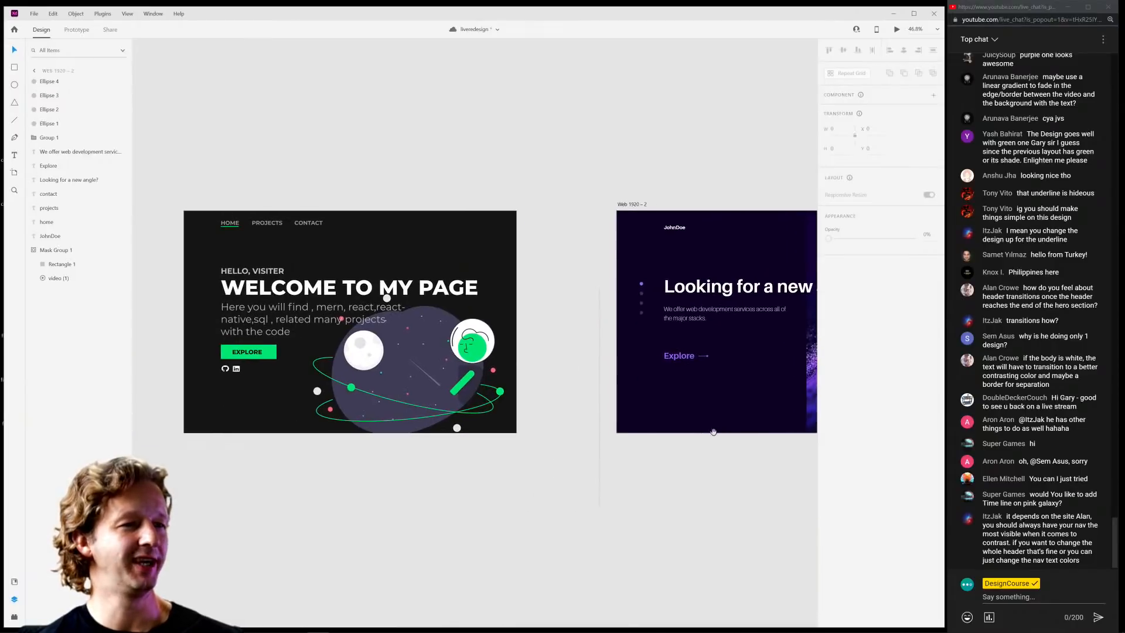
left_click_drag(579, 474, 368, 473)
scroll(414, 432, "up", 1)
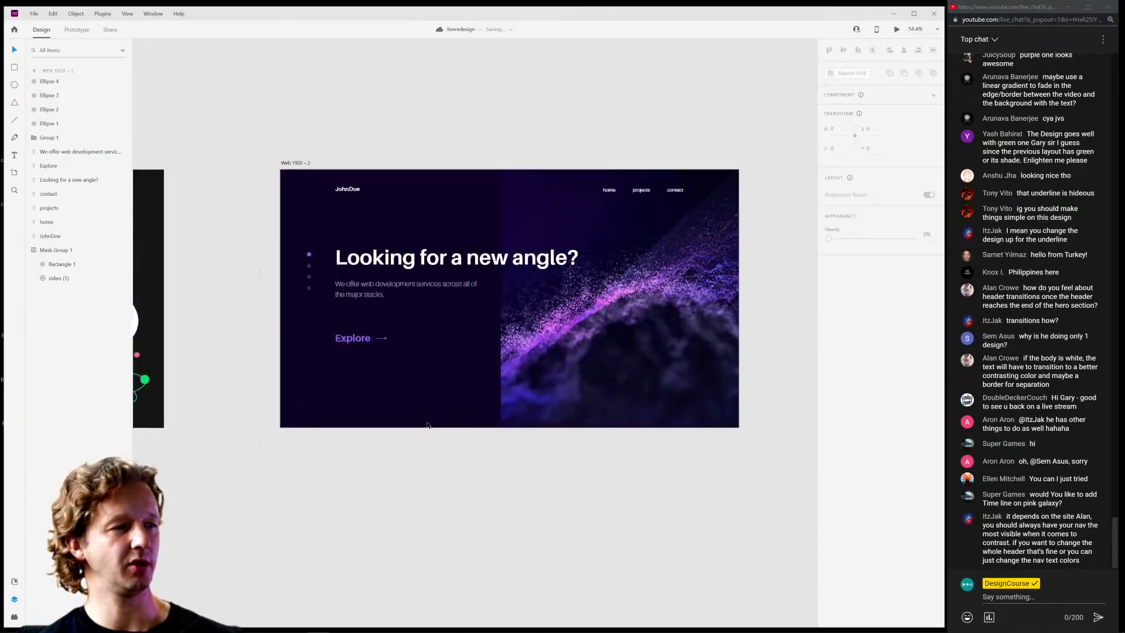
scroll(416, 434, "down", 1)
left_click_drag(415, 433, 648, 444)
scroll(167, 371, "up", 2)
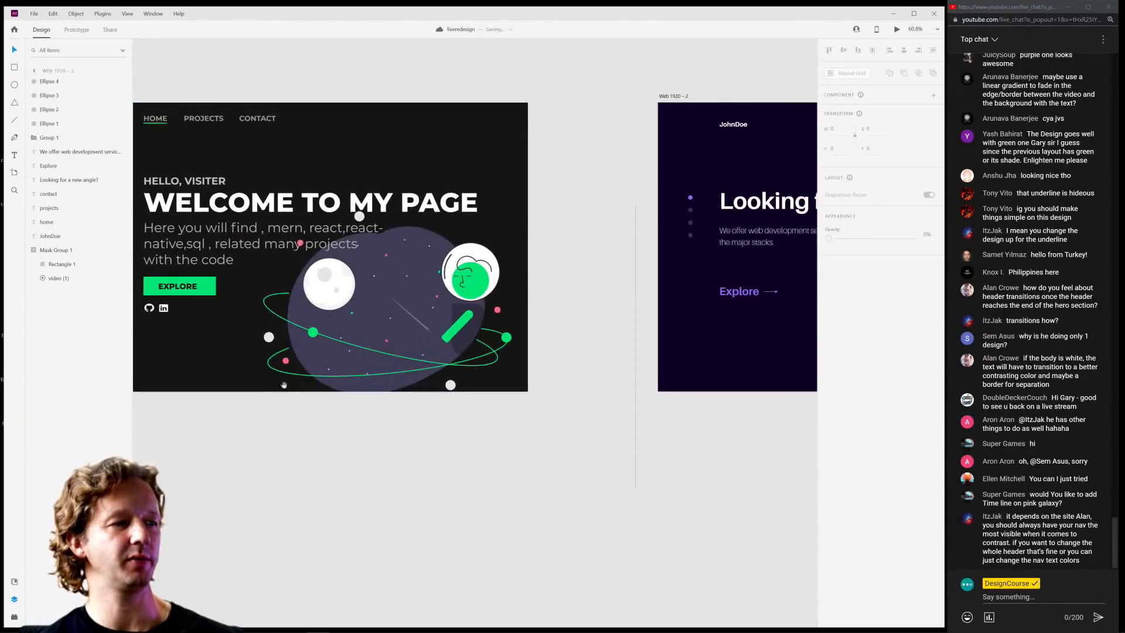
left_click_drag(327, 390, 463, 453)
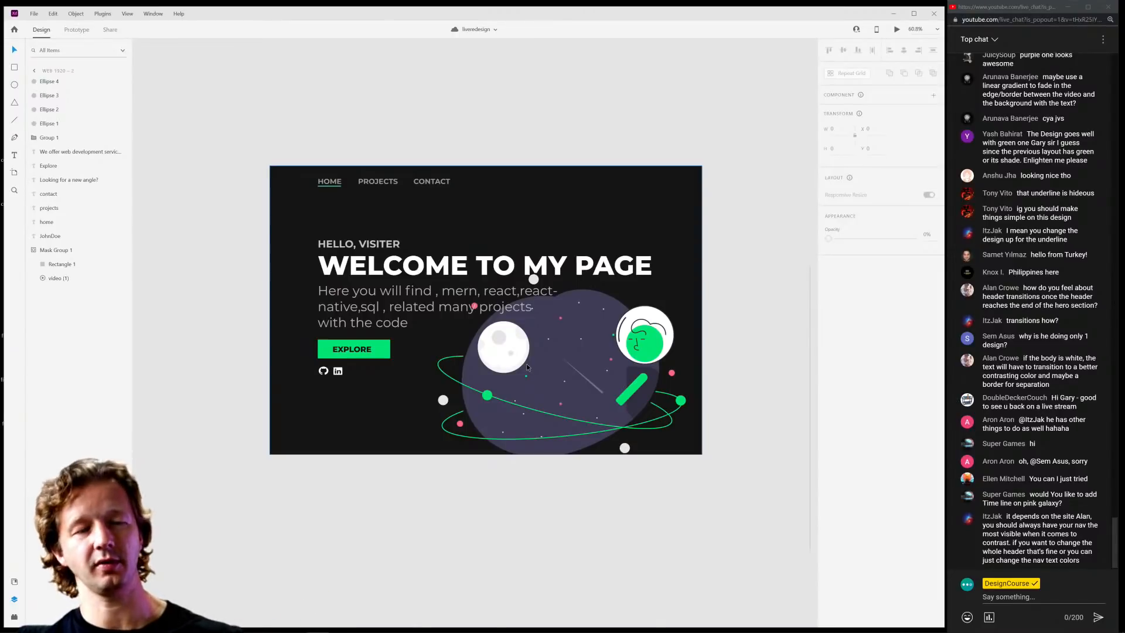
left_click_drag(265, 128, 756, 523)
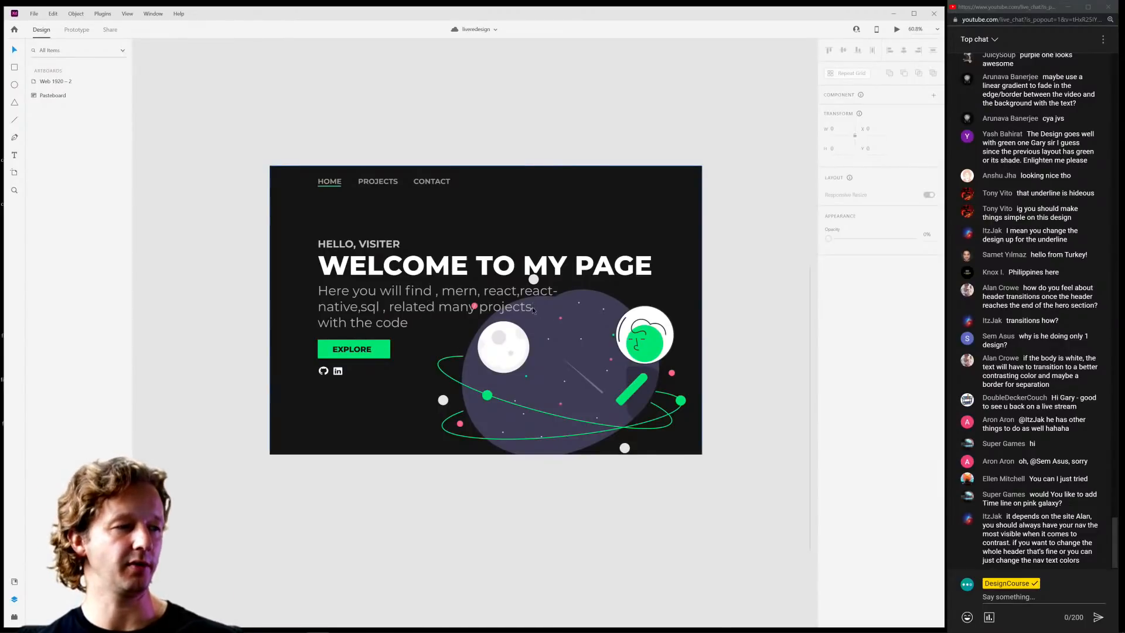
scroll(625, 482, "right", 10)
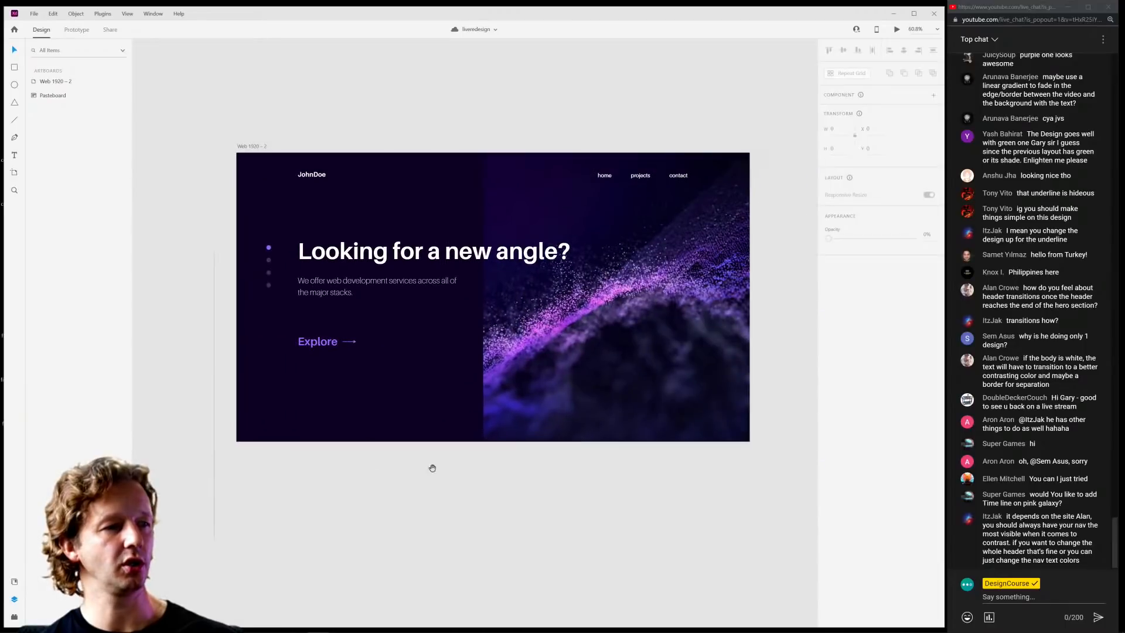
Examine the social icons below the original page's green Explore button, and return to the purple hero.
scroll(432, 472, "left", 6)
scroll(451, 478, "left", 6)
scroll(335, 351, "down", 2)
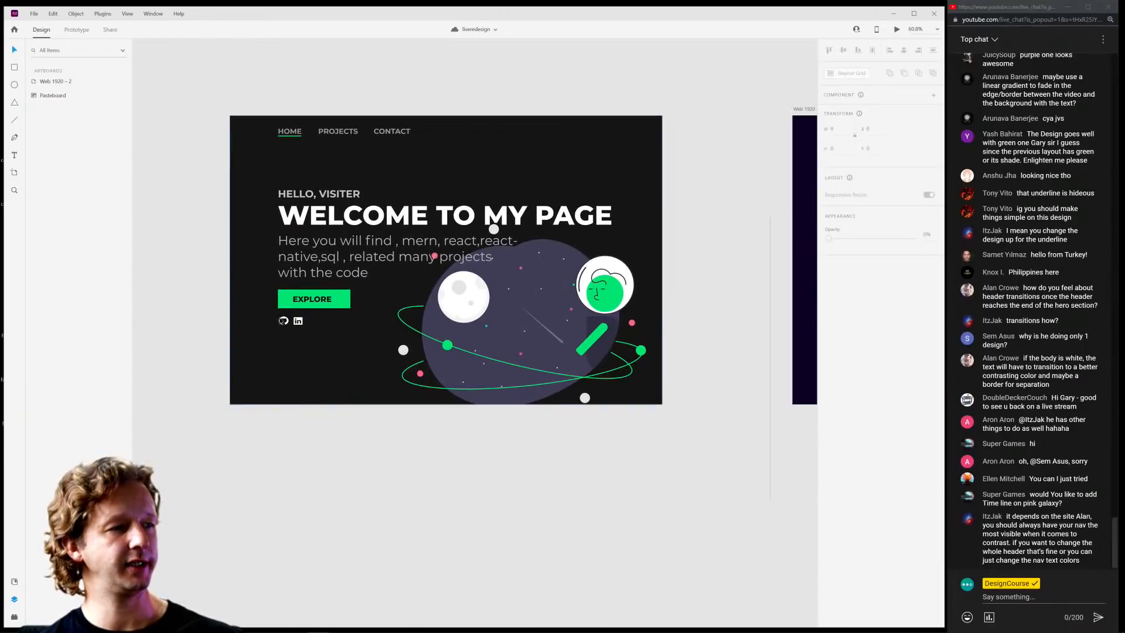
scroll(295, 326, "up", 5)
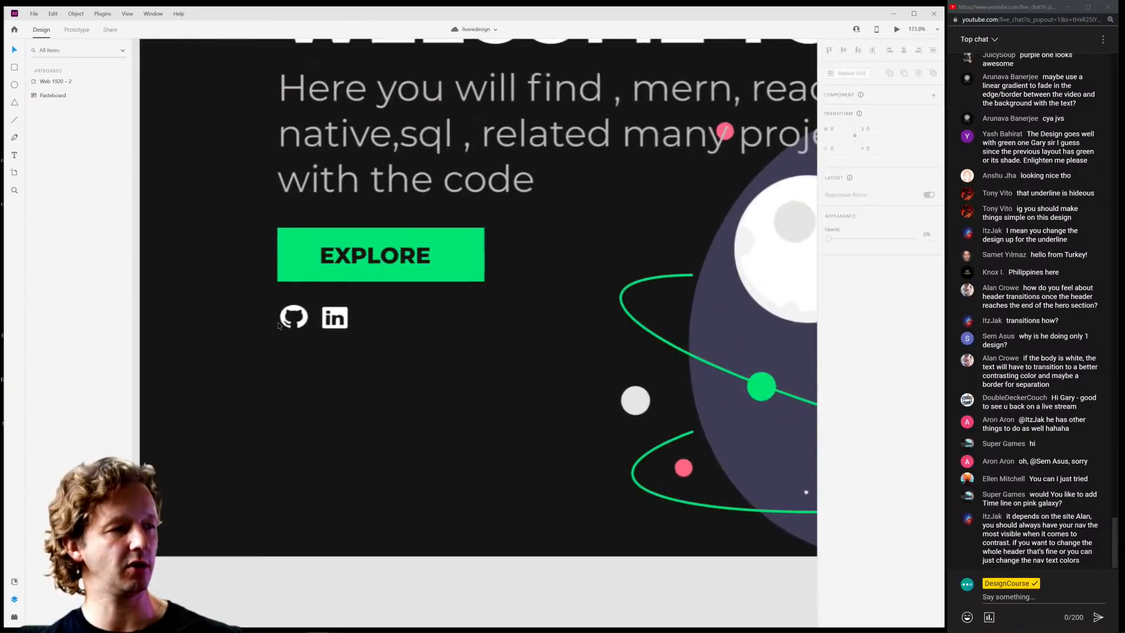
scroll(333, 319, "down", 5)
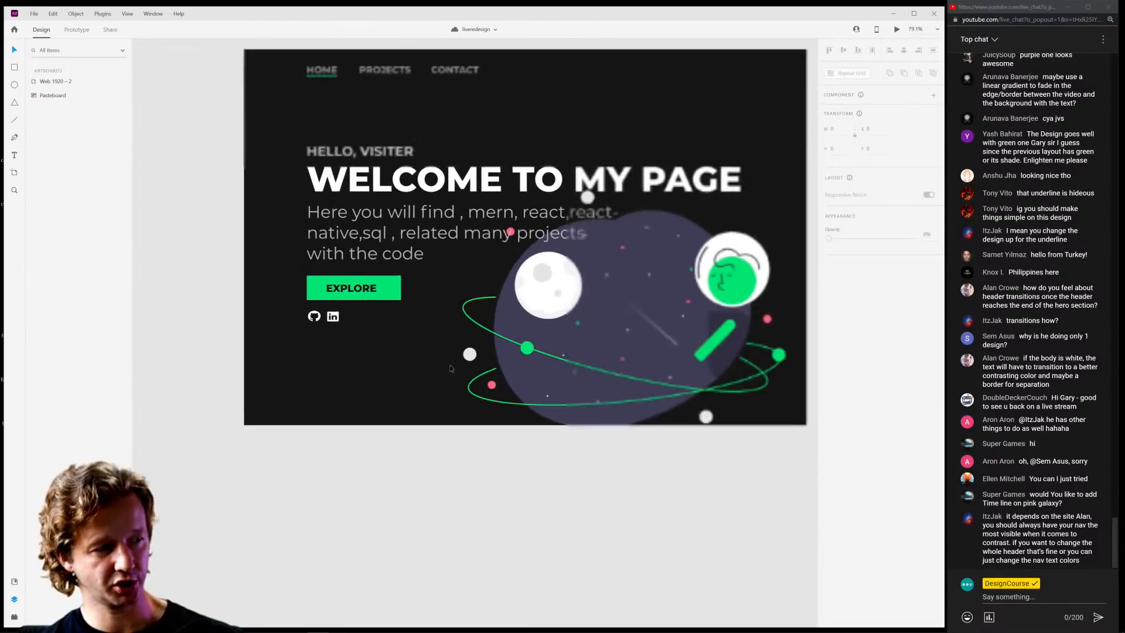
scroll(703, 472, "right", 8)
scroll(510, 459, "up", 2)
left_click_drag(441, 471, 374, 508)
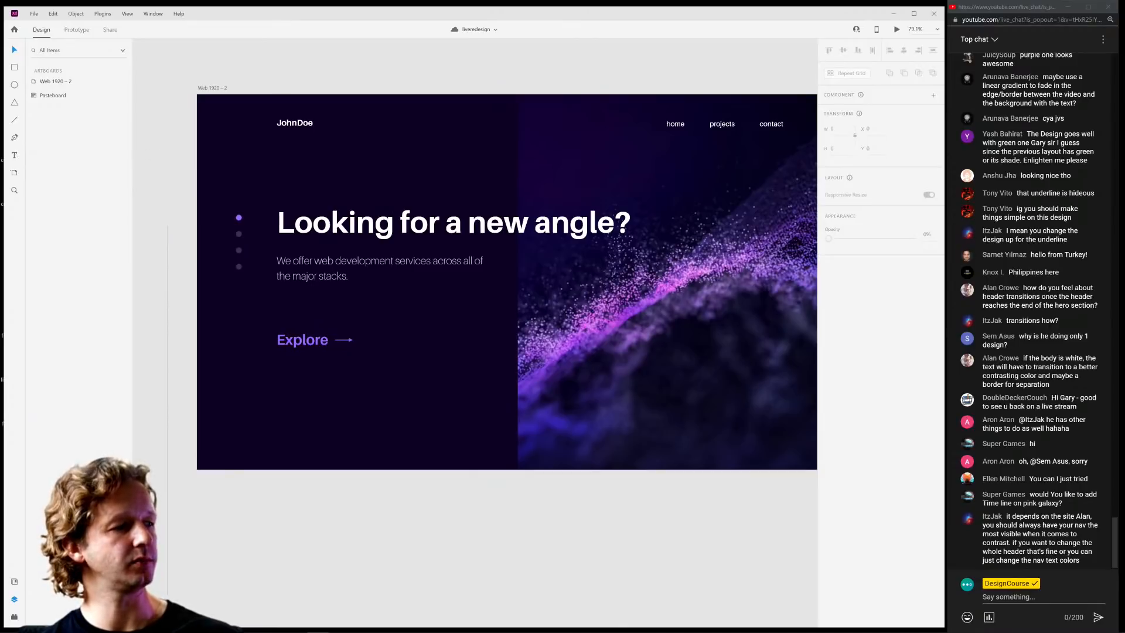
Search the Icons 4 Design plugin for facebook and insert the facebook-square icon.
left_click(14, 616)
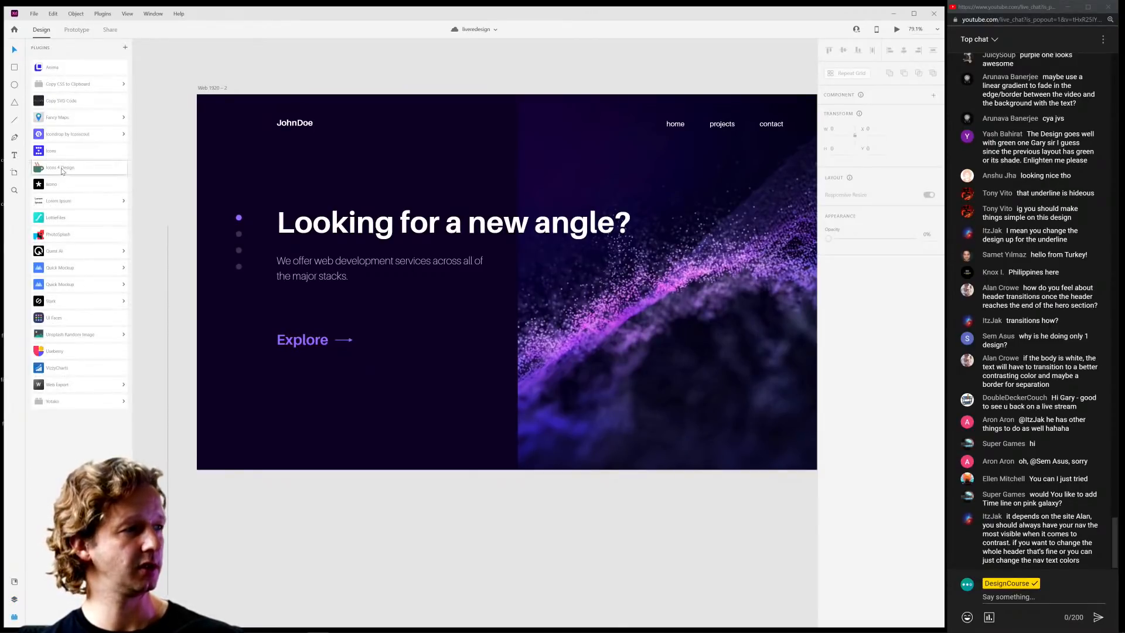
left_click(63, 169)
left_click(74, 94)
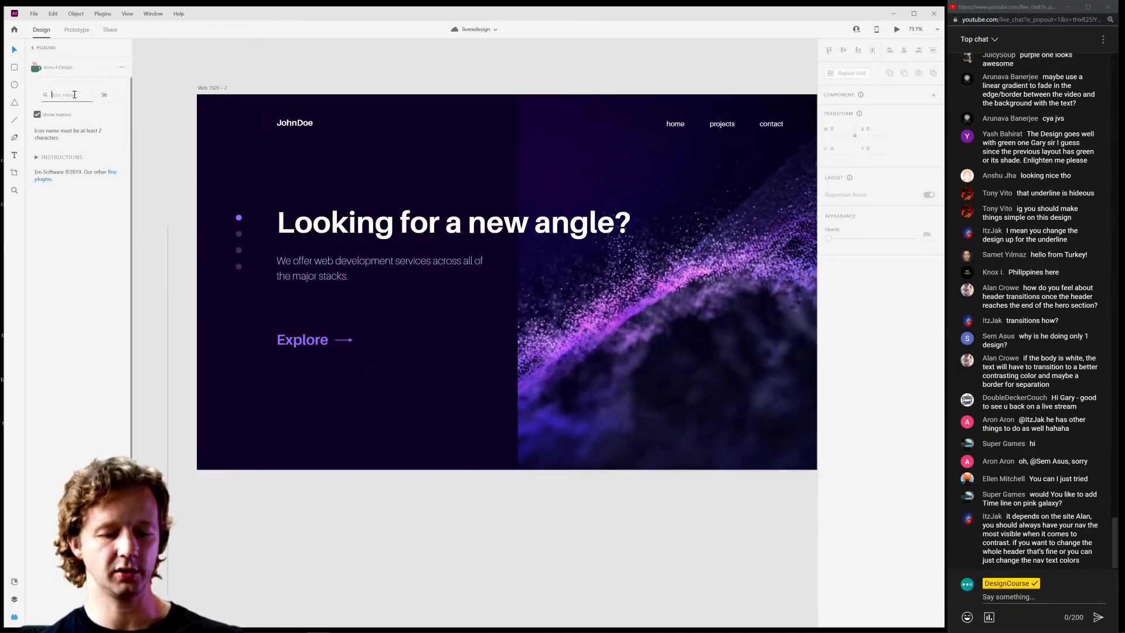
type("facebook")
key("Return")
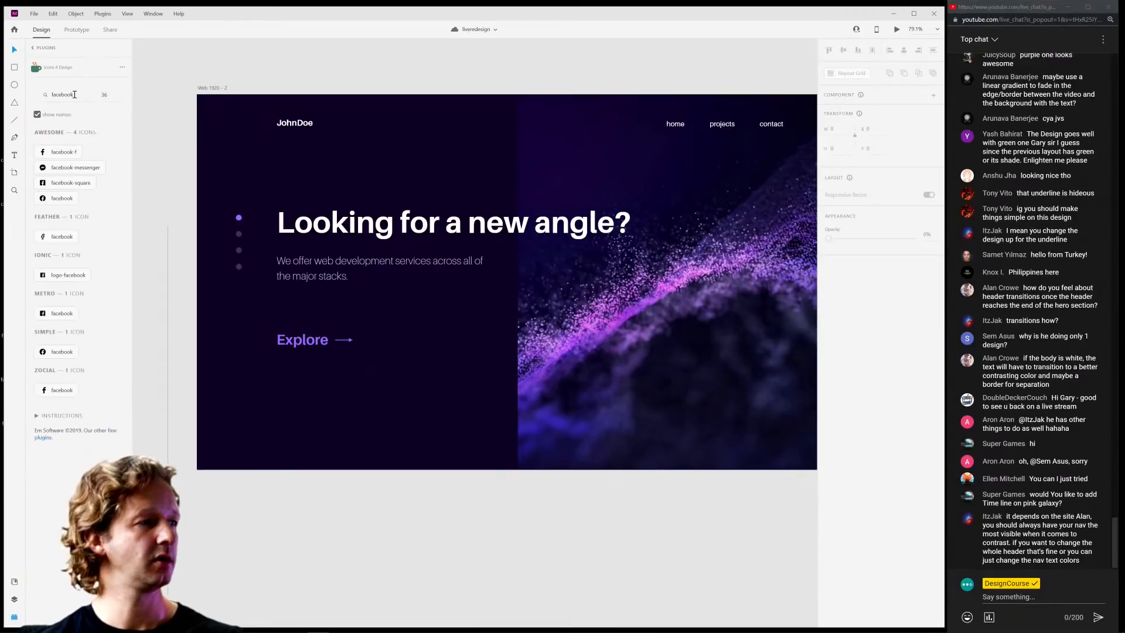
left_click(55, 186)
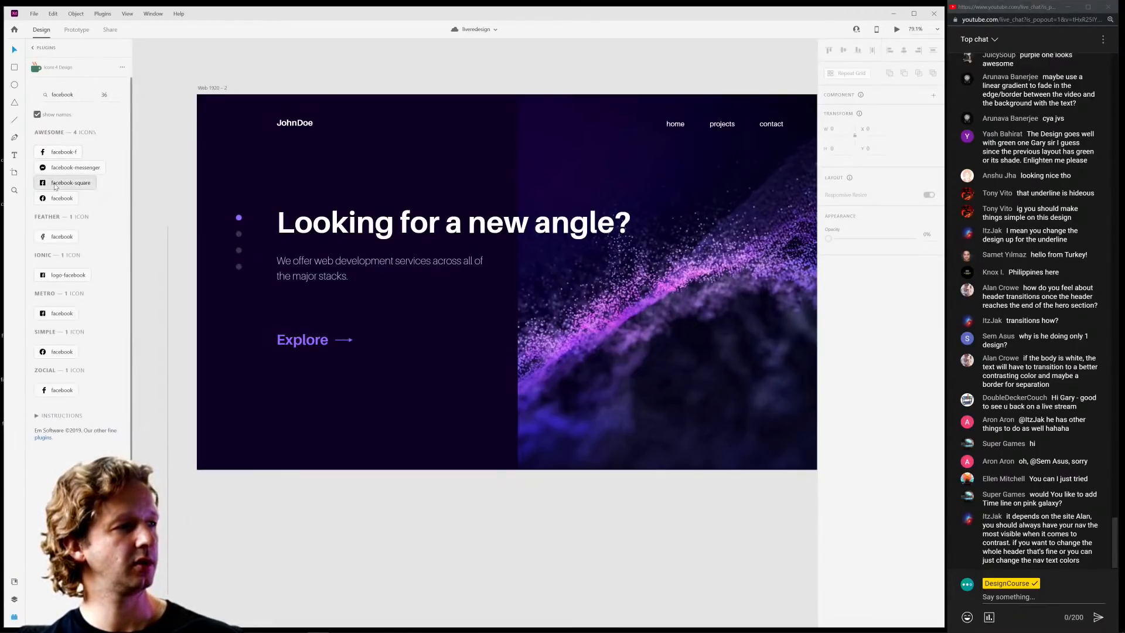
Fill the Facebook icon with white and place it below the Explore link, aligned with the start of the text.
scroll(447, 381, "down", 5)
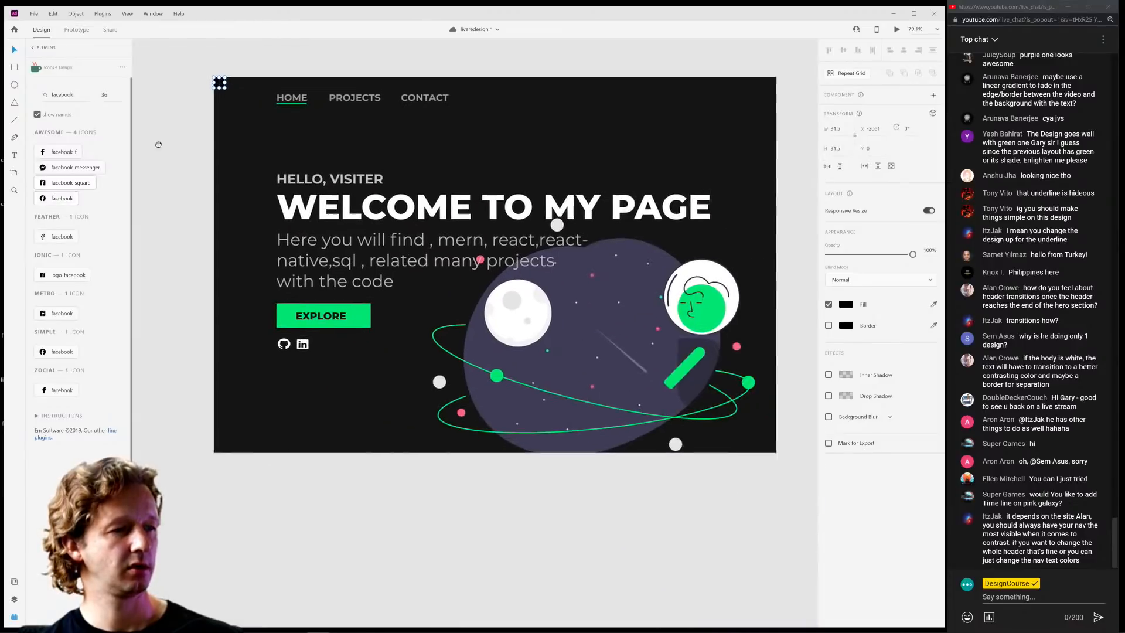
left_click(845, 304)
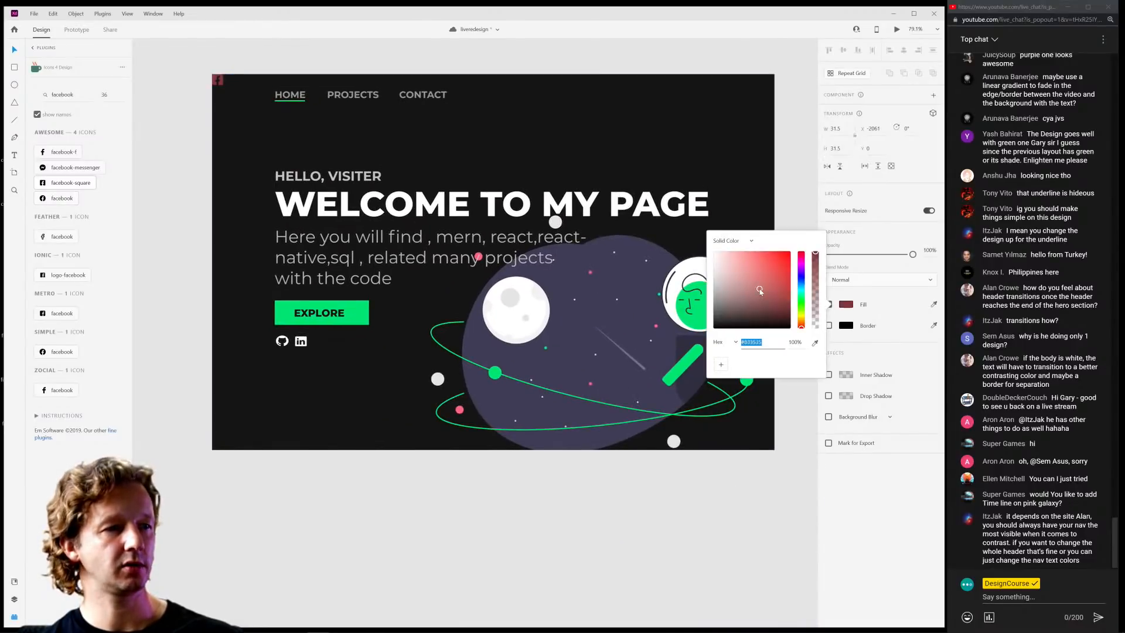
left_click_drag(216, 84, 793, 179)
left_click_drag(790, 233, 176, 238)
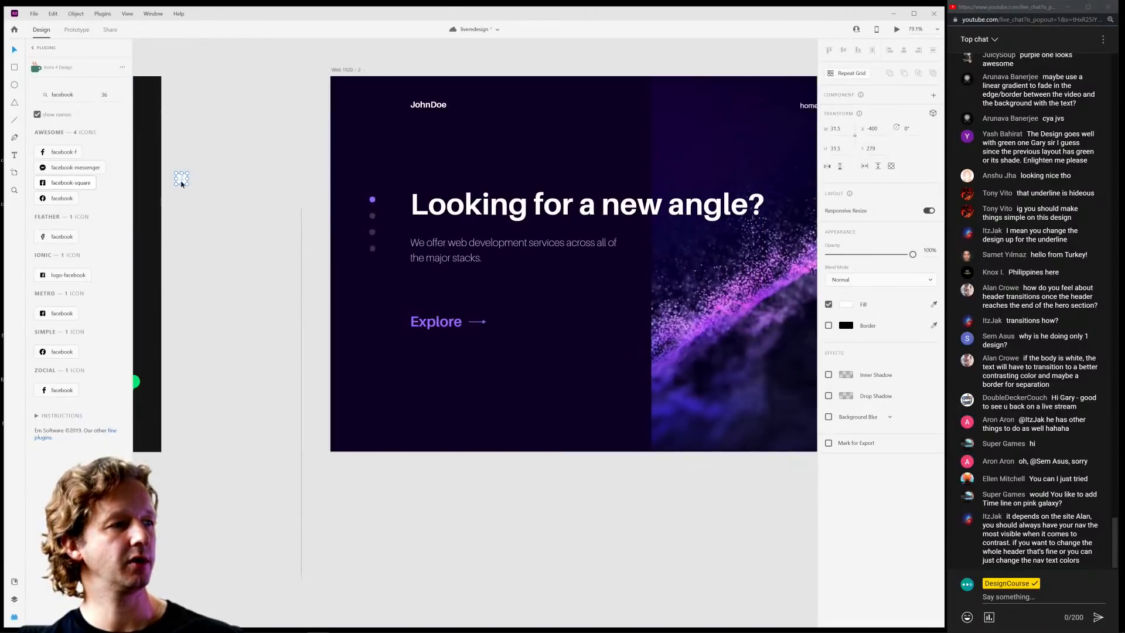
left_click_drag(181, 184, 416, 360)
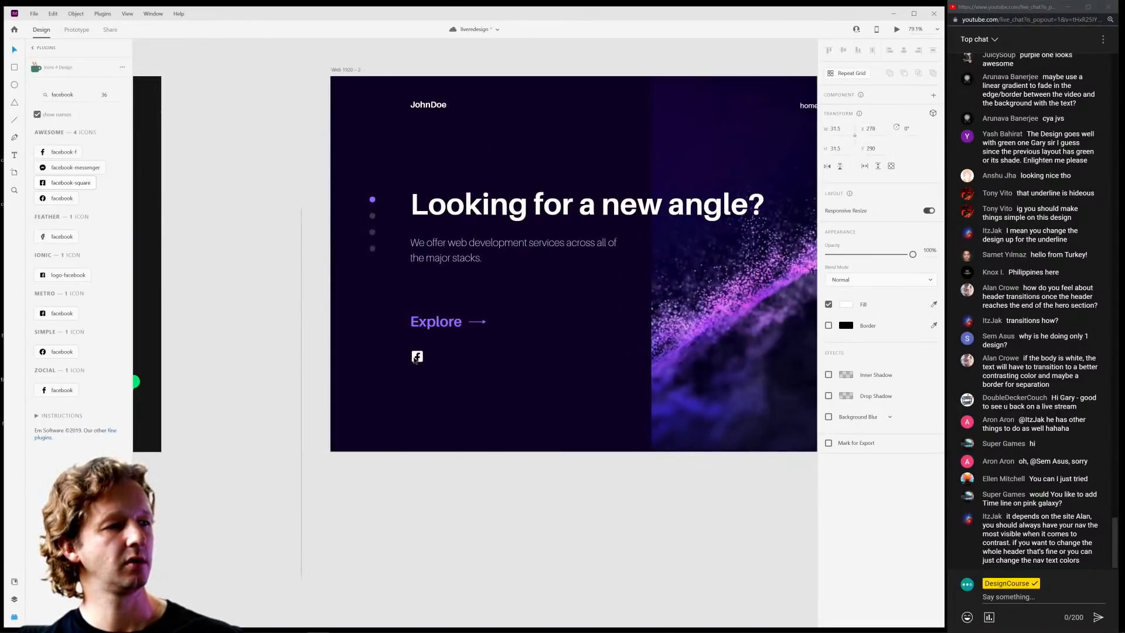
left_click(497, 382)
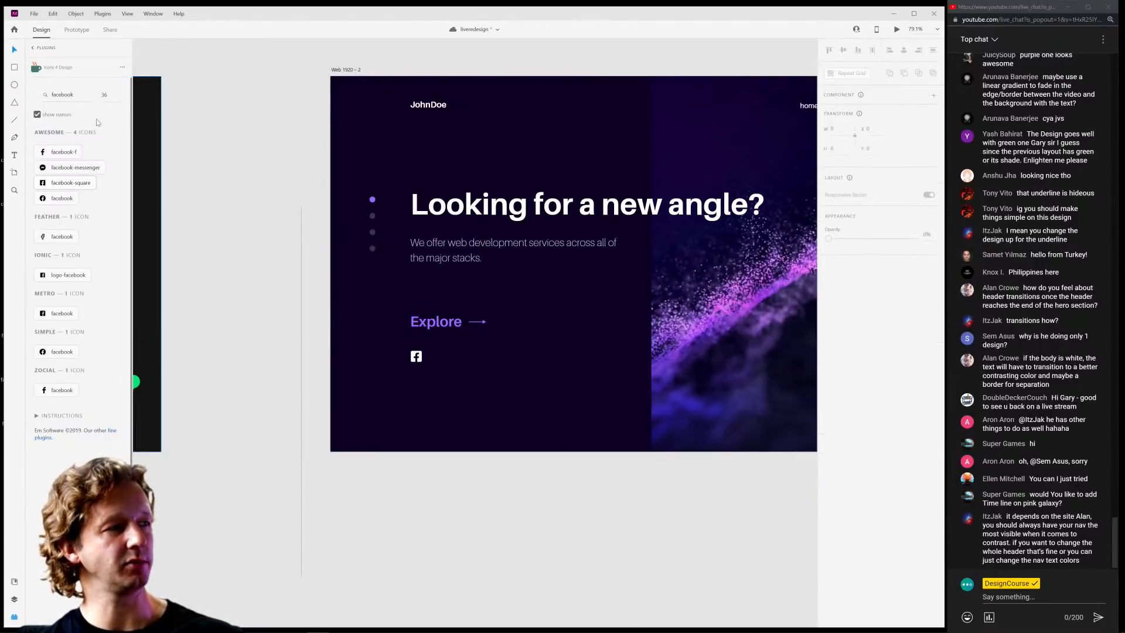
Search the icon plugin for github and insert the plain github icon from the Awesome set.
double_click(69, 96)
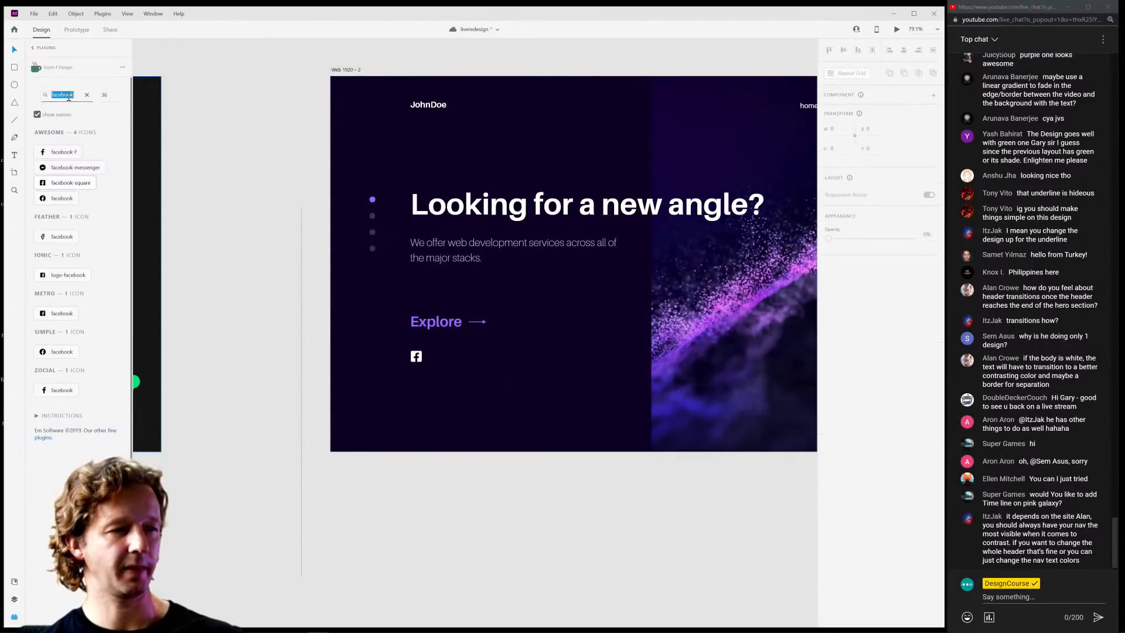
scroll(206, 341, "left", 5)
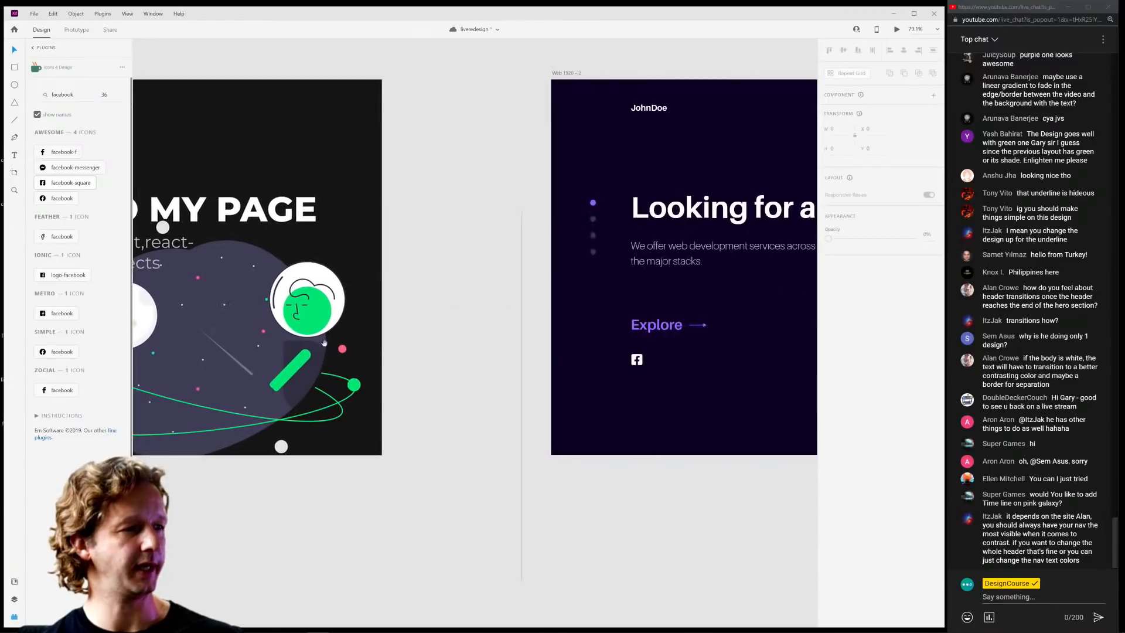
scroll(324, 343, "right", 6)
left_click(83, 98)
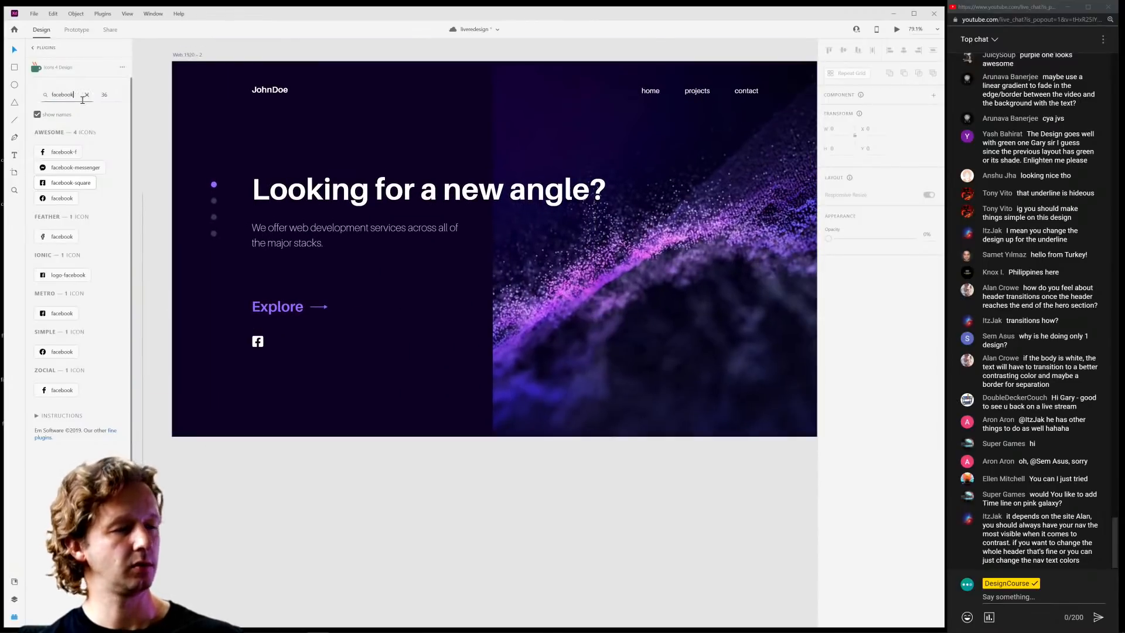
key("ctrl+a")
type("github")
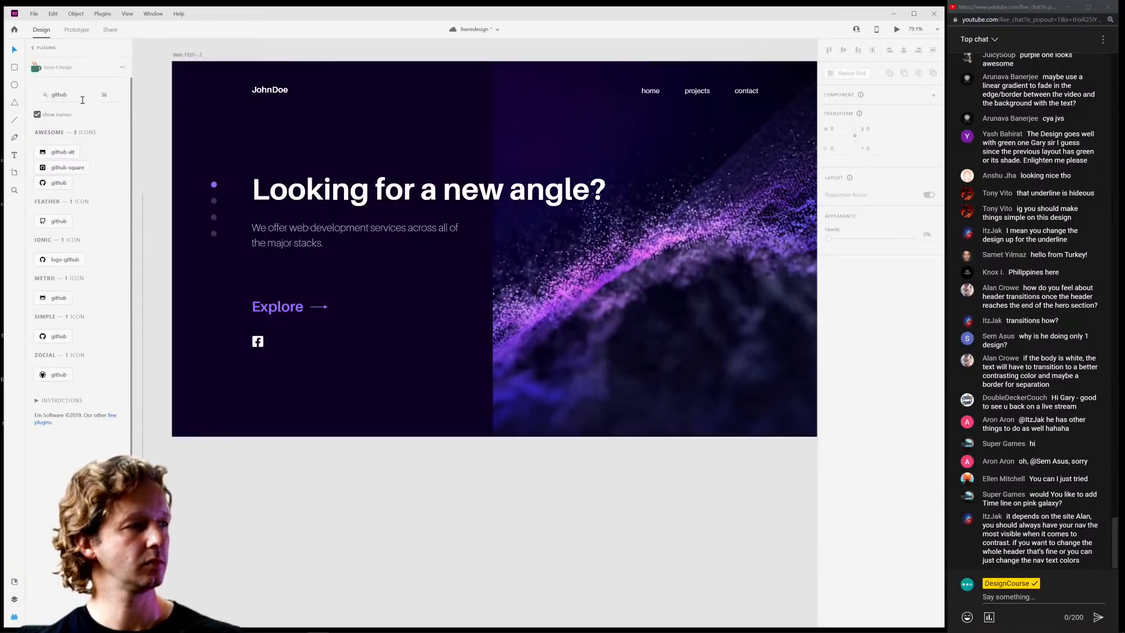
left_click(55, 187)
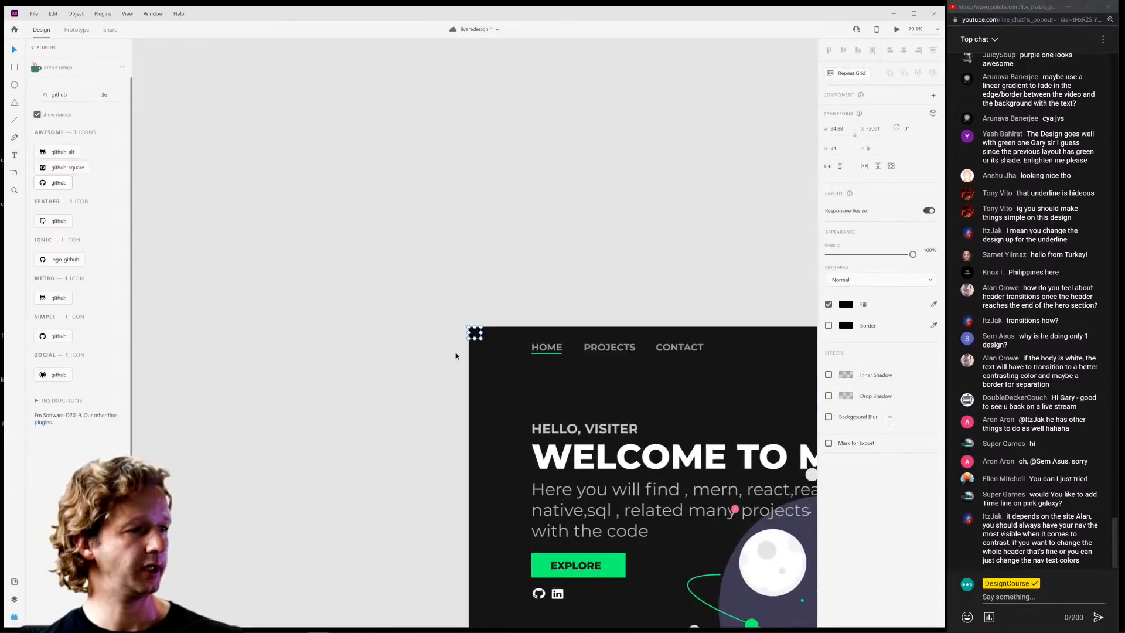
Move the GitHub icon from the original page onto the purple hero, beside the Facebook icon below Explore.
scroll(456, 356, "right", 5)
left_click_drag(246, 176, 531, 235)
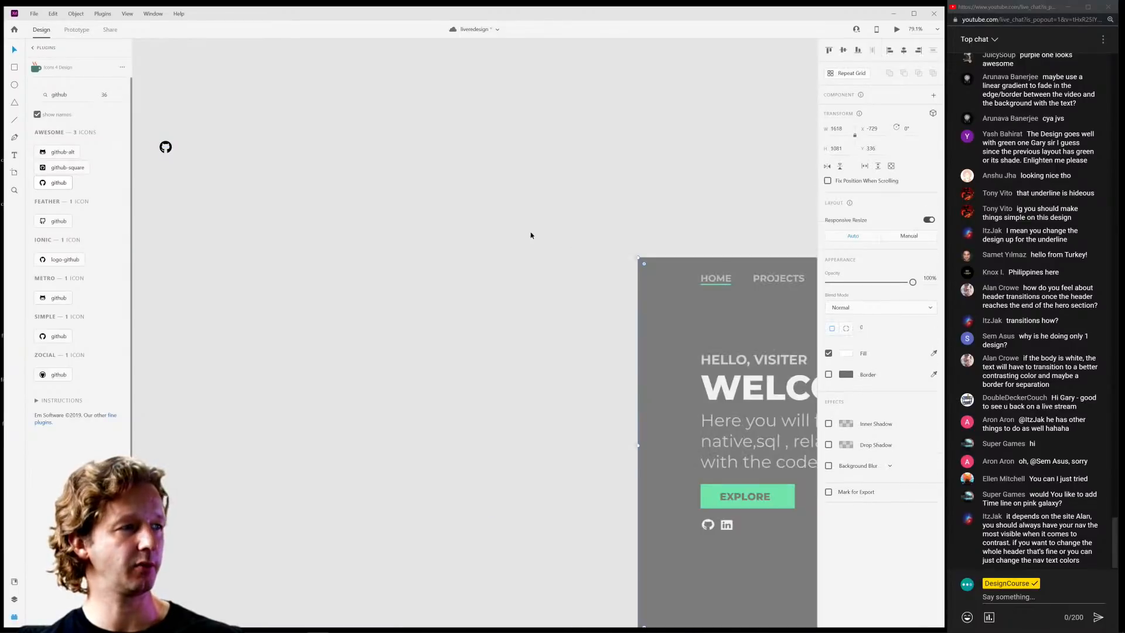
left_click_drag(657, 260, 206, 237)
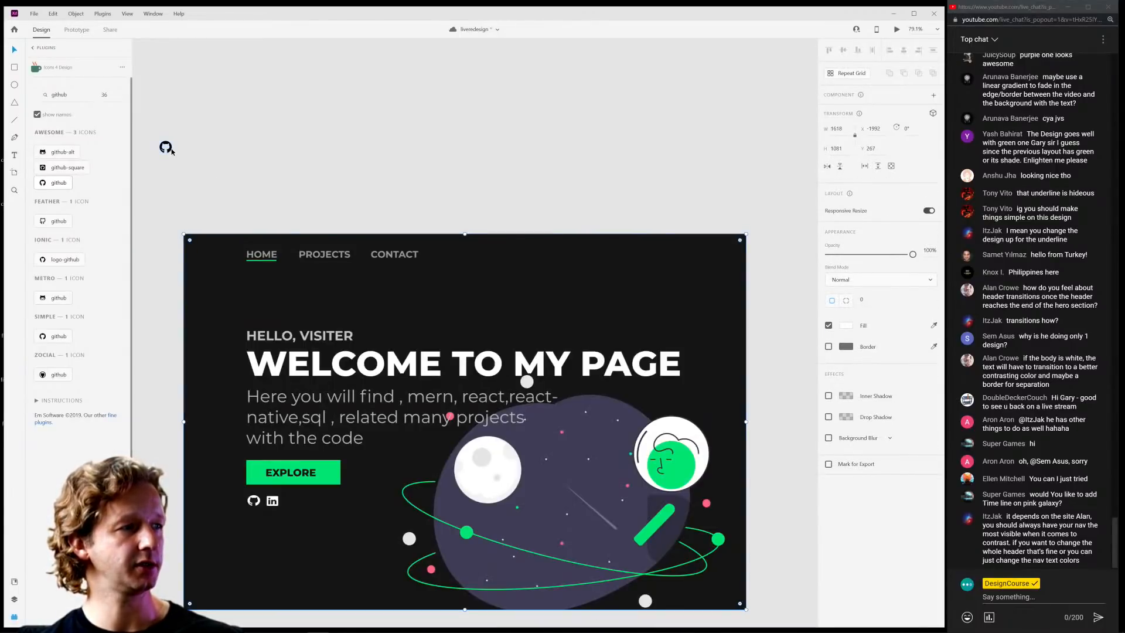
left_click_drag(172, 152, 808, 351)
left_click_drag(790, 396, 480, 284)
Fill the GitHub icon on the purple hero with white.
left_click(281, 224)
left_click(845, 332)
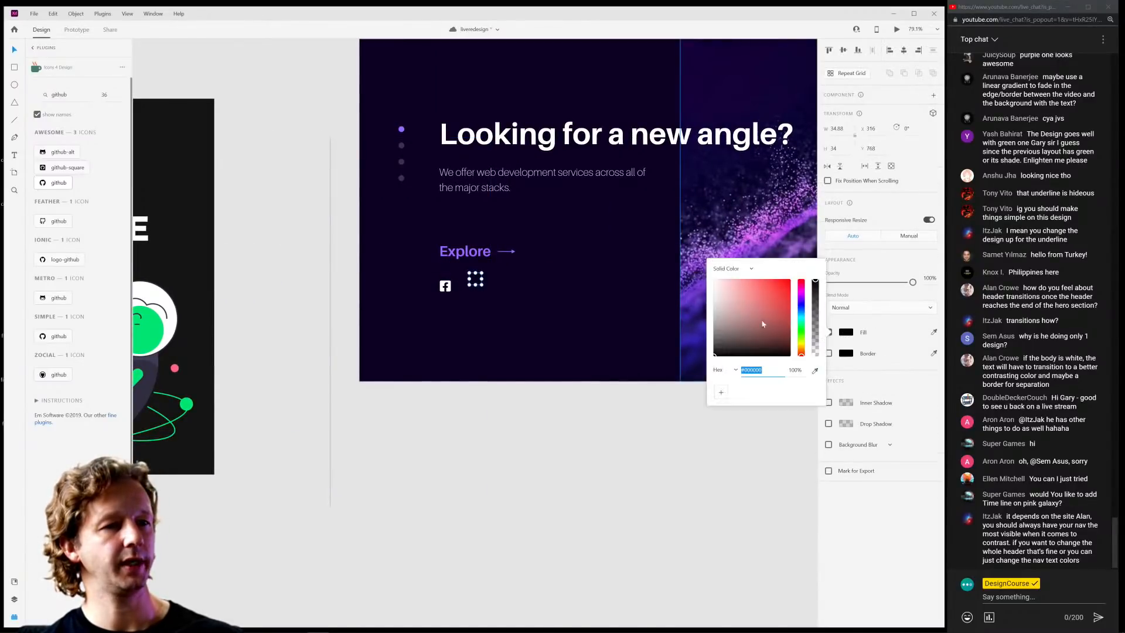
left_click_drag(763, 324, 720, 276)
left_click(573, 405)
left_click_drag(591, 474, 479, 488)
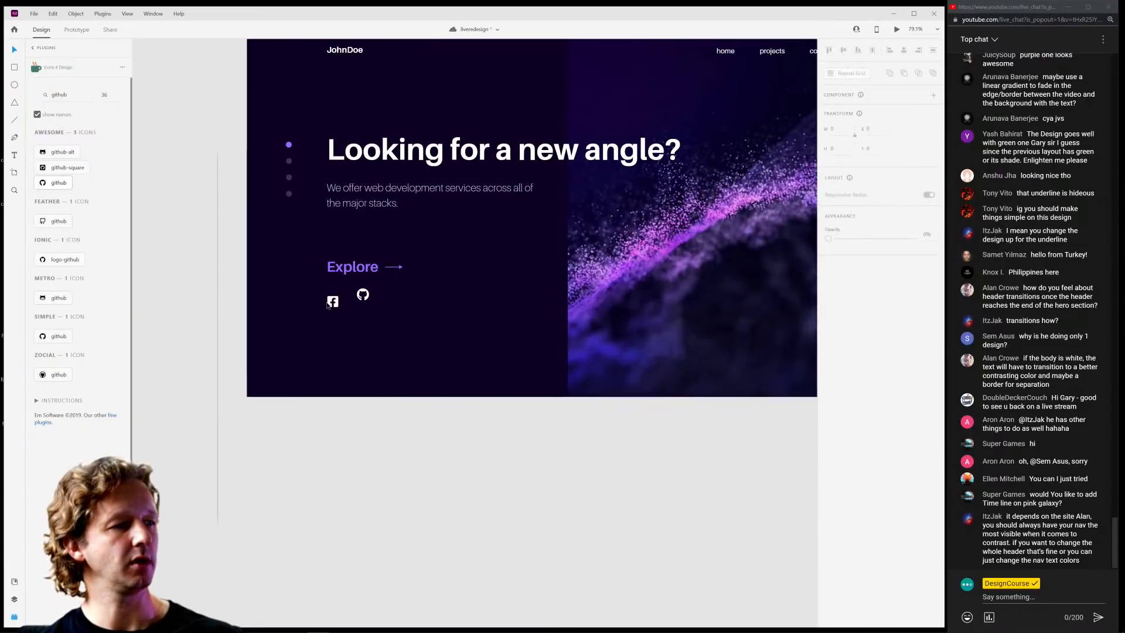
Search the icon plugin for facebook and insert the plain facebook icon from the Awesome set.
left_click(67, 98)
type("fa")
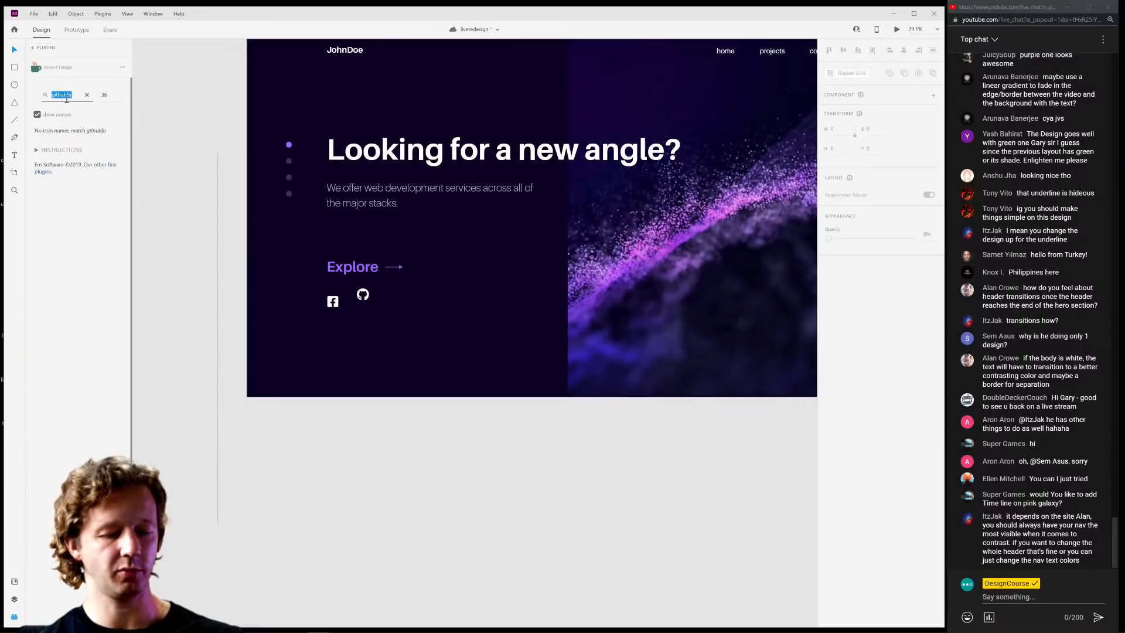
key("ctrl+a")
type("facebook")
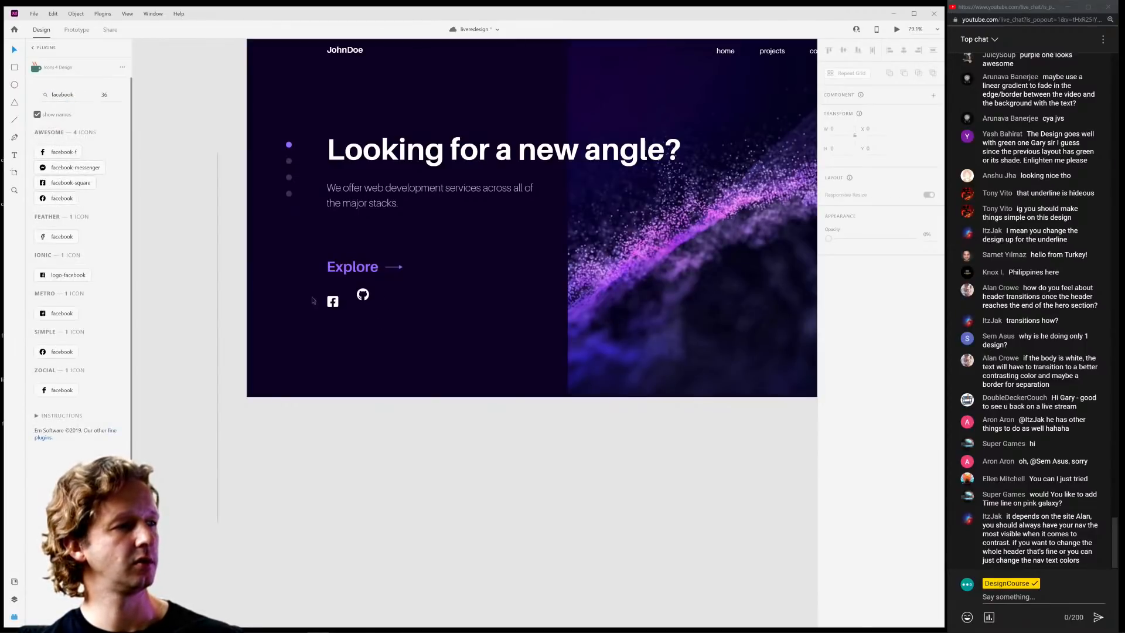
left_click(61, 198)
left_click_drag(359, 329, 144, 139)
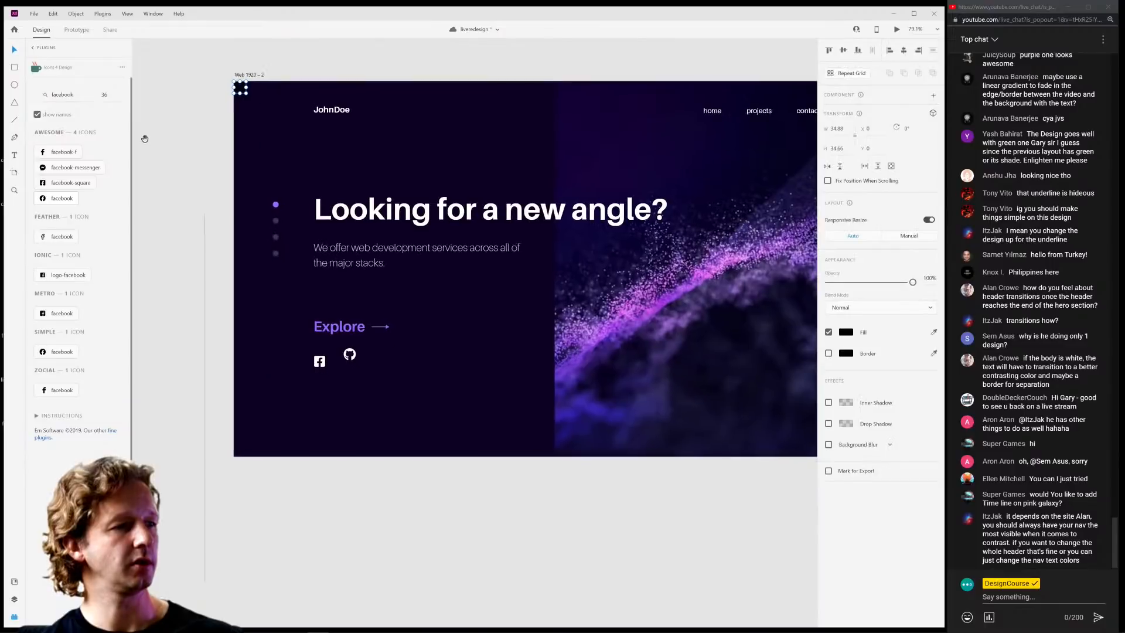
Place the new round Facebook icon below the Explore link and fill it with white (fff).
left_click_drag(246, 99, 337, 387)
left_click(845, 332)
type("fff")
Delete the square Facebook icon and put the round one in its place, aligned with the start of Explore.
left_click(320, 361)
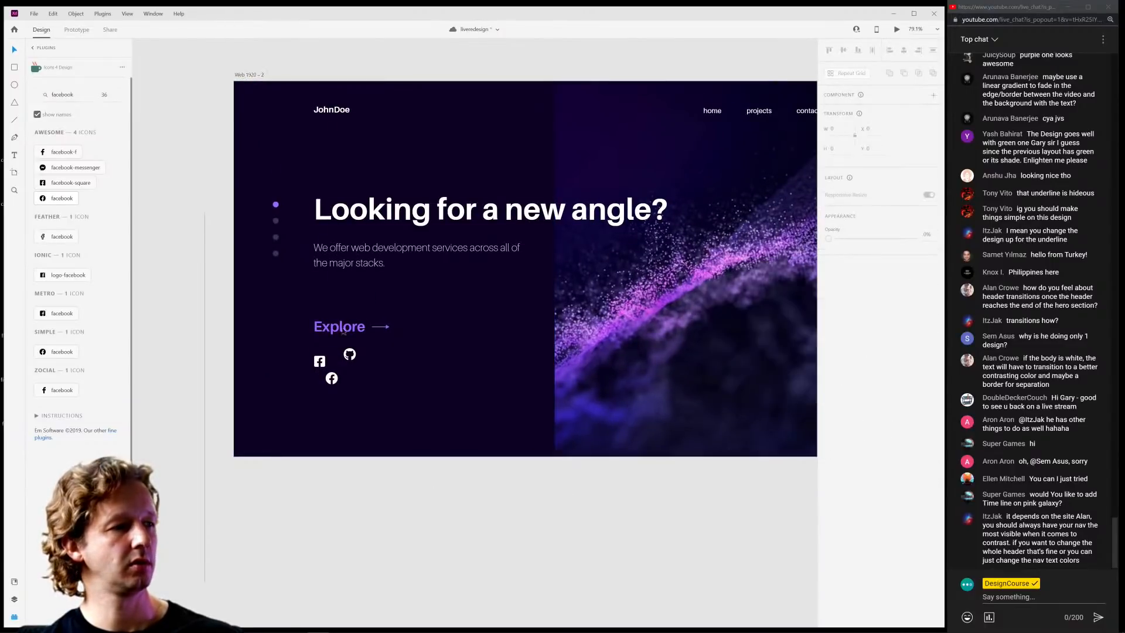
scroll(328, 363, "up", 5)
key("Delete")
left_click_drag(310, 443, 284, 397)
Move the GitHub icon level with the round Facebook icon, directly beside it.
left_click(358, 396)
left_click_drag(359, 395, 343, 405)
left_click(434, 399)
key("ctrl+0")
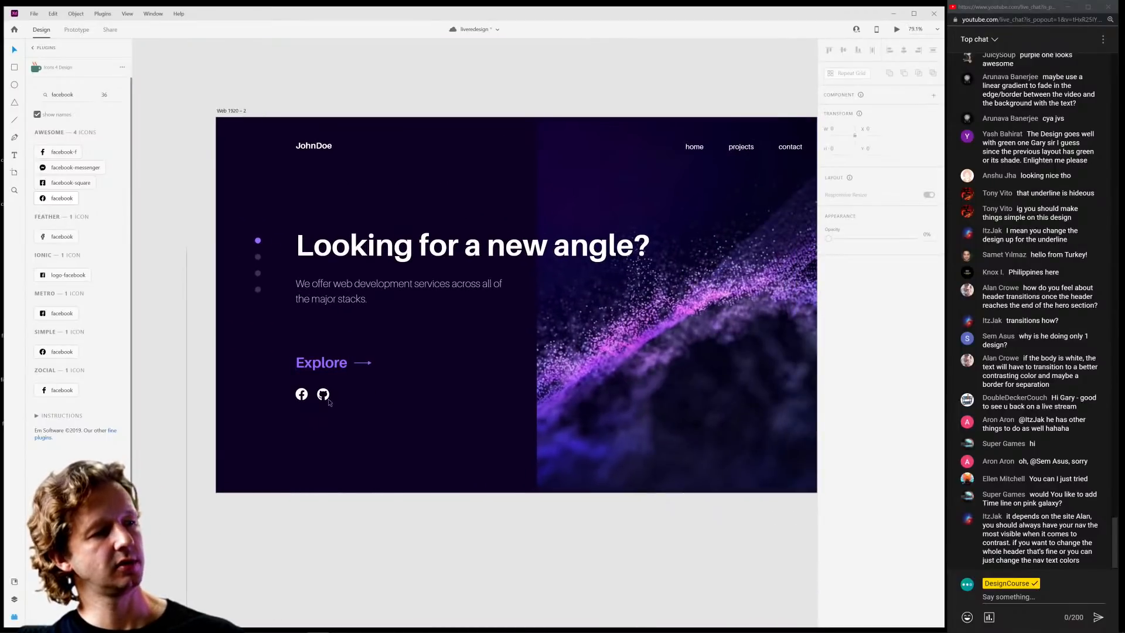
Scale the Facebook and GitHub icons down to about 23 px wide and space them slightly further apart.
scroll(281, 394, "up", 5)
left_click(407, 402)
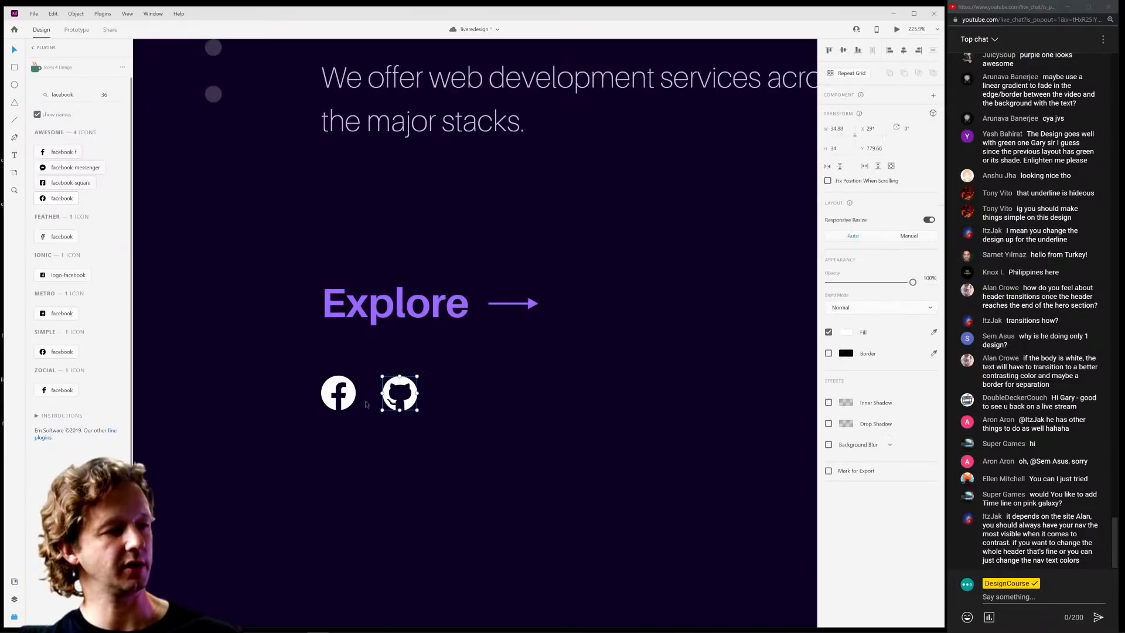
left_click_drag(314, 368, 385, 404)
key("Escape")
key("ctrl+0")
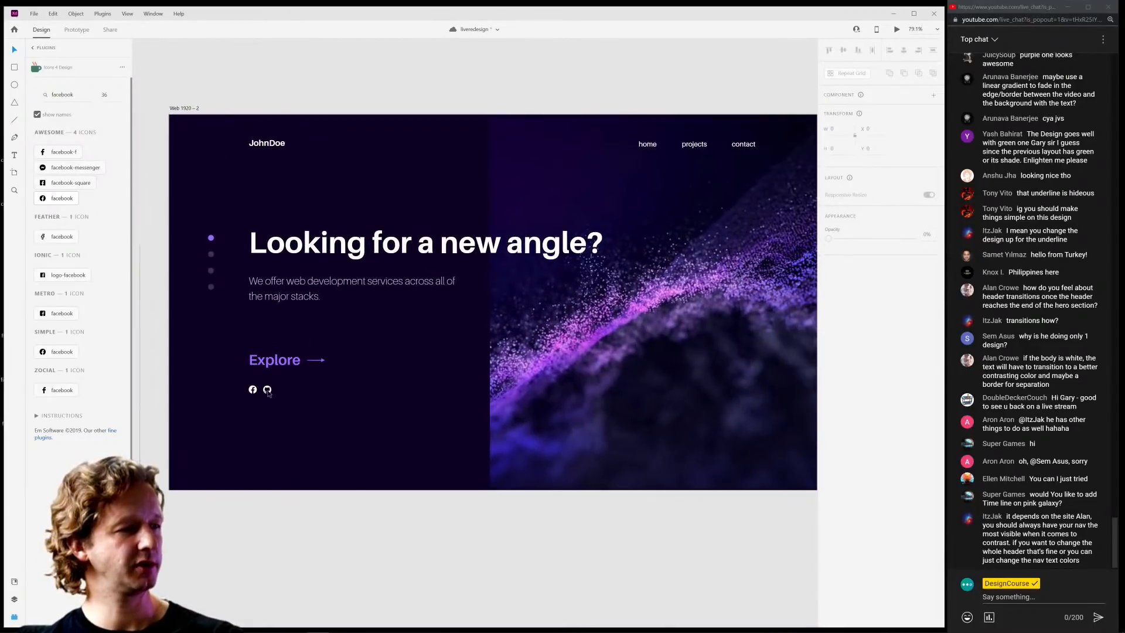
left_click(268, 391)
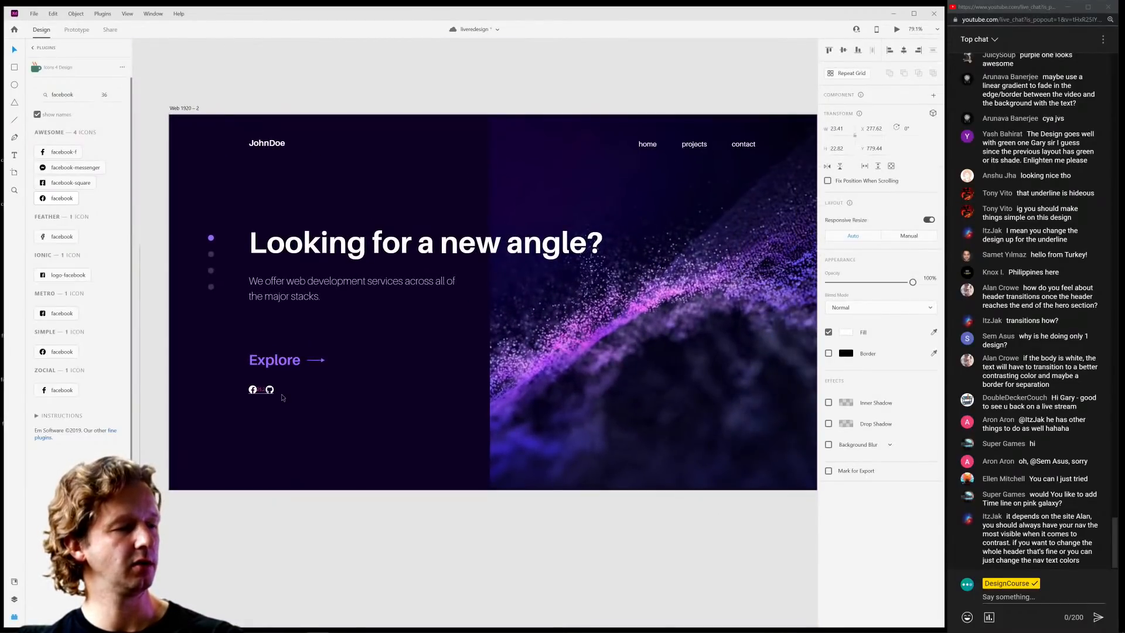
left_click(301, 395)
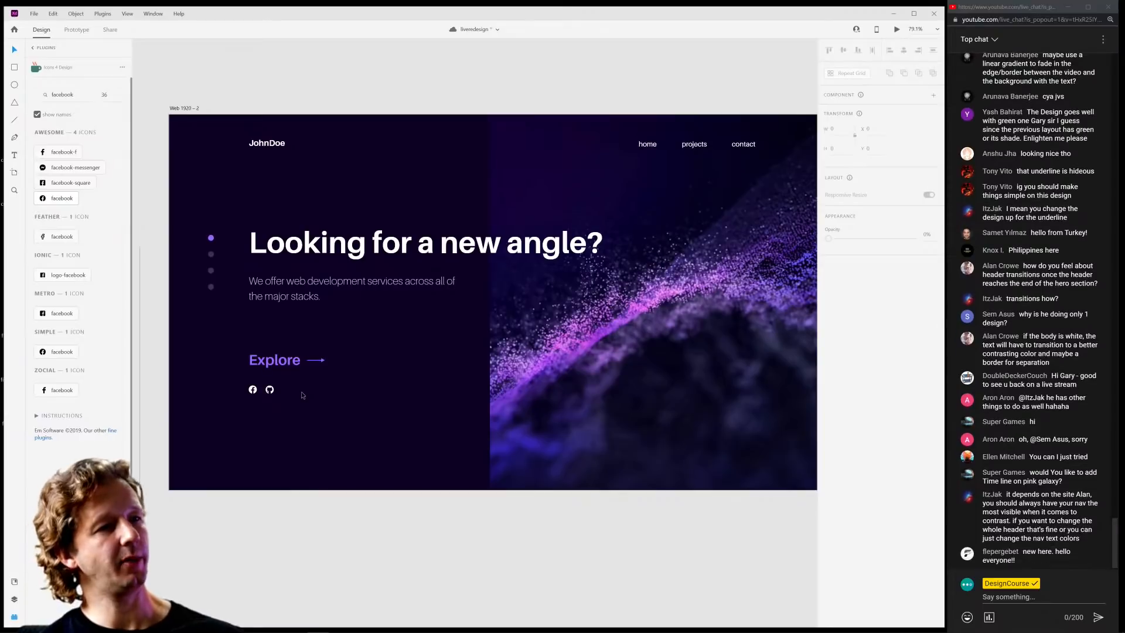
Move the Facebook and GitHub icons together under the contact link, with their right edge aligned to its end.
left_click(268, 391)
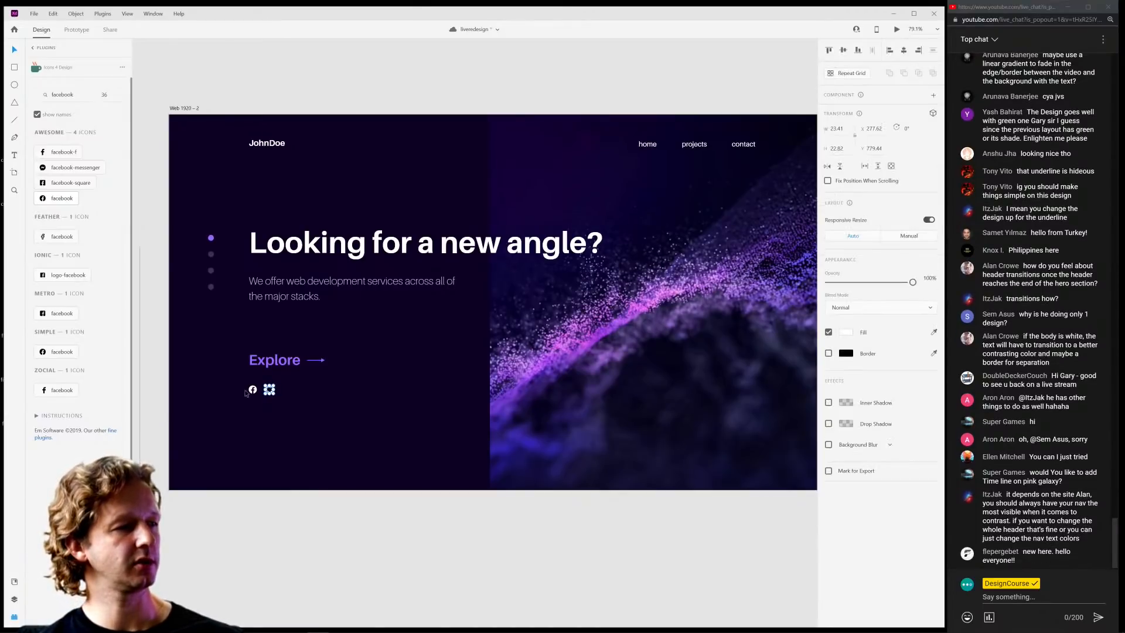
left_click(251, 389, "shift")
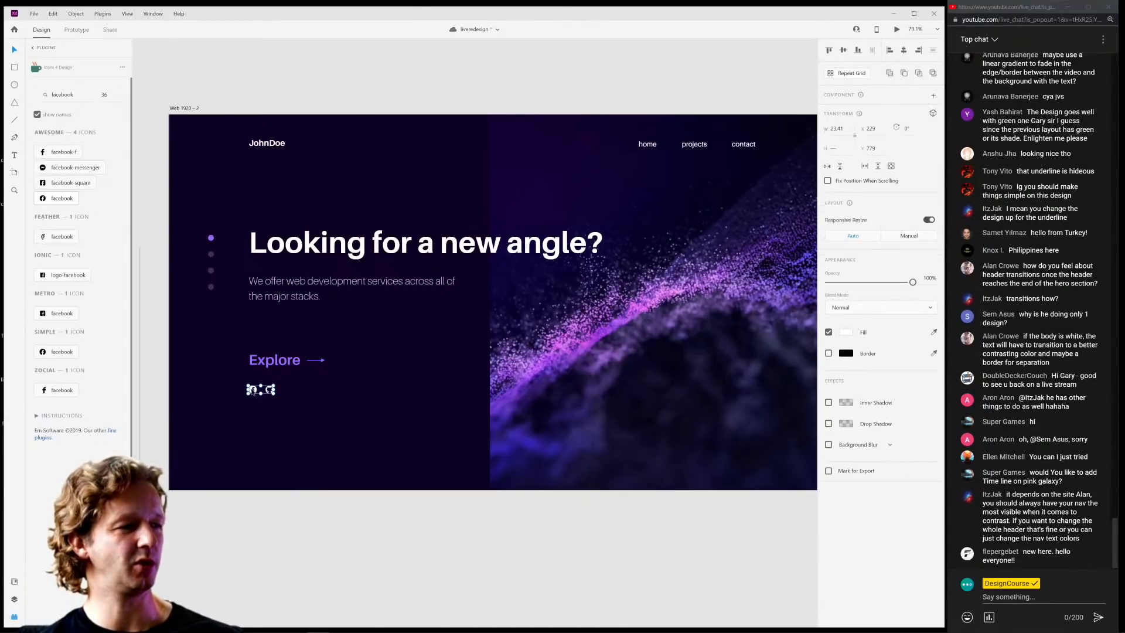
left_click_drag(253, 391, 740, 169)
left_click(743, 144)
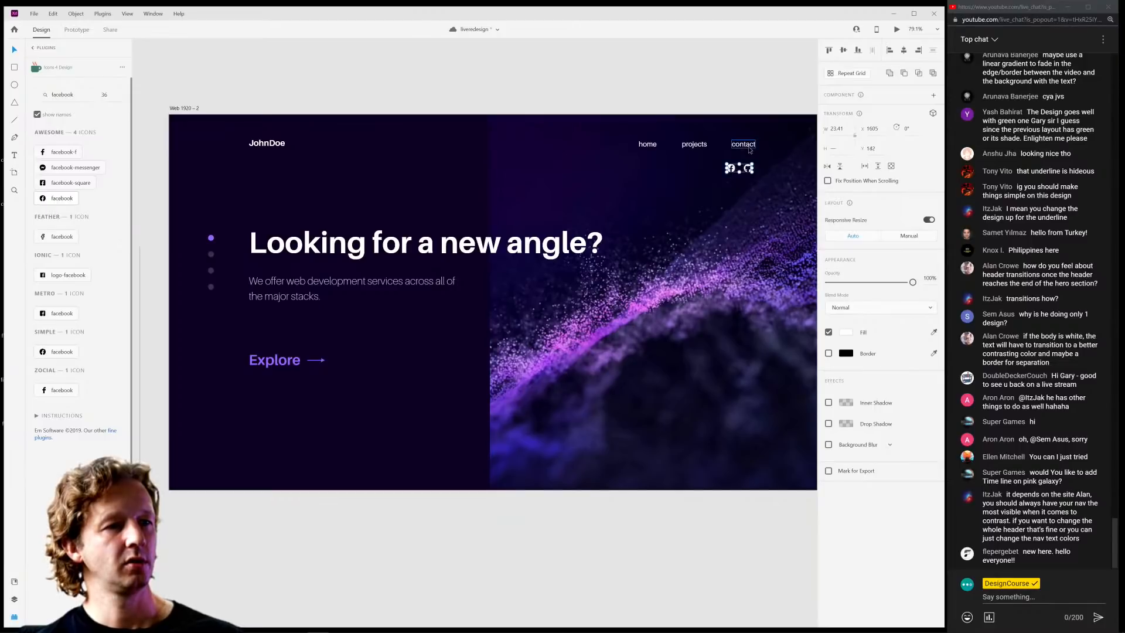
left_click(683, 146, "shift")
left_click(648, 147, "shift")
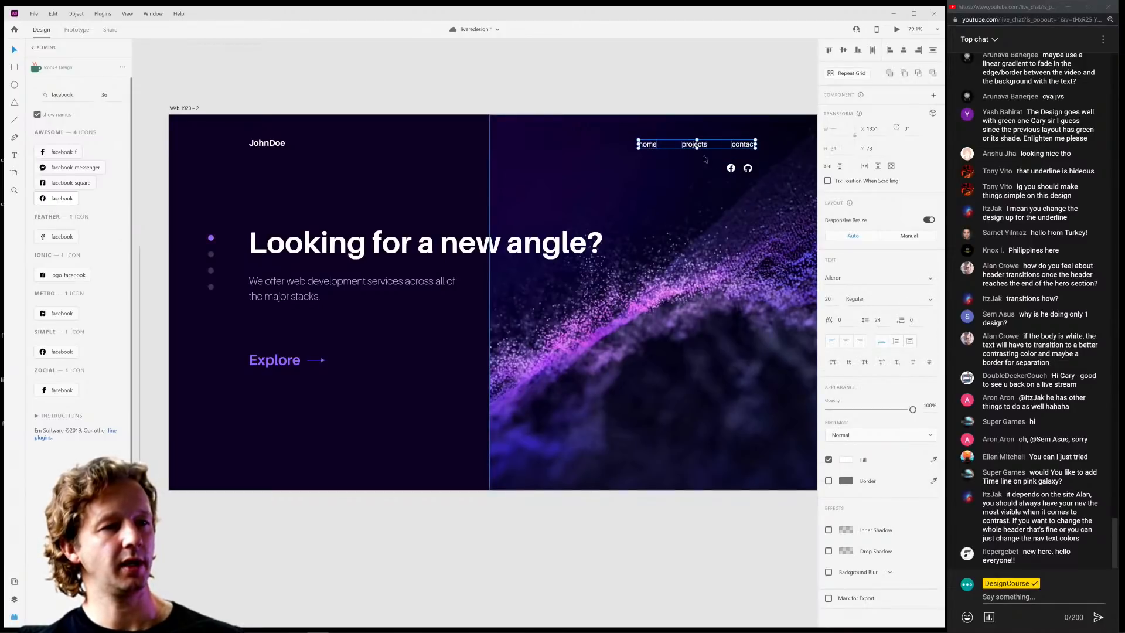
left_click(753, 172)
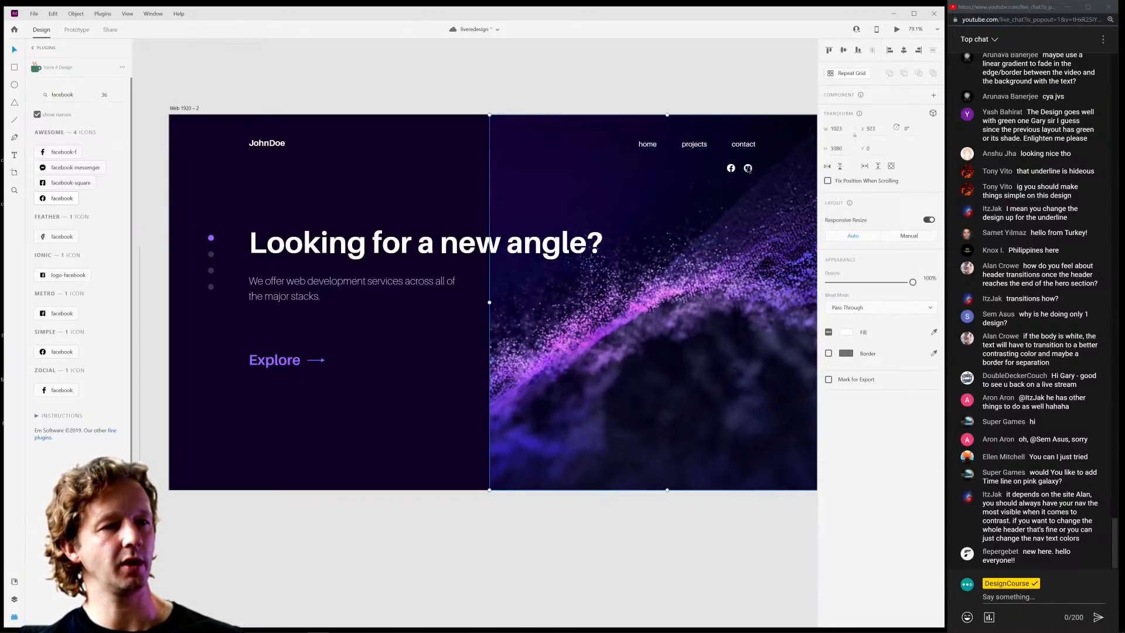
left_click(748, 169)
left_click(730, 169, "shift")
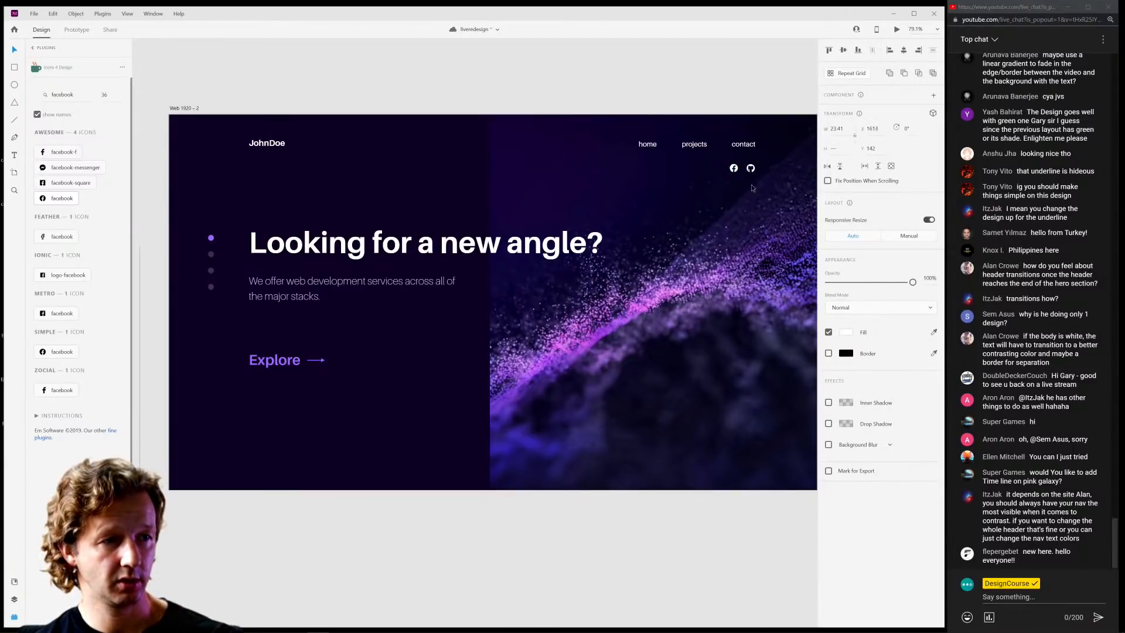
key("Left")
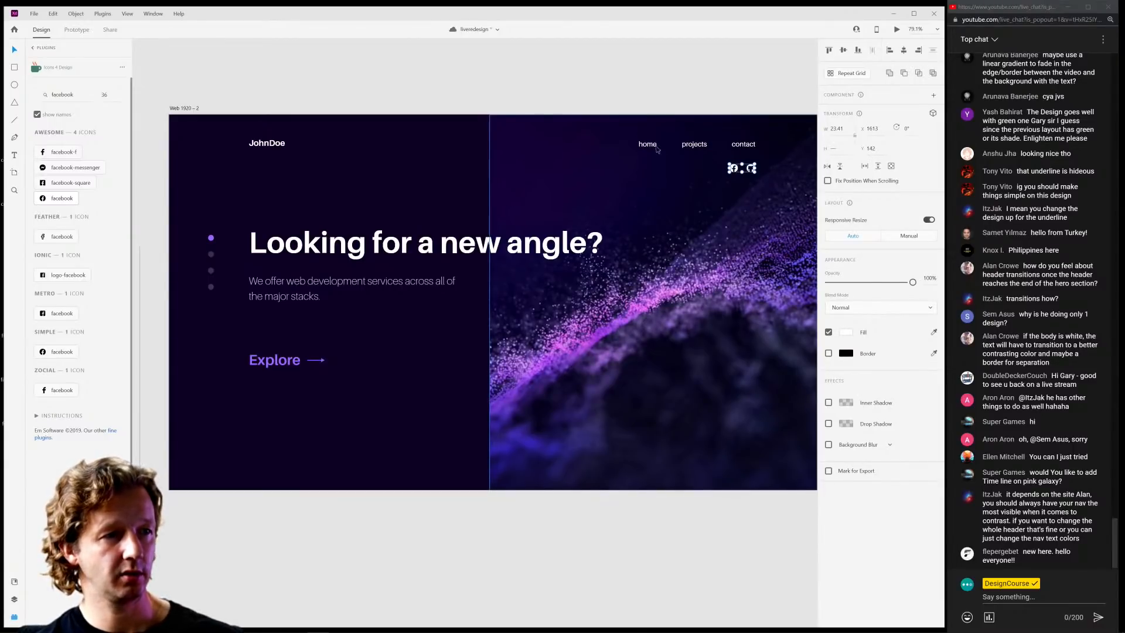
Shift the home, projects and contact links left, and raise the two social icons into line with them in the header.
left_click(739, 147)
left_click_drag(740, 148, 666, 148)
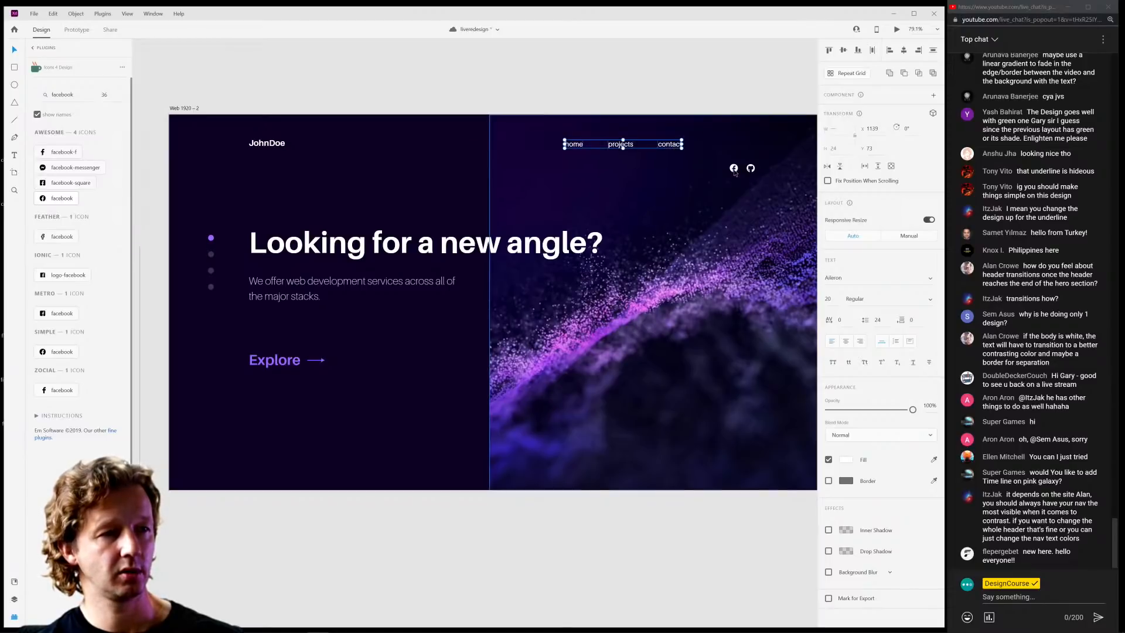
left_click(751, 170)
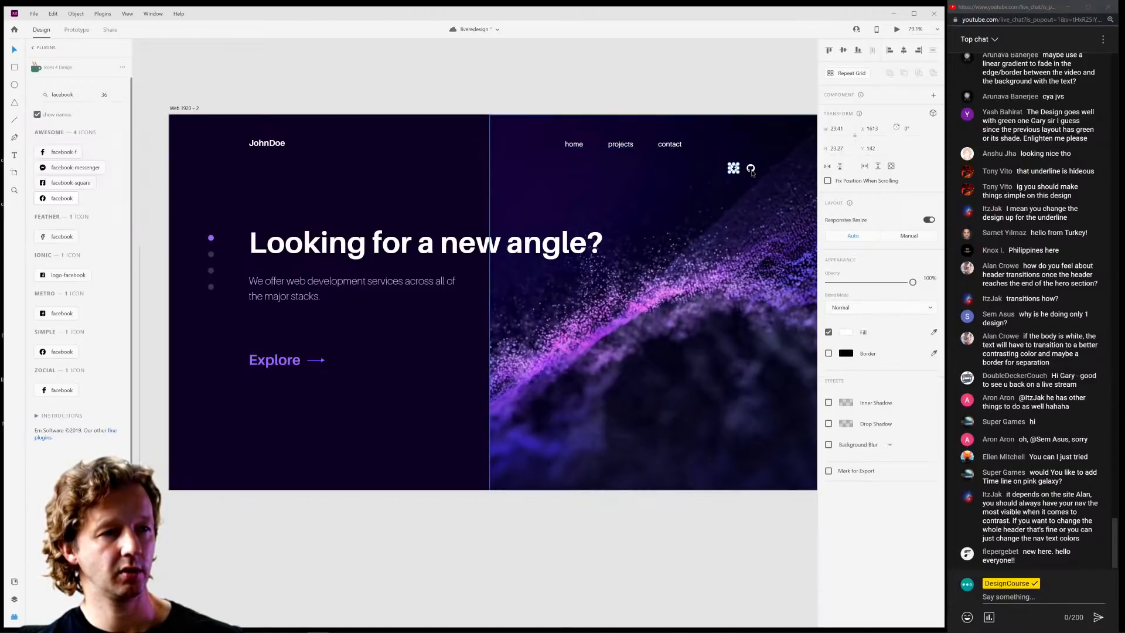
left_click(742, 172, "shift")
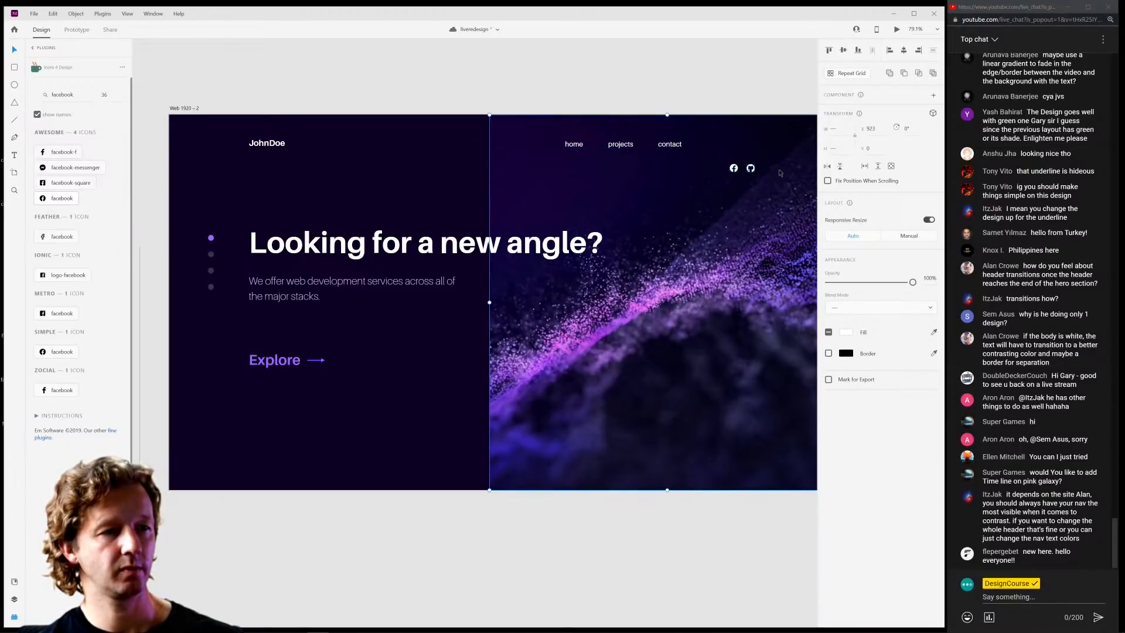
scroll(736, 170, "up", 5)
left_click(646, 137)
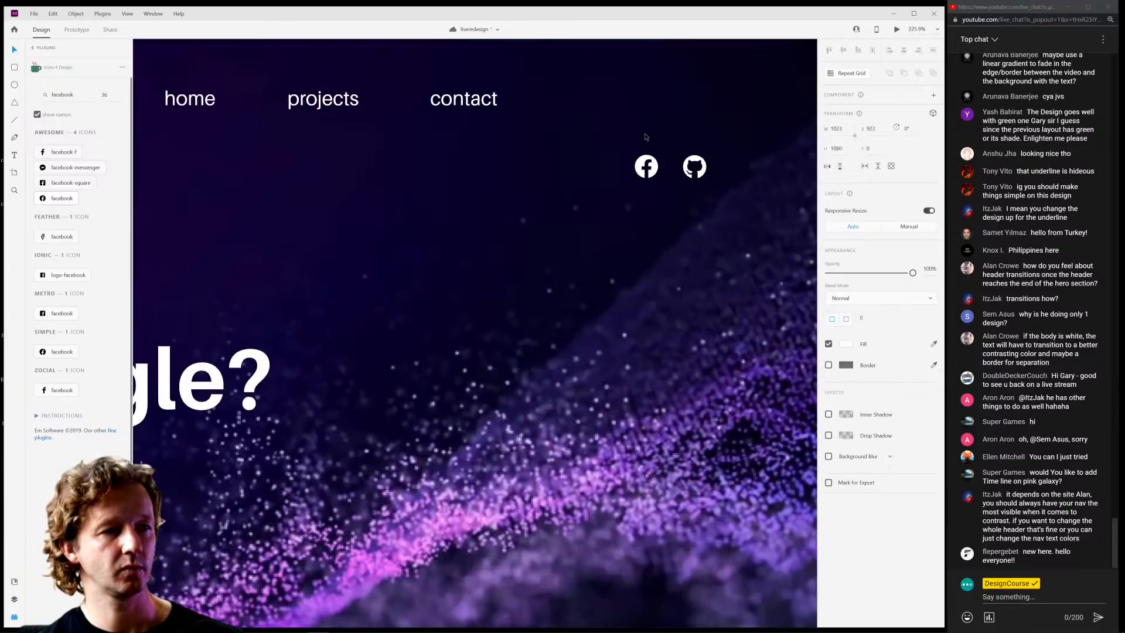
left_click(645, 162)
left_click(694, 166, "shift")
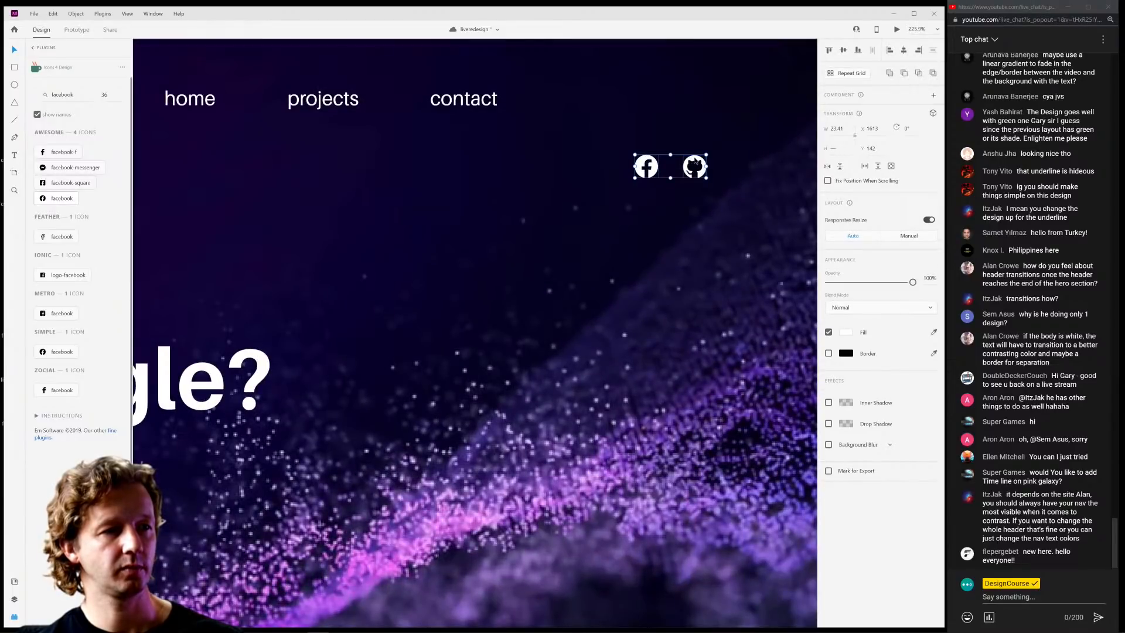
left_click_drag(694, 167, 703, 93)
left_click_drag(704, 94, 560, 257)
scroll(561, 257, "down", 5)
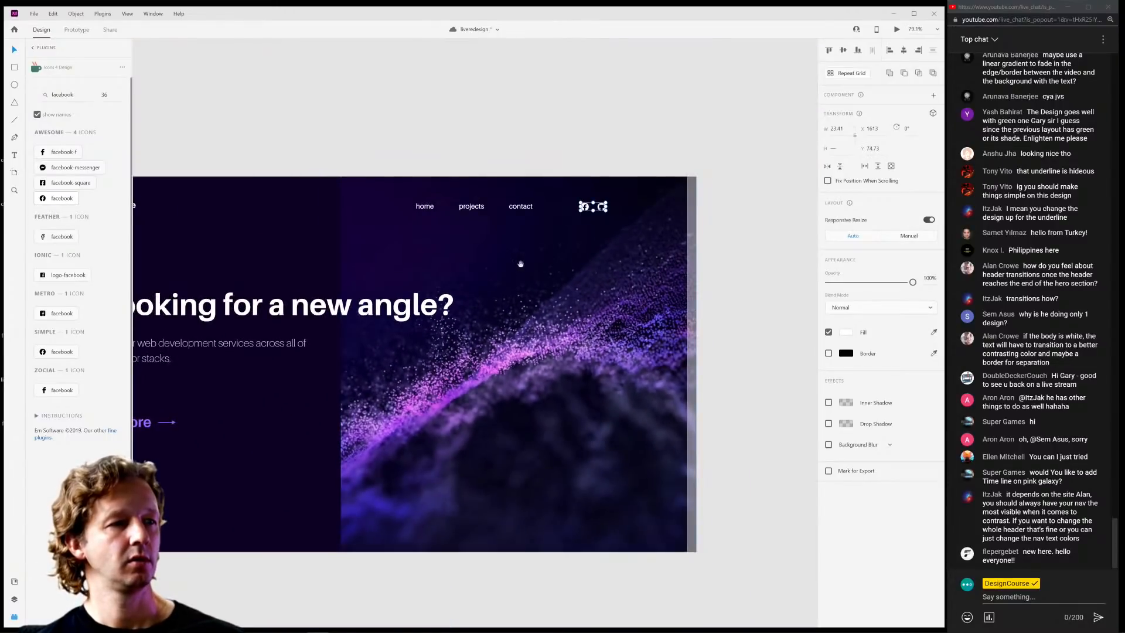
scroll(644, 252, "up", 3)
scroll(644, 253, "down", 3)
left_click(653, 163)
Move the home, projects and contact links slightly further left to widen the gap before the social icons.
scroll(633, 168, "up", 3)
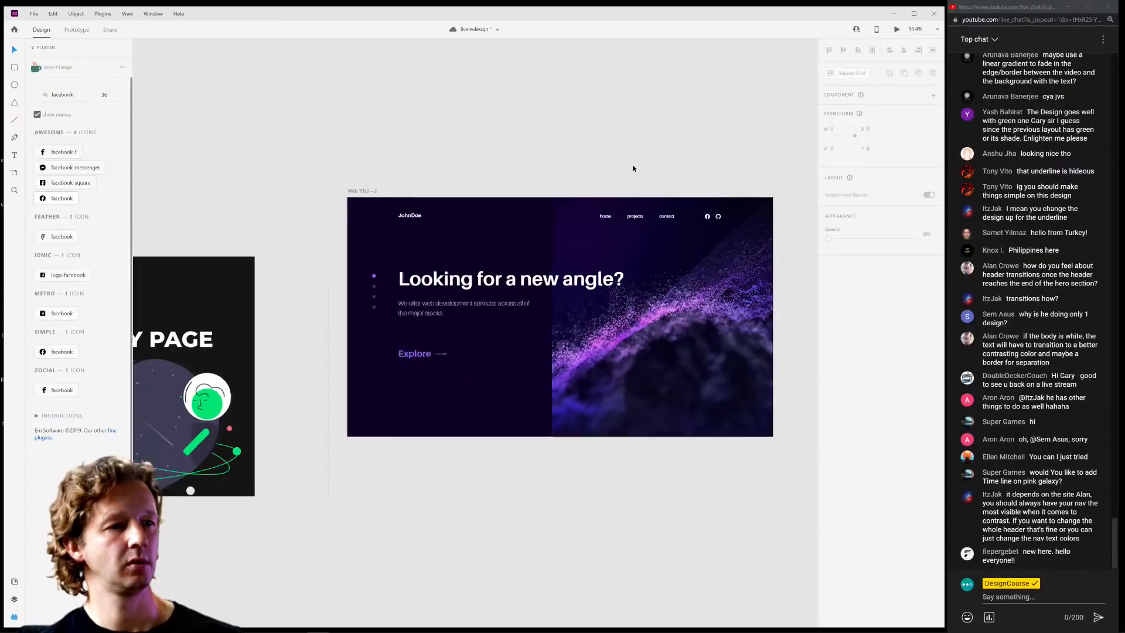
left_click(685, 245)
left_click(637, 245, "shift")
left_click(590, 246, "shift")
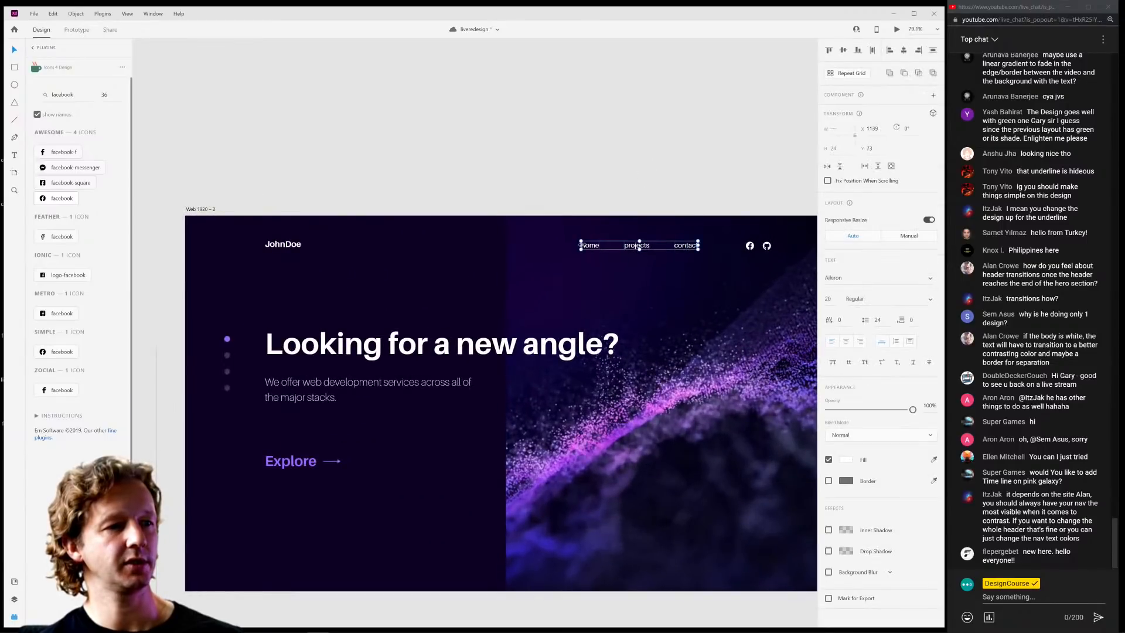
left_click_drag(591, 246, 569, 244)
left_click(573, 156)
scroll(620, 143, "down", 3)
scroll(547, 156, "up", 3)
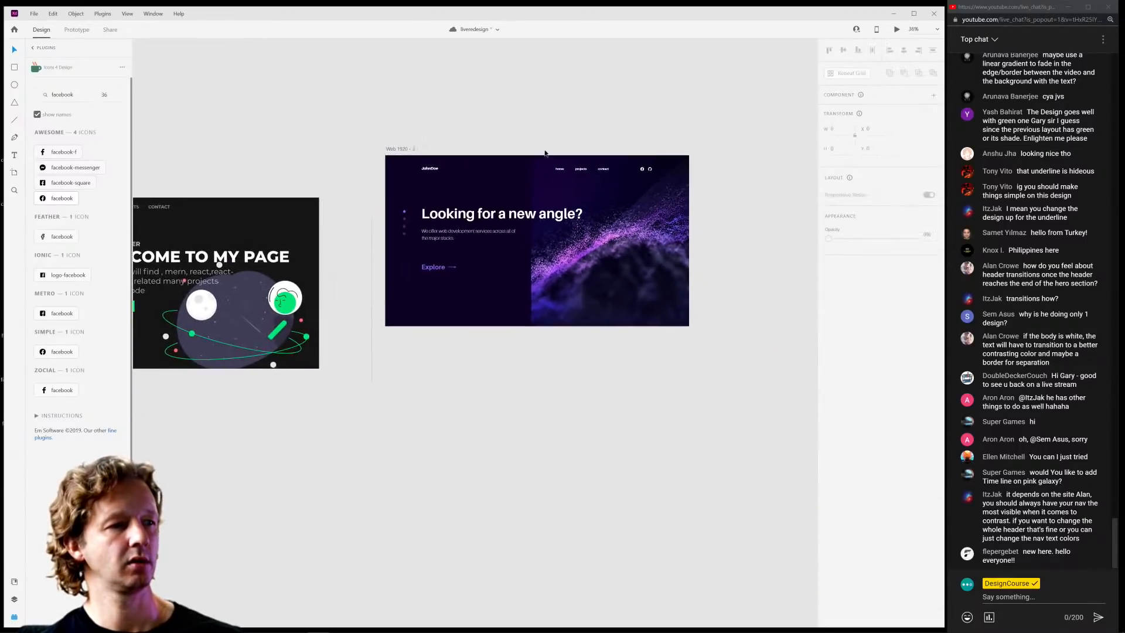
scroll(558, 144, "down", 2)
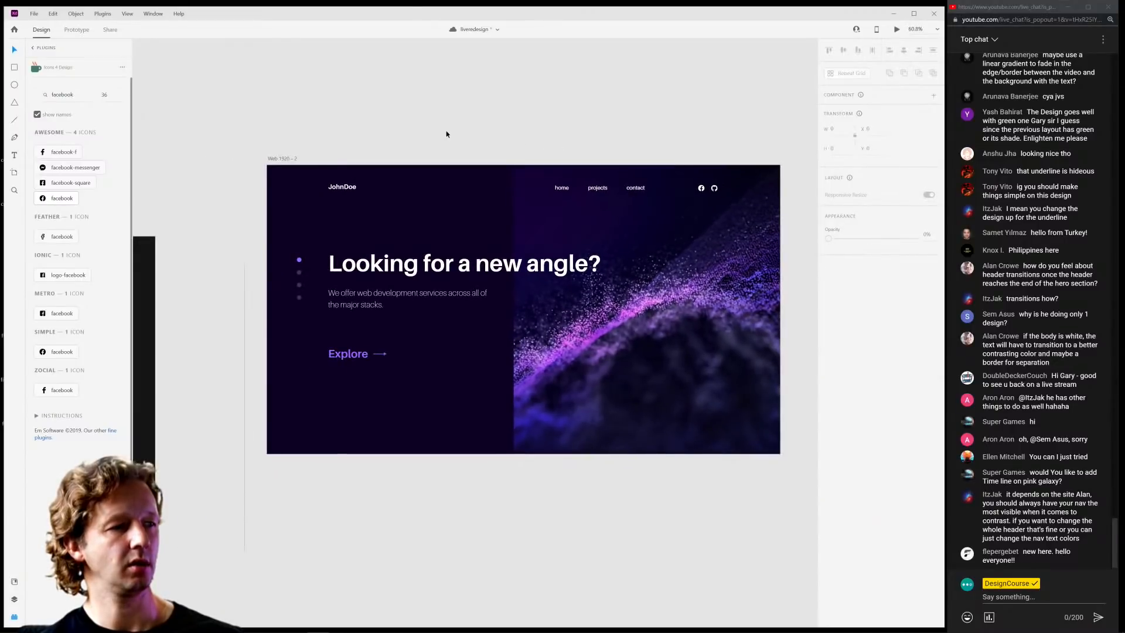
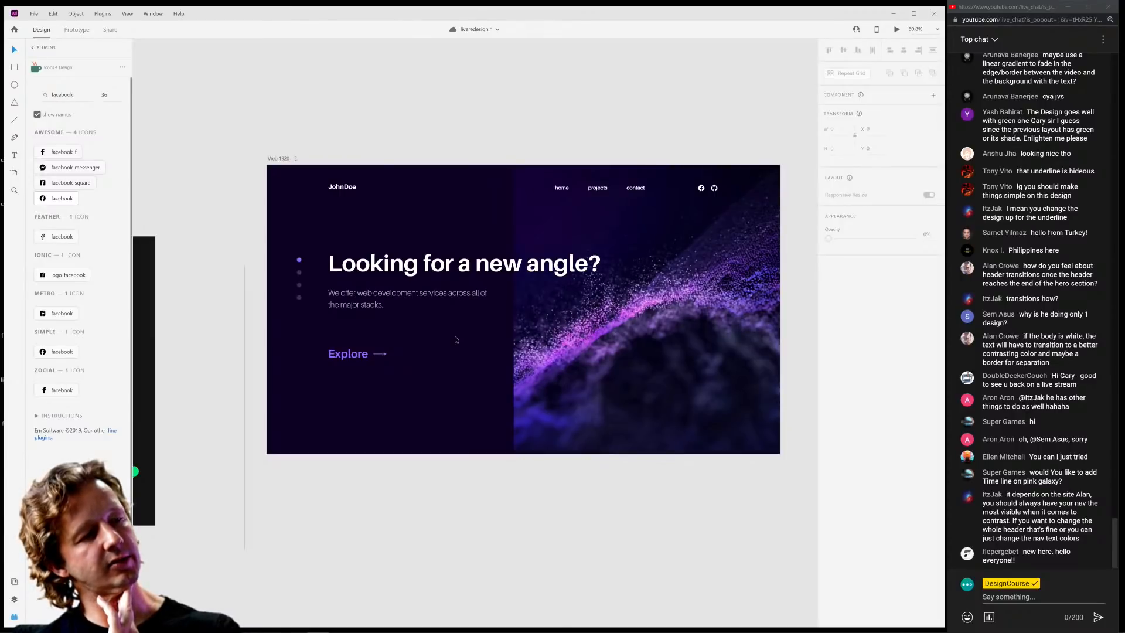
left_click_drag(451, 333, 508, 377)
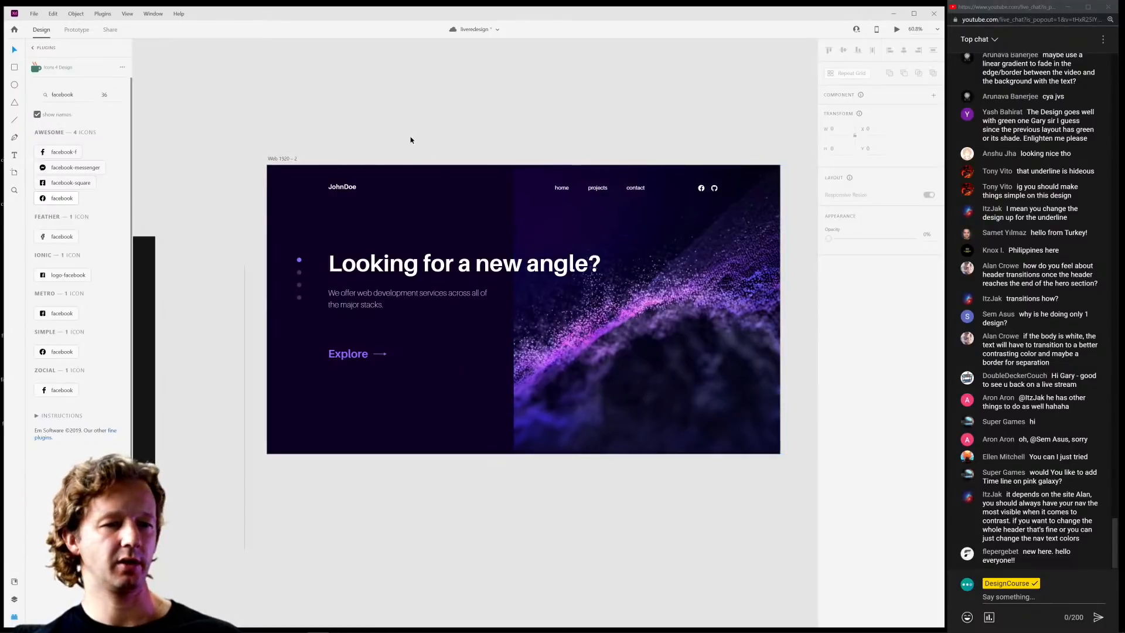
left_click(1027, 514)
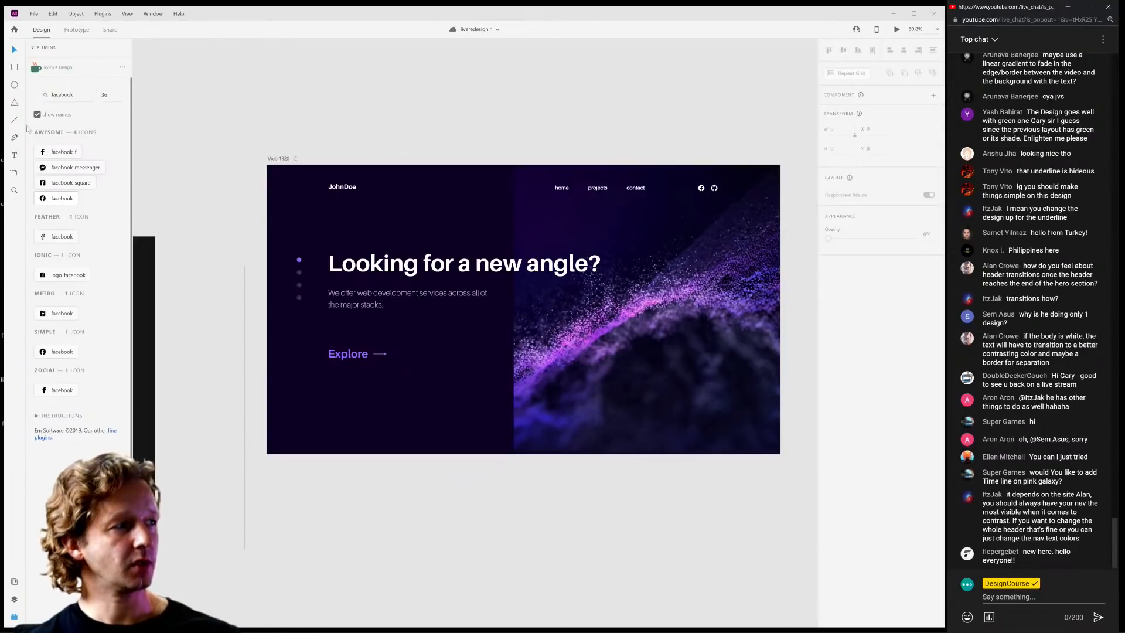
Show the layers list and draw a white rectangle about 401 × 260 px beside Explore, overlapping the image's left edge.
left_click(35, 50)
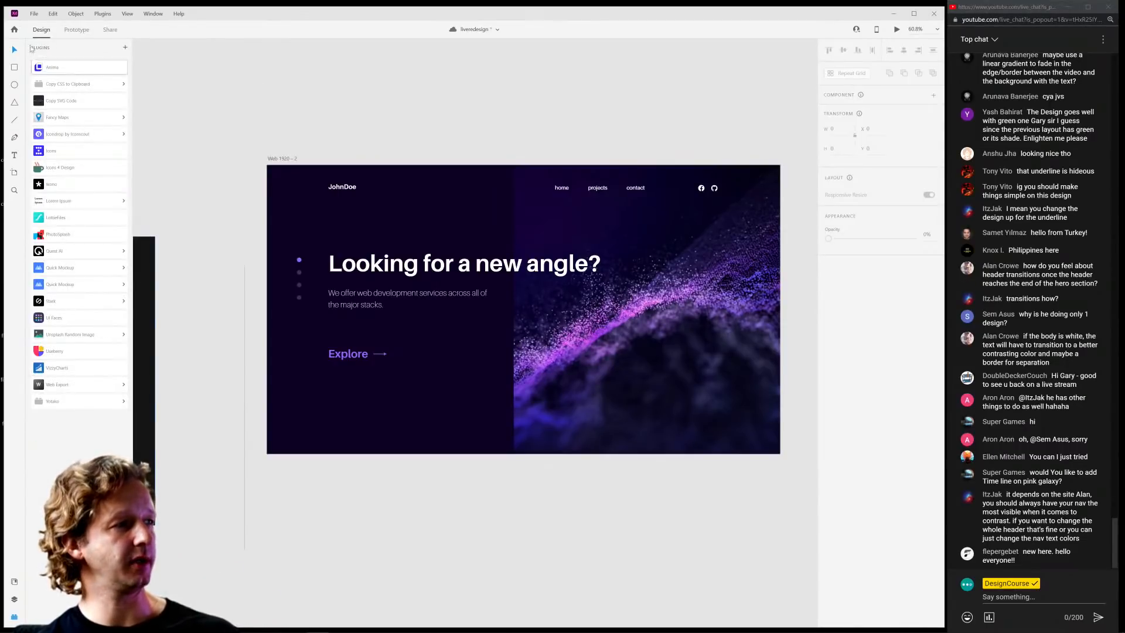
left_click(15, 600)
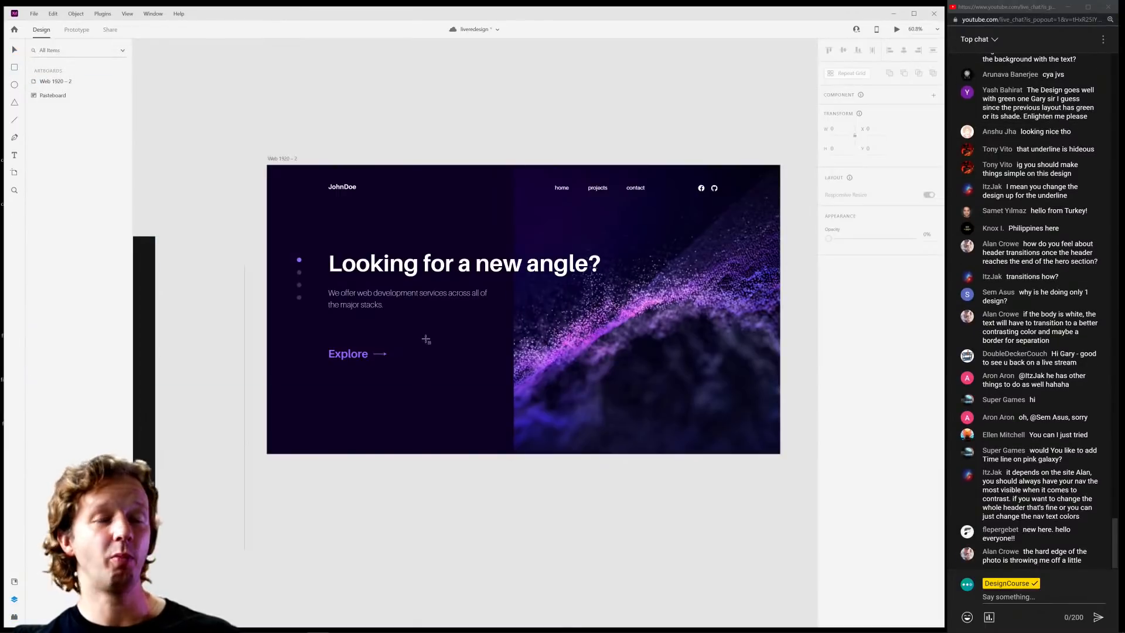
left_click_drag(426, 339, 535, 409)
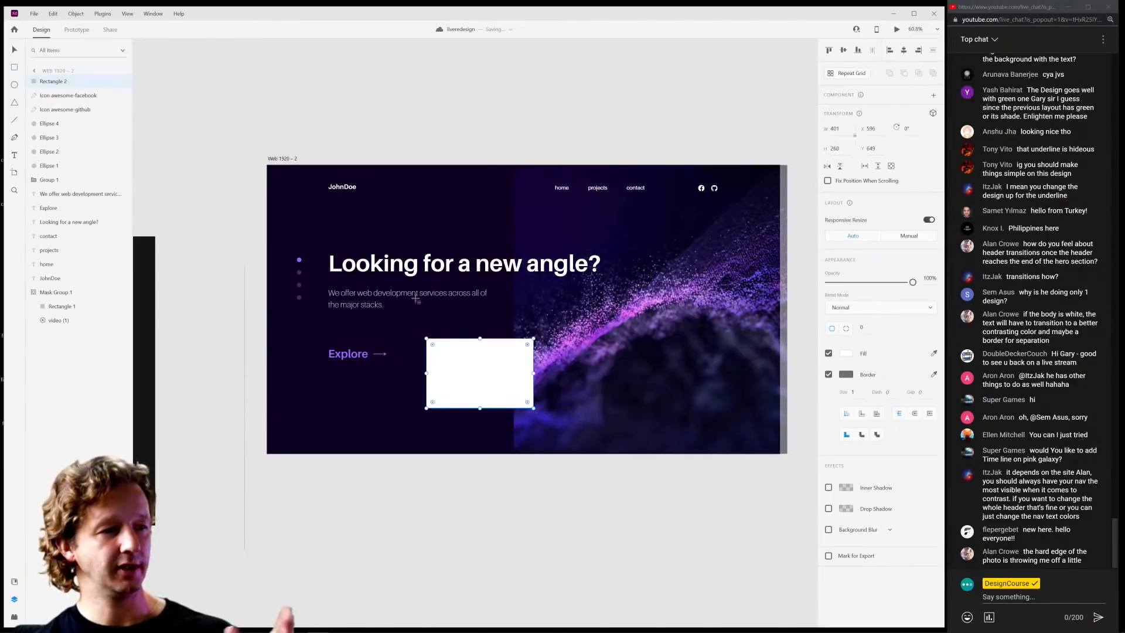
key("v")
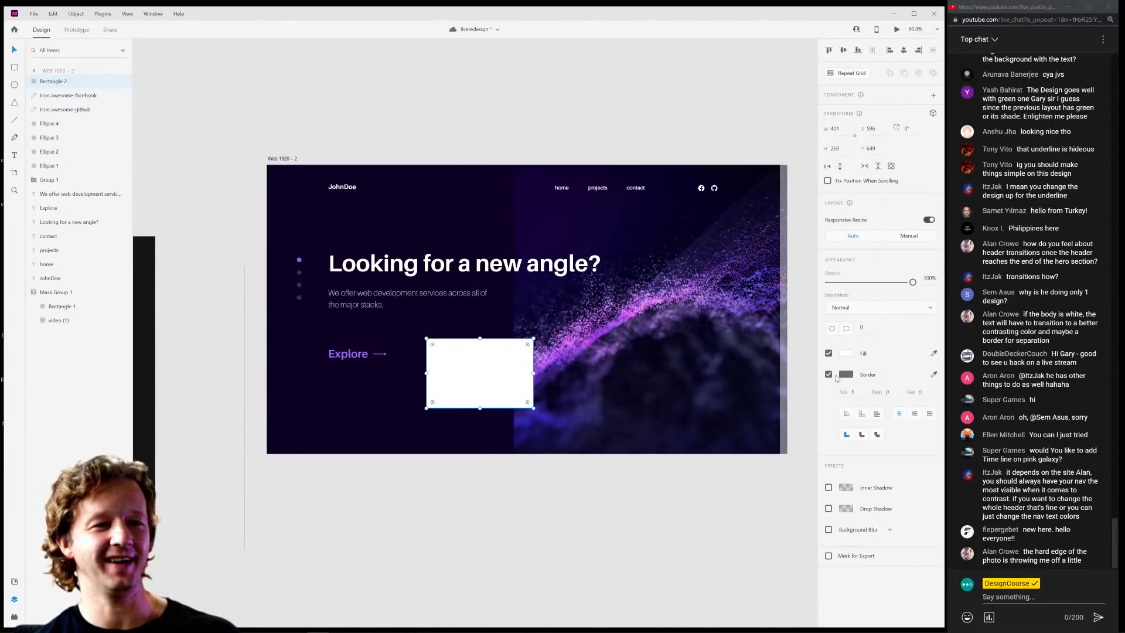
key("Escape")
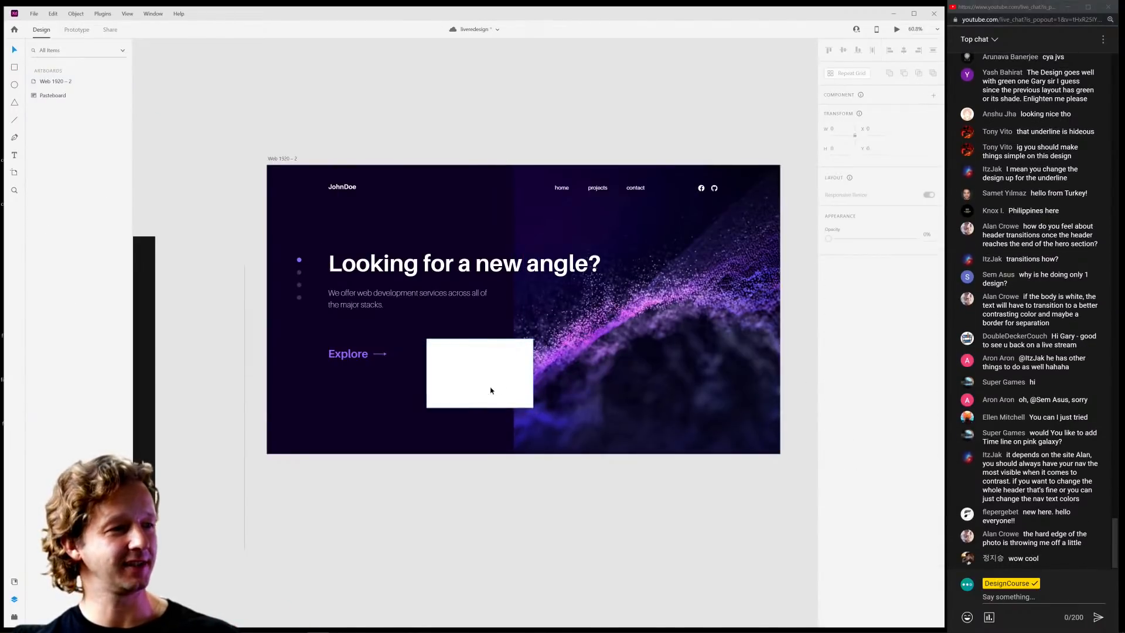
scroll(490, 390, "up", 2)
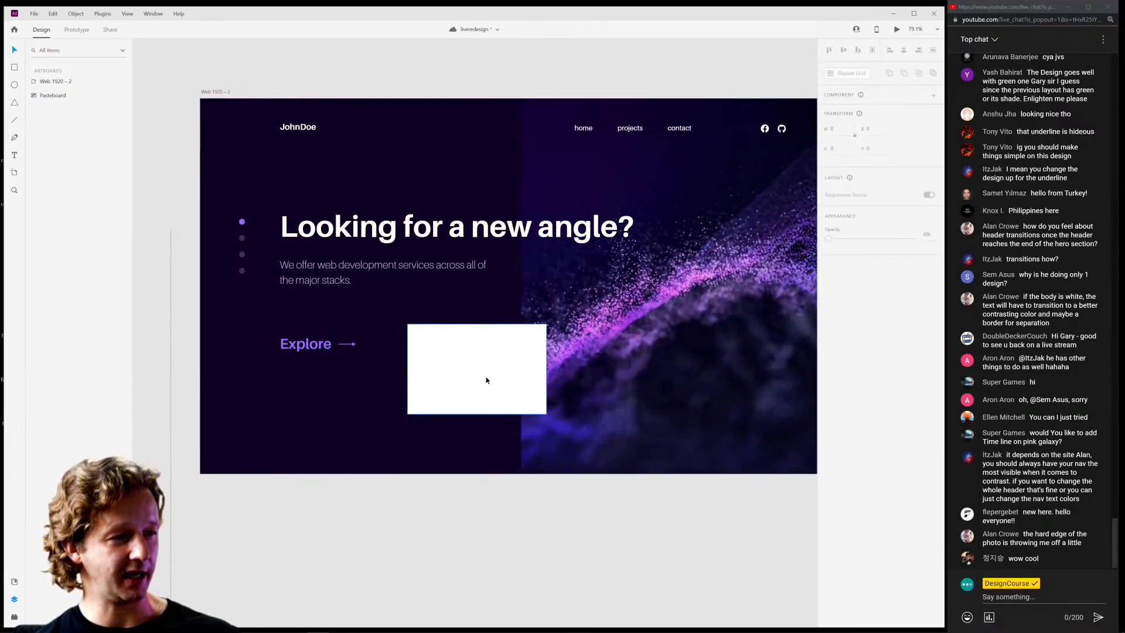
Move the white rectangle slightly down and left to about X 585, Y 680, and widen it to about 425 px.
left_click_drag(486, 376, 480, 378)
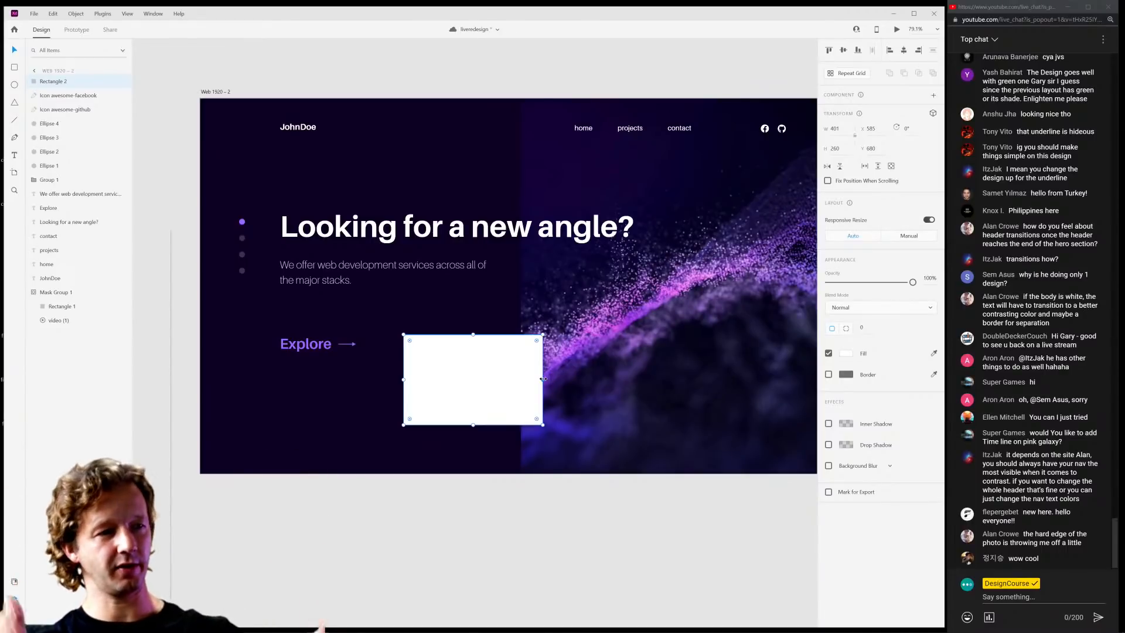
left_click_drag(543, 379, 553, 379)
left_click(511, 532)
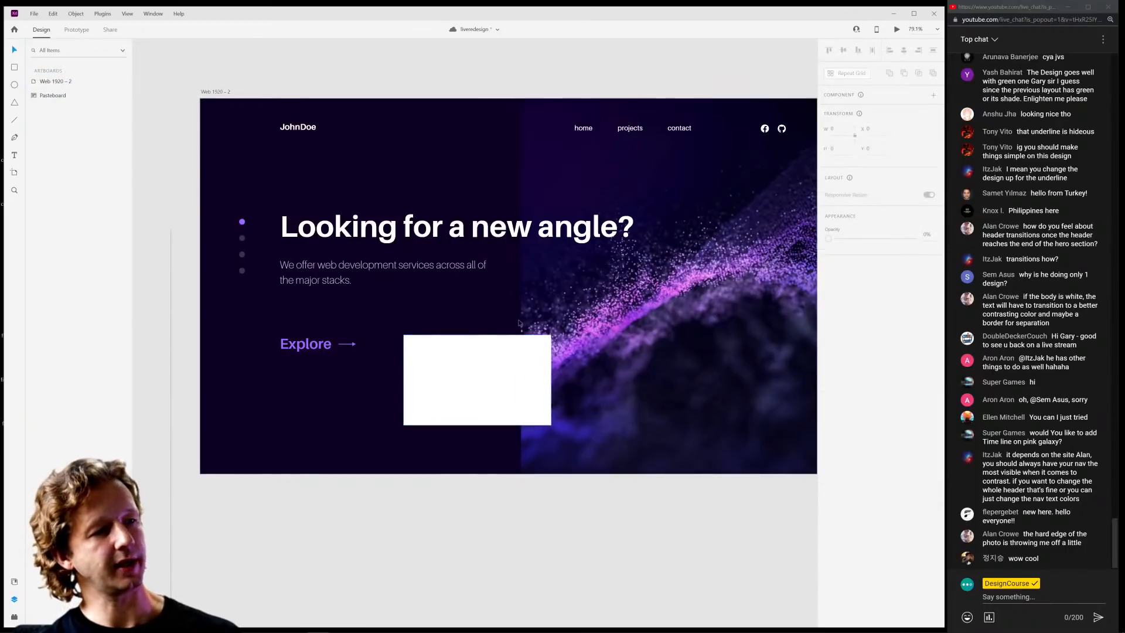
left_click_drag(574, 515, 545, 510)
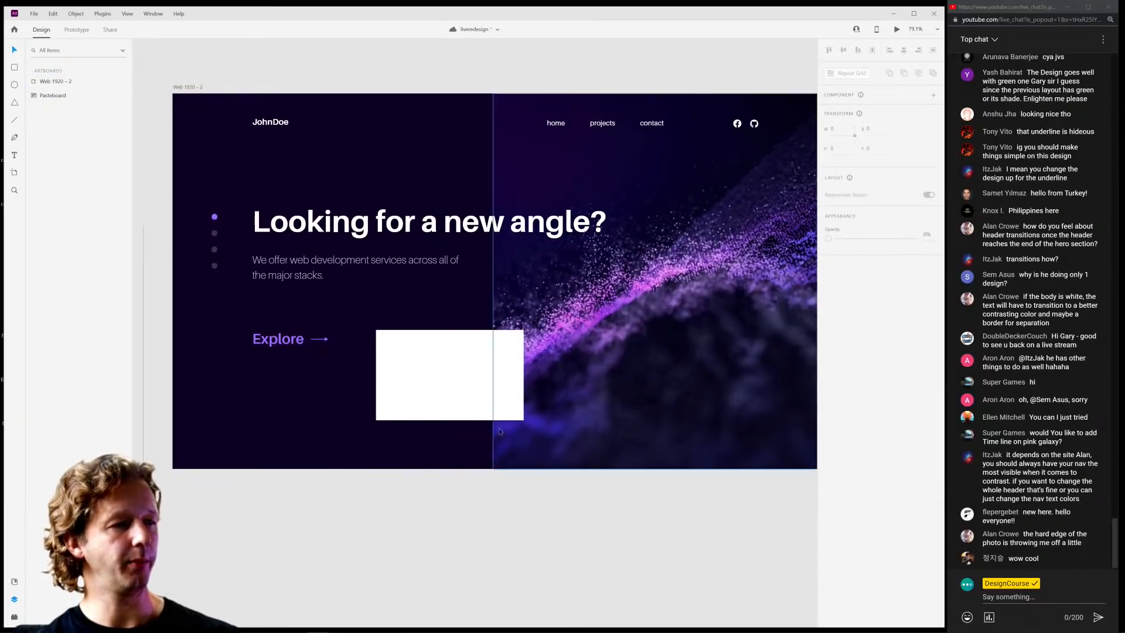
Duplicate the white rectangle and place the copy to its right at the same height, leaving a narrow gap.
left_click(457, 379)
key("ctrl+d")
left_click_drag(432, 377, 611, 373)
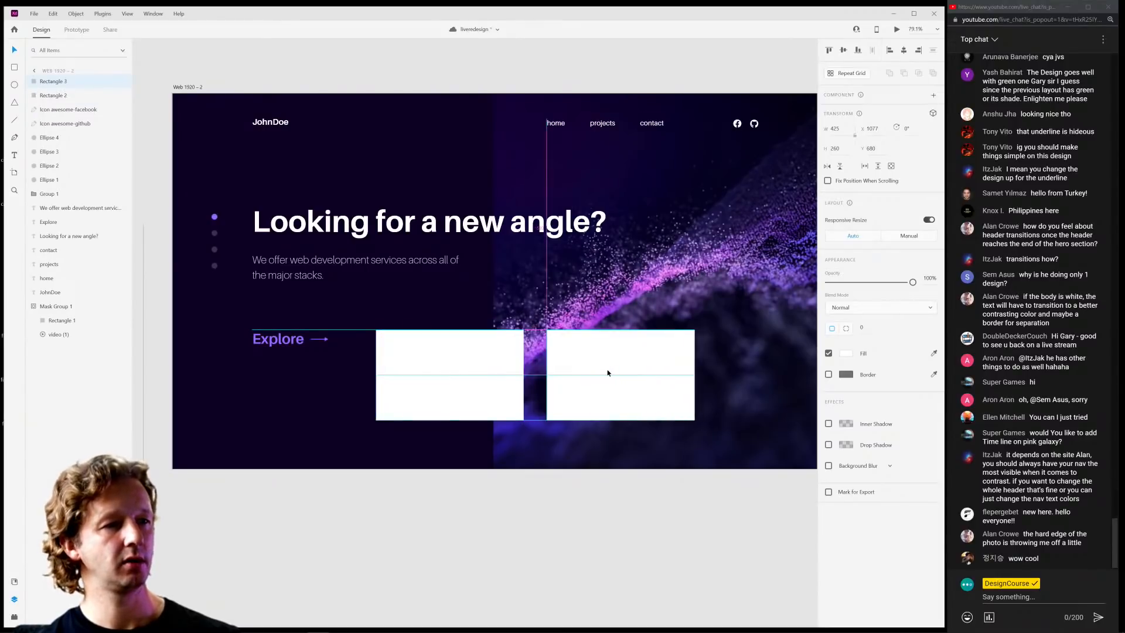
left_click(596, 487)
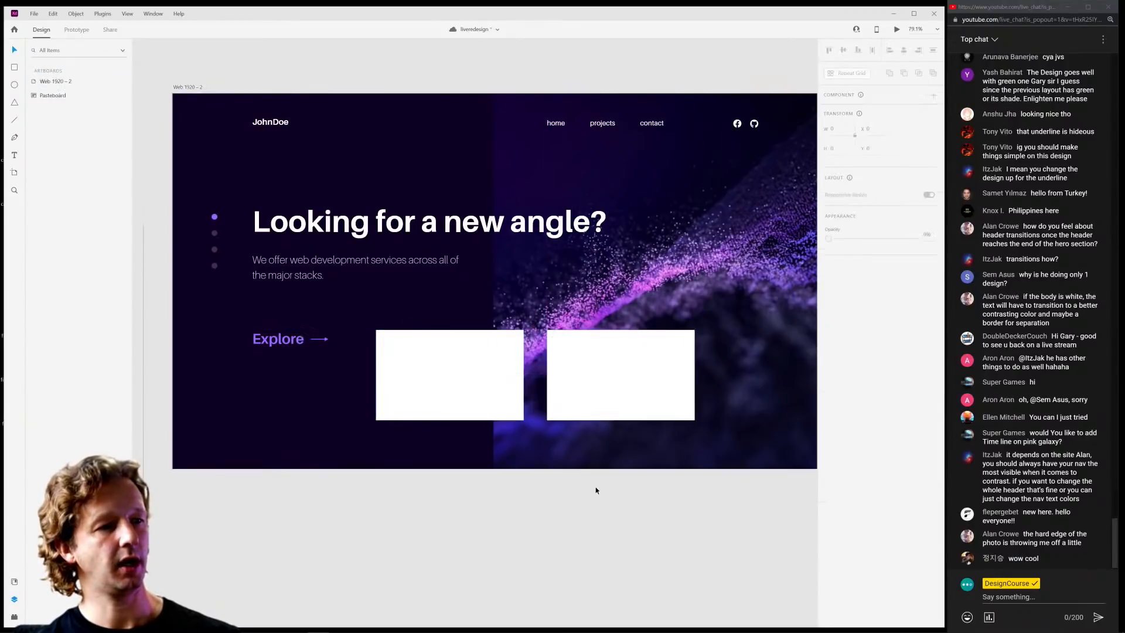
Try to stretch the two white rectangles wider together.
left_click(512, 391)
left_click(587, 386, "shift")
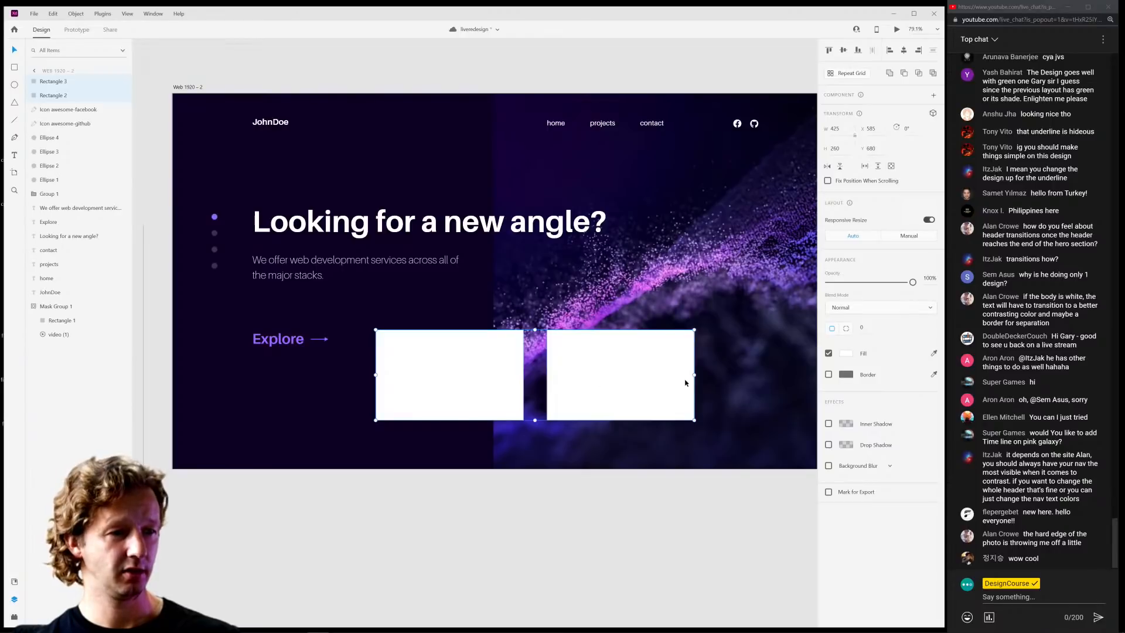
left_click_drag(693, 374, 726, 375)
key("ctrl+z")
left_click(606, 501)
left_click(497, 396)
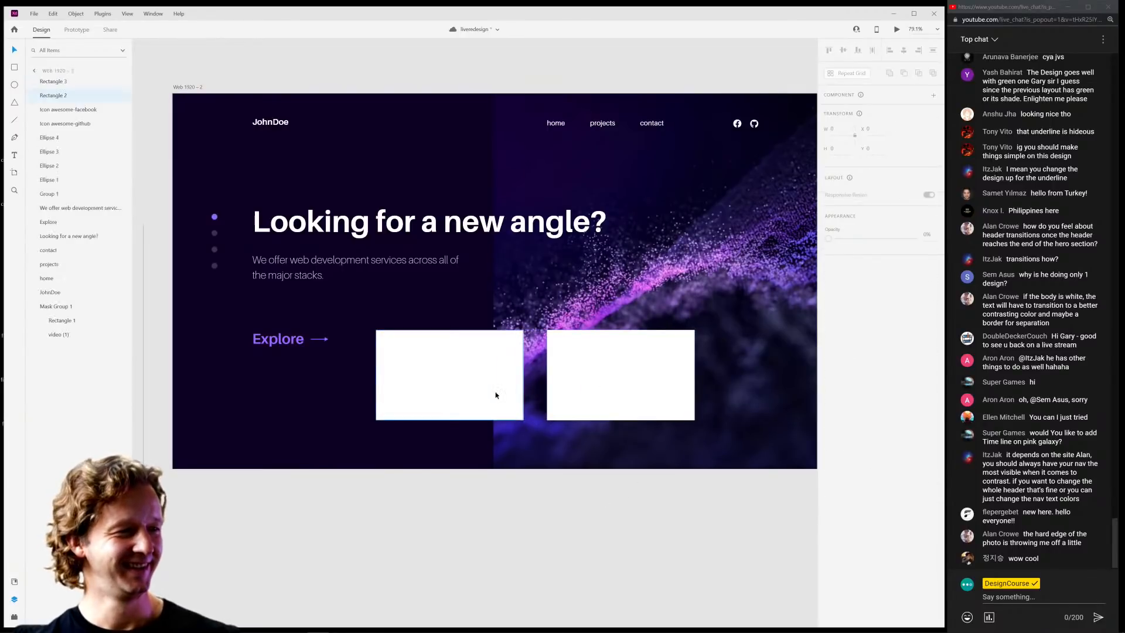
left_click(545, 382)
left_click(592, 512)
scroll(617, 499, "down", 2)
scroll(621, 486, "down", 2)
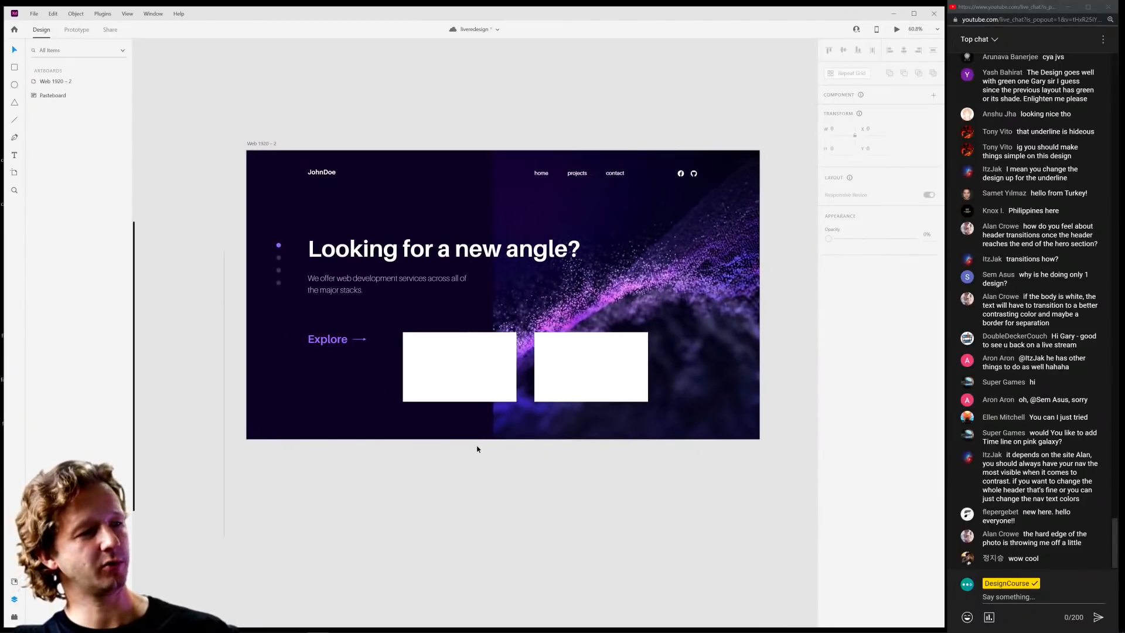
scroll(477, 449, "up", 2)
left_click(493, 345)
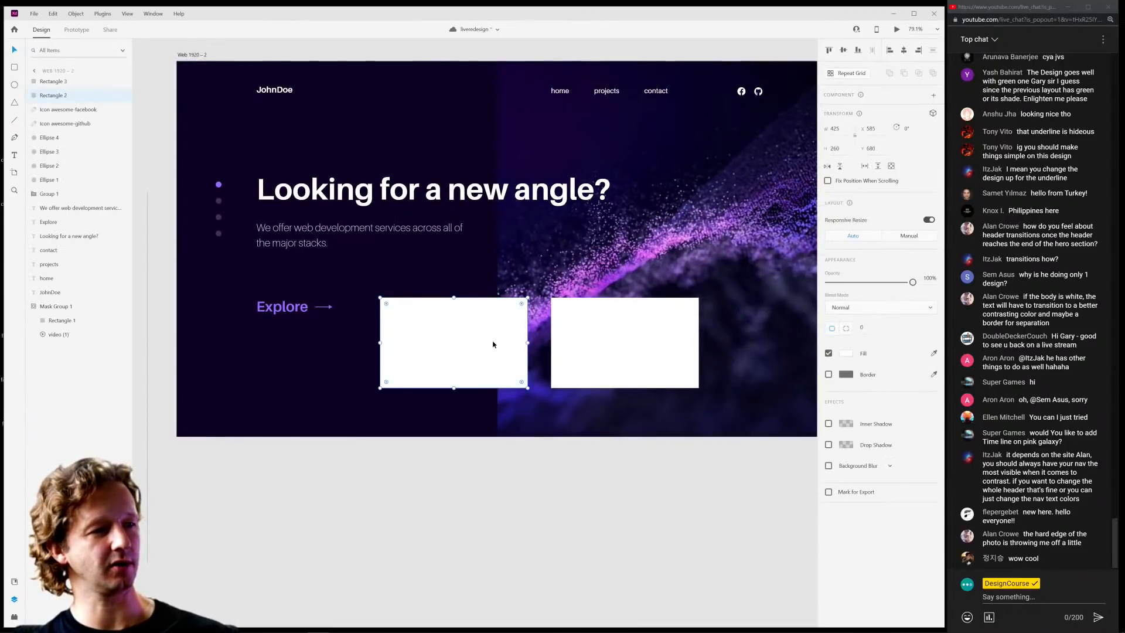
left_click(585, 343)
left_click(477, 346)
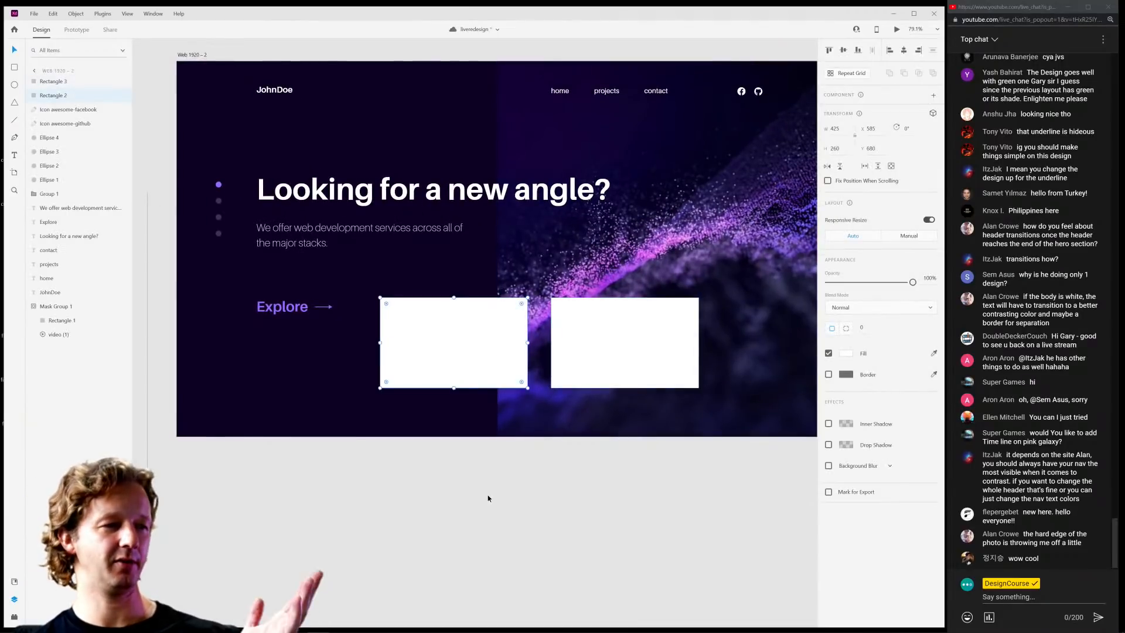
left_click(489, 495)
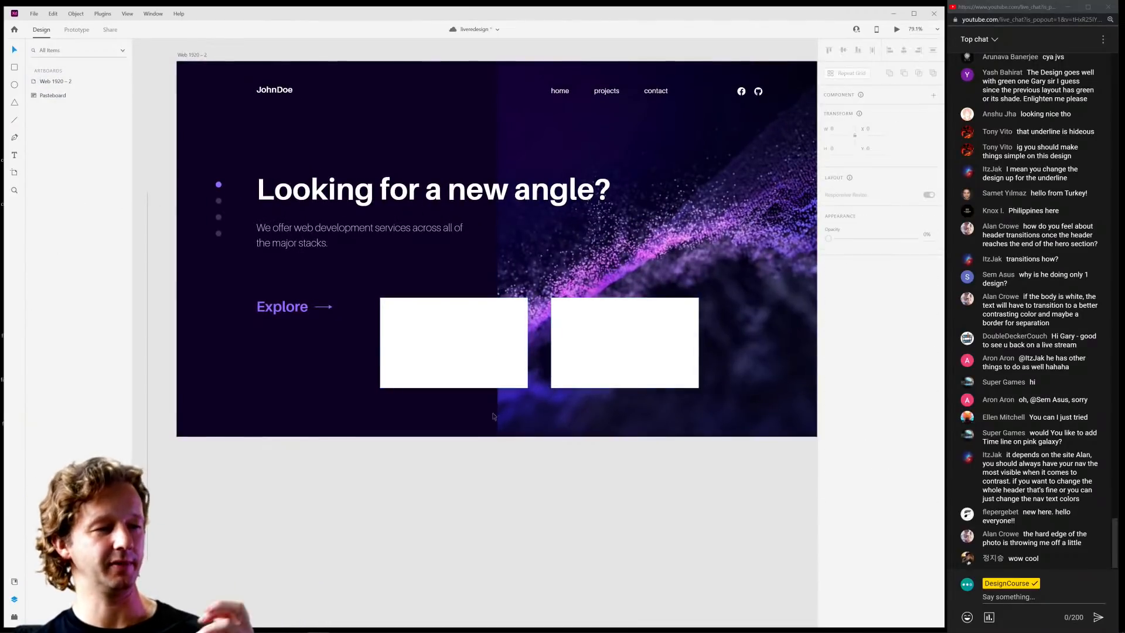
Shift both white rectangles right together until the right one ends below the GitHub icon in the header.
left_click(489, 375)
left_click(612, 361, "shift")
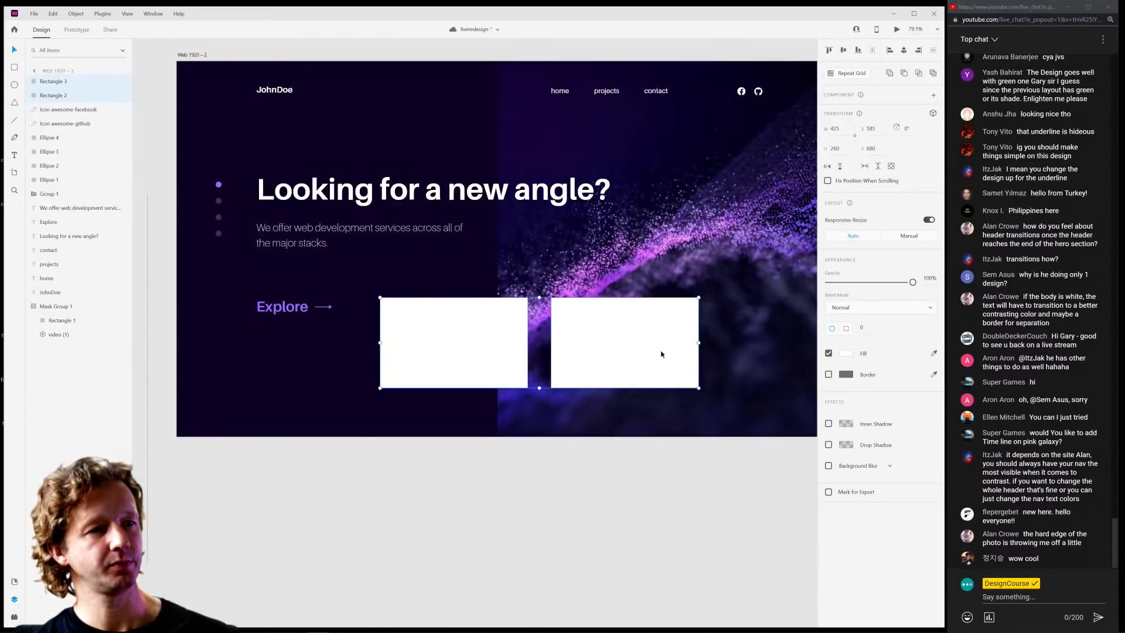
left_click_drag(661, 354, 728, 349)
left_click(635, 448)
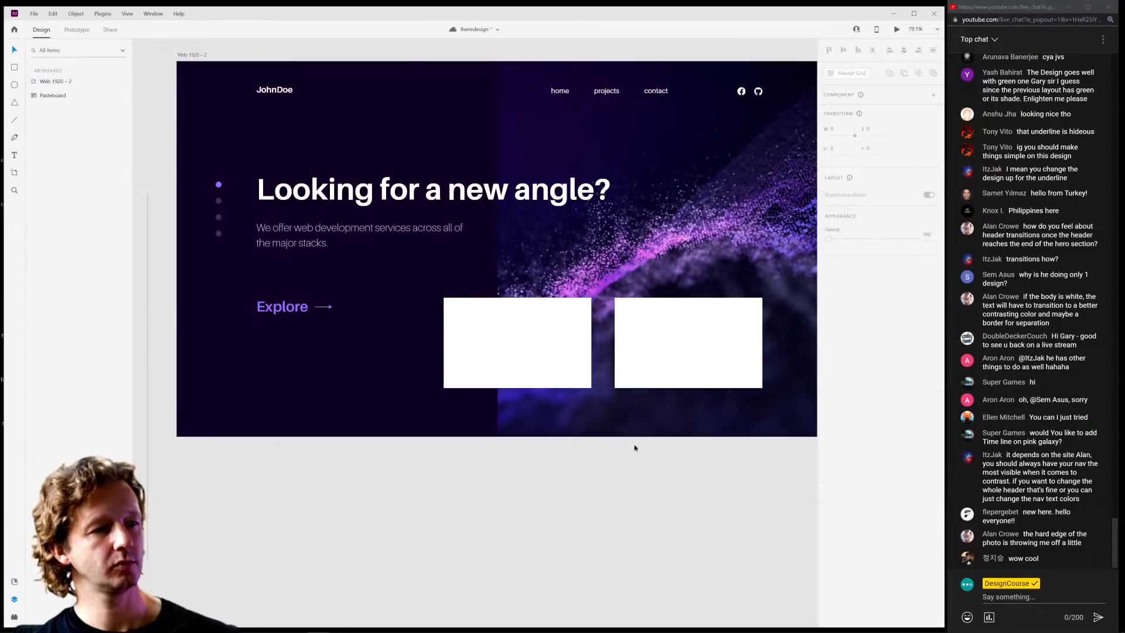
Delete the left white rectangle and extend the remaining one leftward to a width of about 500 px.
left_click(543, 359)
left_click(670, 374, "shift")
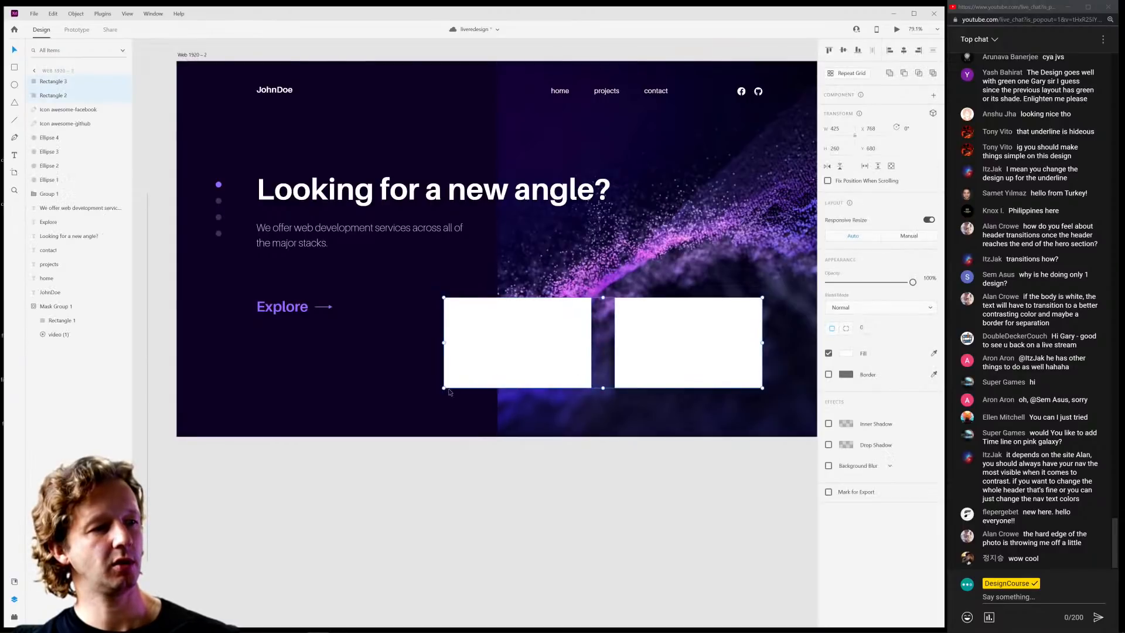
left_click(527, 350)
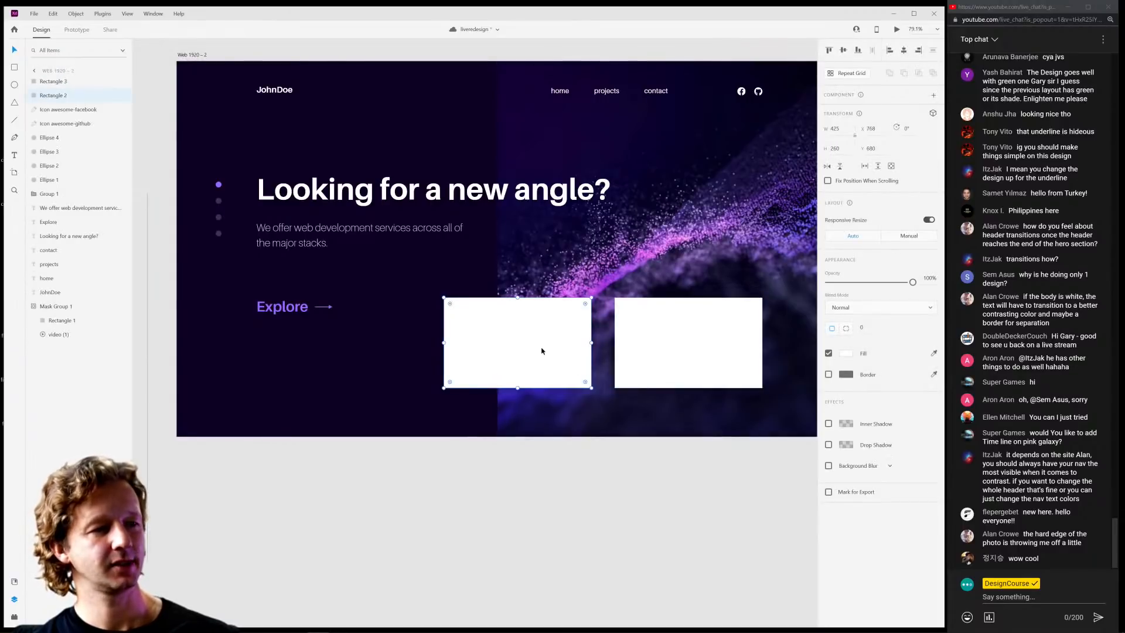
key("Delete")
left_click(674, 339)
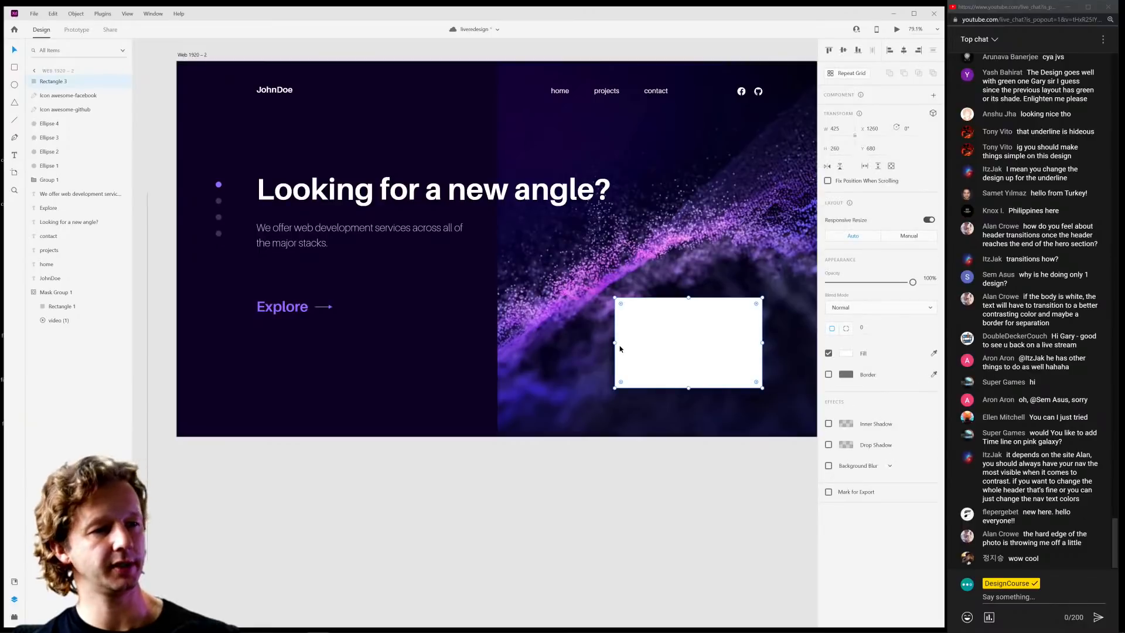
left_click_drag(615, 348, 589, 349)
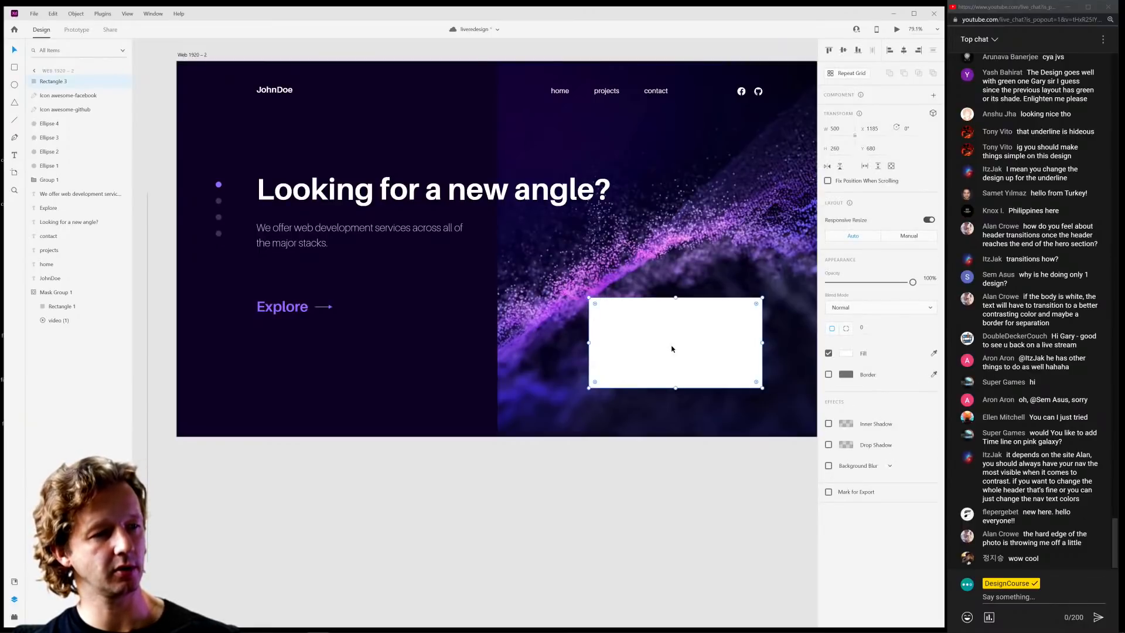
Duplicate the widened rectangle and place the copy to its left at the same height, with a narrow gap between them.
key("ctrl+d")
left_click_drag(728, 350, 531, 341)
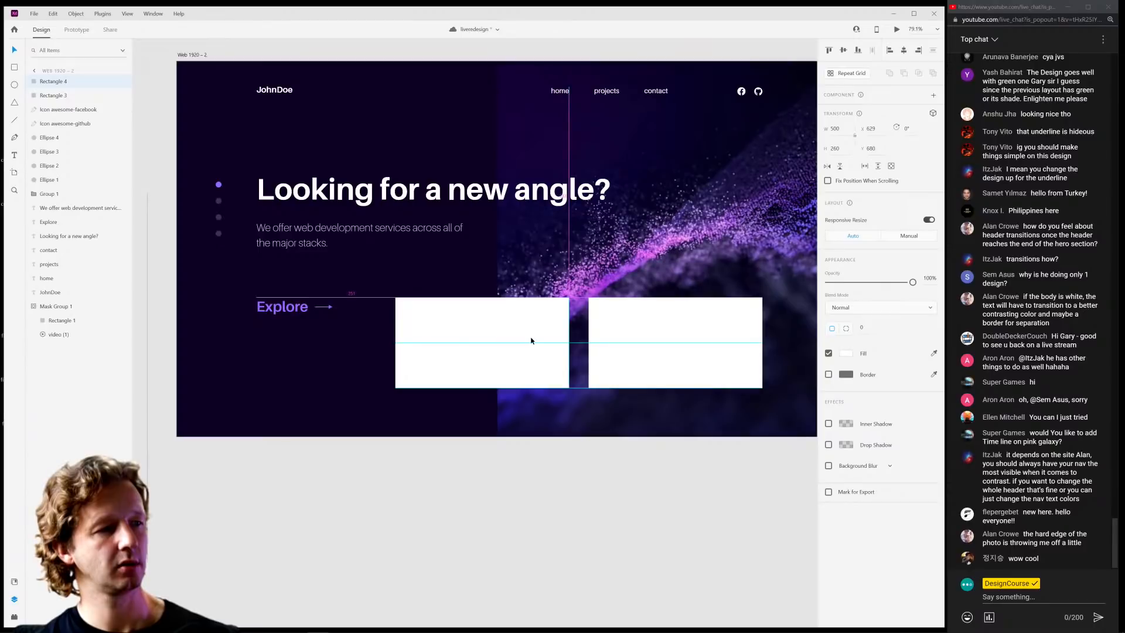
left_click(578, 503)
scroll(572, 507, "up", 1)
scroll(571, 507, "right", 1)
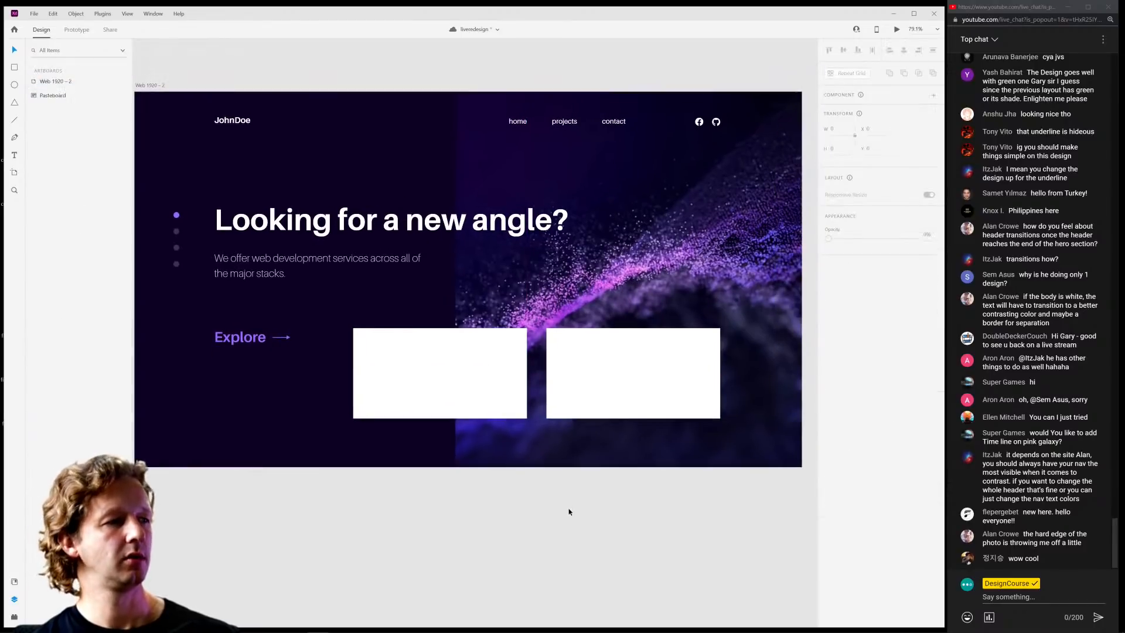
Fill both white rectangles with solid black, #000000.
left_click(464, 369)
left_click(613, 381, "shift")
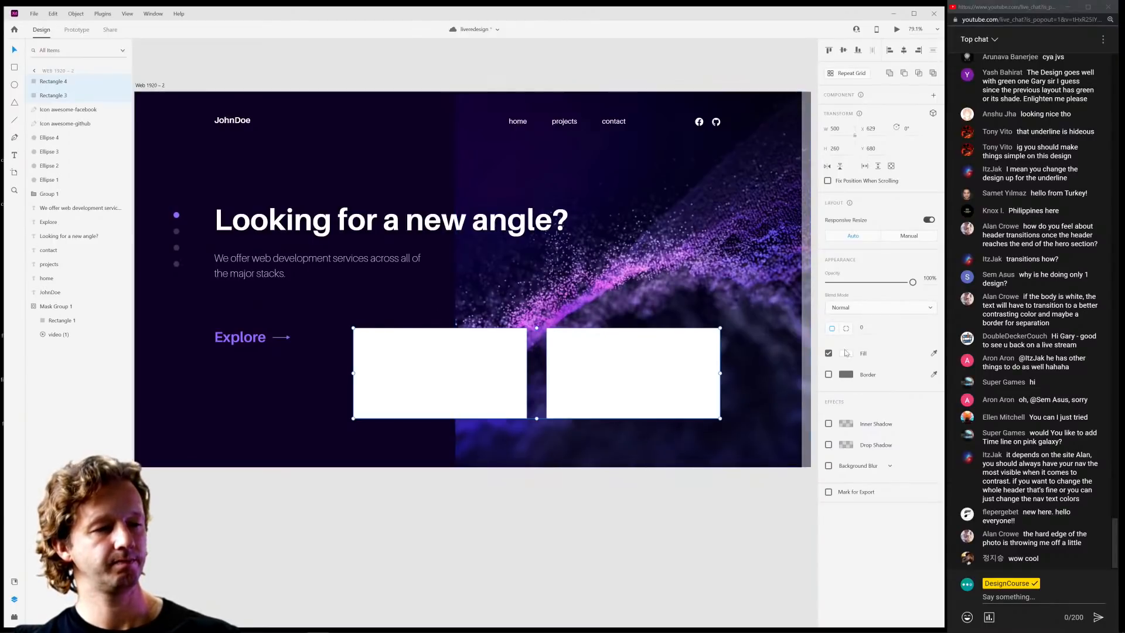
left_click(664, 517)
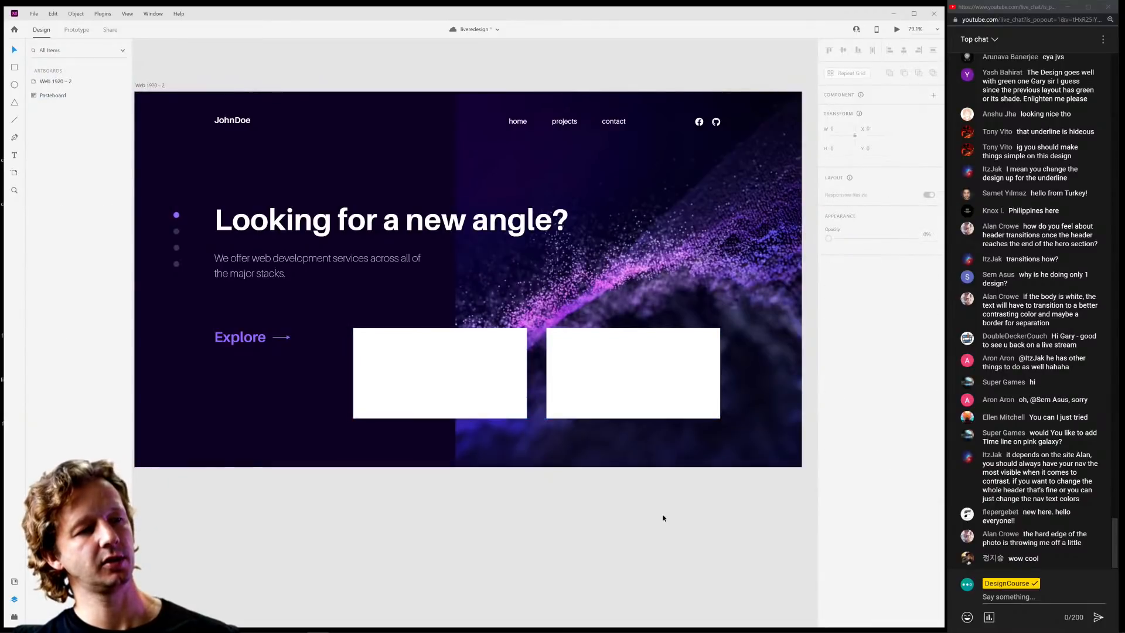
left_click(469, 393)
left_click(591, 388, "shift")
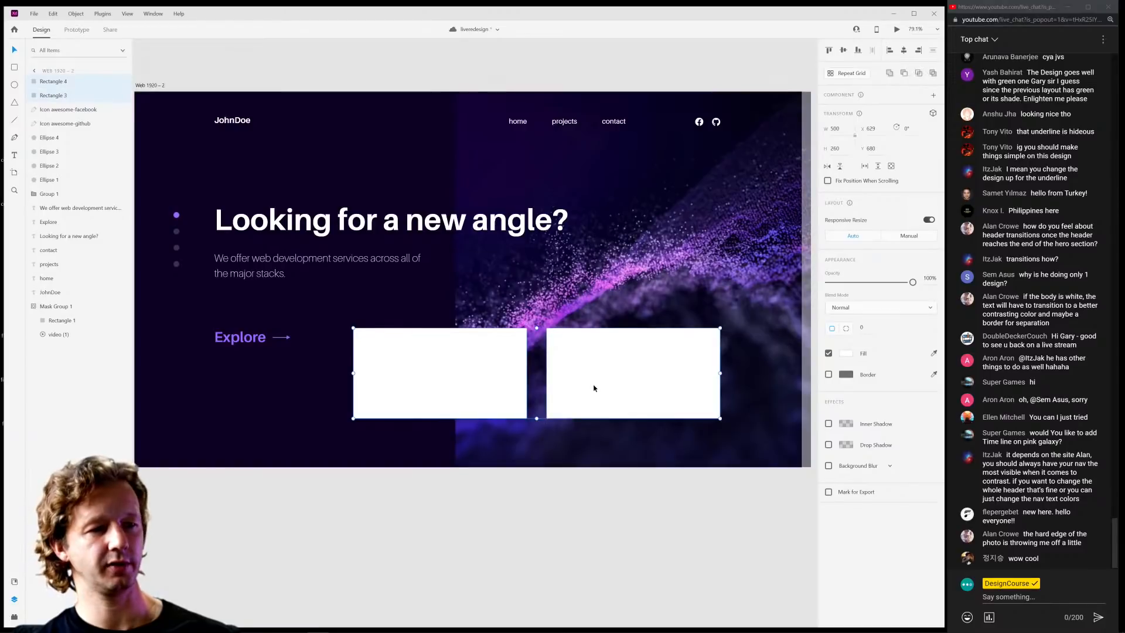
left_click(845, 353)
type("111111")
key("Return")
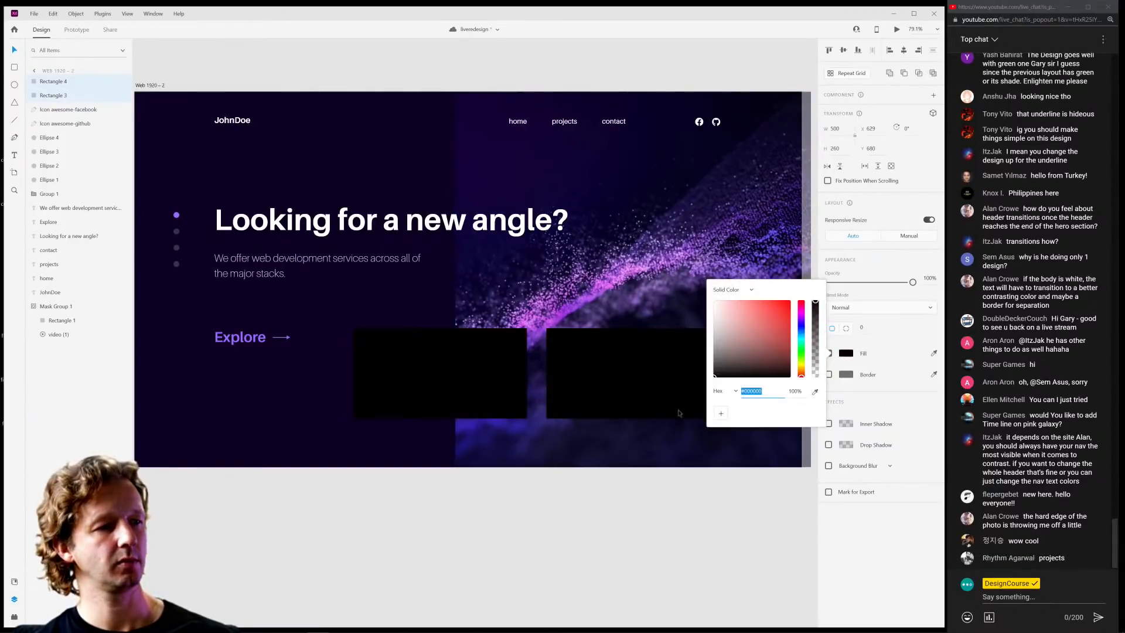
left_click(619, 525)
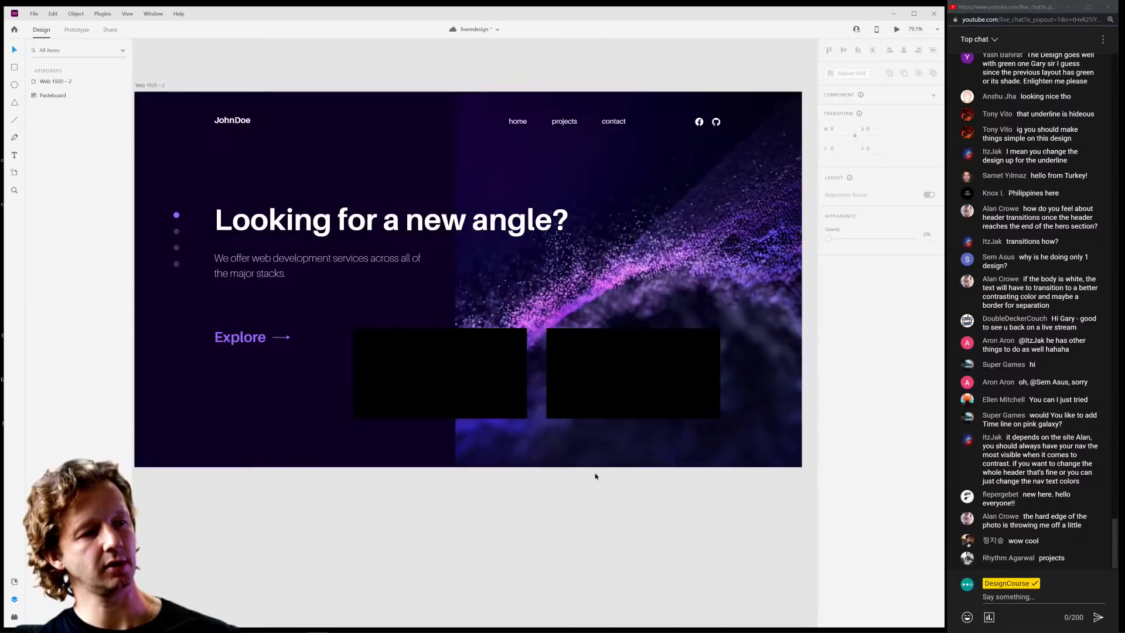
Turn off the fill of both black rectangles and enable their border.
left_click(524, 400)
left_click(586, 392, "shift")
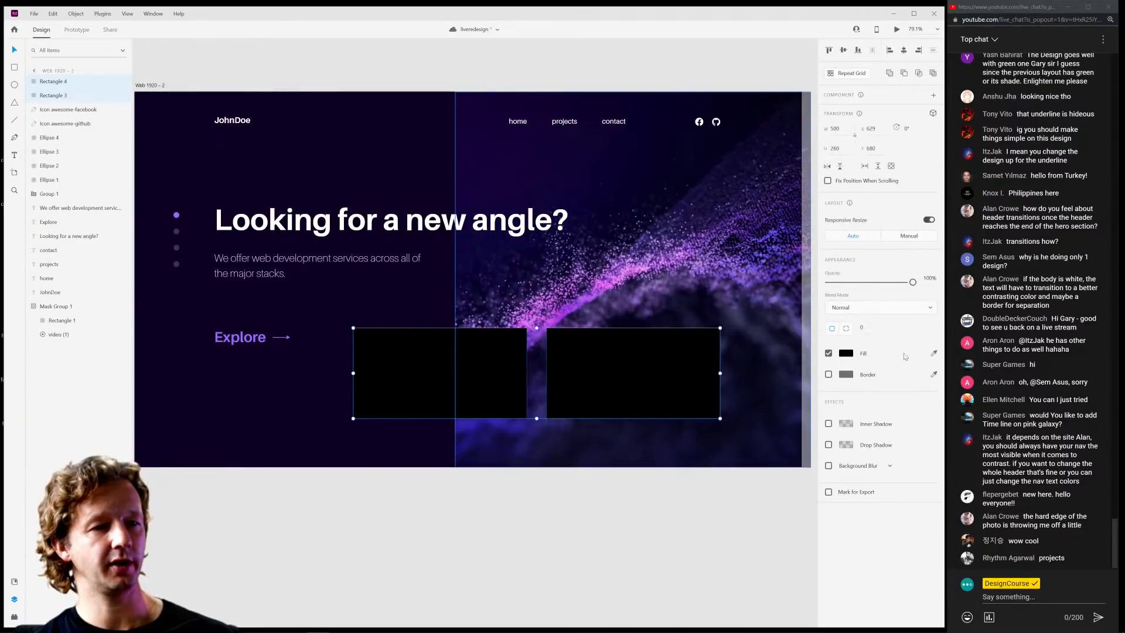
left_click(829, 353)
left_click(828, 374)
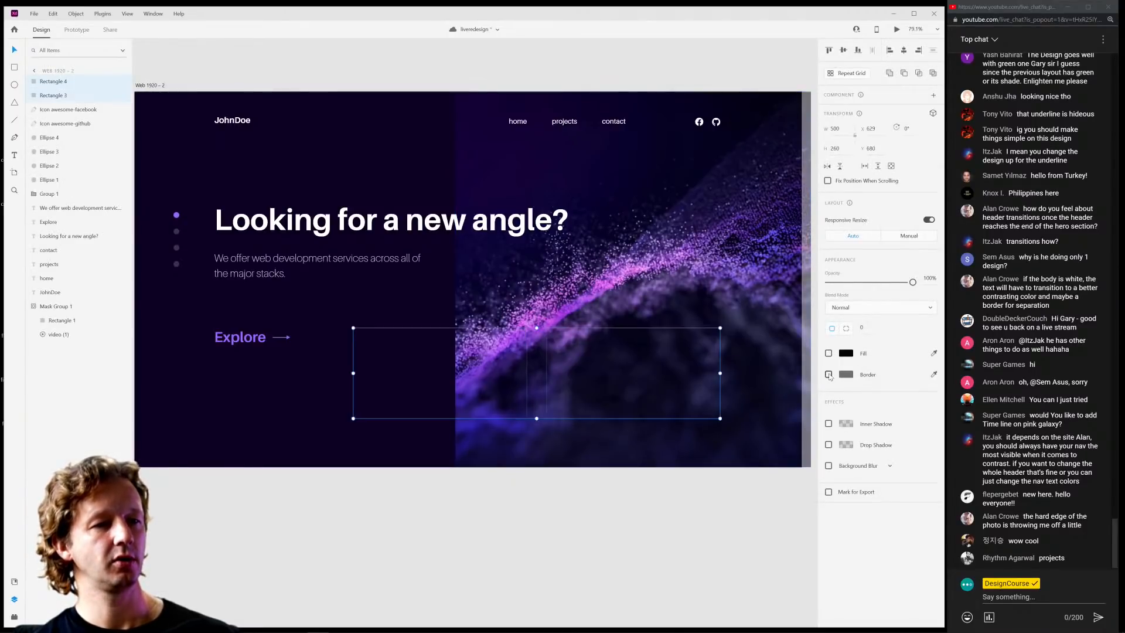
Set the border of both rectangles to a light purple derived from the sampled dark background colour.
left_click(845, 375)
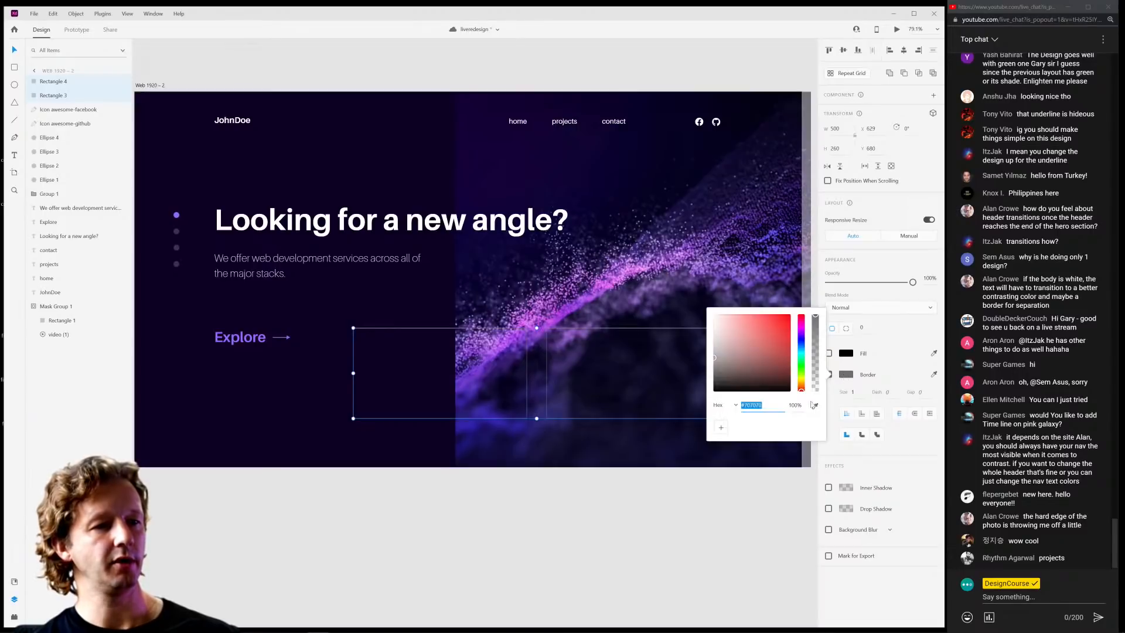
left_click(813, 405)
left_click(381, 295)
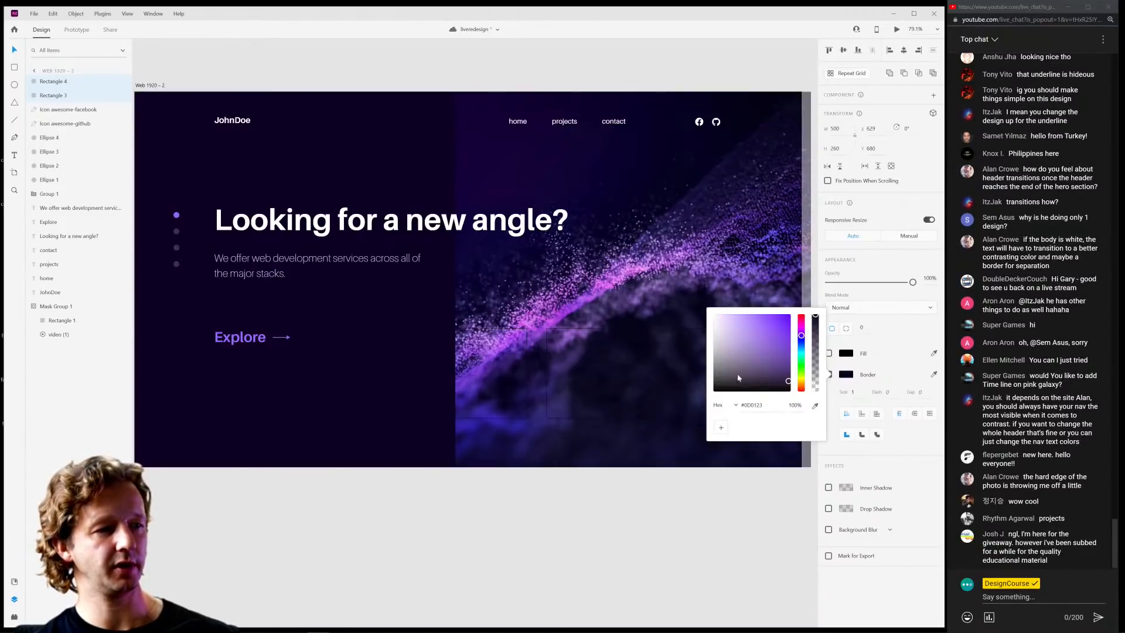
mouse_move(771, 363)
left_mouse_down()
mouse_move(745, 364)
mouse_move(719, 330)
mouse_move(736, 325)
left_mouse_up()
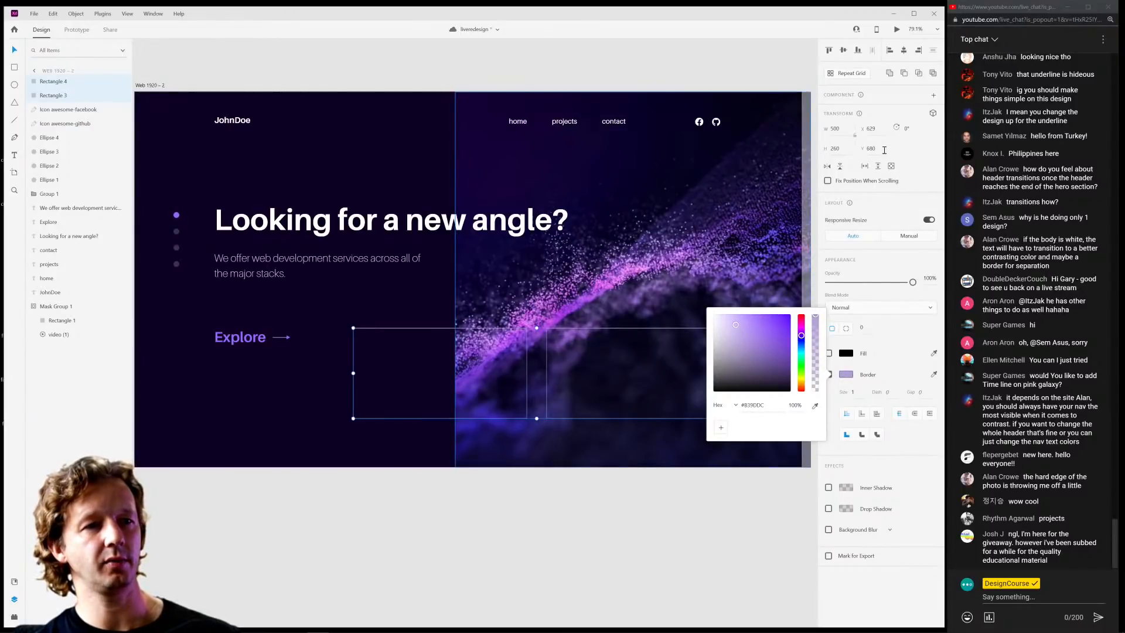
left_click(907, 154)
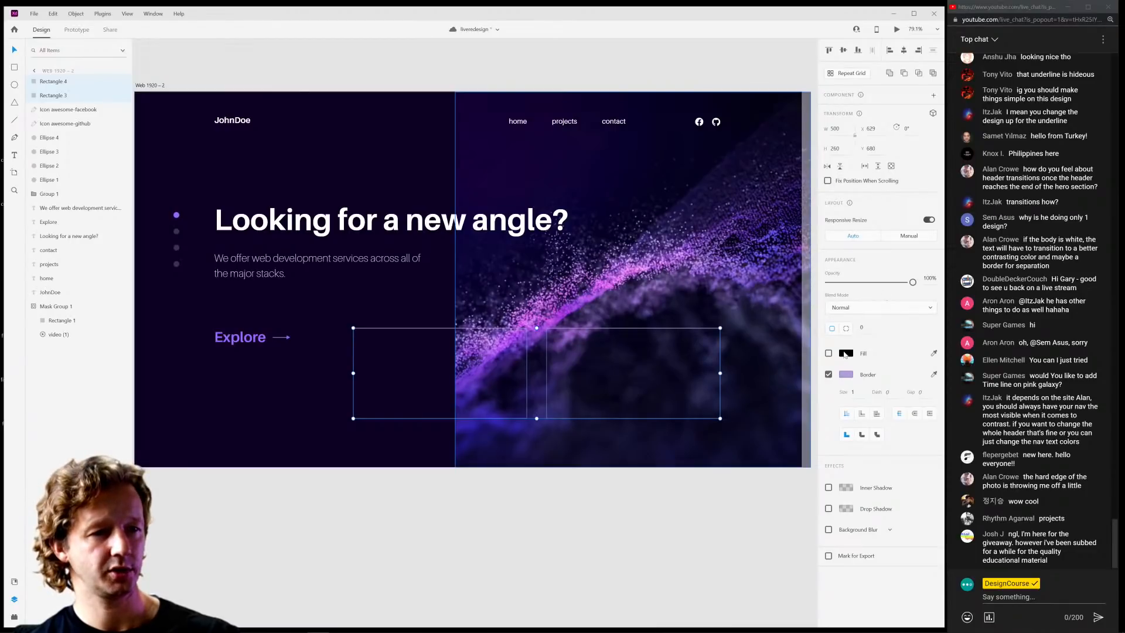
Increase the corner radius of both outlined rectangles so their corners are slightly rounded.
left_click(863, 328)
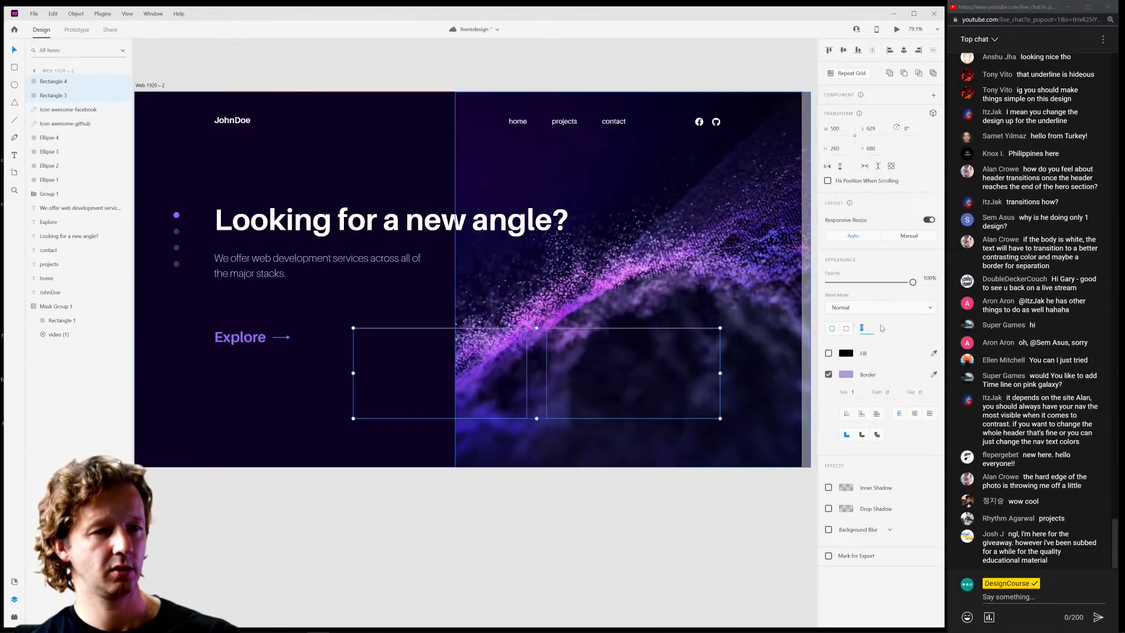
key("Up")
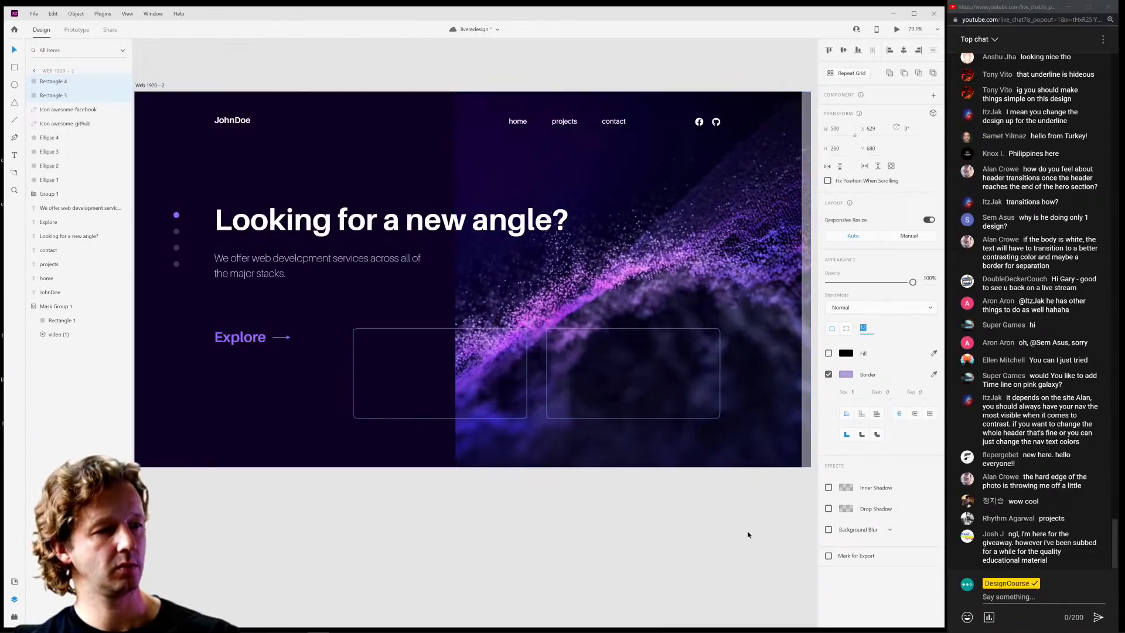
left_click(701, 513)
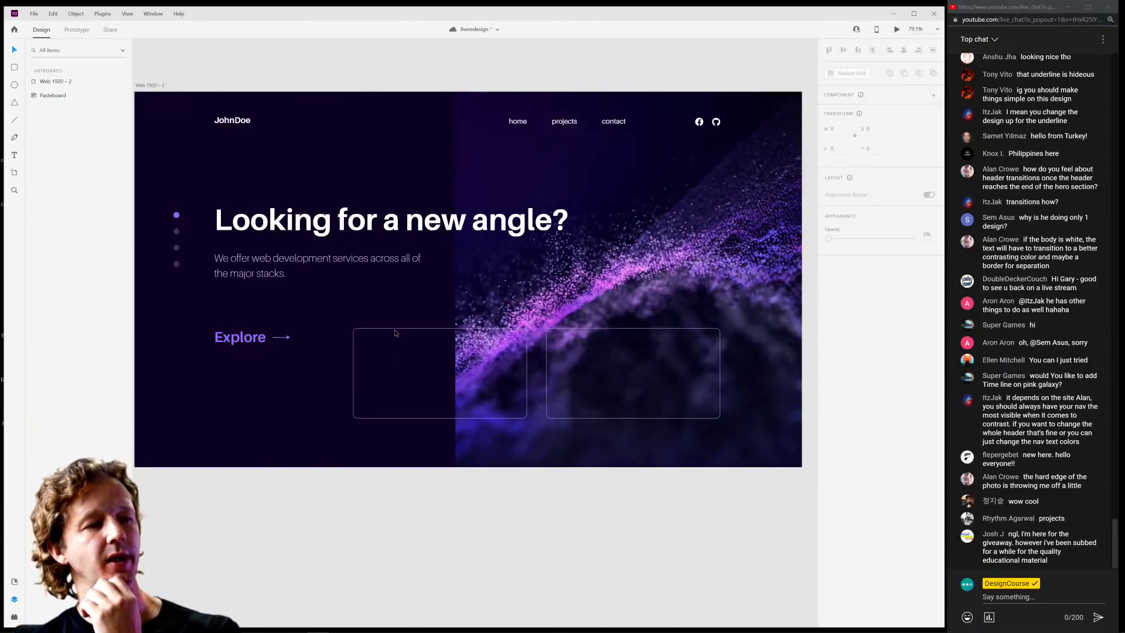
Duplicate the hero artboard and place the copy to the right of the original at the same height.
scroll(395, 329, "down", 5)
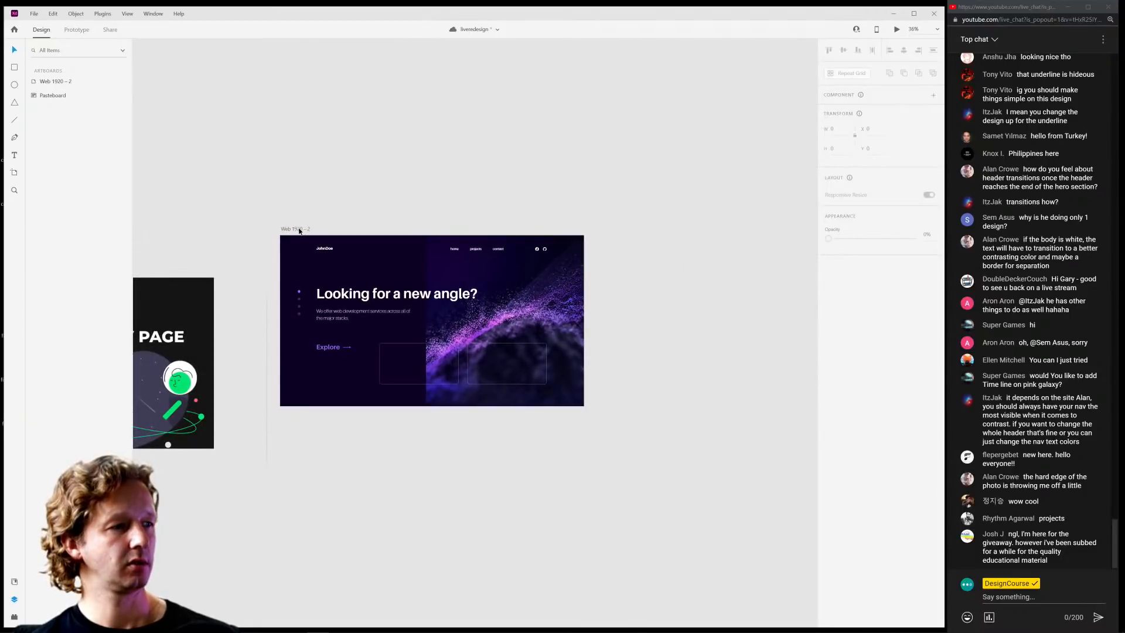
left_click_drag(298, 230, 633, 229)
left_click_drag(696, 193, 473, 195)
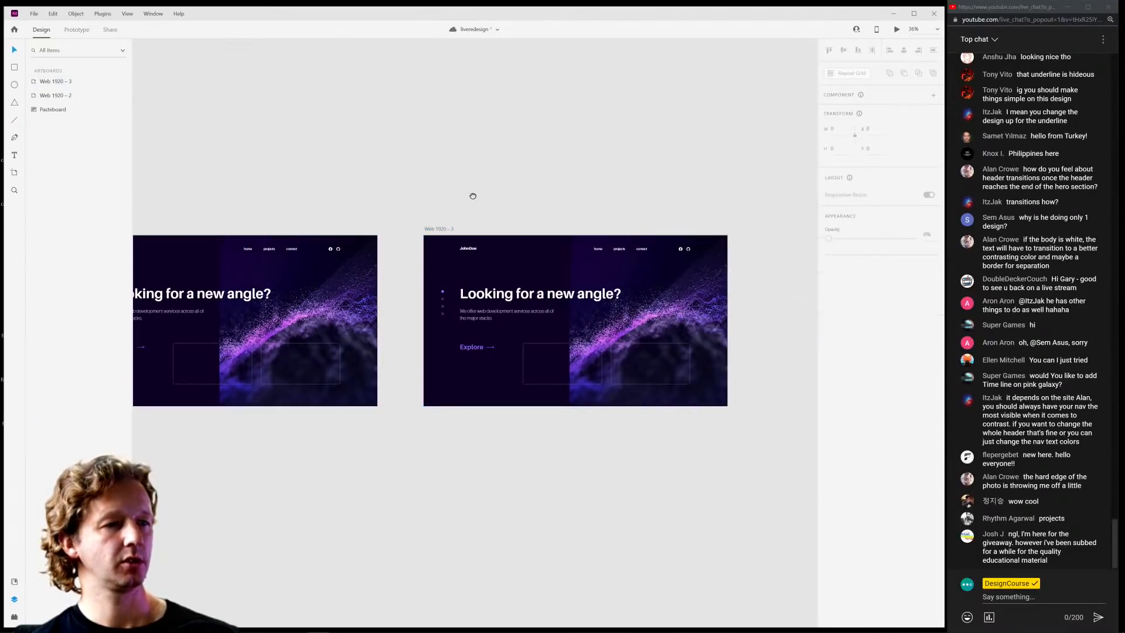
Set the corner radius of both outlined rectangles on the duplicated artboard to 0.
scroll(473, 321, "up", 5)
scroll(473, 321, "down", 3)
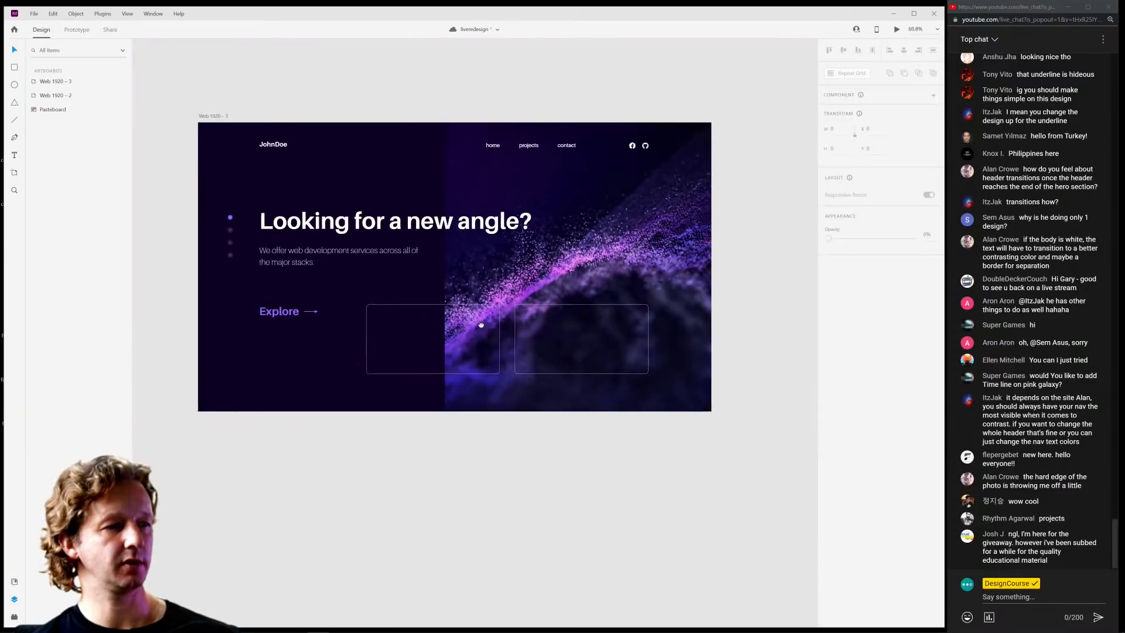
left_click_drag(480, 325, 507, 328)
scroll(501, 328, "up", 2)
left_click(533, 328)
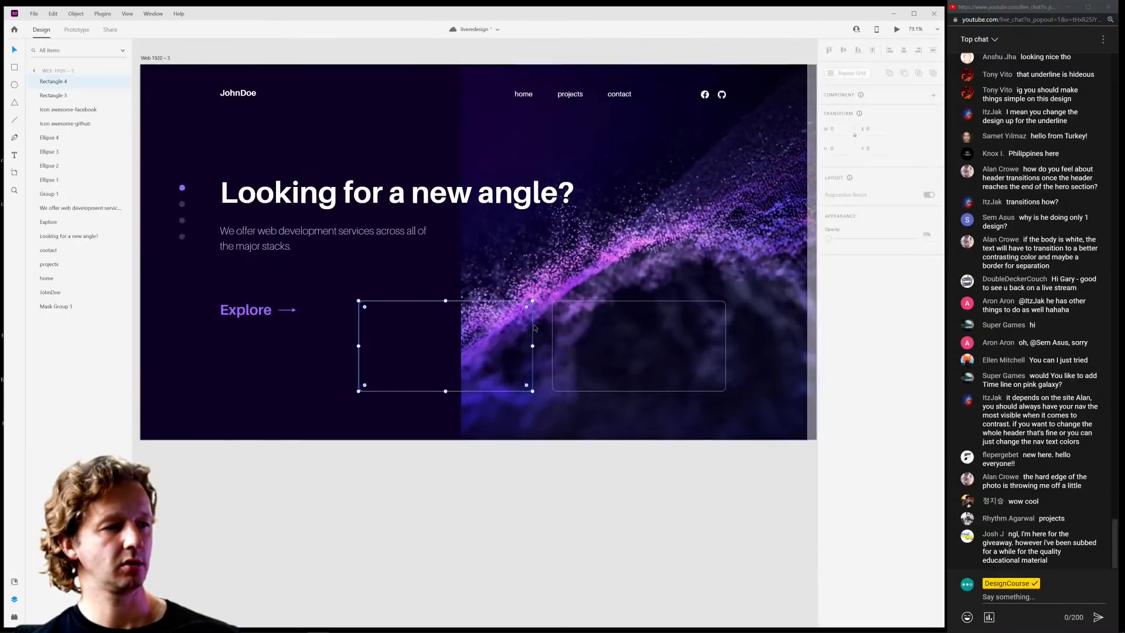
left_click(553, 327, "shift")
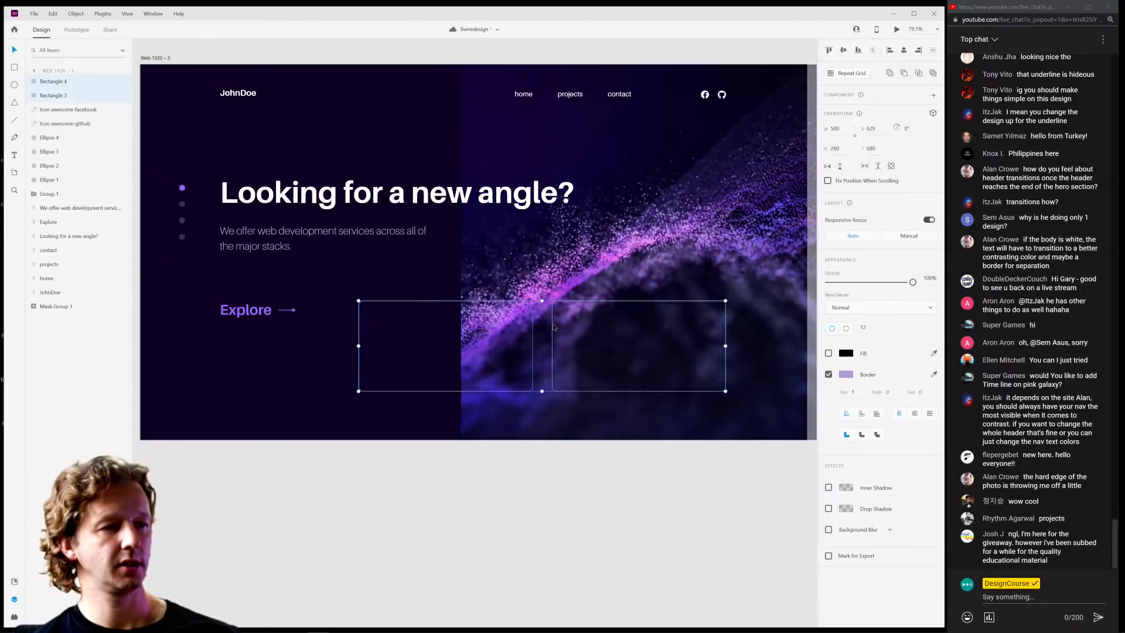
left_click(873, 324)
type("0")
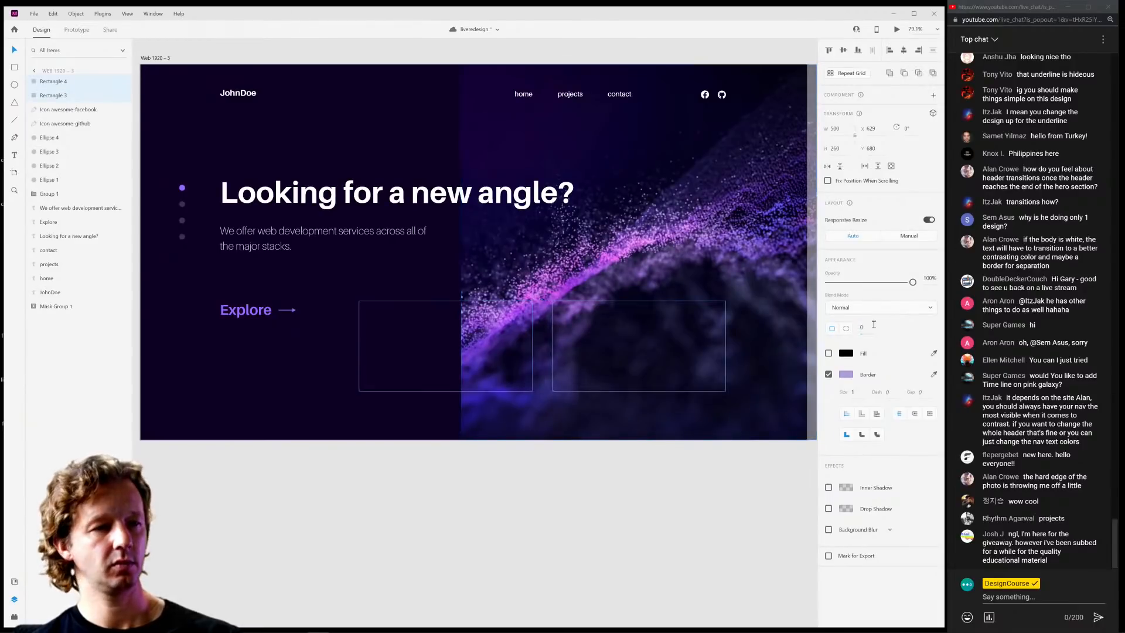
key("Return")
left_click(567, 469)
scroll(567, 469, "down", 3)
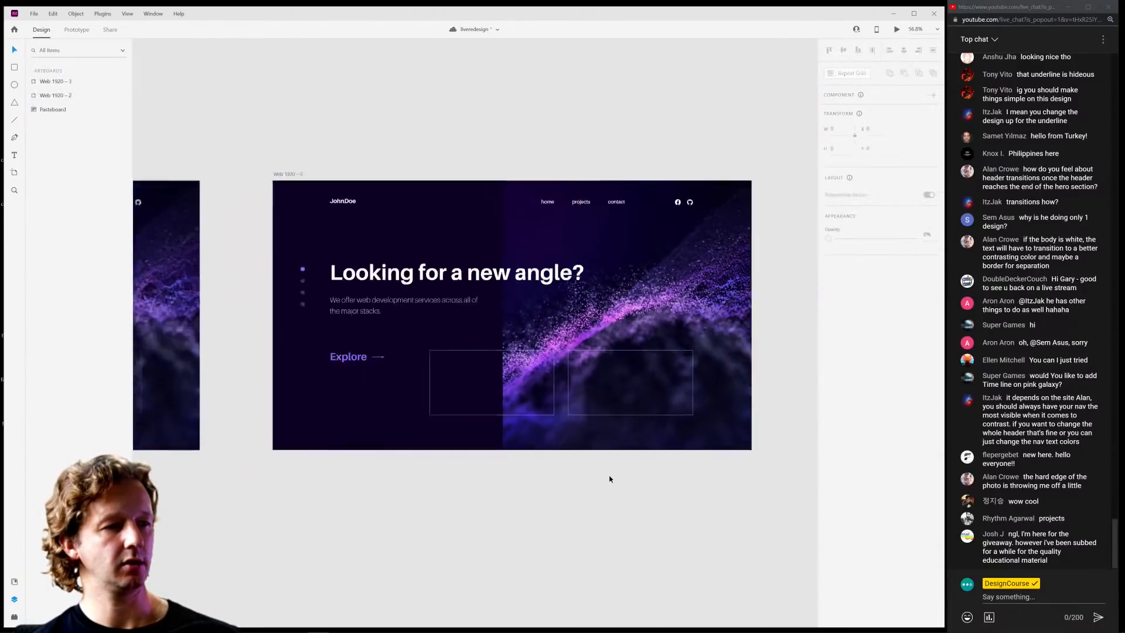
scroll(519, 463, "up", 1)
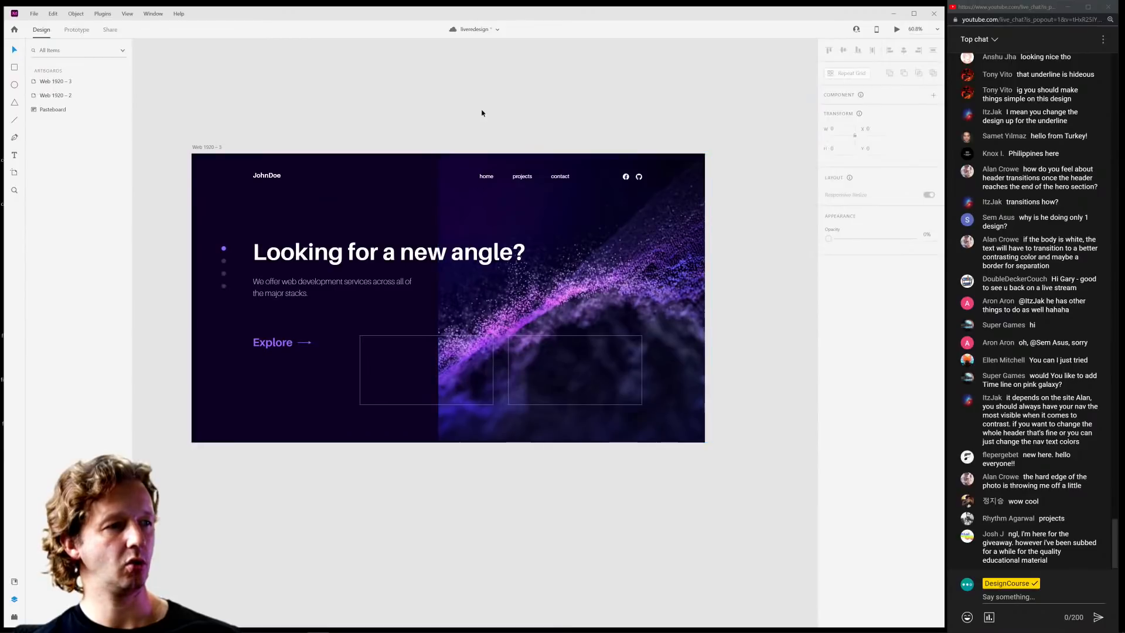
Search the PhotoSplash plugin for "space" photos with the left outlined rectangle as the target.
left_click(15, 615)
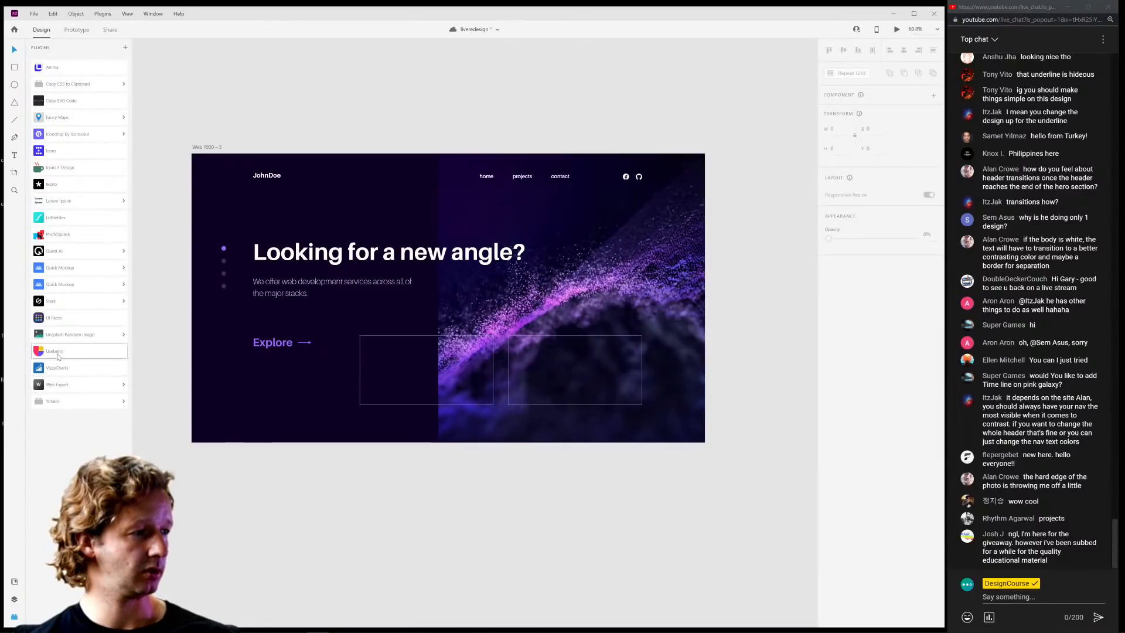
left_click(68, 235)
left_click(539, 310)
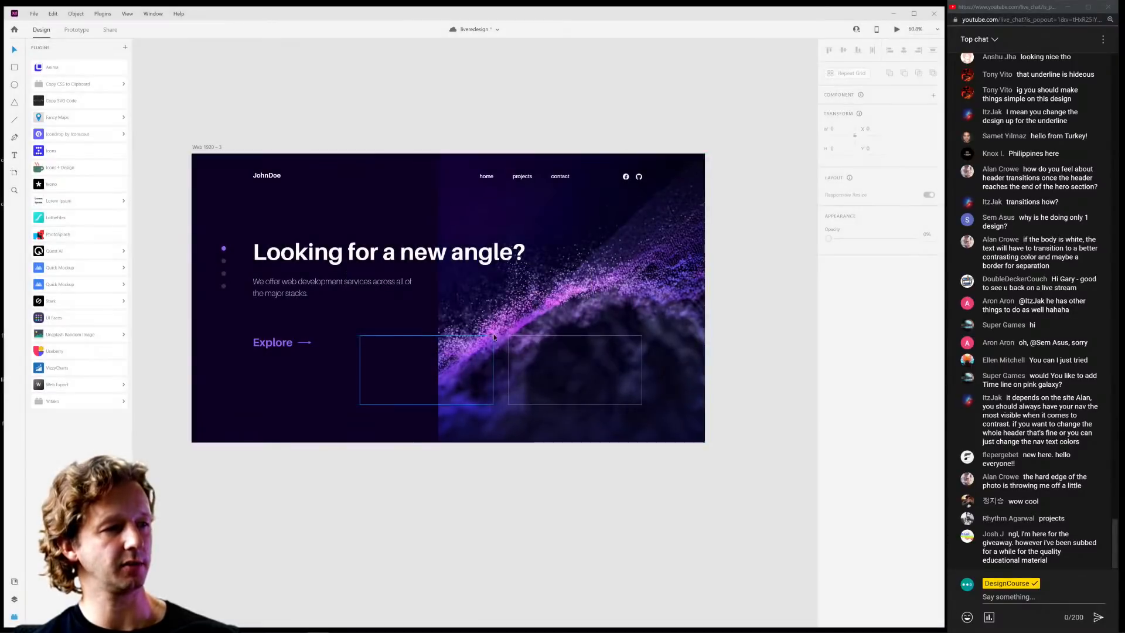
left_click(494, 337)
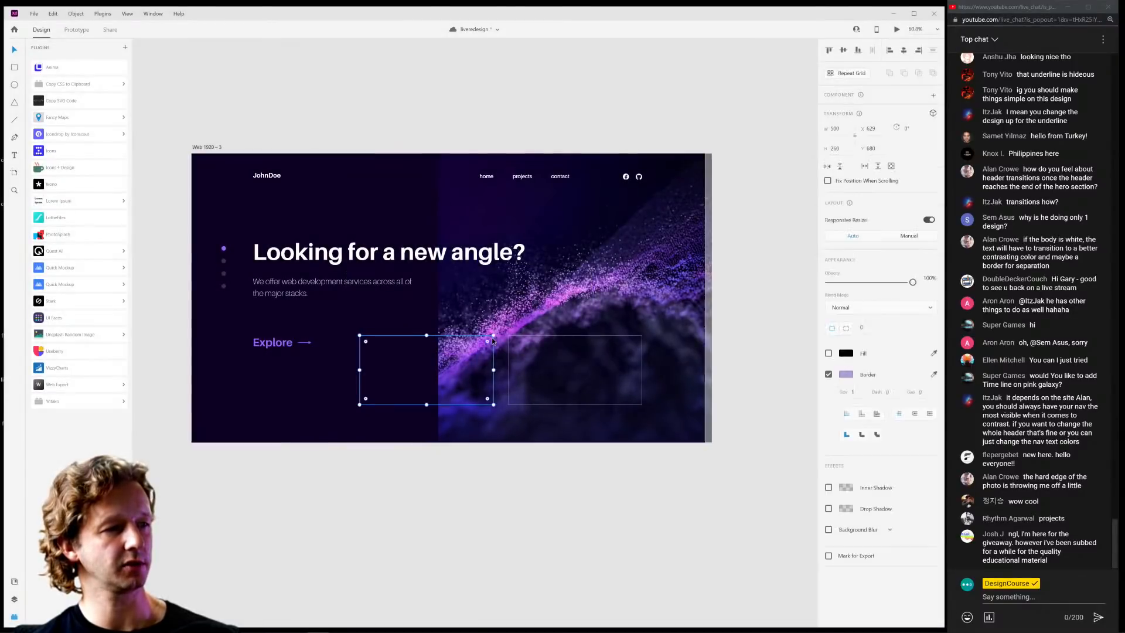
left_click(70, 236)
left_click(427, 192)
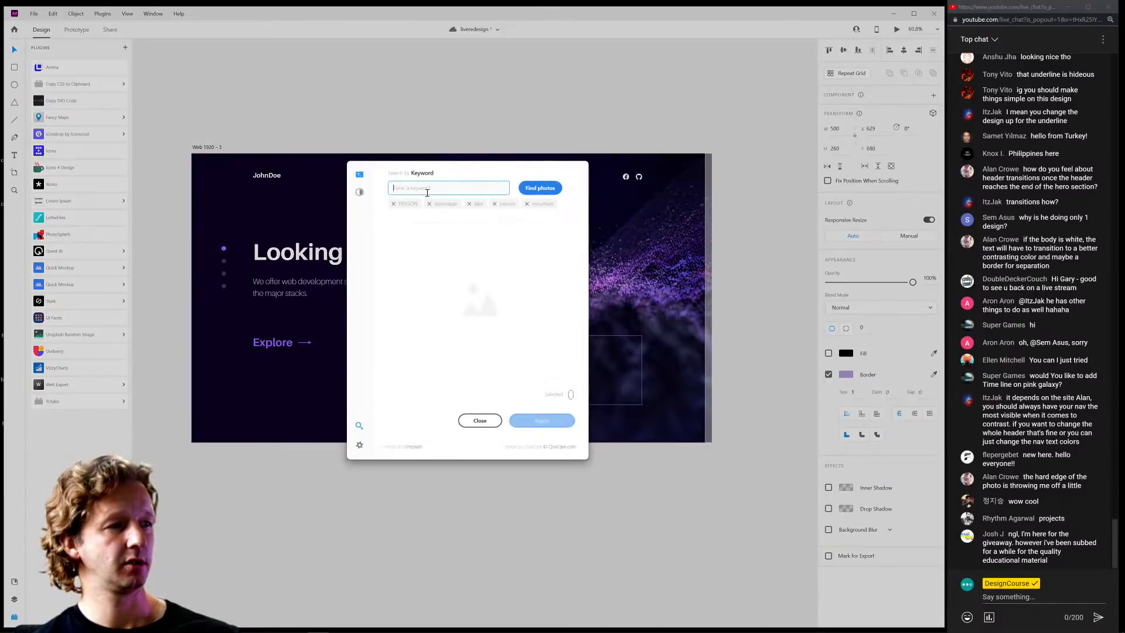
type("space")
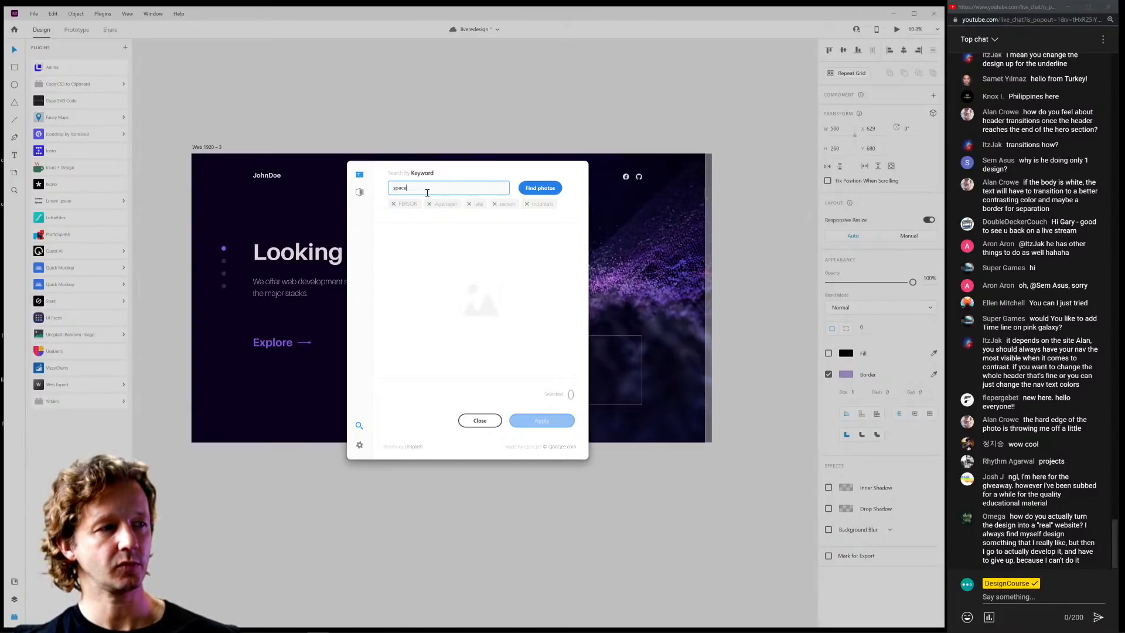
key("Return")
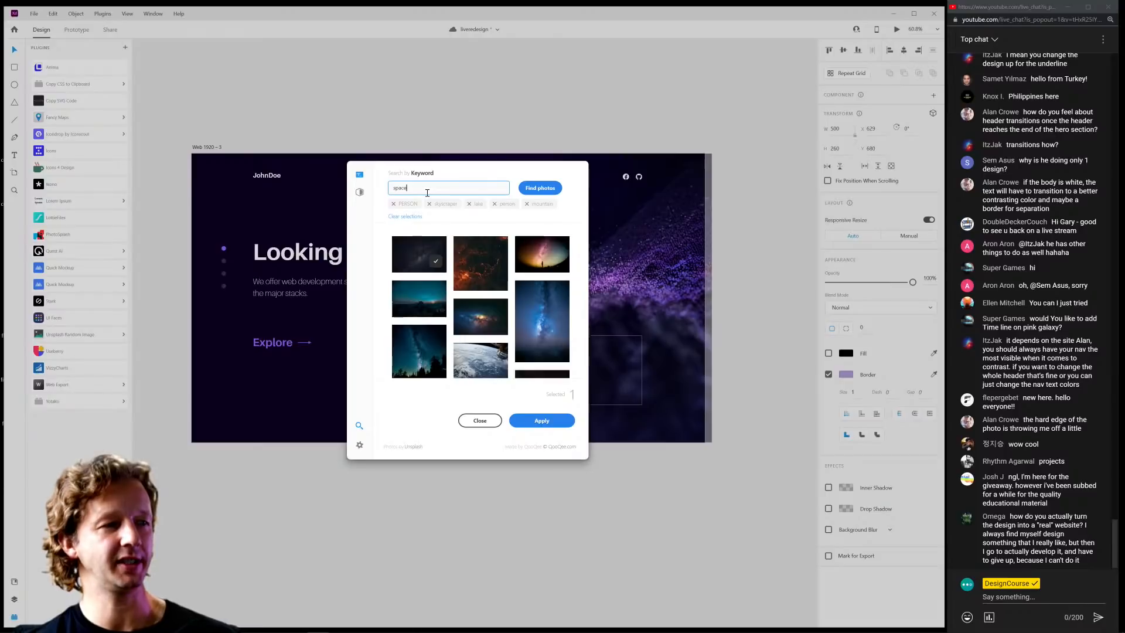
Search the stock photos for "web design" and apply the dark wooden desk photo to the left rectangle.
double_click(427, 192)
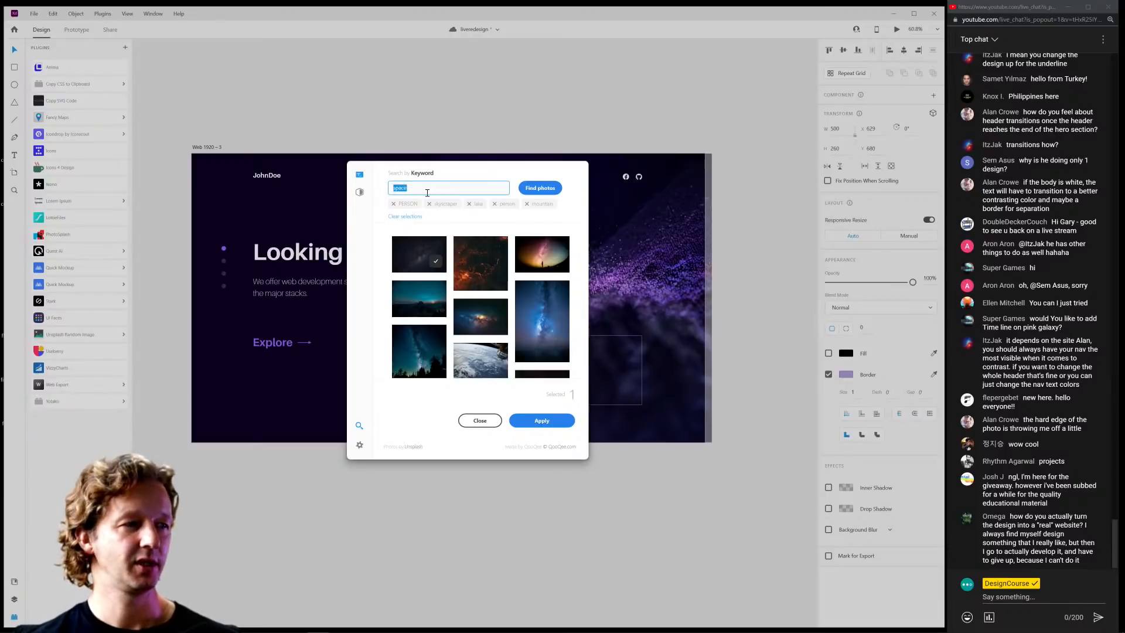
type("web design")
key("Return")
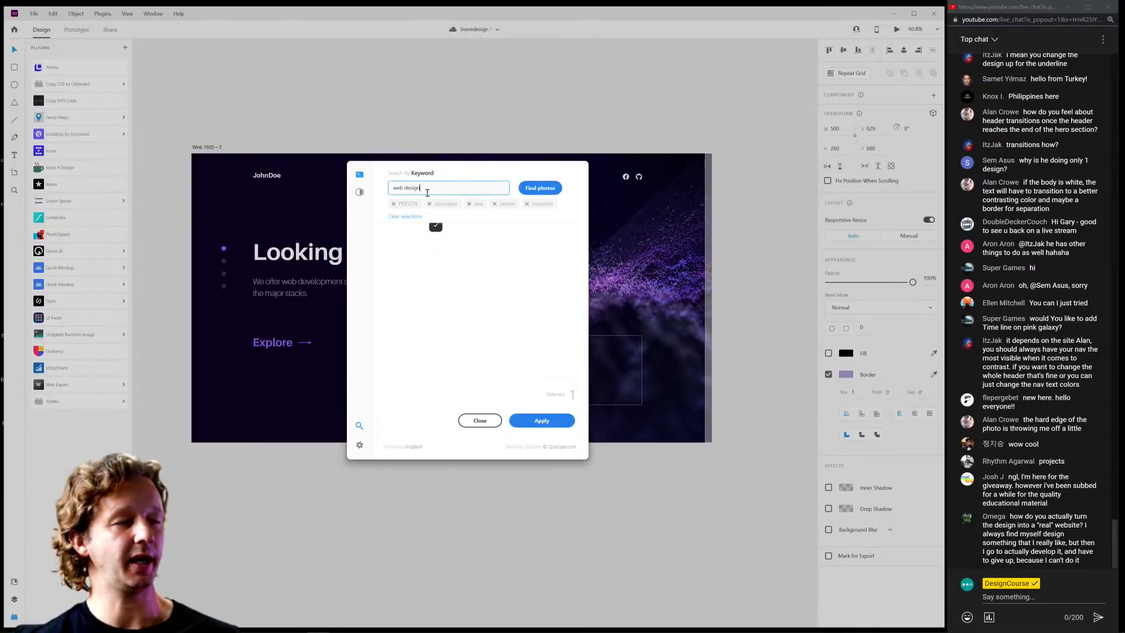
scroll(478, 321, "down", 1)
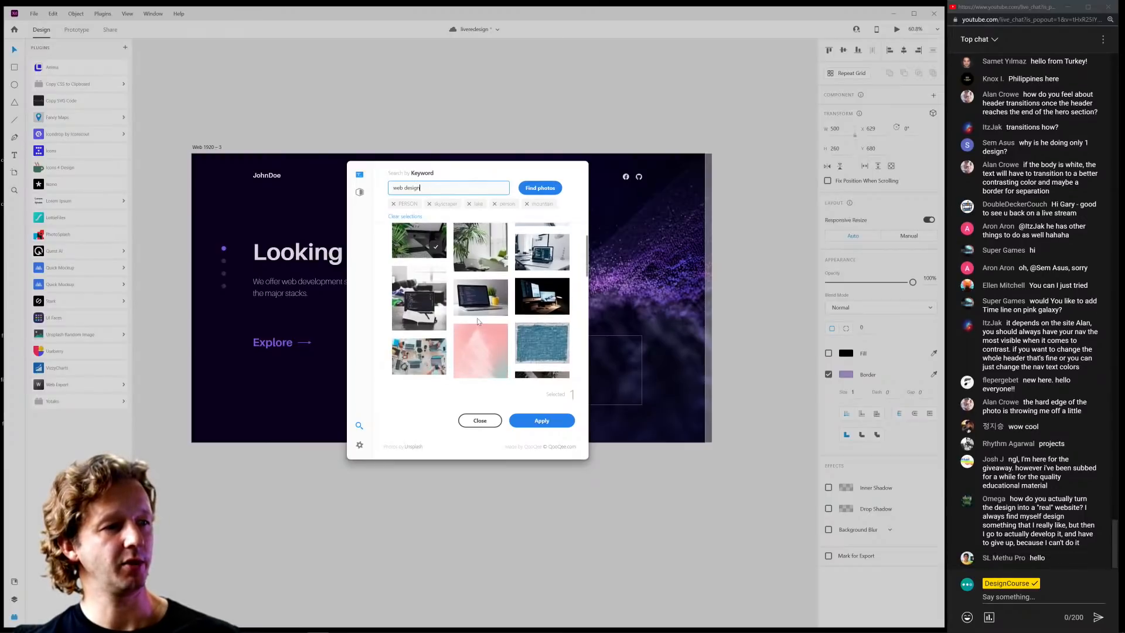
scroll(478, 322, "down", 3)
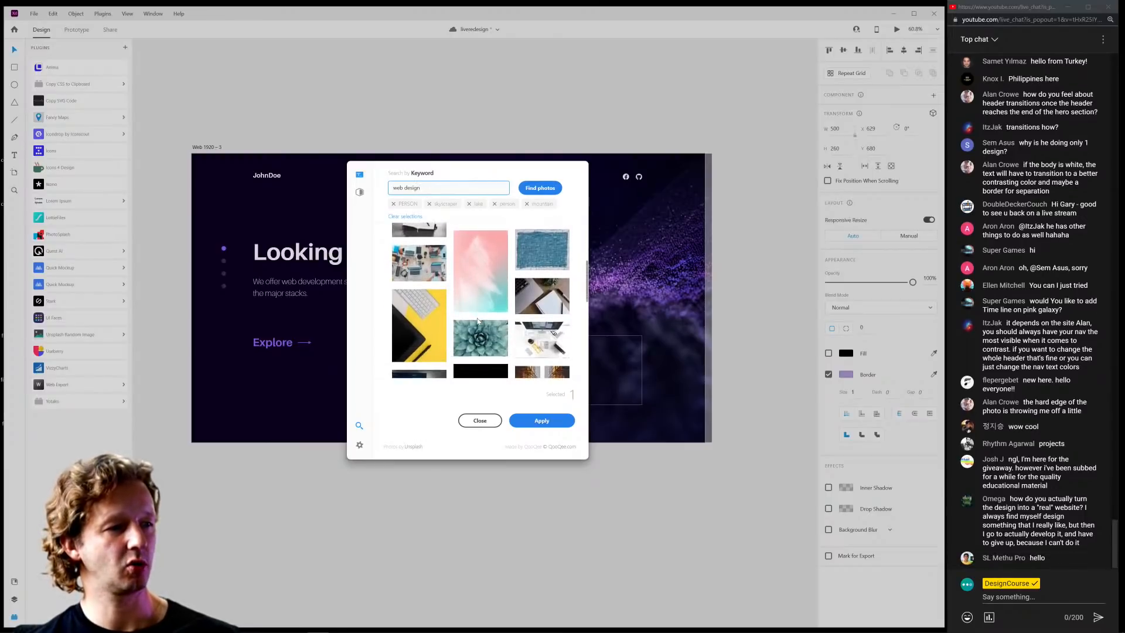
scroll(478, 321, "down", 2)
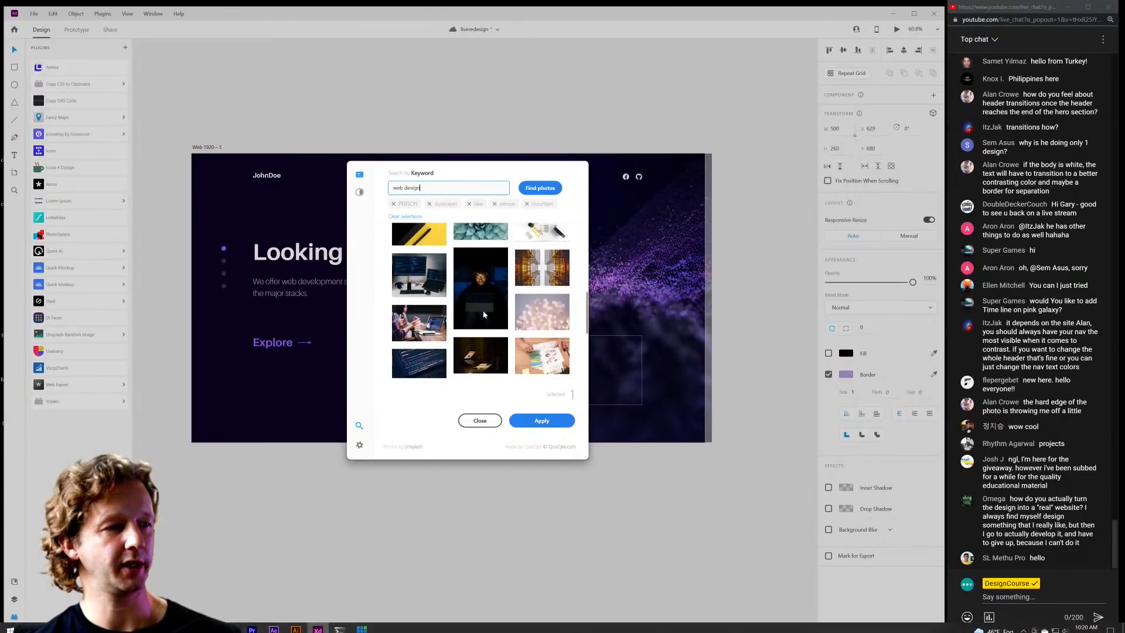
scroll(485, 308, "down", 1)
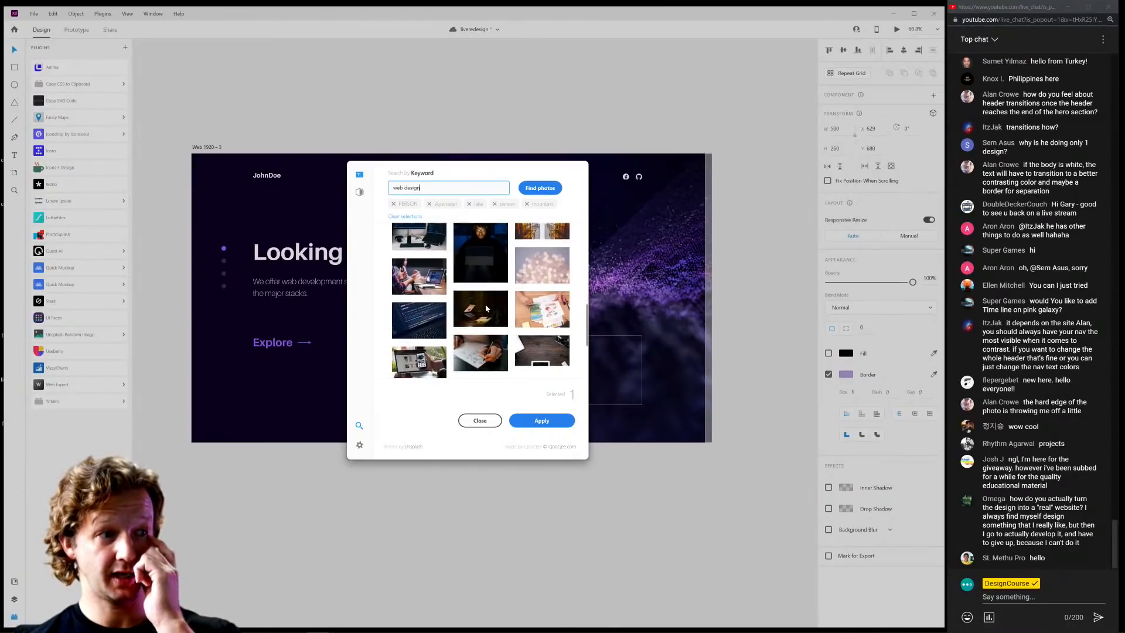
scroll(486, 308, "down", 1)
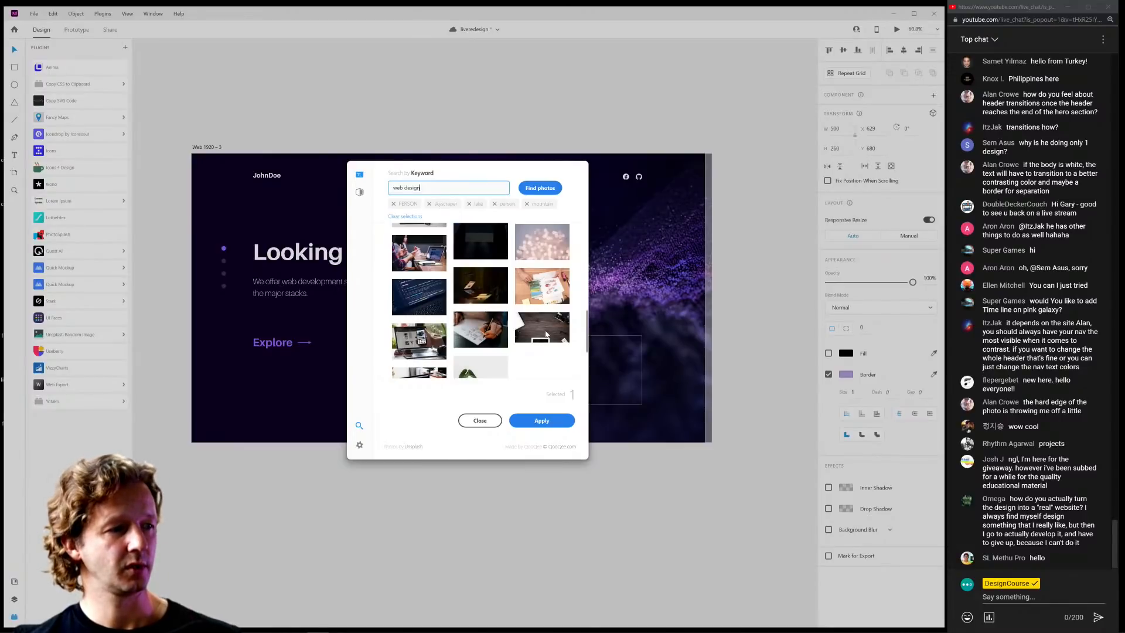
left_click(546, 335)
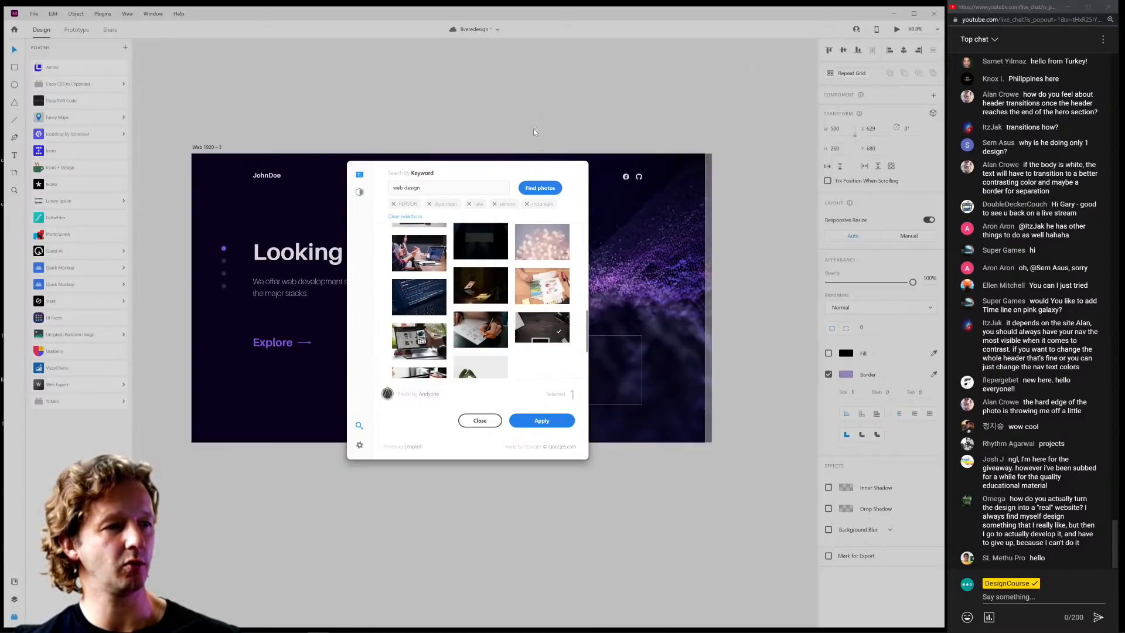
left_click(539, 424)
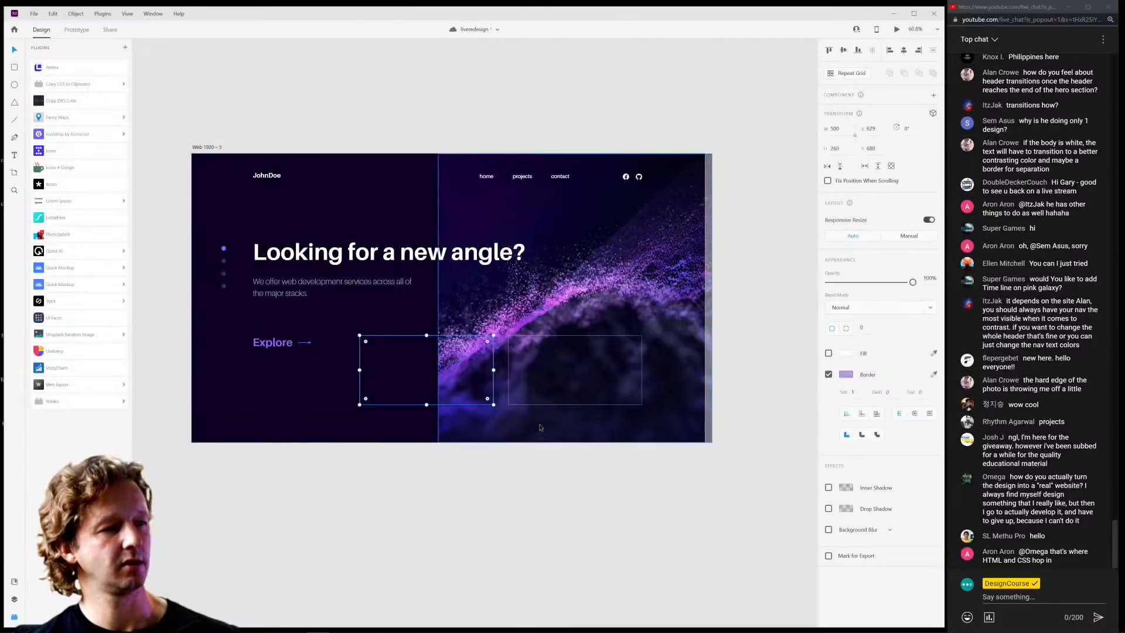
Turn on the left rectangle's image fill and turn off its border.
left_click(829, 353)
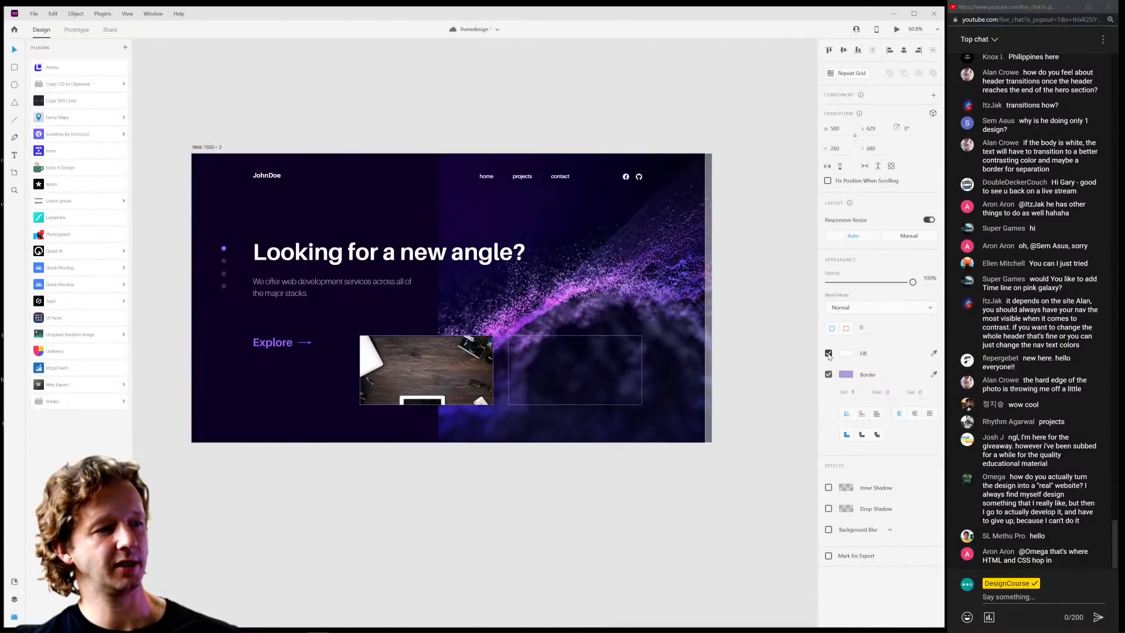
left_click(828, 374)
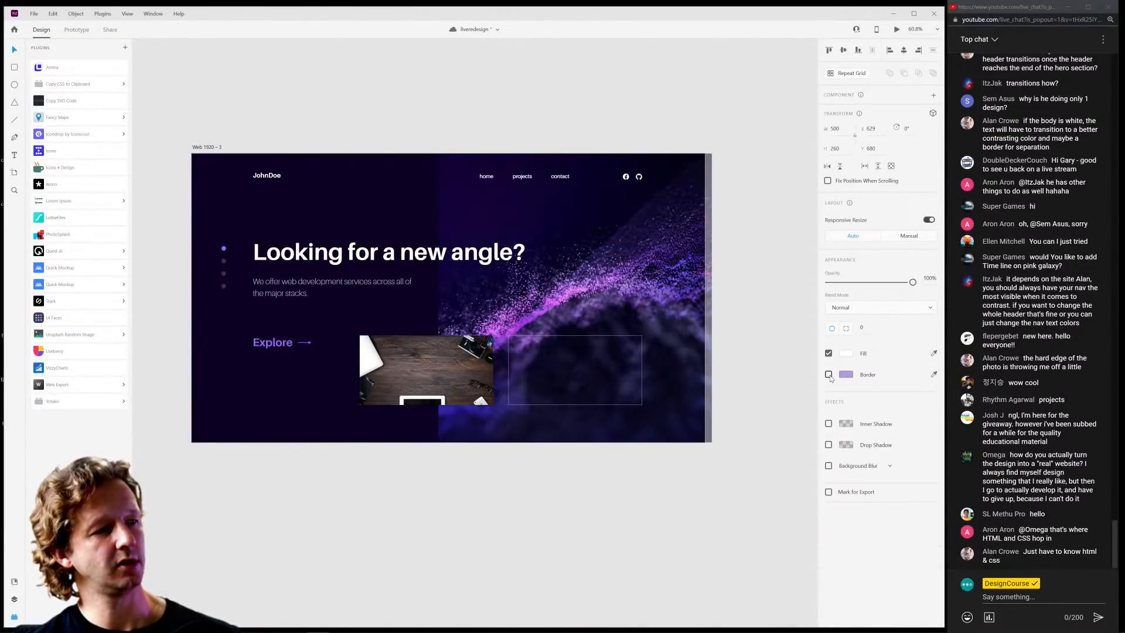
key("Escape")
scroll(432, 365, "up", 2)
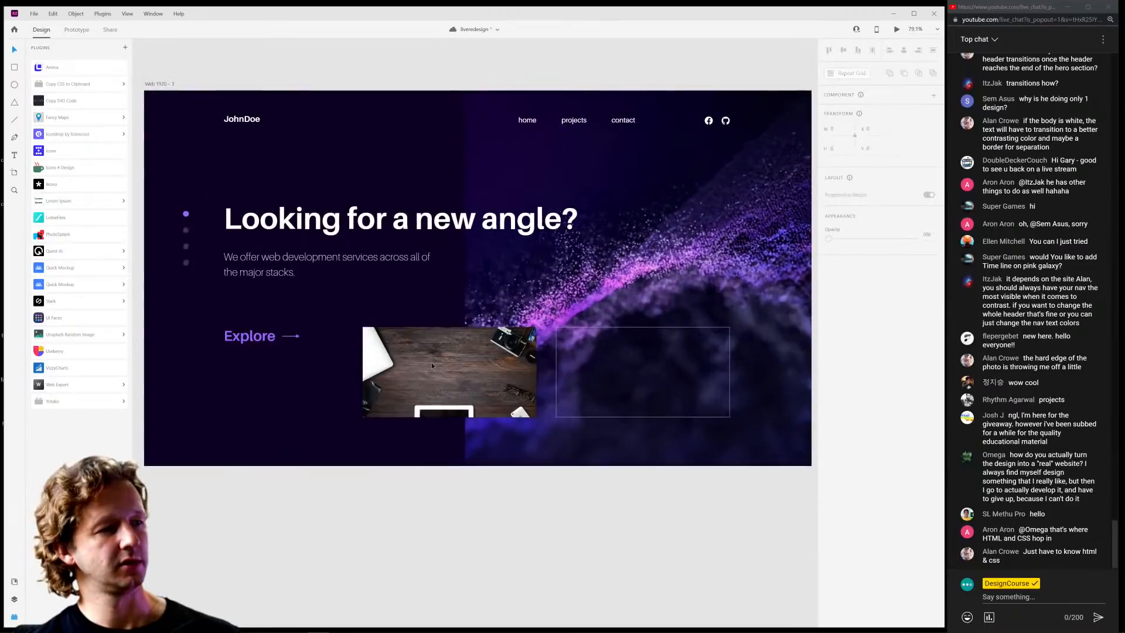
Replace the left rectangle's photo with the pale yellow sky-and-flowers image from a "space" search in PhotoSplash.
left_click(433, 365)
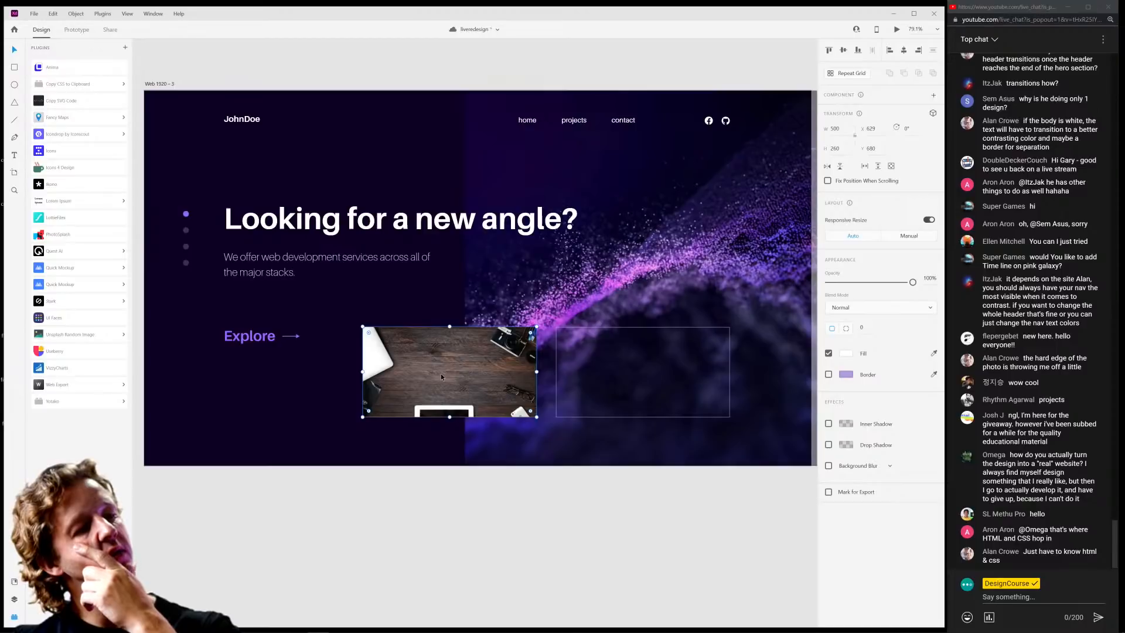
left_click(59, 234)
left_click(429, 188)
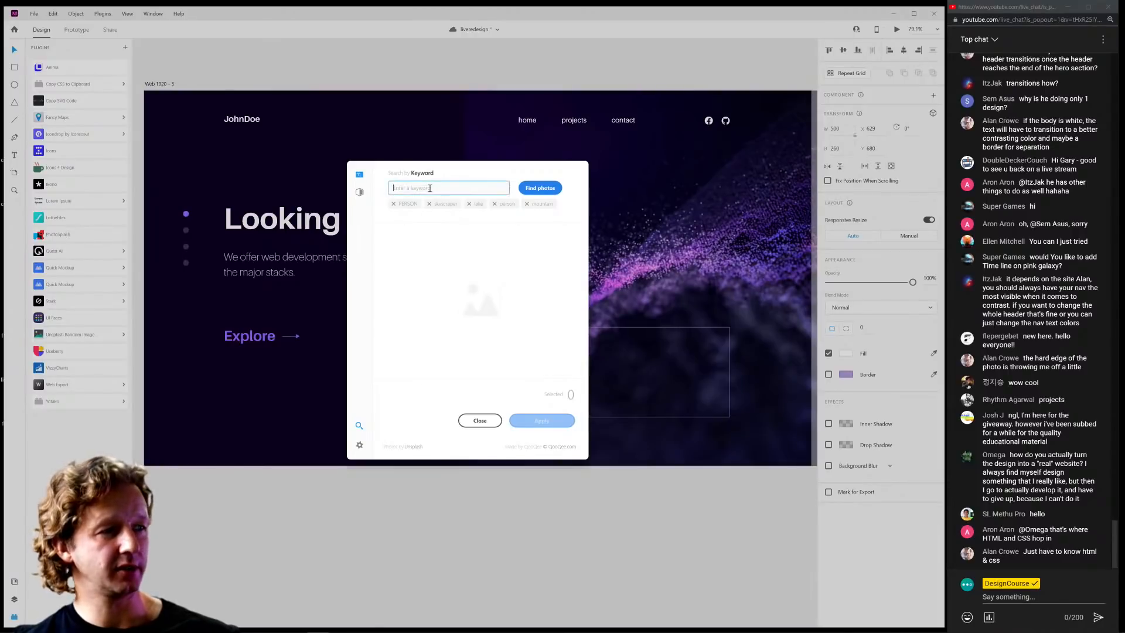
type("space")
key("Return")
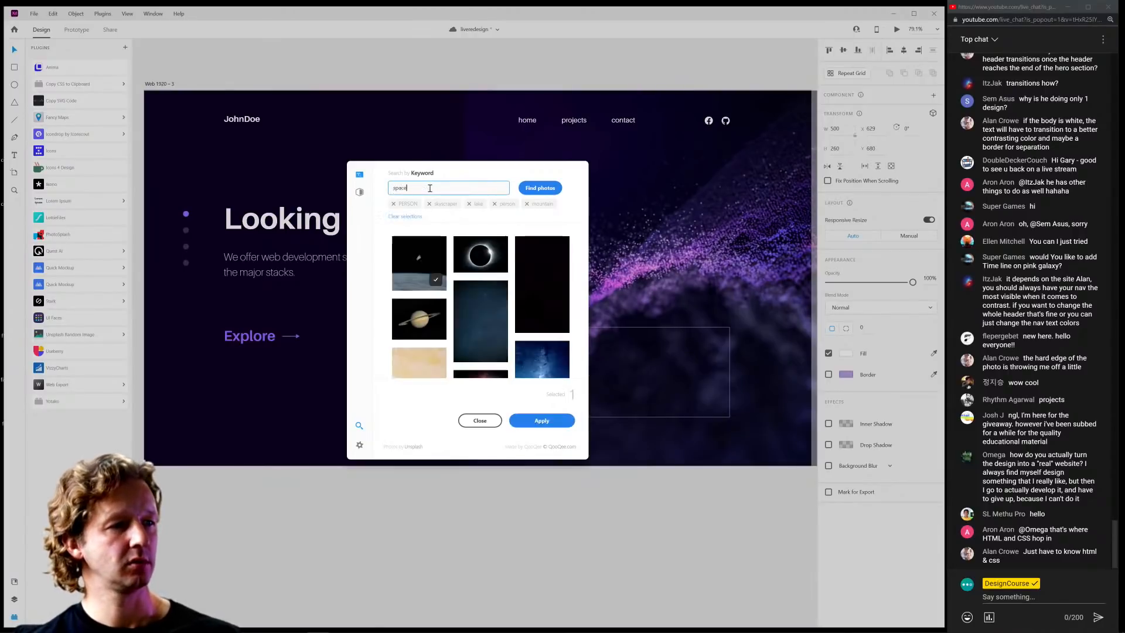
scroll(545, 329, "down", 3)
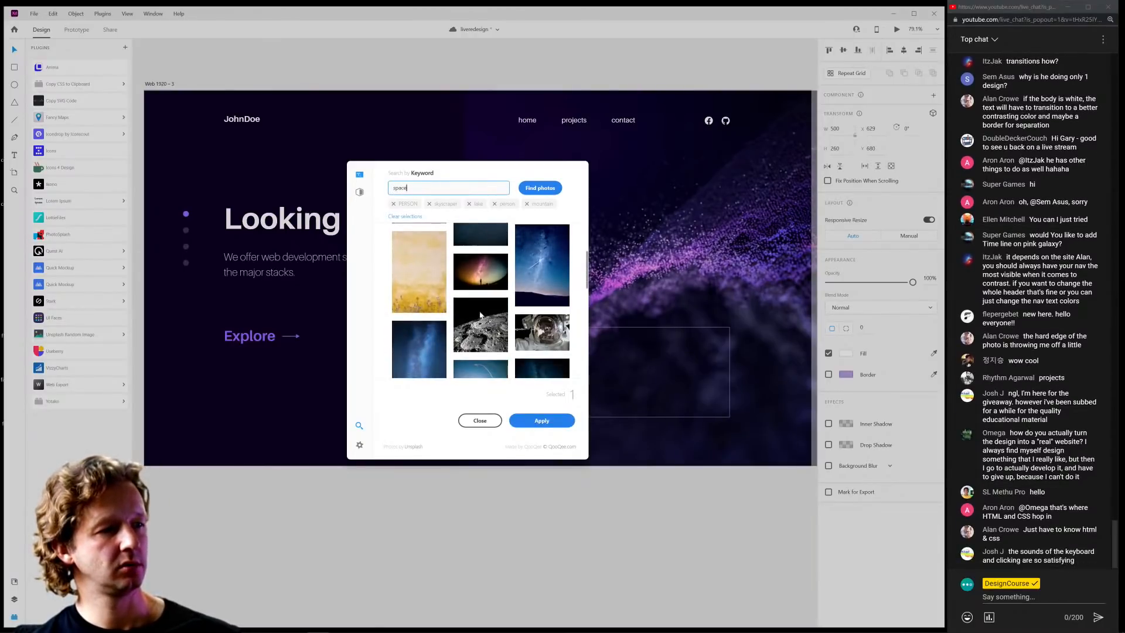
left_click(424, 291)
left_click(527, 421)
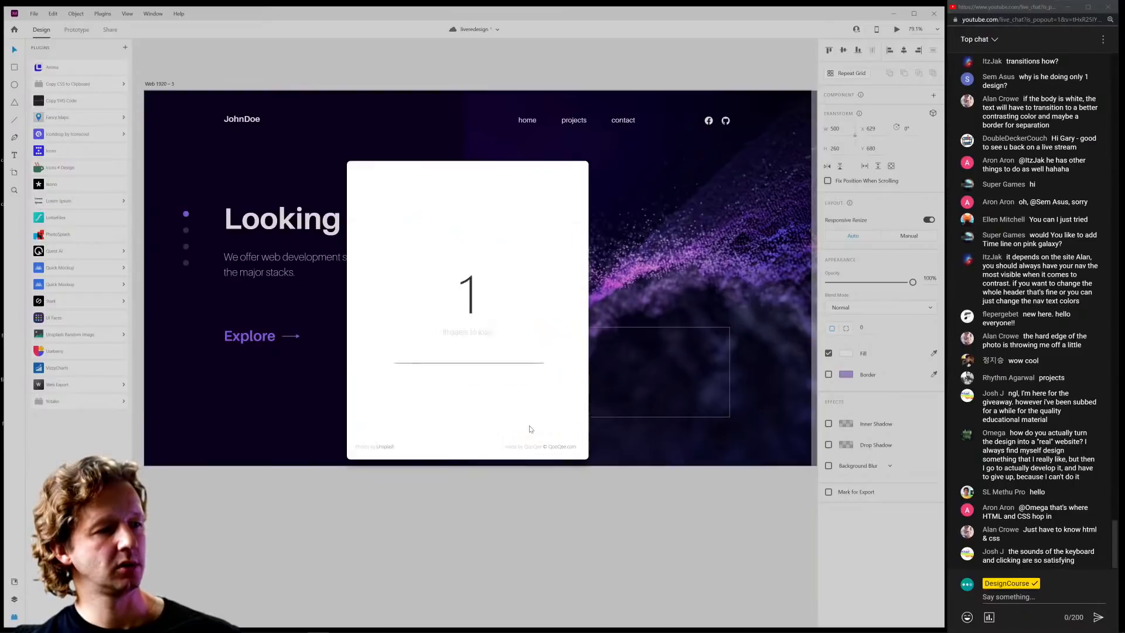
left_click(484, 497)
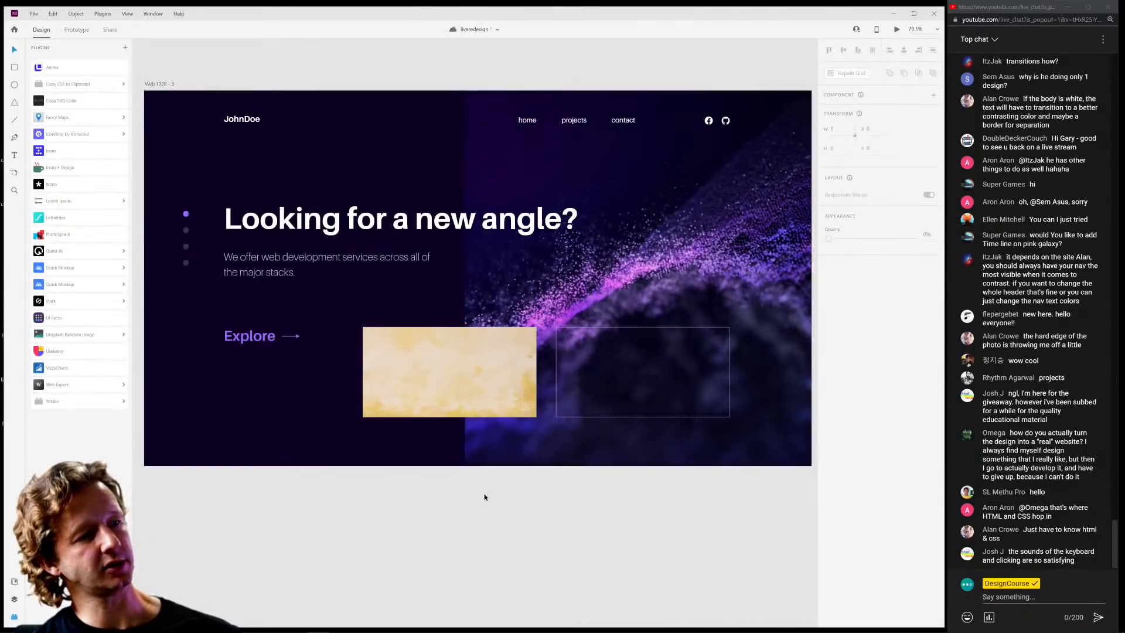
Search PhotoSplash for "space" again and fill the left rectangle with the purple starry Milky Way photo.
left_click(436, 407)
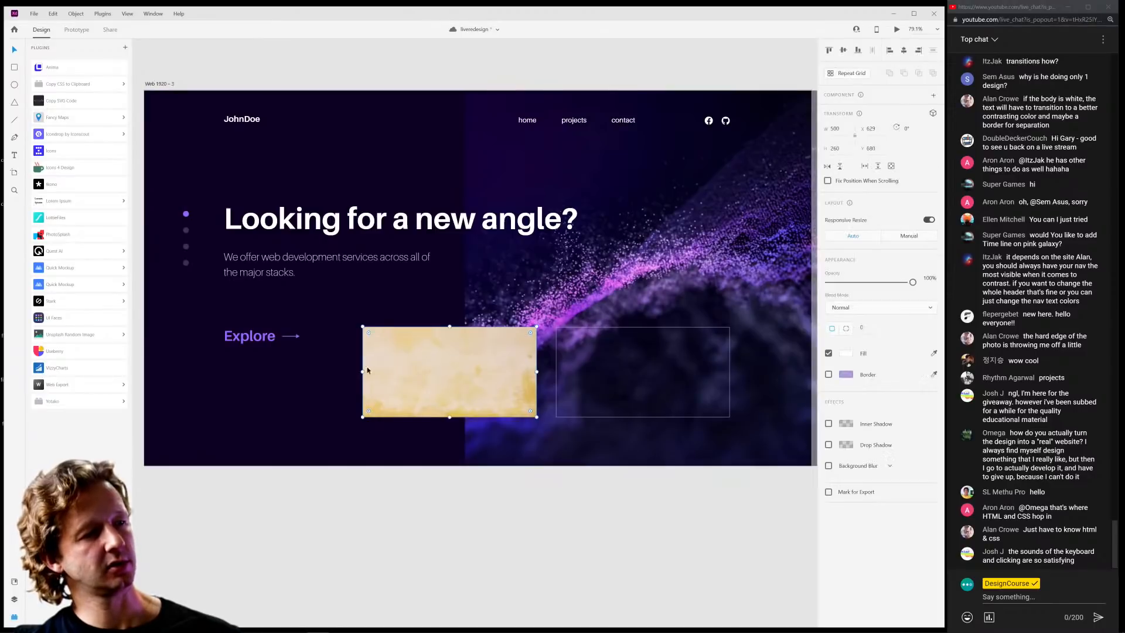
left_click(67, 234)
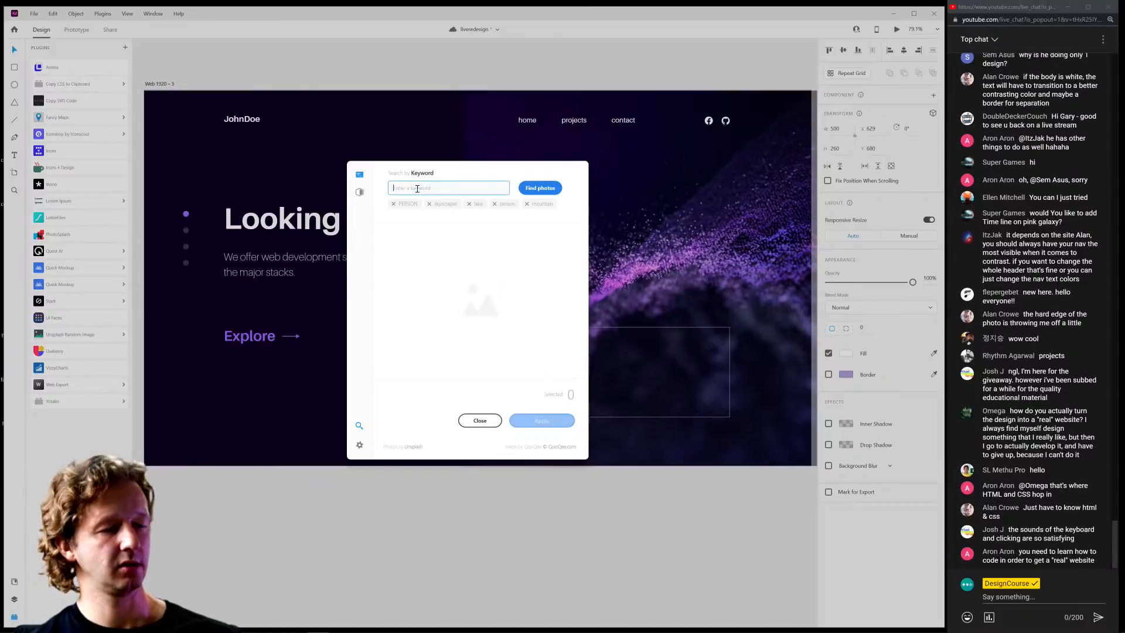
left_click(417, 188)
type("space")
key("Return")
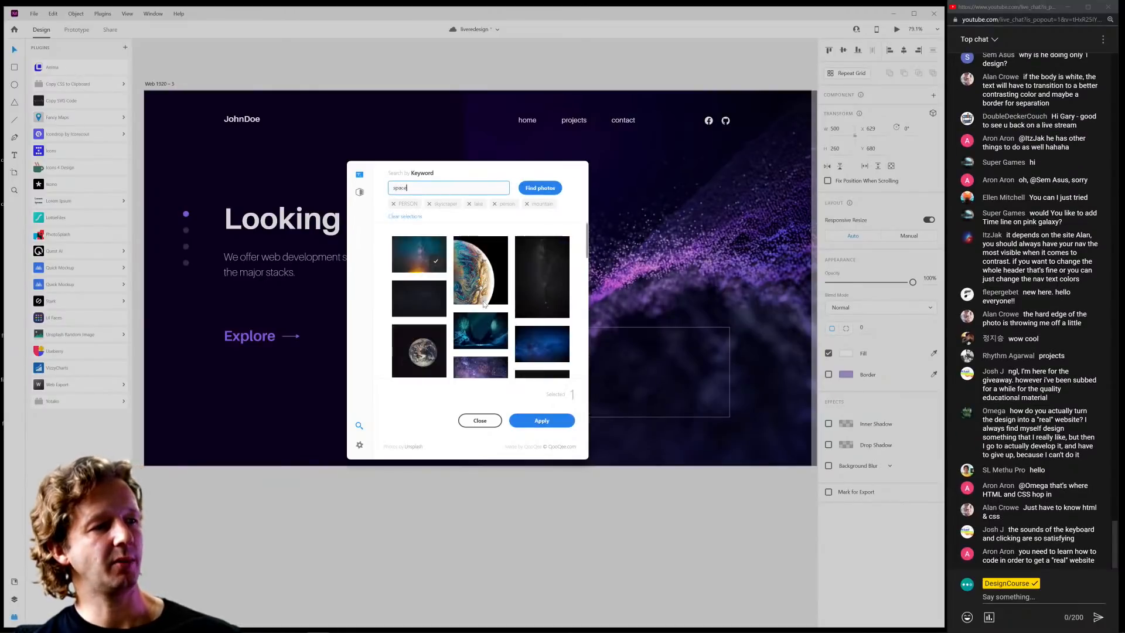
scroll(491, 317, "down", 3)
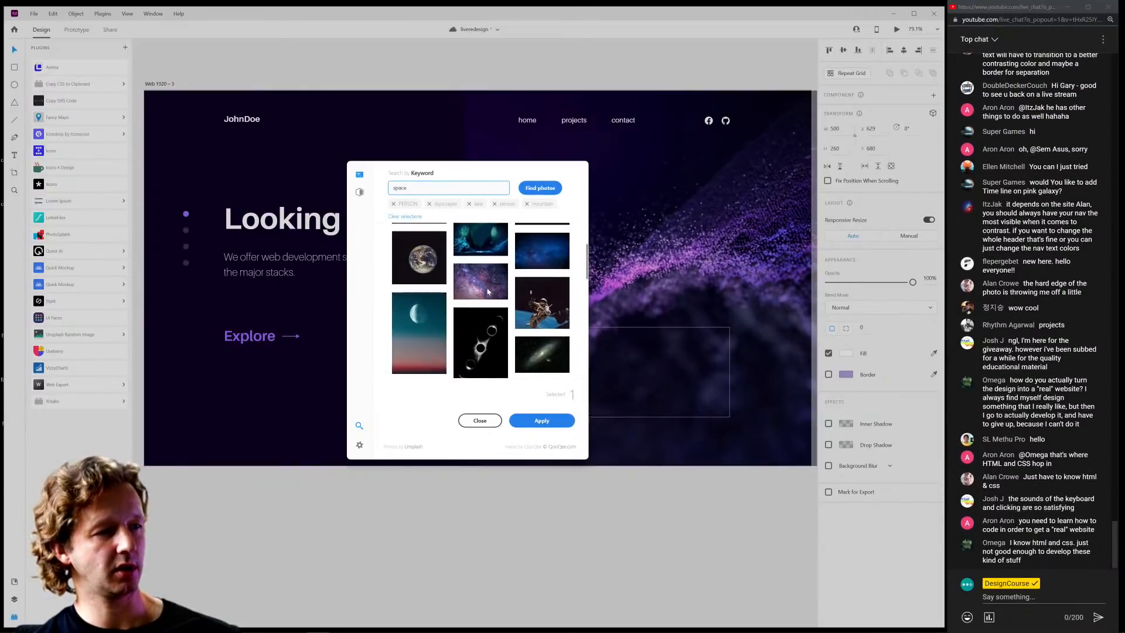
left_click(493, 301)
left_click(529, 419)
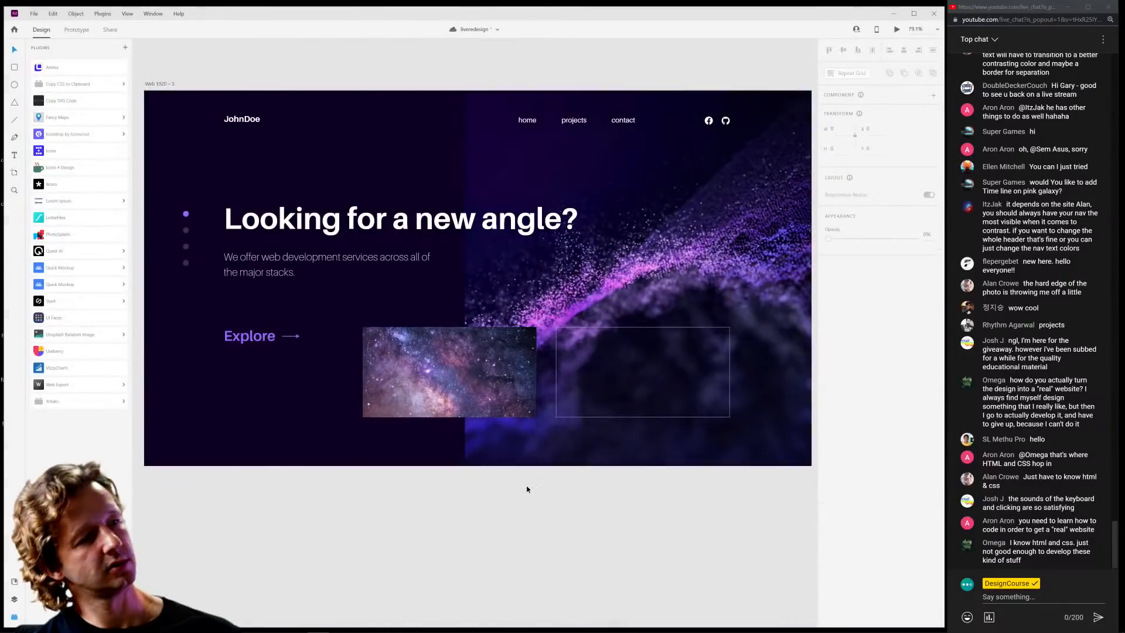
Add a "SpaceX Dev" text title near the upper edge of the left photo rectangle.
left_click(624, 329)
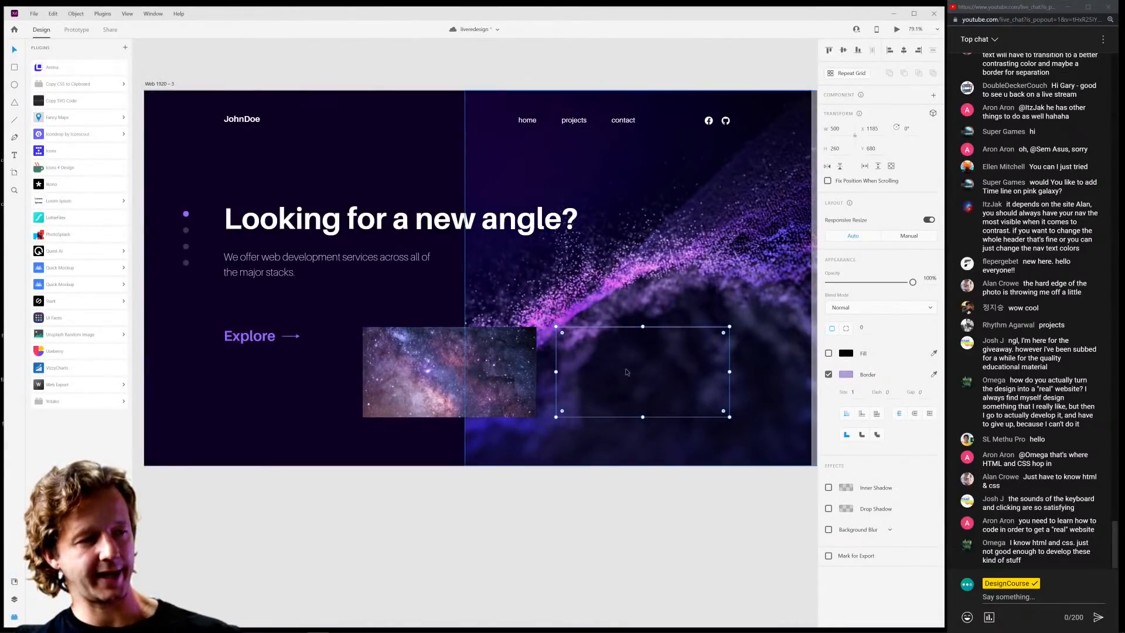
key("t")
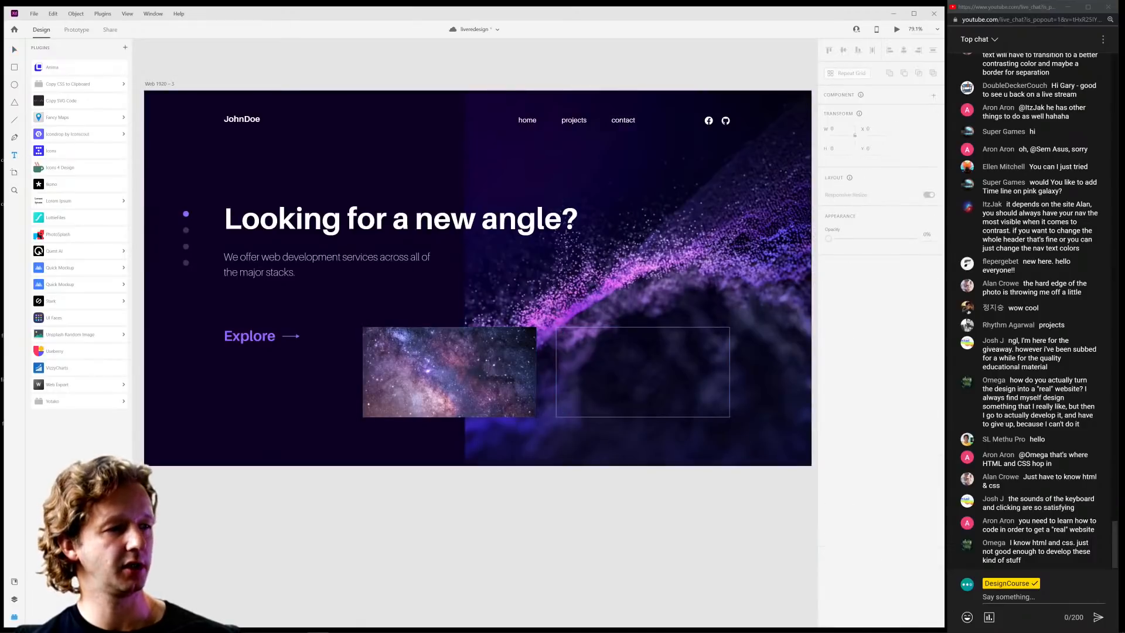
left_click(382, 350)
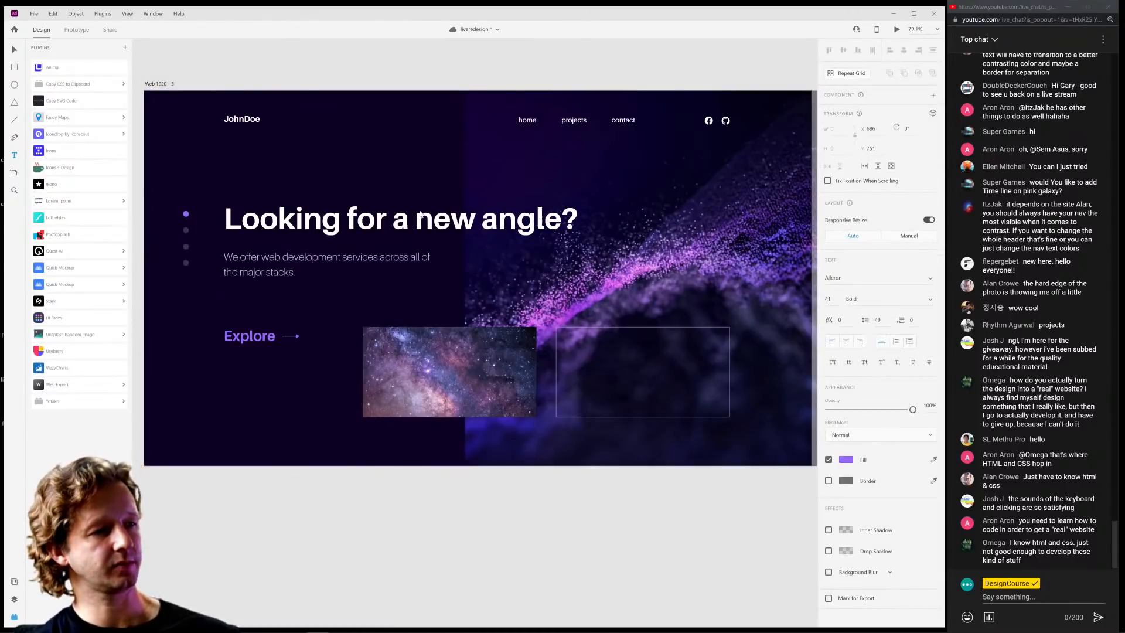
type("Space")
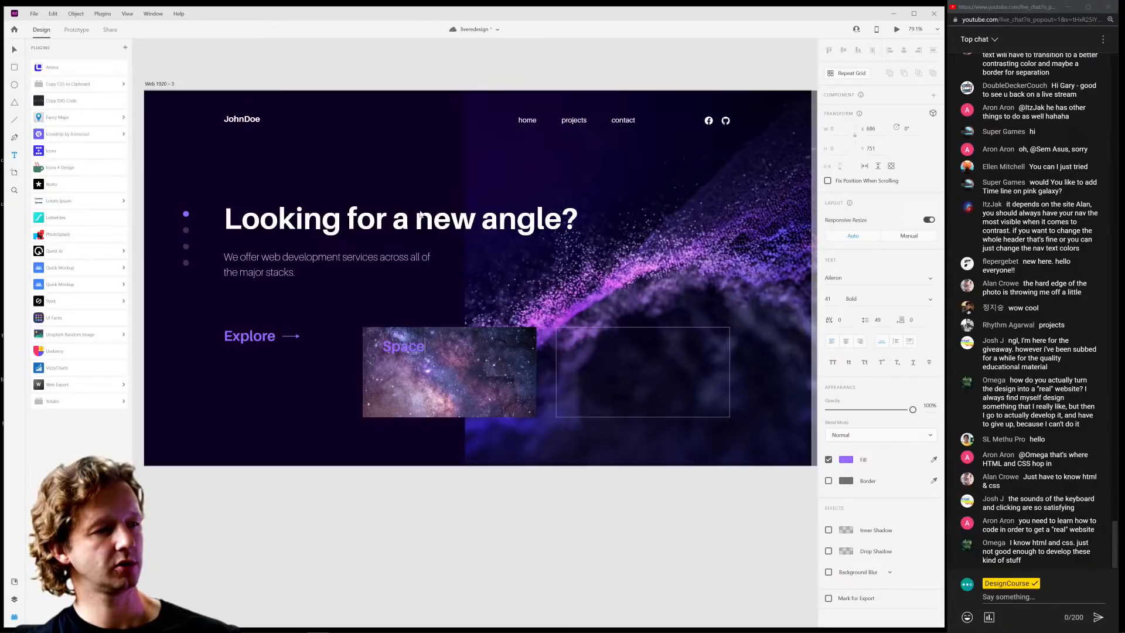
type("X We")
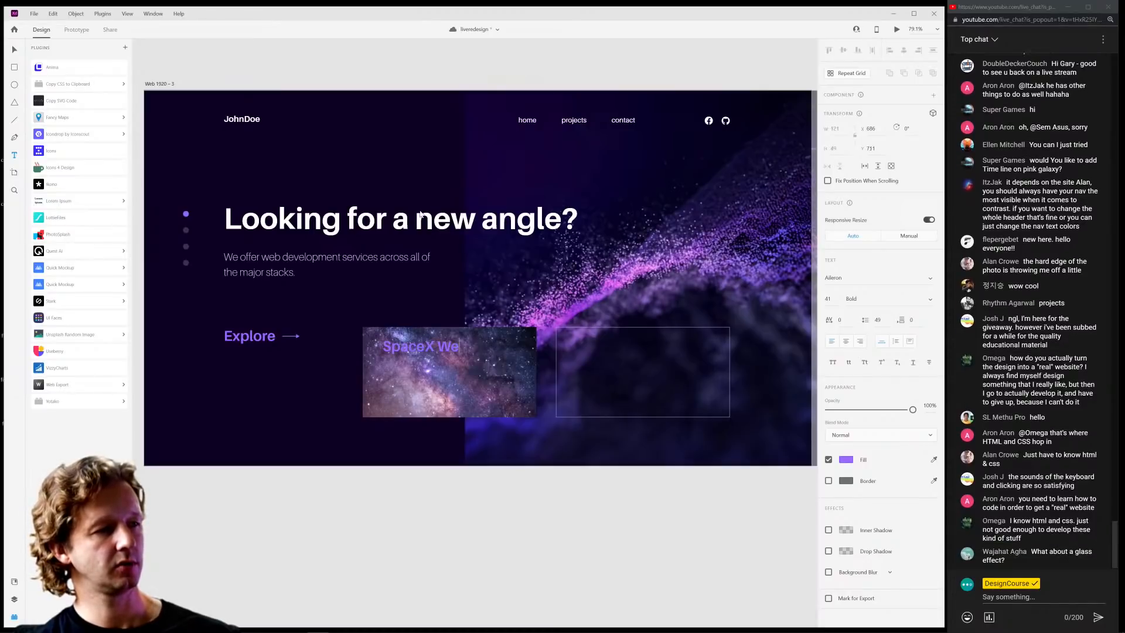
key("BackSpace")
key("BackSpace")
type("Dev")
key("Escape")
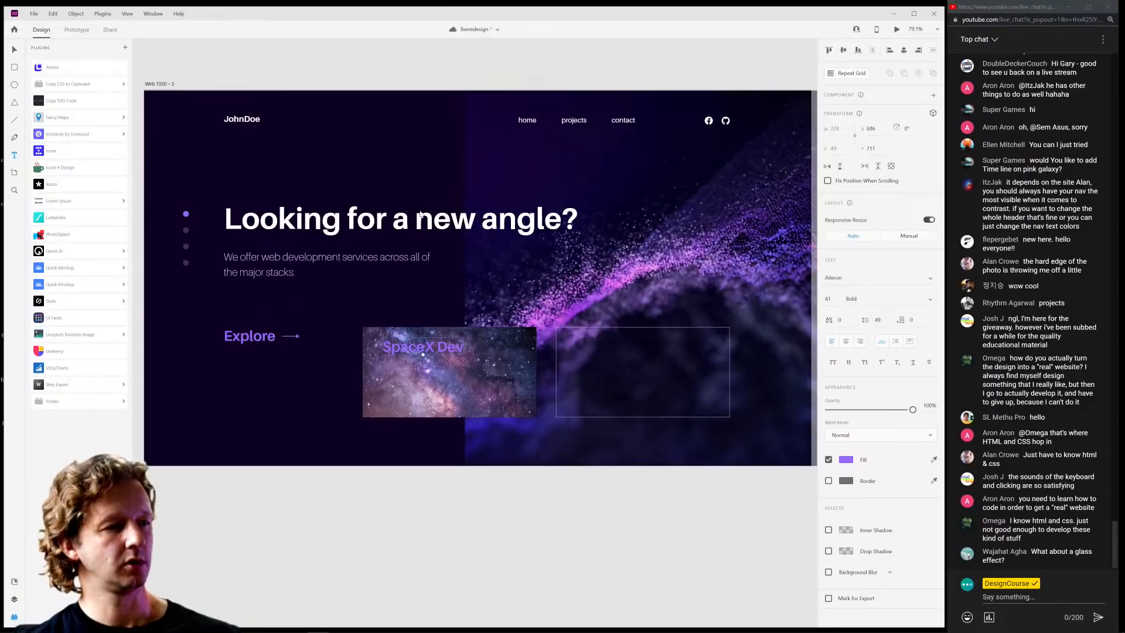
Make the SpaceX Dev title white and move it slightly lower inside the photo rectangle.
left_click(846, 460)
left_click_drag(760, 439, 712, 398)
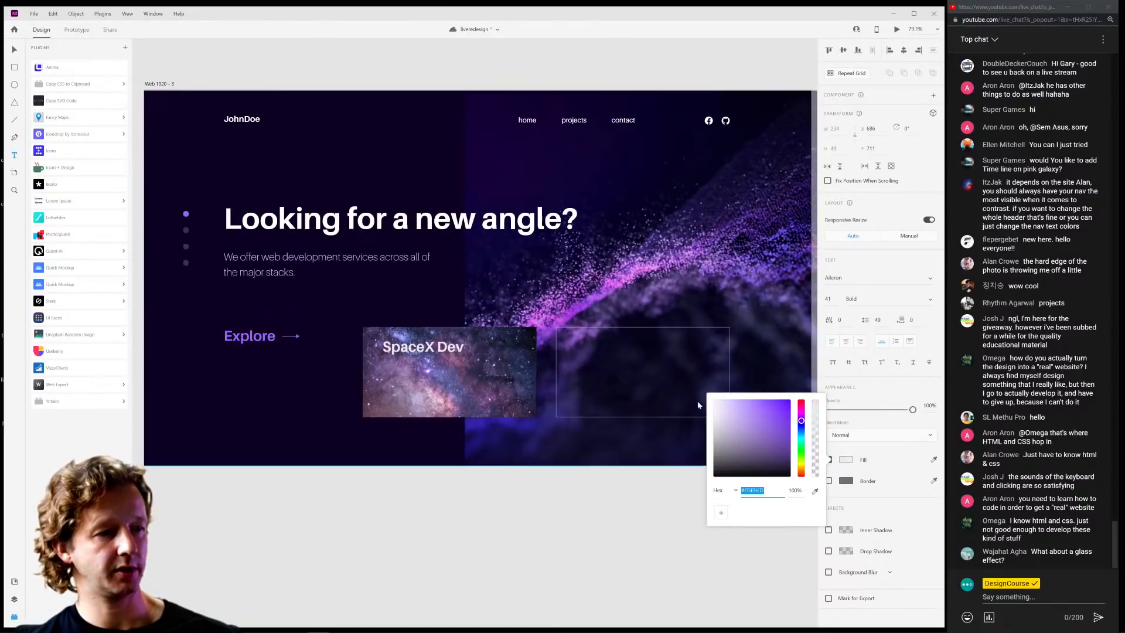
left_click(15, 49)
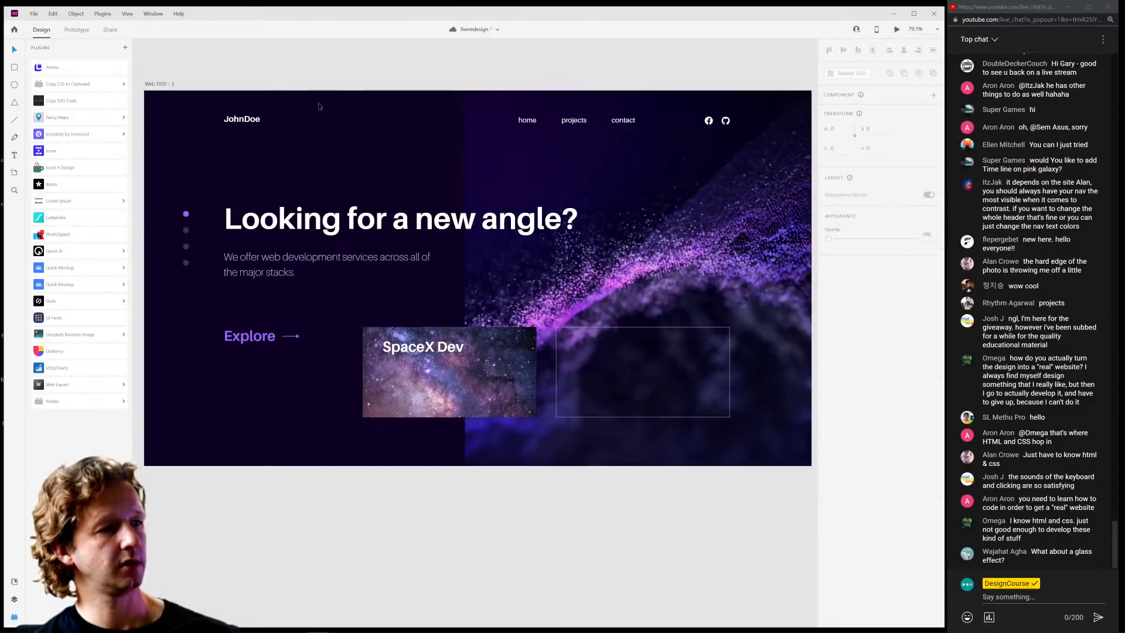
left_click_drag(423, 355, 424, 362)
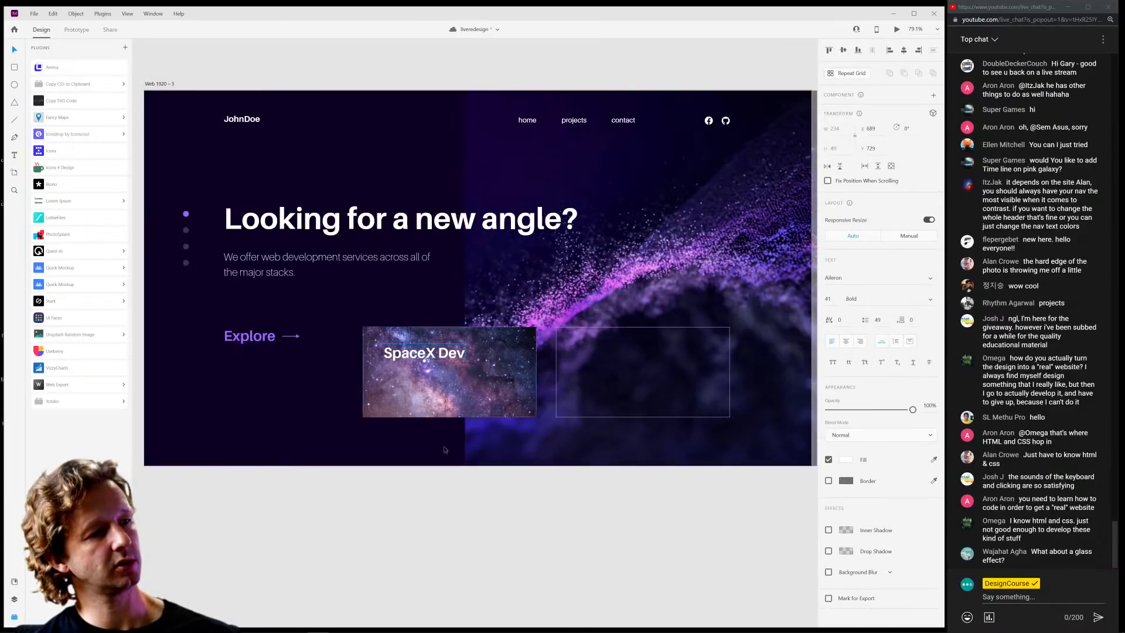
left_click(460, 497)
Duplicate the SpaceX Dev title just below itself and set the copy to size 20 in Regular weight.
left_click(418, 371)
left_click(413, 356)
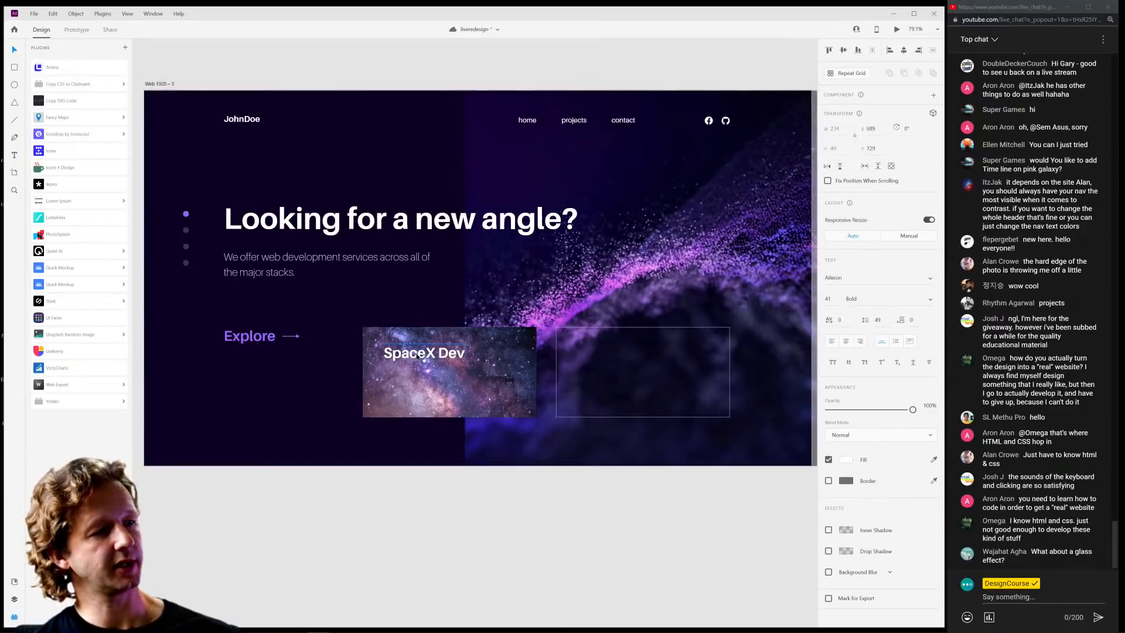
left_click_drag(413, 356, 414, 373)
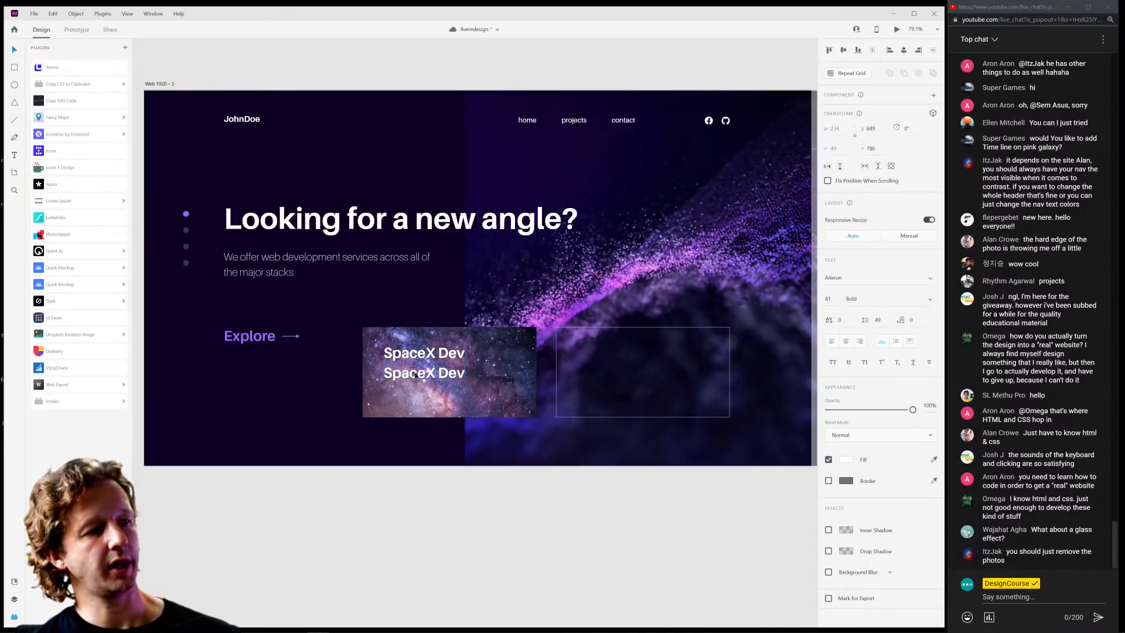
double_click(415, 374)
left_click(830, 299)
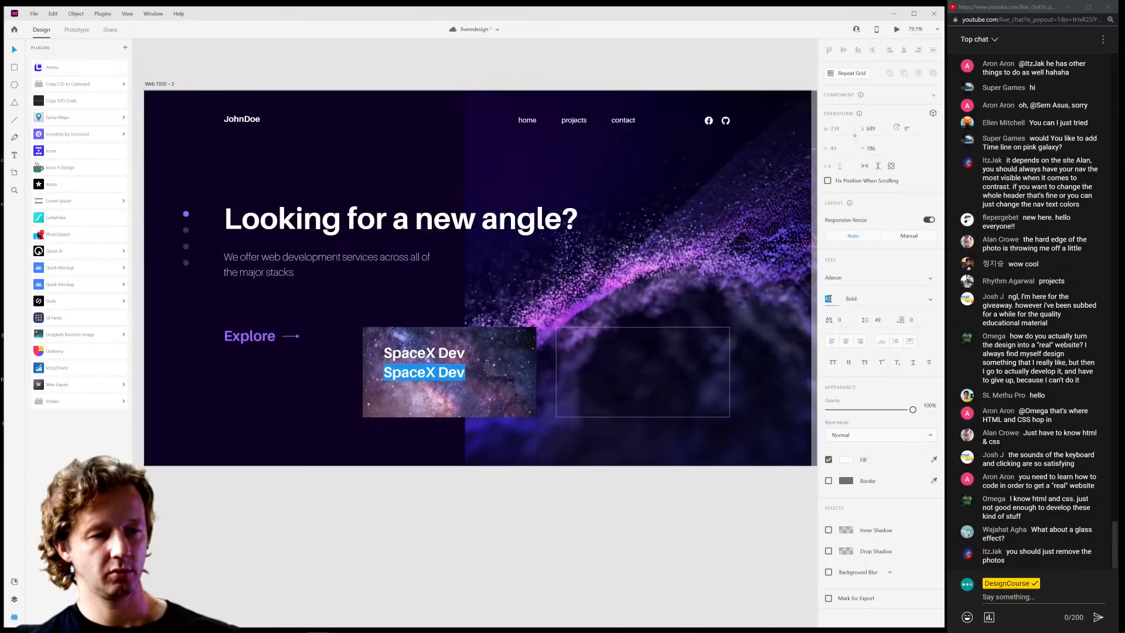
type("20")
key("Return")
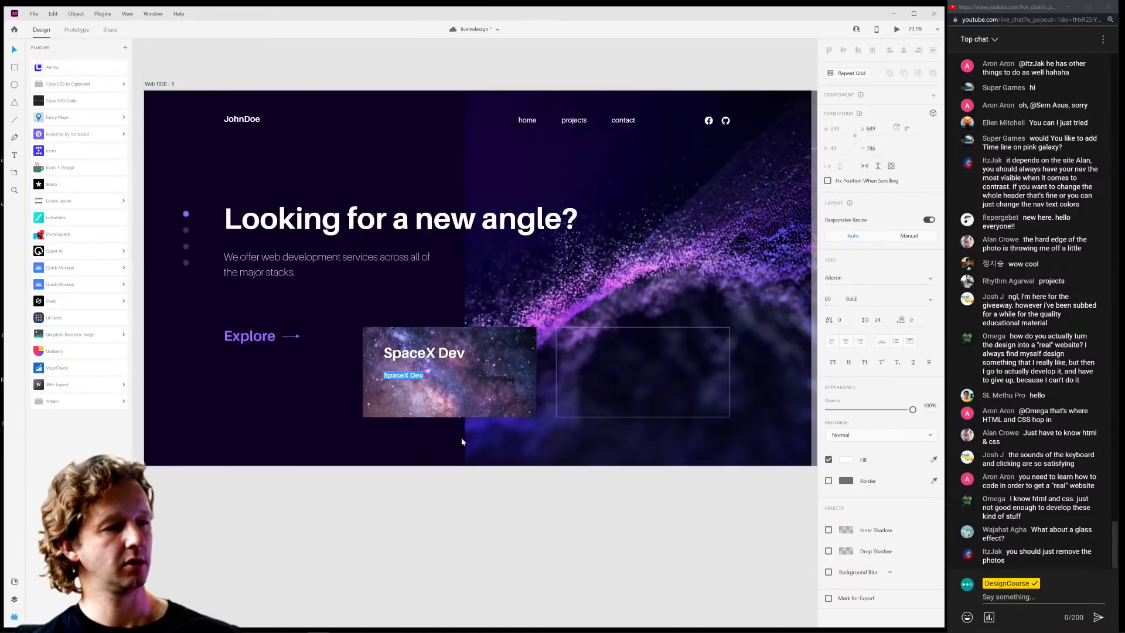
left_click(930, 300)
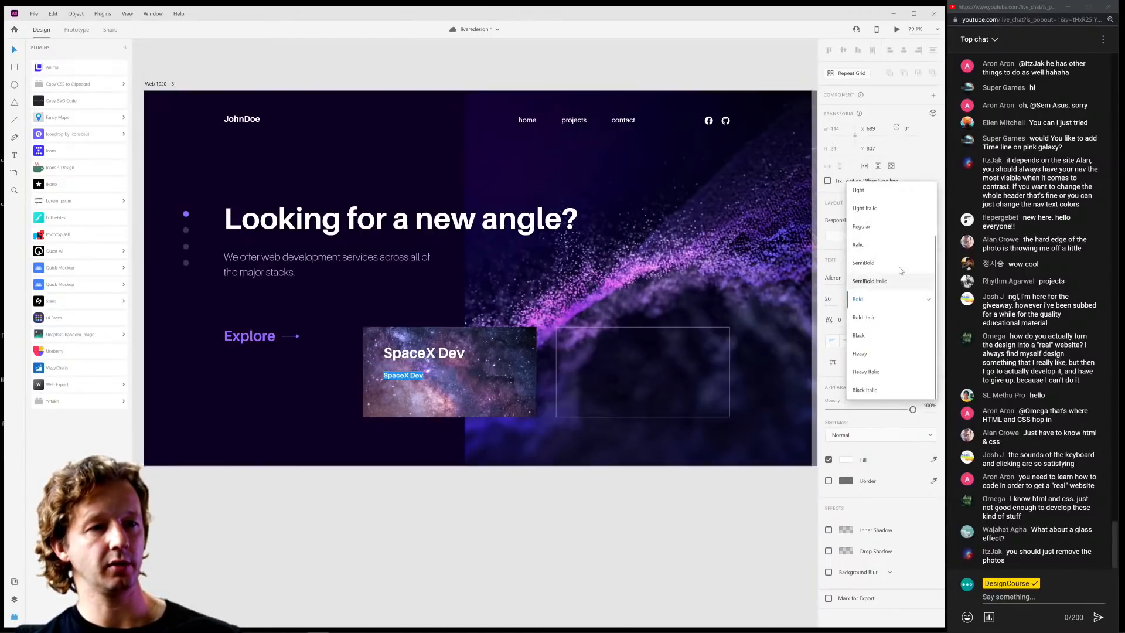
left_click(896, 227)
key("Return")
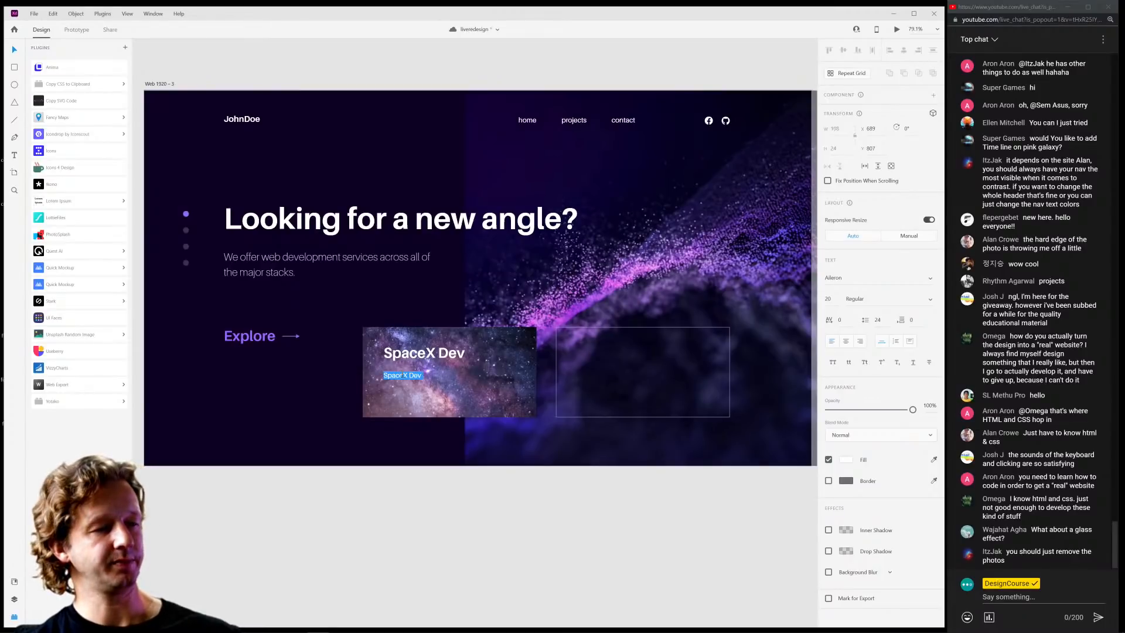
Replace the smaller copy's text with "Backend development for the world's premiere space agency".
type("Backend de")
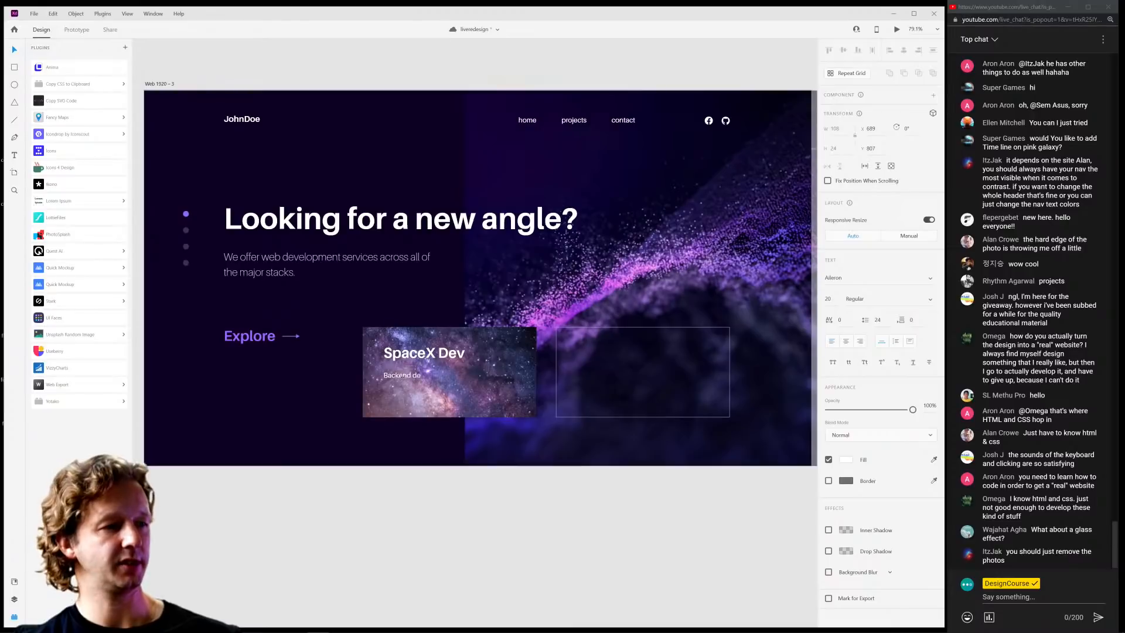
type("velopment for the worl")
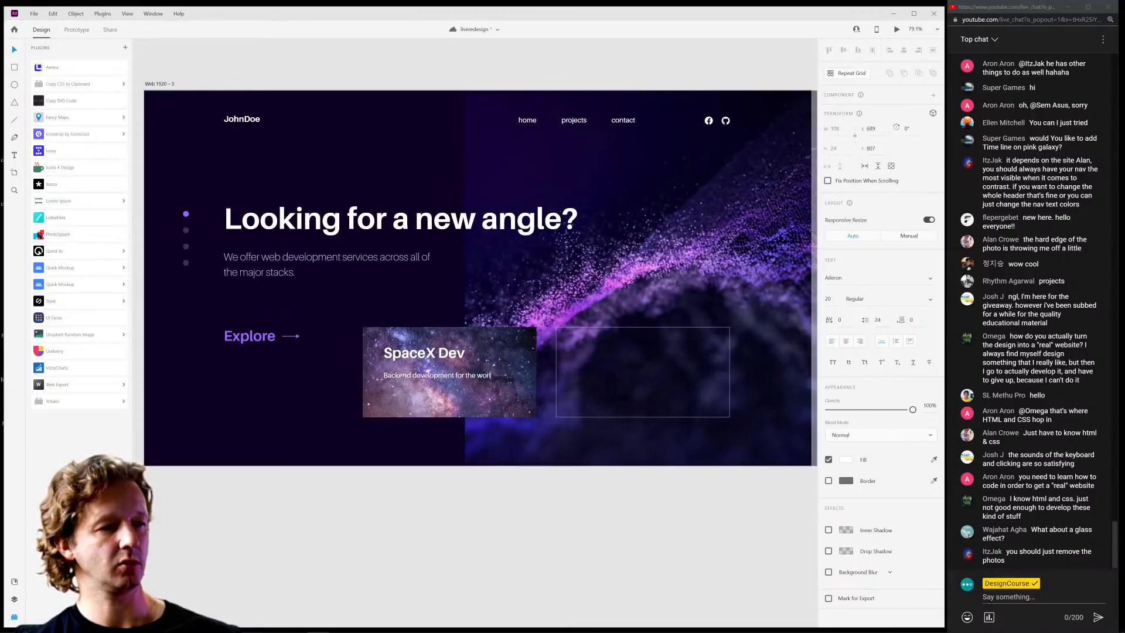
type("d's premier")
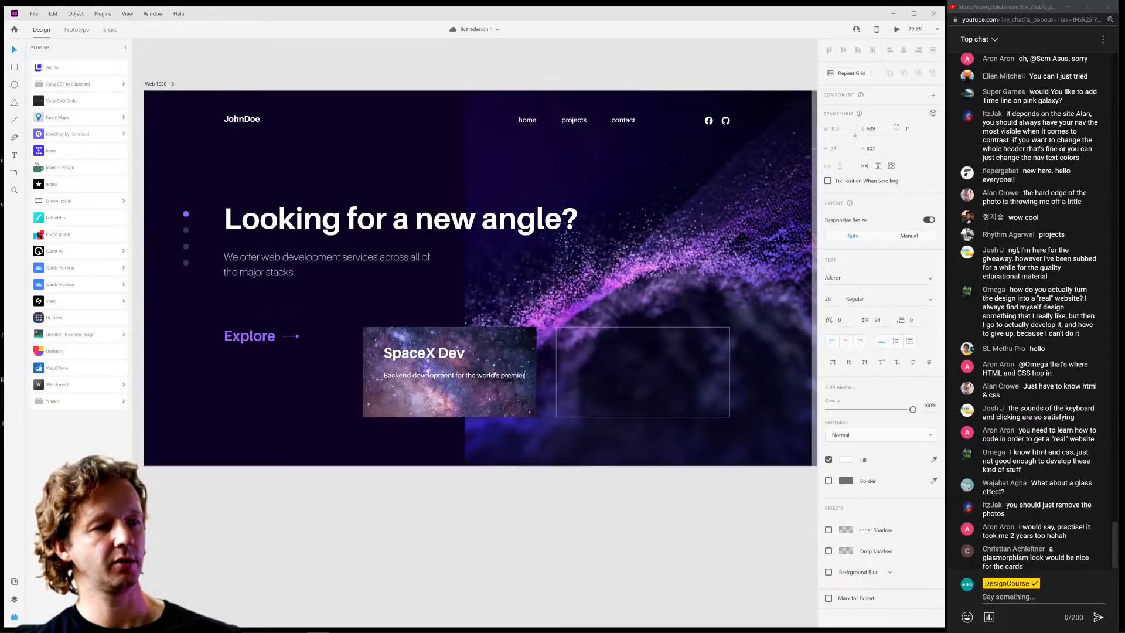
type("e")
type(" space agency")
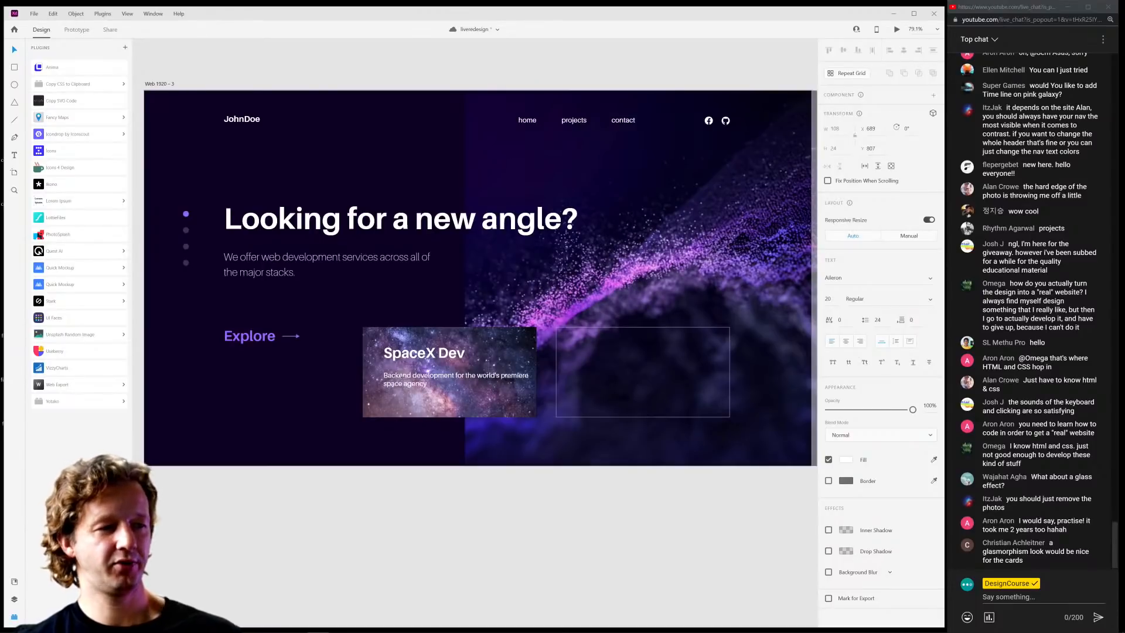
key("Escape")
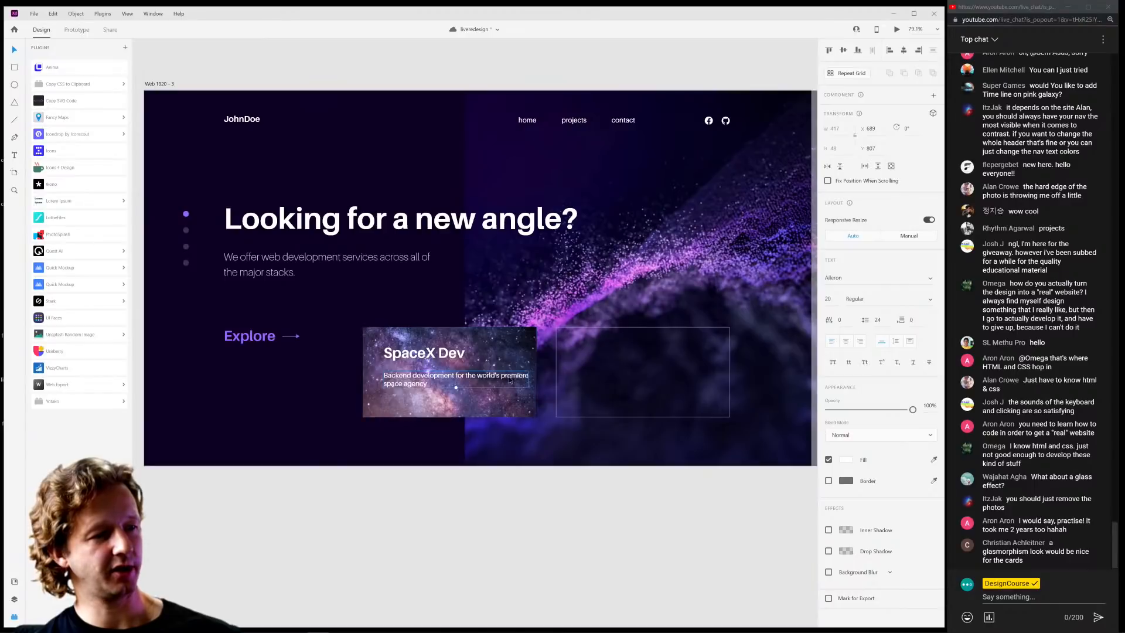
key("Escape")
Make the description a wrapping text box about 398 px wide, with a space instead of its manual line break.
left_click(475, 378)
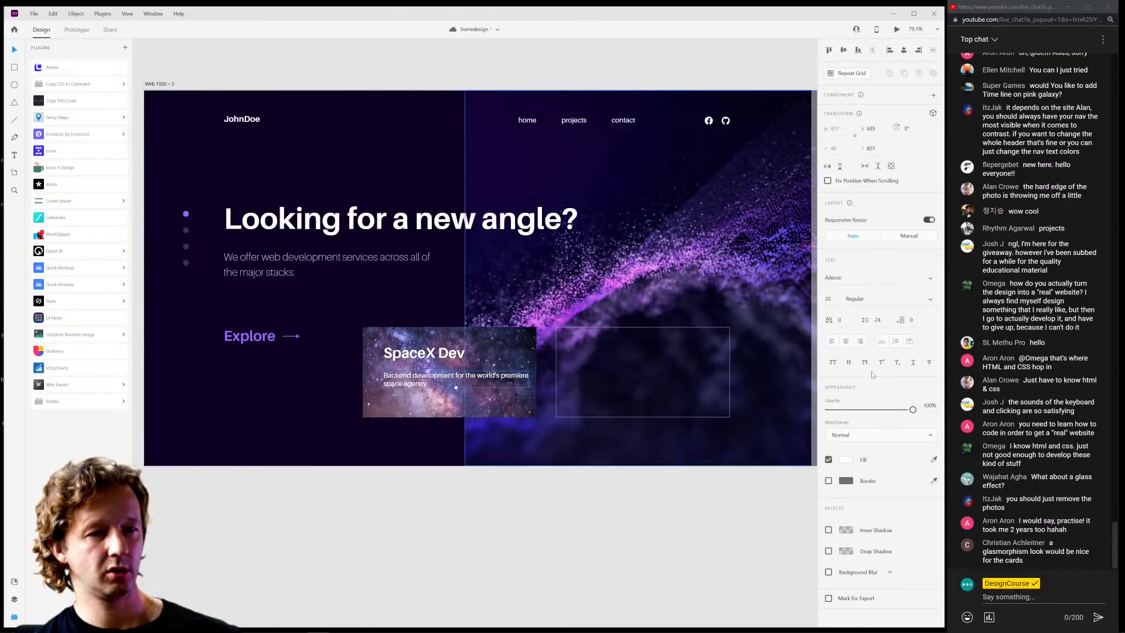
left_click(896, 345)
left_click_drag(529, 382, 555, 382)
double_click(425, 387)
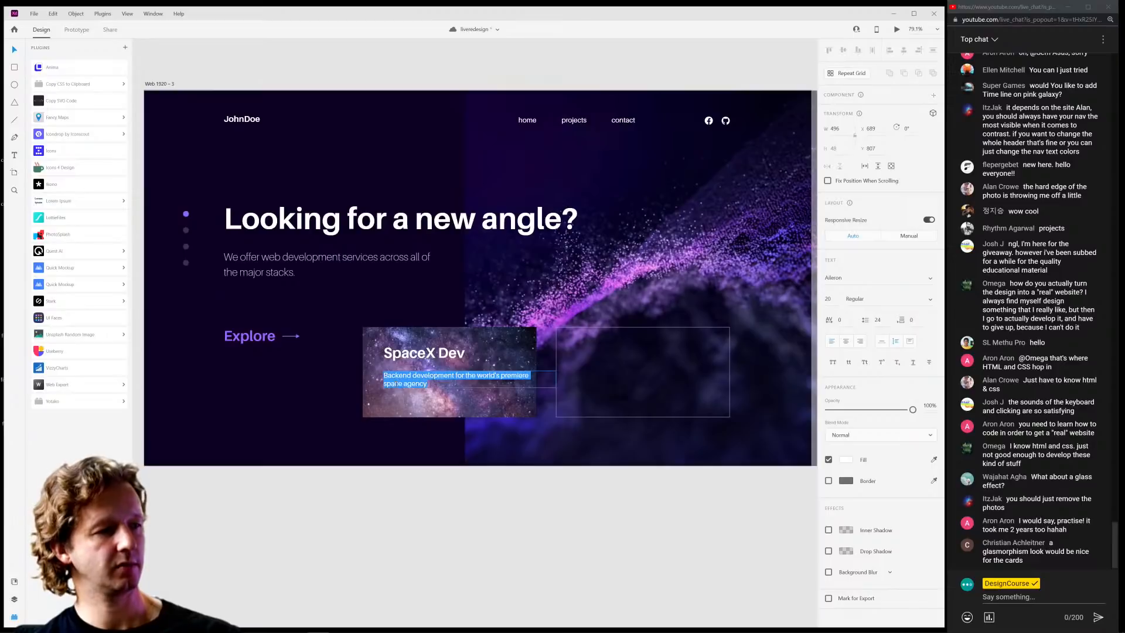
left_click(385, 383)
key("BackSpace")
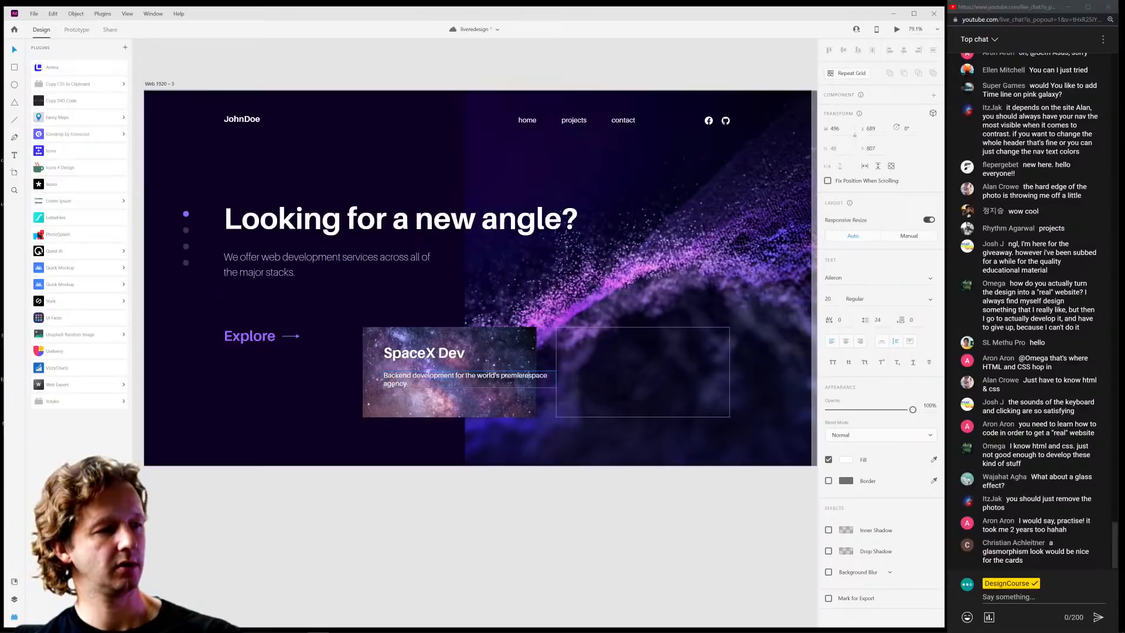
key("Escape")
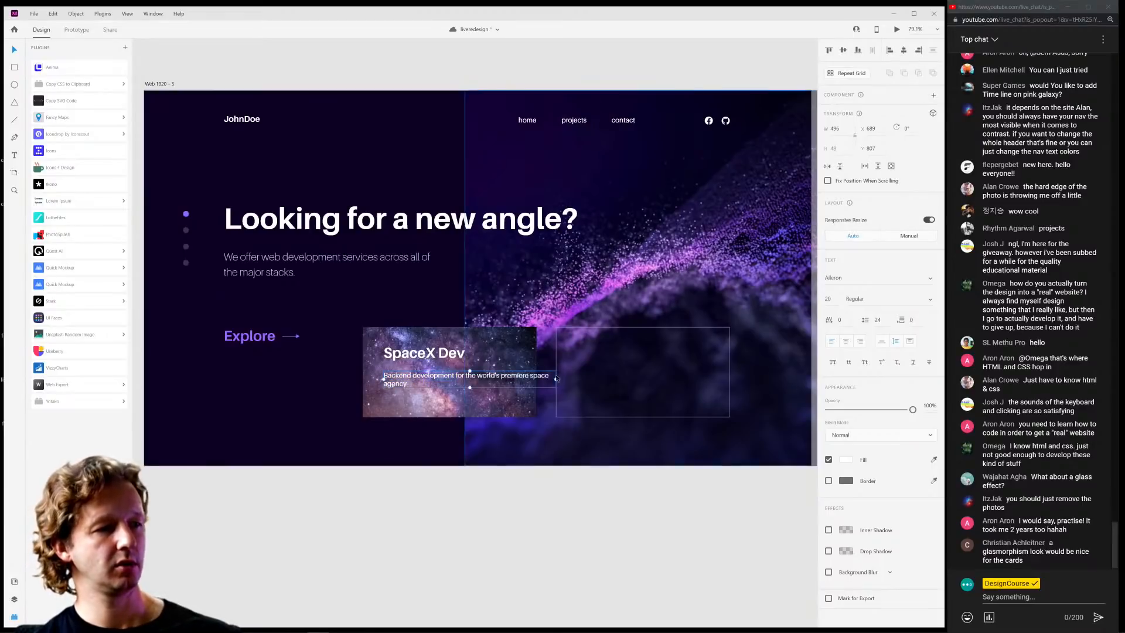
left_click_drag(557, 378, 521, 383)
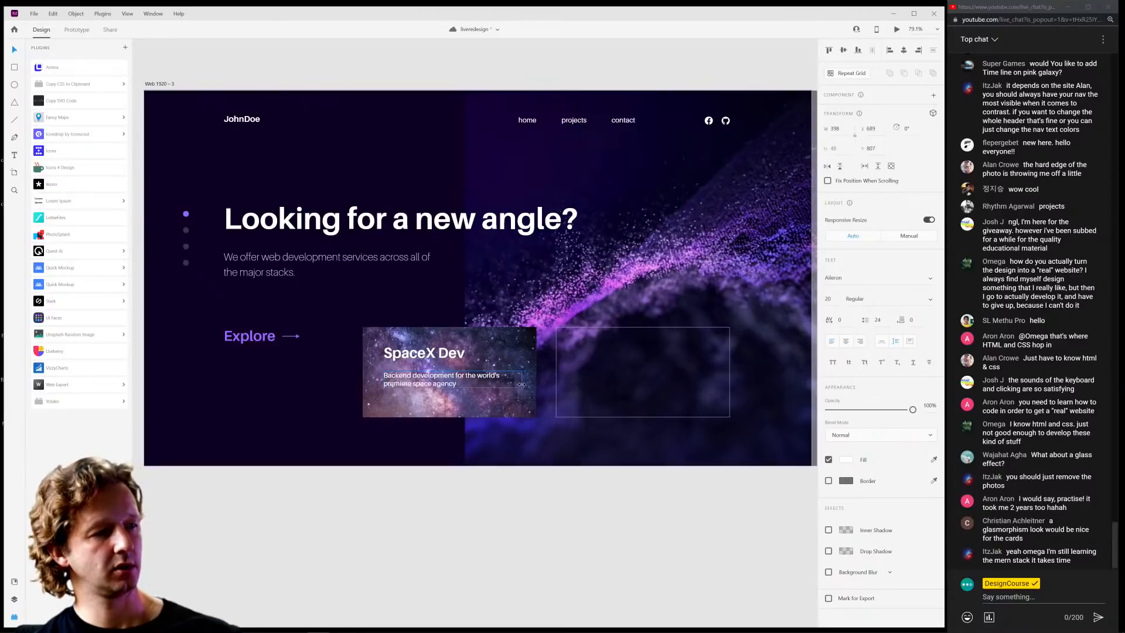
left_click(521, 515)
Overlay the left photo with a duplicate rectangle beneath the text, filled black at 41% opacity.
scroll(537, 473, "up", 3, "ctrl")
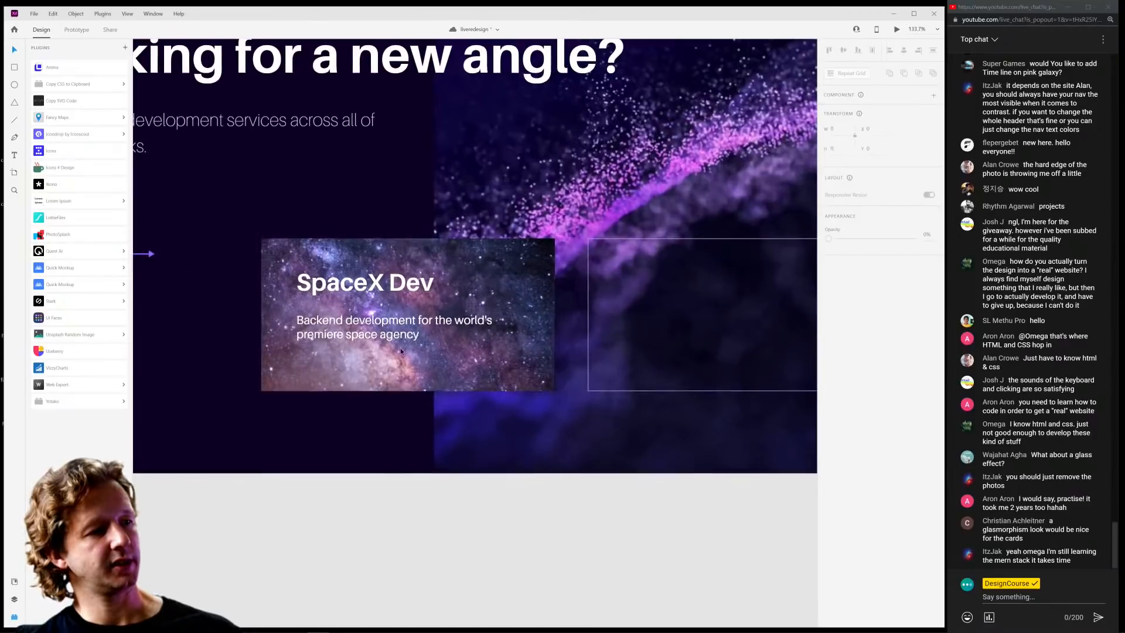
left_click(401, 351)
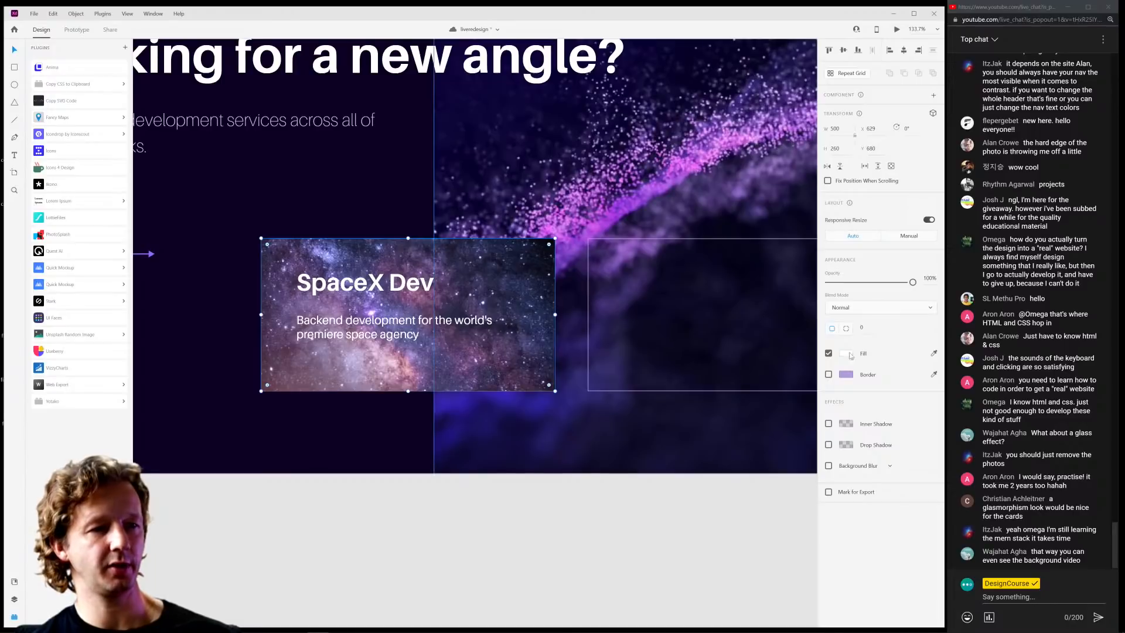
left_click(829, 353)
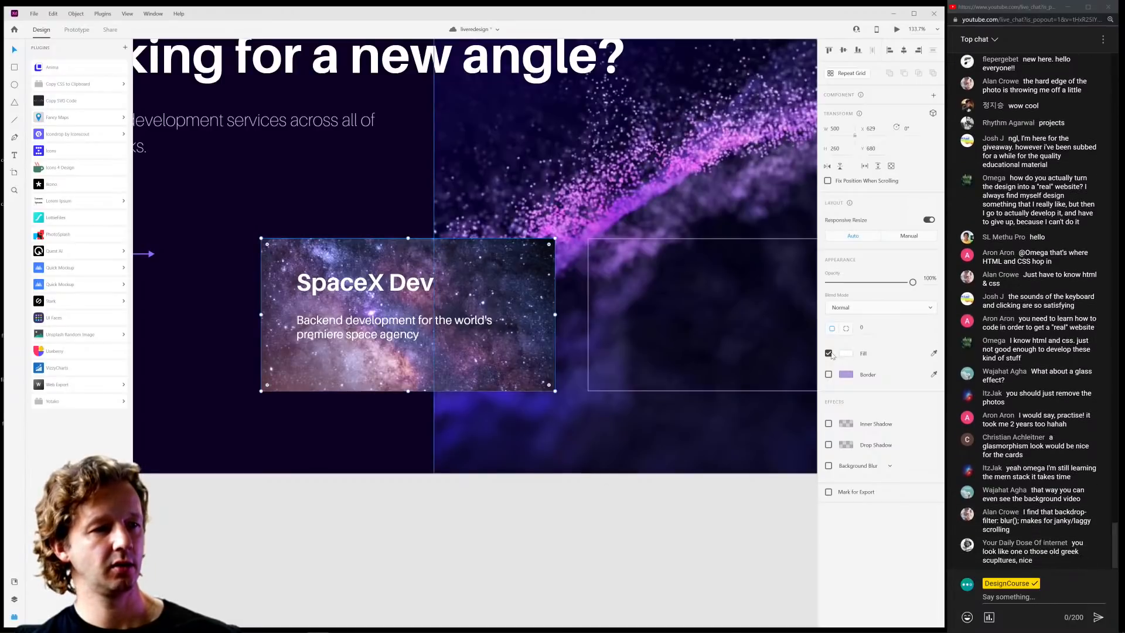
left_click(13, 601)
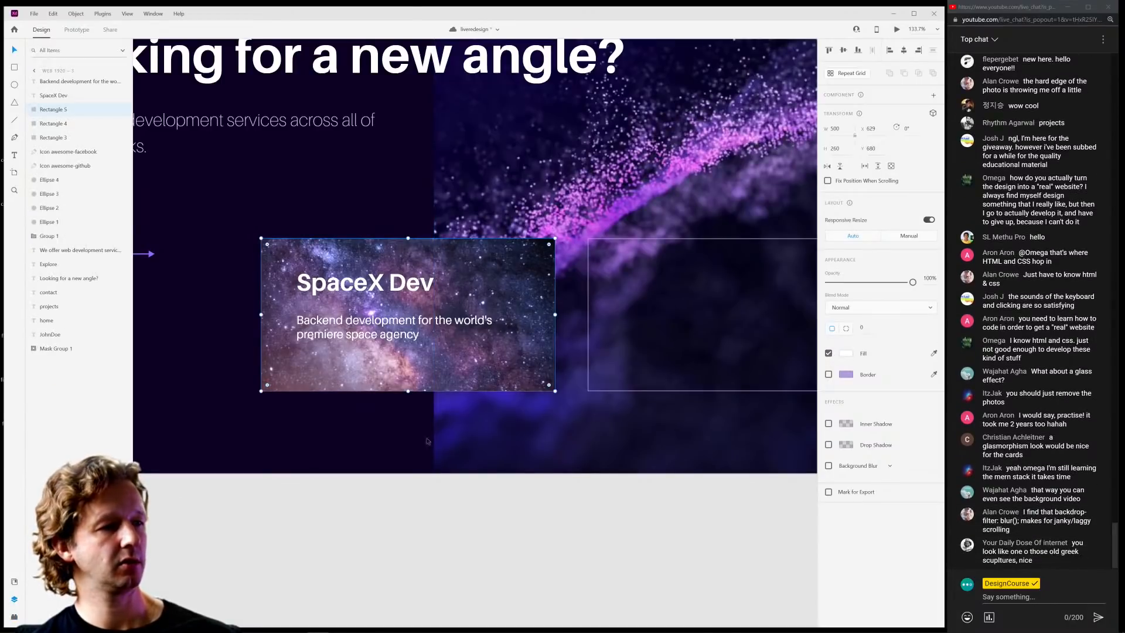
left_click(828, 354)
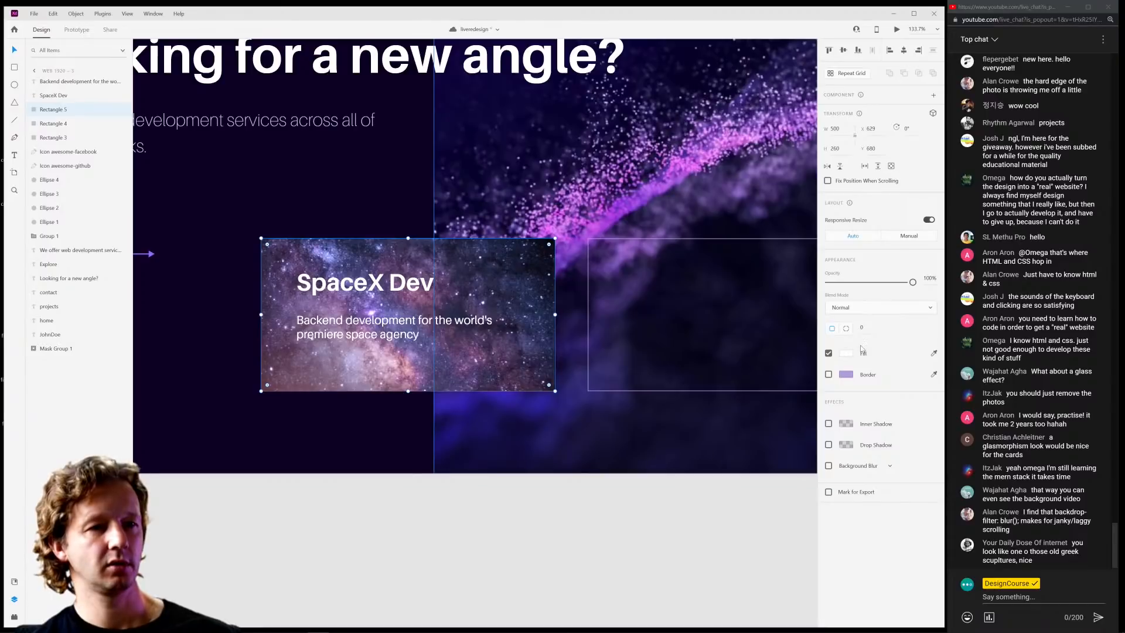
left_click(846, 354)
left_click(770, 353)
left_click_drag(770, 352, 788, 379)
left_click(883, 514)
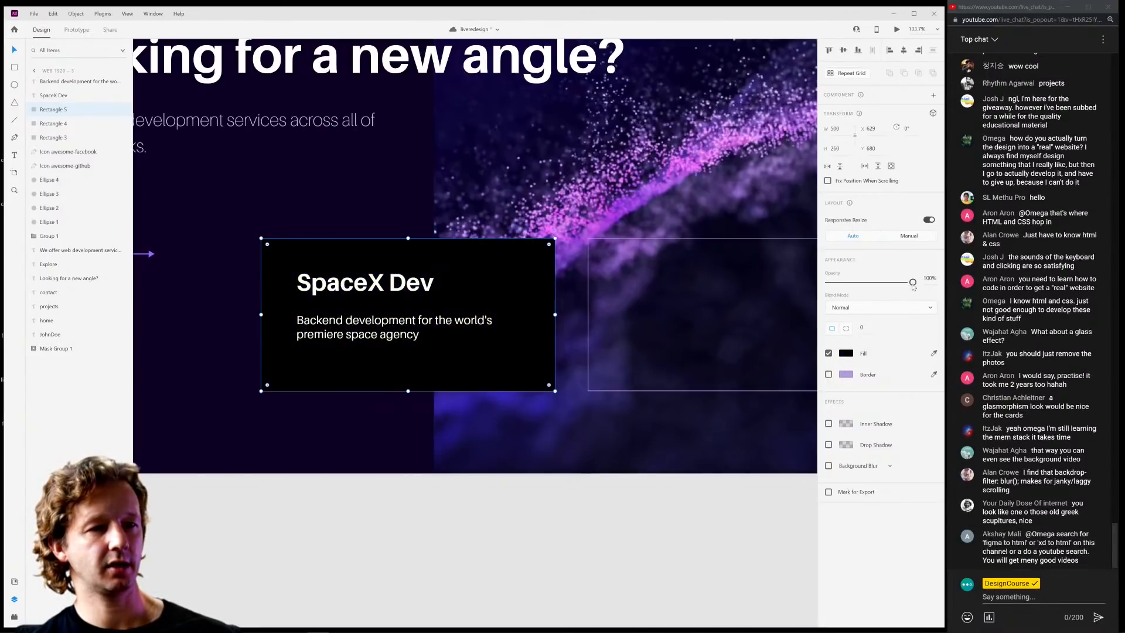
left_click_drag(912, 282, 864, 293)
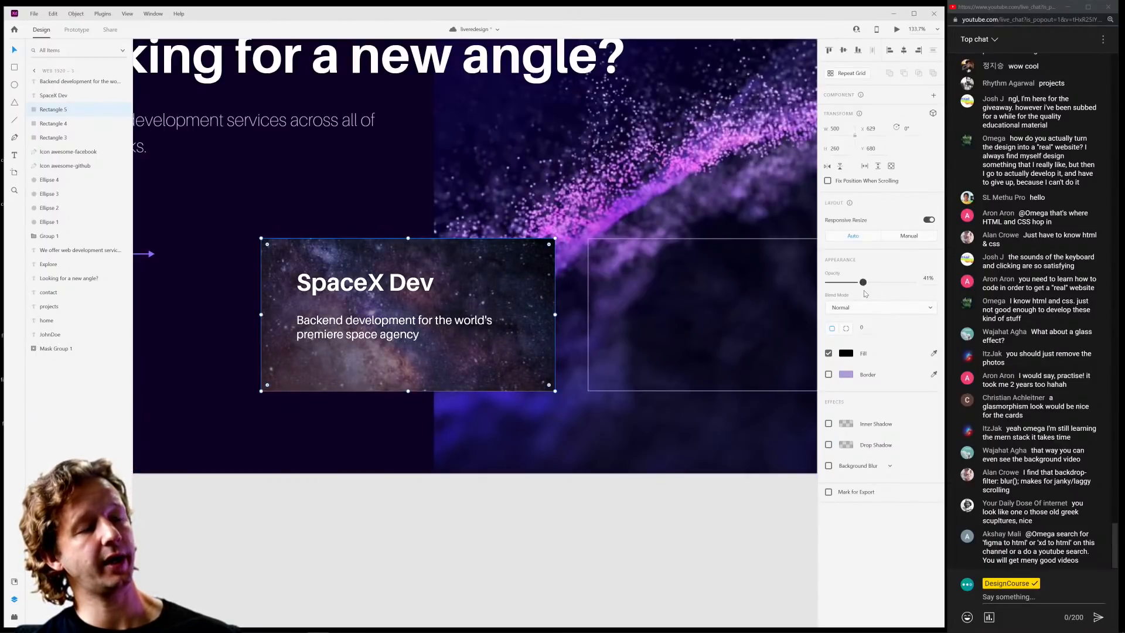
left_click(392, 527)
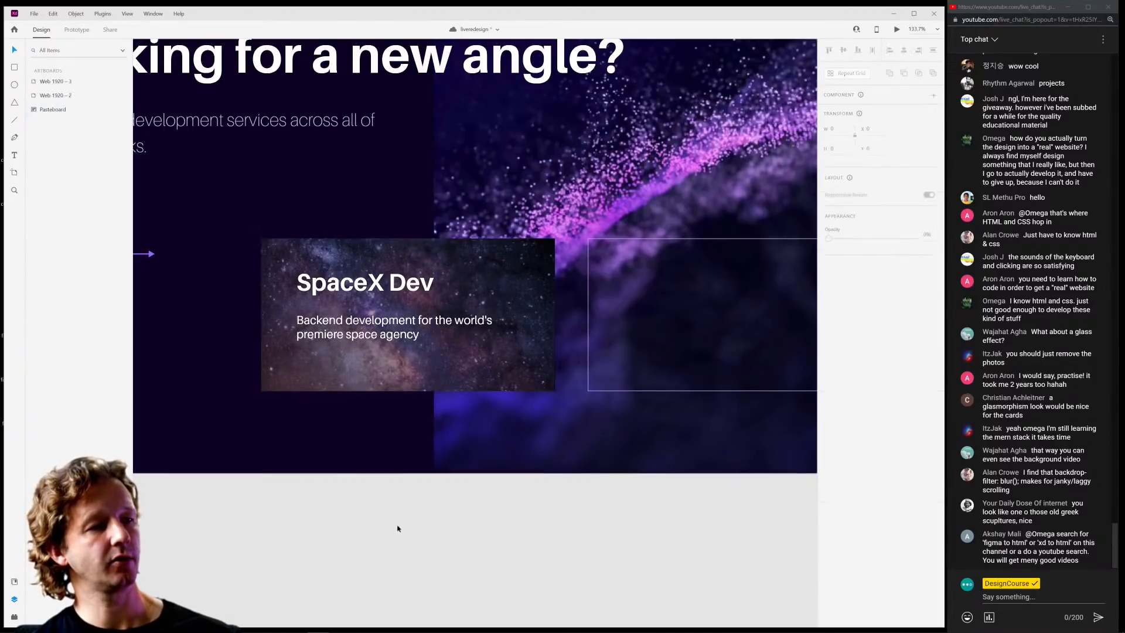
scroll(388, 526, "down", 3)
scroll(377, 545, "up", 3)
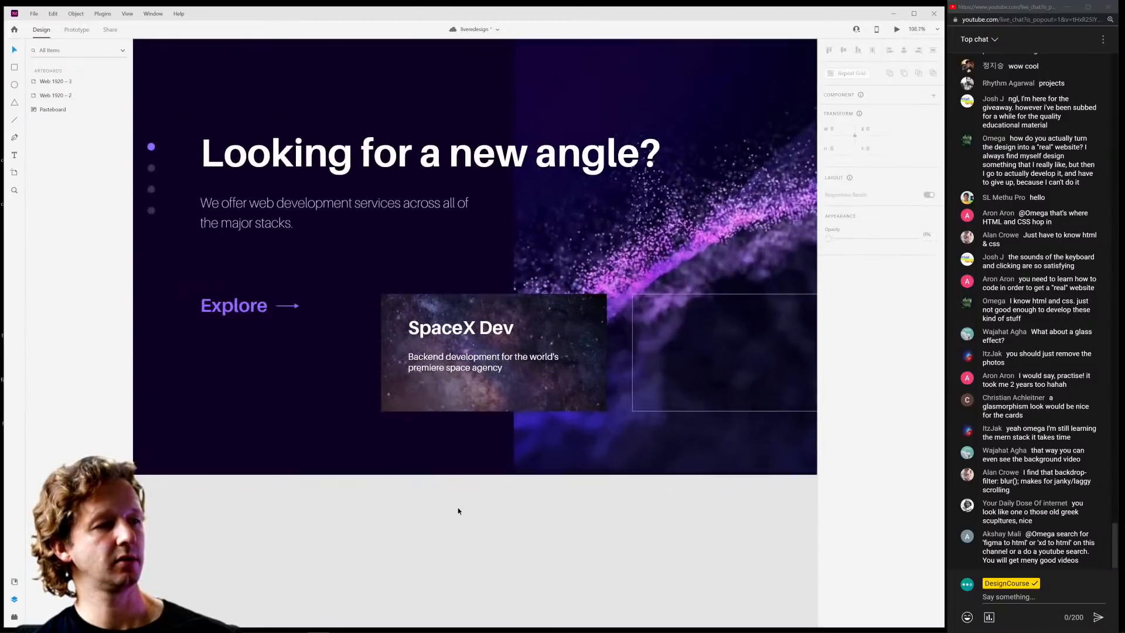
scroll(455, 518, "down", 2)
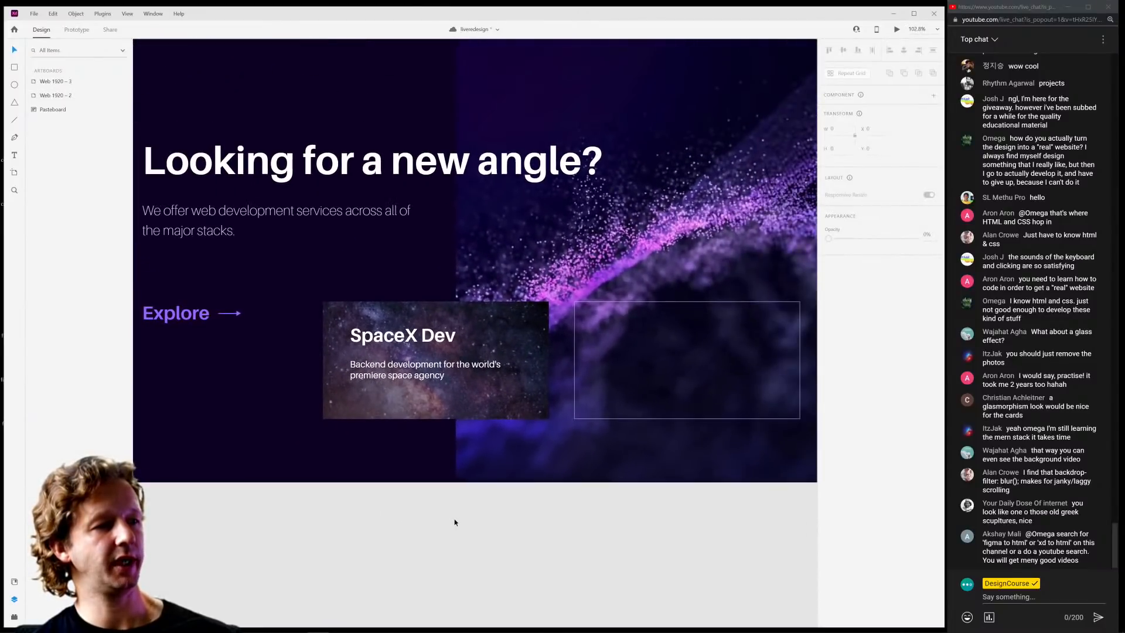
Move the SpaceX Dev title and its description together slightly lower in the left card, to Y 743.
left_click(424, 375)
left_click(394, 340, "shift")
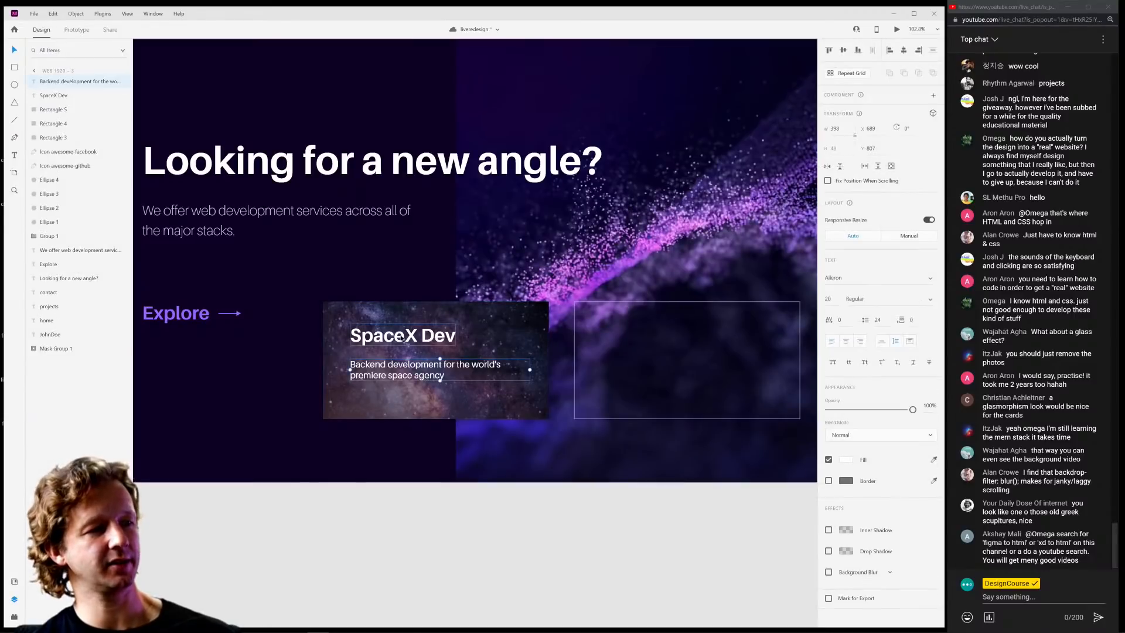
left_click_drag(392, 341, 390, 347)
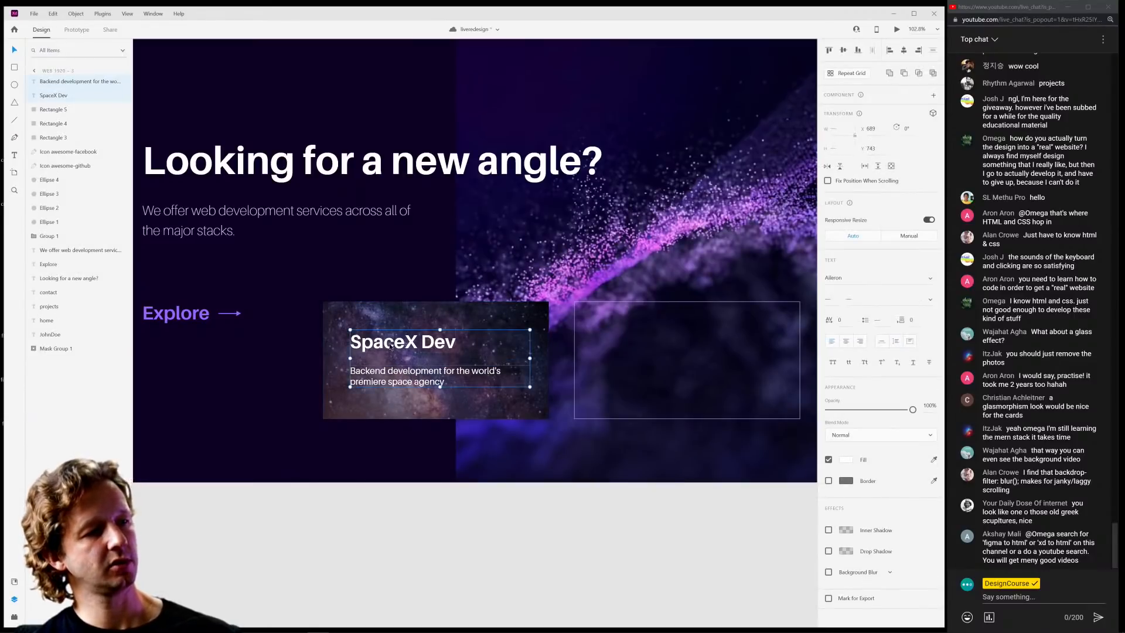
Duplicate the title and description pair and place the copy inside the right outlined box at X 1249, Y 743.
left_click_drag(525, 520, 394, 502)
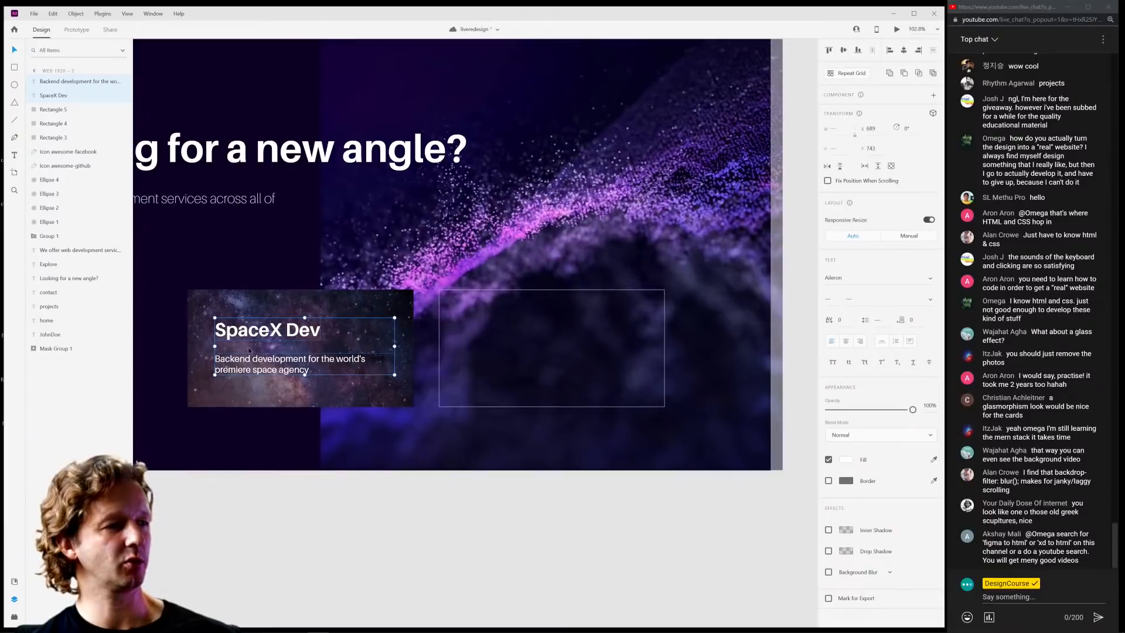
key("ctrl+d")
left_click_drag(244, 332, 499, 332)
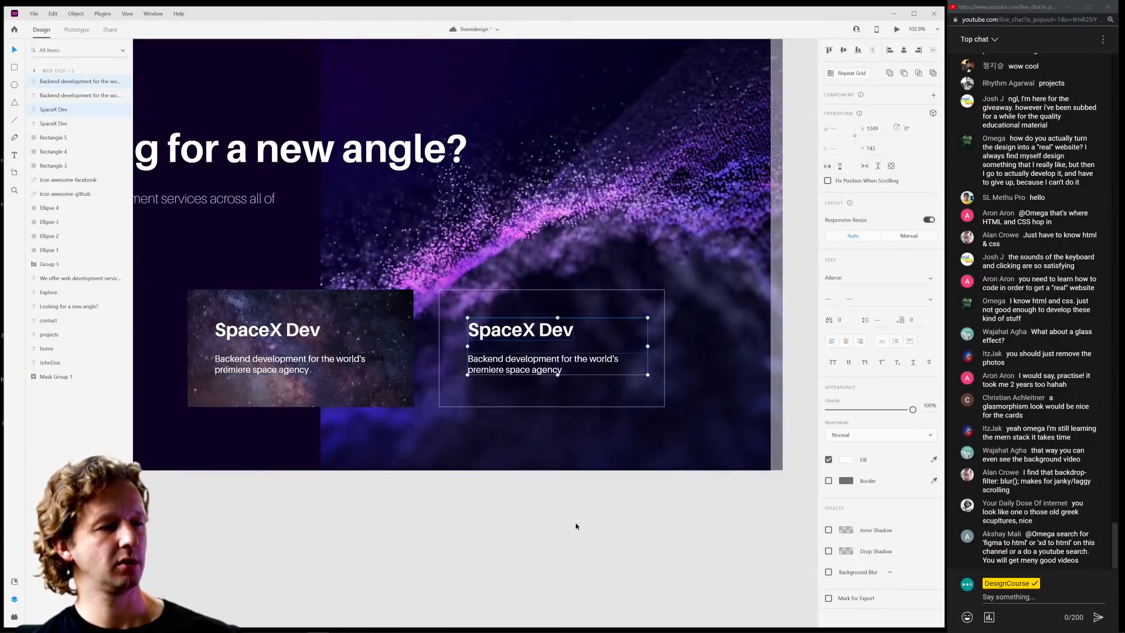
left_click(524, 520)
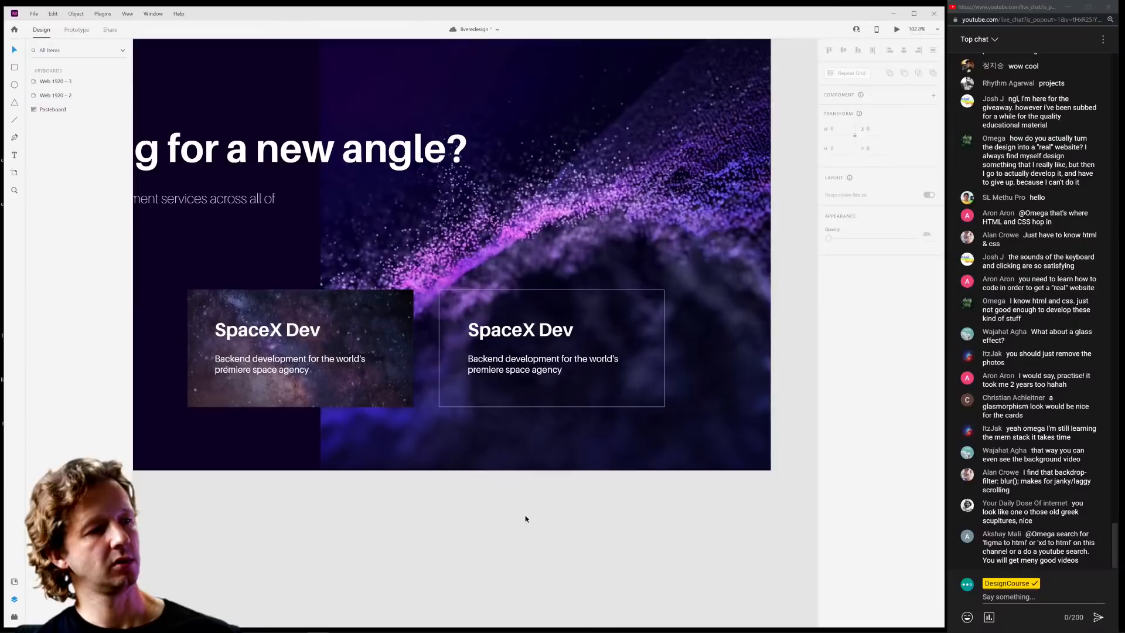
Preview the page with the photo card beside the outlined card, and return to the design.
left_click(391, 336)
scroll(386, 335, "down", 5)
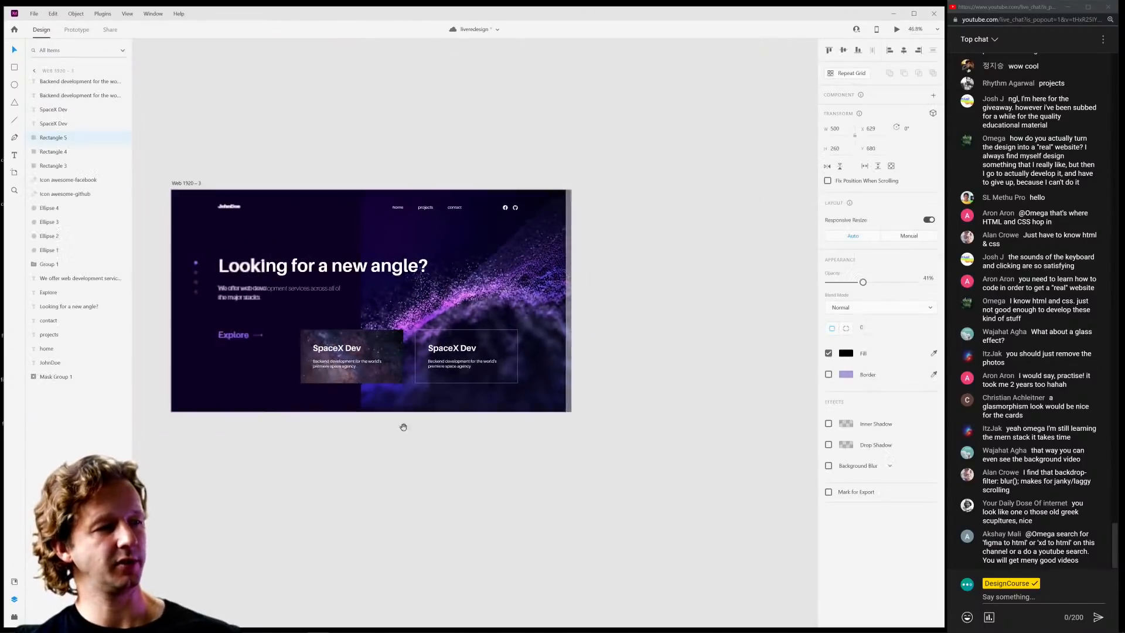
scroll(402, 426, "left", 3)
scroll(595, 453, "up", 4)
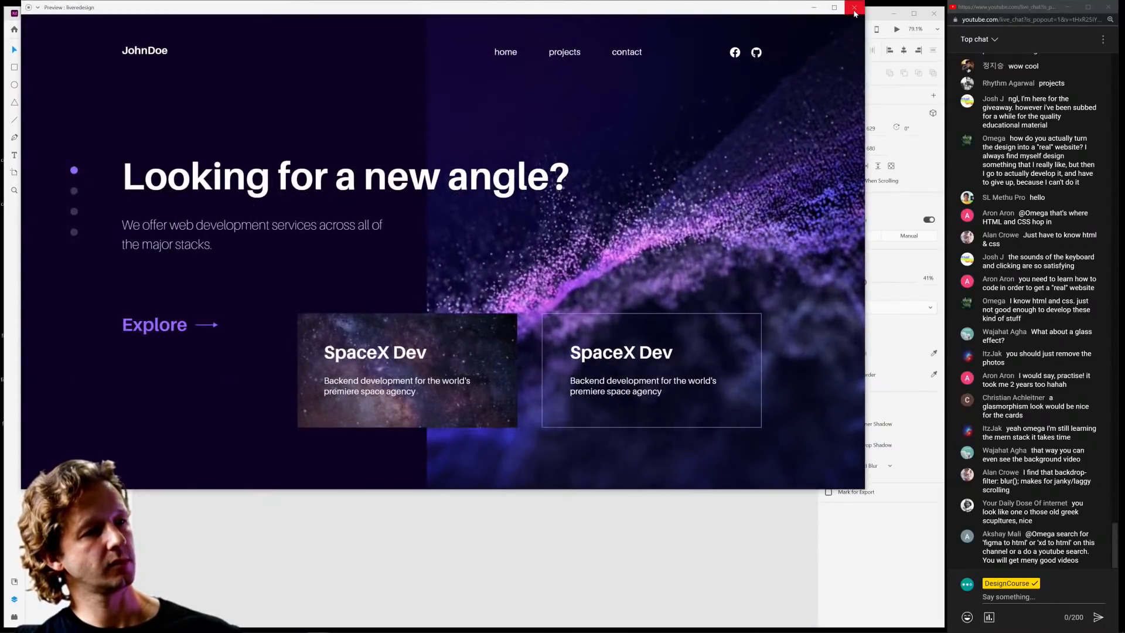
key("alt+Tab")
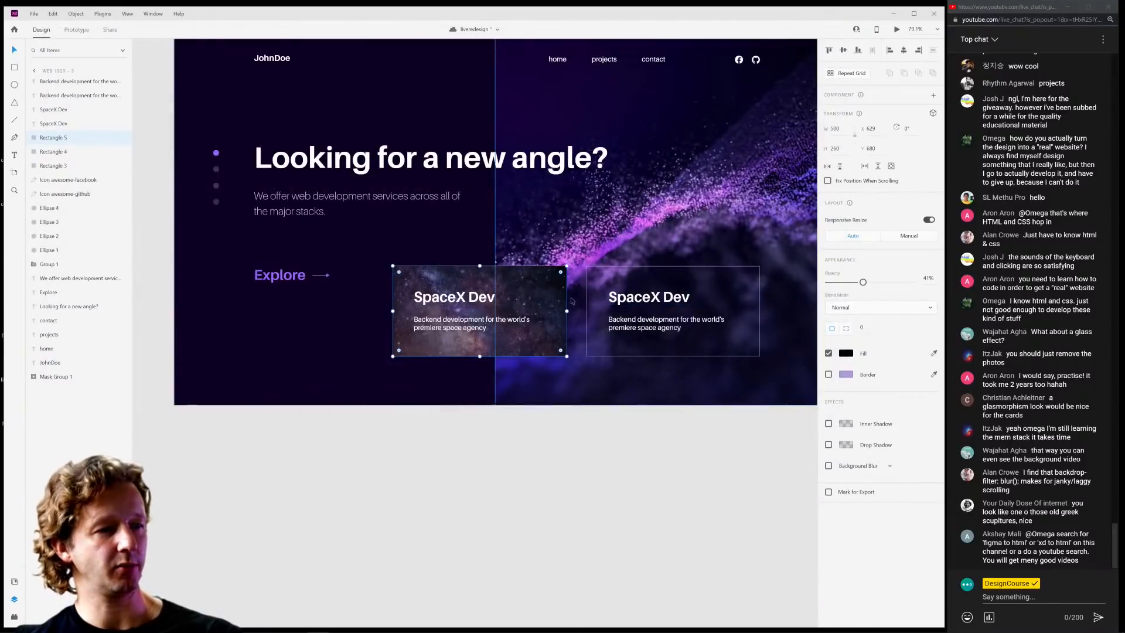
Delete the left card's dark overlay and space photo, and put a duplicate of the right outlined box around its text.
key("Delete")
left_click(553, 292)
key("Delete")
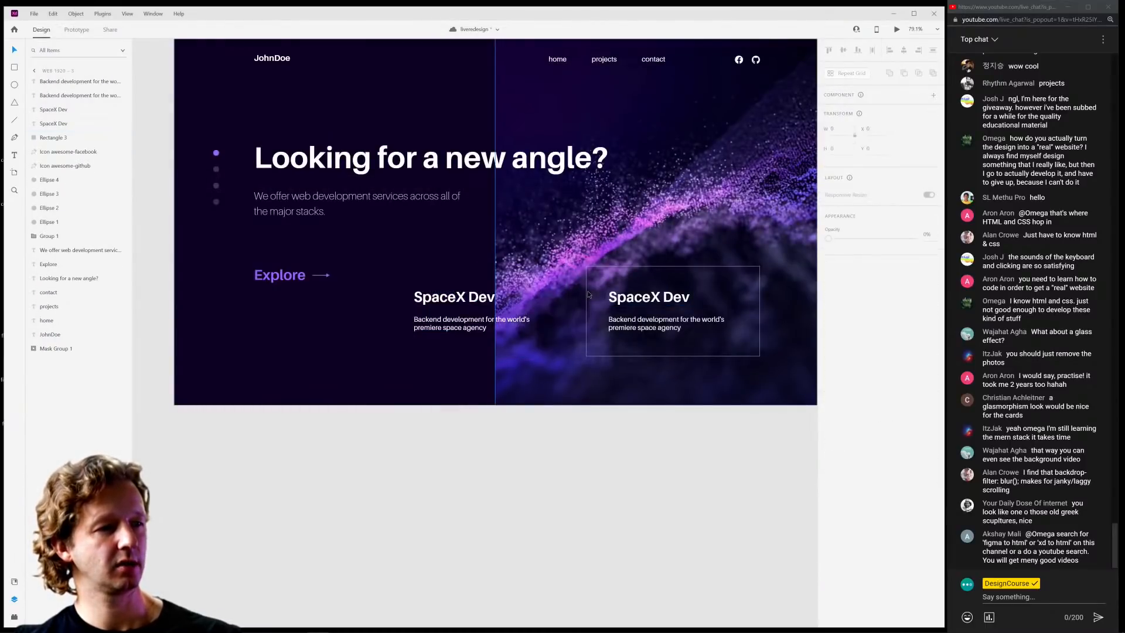
left_click(588, 295)
left_click_drag(587, 295, 393, 288)
left_click(539, 441)
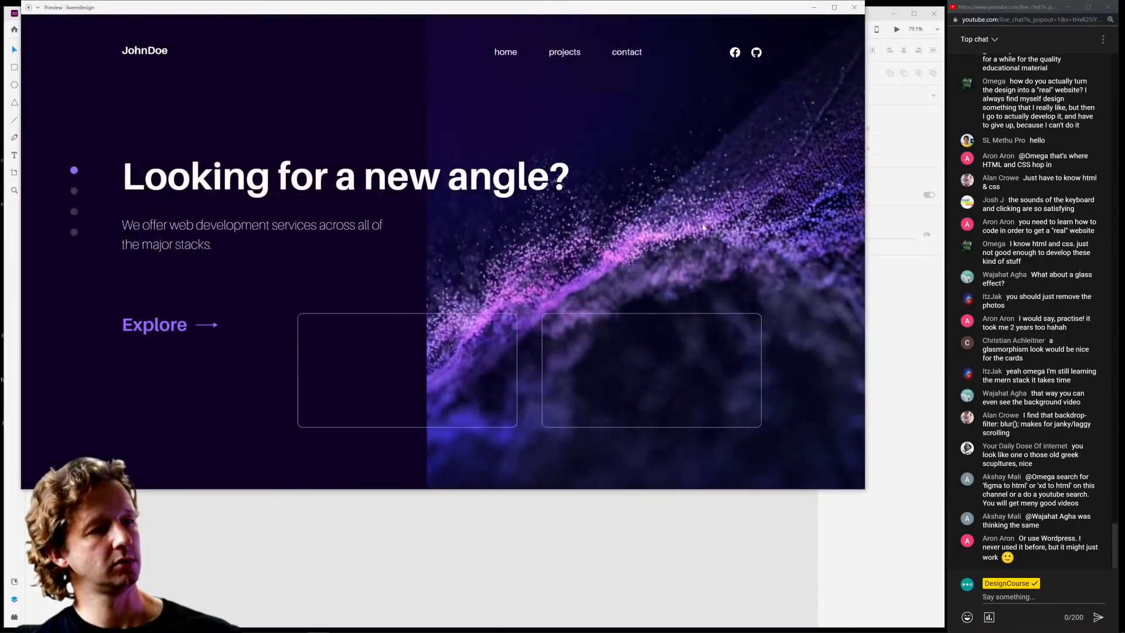
Preview the page with two outlined cards and close the preview.
left_click(849, 14)
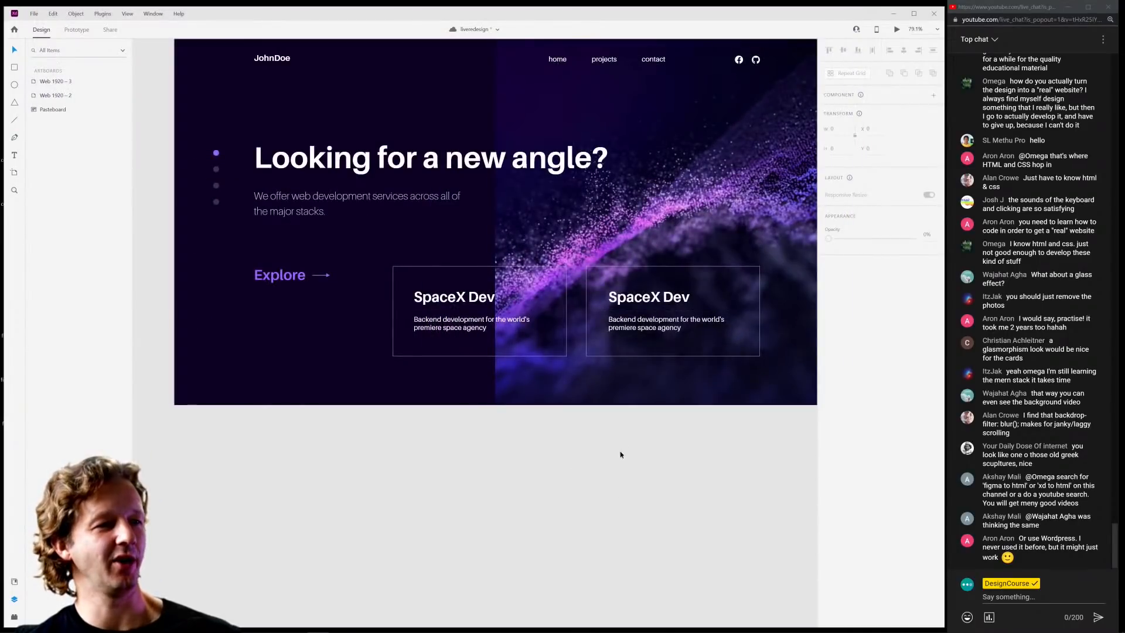
left_click(896, 29)
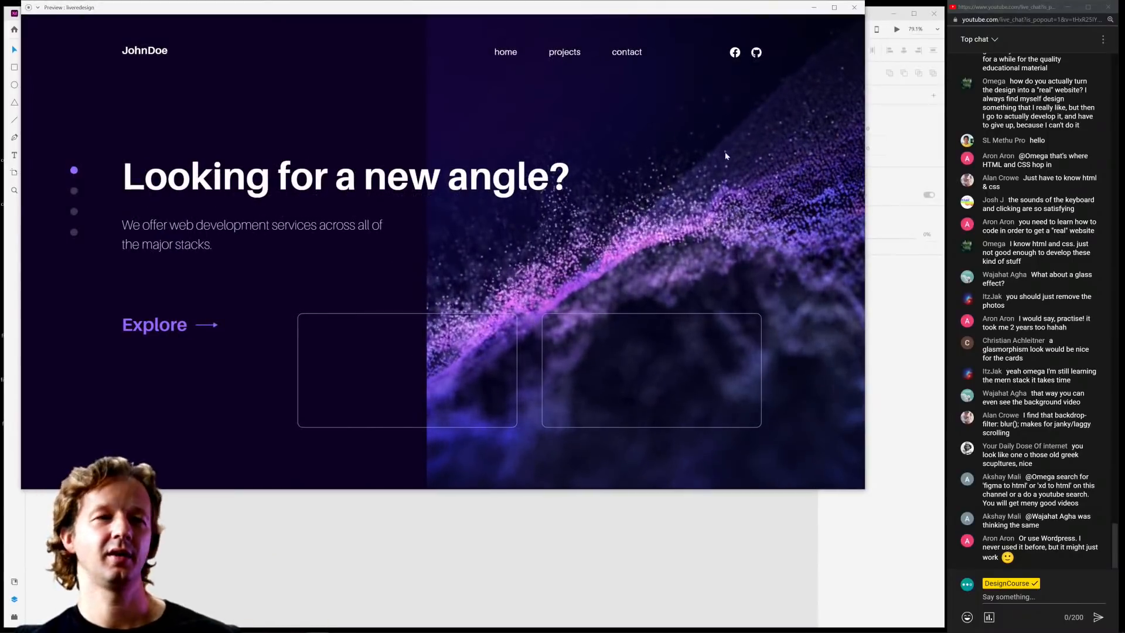
left_click(849, 7)
Group the title with the description in the right card, and group the left card's pair the same way.
left_click(641, 303)
left_click(663, 325, "shift")
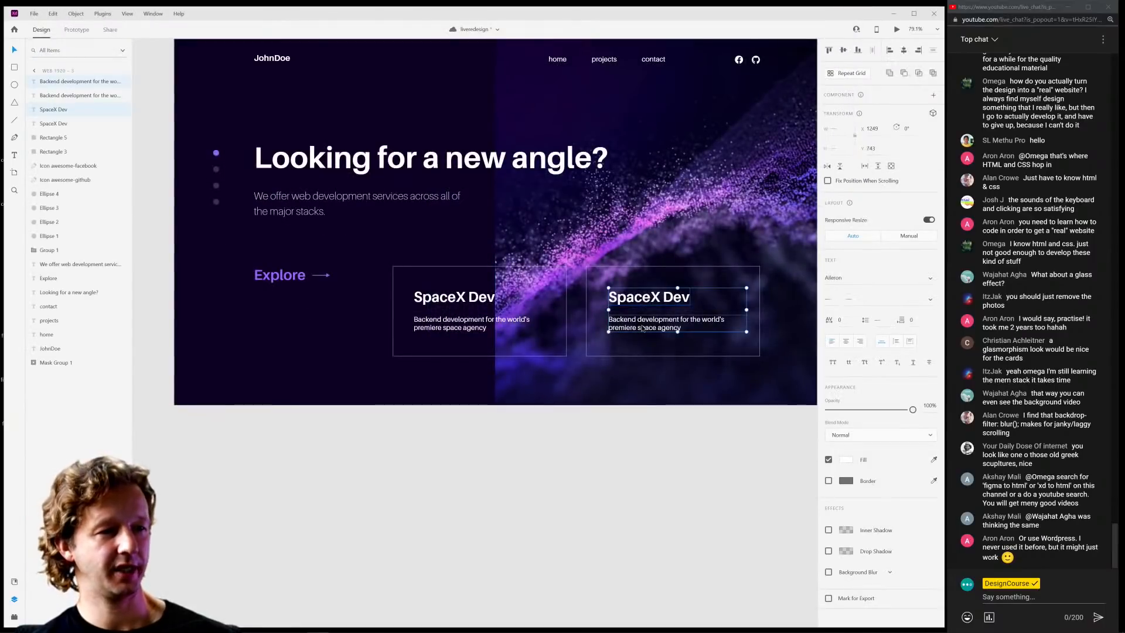
key("ctrl+g")
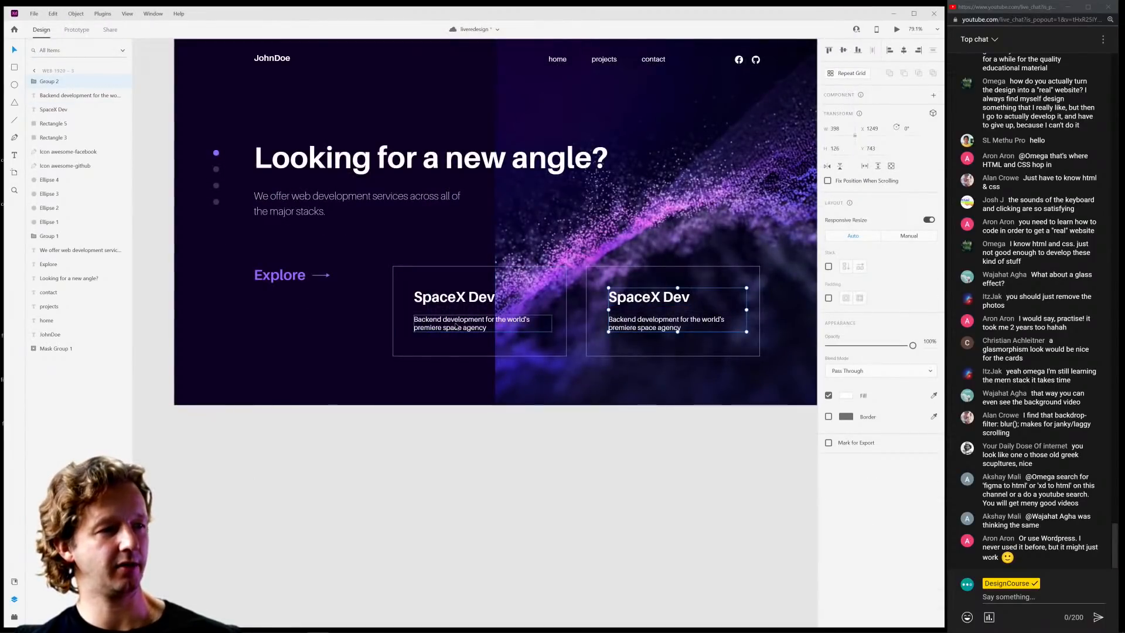
left_click(477, 324)
left_click(461, 304, "shift")
key("ctrl+g")
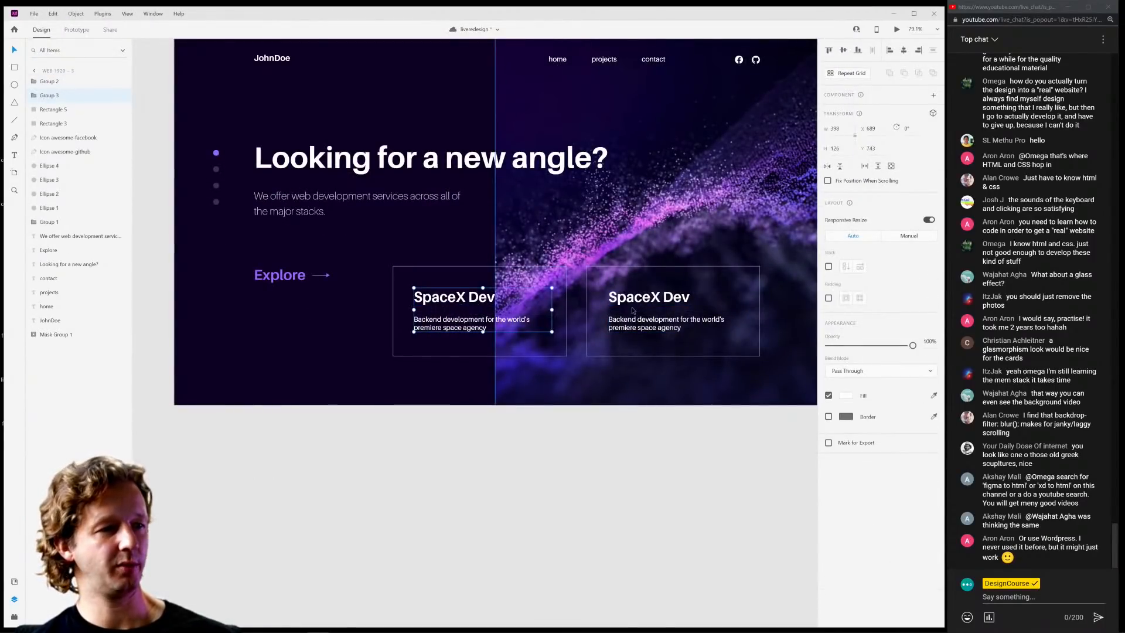
Bring both card text groups to the front of the artboard.
left_click(644, 327, "shift")
right_click(662, 328)
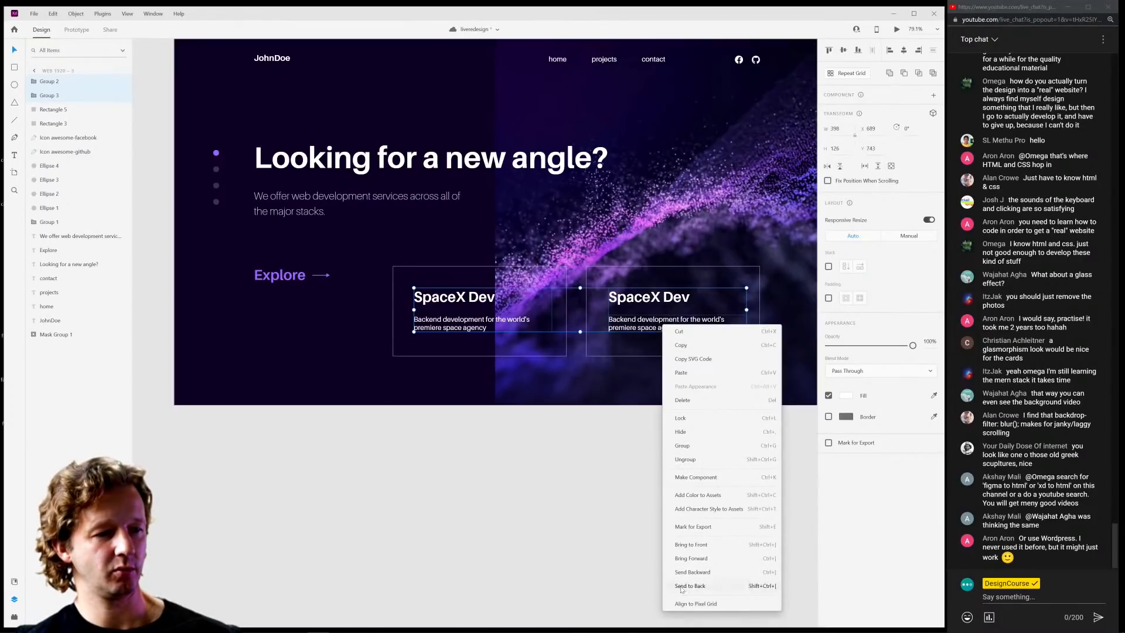
left_click(688, 551)
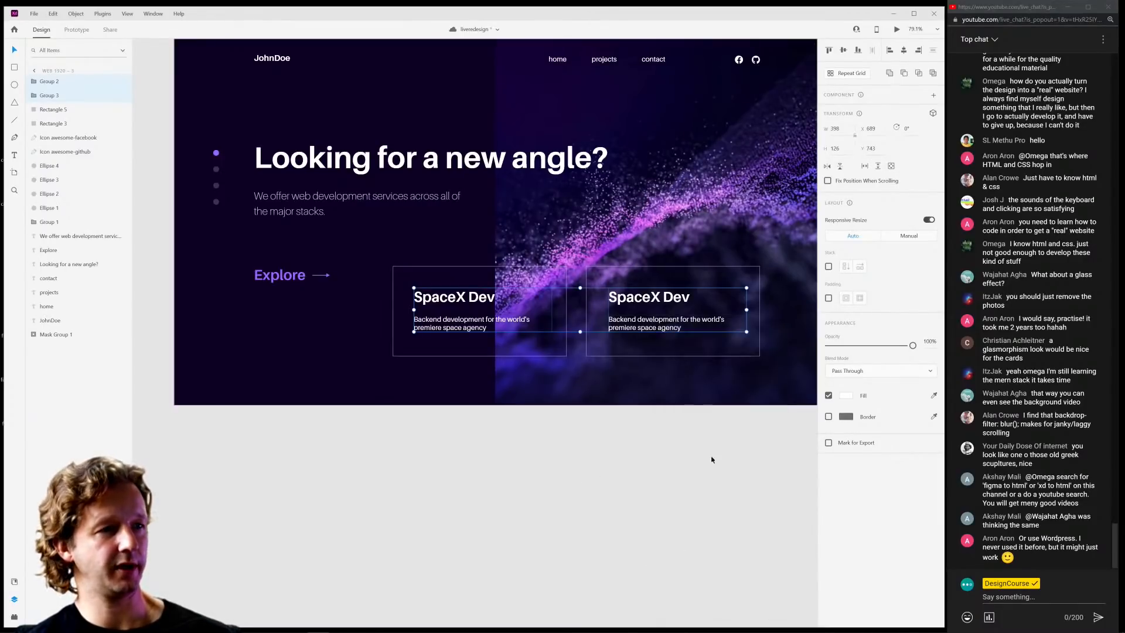
Preview the page in a smaller window moved over the canvas, close it, and deselect the text groups.
left_click(898, 30)
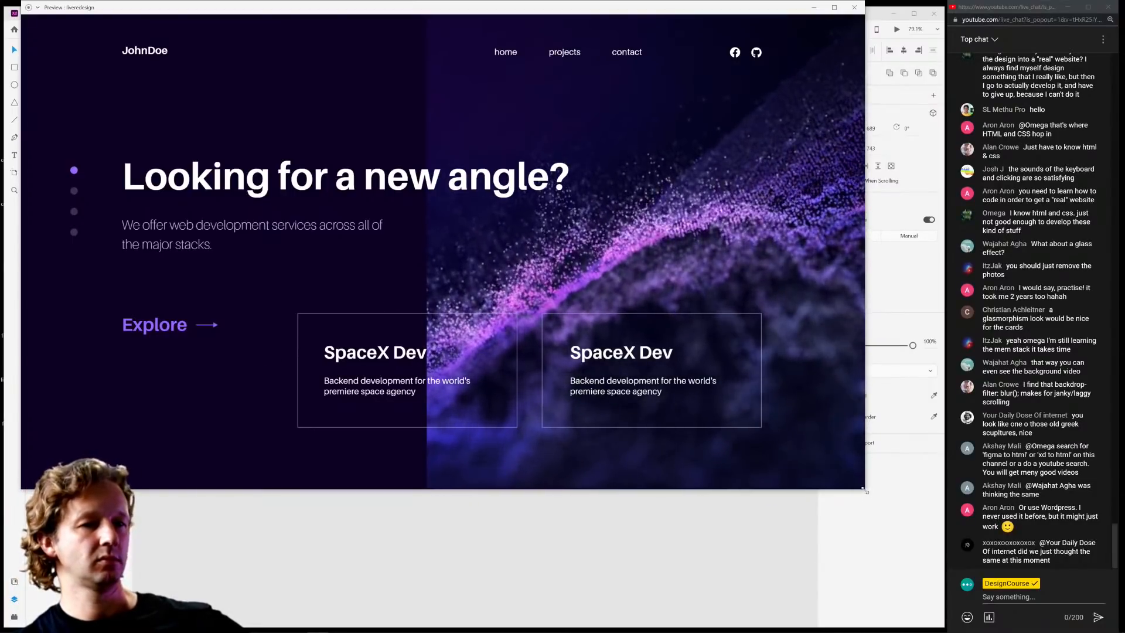
left_click_drag(823, 487, 640, 384)
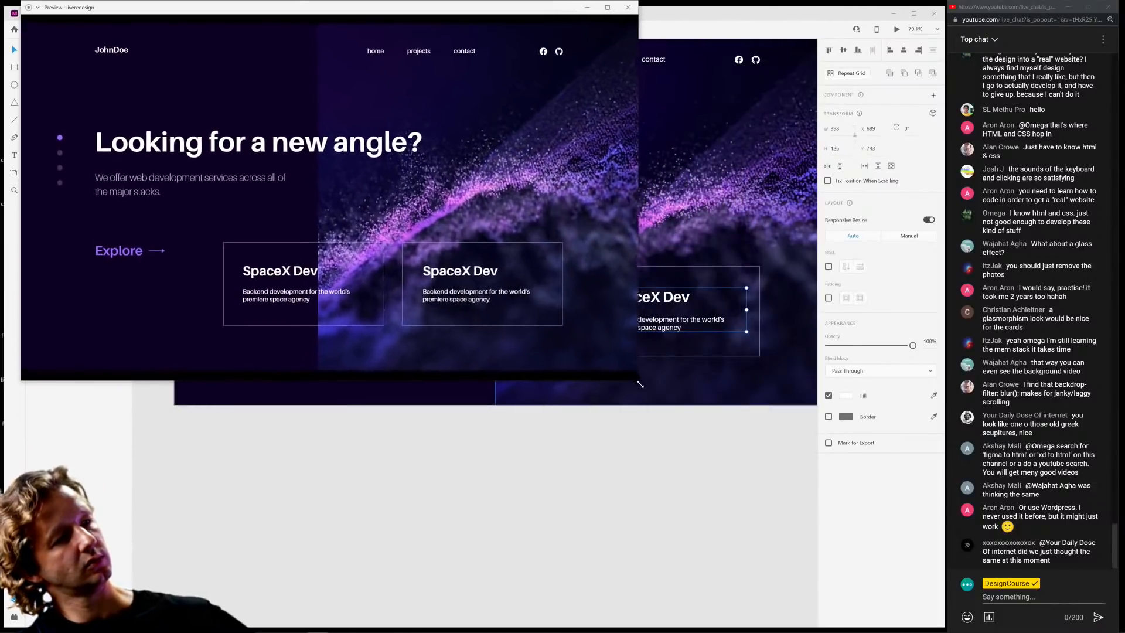
left_click_drag(468, 18, 619, 124)
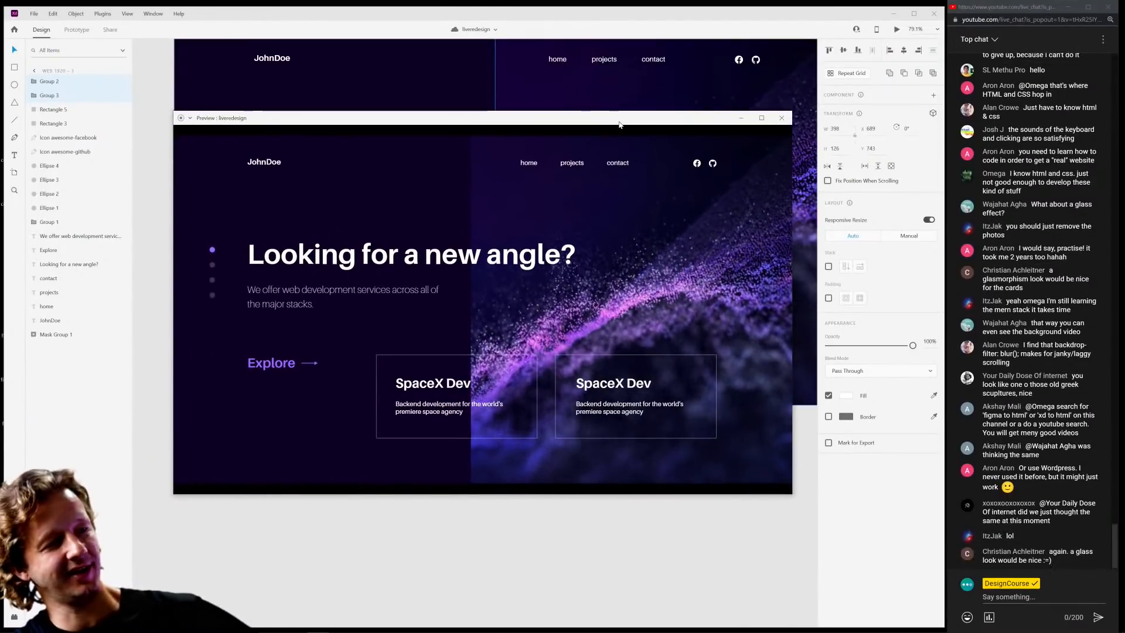
left_click(781, 117)
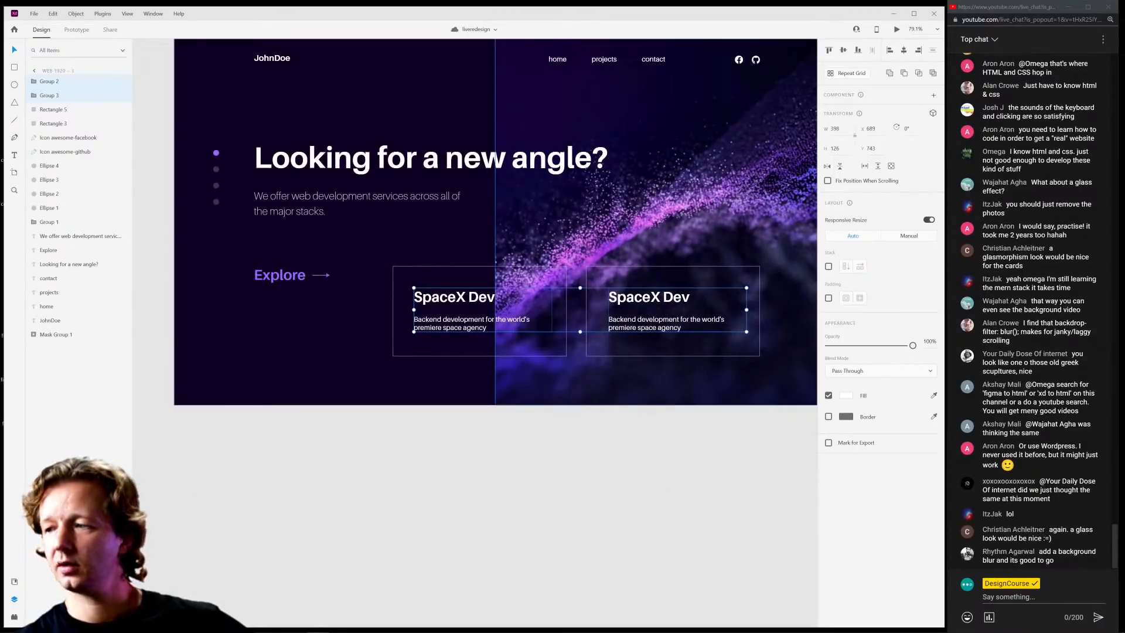
left_click(592, 467)
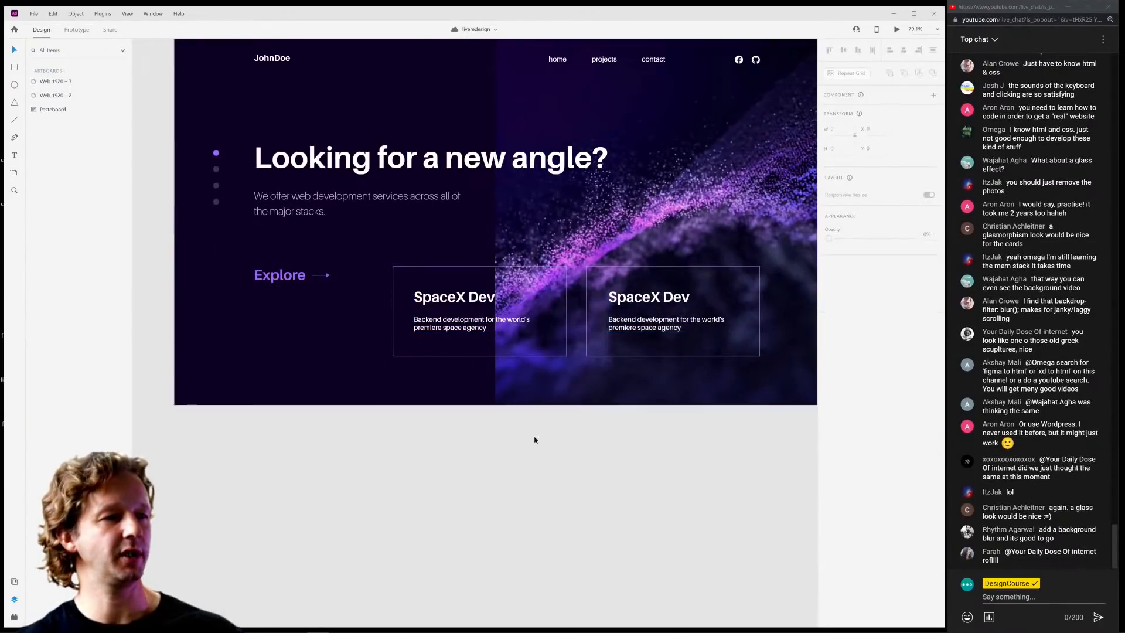
Delete the Web 1920 – 2 artboard with the empty boxes.
scroll(546, 458, "down", 5)
left_click_drag(546, 458, 673, 421)
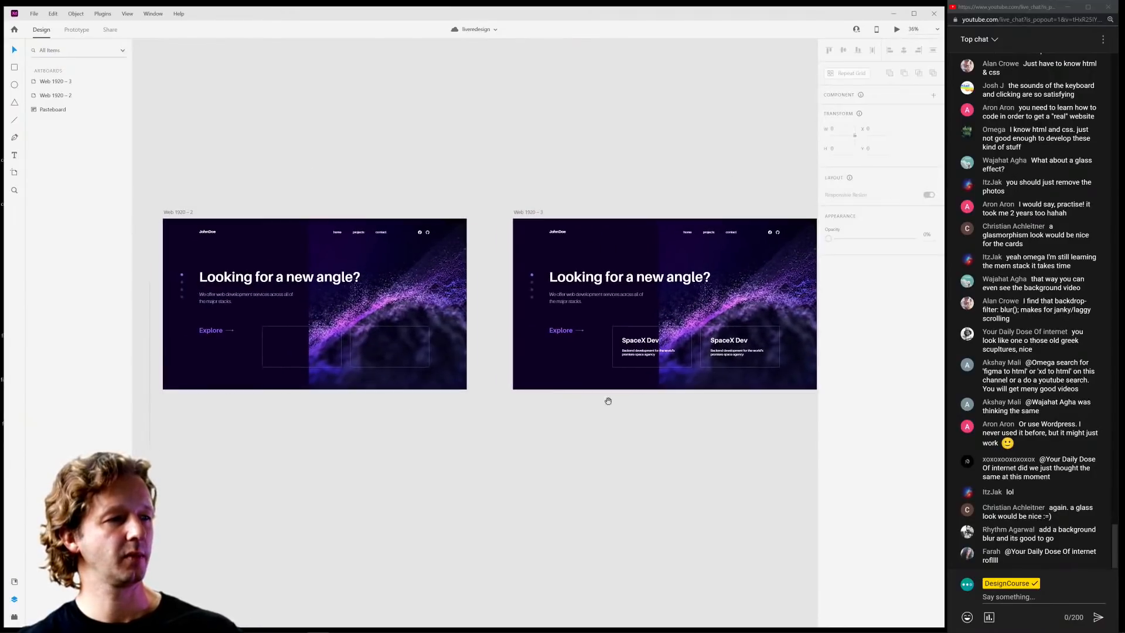
left_click(190, 214)
key("Delete")
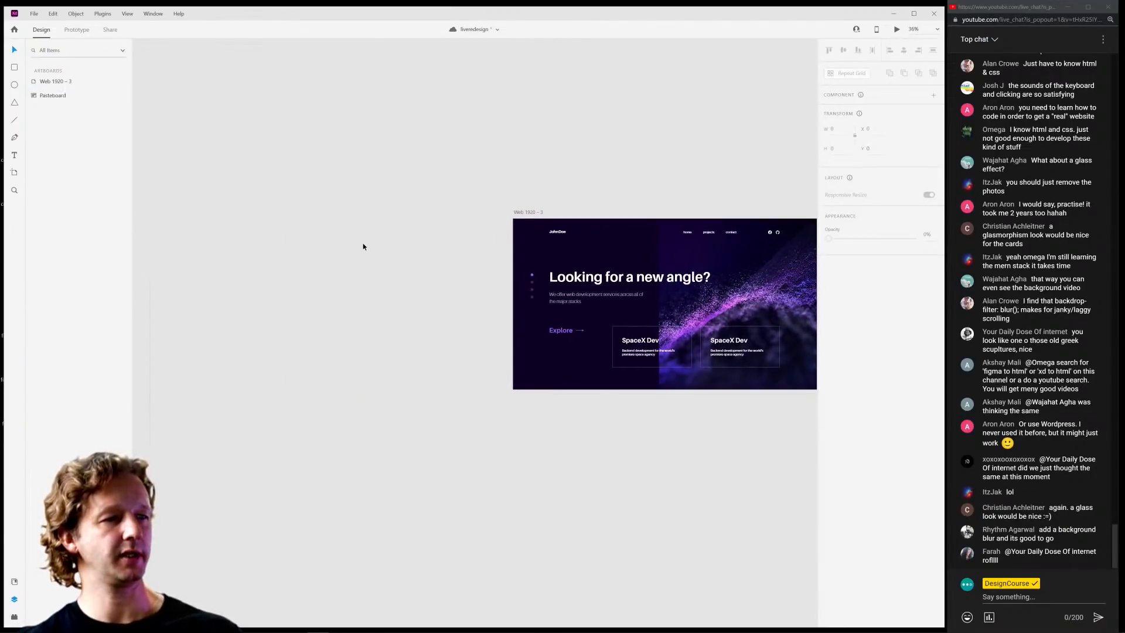
Move the Web 1920 – 3 artboard next to the "WELCOME TO MY PAGE" design.
scroll(364, 247, "down", 4)
left_click_drag(598, 231, 429, 246)
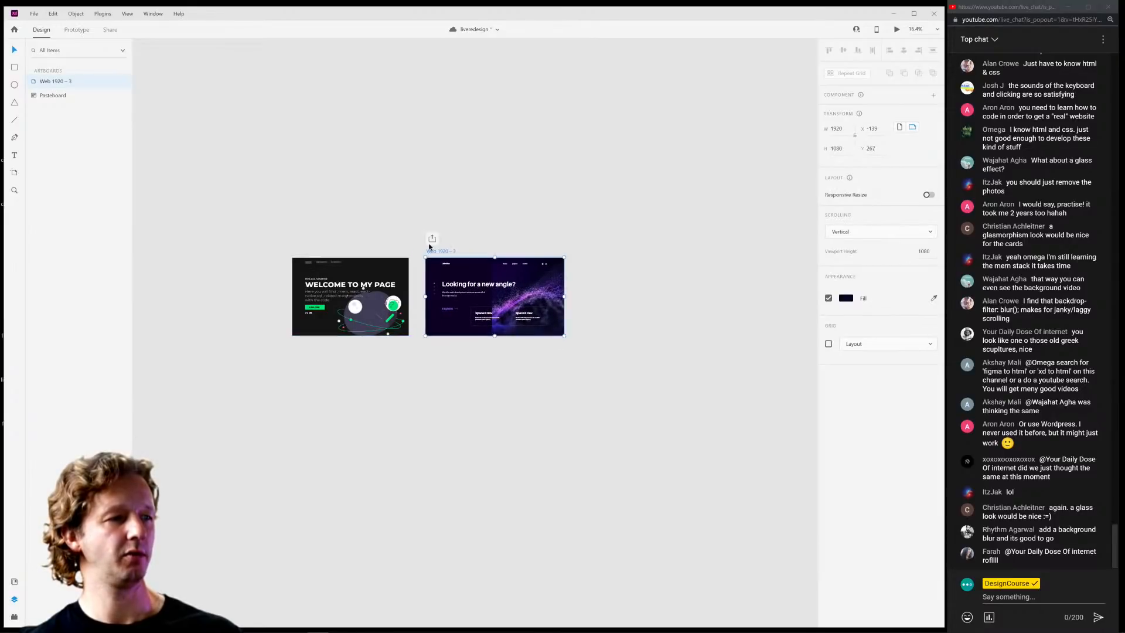
left_click(424, 346)
Draw a rectangle about 861 × 688 px over the particle image and align it to the image's upper-left corner.
scroll(424, 346, "up", 3)
left_click_drag(437, 346, 224, 372)
scroll(466, 350, "up", 3)
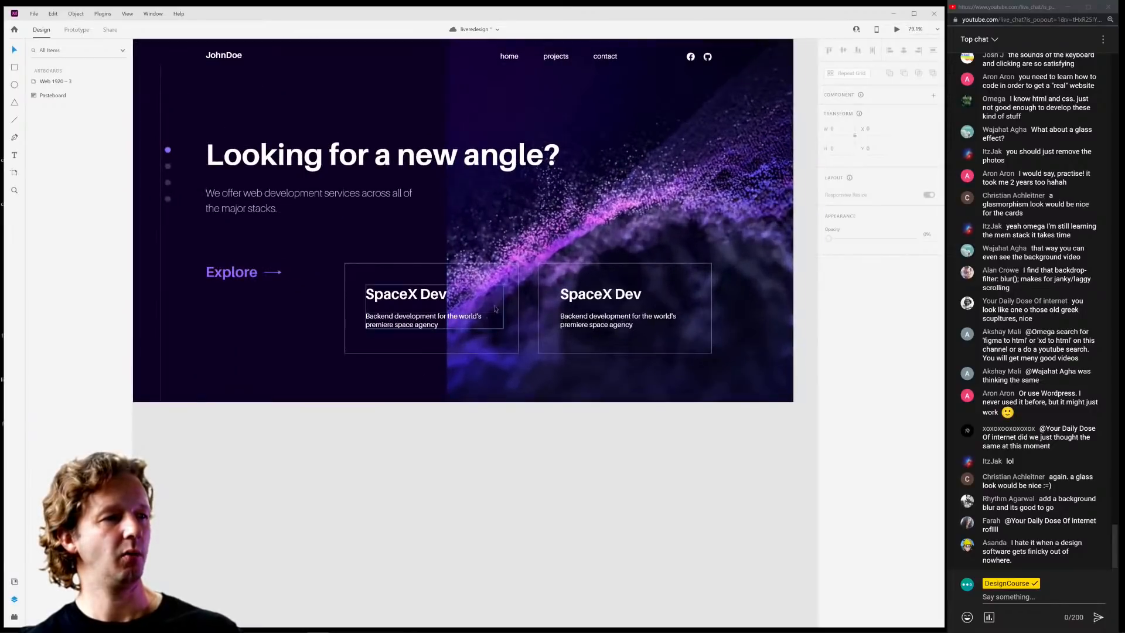
left_click_drag(506, 223, 499, 281)
left_click(504, 167)
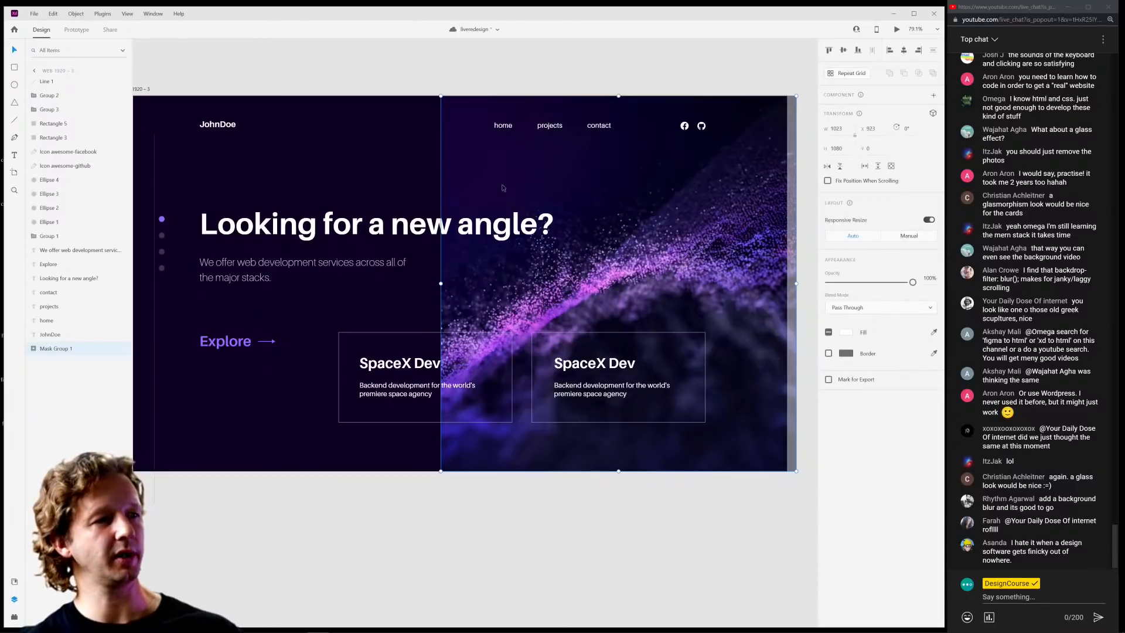
key("r")
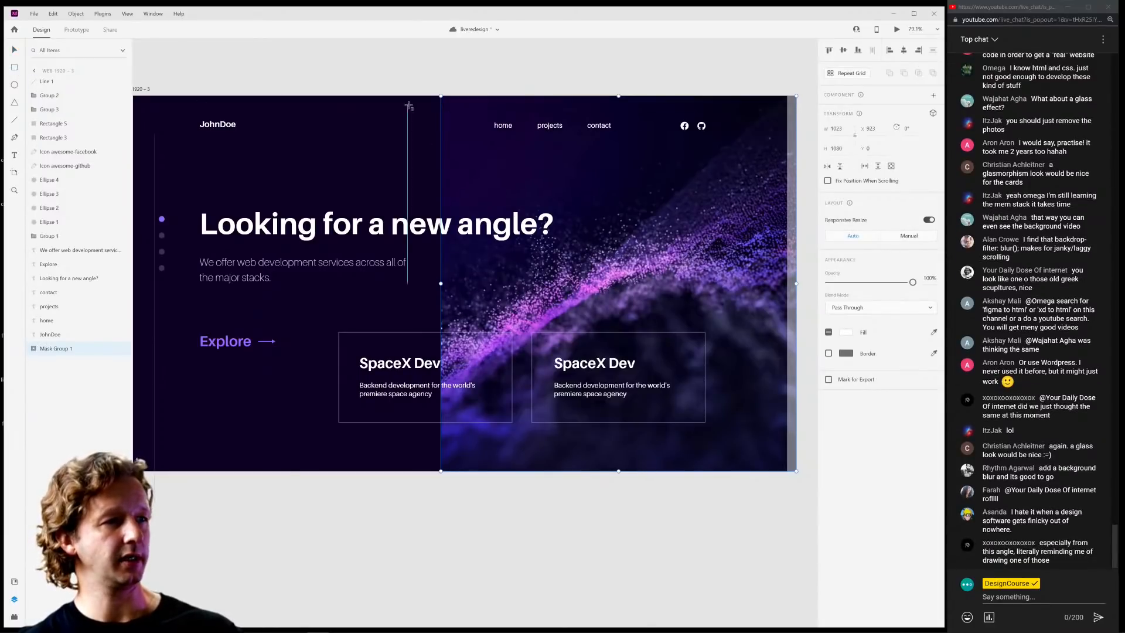
mouse_move(429, 96)
left_mouse_down()
mouse_move(655, 258)
mouse_move(728, 334)
left_mouse_up()
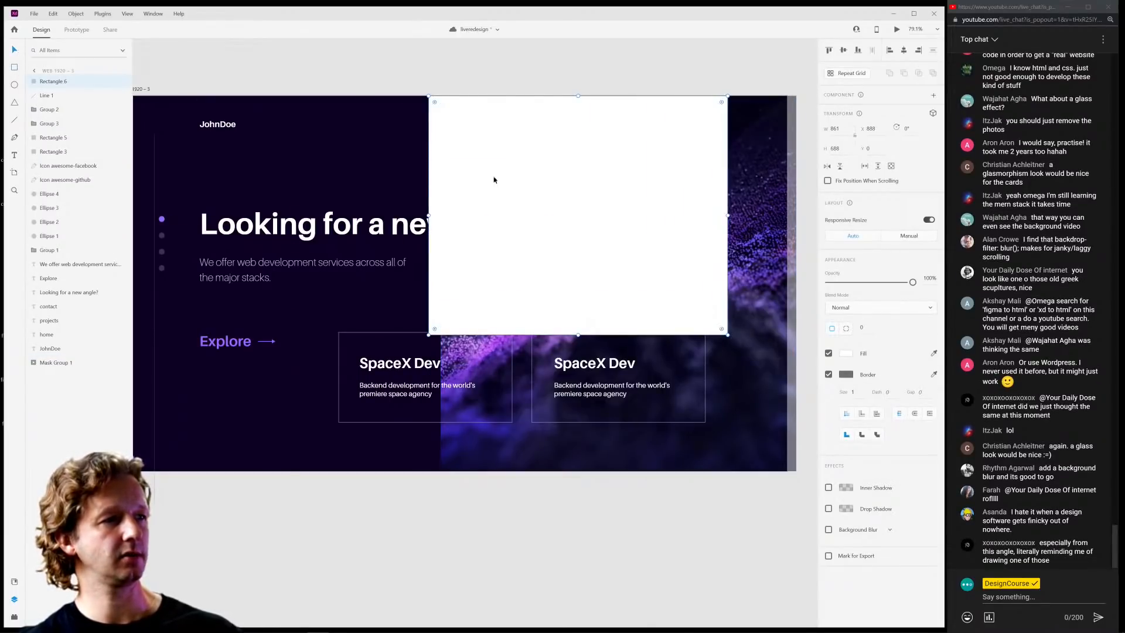
left_click_drag(494, 179, 529, 183)
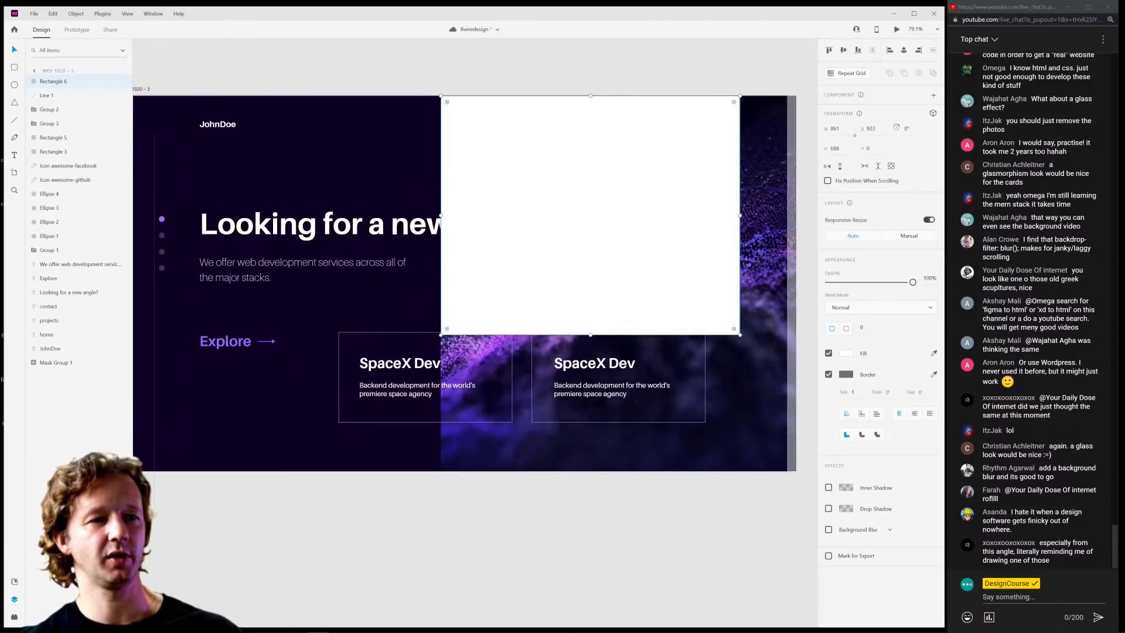
Remove the rectangle's border and give it a linear gradient fill running diagonally from its upper-left corner, with an extra middle color stop.
left_click(828, 374)
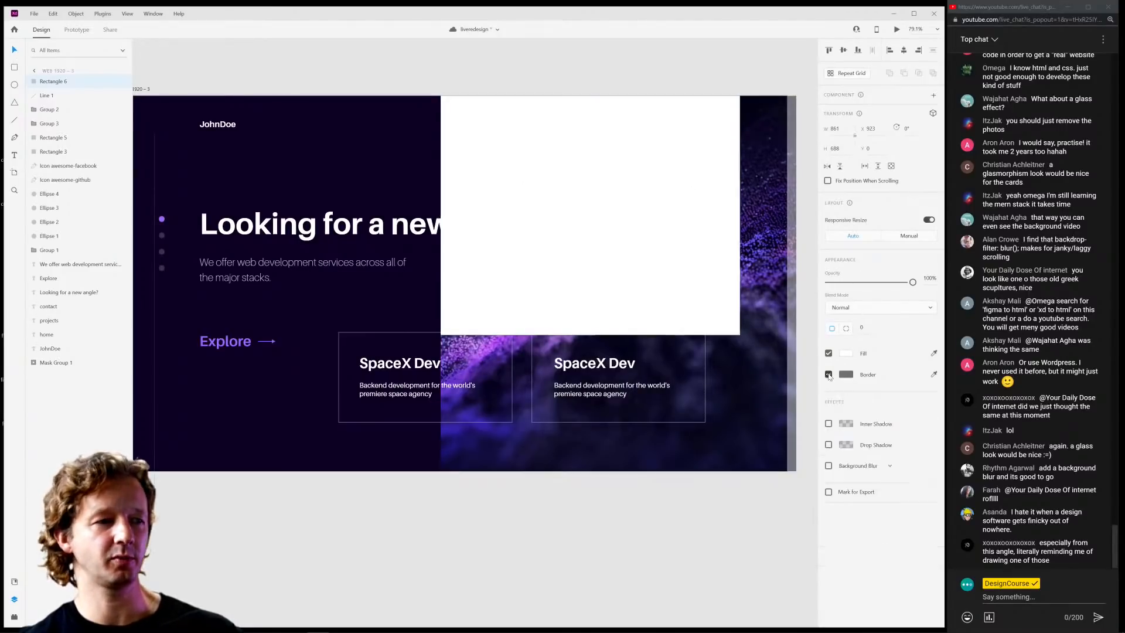
left_click(848, 353)
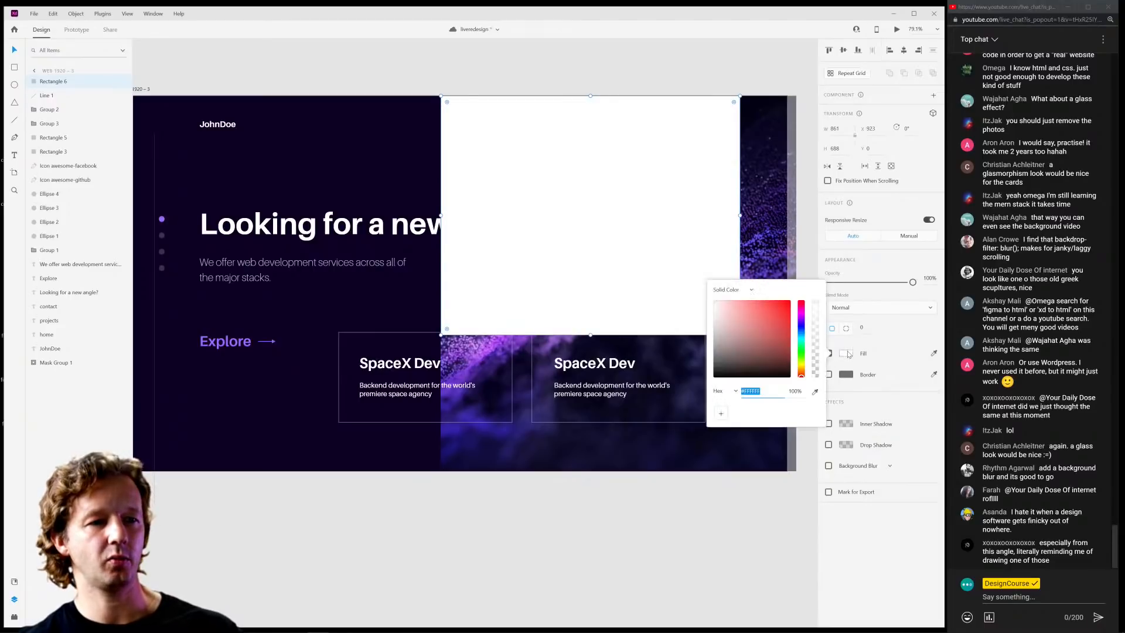
left_click(733, 289)
left_click(734, 289)
left_click(734, 289)
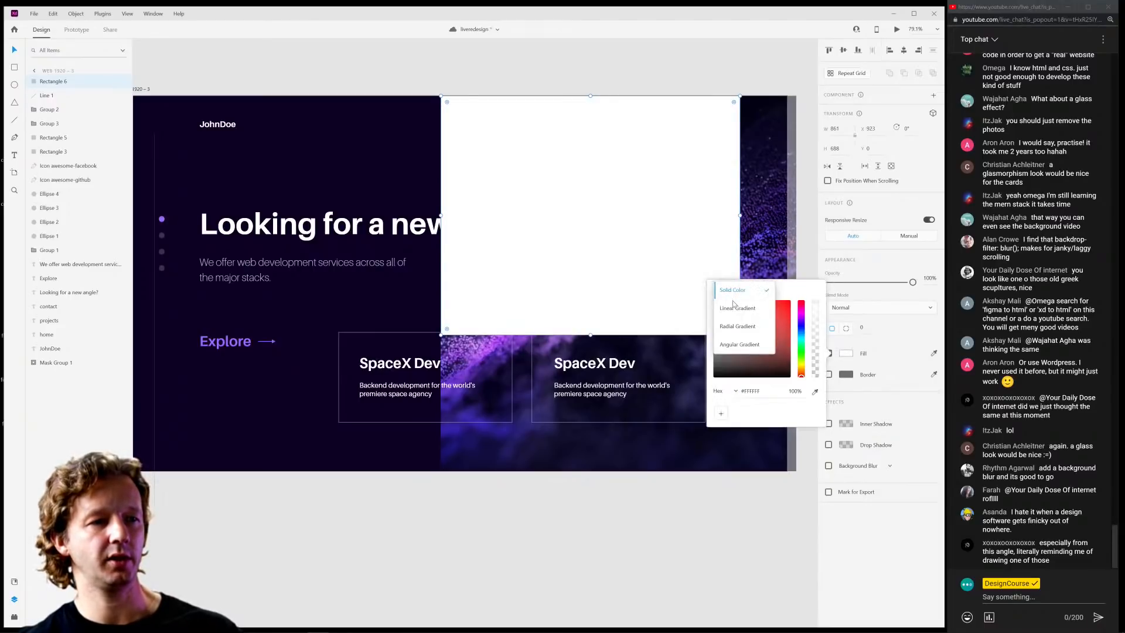
left_click(732, 310)
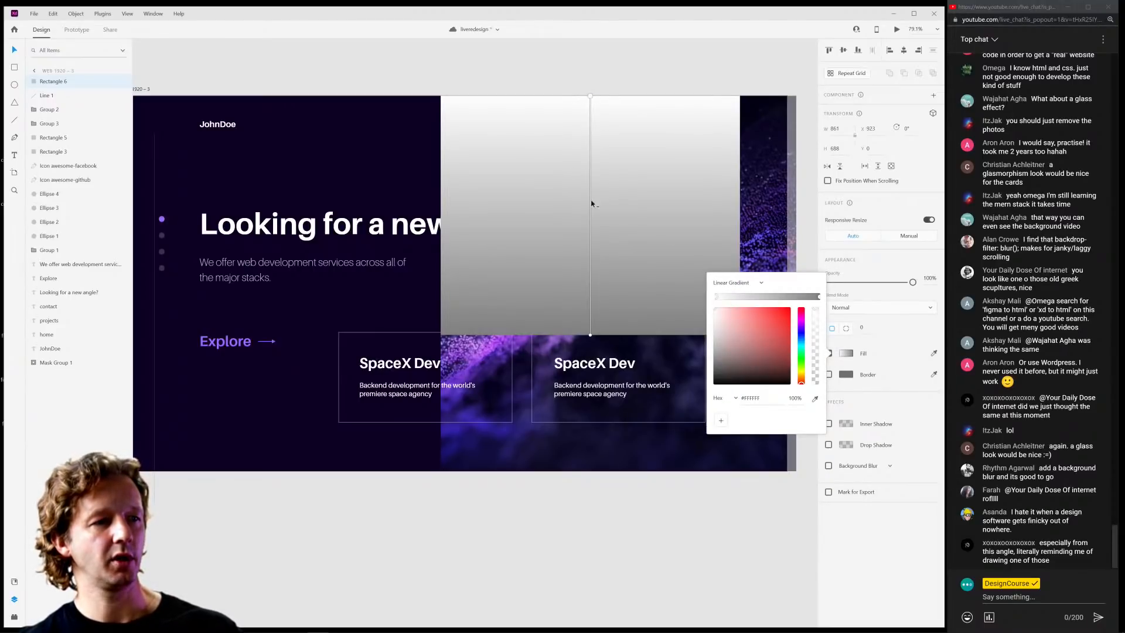
left_click_drag(590, 98, 452, 107)
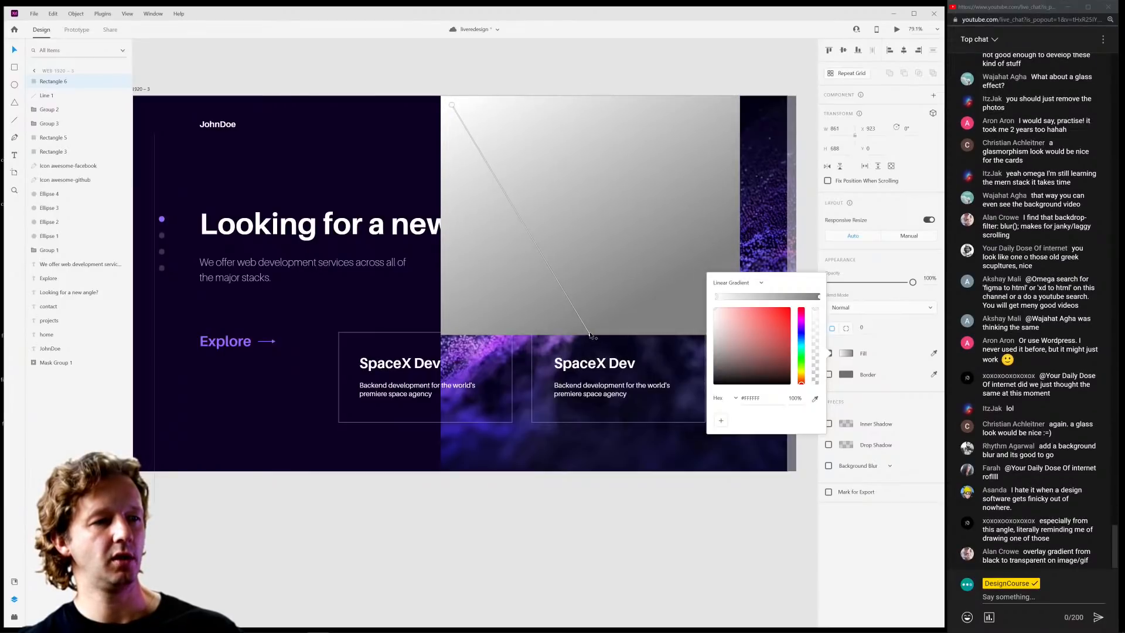
left_click(529, 233)
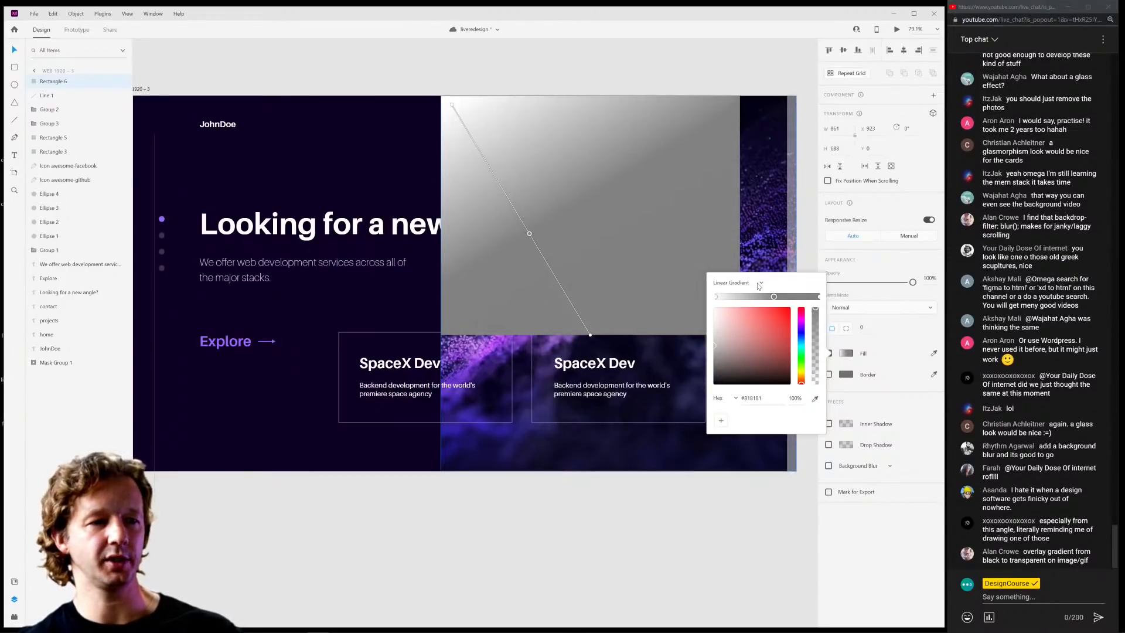
Set the gradient's start and end color stops to the page background's dark purple #0D0123.
left_click(716, 298)
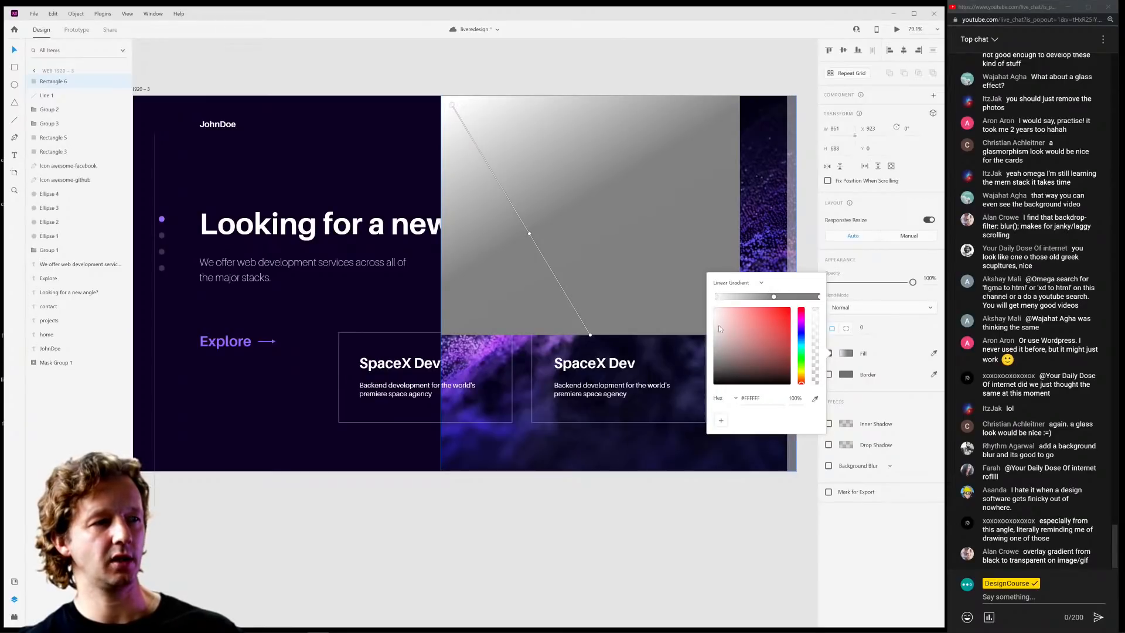
left_click_drag(733, 370, 676, 407)
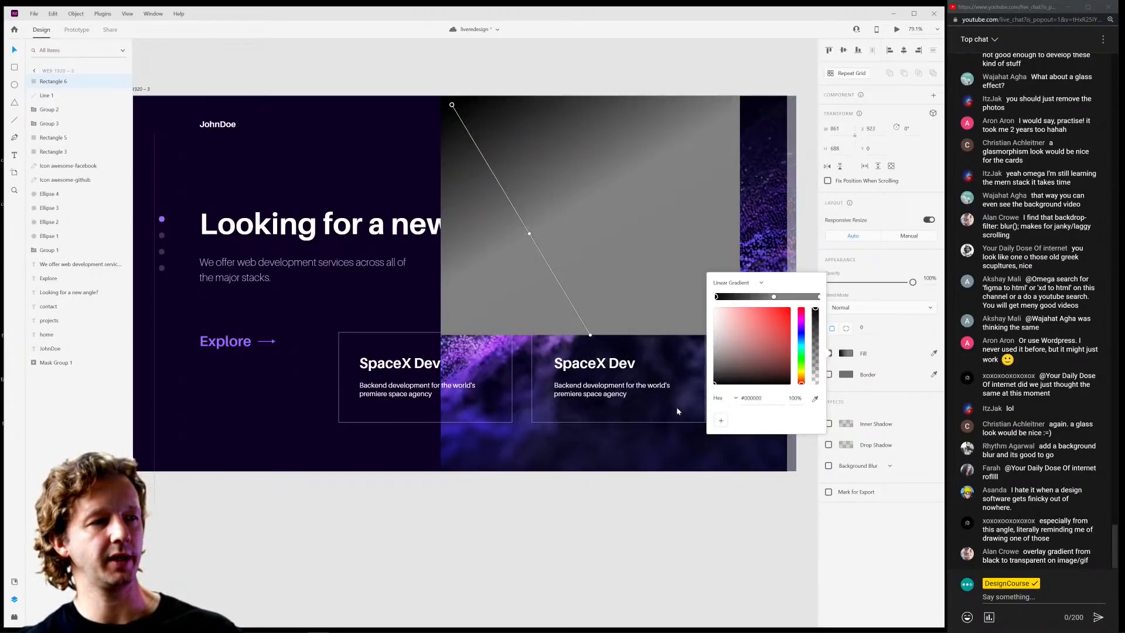
left_click(814, 399)
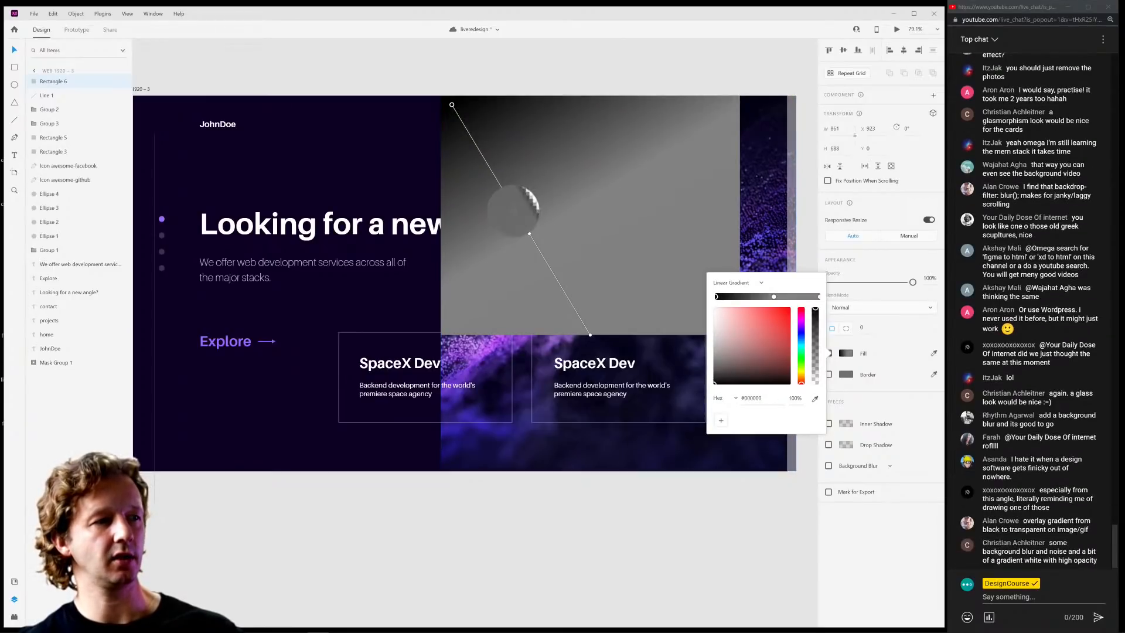
left_click(415, 147)
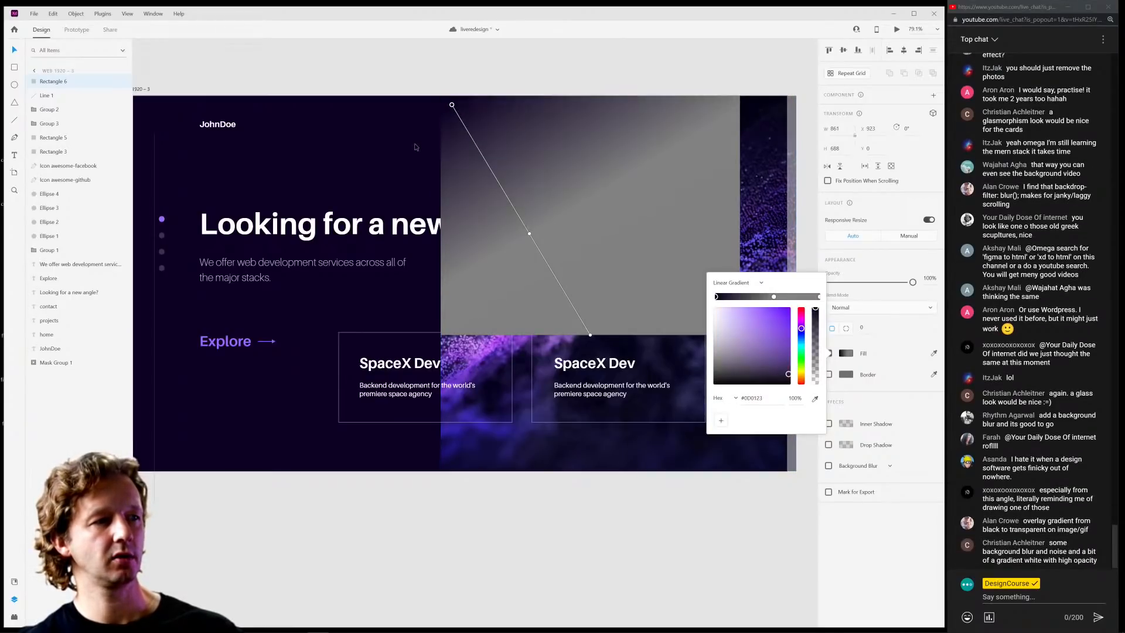
left_click(591, 336)
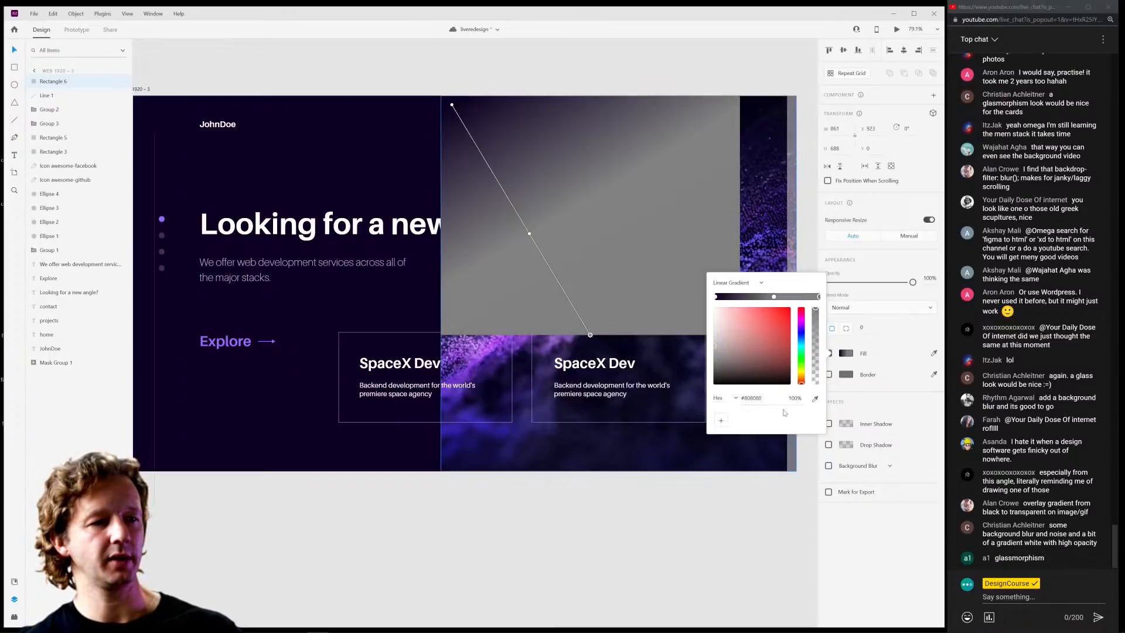
left_click(814, 399)
left_click(372, 174)
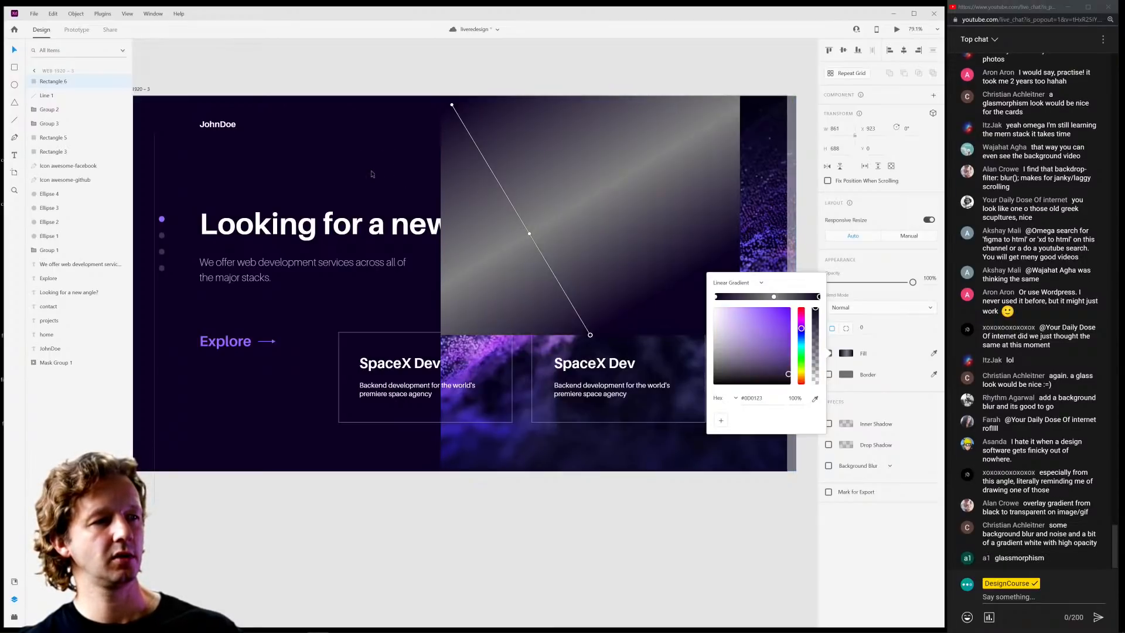
Remove the gradient's middle color stop and set the end stop's opacity to 0%.
left_click_drag(774, 297, 769, 339)
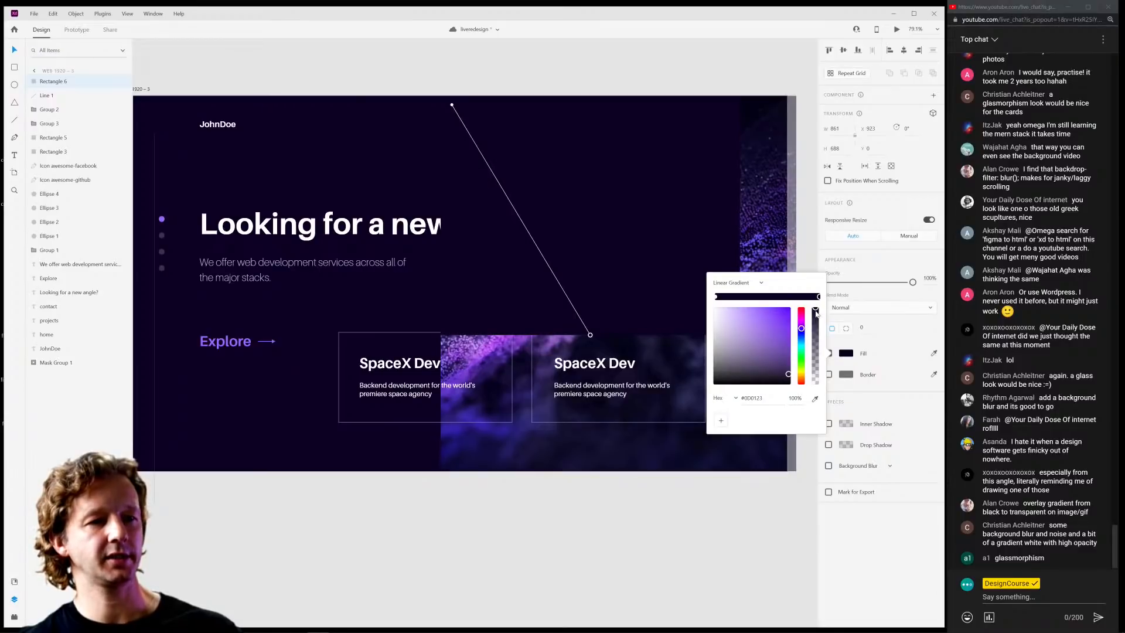
left_click_drag(816, 310, 819, 413)
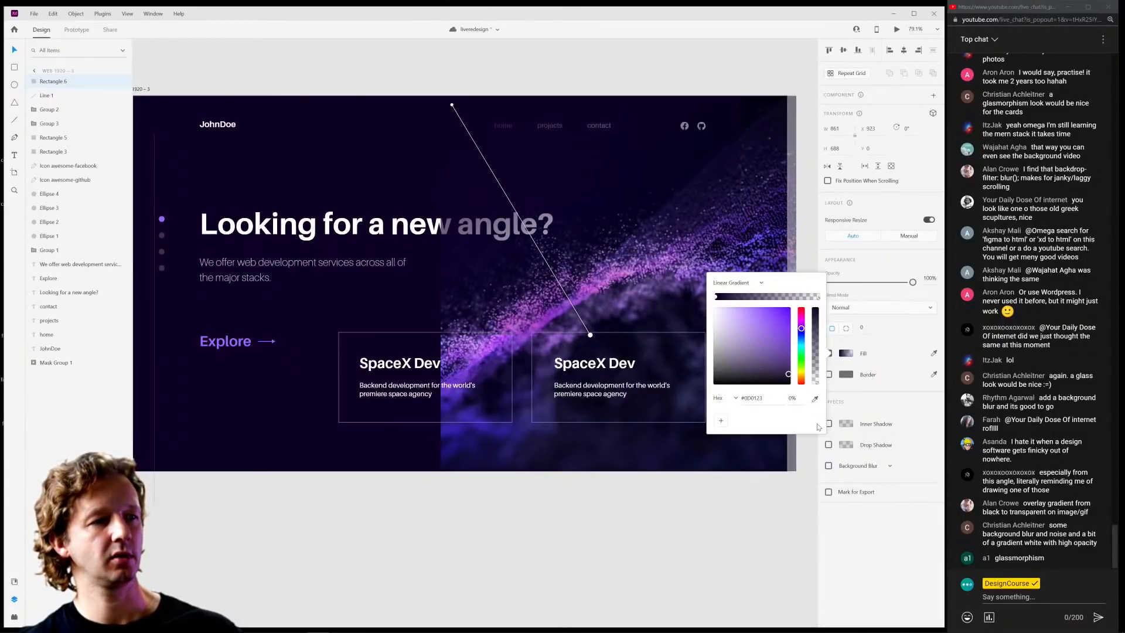
left_click(799, 188)
Move the gradient rectangle below the text and icon layers, directly above Mask Group 1.
left_click(625, 171)
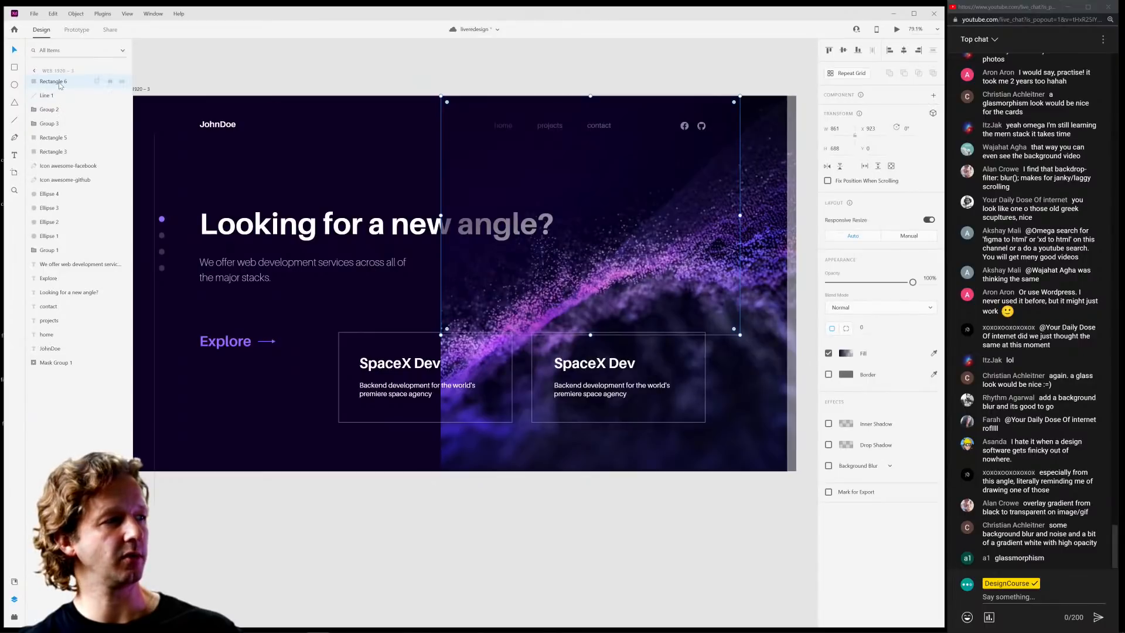
left_click_drag(59, 85, 69, 364)
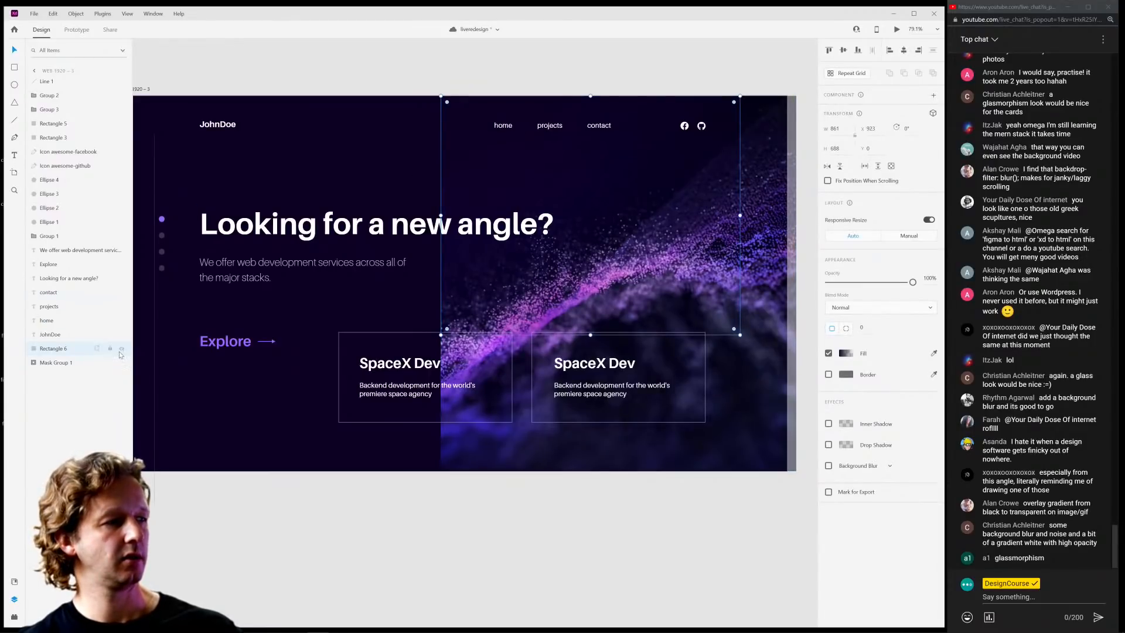
key("Escape")
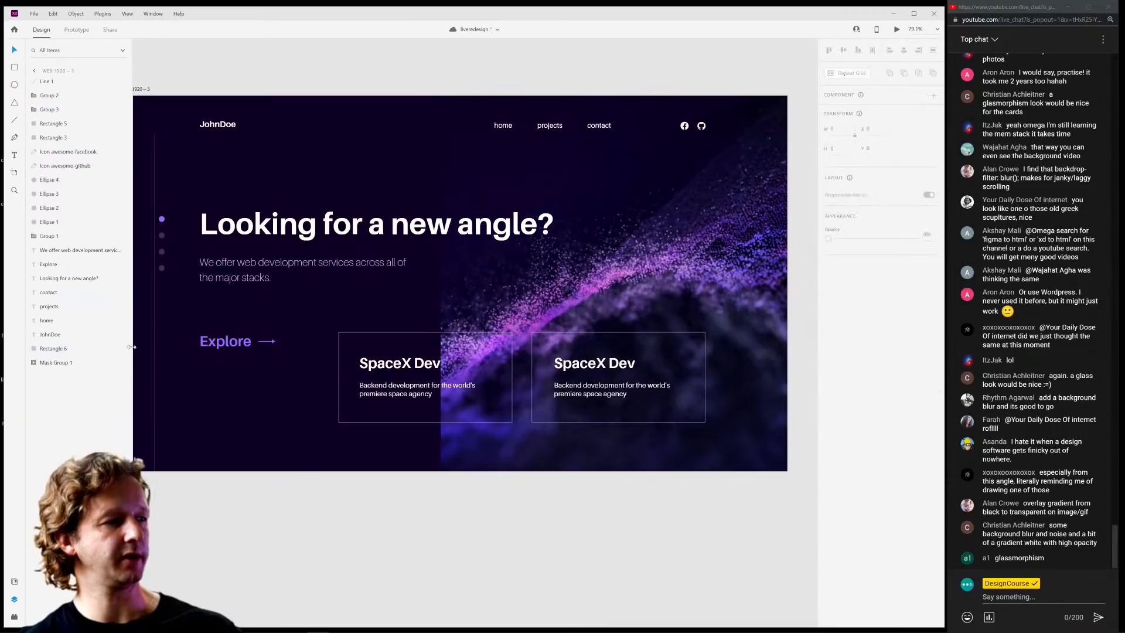
Hide and show the gradient rectangle repeatedly to compare the particle image with and without the overlay.
left_click(122, 349)
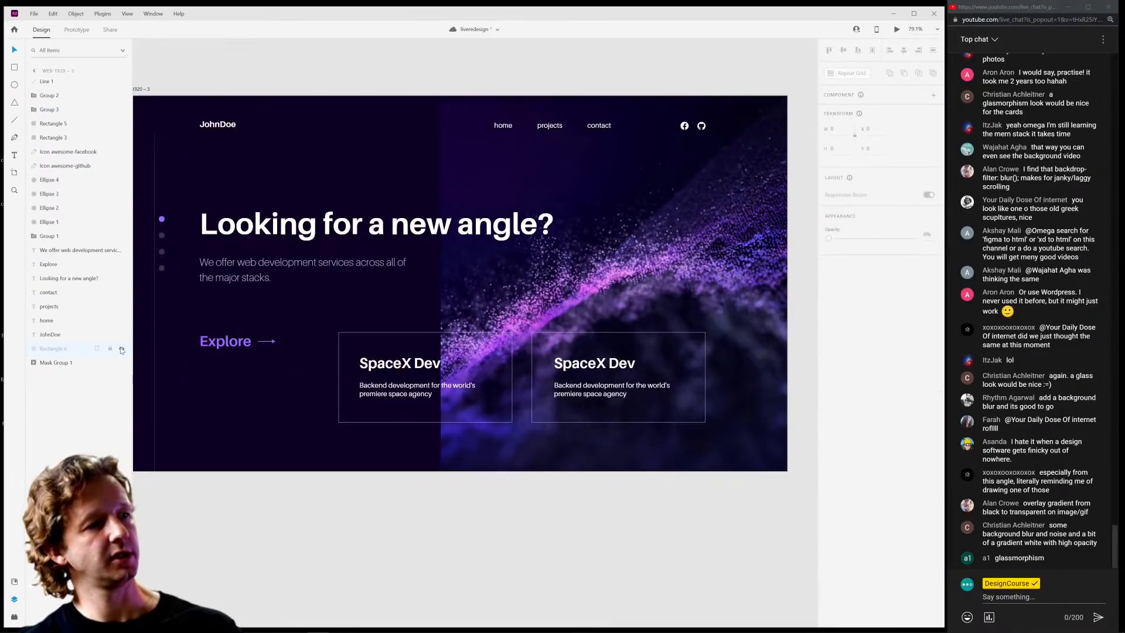
left_click(121, 349)
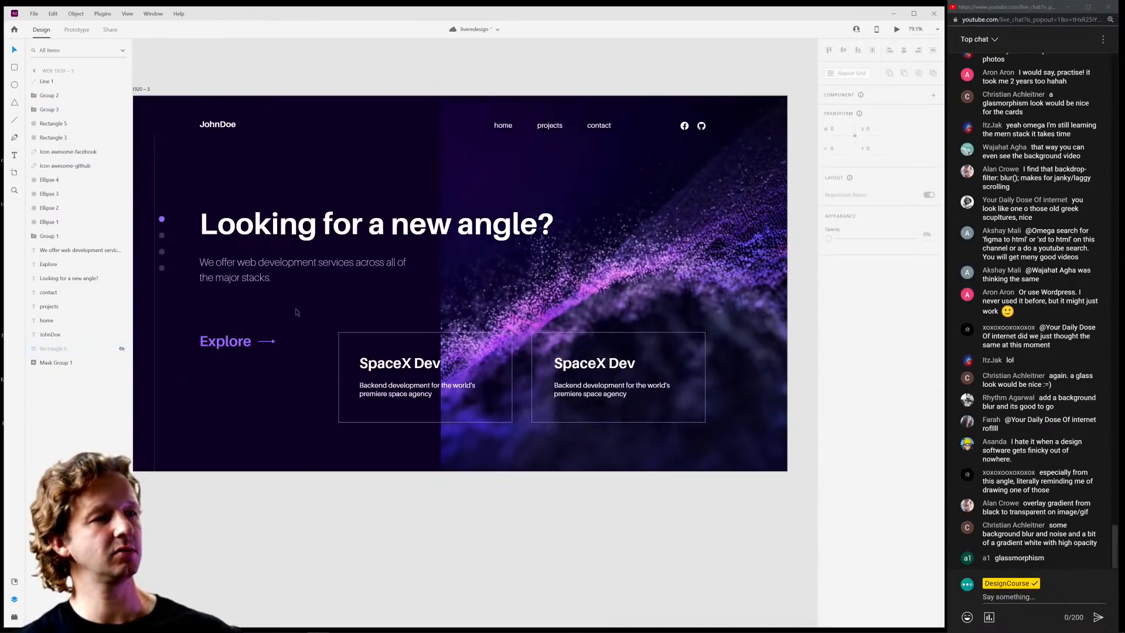
left_click(122, 350)
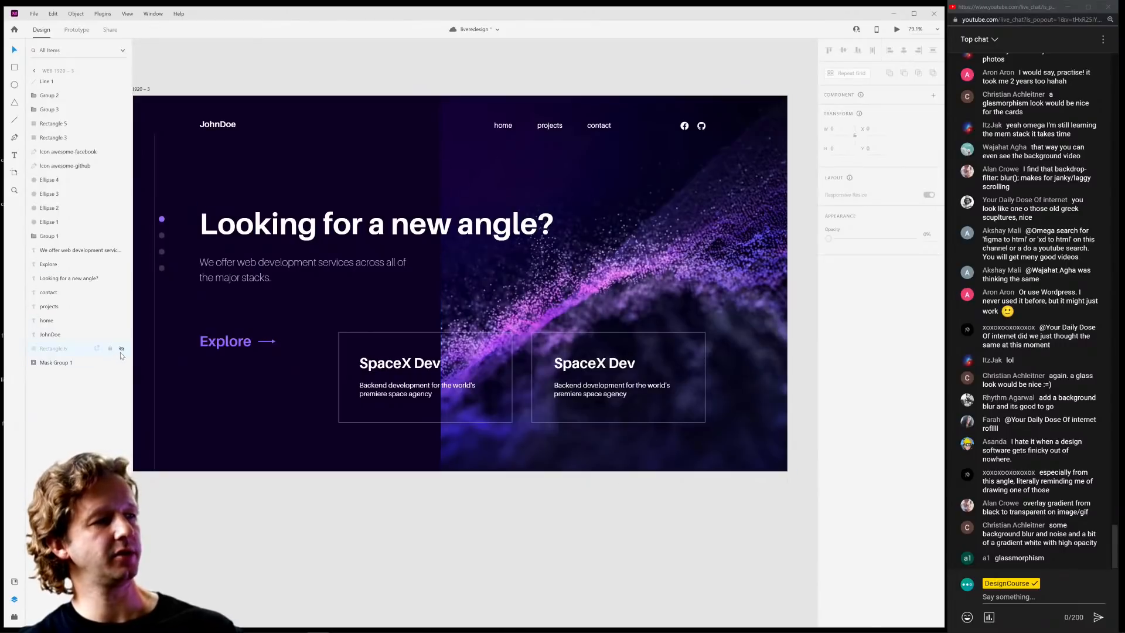
left_click(122, 350)
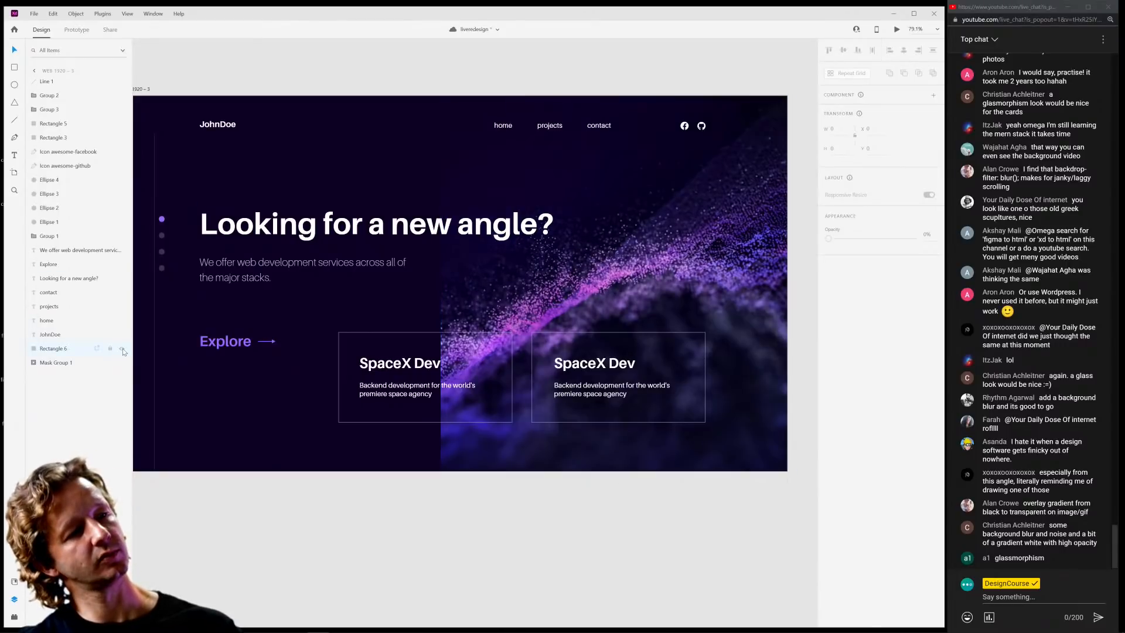
left_click(122, 350)
left_click(122, 350)
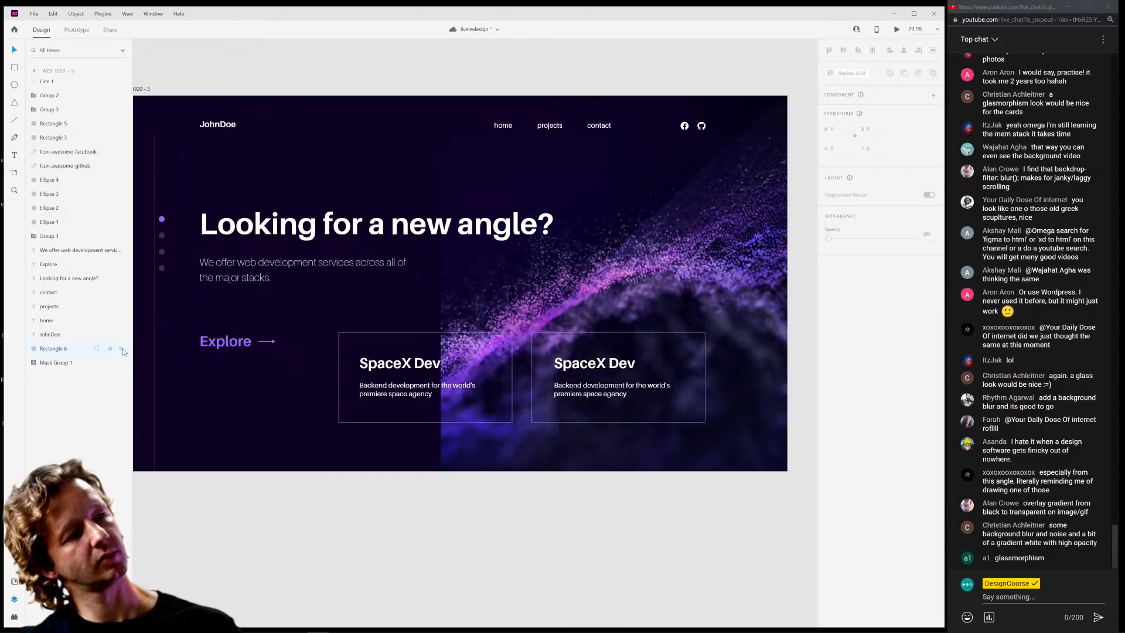
left_click(122, 350)
left_click(122, 350)
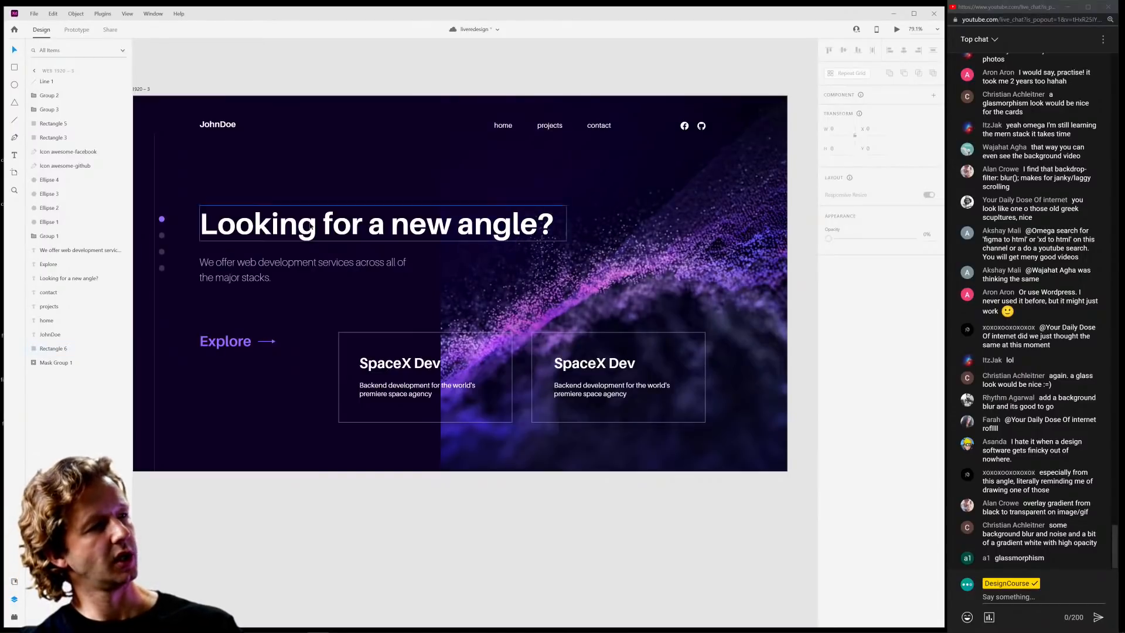
Move the vertical line beside the pagination dots to the particle image's inner edge at X 923, Y -300.
scroll(255, 198, "left", 3)
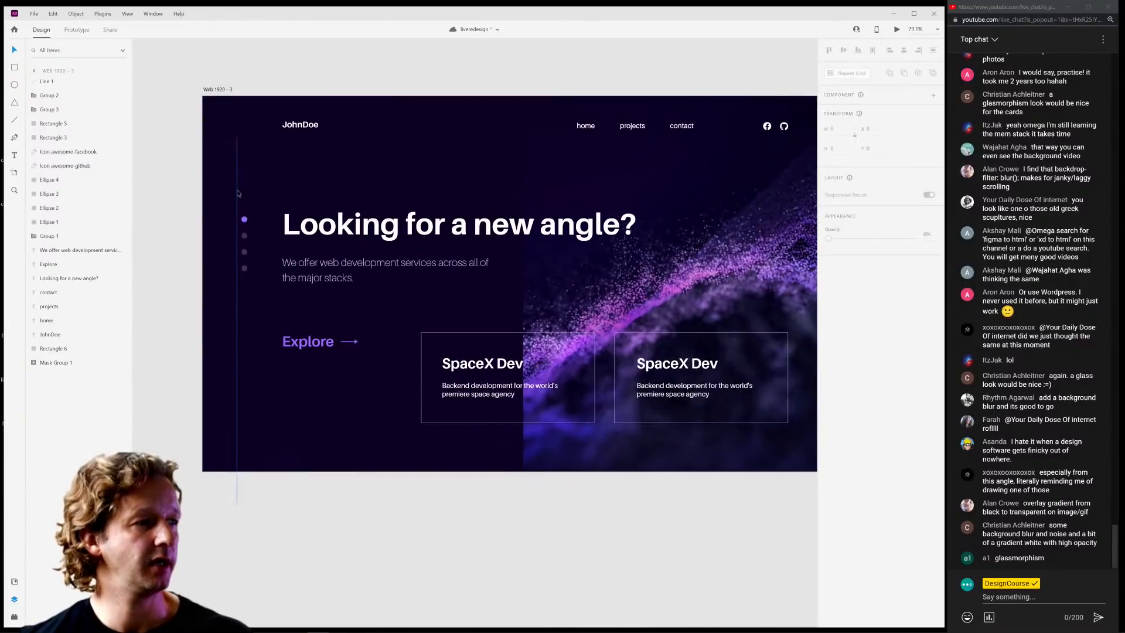
left_click_drag(238, 196, 525, 97)
left_click(416, 151)
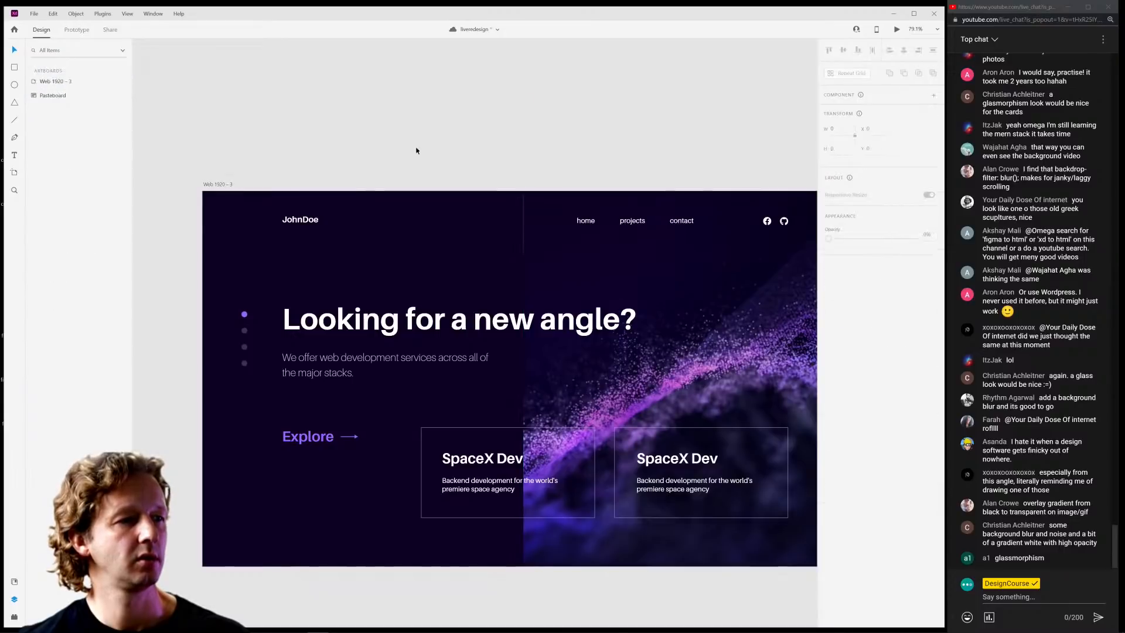
left_click(523, 253)
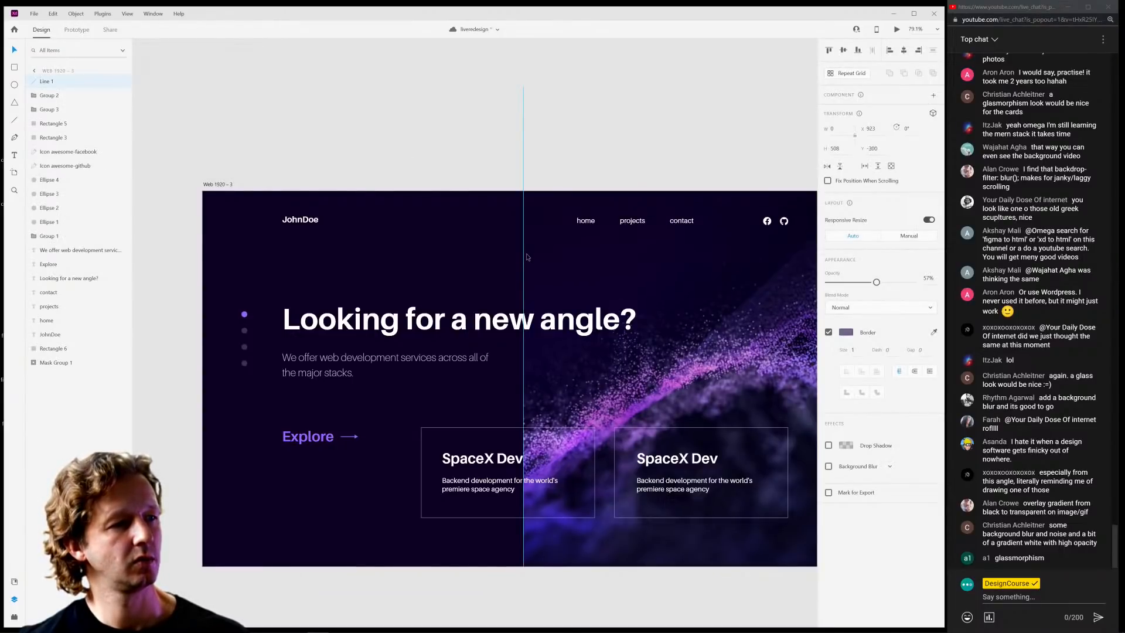
left_click(447, 171)
left_click_drag(447, 170, 376, 90)
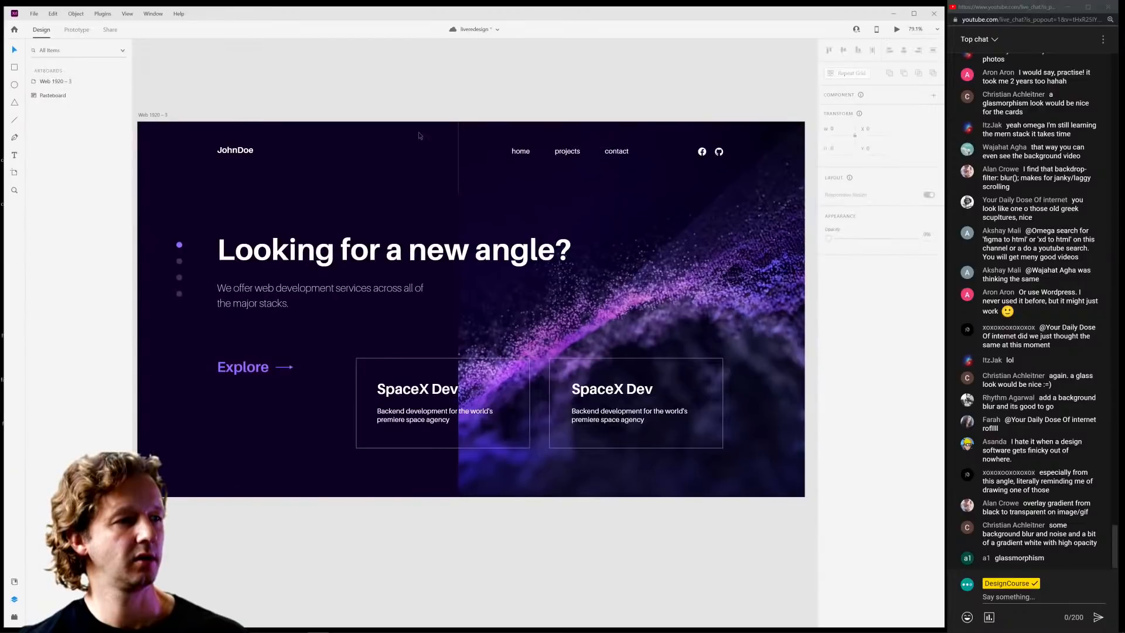
Examine the vertical line's opacity and border color against the particle image.
left_click(458, 159)
left_click_drag(872, 283, 876, 283)
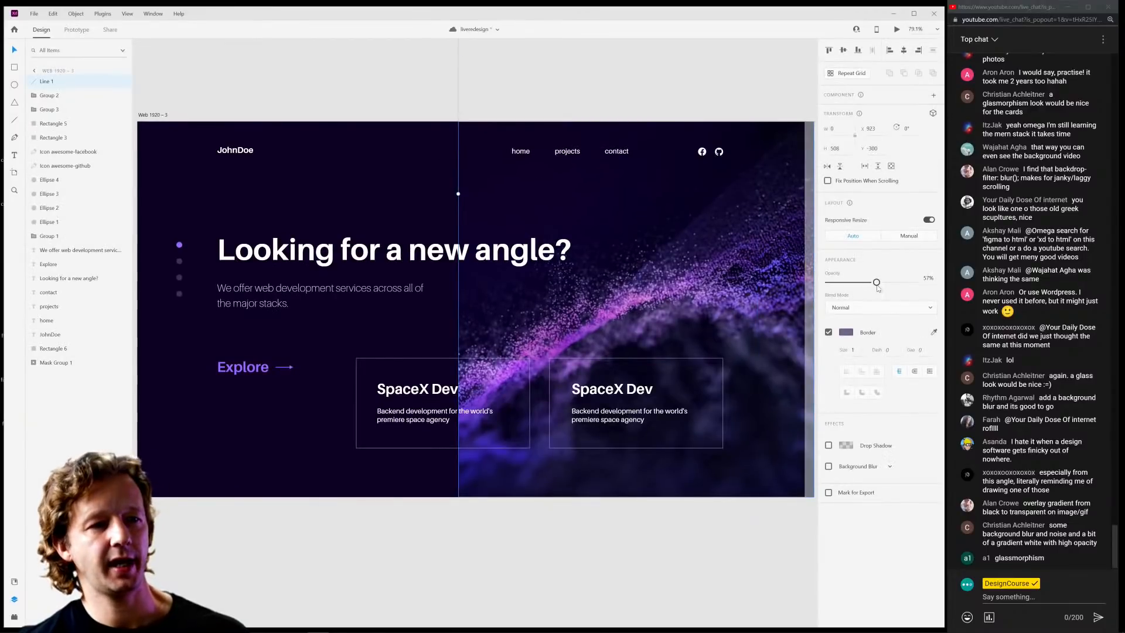
left_click(844, 332)
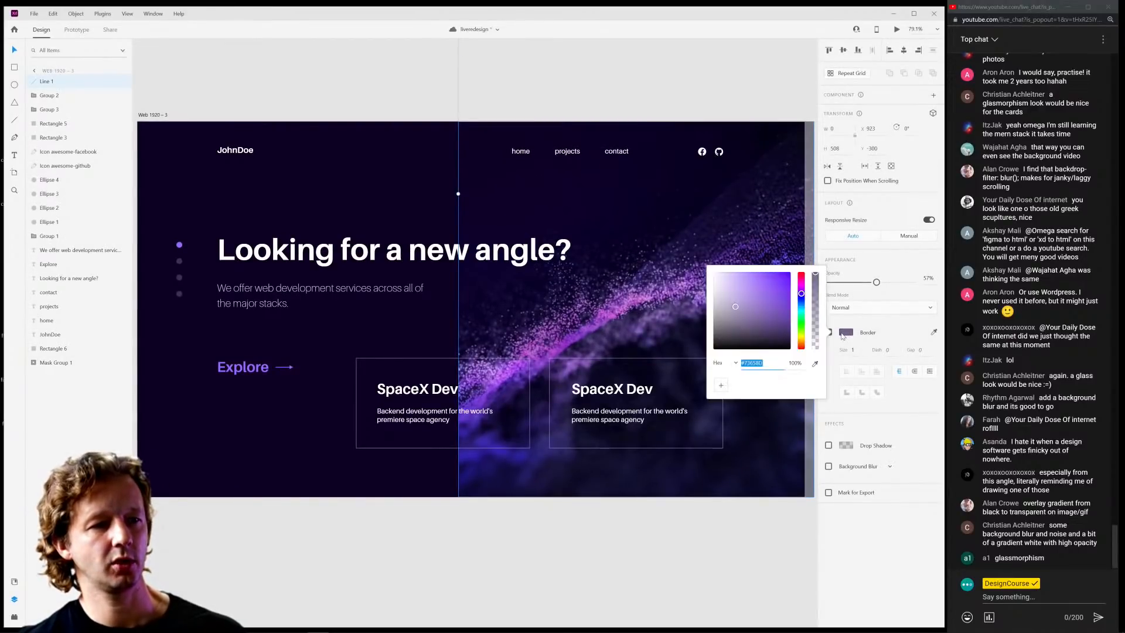
left_click(875, 557)
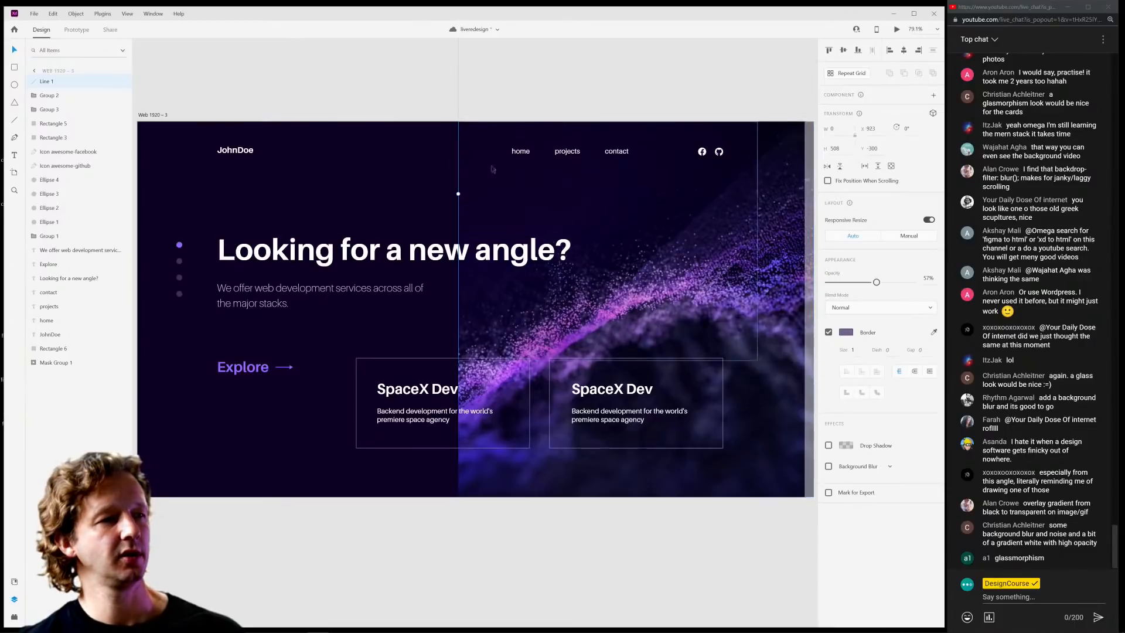
left_click(393, 81)
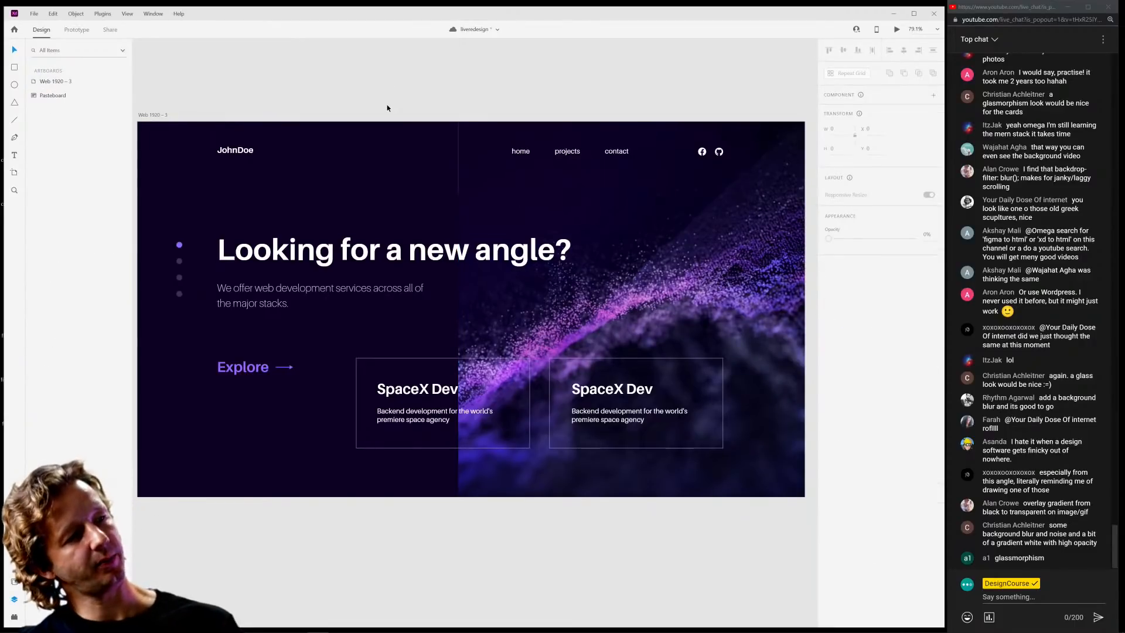
mouse_move(381, 106)
left_mouse_down()
mouse_move(410, 106)
mouse_move(399, 109)
left_mouse_up()
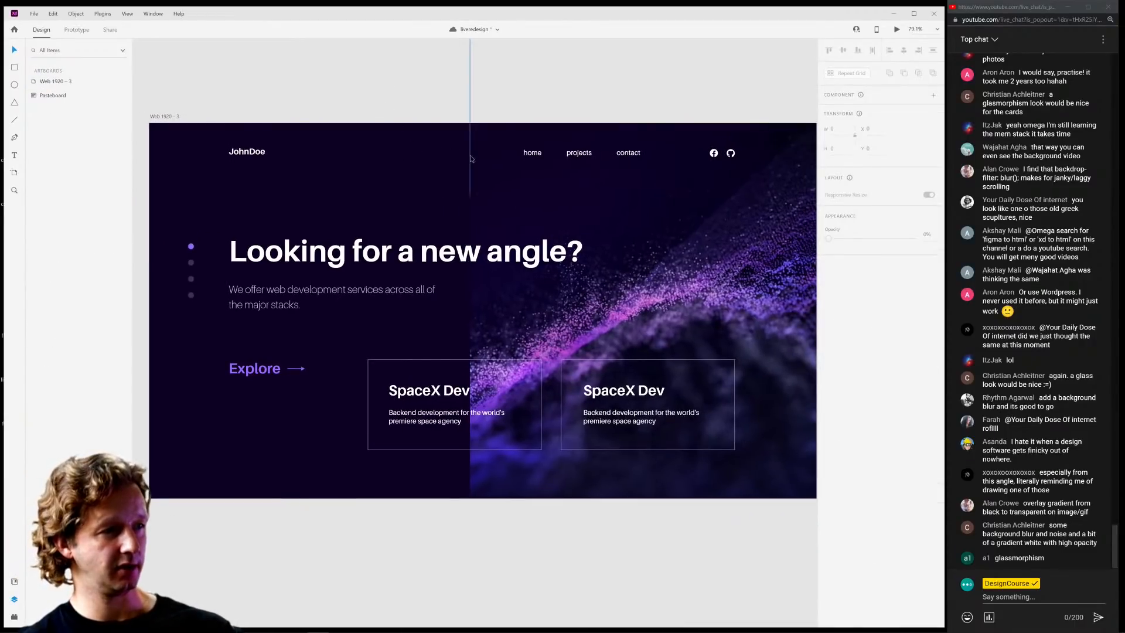
Slide the vertical line down along the particle image's edge and delete it.
left_click_drag(470, 158, 471, 173)
left_click_drag(473, 223, 472, 228)
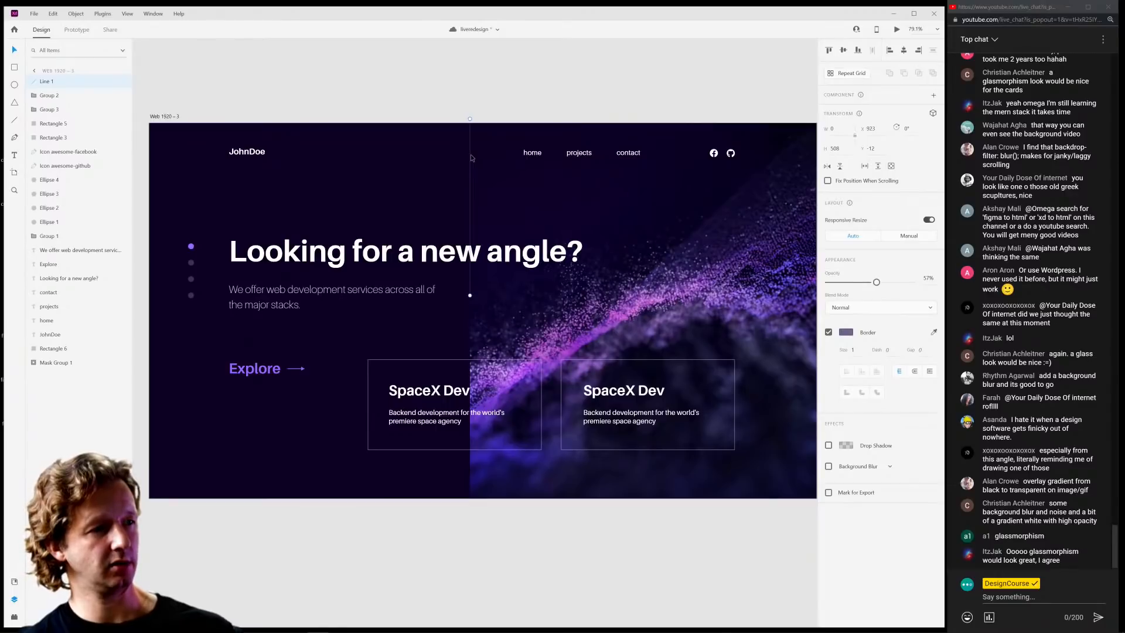
key("Delete")
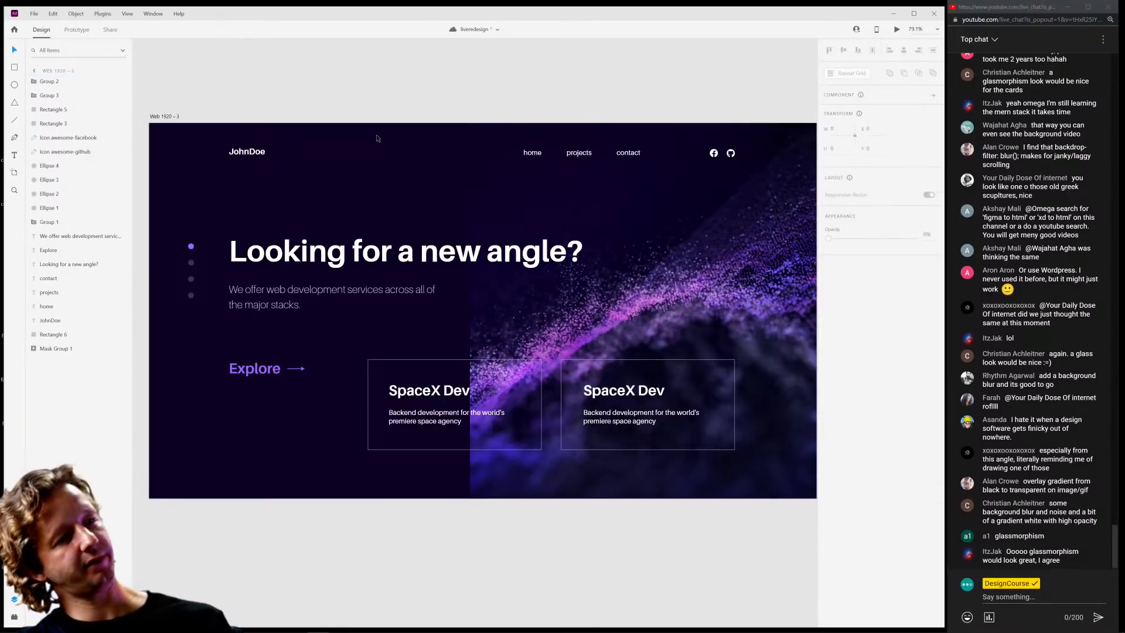
scroll(387, 136, "down", 2)
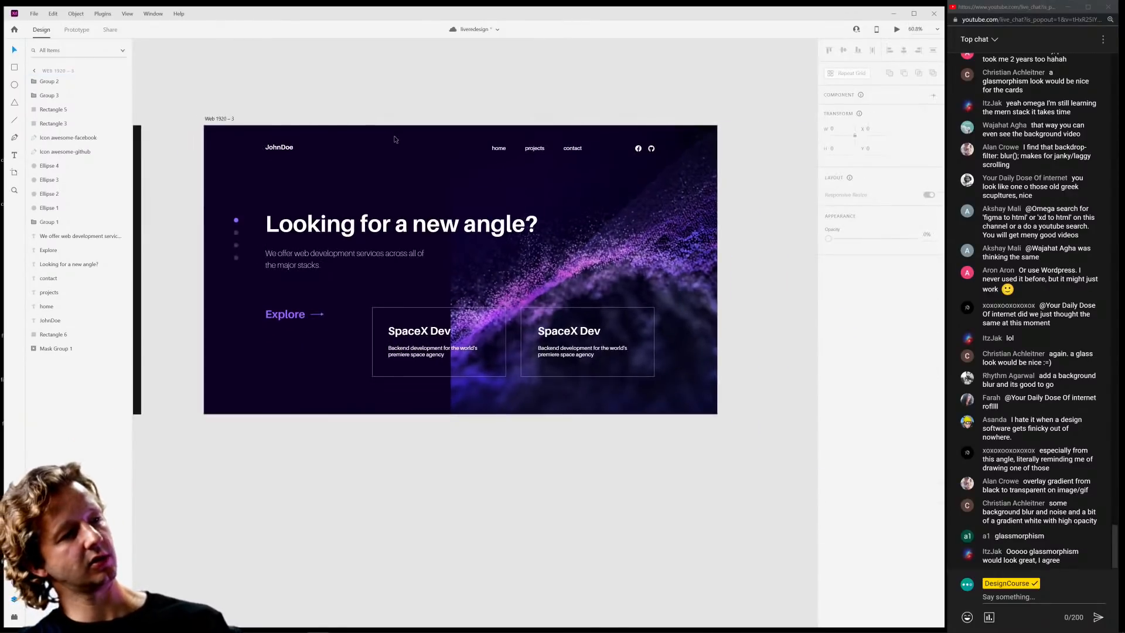
Preview the hero page with its two outlined project cards, and close the preview.
left_click(898, 32)
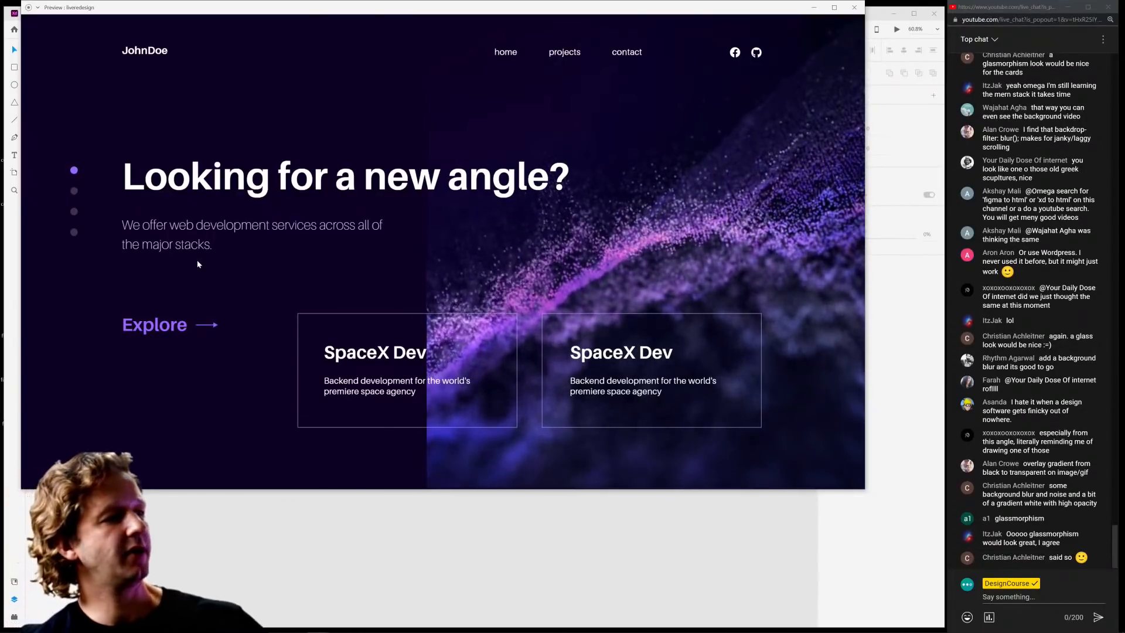
left_click(854, 15)
left_click(346, 100)
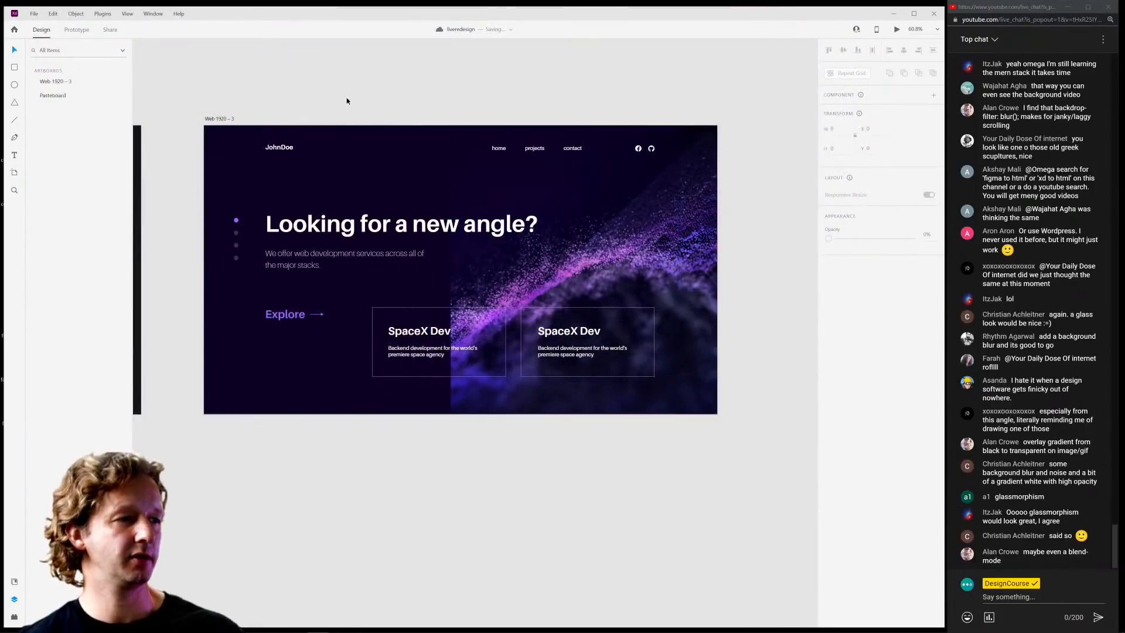
Duplicate the Web 1920 – 3 artboard and place the copy beside the original.
scroll(351, 95, "down", 2)
scroll(260, 114, "down", 1)
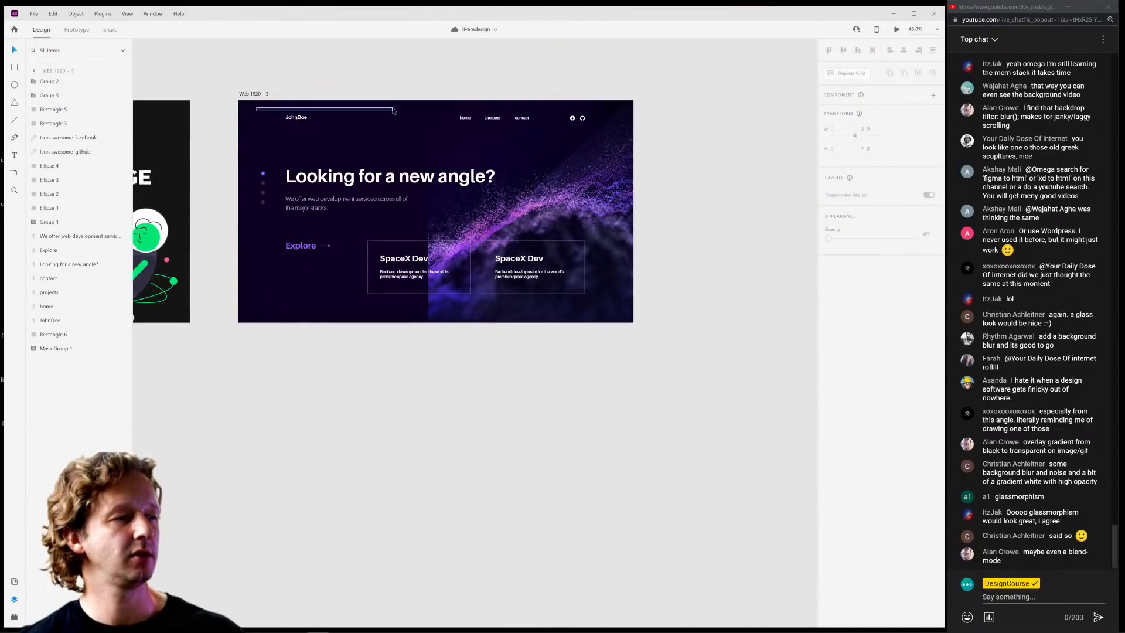
left_click_drag(259, 96, 685, 75)
left_click(685, 74)
scroll(449, 75, "right", 6)
scroll(373, 80, "up", 4)
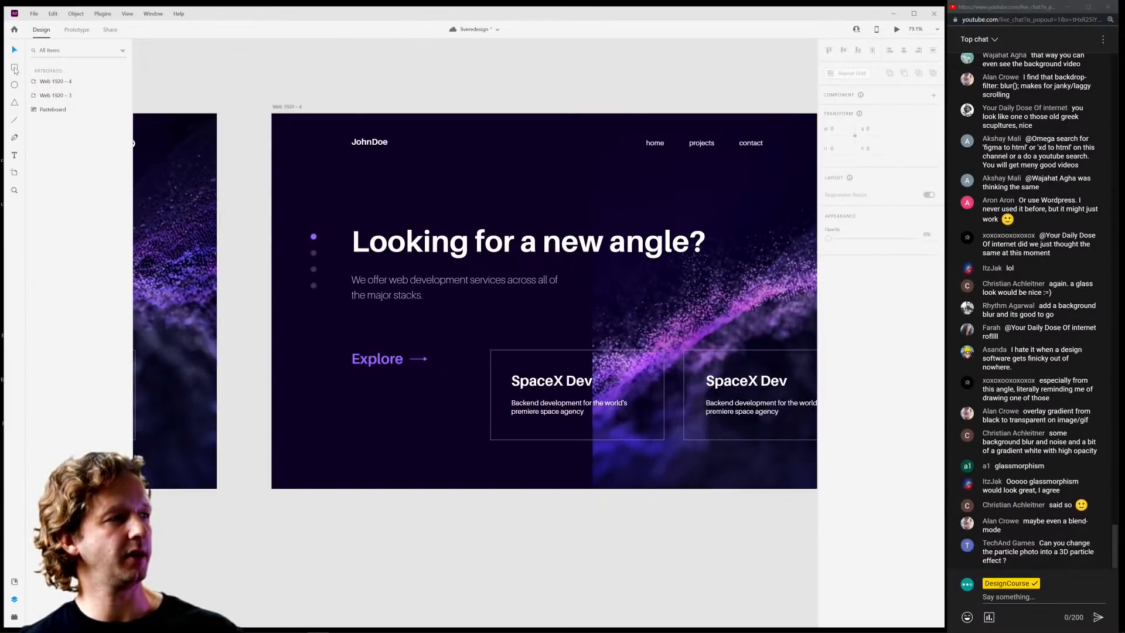
Draw a borderless rectangle 171 wide and 1080 high at the copy's left edge, filled with the sampled dark background color.
mouse_move(271, 114)
left_mouse_down()
mouse_move(290, 153)
mouse_move(347, 460)
mouse_move(332, 490)
left_mouse_up()
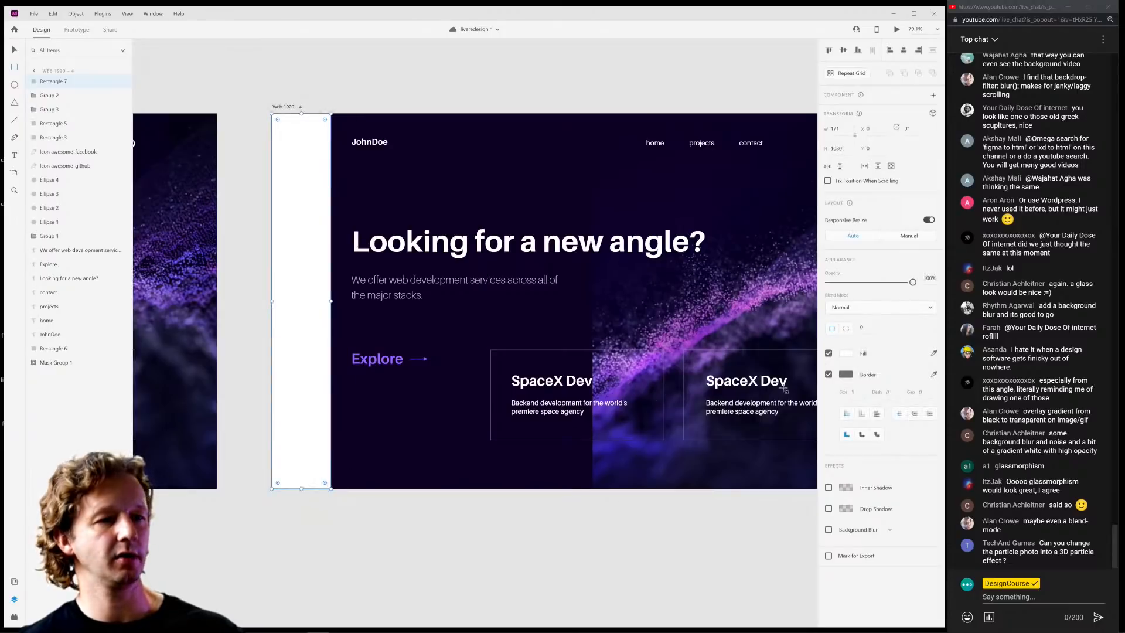
left_click(829, 375)
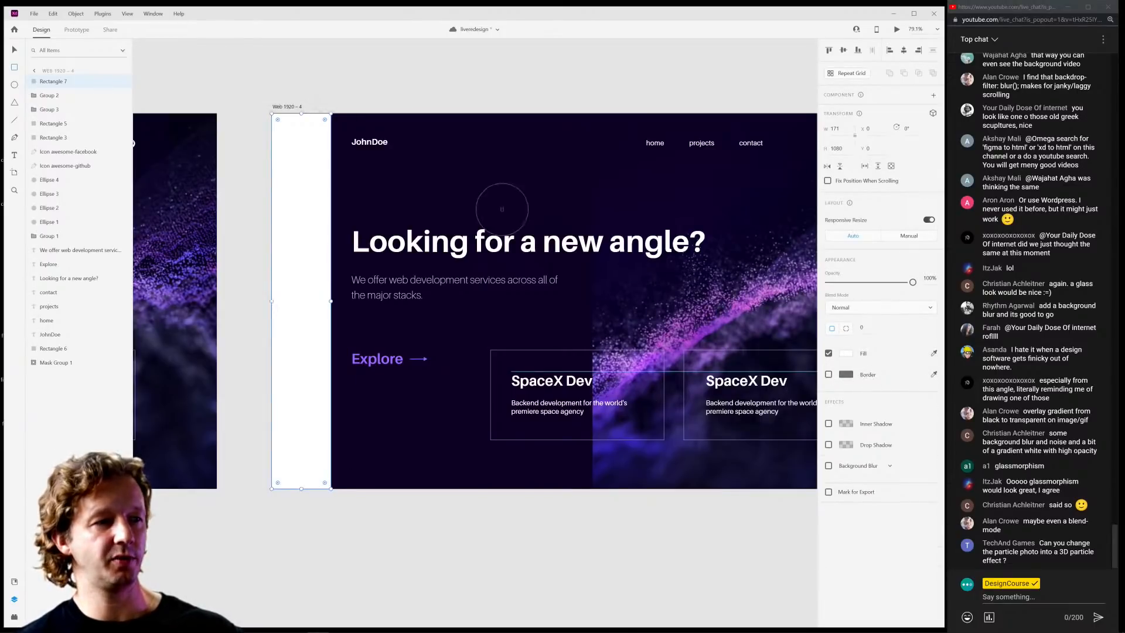
left_click(391, 179)
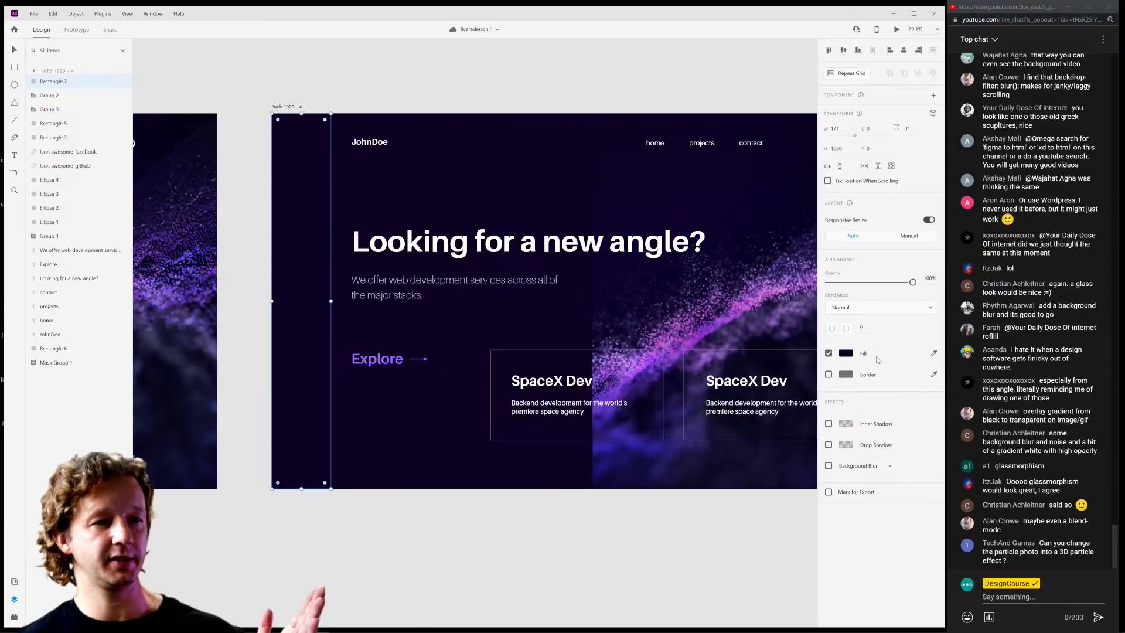
Shift the side strip's fill to a slightly lighter, less saturated dark purple.
left_click(850, 356)
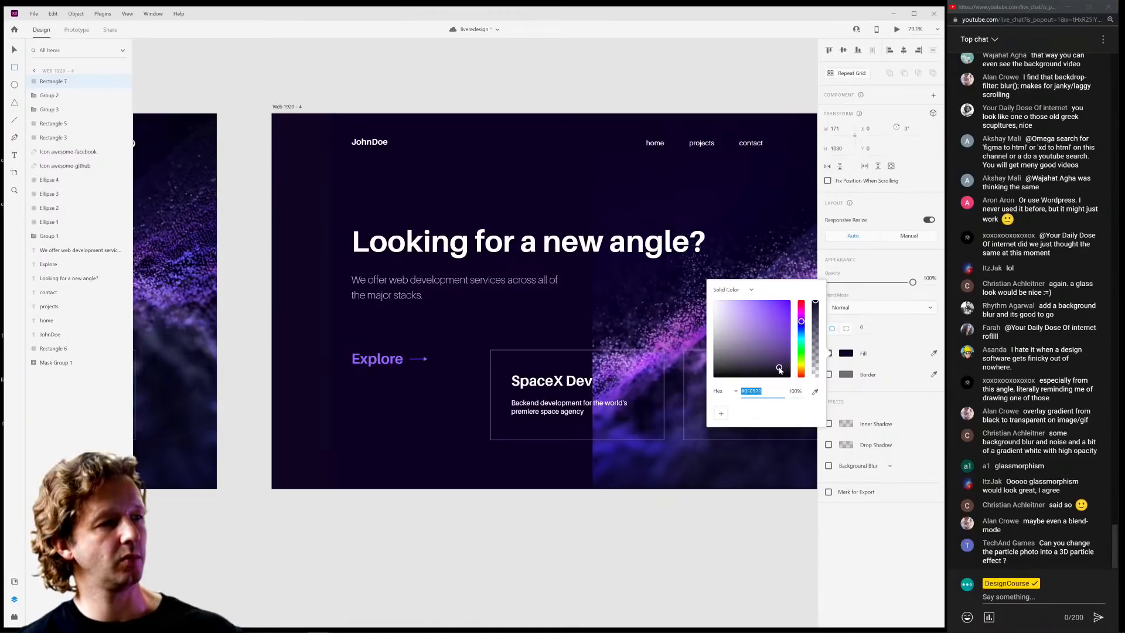
left_click_drag(780, 370, 774, 369)
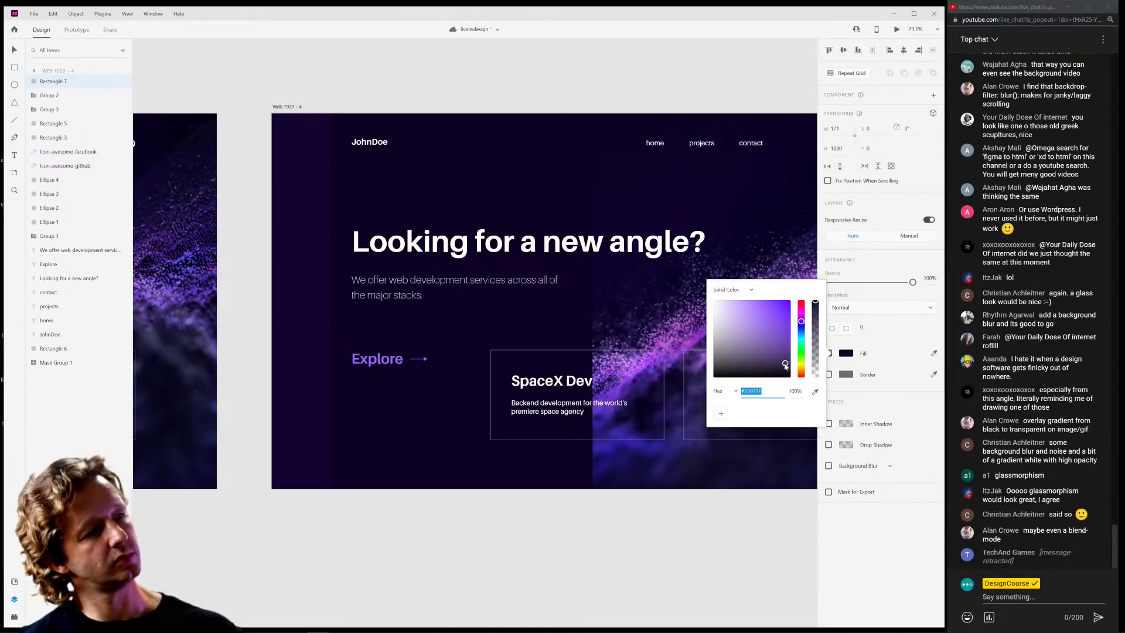
left_click_drag(785, 366, 734, 366)
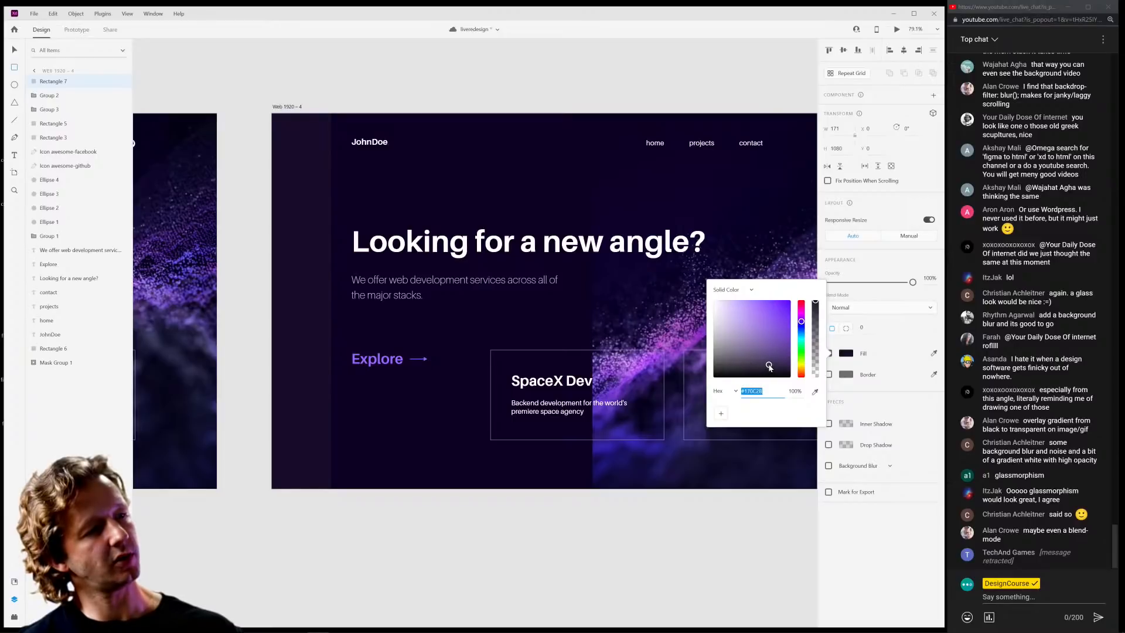
left_click(291, 186)
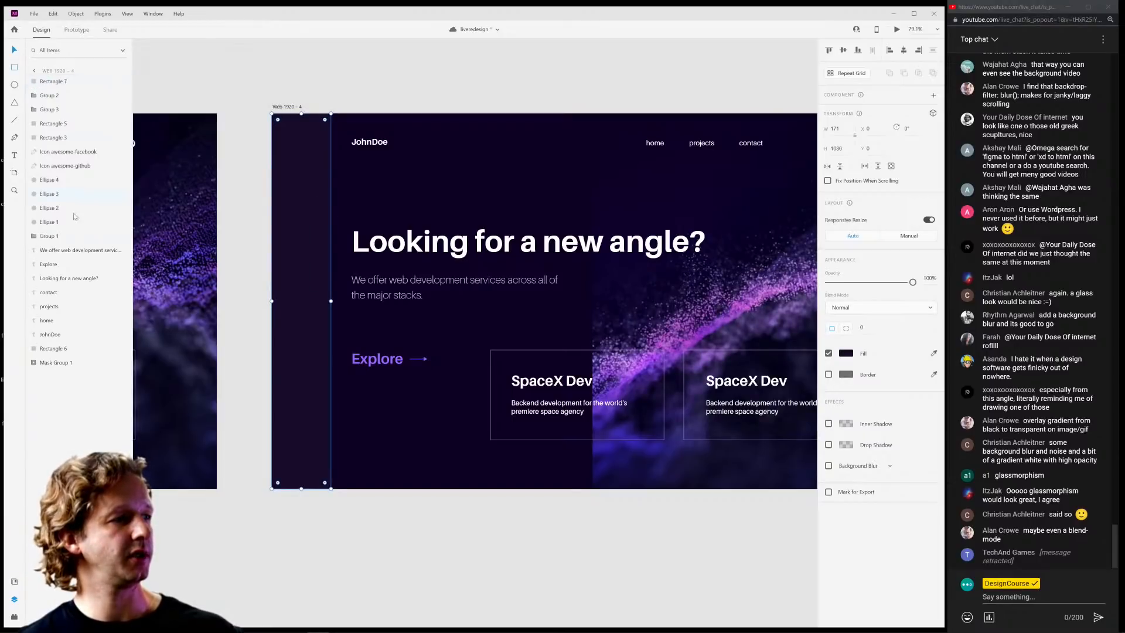
Order the side strip directly above Mask Group 1 in the layers and center the four pagination dots horizontally on it.
left_click_drag(69, 355, 70, 357)
key("Escape")
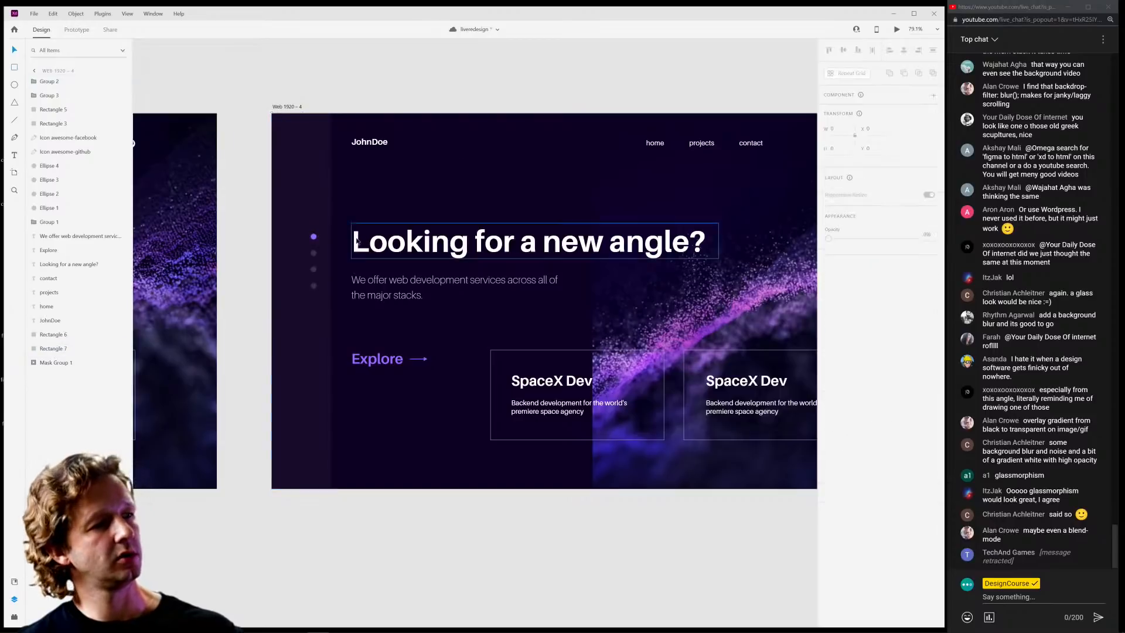
left_click_drag(341, 327, 295, 225)
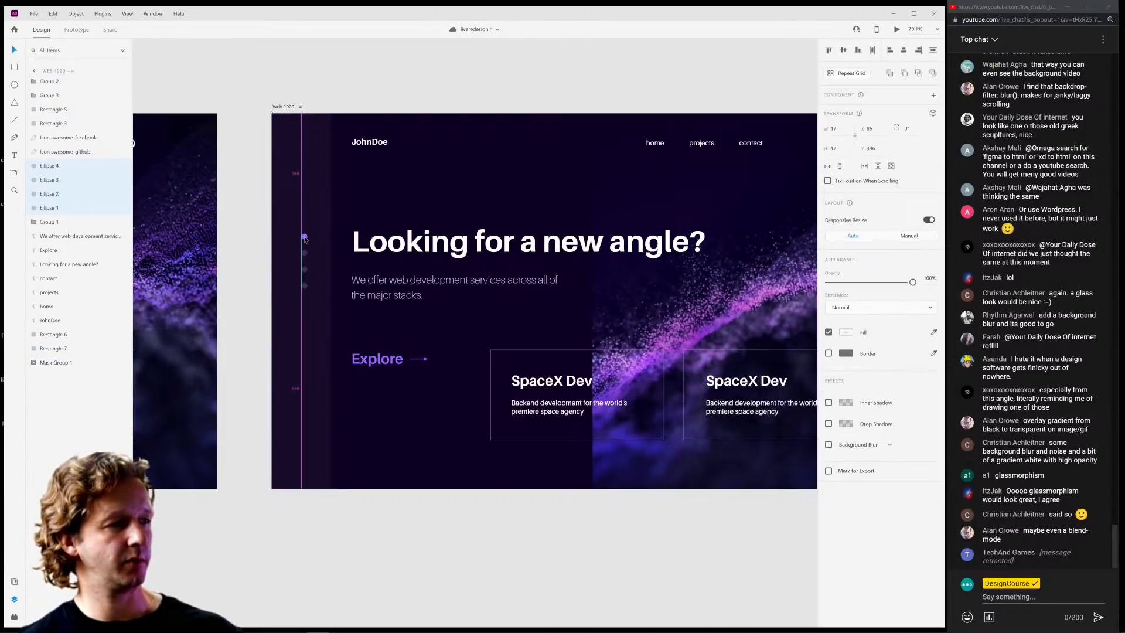
key("Escape")
Compare the copied artboard with the side strip against the original hero artboard.
scroll(492, 191, "down", 2)
left_click_drag(520, 178, 467, 149)
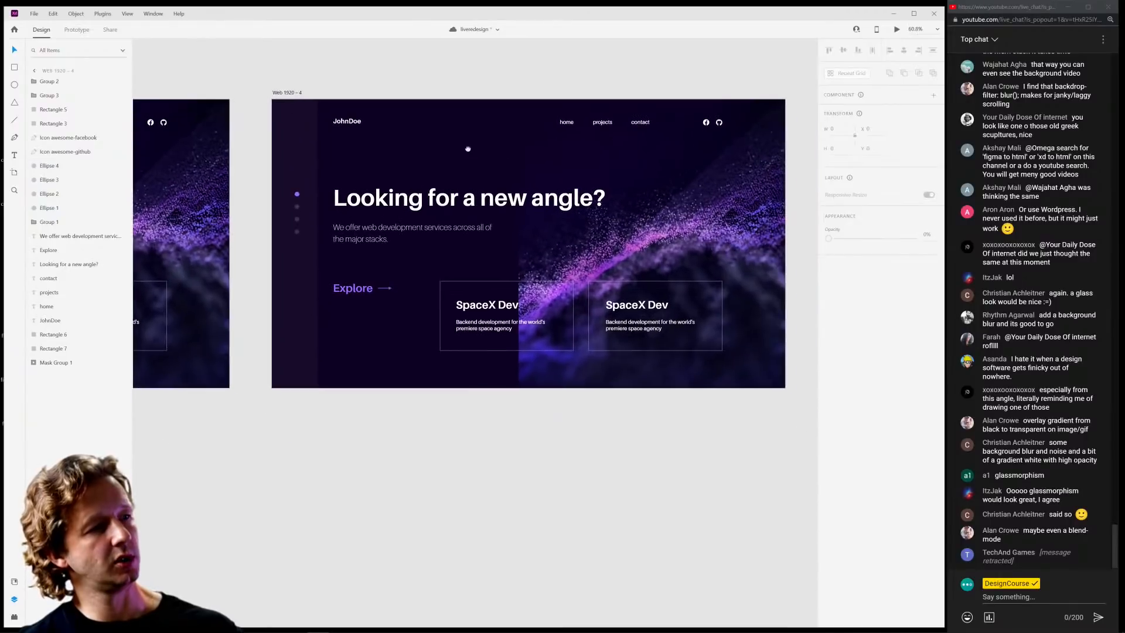
scroll(469, 408, "down", 3)
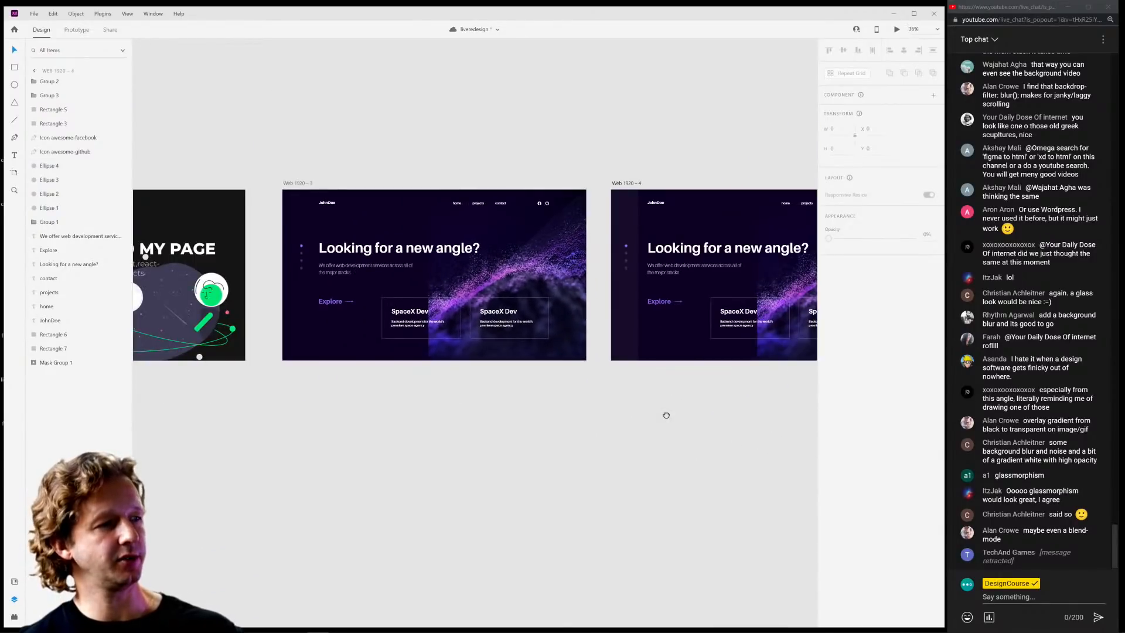
scroll(322, 288, "up", 3)
scroll(539, 409, "down", 1)
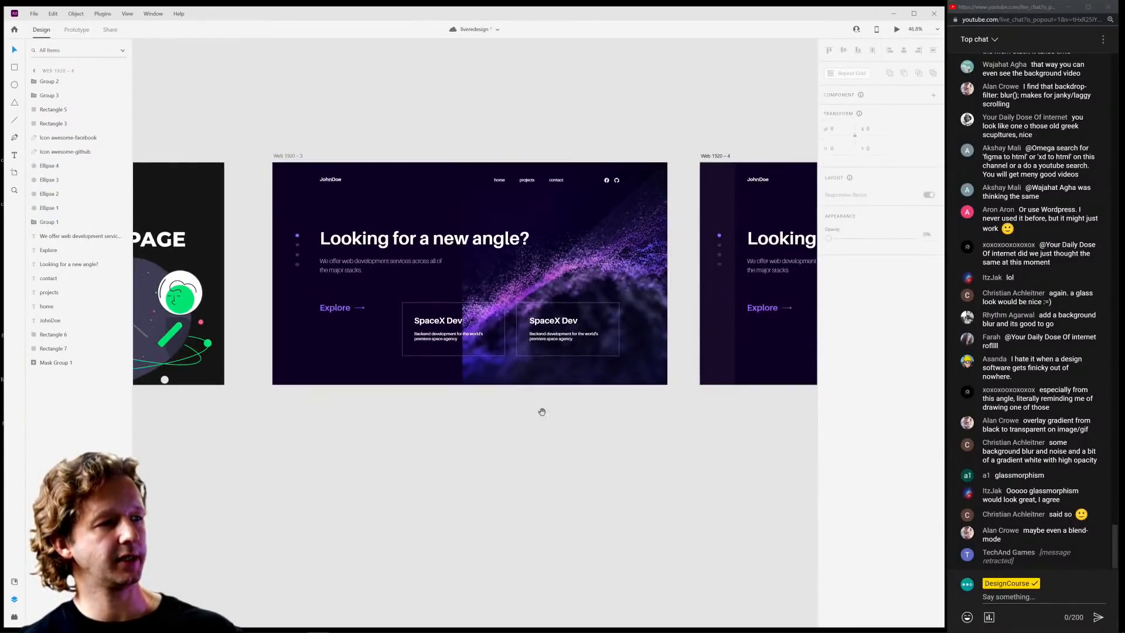
left_click_drag(540, 409, 508, 447)
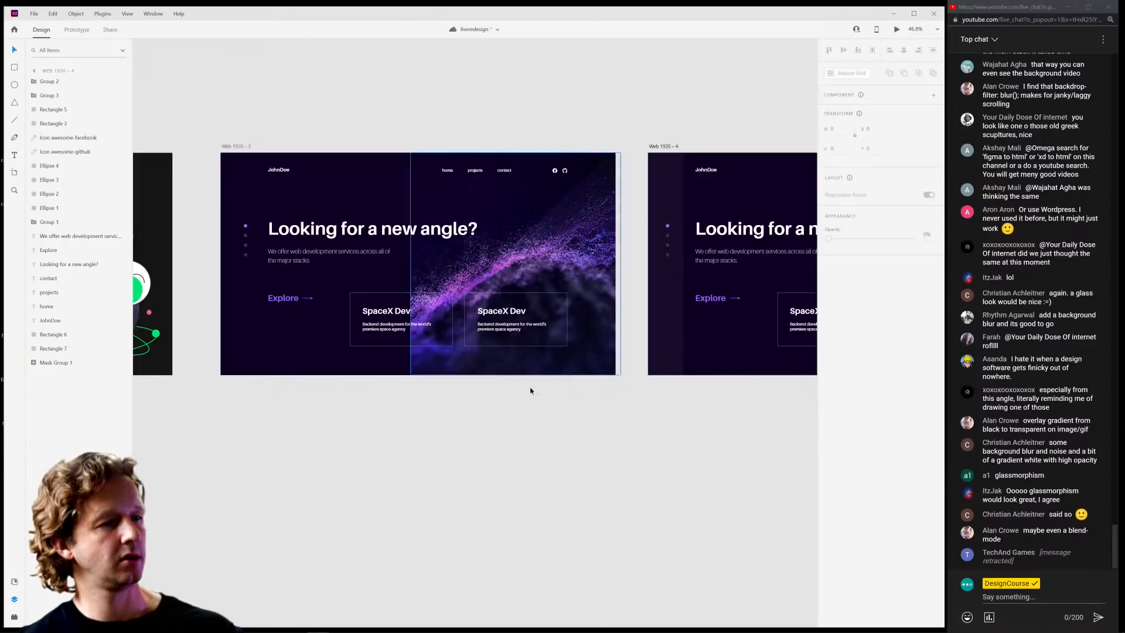
left_click_drag(530, 391, 314, 395)
scroll(201, 395, "up", 2)
scroll(201, 394, "down", 1)
scroll(448, 371, "up", 2)
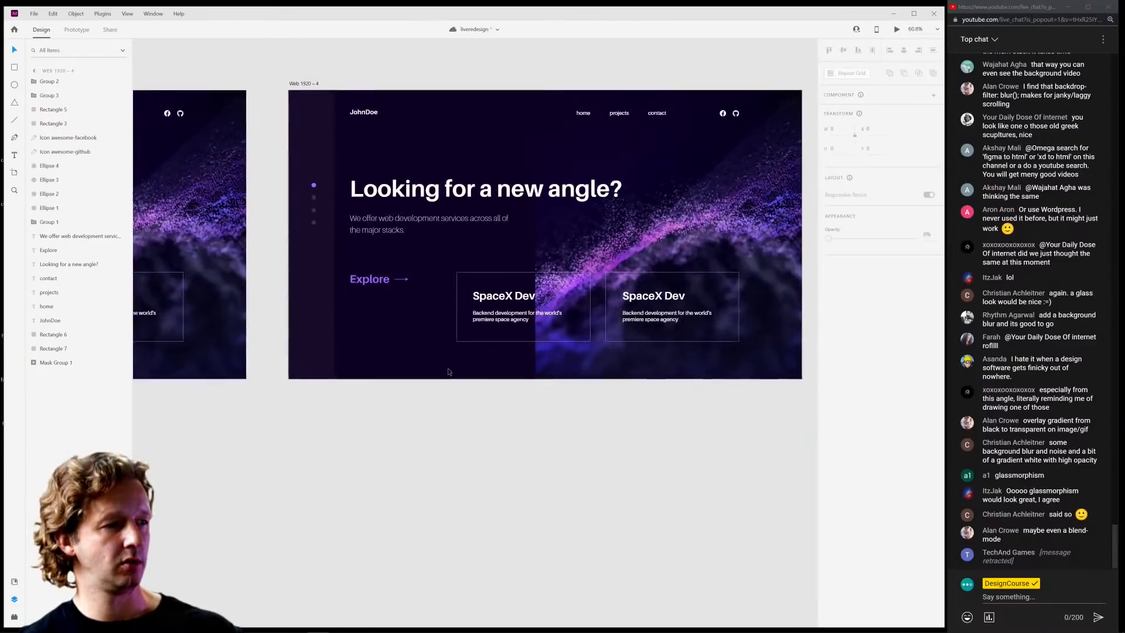
scroll(448, 372, "up", 2)
left_click_drag(439, 394, 426, 472)
Delete the side strip and remove the duplicated Web 1920 – 4 artboard.
left_click(269, 362)
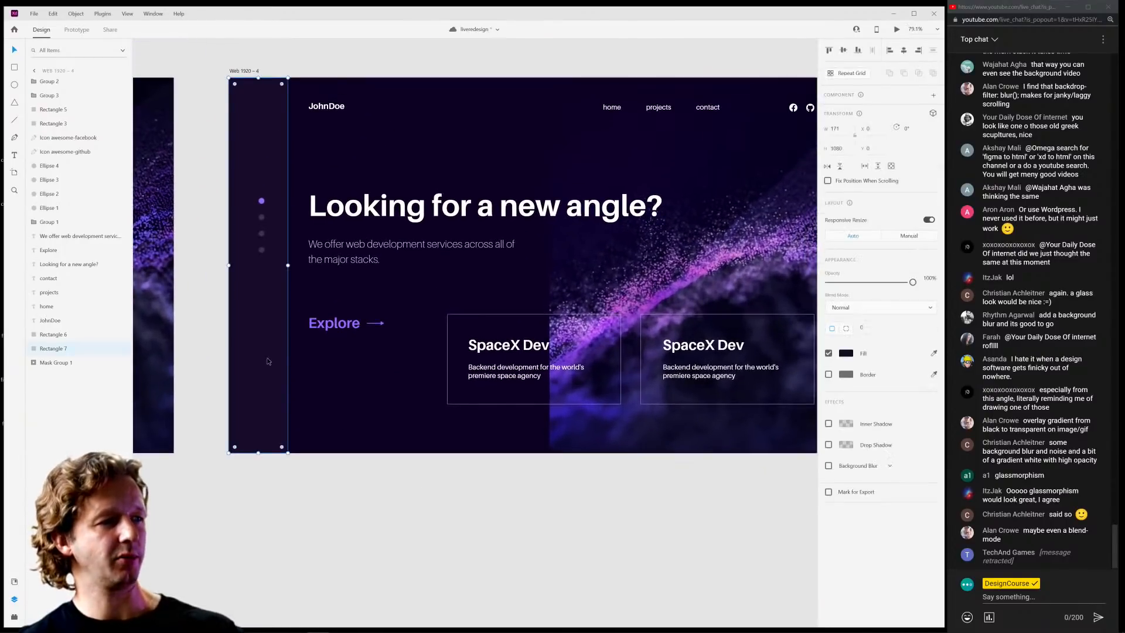
key("Delete")
scroll(474, 494, "down", 2)
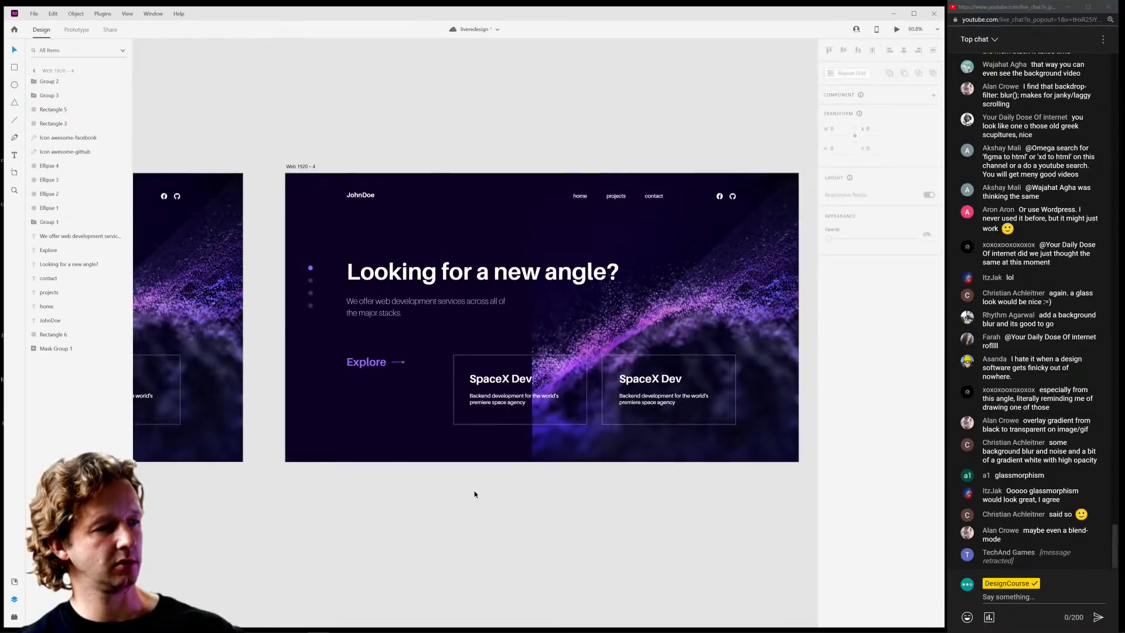
left_click_drag(494, 495, 949, 411)
key("Delete")
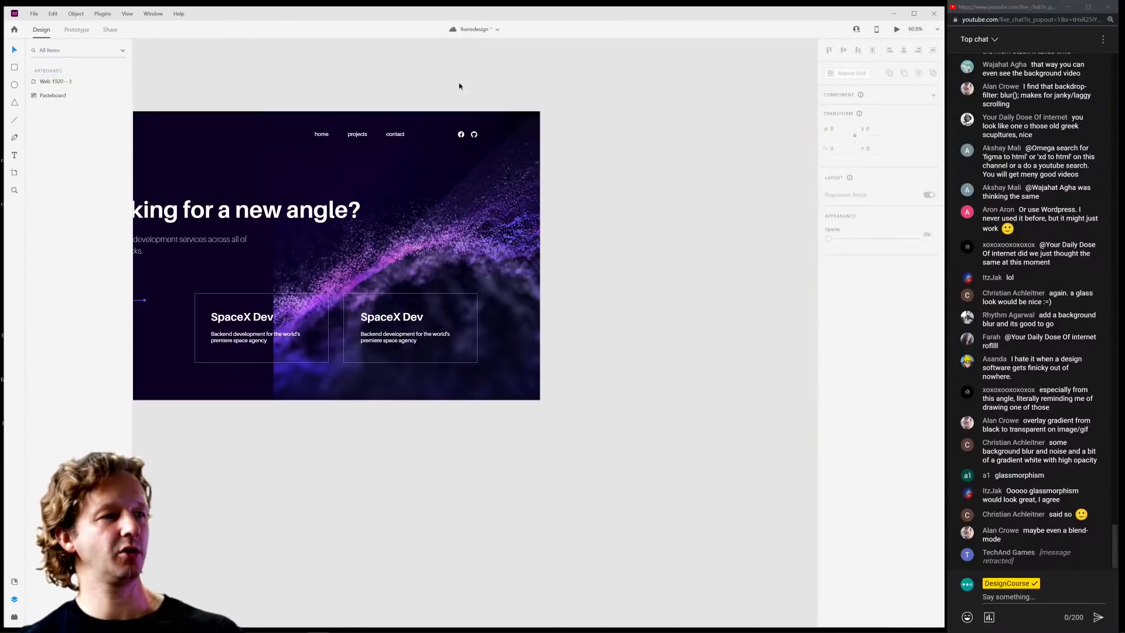
Move the first SpaceX Dev card's outline and text together closer to the second card, to X 647, Y 680.
left_click_drag(372, 92, 590, 112)
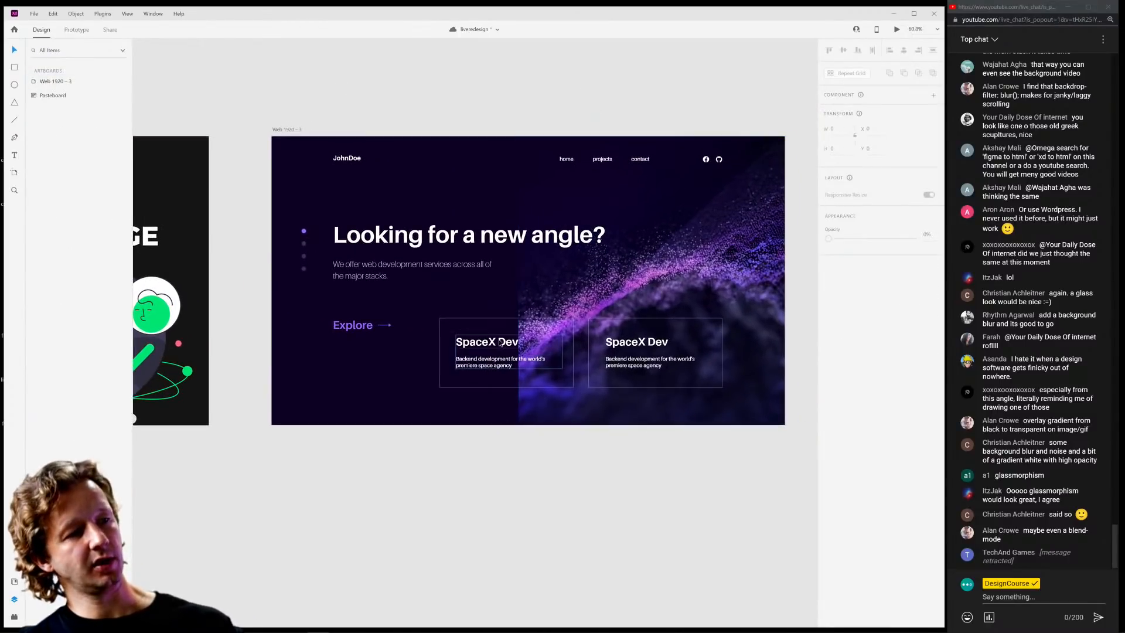
scroll(499, 344, "up", 3)
left_click(490, 301)
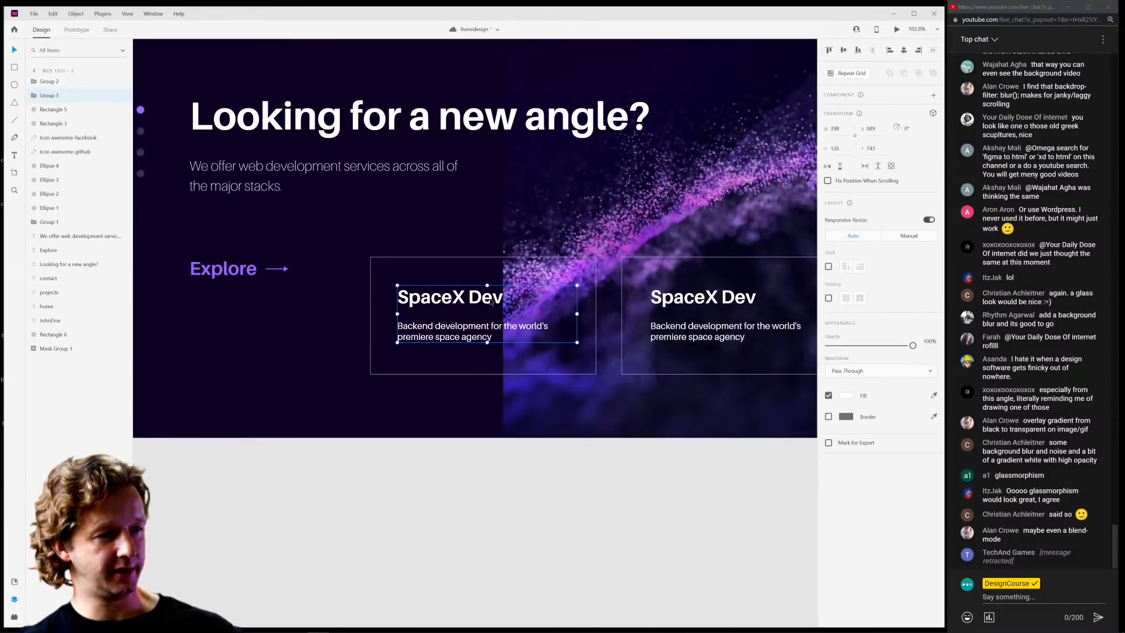
left_click(435, 260, "shift")
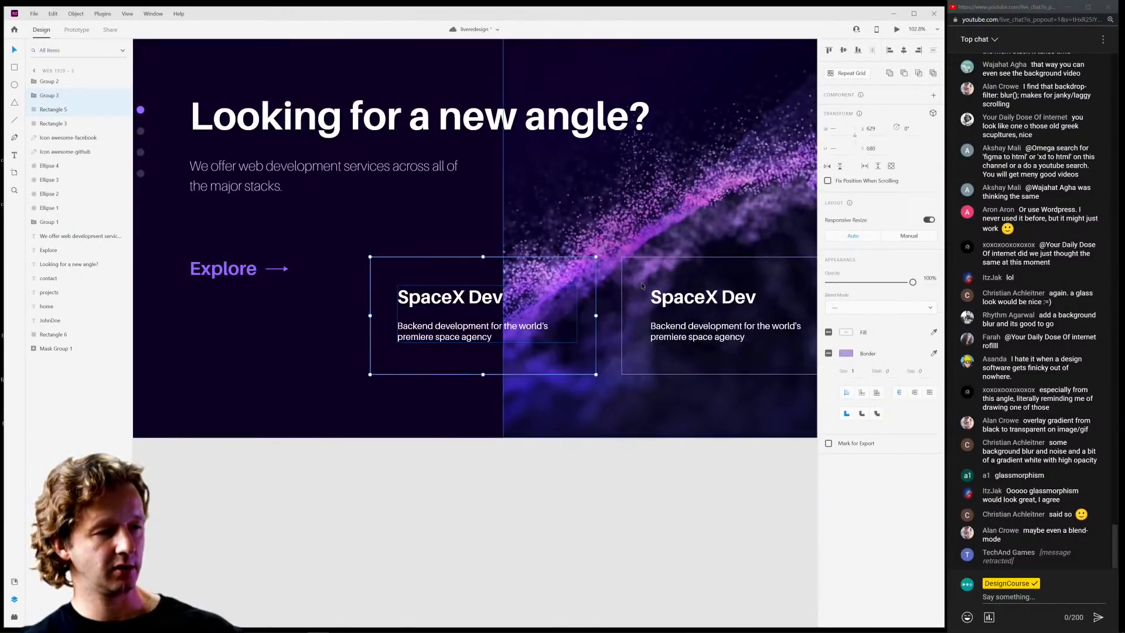
scroll(554, 470, "right", 3)
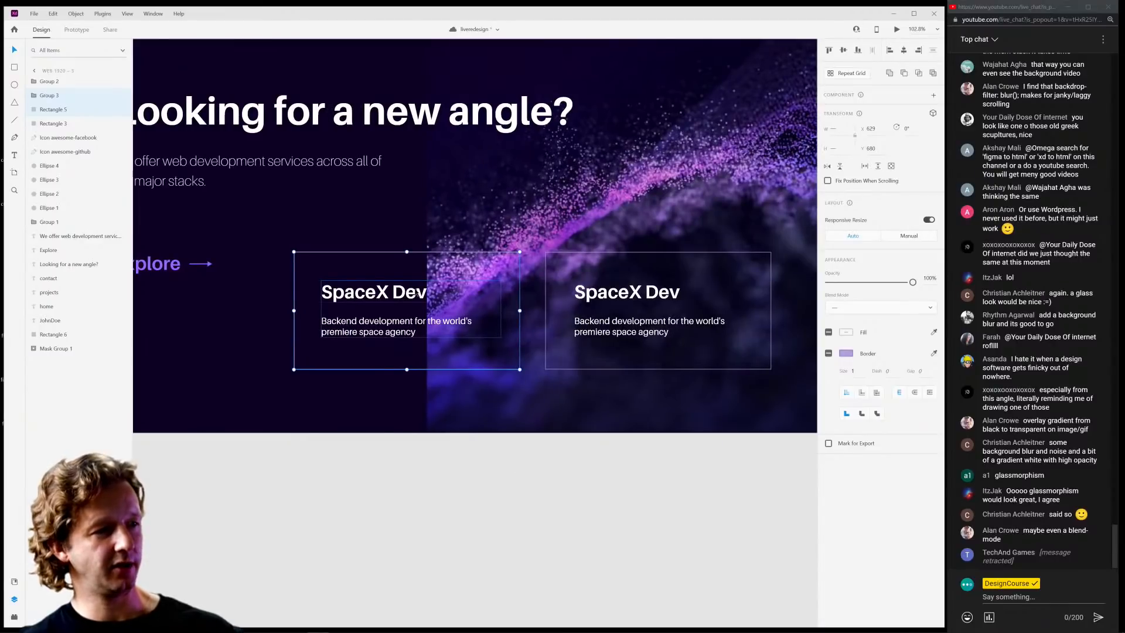
scroll(417, 293, "up", 5)
scroll(464, 389, "down", 5)
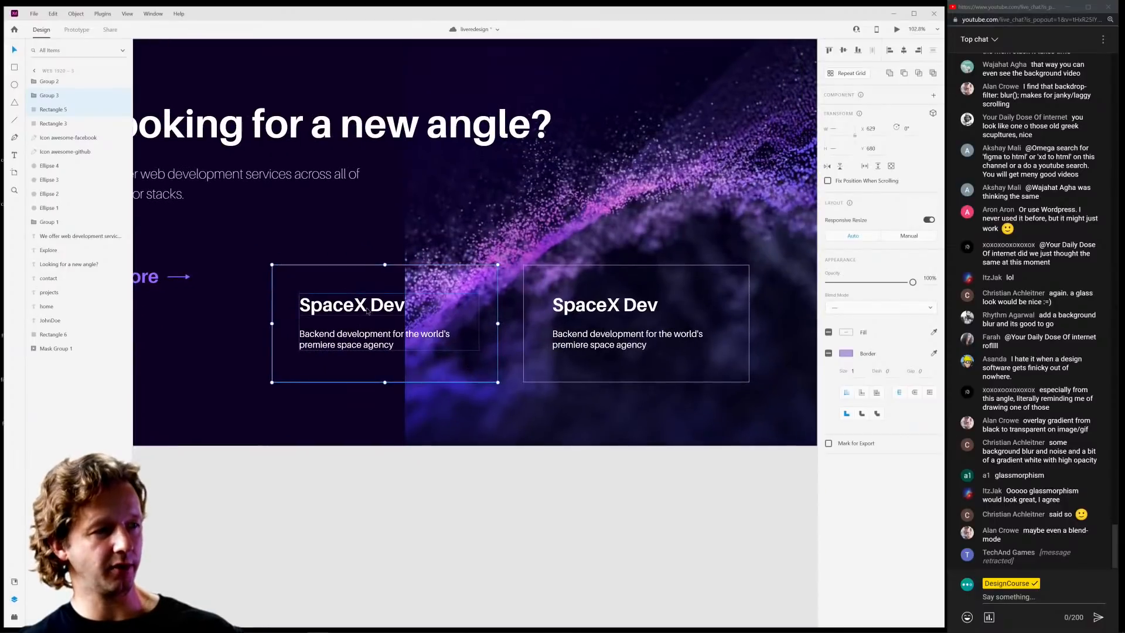
left_click_drag(351, 307, 359, 307)
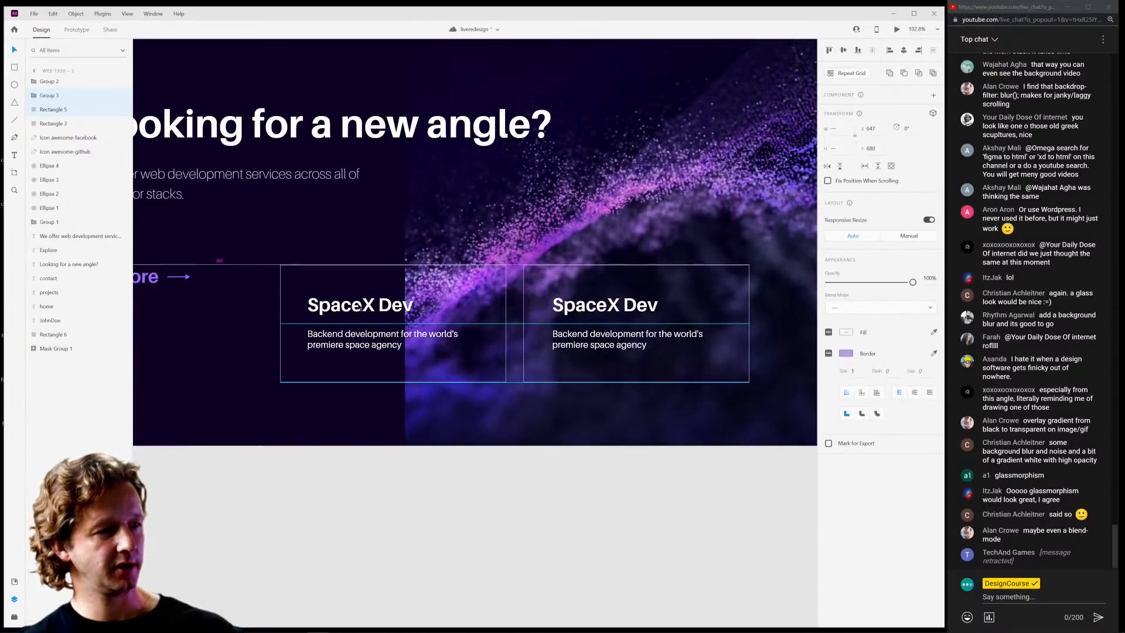
left_click(496, 488)
Examine the whole hero layout and preview it in a separate window, moving that window away from the screen's upper edge.
scroll(531, 488, "down", 3)
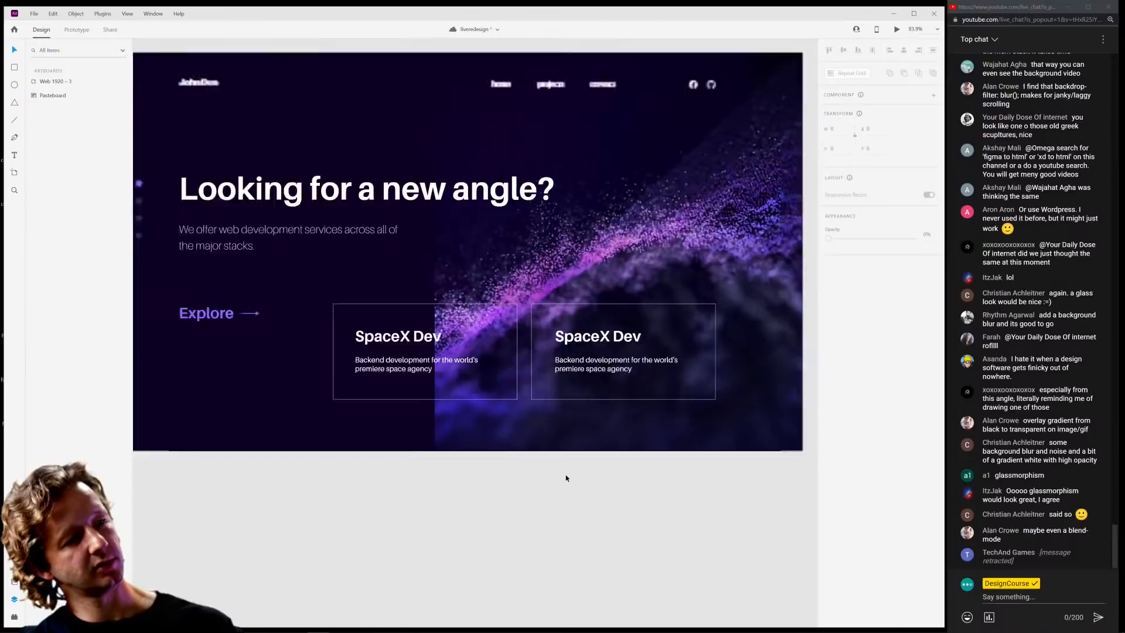
left_click_drag(563, 496, 543, 458)
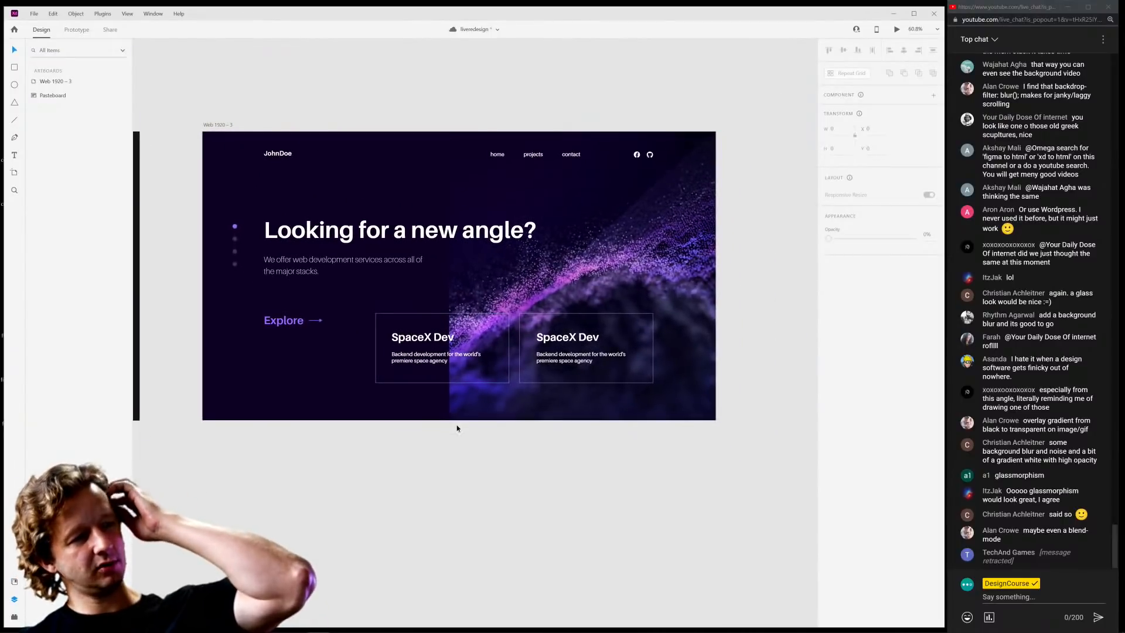
left_click_drag(417, 439, 342, 439)
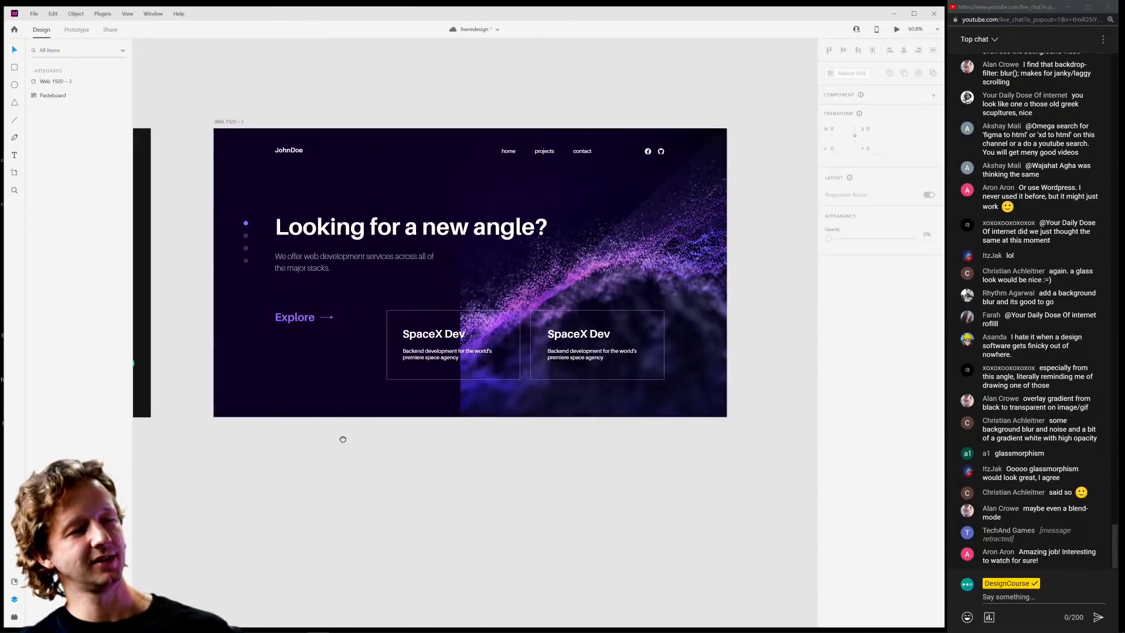
left_click_drag(461, 451, 485, 449)
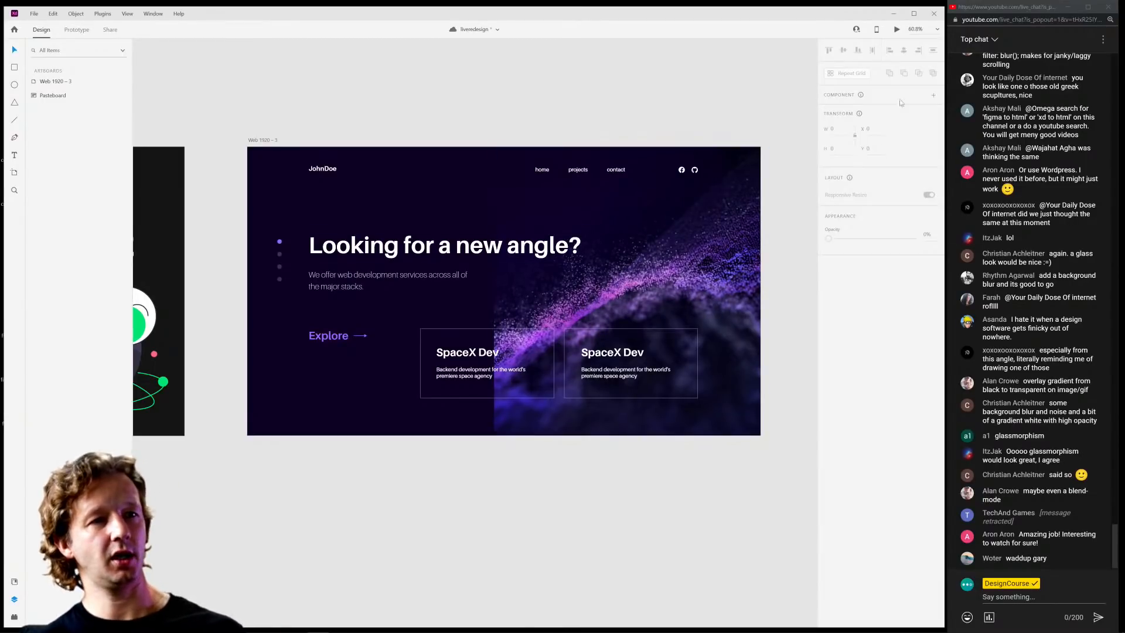
left_click(896, 29)
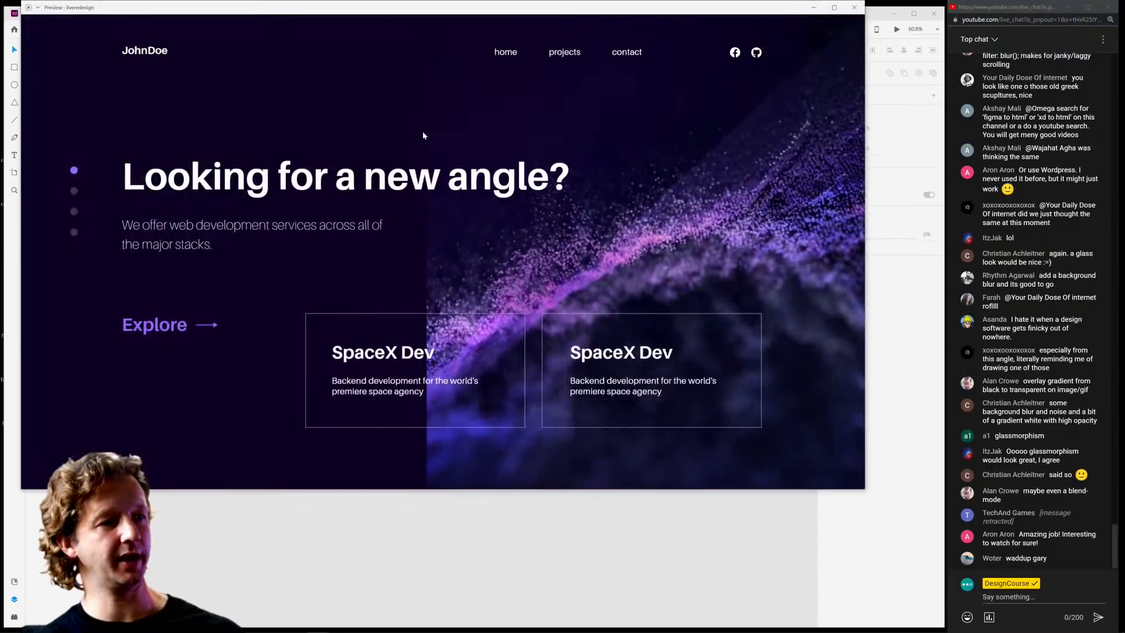
left_click_drag(475, 17, 499, 73)
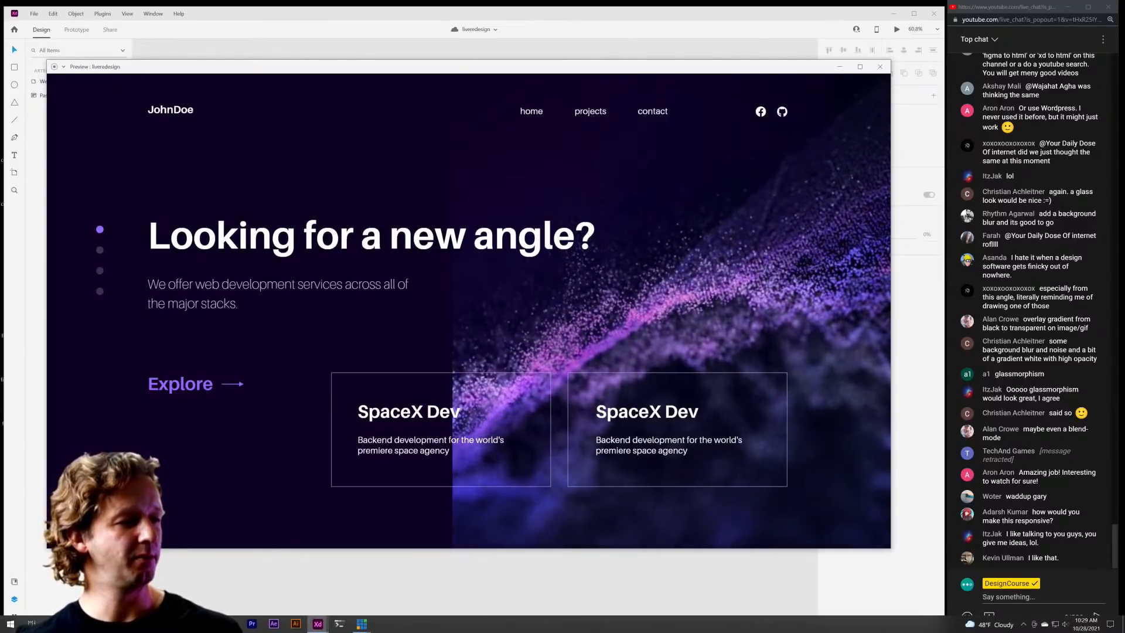
Switch to the Chrome window with the Lottie Editor and load designcourse.com/admin.
mouse_move(231, 624)
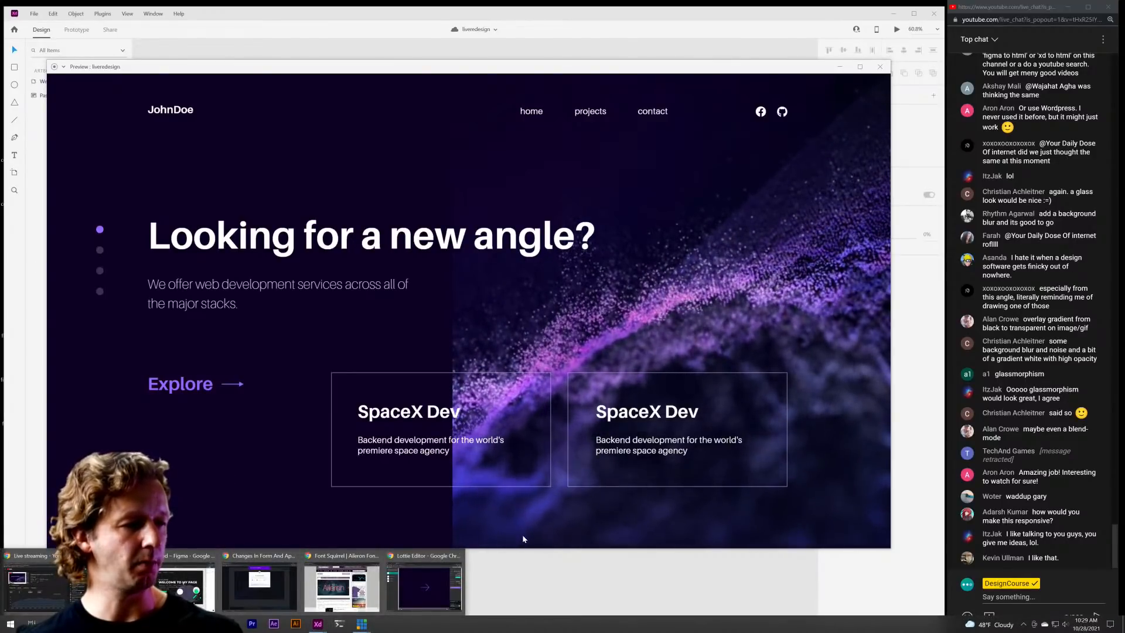
left_click(437, 566)
left_click(402, 49)
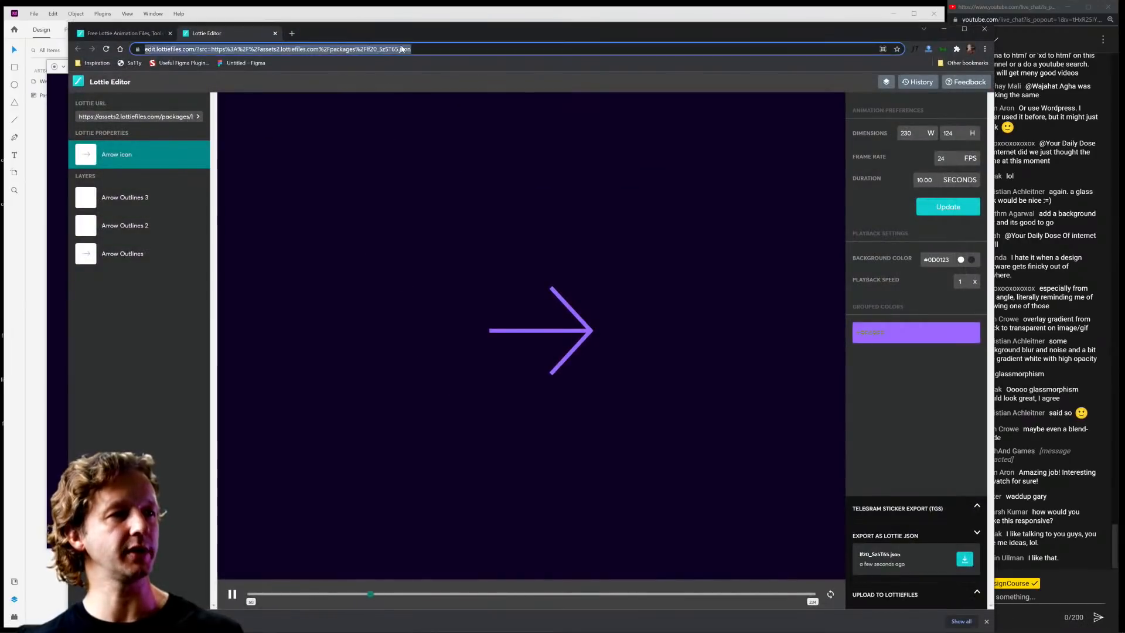
type("designcourse.com/admin")
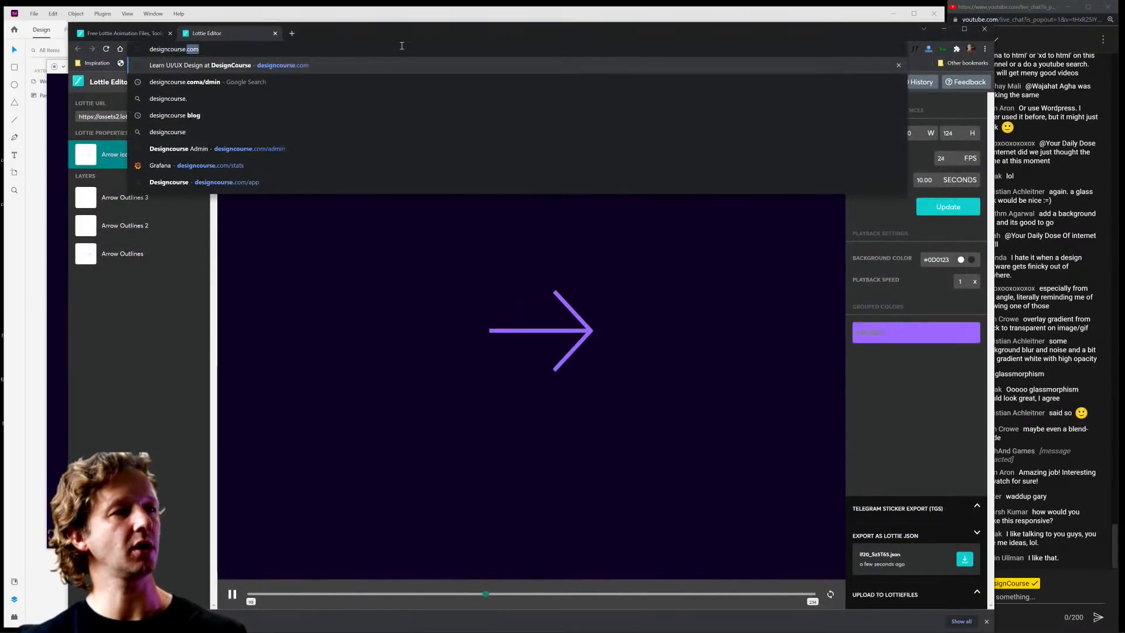
key("Return")
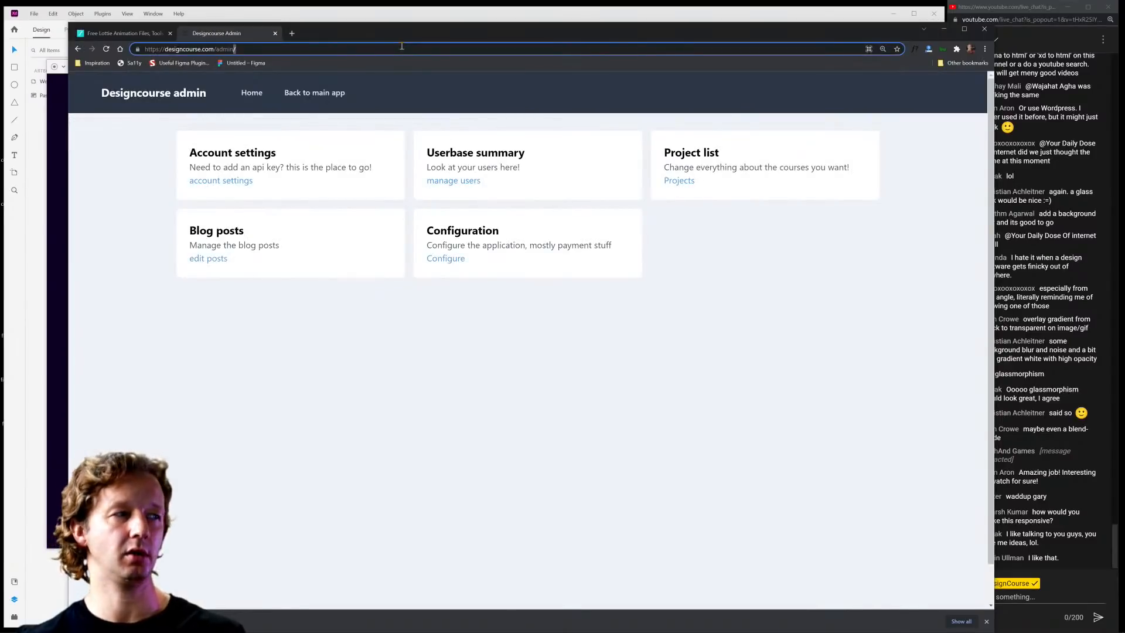
Shorten the web address to designcourse.com and load the home page.
key("BackSpace")
key("BackSpace")
key("BackSpace")
key("BackSpace")
key("BackSpace")
key("BackSpace")
key("BackSpace")
key("Return")
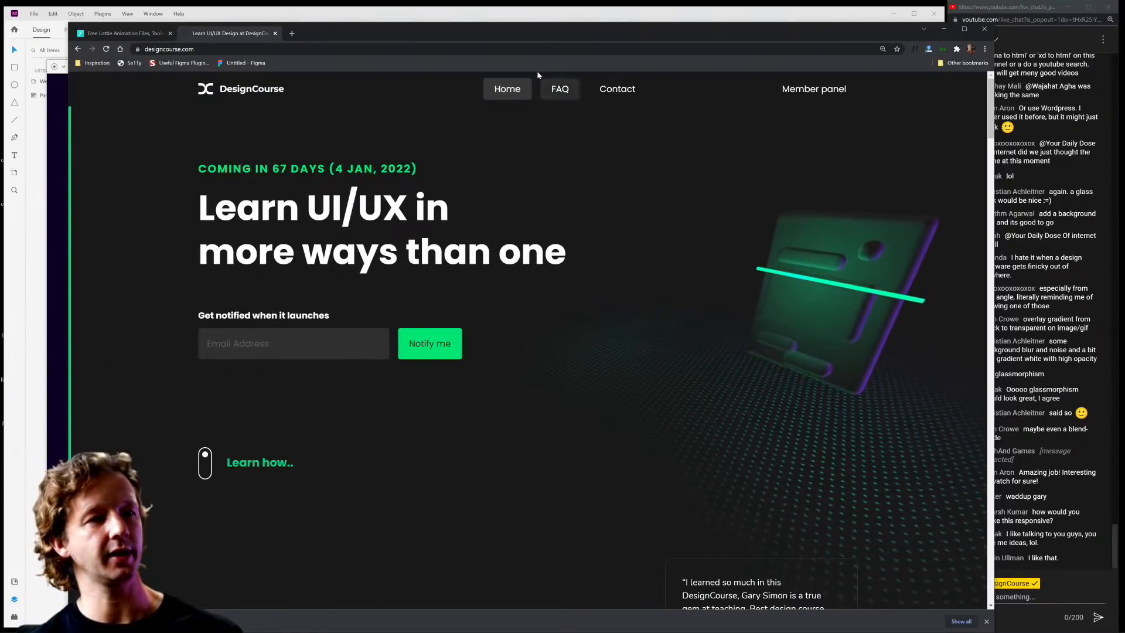
Reposition the browser window and highlight the launch date 4 Jan, 2022 above the DesignCourse home page headline.
left_click_drag(538, 41, 495, 18)
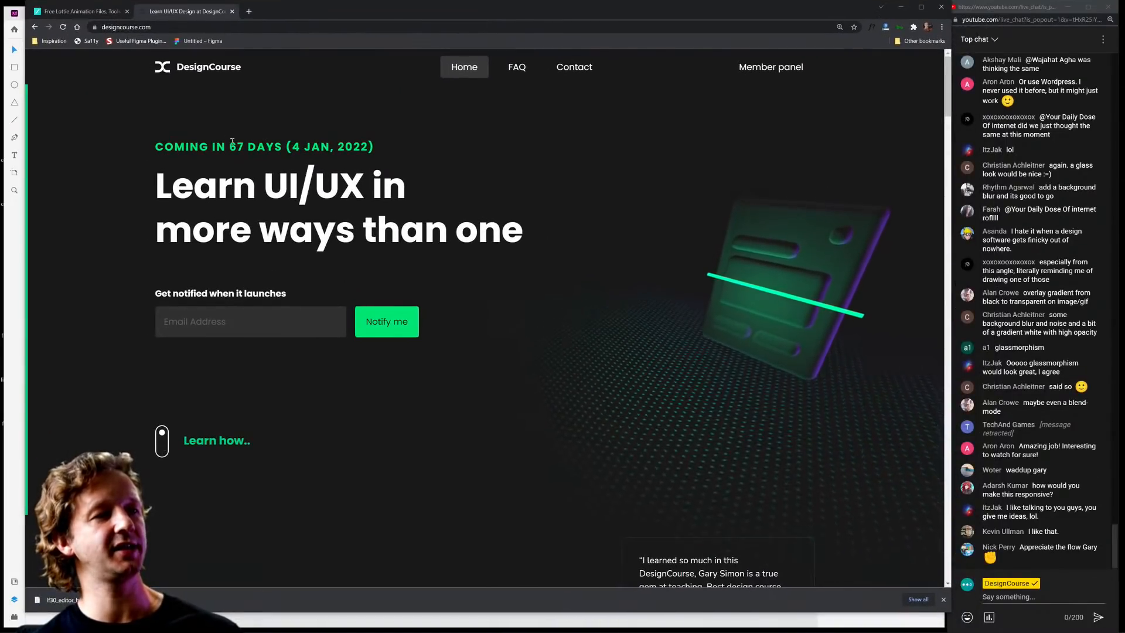
left_click_drag(296, 148, 368, 147)
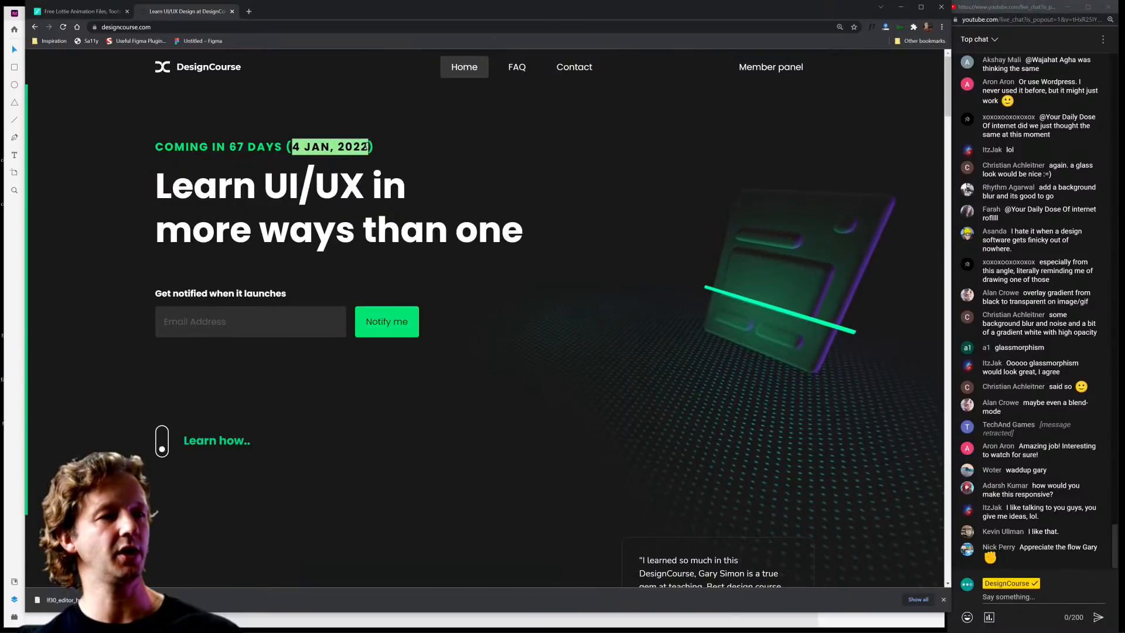